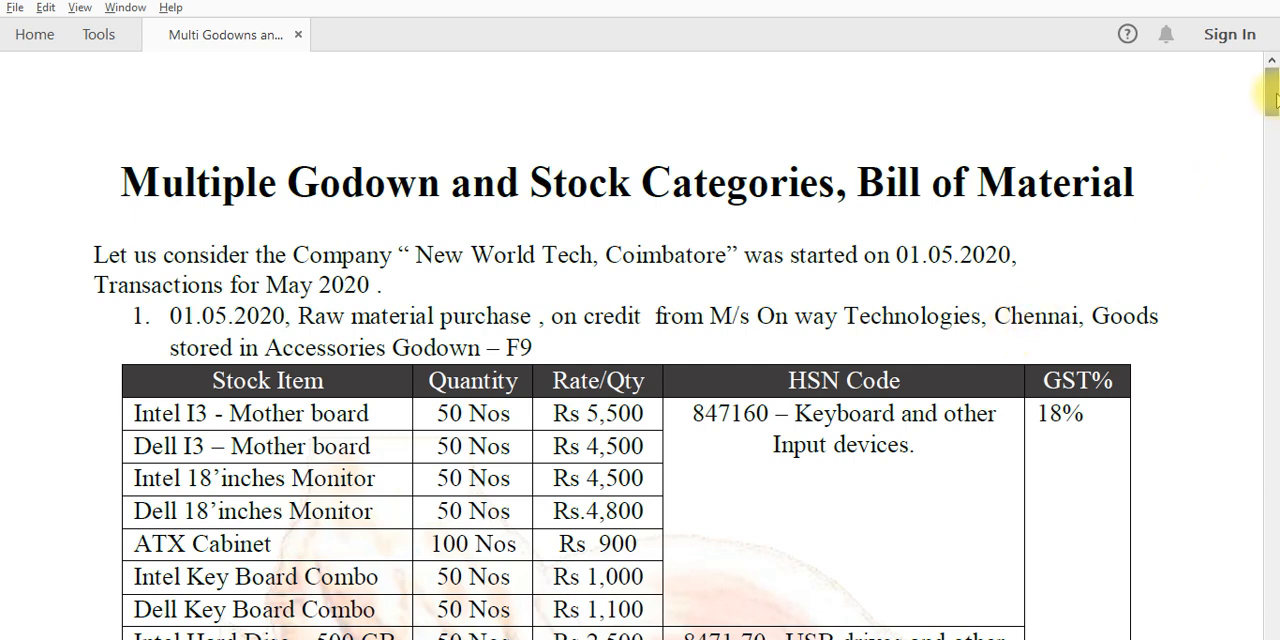
# Read the PDF exercise's five transactions and stock tables down to the step-by-step algorithm
pyautogui.moveTo(1273, 95); pyautogui.dragTo(1273, 121)
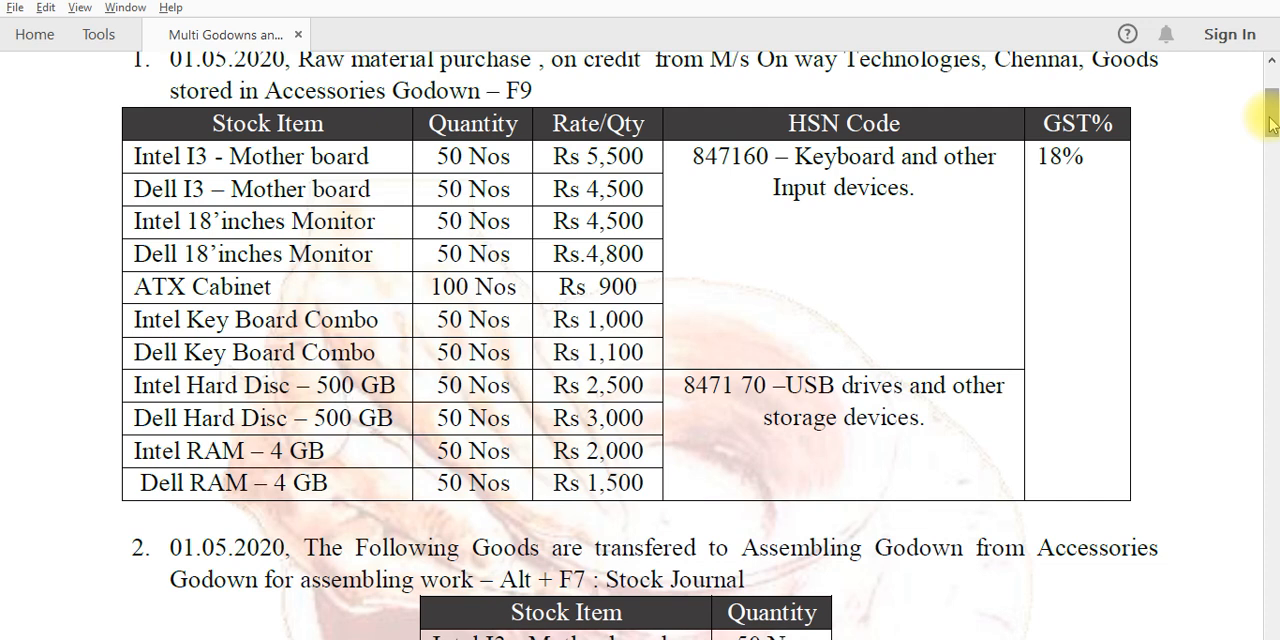
pyautogui.moveTo(1270, 122); pyautogui.dragTo(1270, 128)
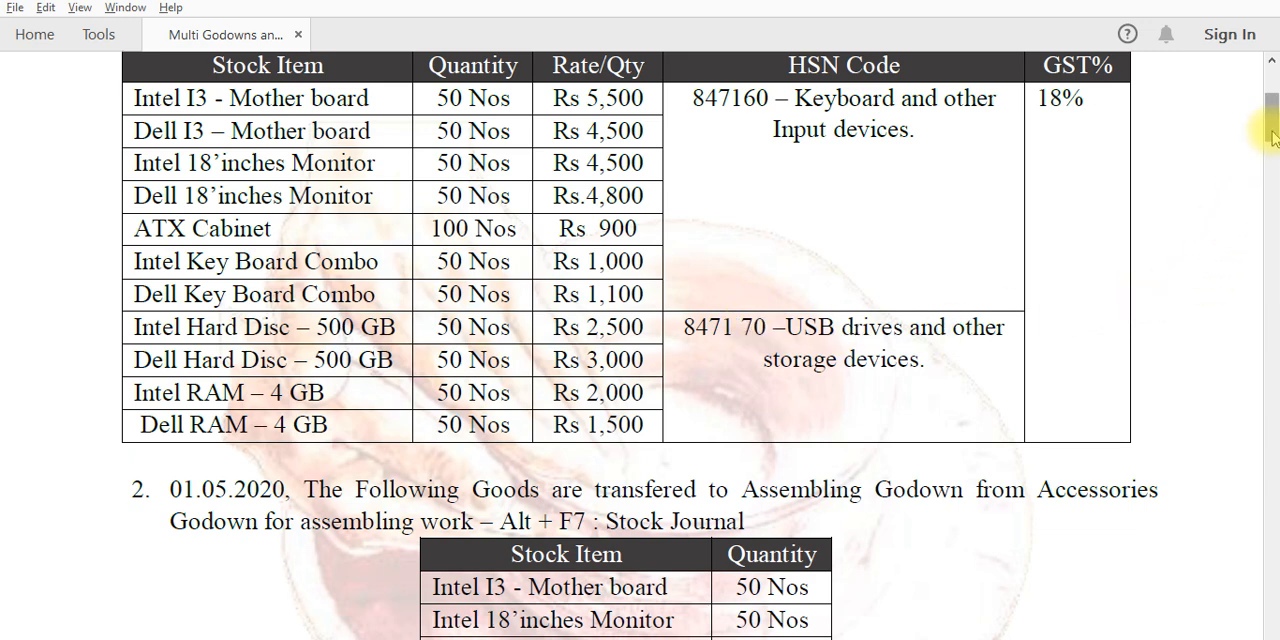
pyautogui.moveTo(1272, 132); pyautogui.dragTo(1274, 160)
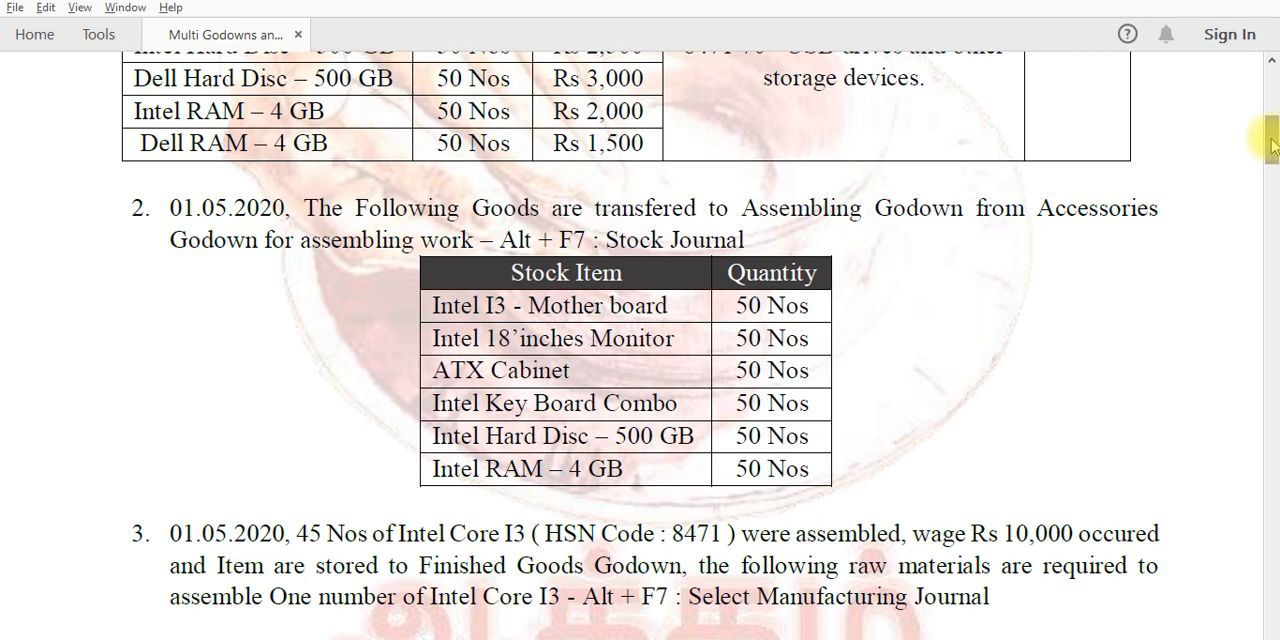
pyautogui.moveTo(1272, 145); pyautogui.dragTo(1272, 167)
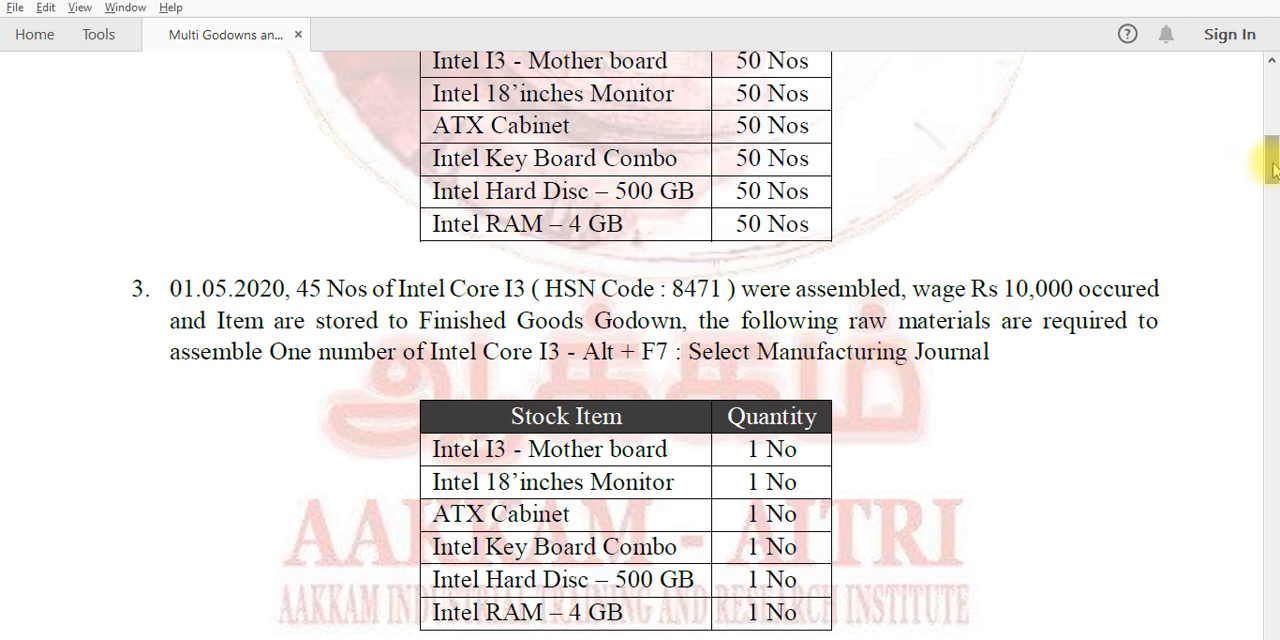
pyautogui.moveTo(1272, 170); pyautogui.dragTo(1274, 203)
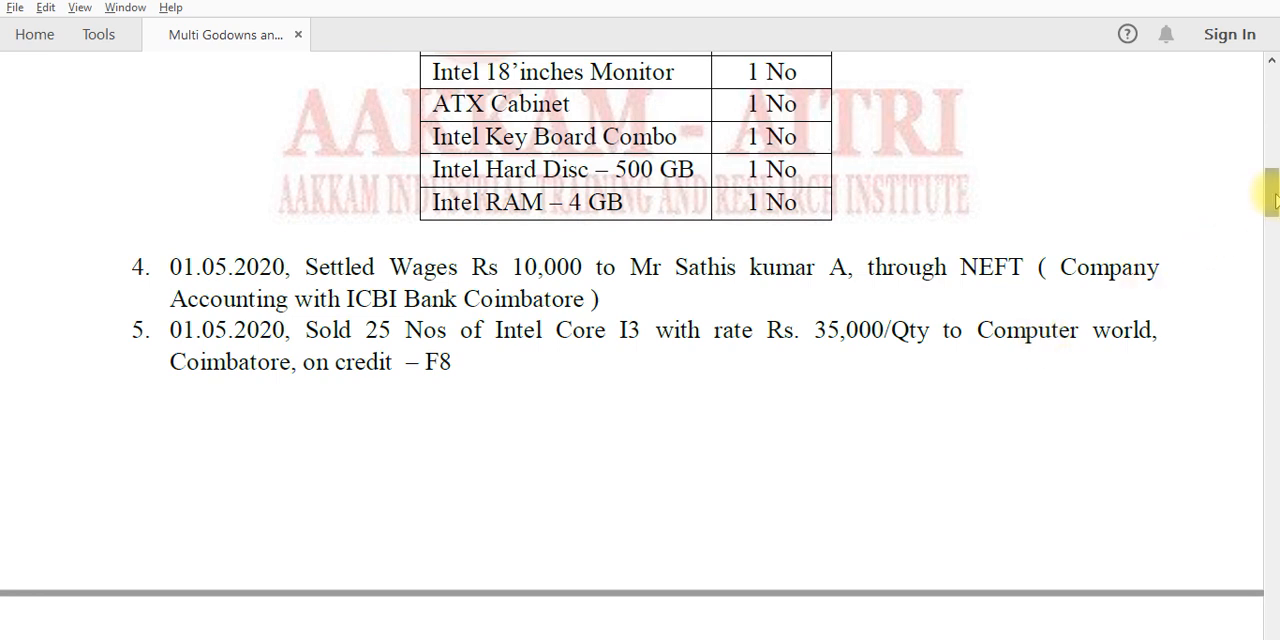
pyautogui.moveTo(1272, 200); pyautogui.dragTo(1273, 249)
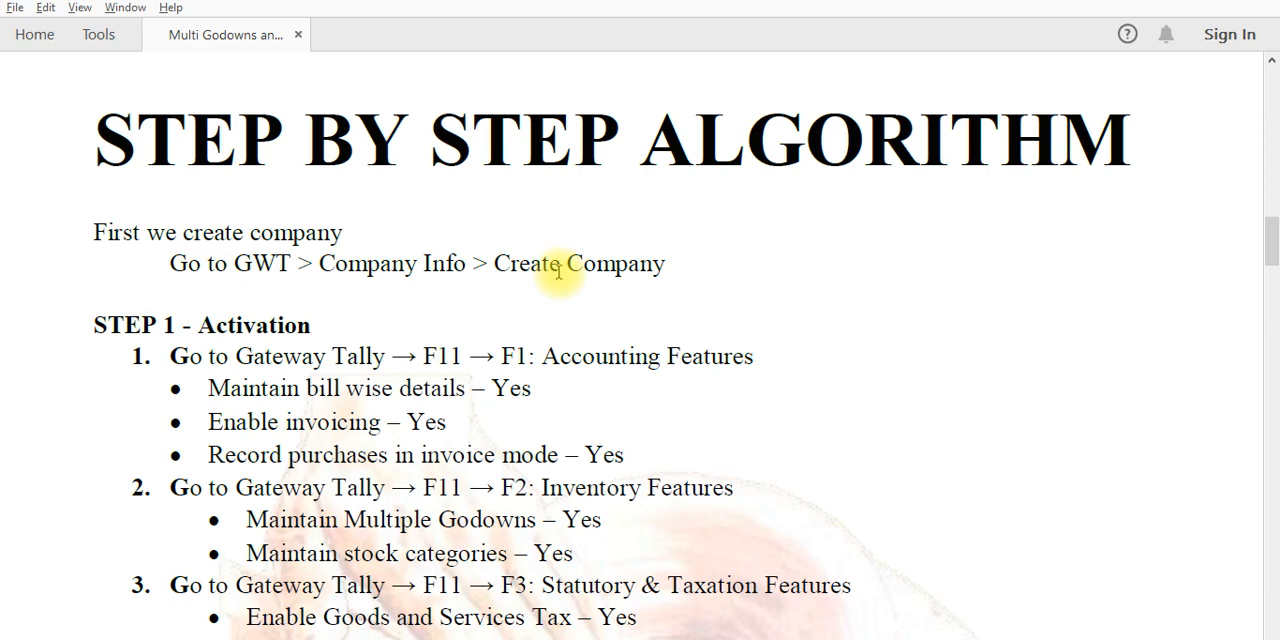
# Switch to Tally.ERP 9 and start creating a new company
pyautogui.hotkey('alt', 'Tab')
pyautogui.hotkey('alt', 'Tab')
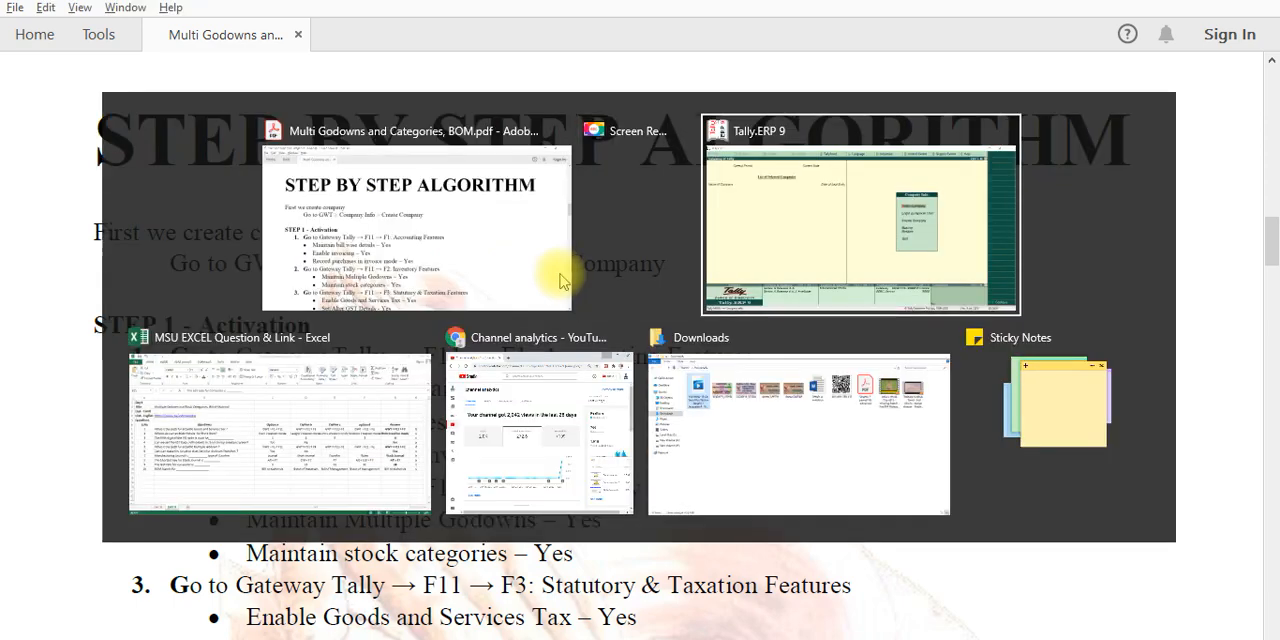
pyautogui.press('Down')
pyautogui.press('Down')
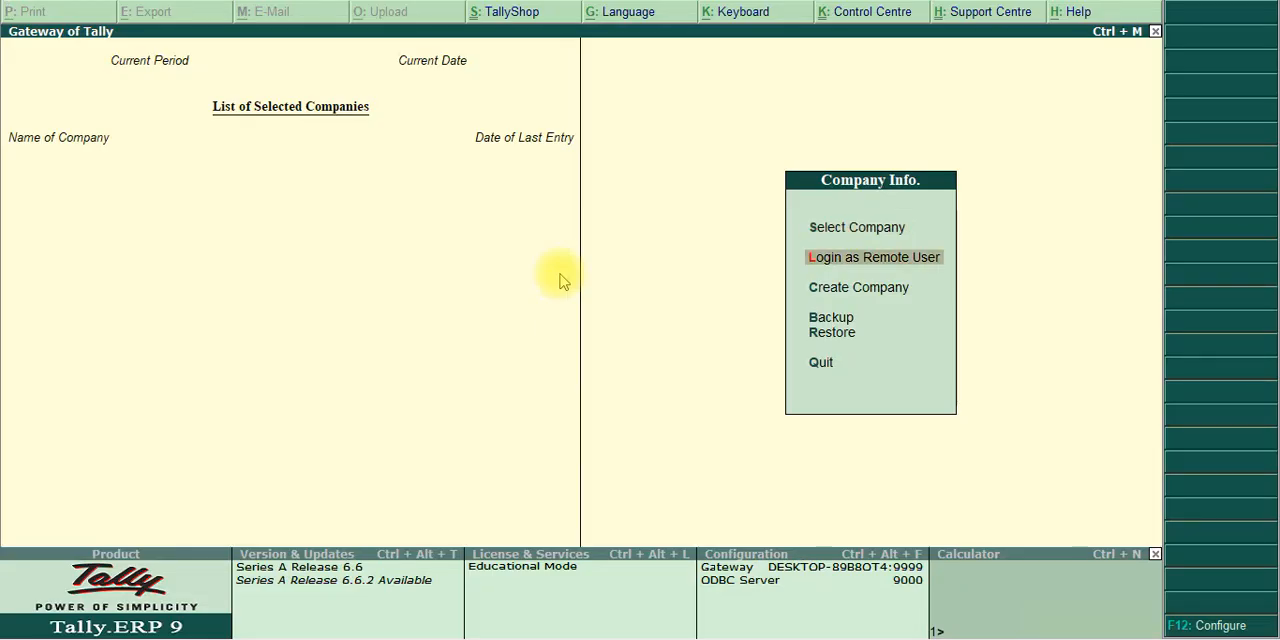
pyautogui.press('Return')
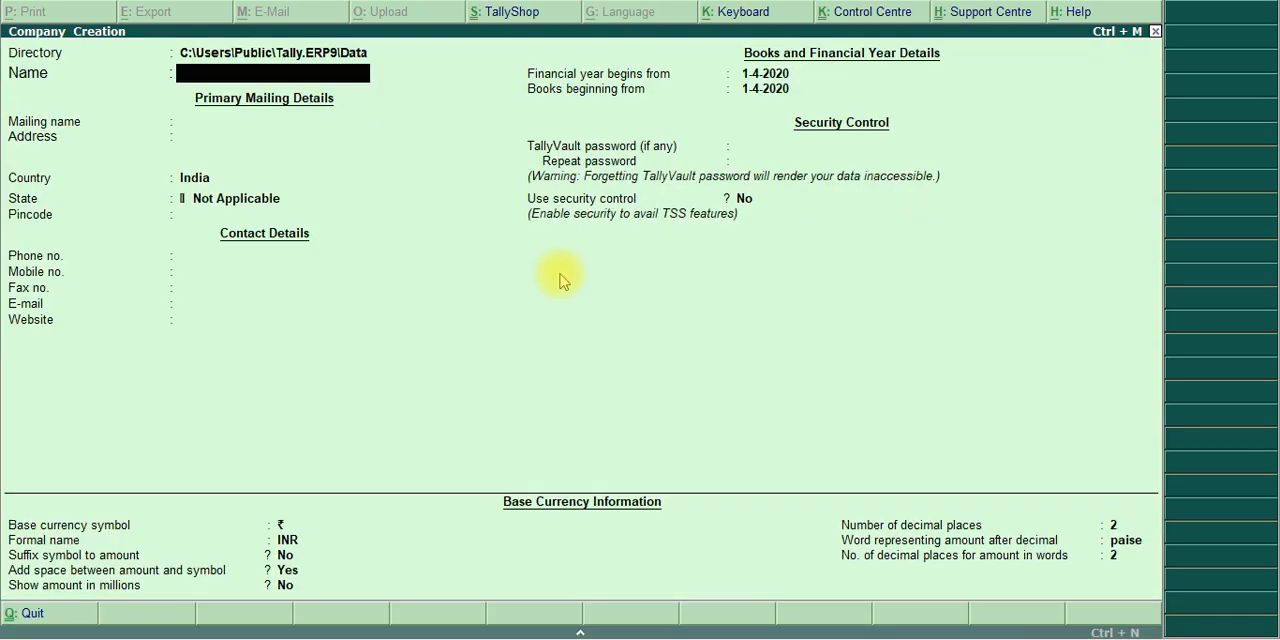
# Look up the company name and start date in the PDF exercise and return to the Tally company form
pyautogui.hotkey('alt', 'Tab')
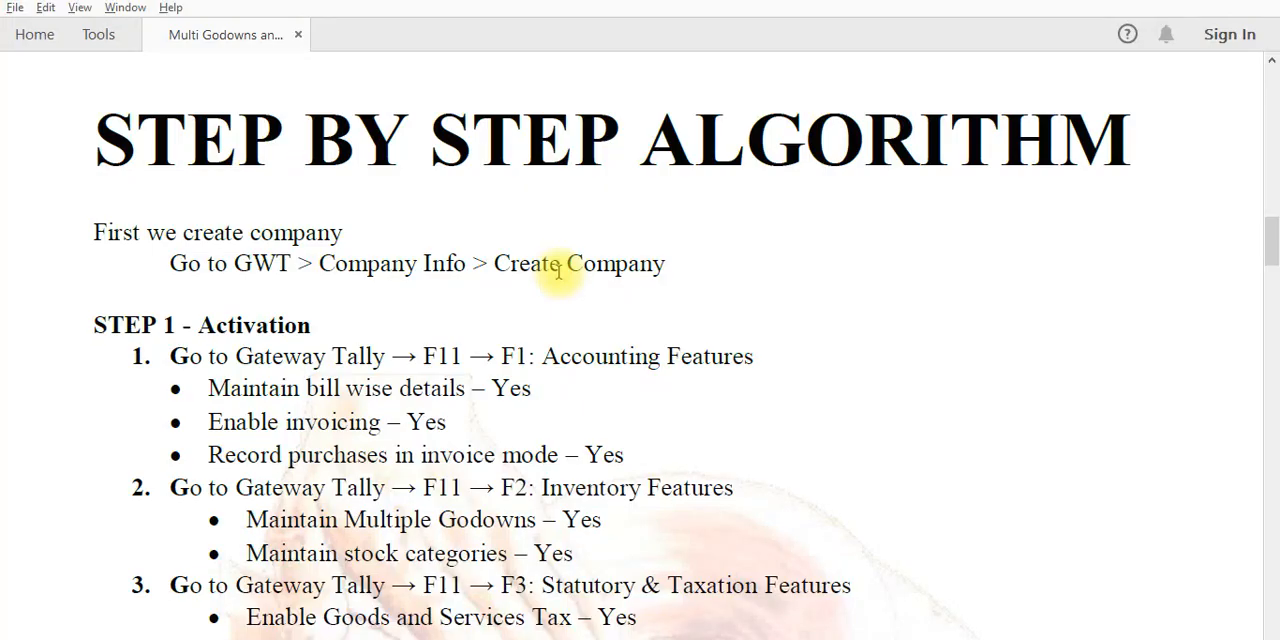
pyautogui.scroll(15, 558, 270)
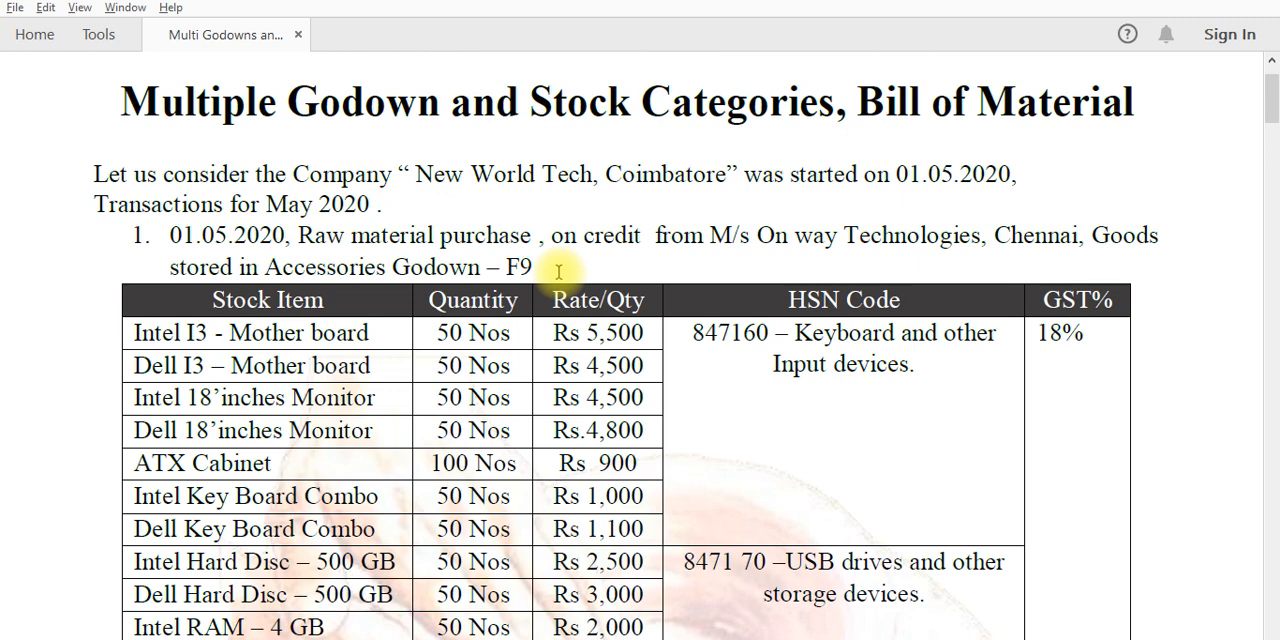
pyautogui.hotkey('alt', 'Tab')
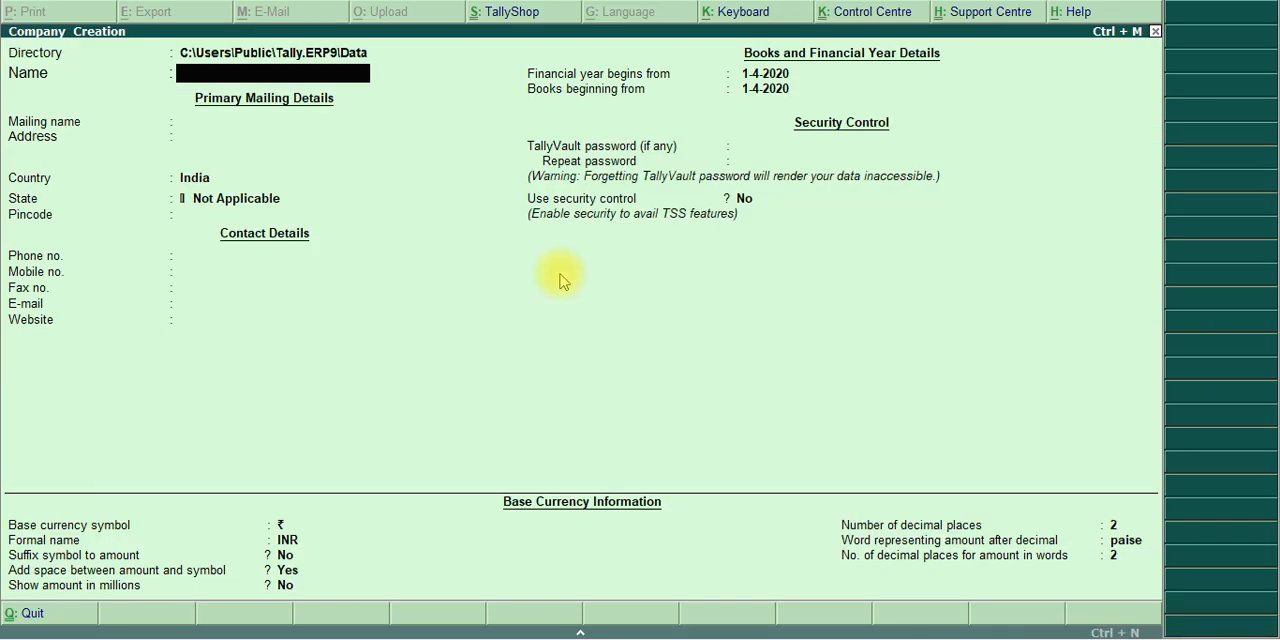
pyautogui.write('On')
pyautogui.hotkey('alt', 'Tab')
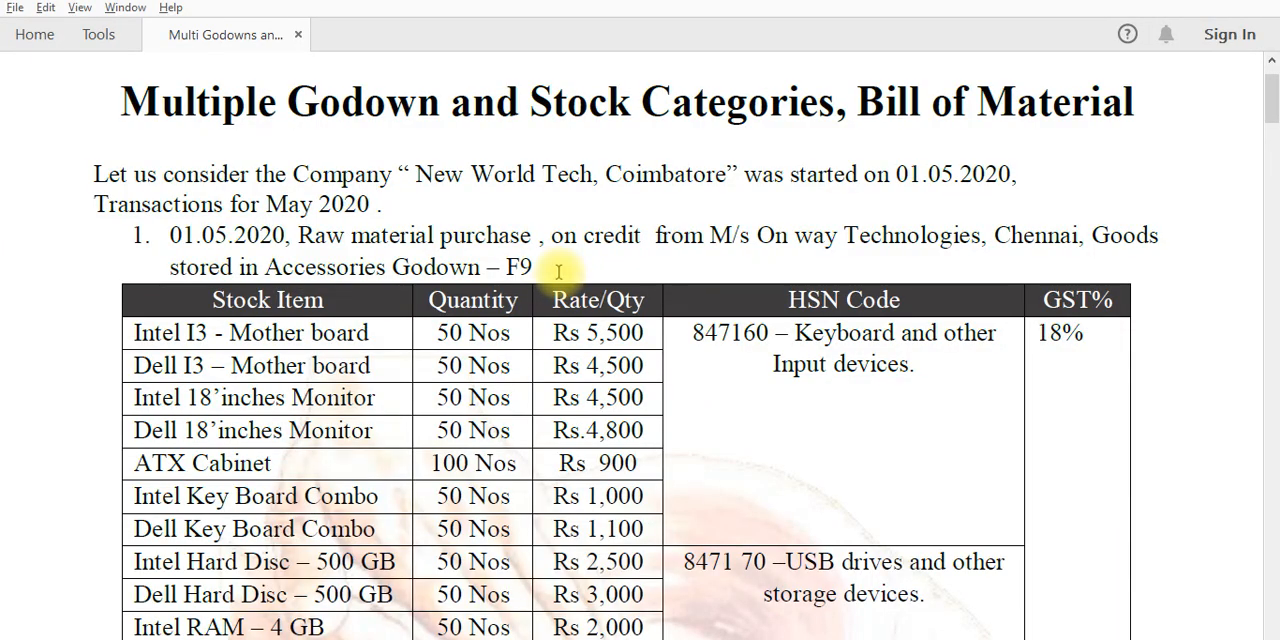
pyautogui.hotkey('alt', 'Tab')
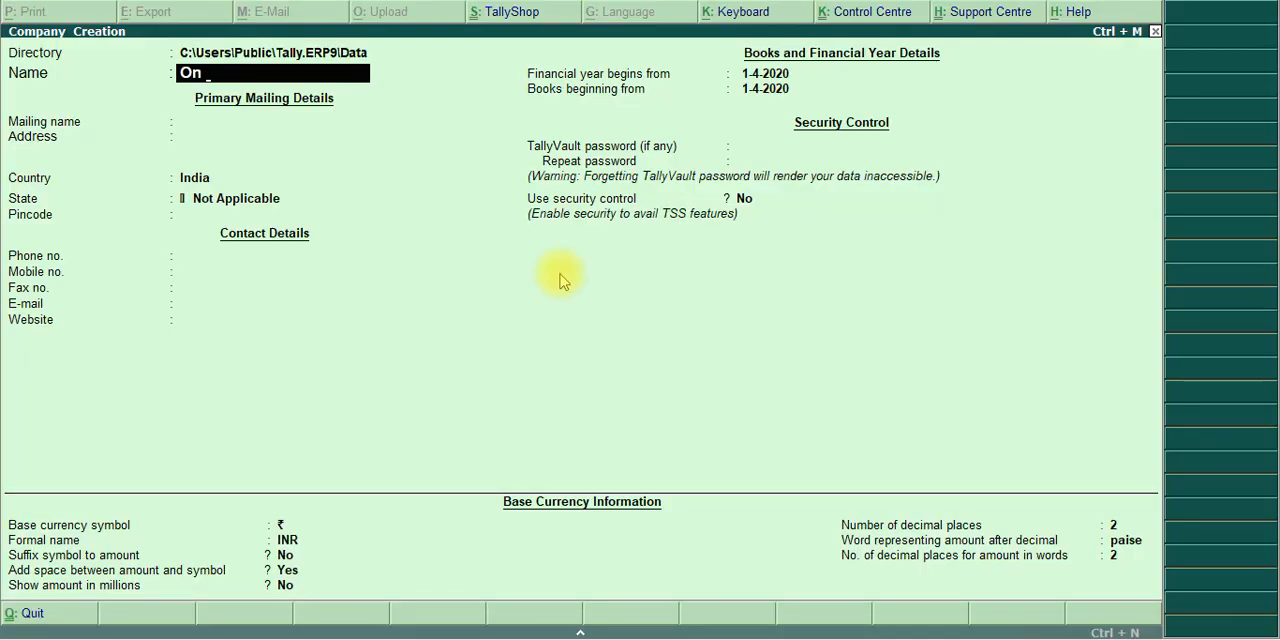
pyautogui.press('BackSpace')
pyautogui.press('BackSpace')
# Name the company New World Tech and keep the same text as its mailing name
pyautogui.write('New WorldT')
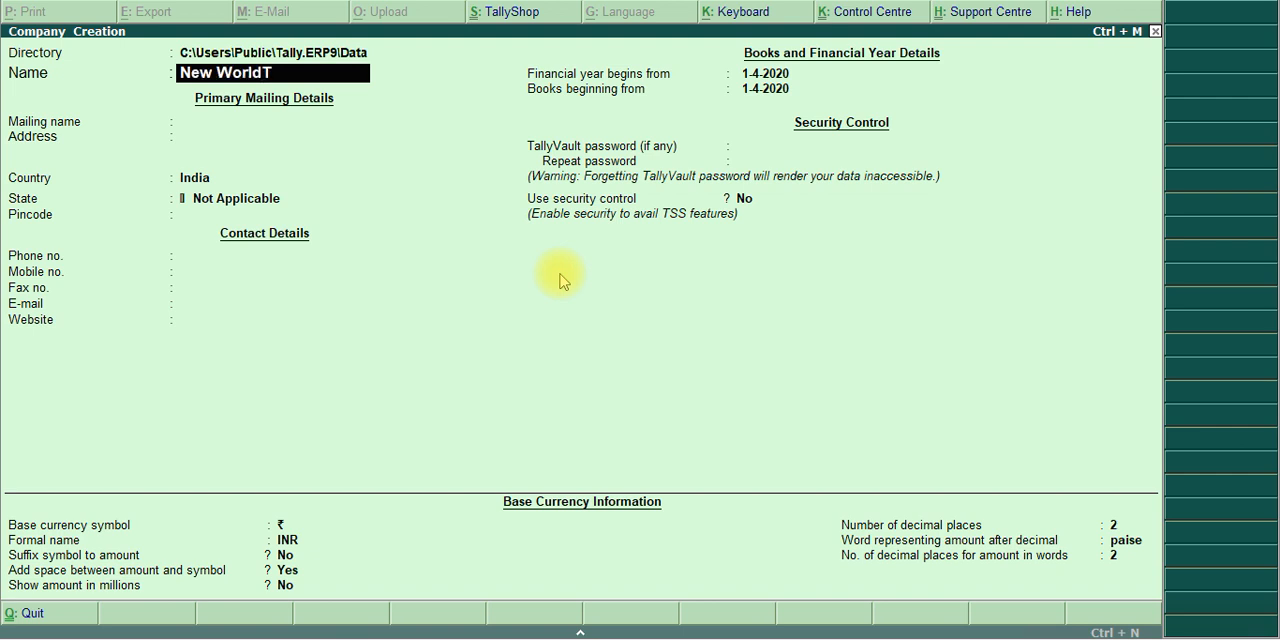
pyautogui.press('BackSpace')
pyautogui.write('Tech')
pyautogui.press('Return')
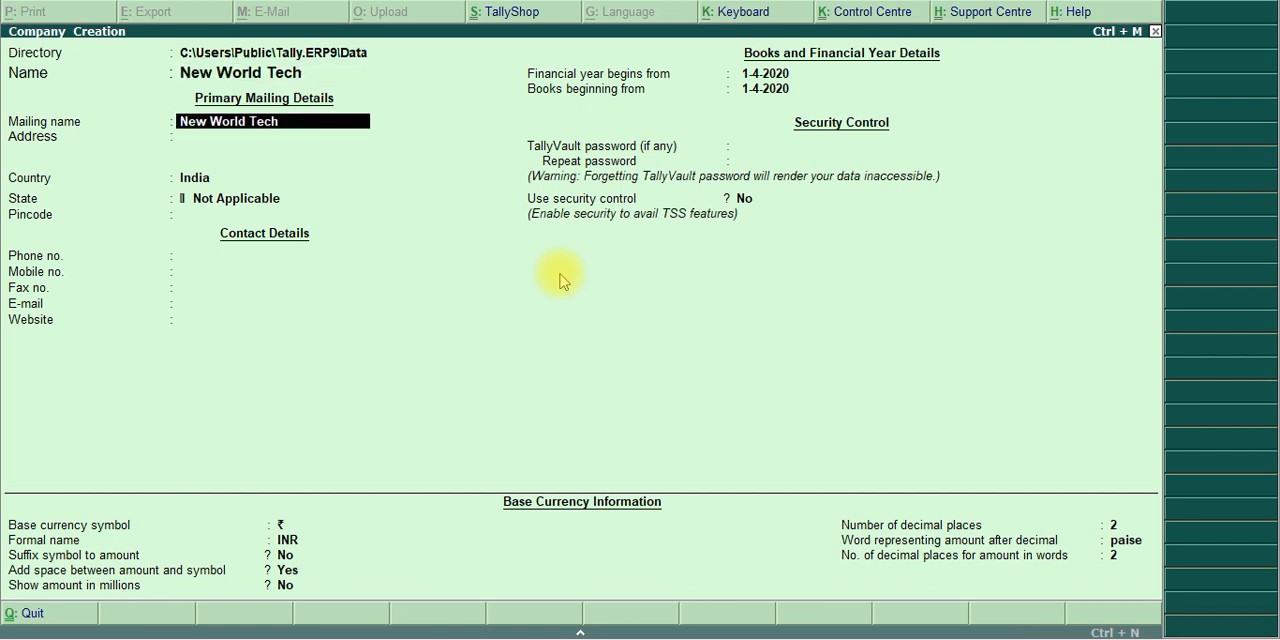
pyautogui.press('Return')
# Enter COimbatore as the company's address and keep India as the country
pyautogui.write('COimbatore')
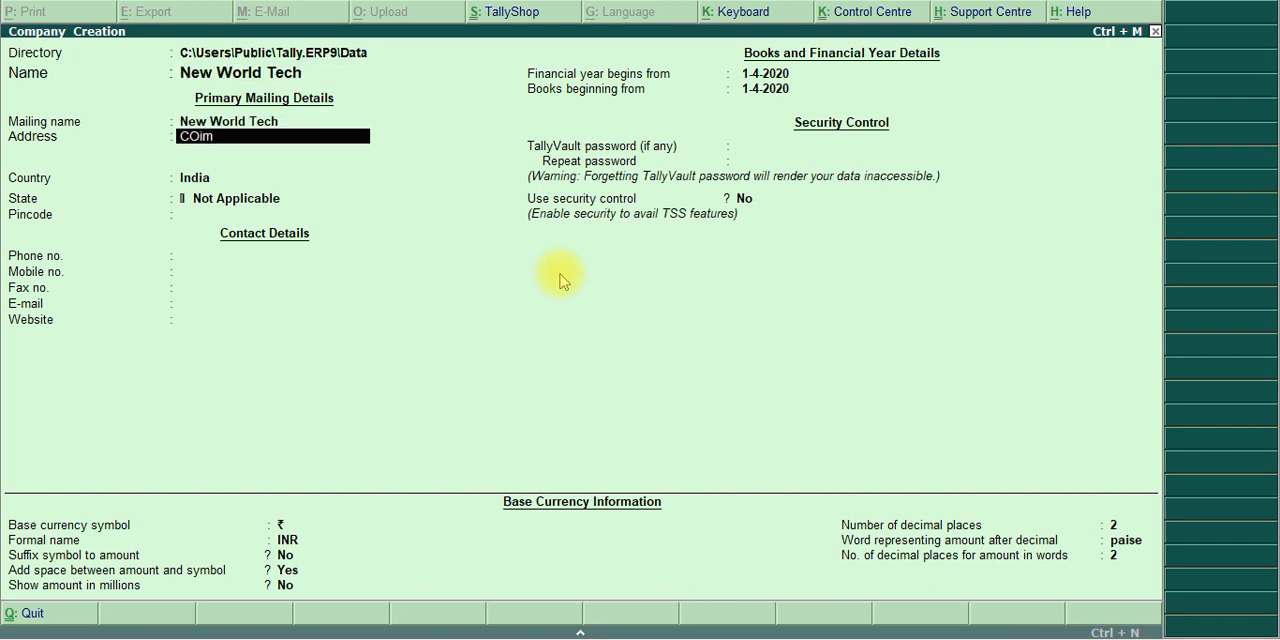
pyautogui.press('Return')
pyautogui.press('Return')
pyautogui.press('Return')
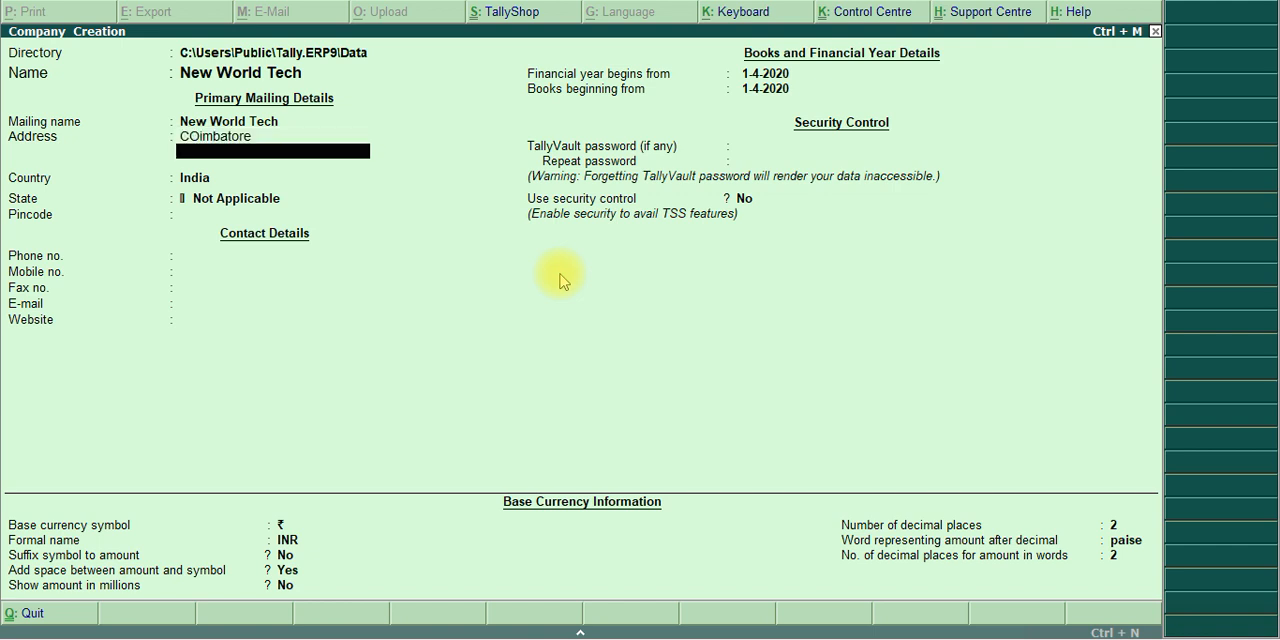
pyautogui.write('Ya')
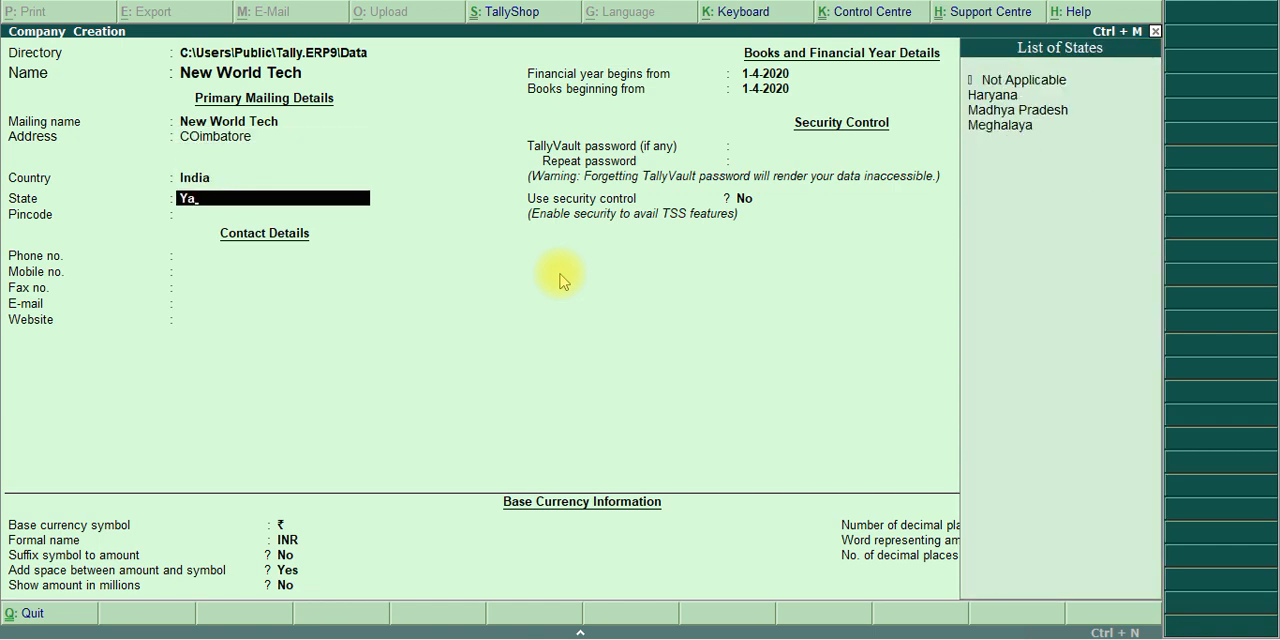
pyautogui.press('BackSpace')
pyautogui.press('BackSpace')
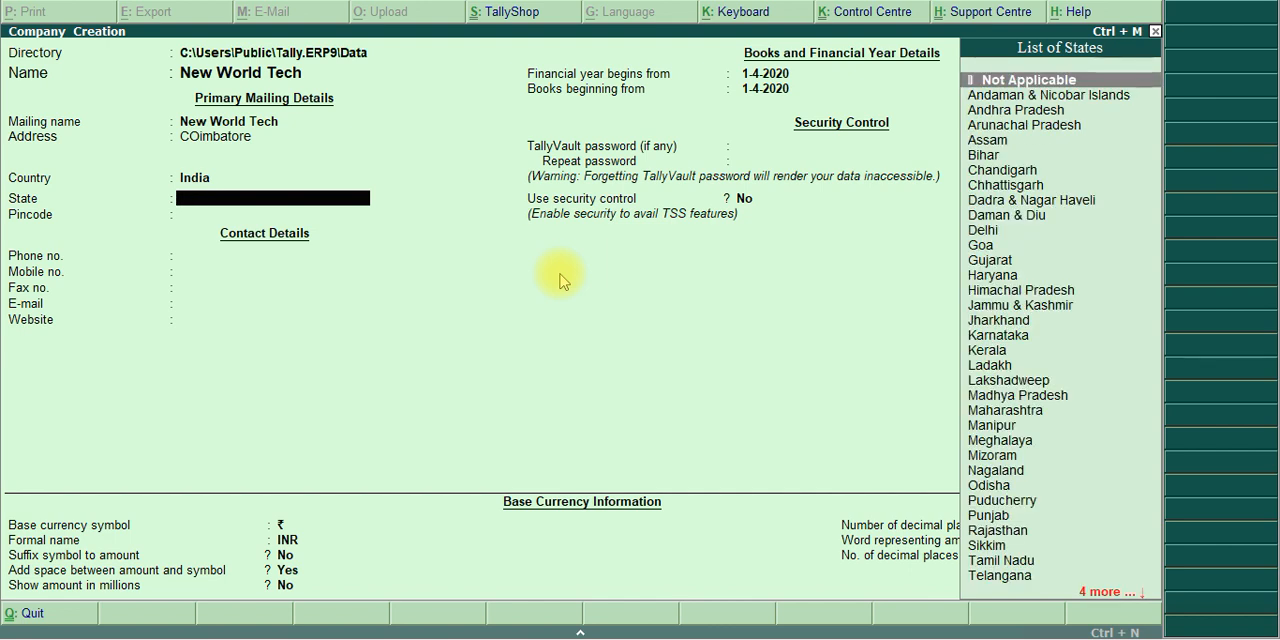
# Set the company's state to Tamil Nadu, leaving the pincode and contact details blank
pyautogui.write('Ta')
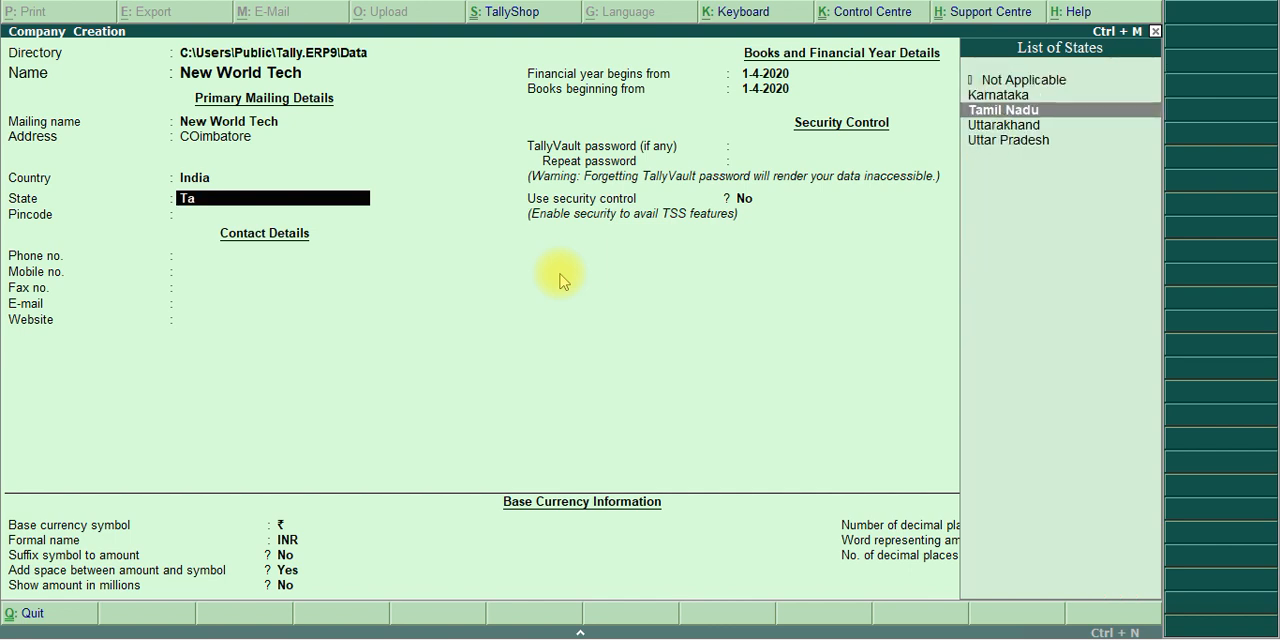
pyautogui.press('Return')
pyautogui.press('Return')
pyautogui.press('Return')
pyautogui.press('Return')
pyautogui.press('Return')
pyautogui.press('Return')
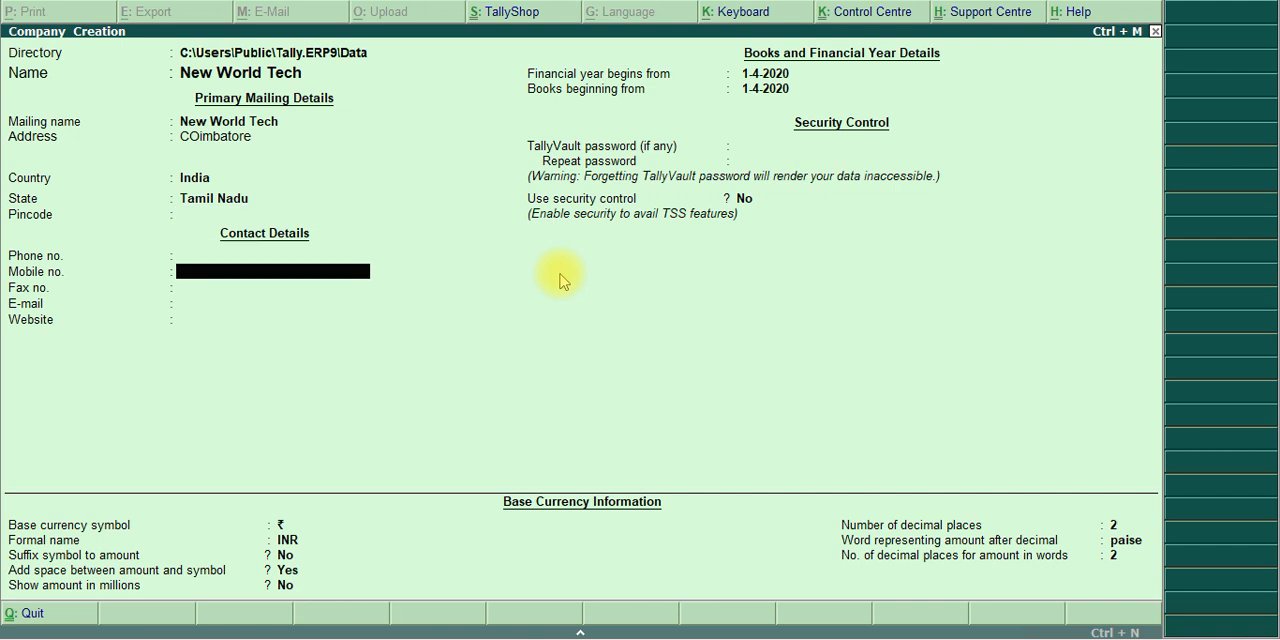
pyautogui.press('Return')
pyautogui.press('Return')
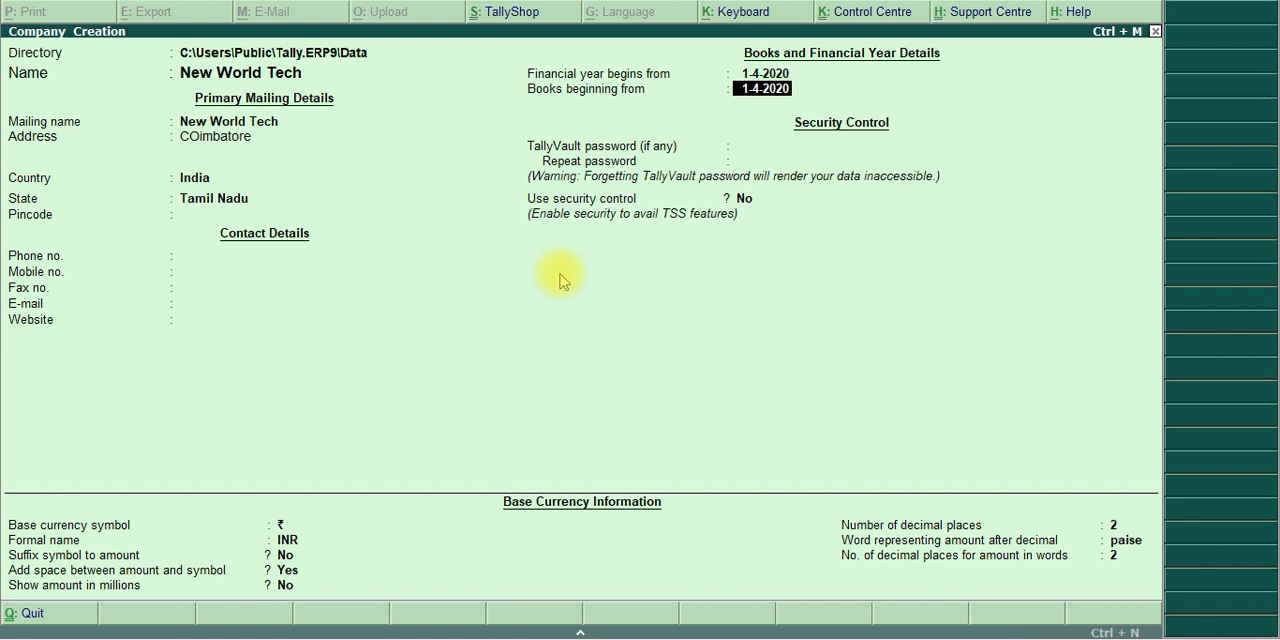
# Set the books beginning date to 1-5-2020 and leave the security settings unchanged
pyautogui.write('1.5.2020')
pyautogui.press('Return')
pyautogui.press('Return')
pyautogui.press('Return')
pyautogui.press('Return')
pyautogui.press('Return')
pyautogui.press('Return')
pyautogui.press('Return')
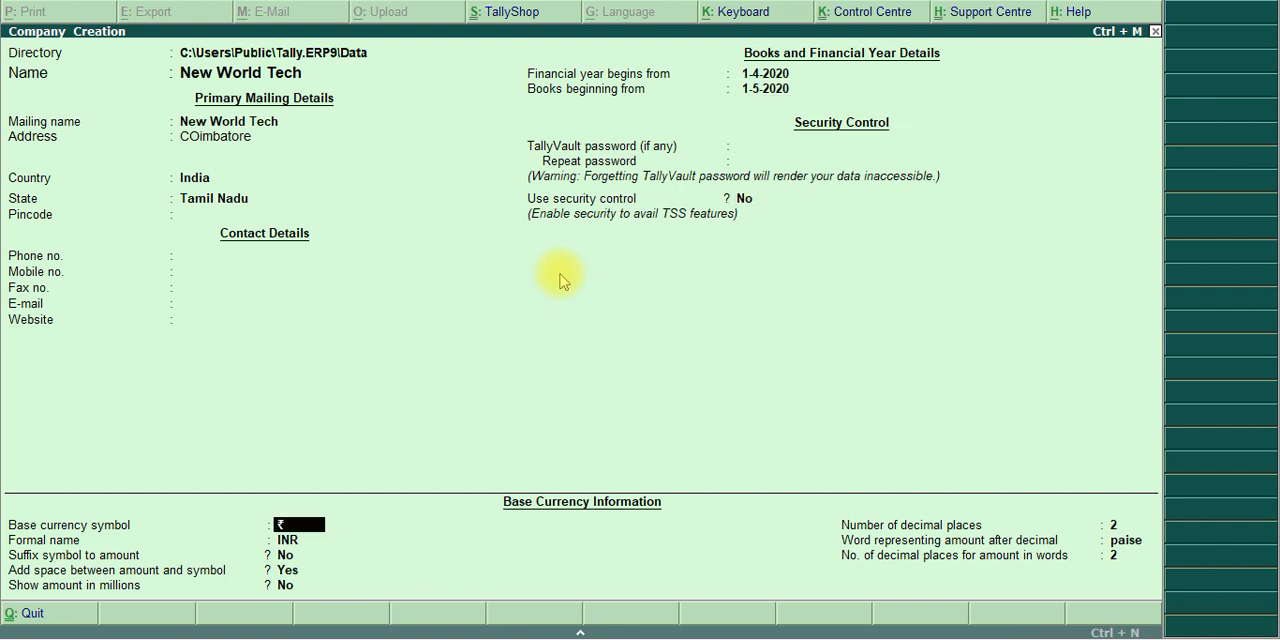
# Accept the default base currency information and save the new company
pyautogui.press('Return')
pyautogui.press('Return')
pyautogui.press('Return')
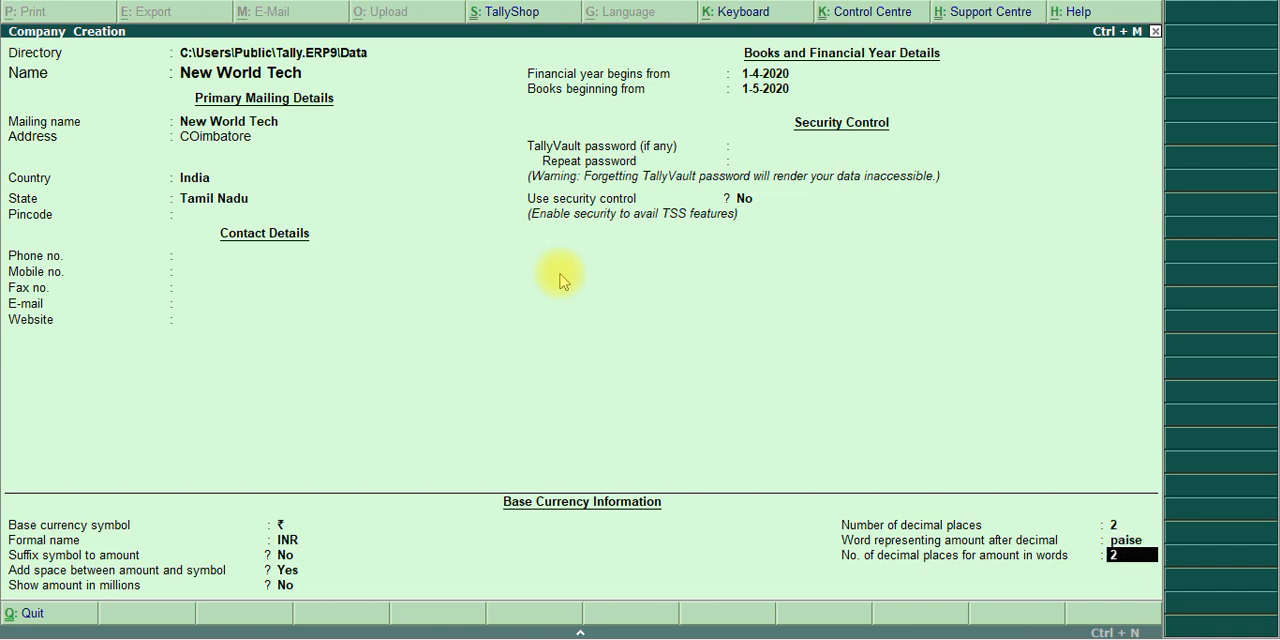
pyautogui.press('Return')
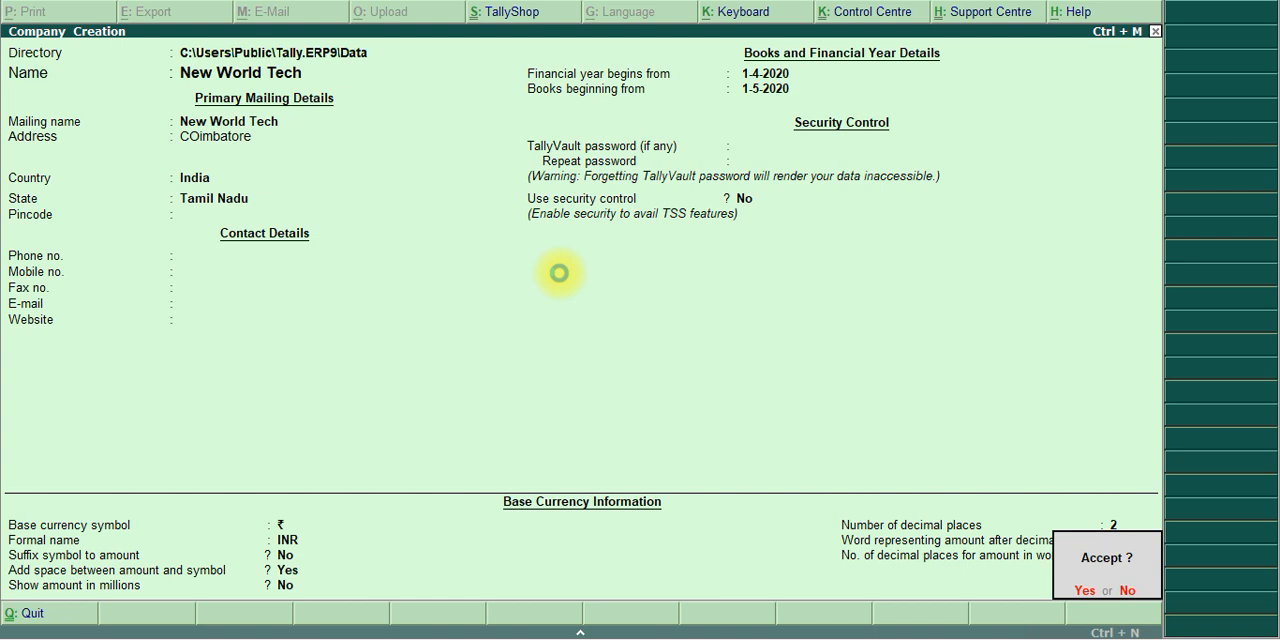
pyautogui.press('y')
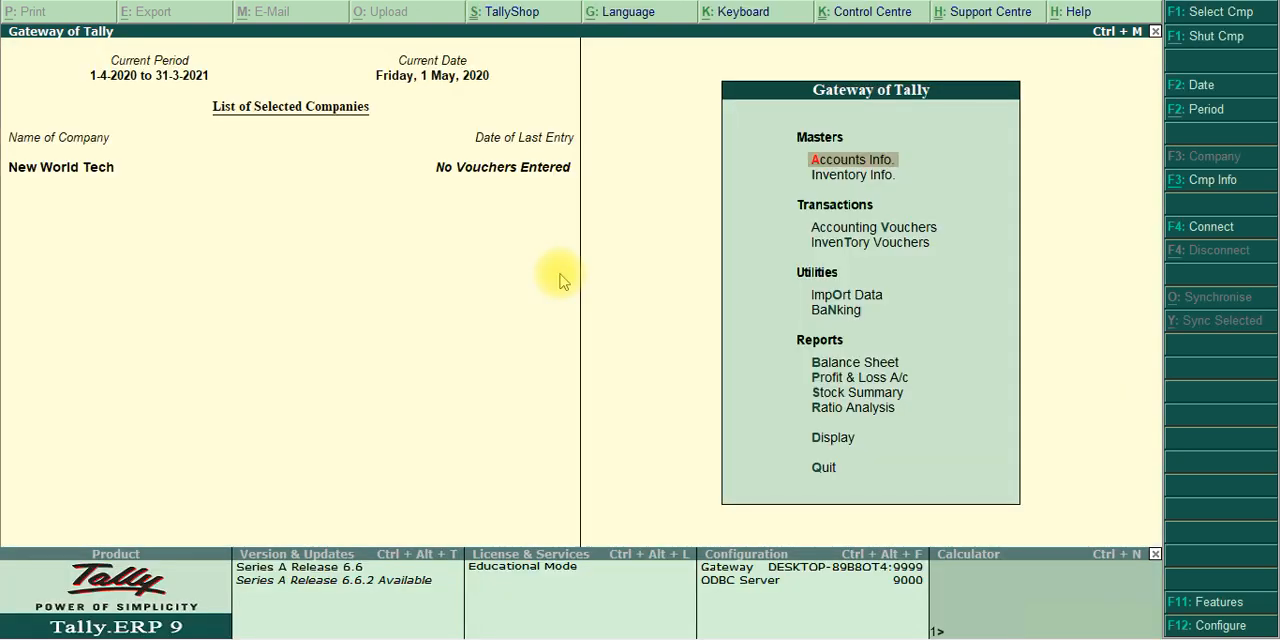
# Review the Step 1 activation settings in the PDF algorithm and return to Tally
pyautogui.hotkey('alt', 'Tab')
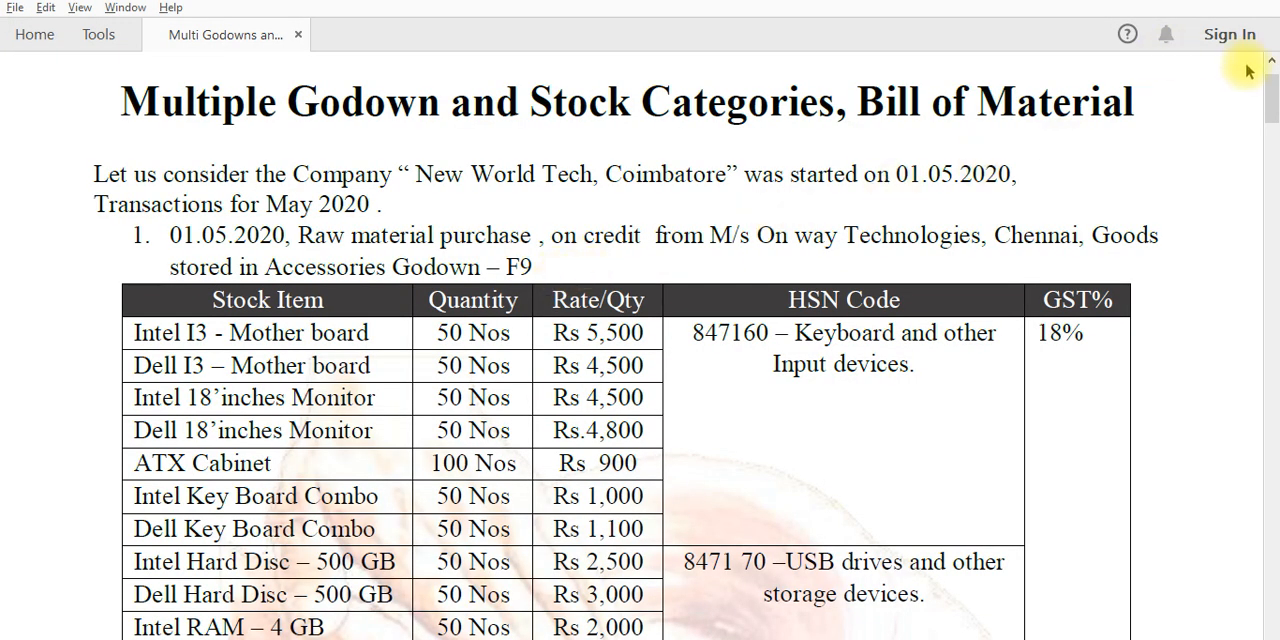
pyautogui.moveTo(1272, 95); pyautogui.dragTo(1273, 245)
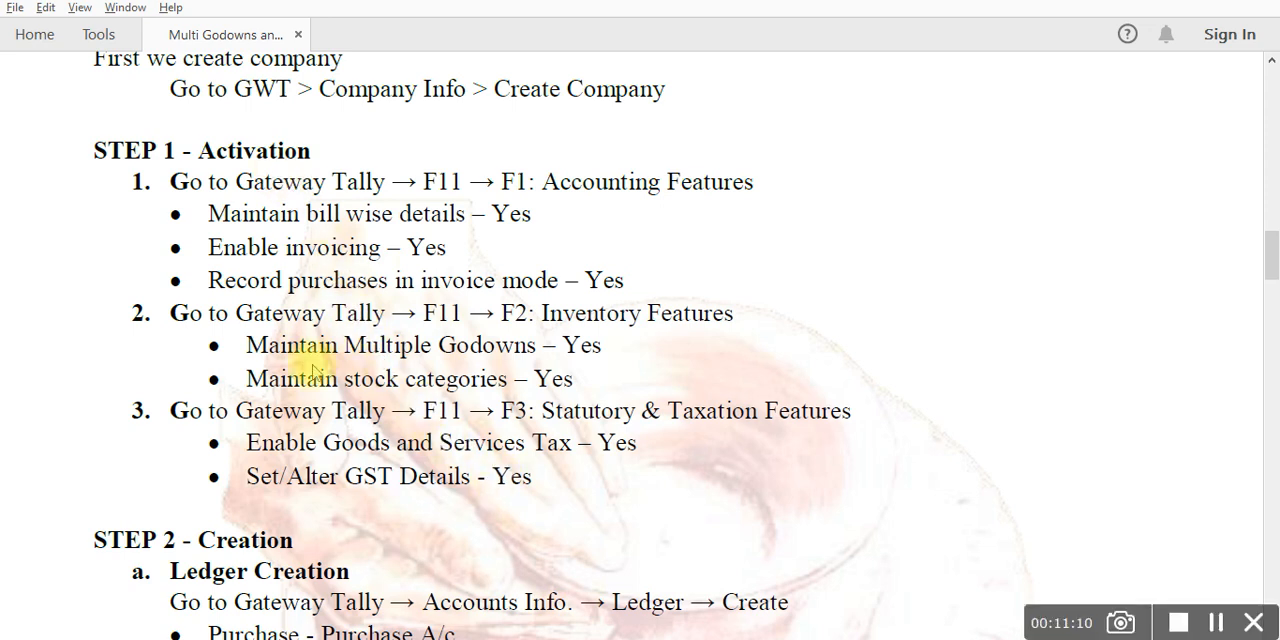
pyautogui.hotkey('alt', 'Tab')
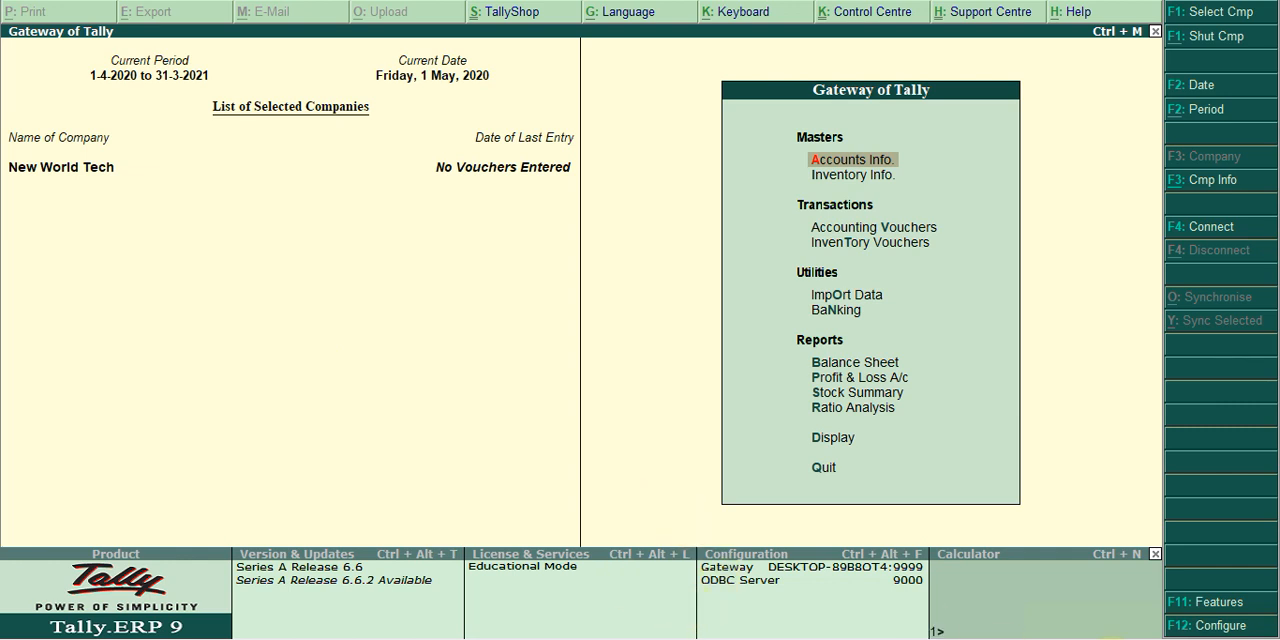
# Open the company's accounting features and keep Maintain bill-wise details set to Yes
pyautogui.click(1215, 601)
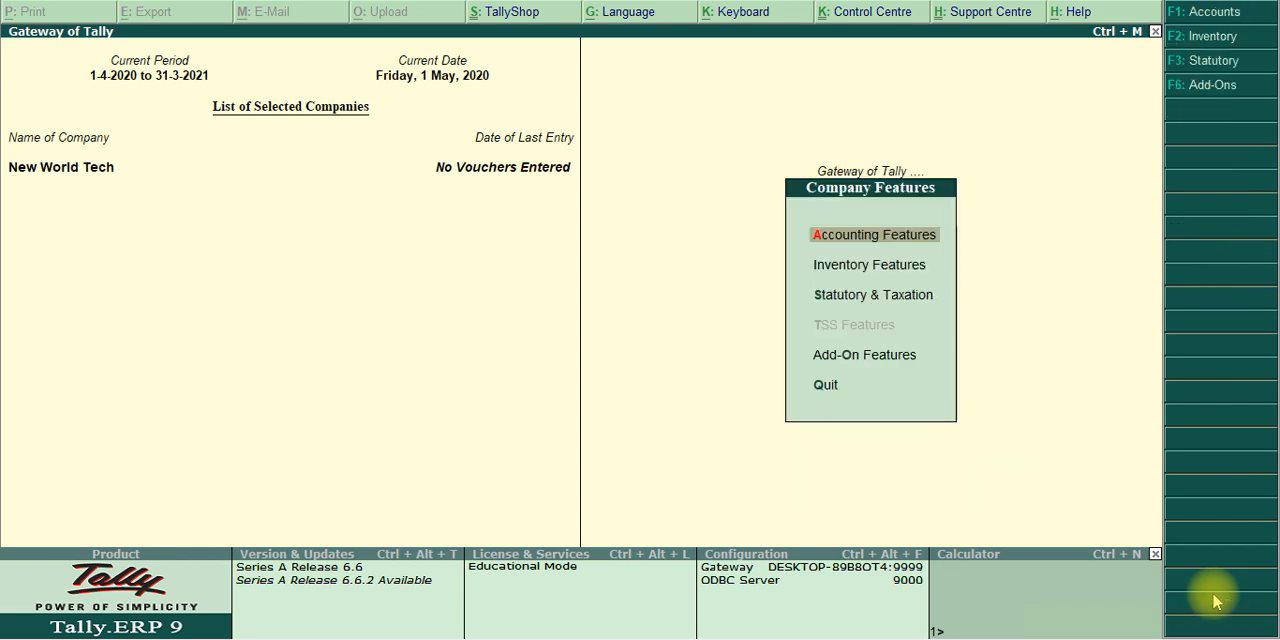
pyautogui.press('Return')
pyautogui.press('Return')
pyautogui.press('Return')
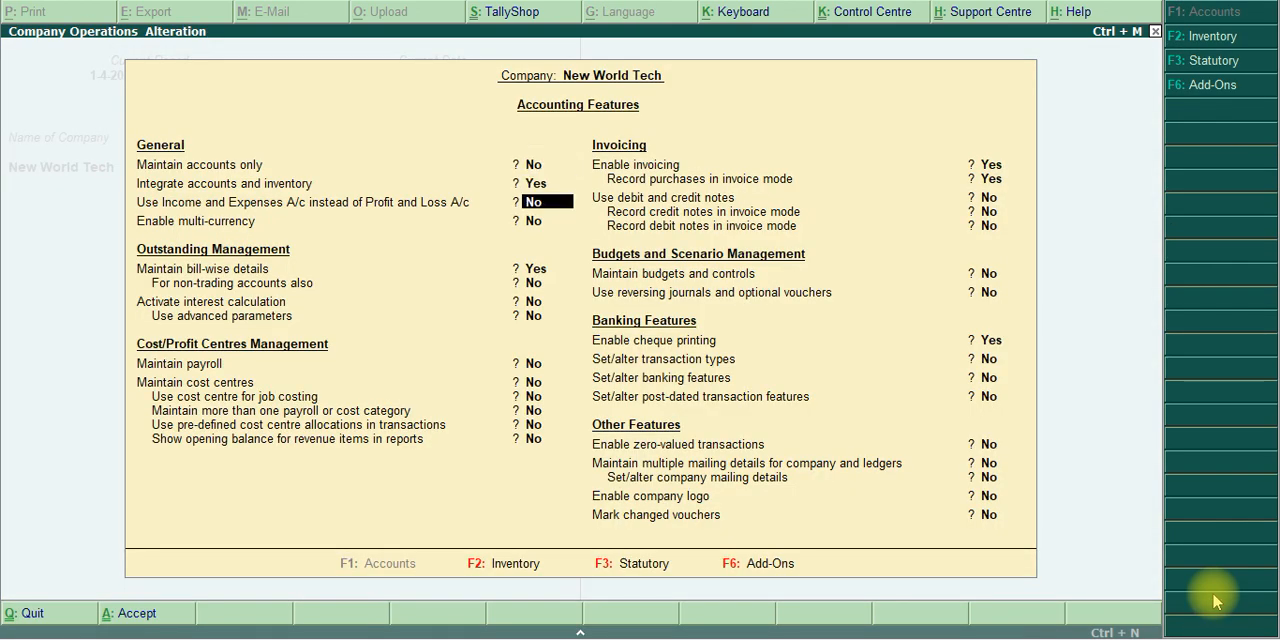
pyautogui.press('Return')
pyautogui.press('Return')
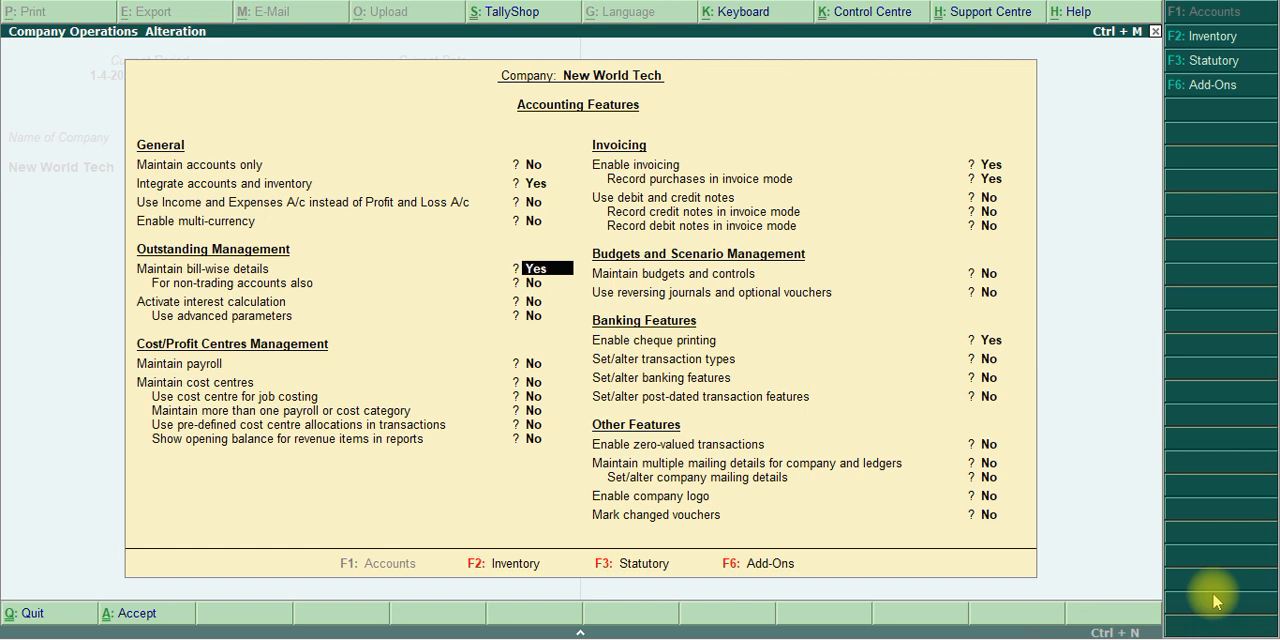
pyautogui.press('Return')
pyautogui.press('Return')
pyautogui.press('Return')
pyautogui.press('Return')
pyautogui.press('Return')
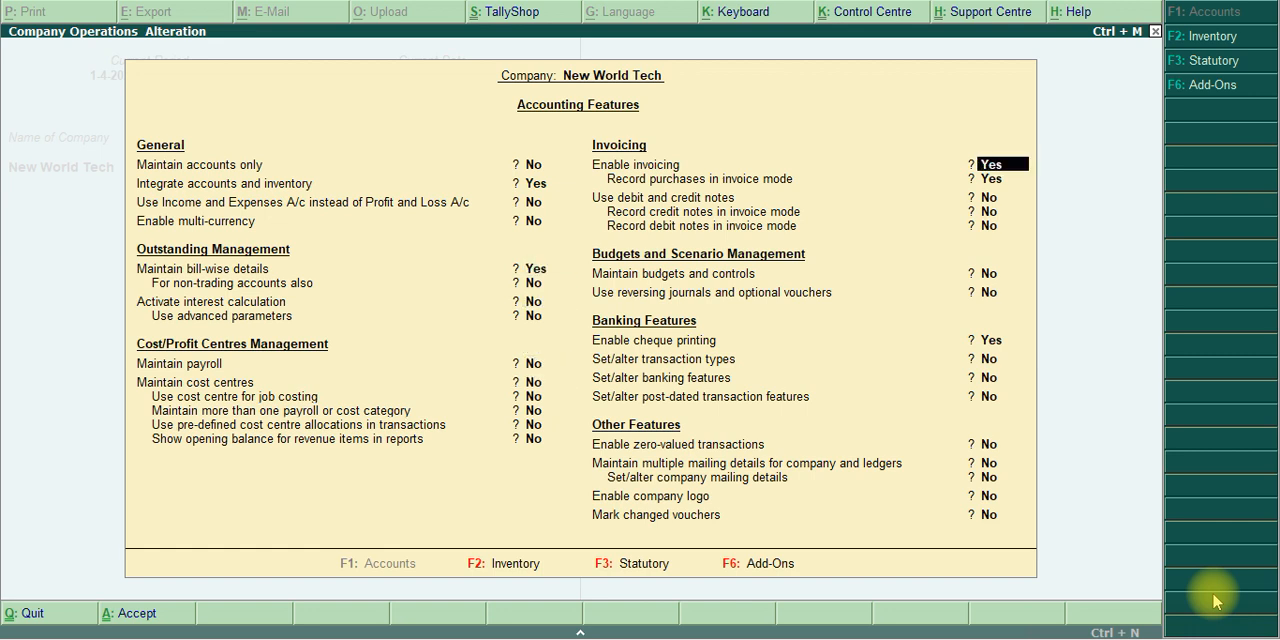
# Keep Enable invoicing and Record purchases in invoice mode at Yes and accept the accounting features
pyautogui.press('Return')
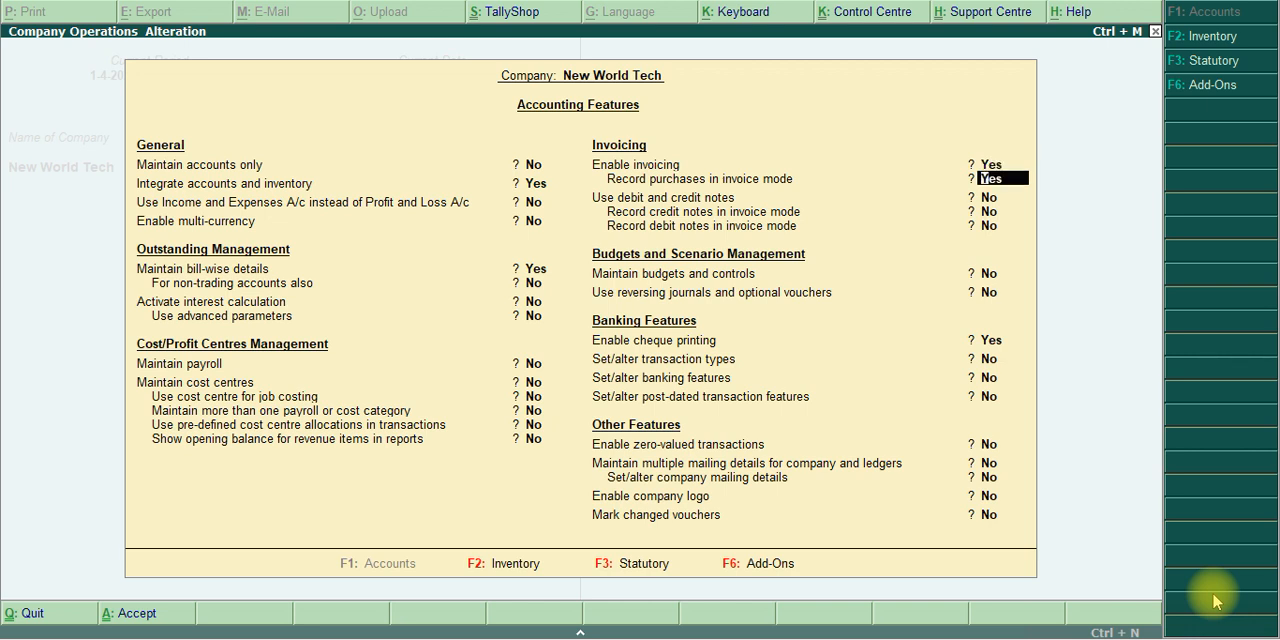
pyautogui.press('Return')
pyautogui.press('Return')
pyautogui.press('Return')
pyautogui.press('Return')
pyautogui.press('Return')
pyautogui.press('Return')
pyautogui.press('Return')
pyautogui.press('Return')
pyautogui.press('Return')
pyautogui.press('Return')
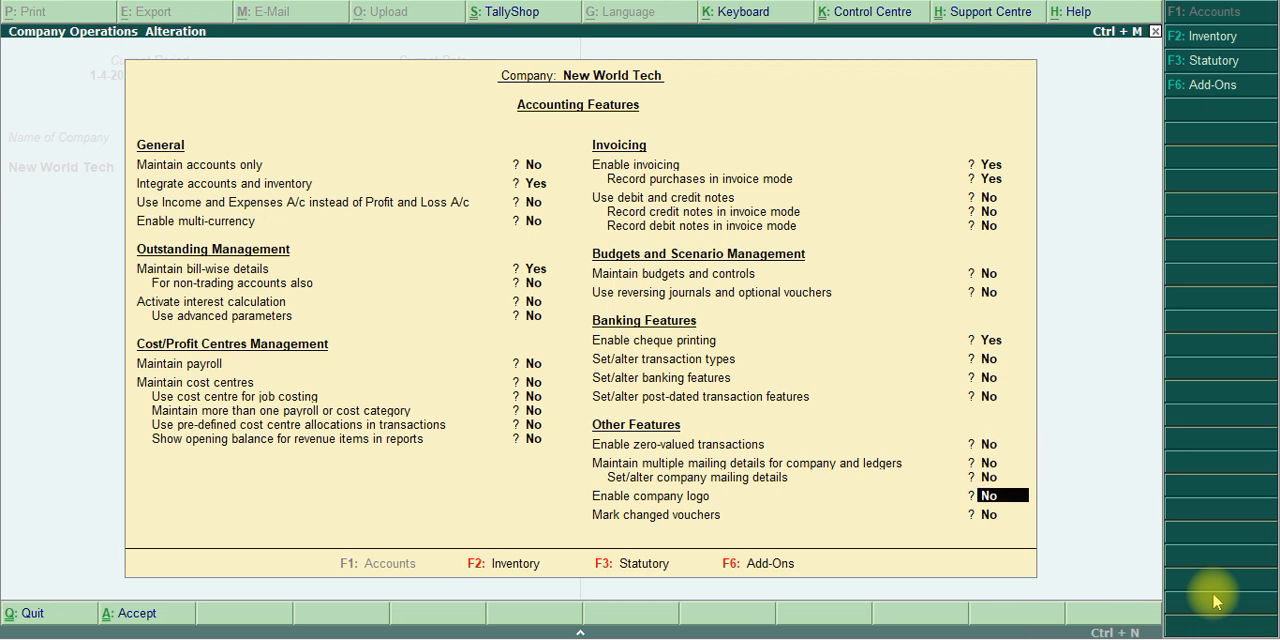
pyautogui.press('Return')
pyautogui.click(1212, 594)
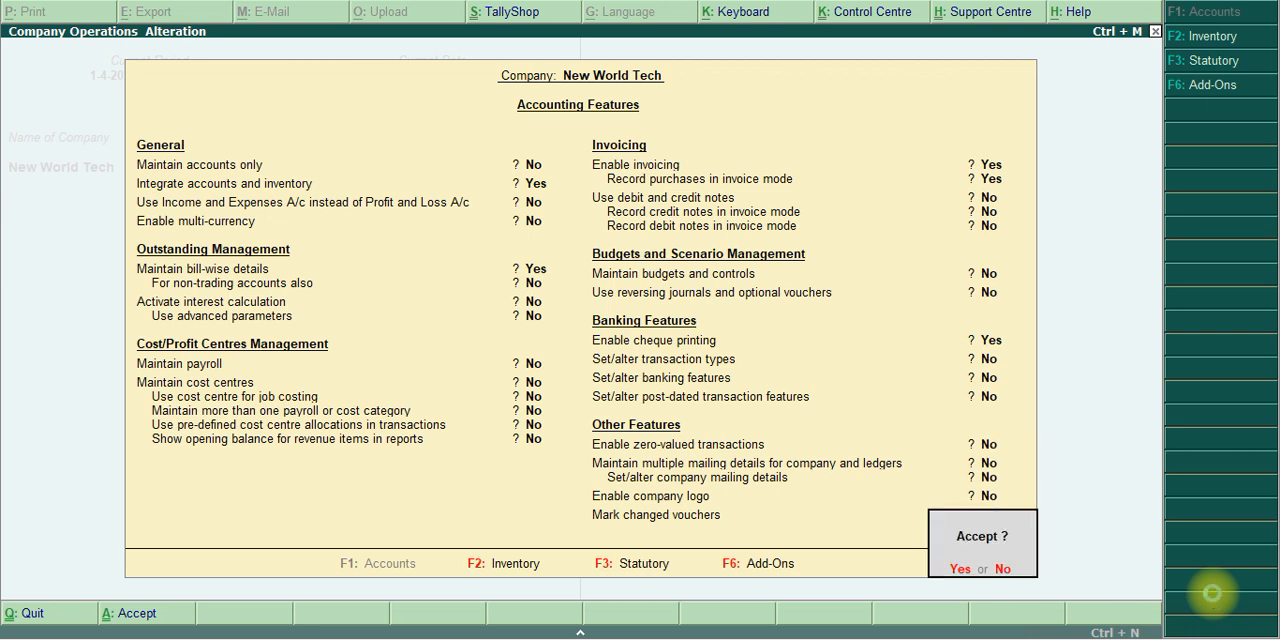
pyautogui.press('Return')
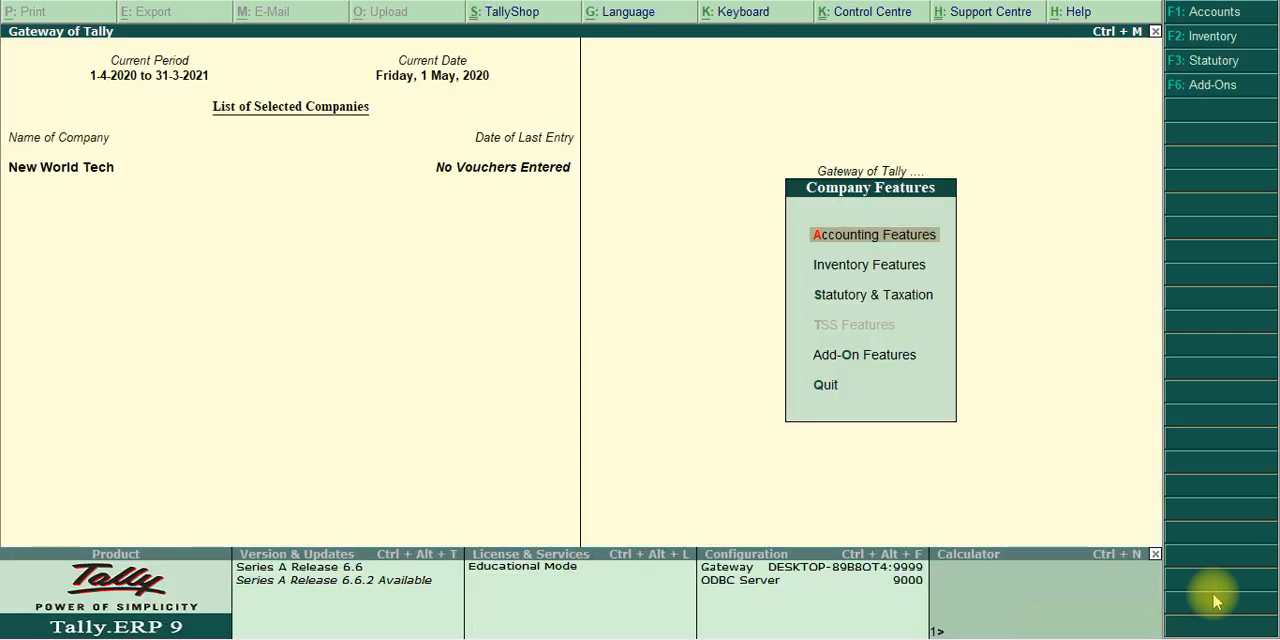
# Open the inventory features and set Maintain multiple Godowns to Yes
pyautogui.press('Down')
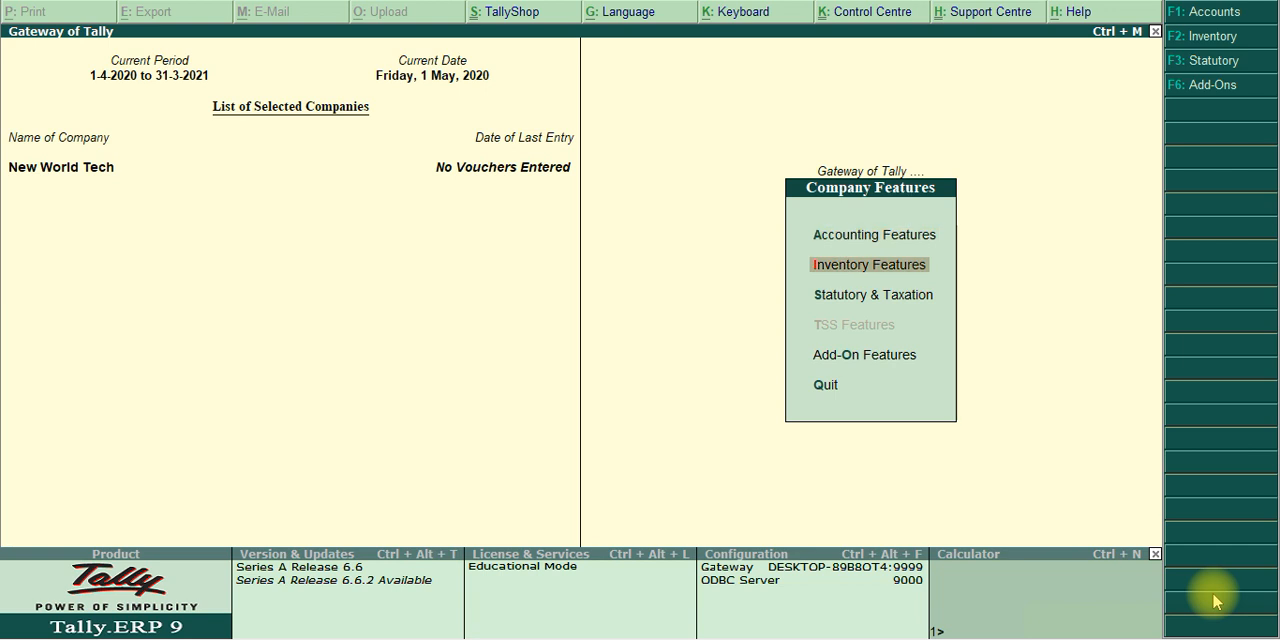
pyautogui.press('Return')
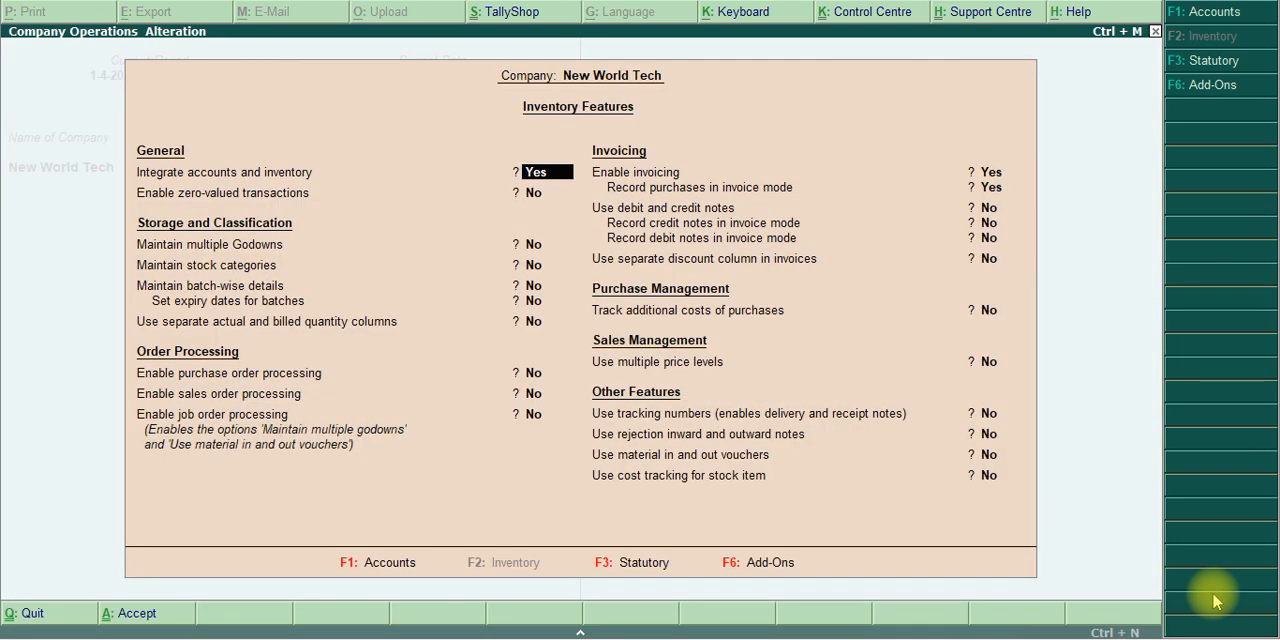
pyautogui.press('Return')
pyautogui.press('Return')
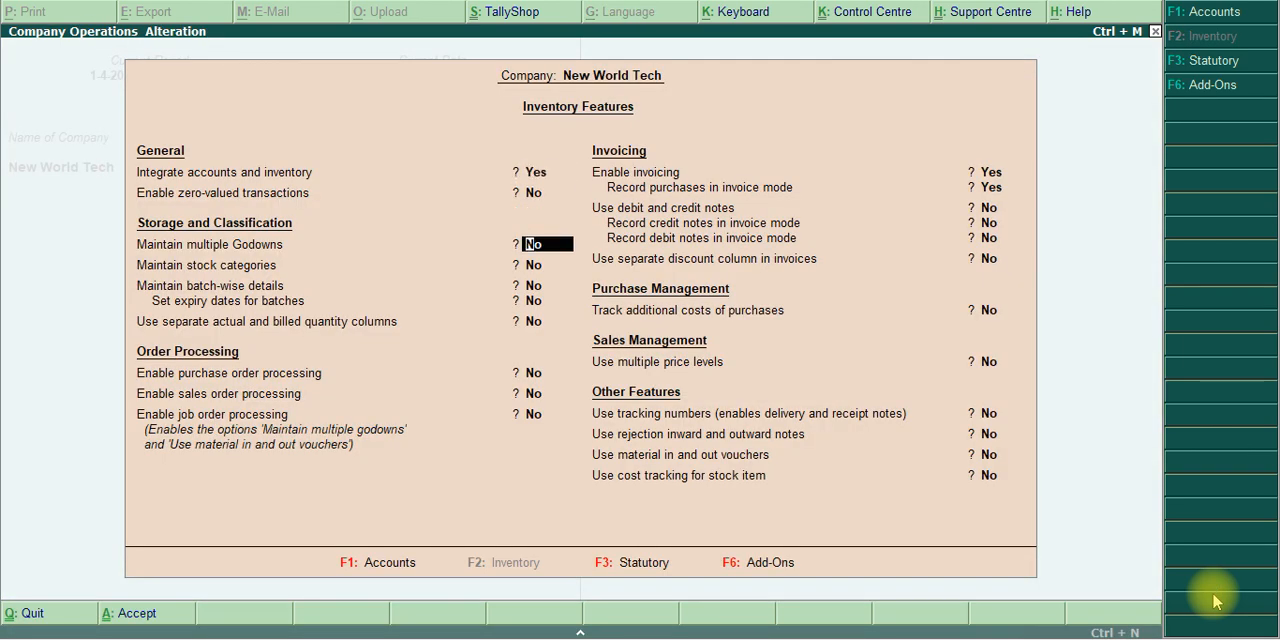
pyautogui.write('y')
pyautogui.press('Return')
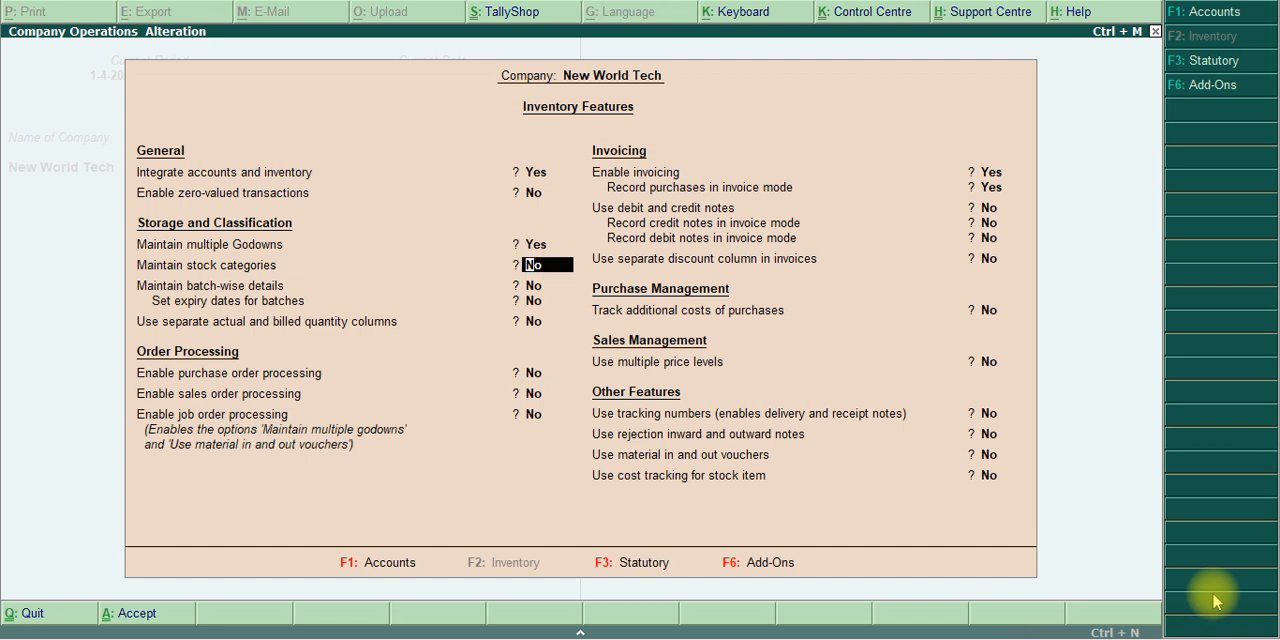
# Set Maintain stock categories to Yes, leave the remaining options unchanged and accept the inventory features
pyautogui.write('y')
pyautogui.press('Return')
pyautogui.press('Return')
pyautogui.press('Return')
pyautogui.press('Return')
pyautogui.press('Return')
pyautogui.press('Return')
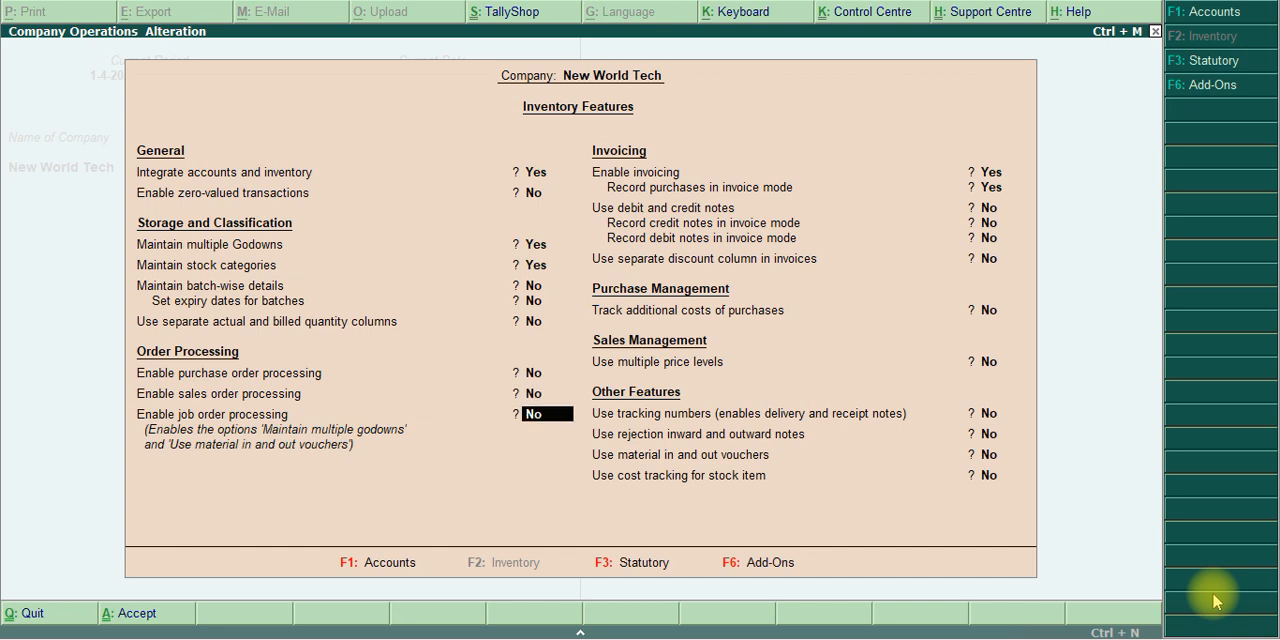
pyautogui.press('Return')
pyautogui.press('Return')
pyautogui.press('Return')
pyautogui.press('Return')
pyautogui.press('Return')
pyautogui.press('Return')
pyautogui.press('Return')
pyautogui.press('Return')
pyautogui.press('Return')
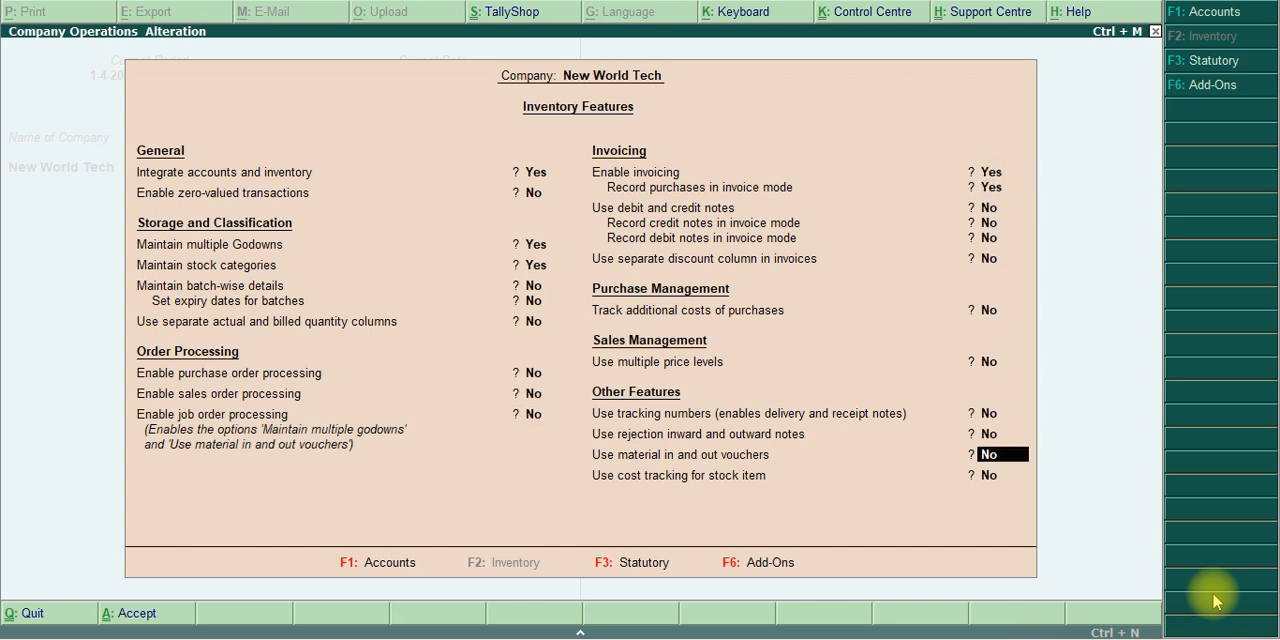
pyautogui.press('Return')
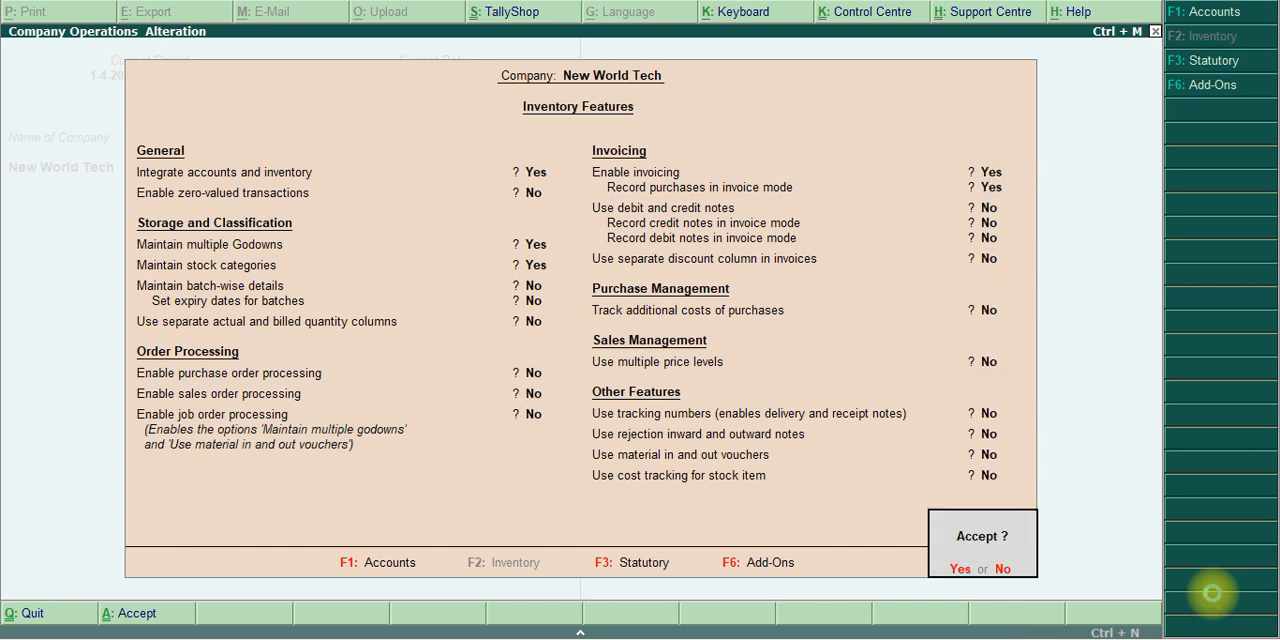
pyautogui.press('Return')
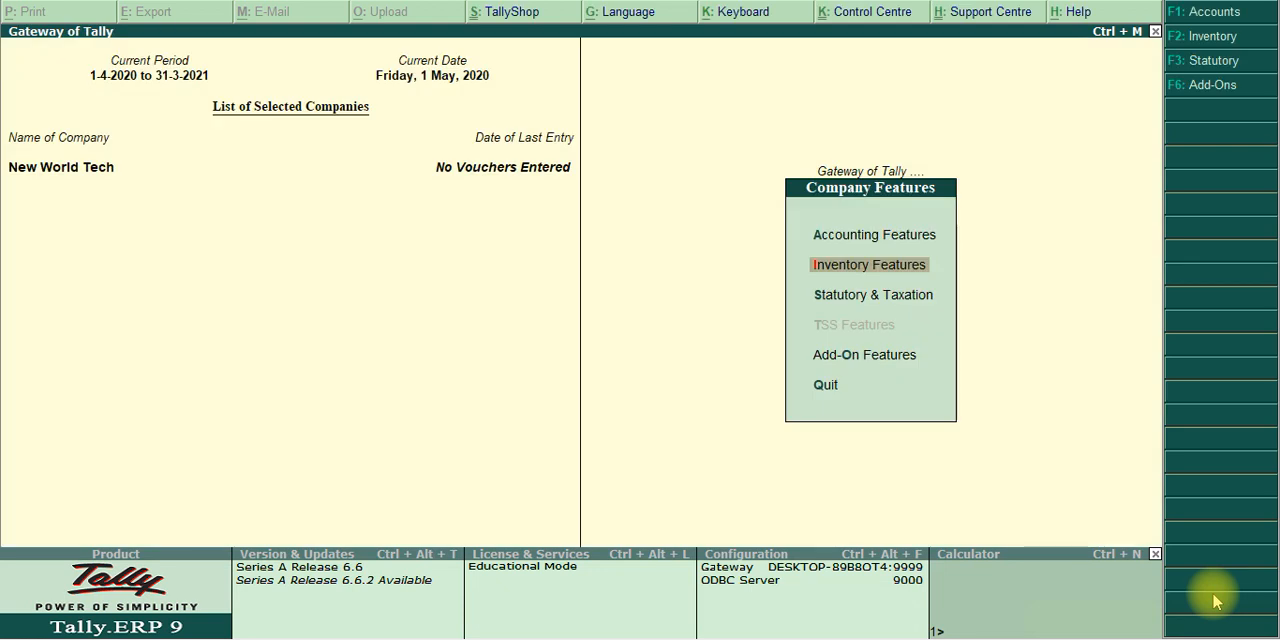
# Enable Goods and Services Tax in the statutory and taxation features and open the company's GST details
pyautogui.press('Down')
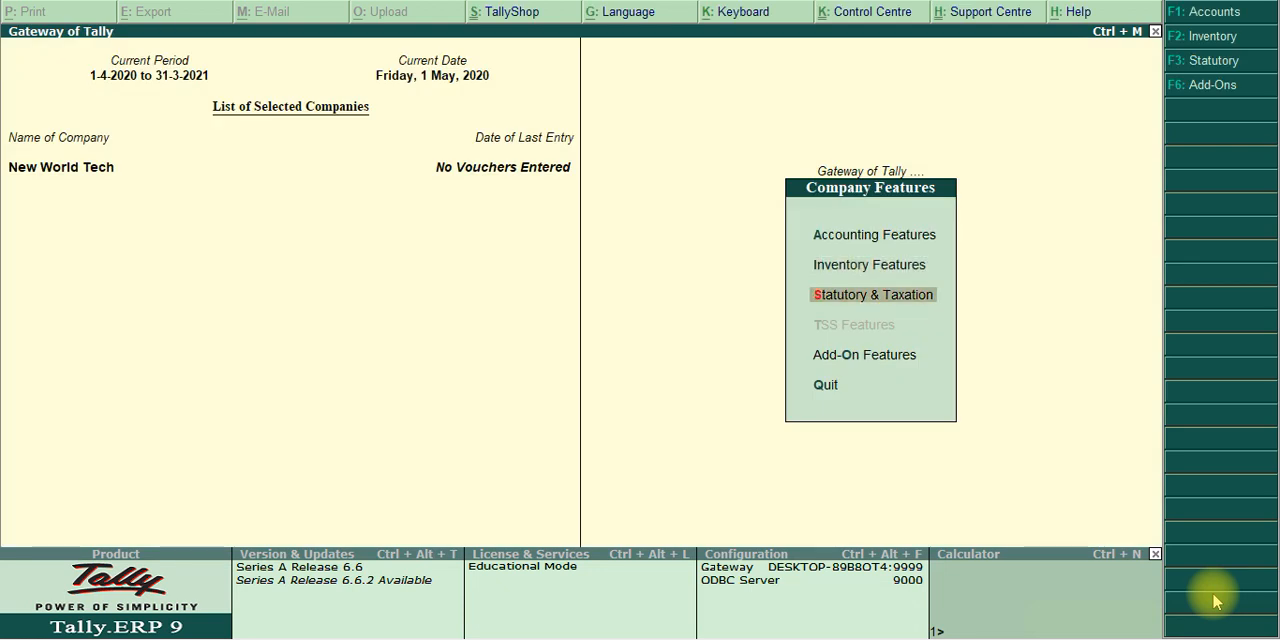
pyautogui.press('Return')
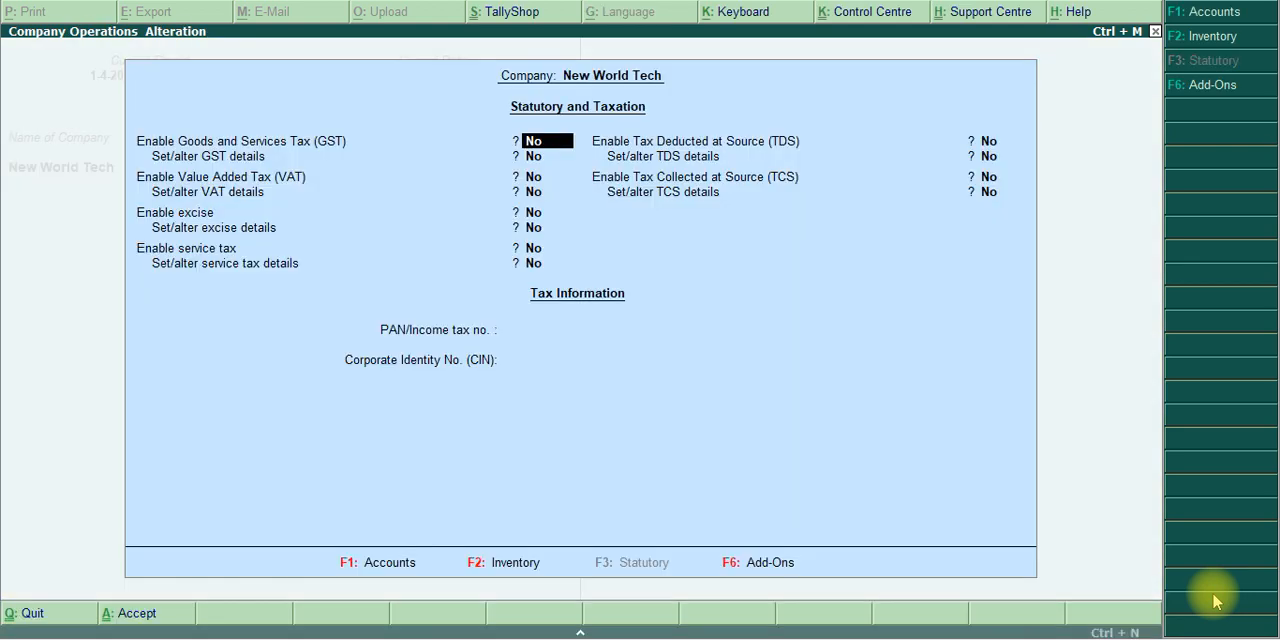
pyautogui.write('y')
pyautogui.press('Return')
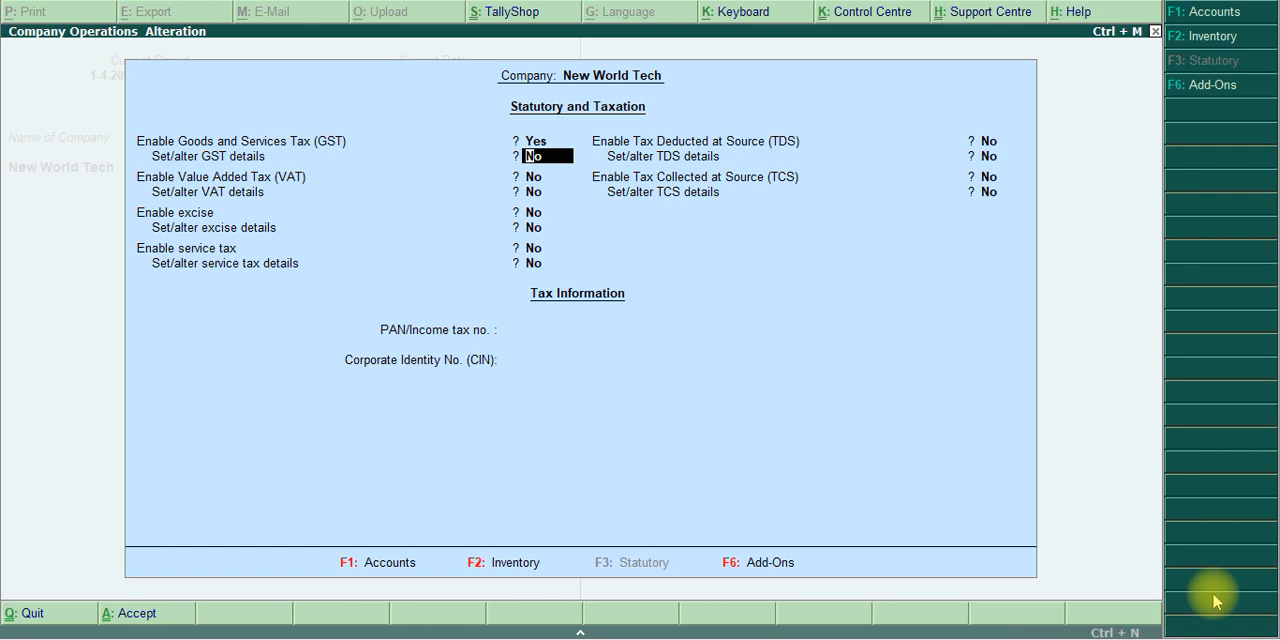
pyautogui.write('y')
pyautogui.press('Return')
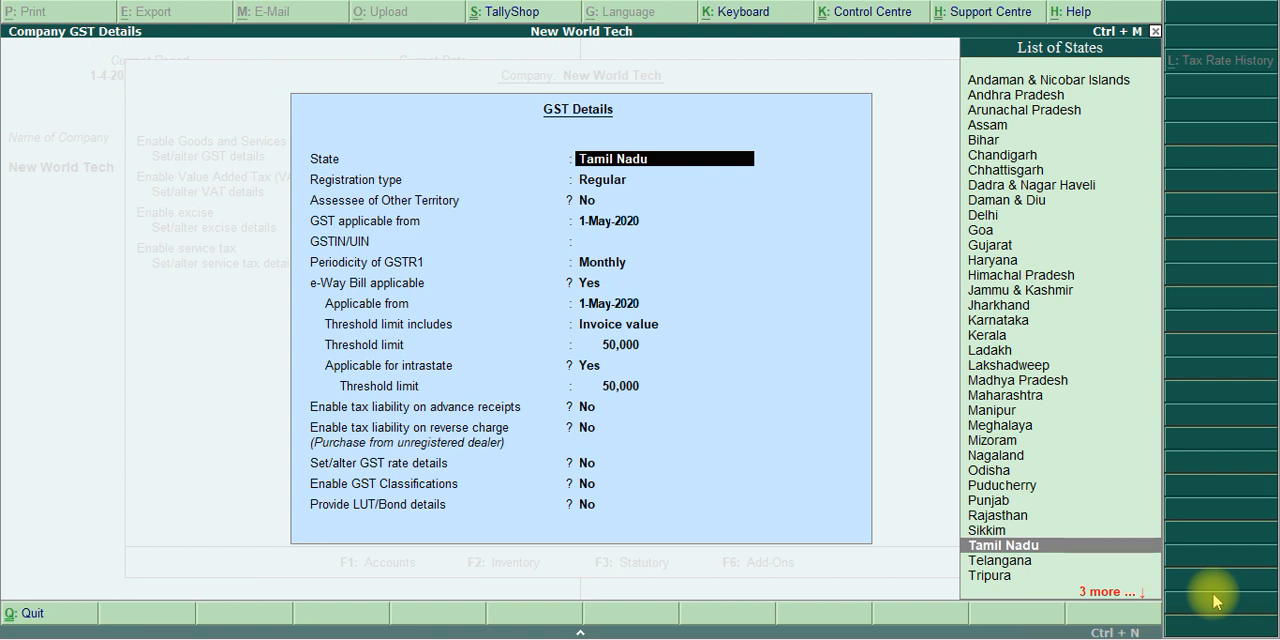
# Keep the GST state Tamil Nadu, registration type Regular, Assessee of Other Territory No and applicable date 1-May-2020
pyautogui.press('Return')
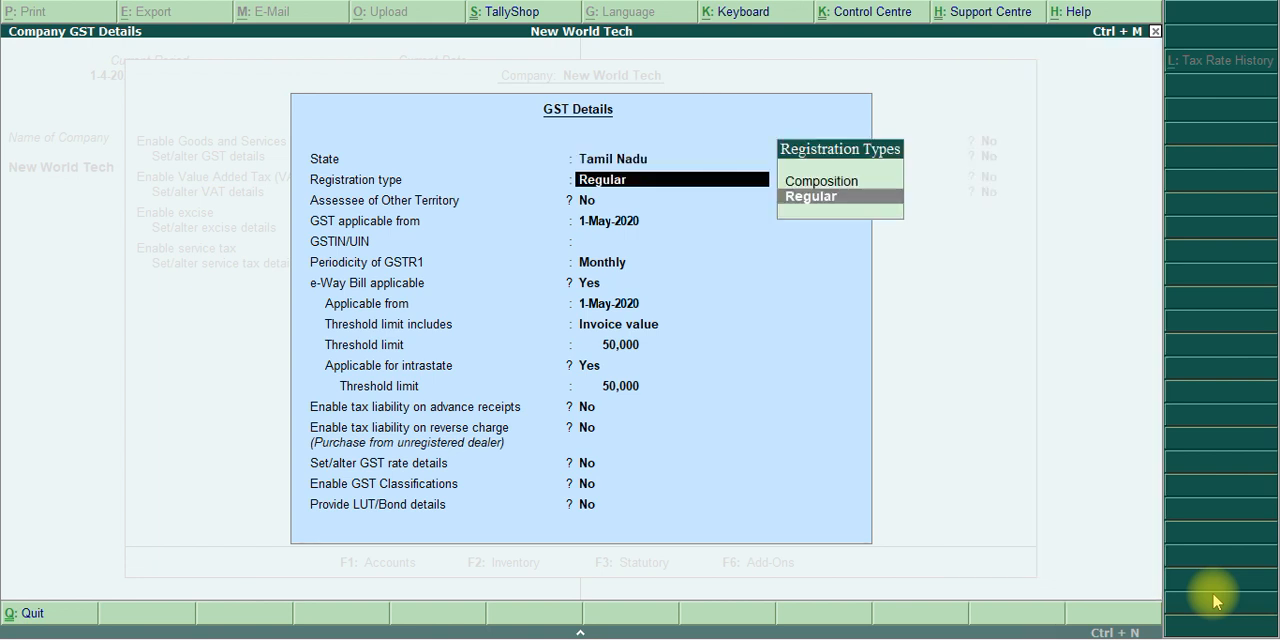
pyautogui.press('Return')
pyautogui.press('Return')
pyautogui.press('Return')
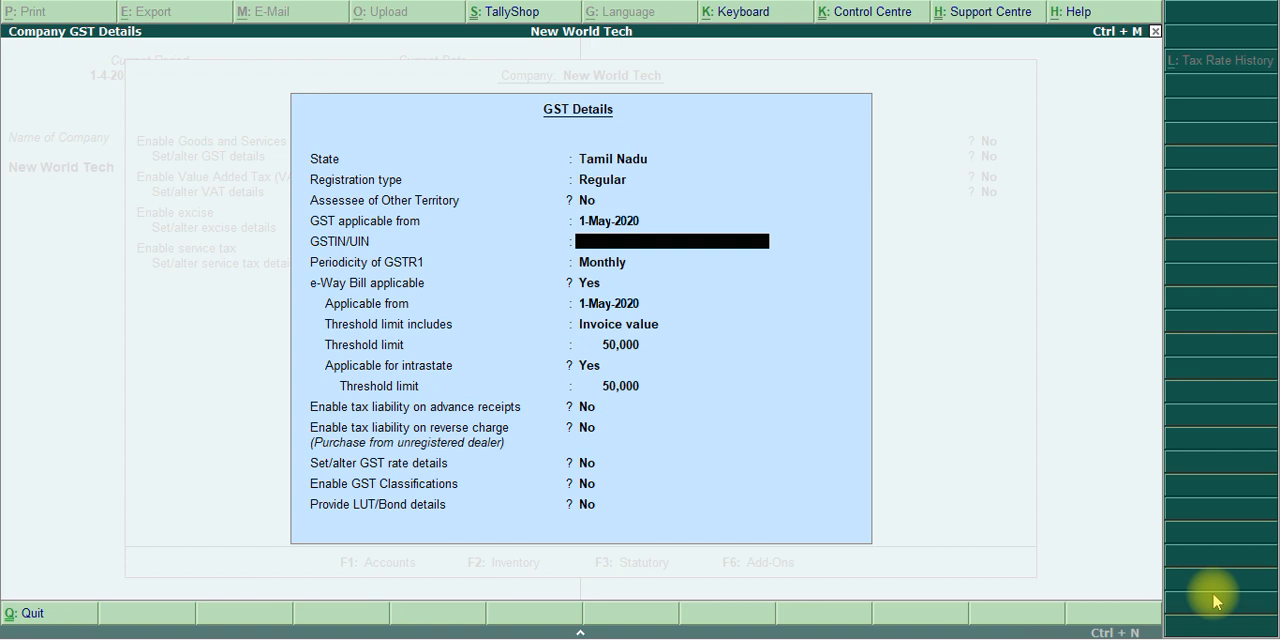
# Enter the company's GSTIN/UIN in the GST details and dismiss the verification warning
pyautogui.write('33ASDFG1234A1ZA')
pyautogui.press('Return')
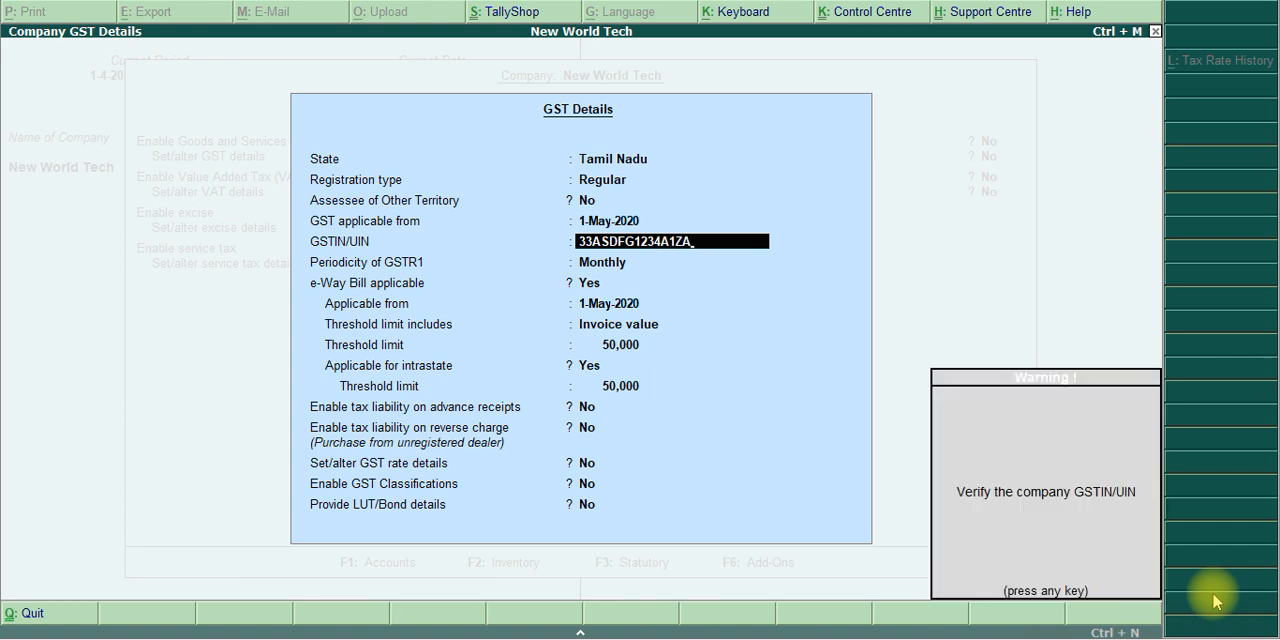
pyautogui.press('Return')
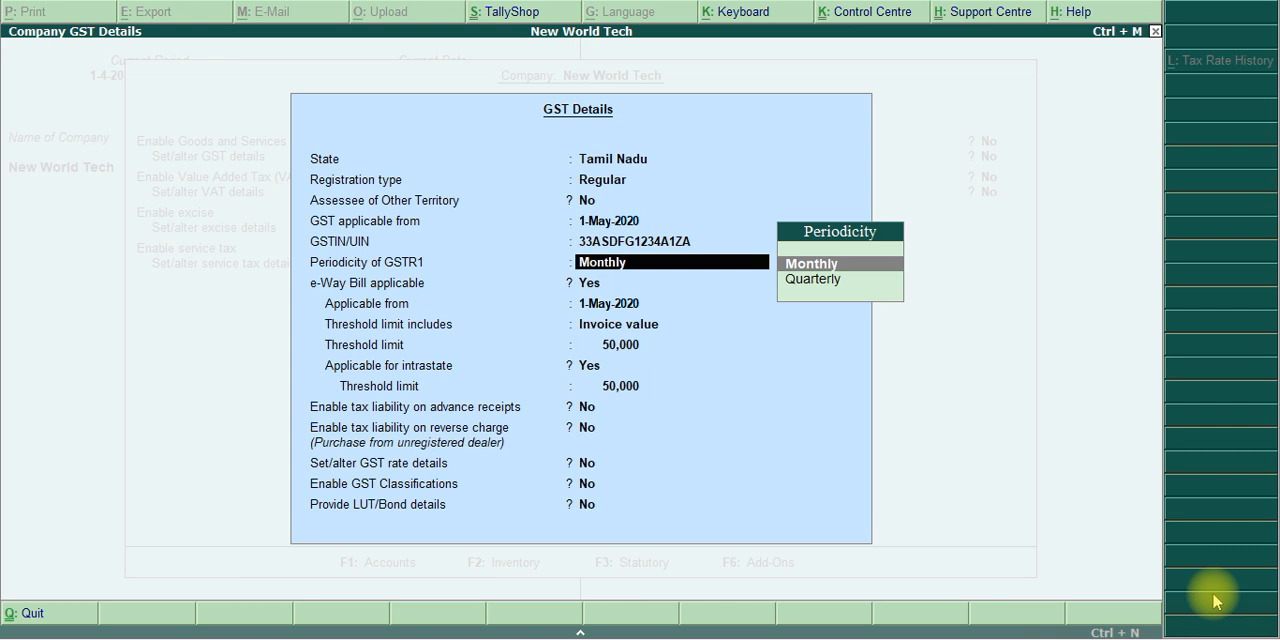
# Keep the GSTR1 periodicity Monthly and set e-Way Bill applicable to No
pyautogui.press('Return')
pyautogui.write('....')
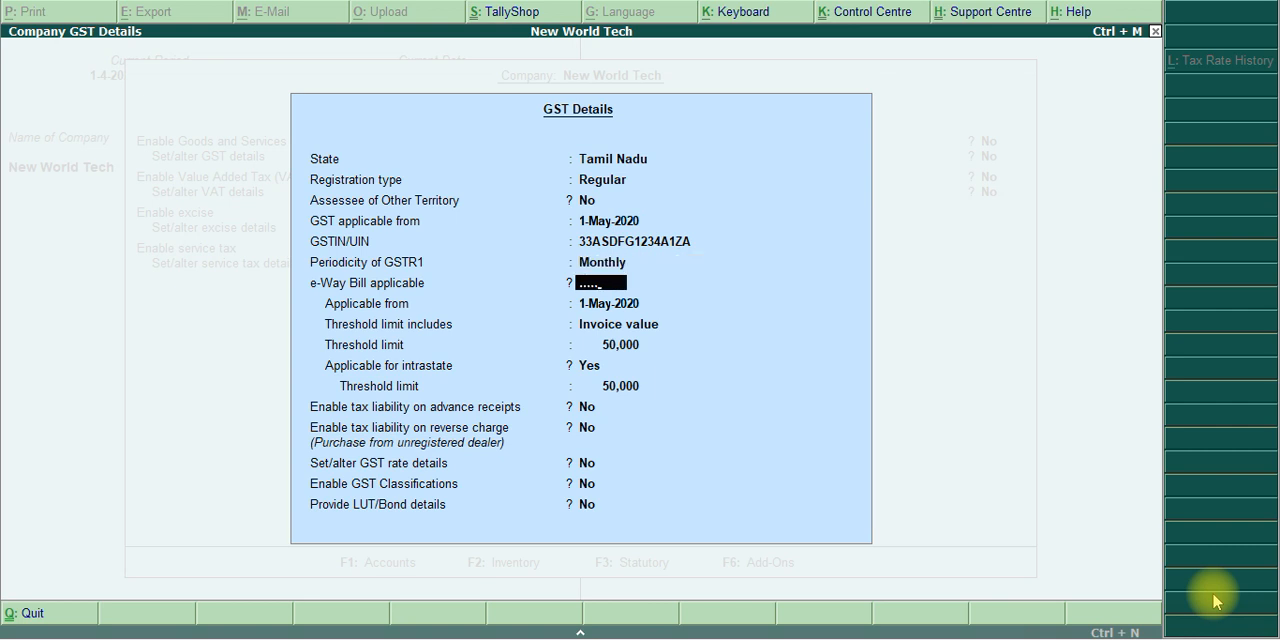
pyautogui.press('BackSpace')
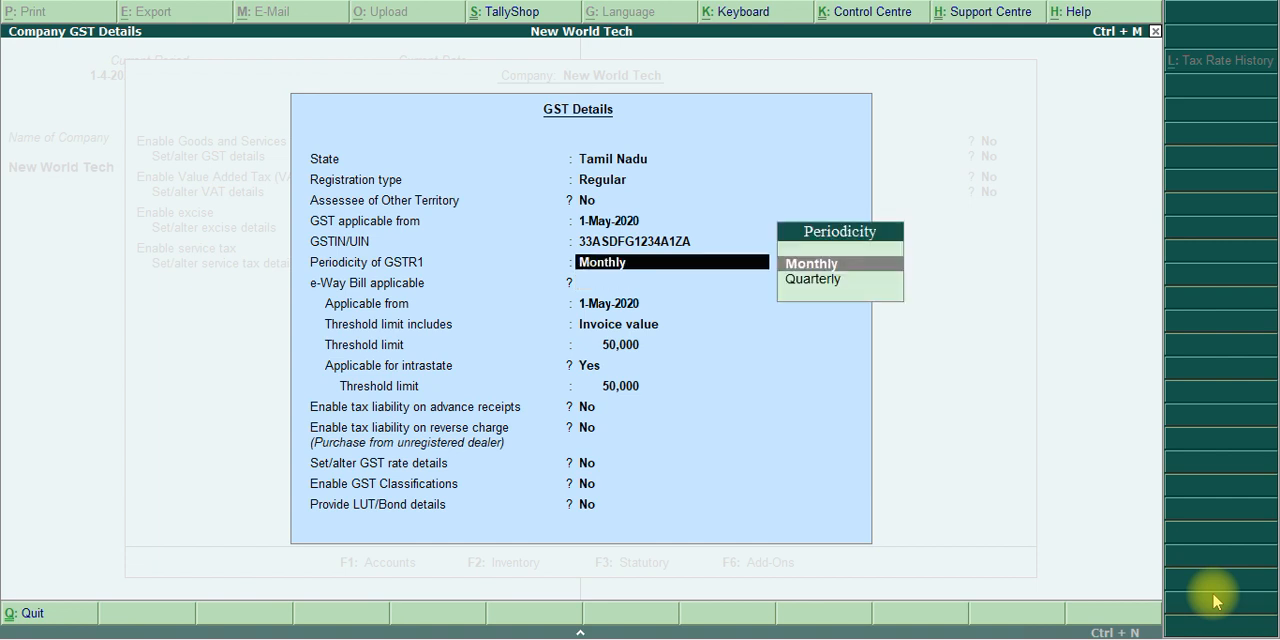
pyautogui.press('Return')
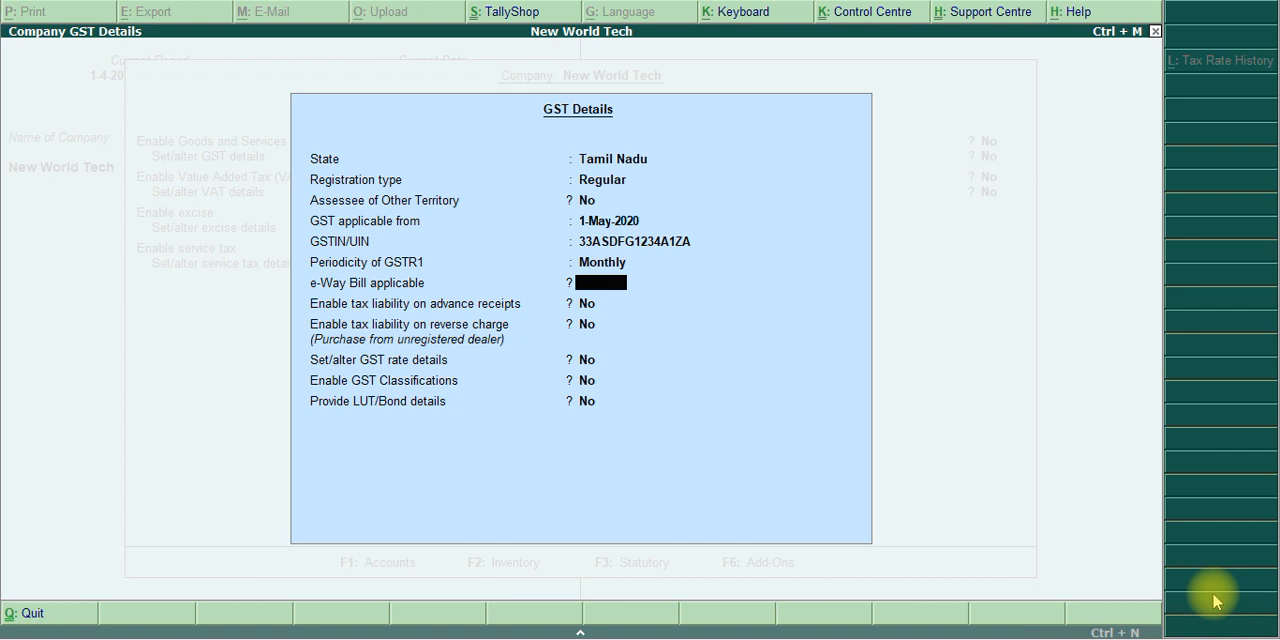
pyautogui.press('y')
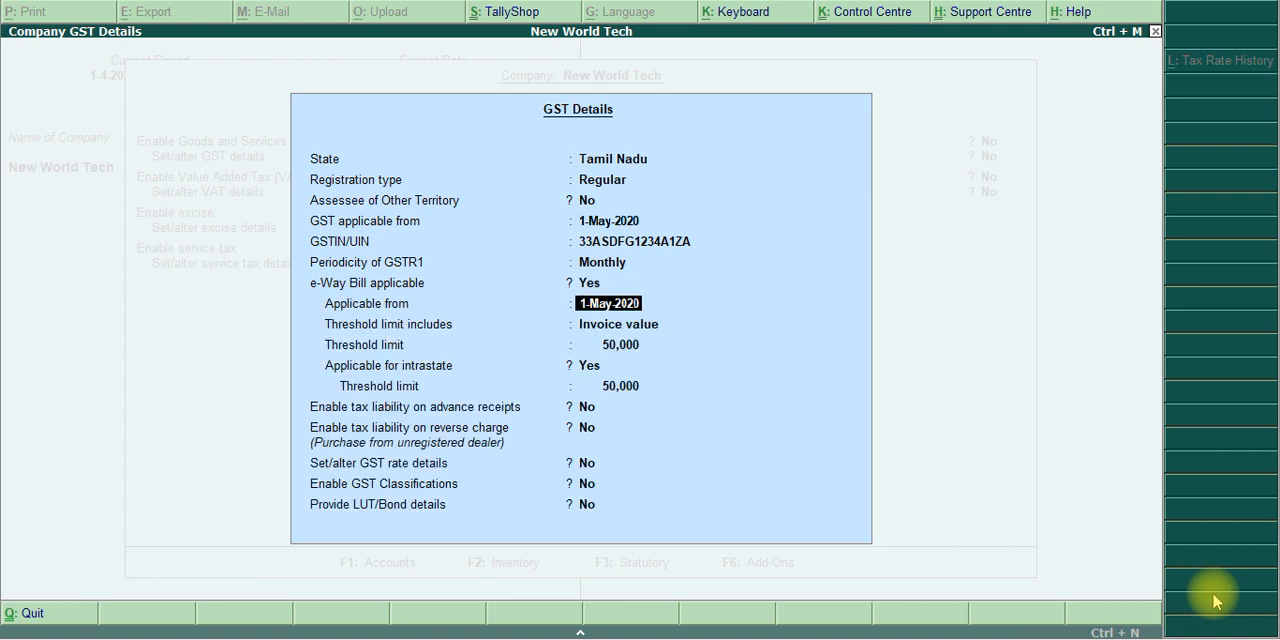
pyautogui.press('BackSpace')
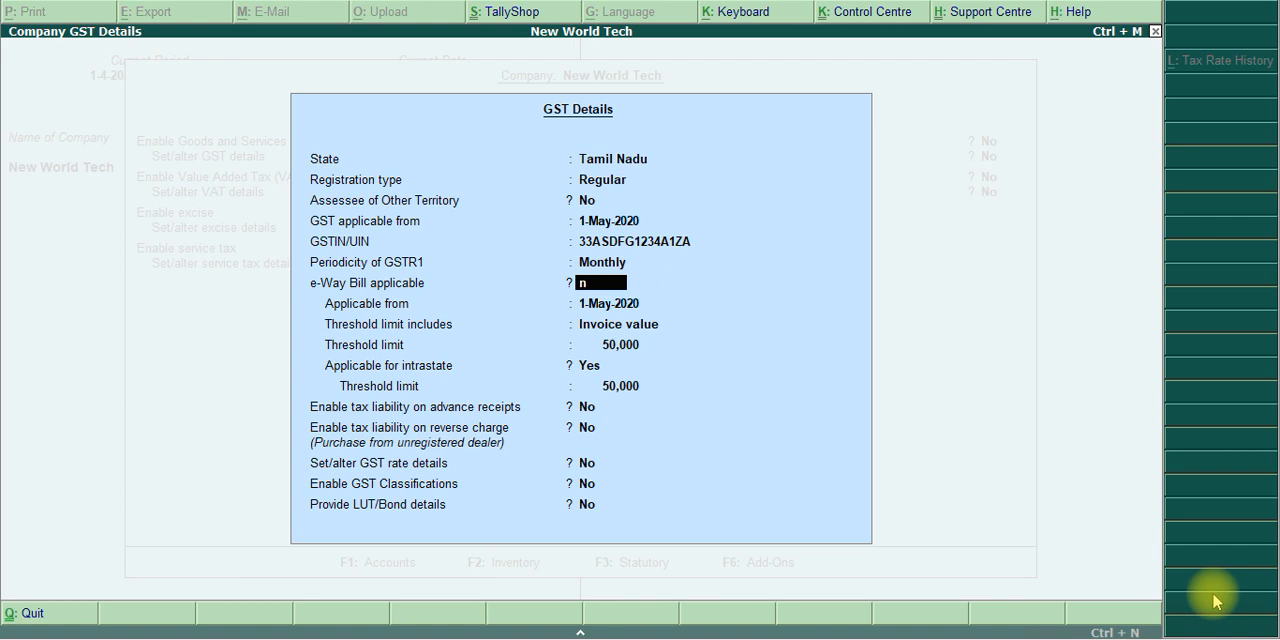
pyautogui.press('n')
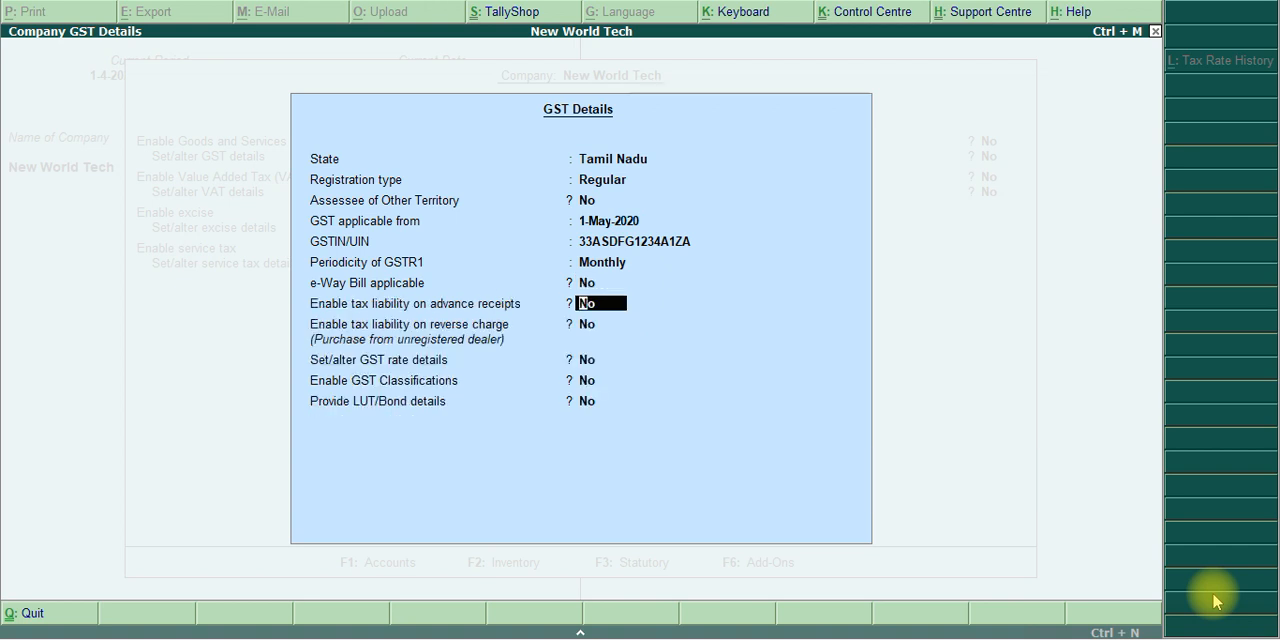
# Leave the tax liability, GST rate, classification and LUT/Bond options at No and accept the GST details
pyautogui.press('Return')
pyautogui.press('Return')
pyautogui.press('Return')
pyautogui.press('Return')
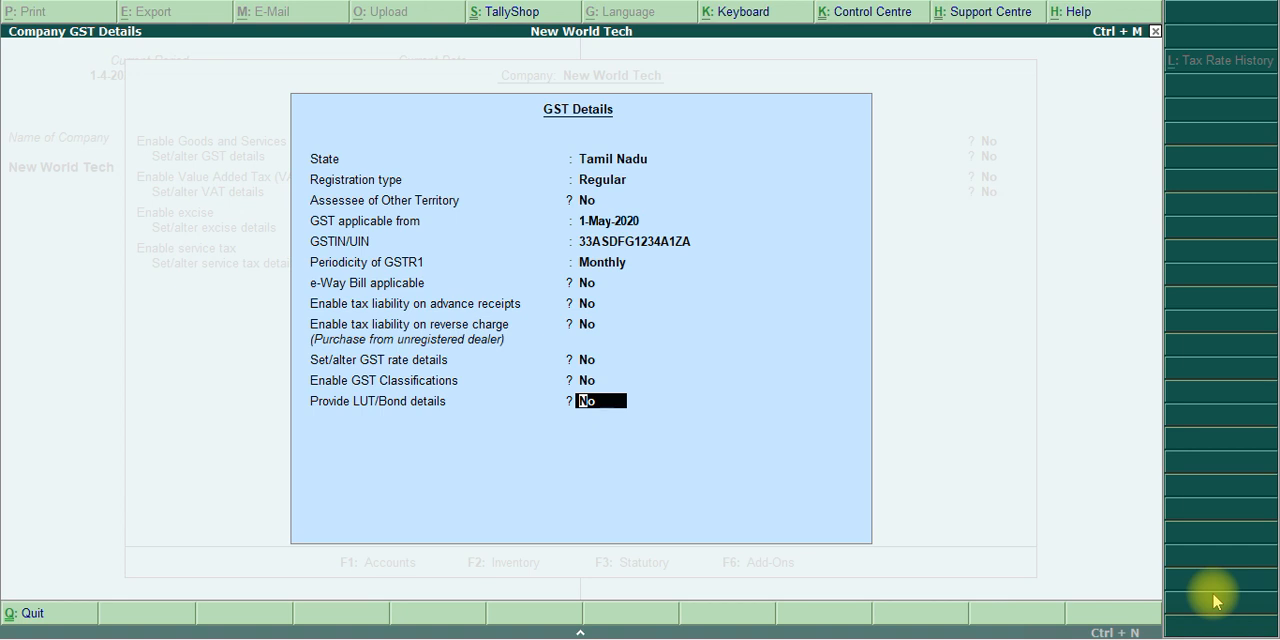
pyautogui.press('Return')
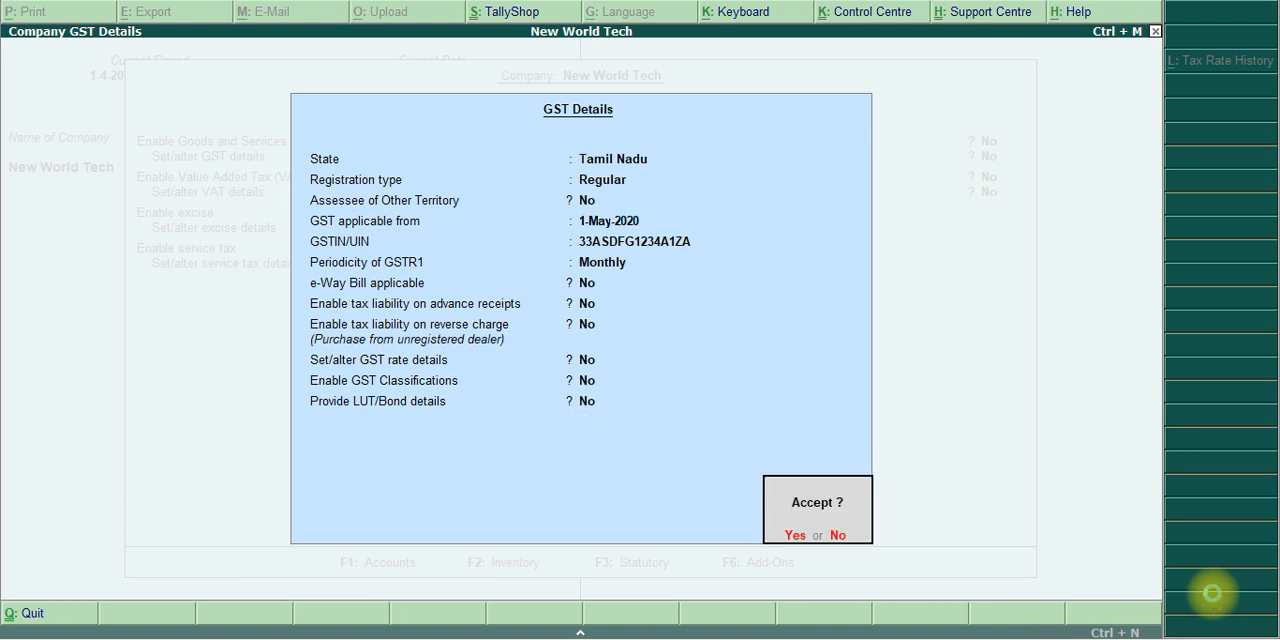
pyautogui.press('Return')
pyautogui.press('Return')
pyautogui.press('Return')
pyautogui.press('Return')
pyautogui.press('Return')
pyautogui.press('Return')
pyautogui.press('Return')
pyautogui.press('Return')
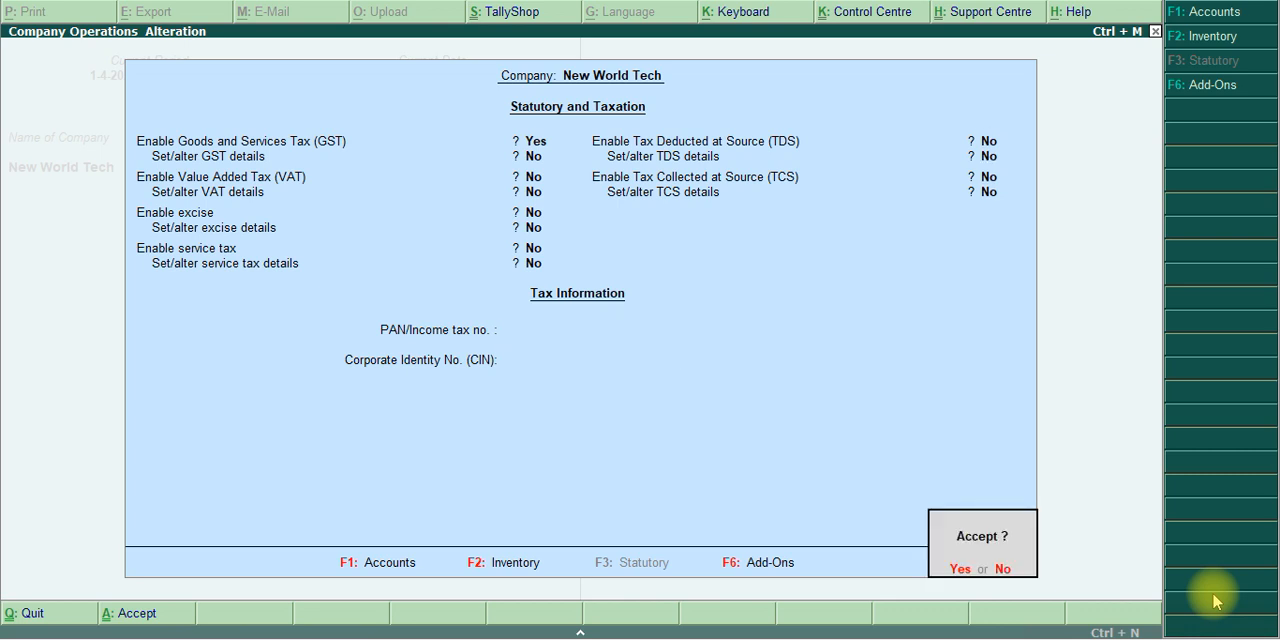
# Accept the statutory and taxation features with the other taxes left off, and switch to the PDF algorithm
pyautogui.click(1212, 594)
pyautogui.press('Return')
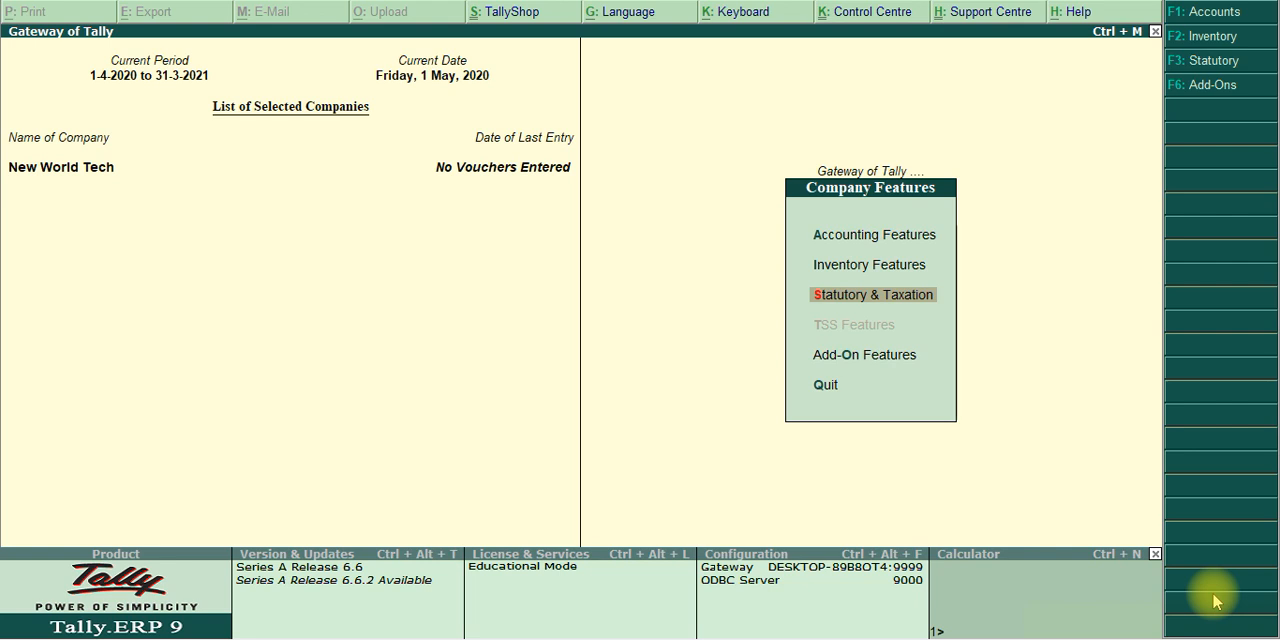
pyautogui.hotkey('alt', 'Tab')
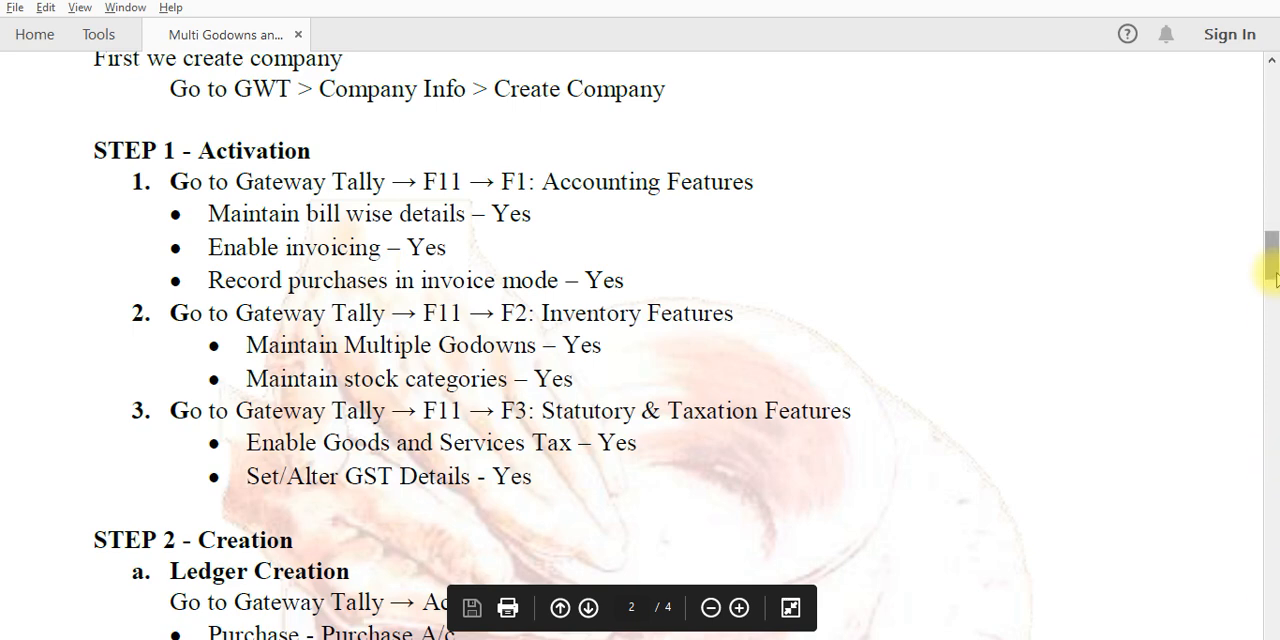
# Consult the PDF's ledger creation list, switch back to Tally.ERP 9 and open single ledger creation
pyautogui.moveTo(1272, 270); pyautogui.dragTo(1275, 316)
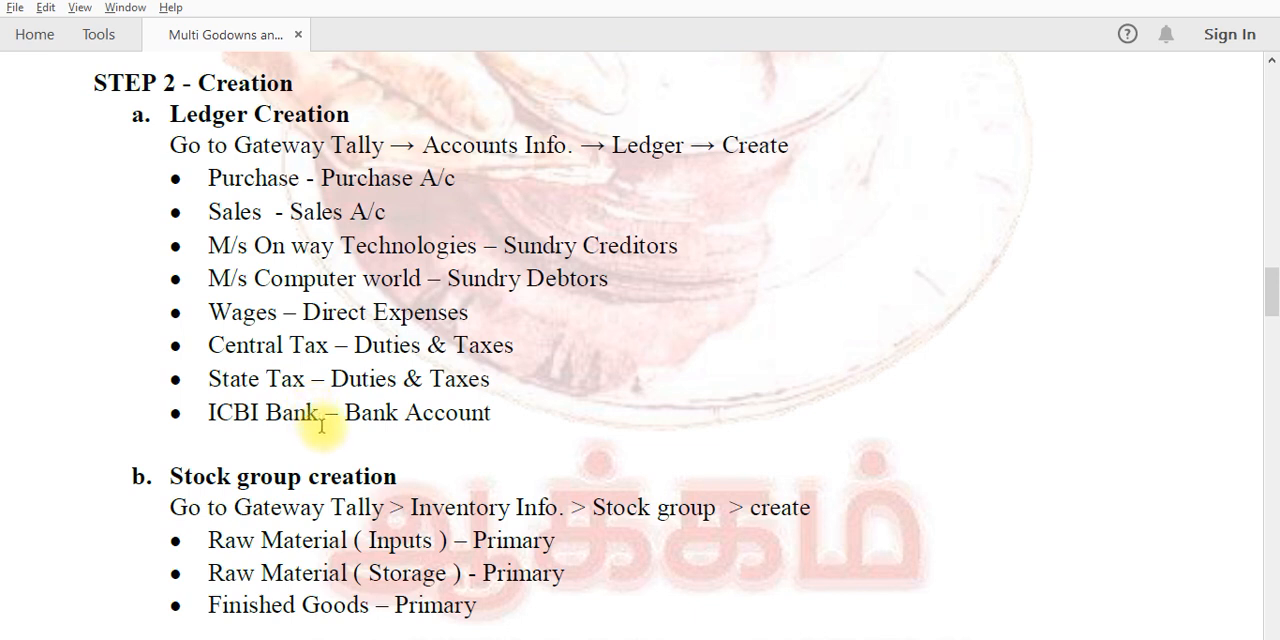
pyautogui.hotkey('alt', 'Tab')
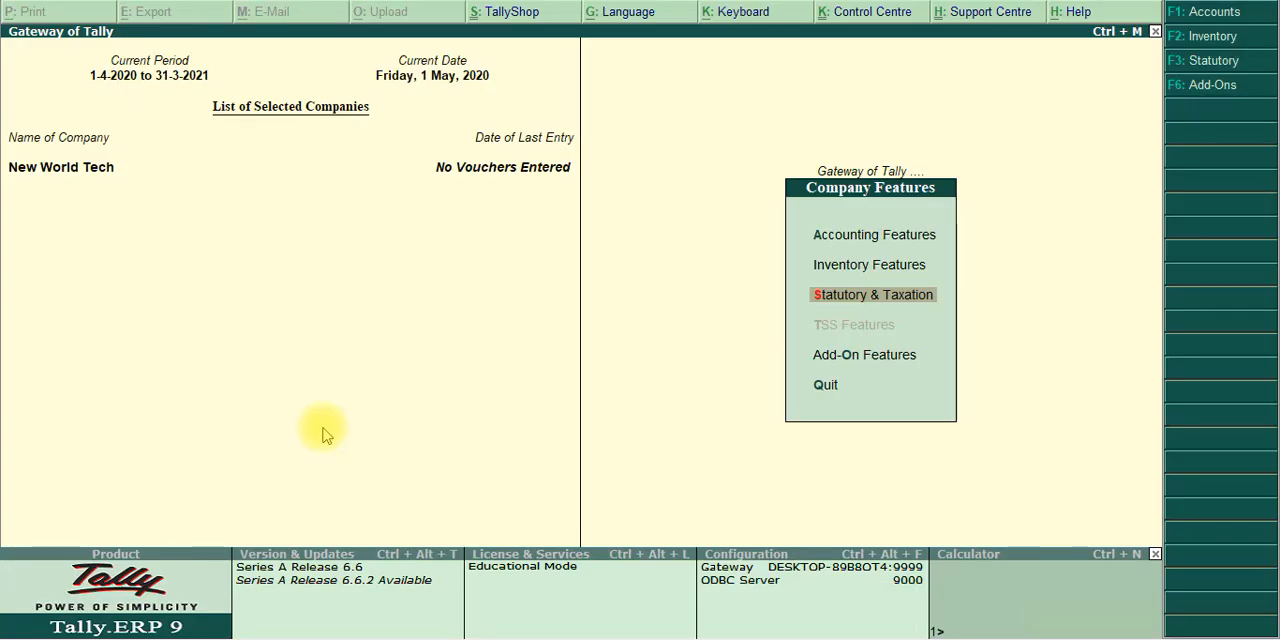
pyautogui.press('Escape')
pyautogui.press('Escape')
pyautogui.press('Escape')
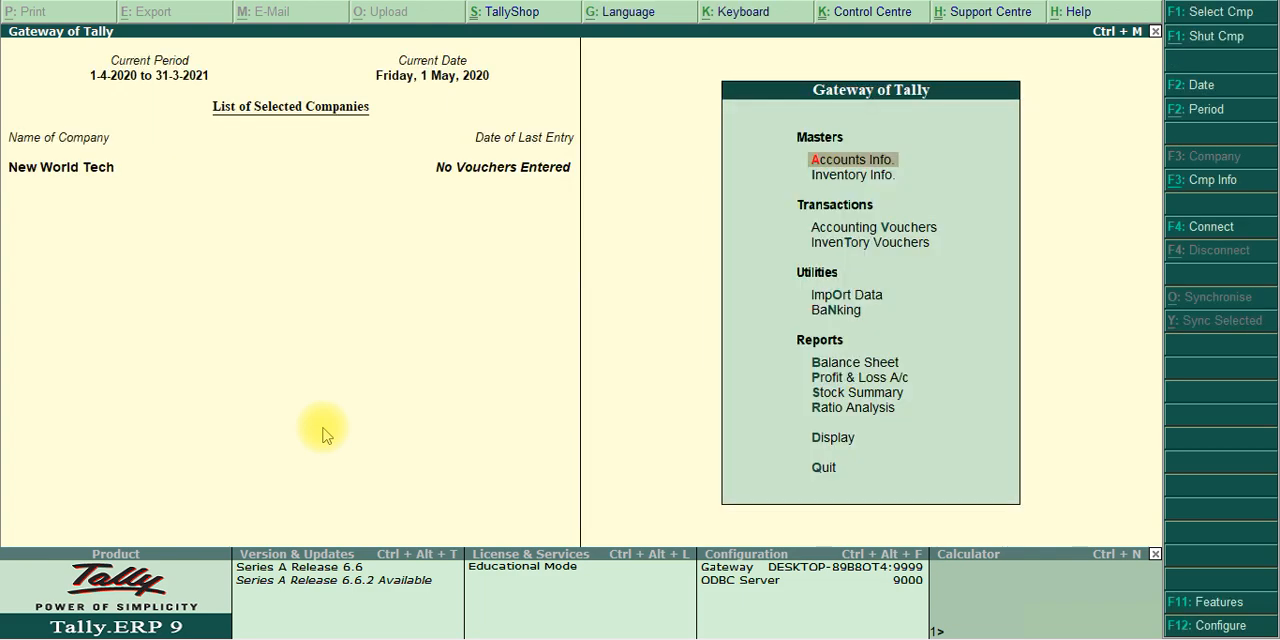
pyautogui.press('Return')
pyautogui.press('Down')
pyautogui.press('Return')
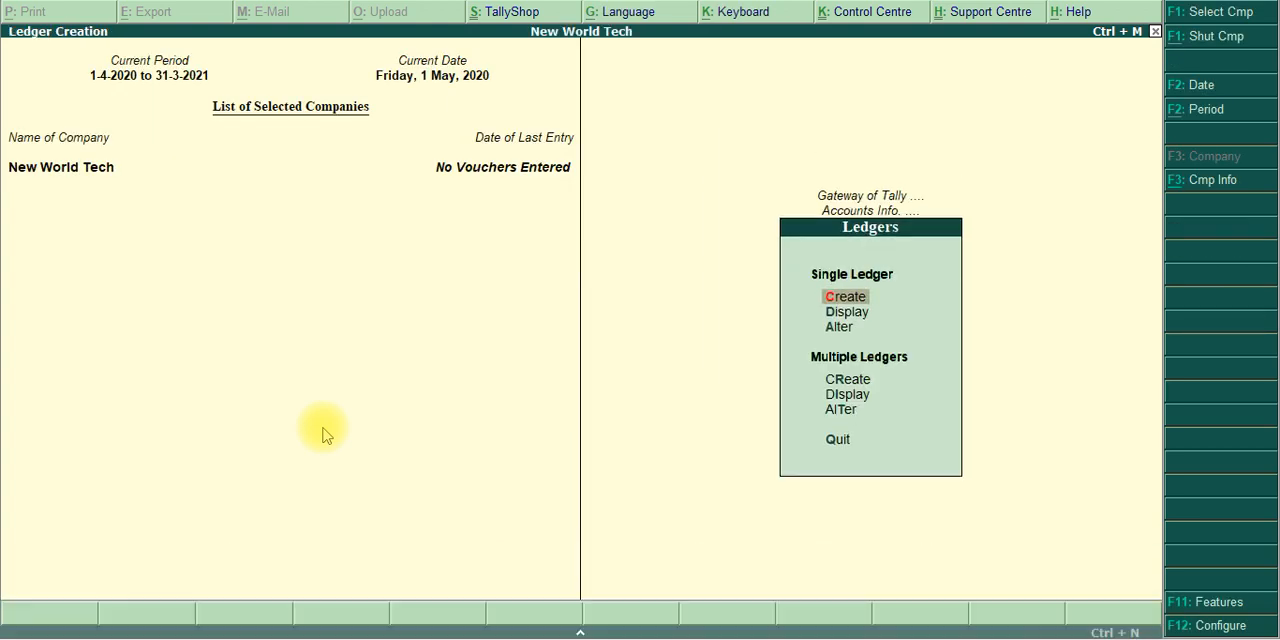
pyautogui.press('Return')
# Name the new ledger Purchase and place it under Purchase Accounts
pyautogui.write('Purchase')
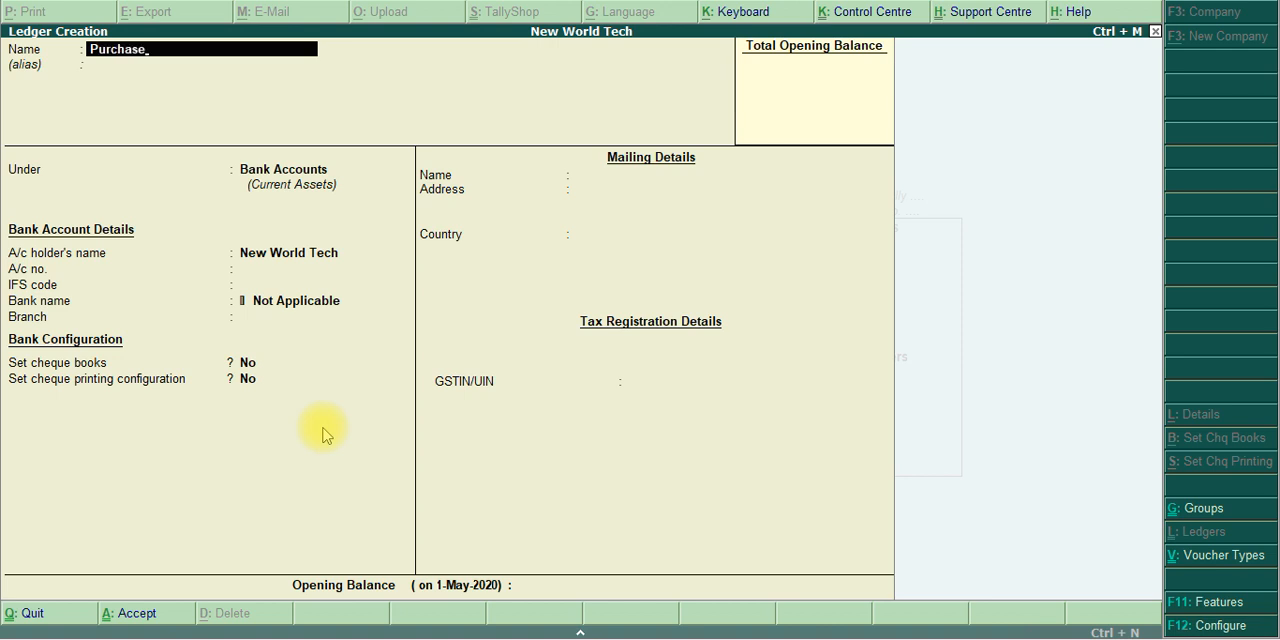
pyautogui.press('Return')
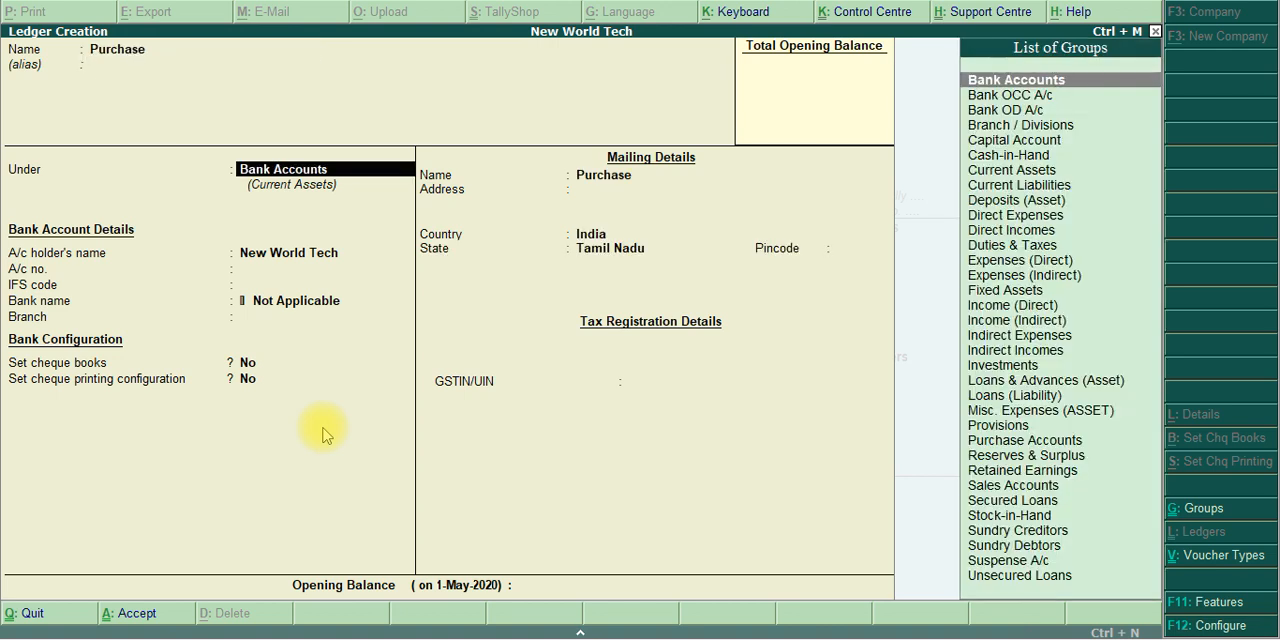
pyautogui.write('Purchase')
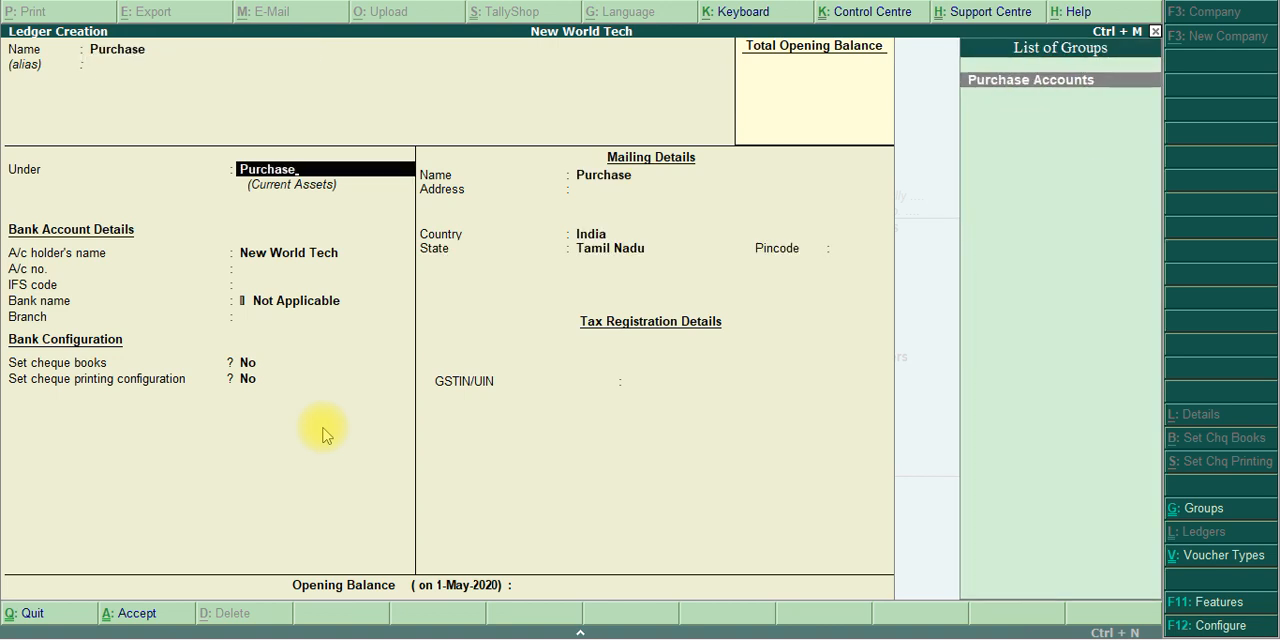
pyautogui.press('Return')
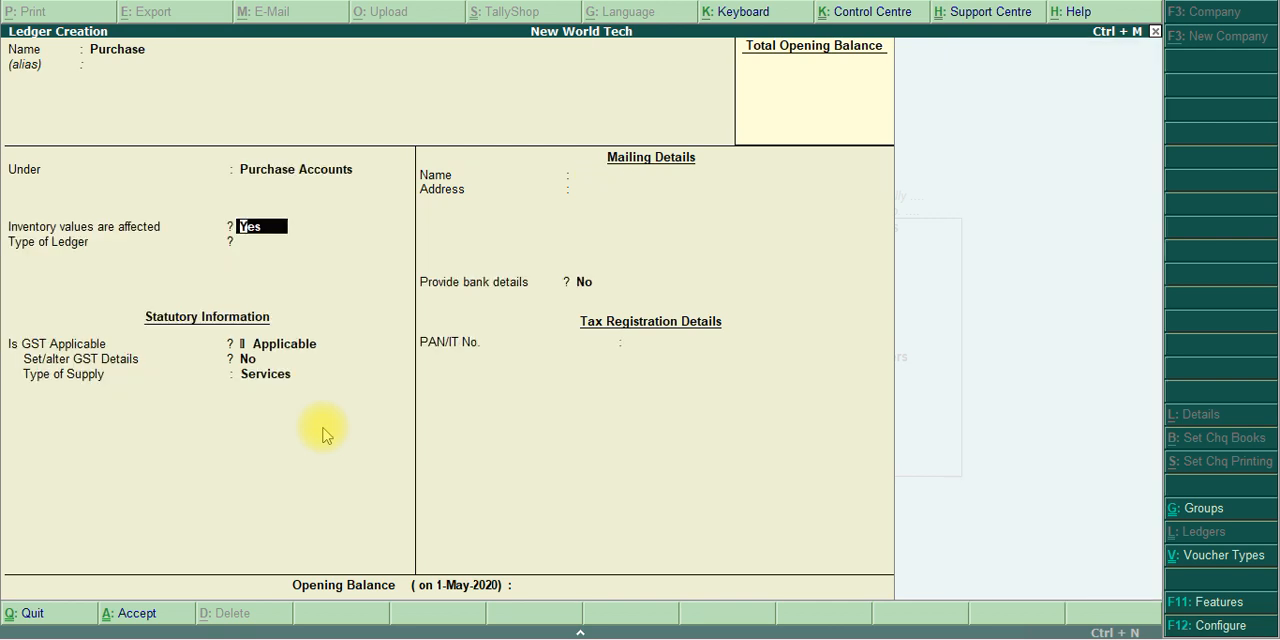
# Keep inventory values affected and GST applicable for the Purchase ledger, set its type of supply to Goods, and save it
pyautogui.press('Return')
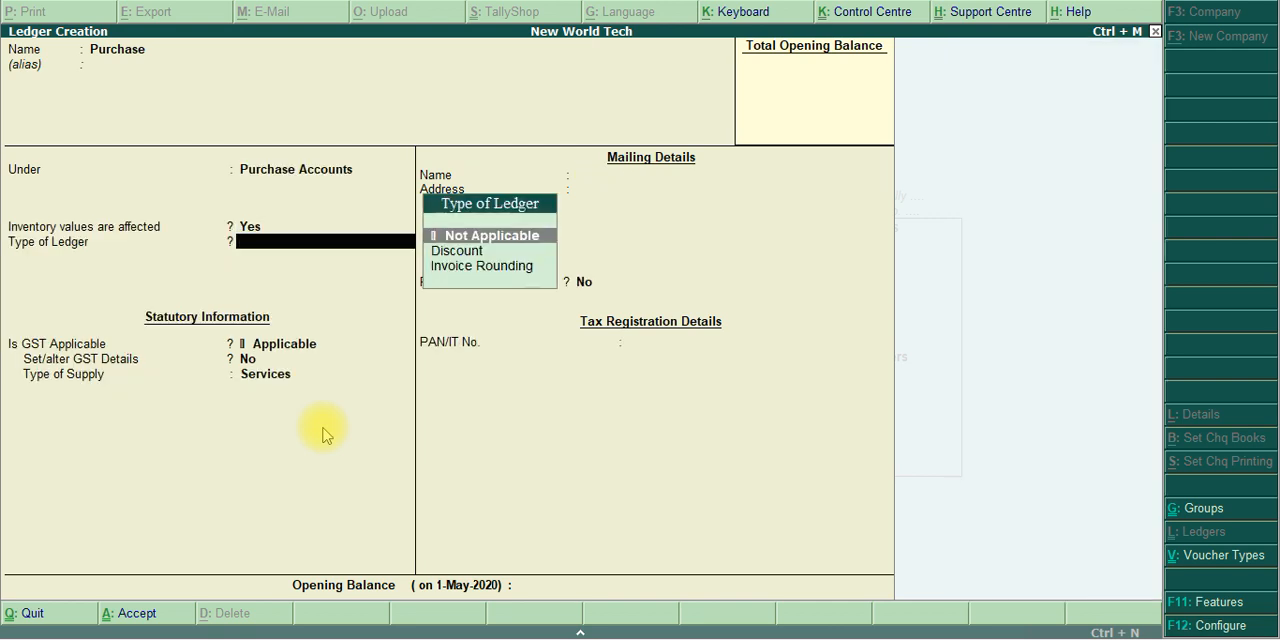
pyautogui.press('Return')
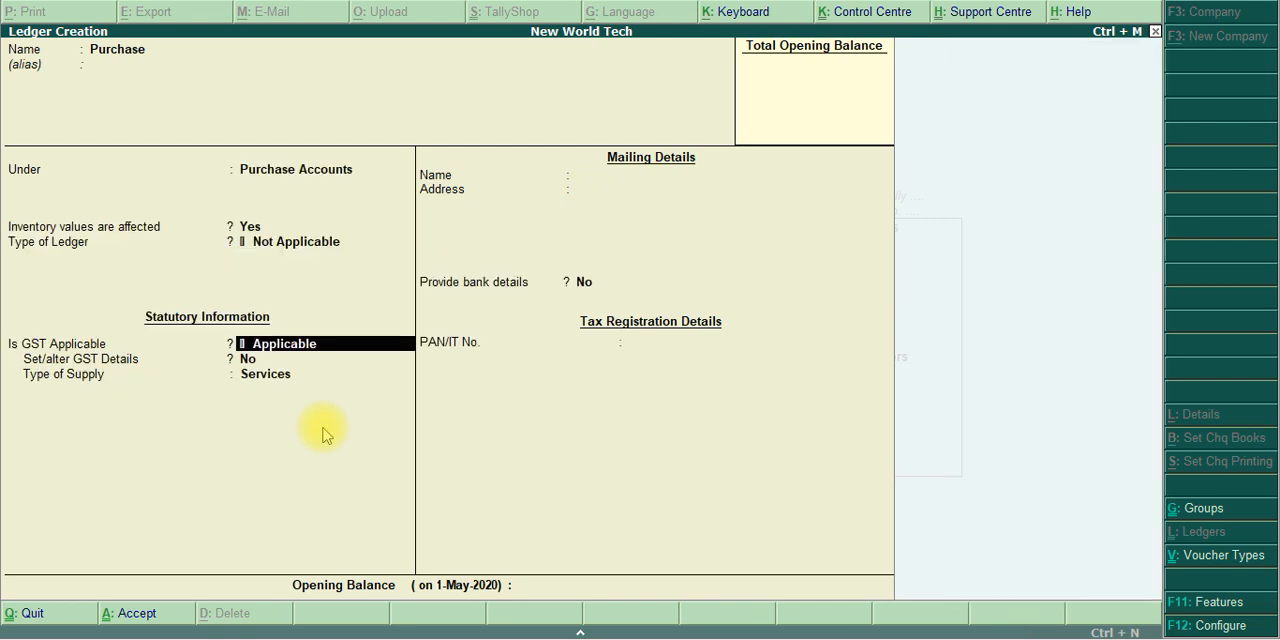
pyautogui.press('Return')
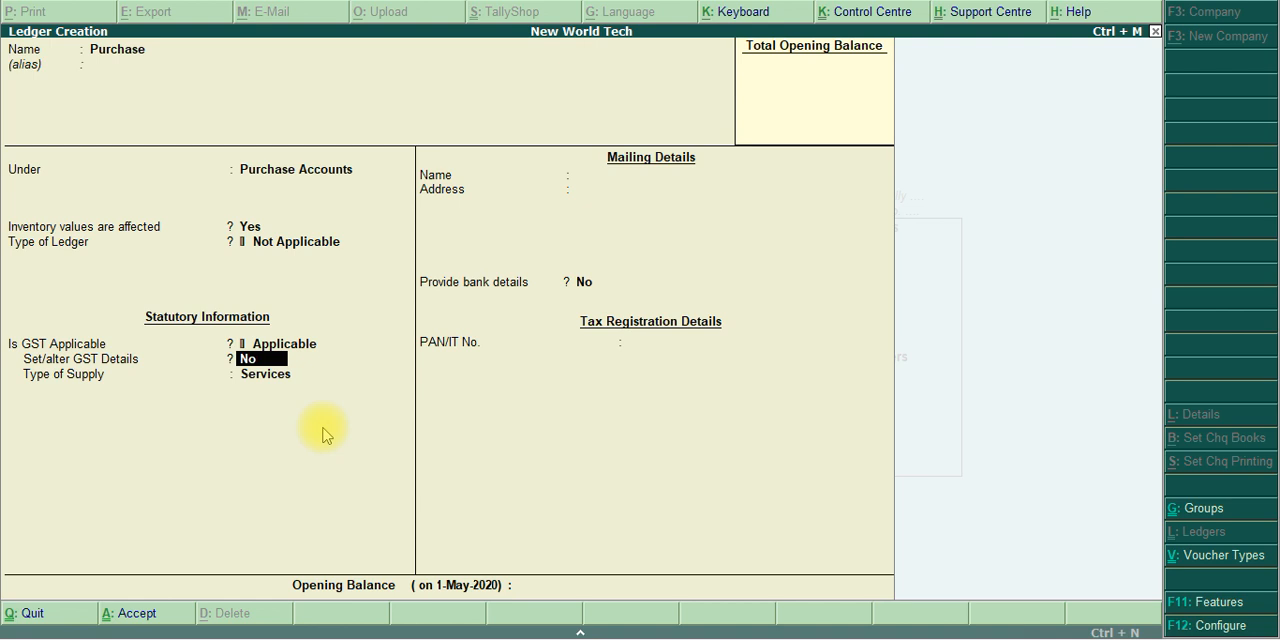
pyautogui.press('Return')
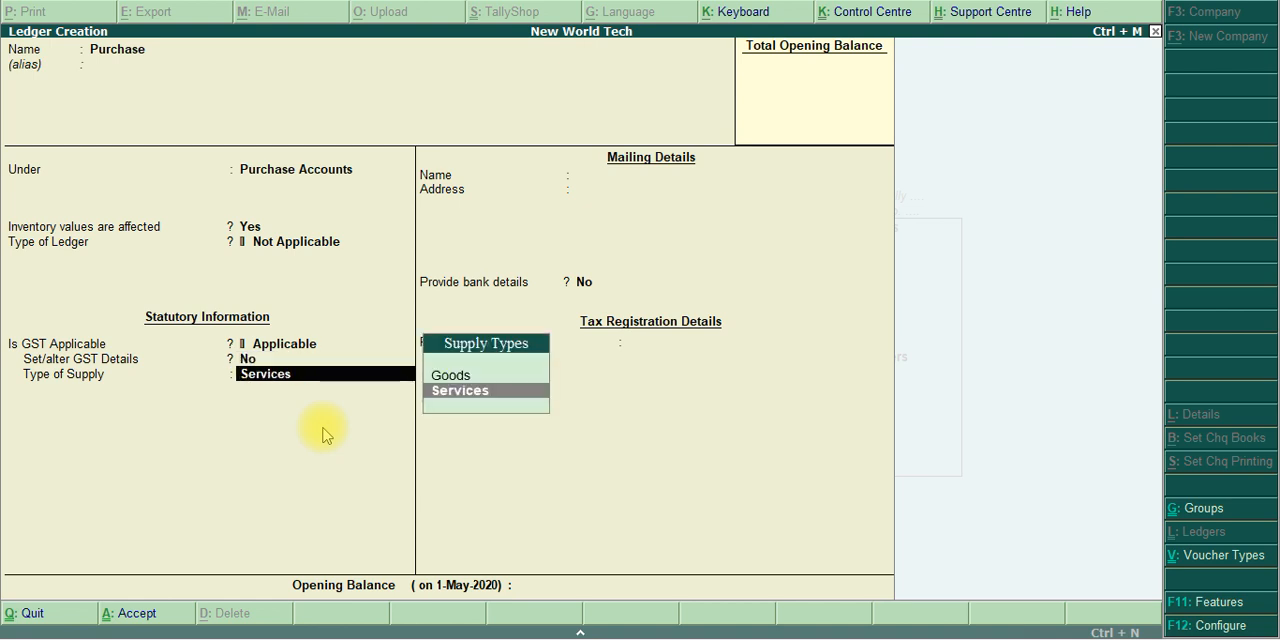
pyautogui.press('Up')
pyautogui.press('Return')
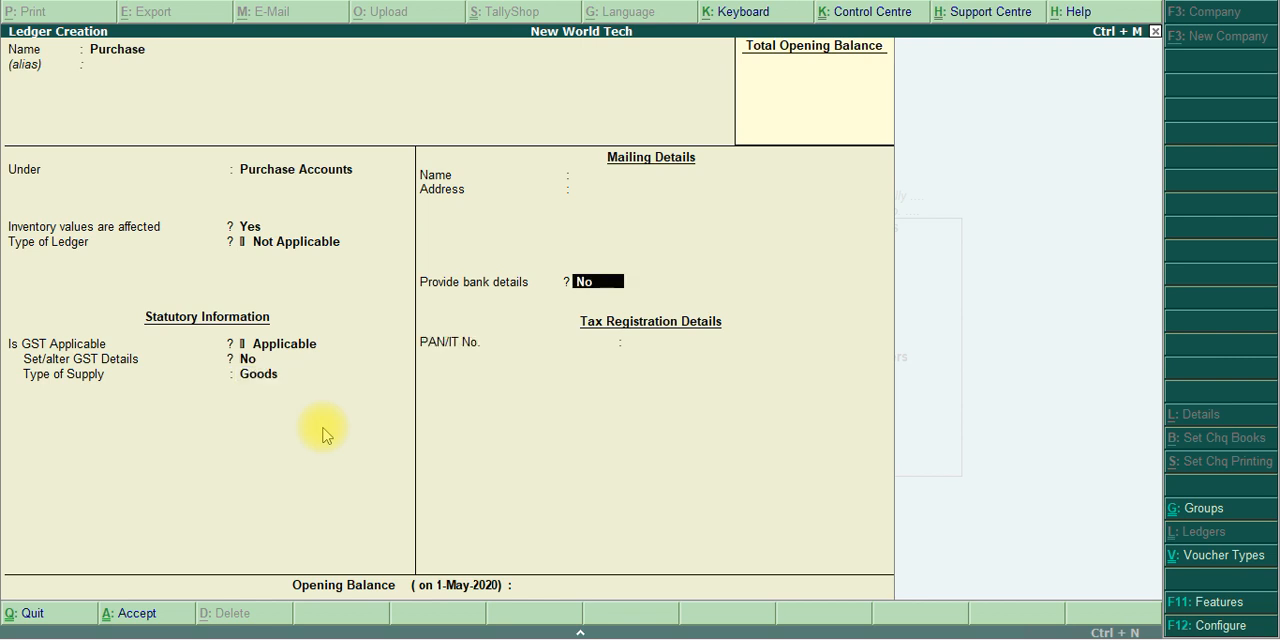
pyautogui.press('Return')
pyautogui.press('Return')
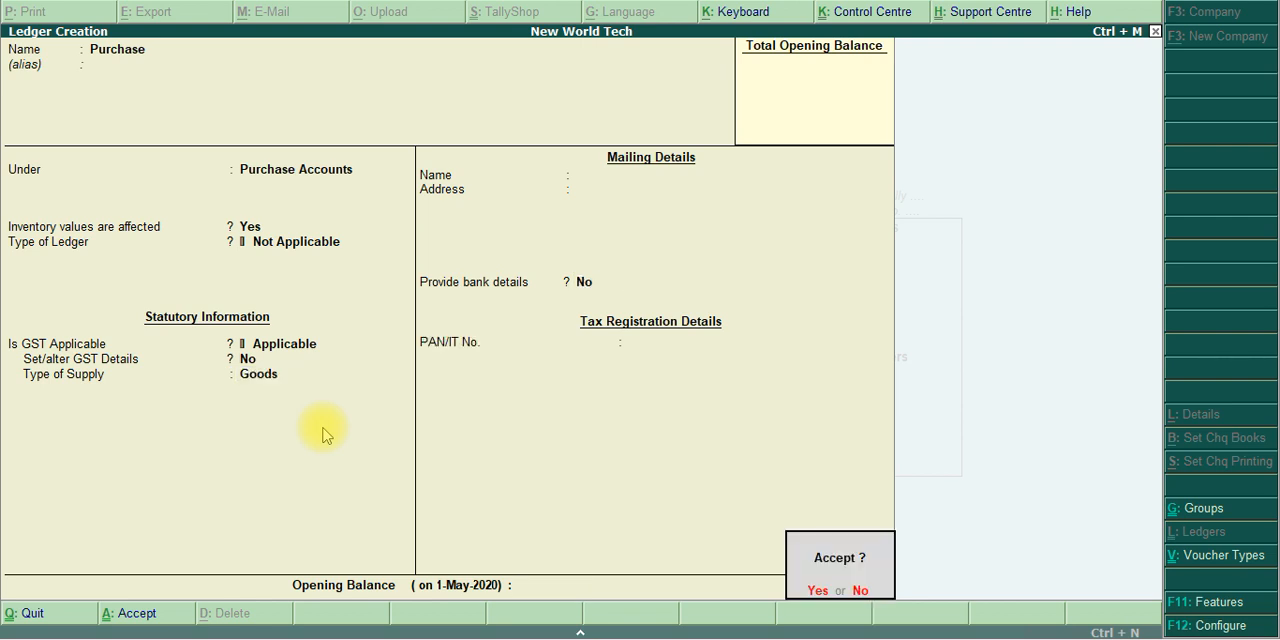
# Name the next ledger Sales and place it under Sales Accounts
pyautogui.press('Return')
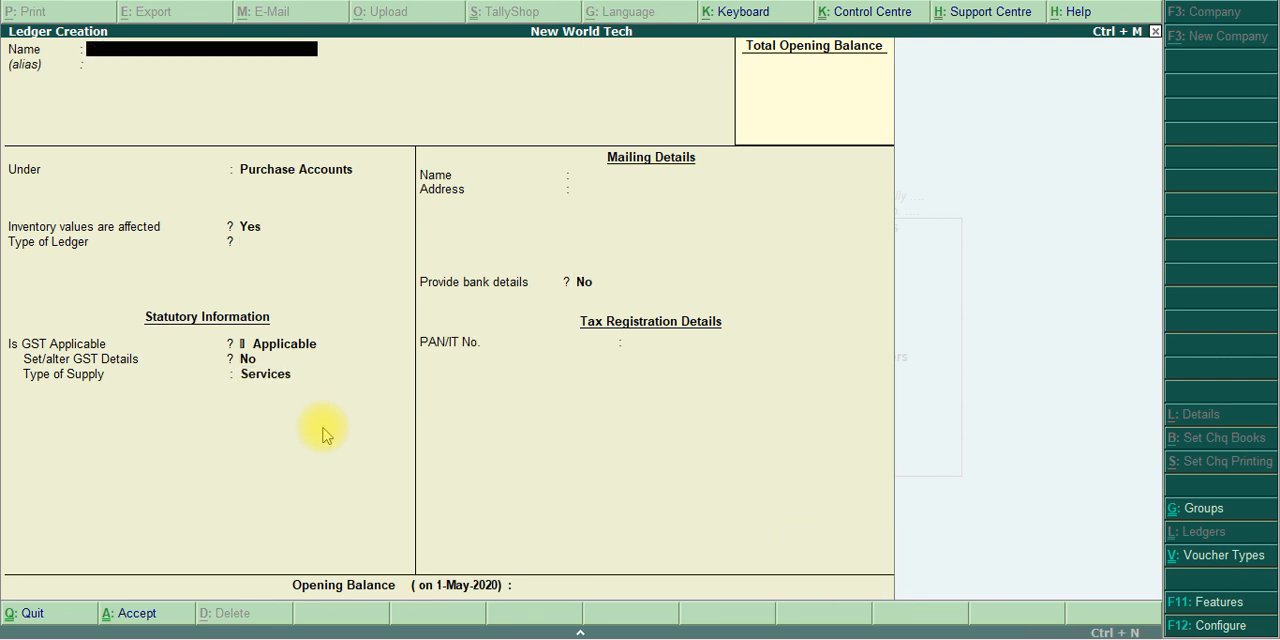
pyautogui.write('Sales')
pyautogui.press('Return')
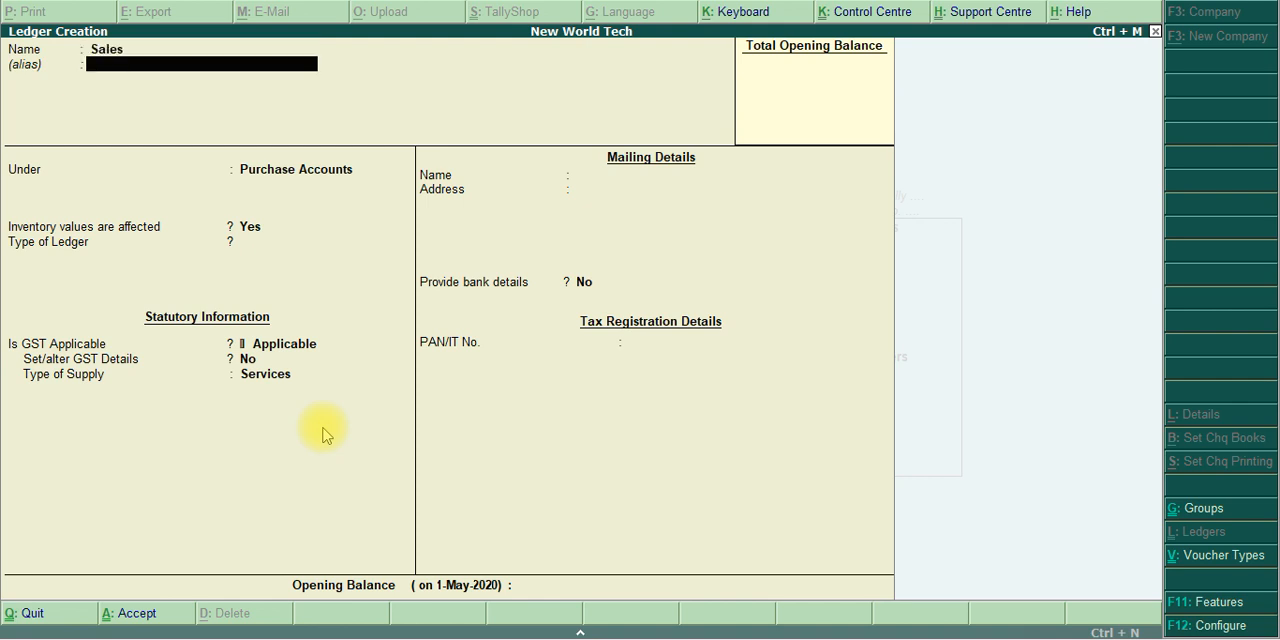
pyautogui.press('Return')
pyautogui.write('Sale')
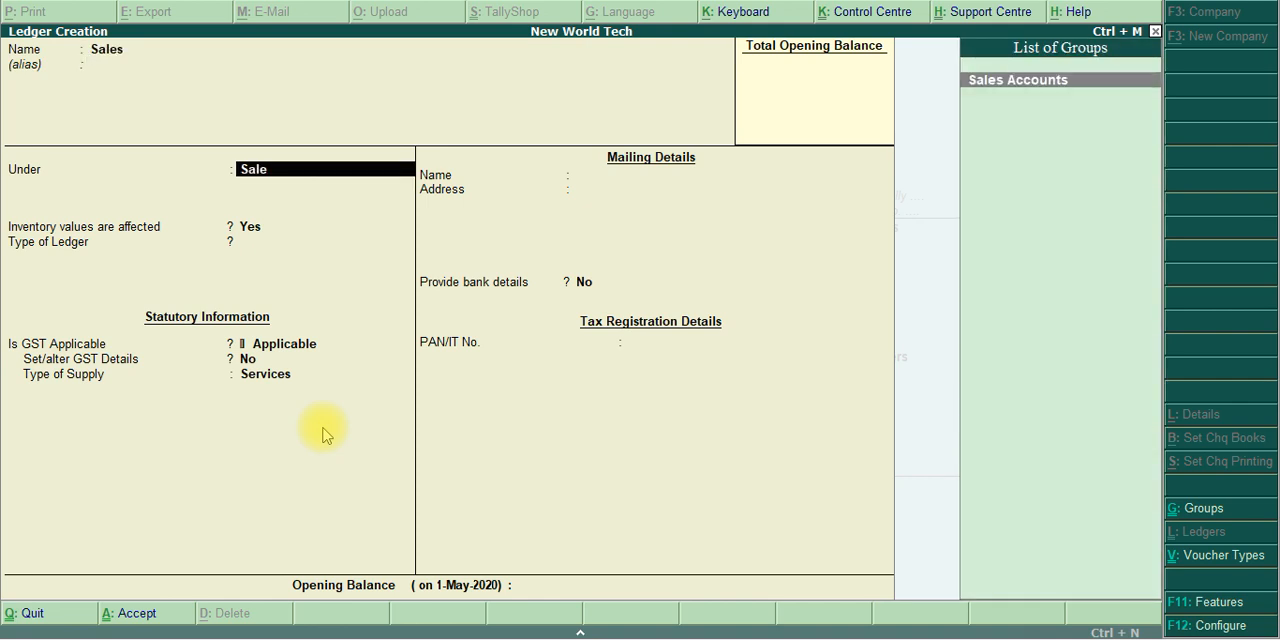
pyautogui.press('Return')
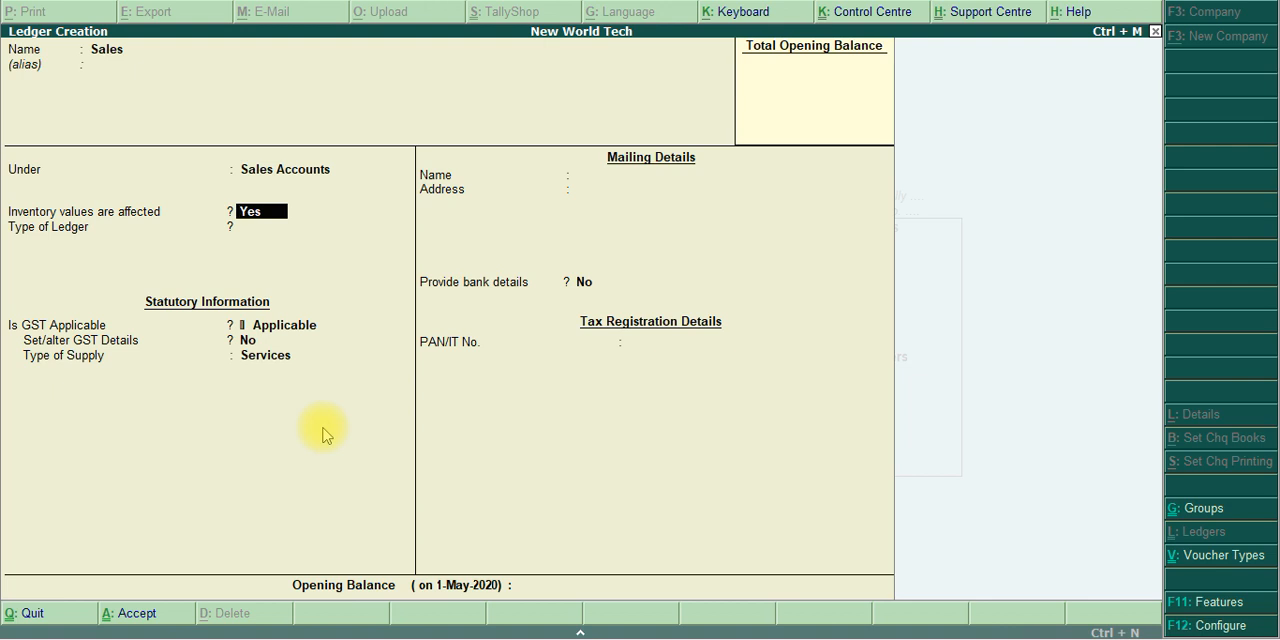
# Keep inventory values affected and GST applicable for the Sales ledger, set its type of supply to Goods, and save it
pyautogui.press('Return')
pyautogui.press('Return')
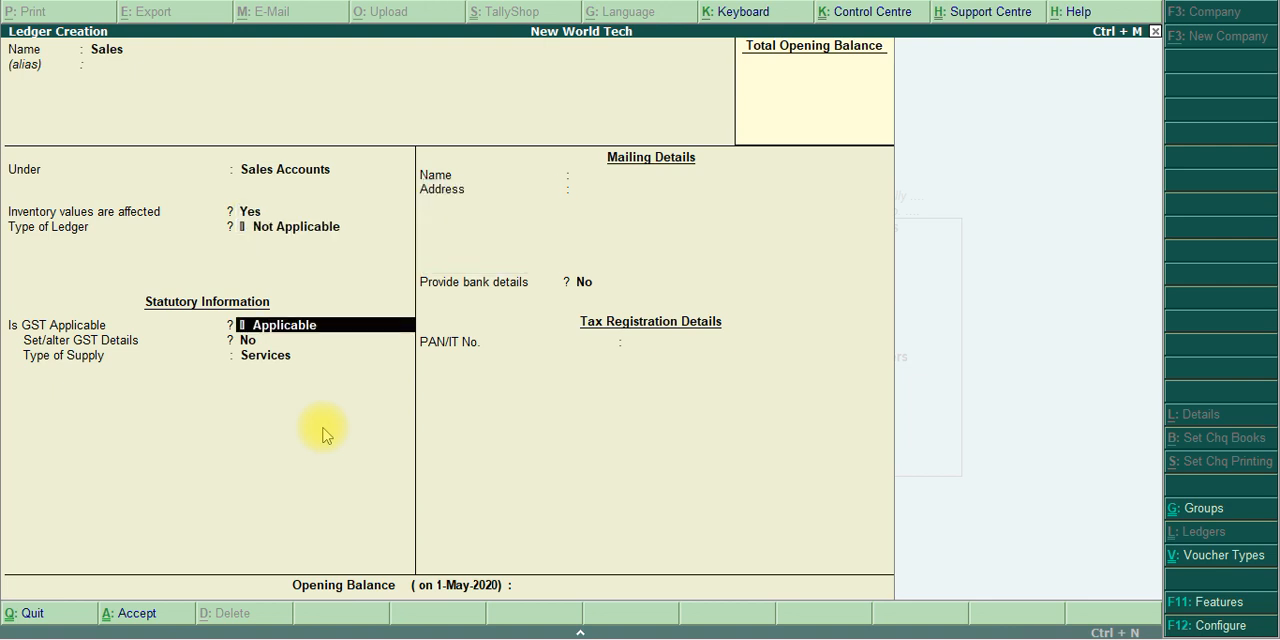
pyautogui.press('Return')
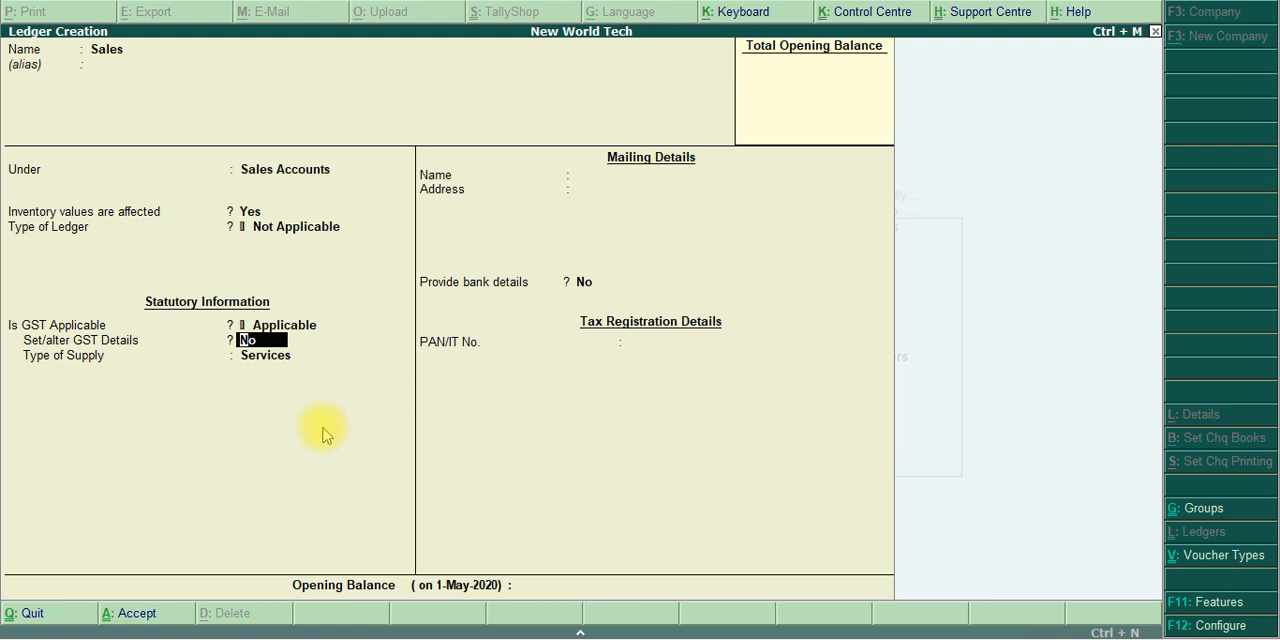
pyautogui.press('Return')
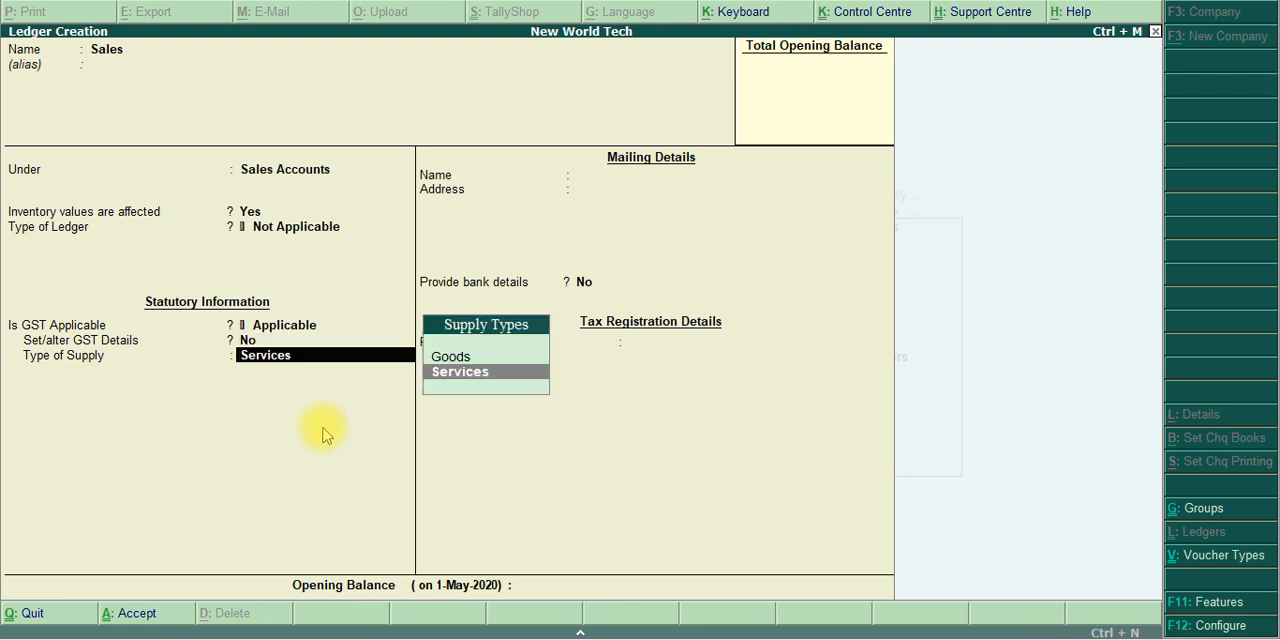
pyautogui.press('Up')
pyautogui.press('Return')
pyautogui.press('Return')
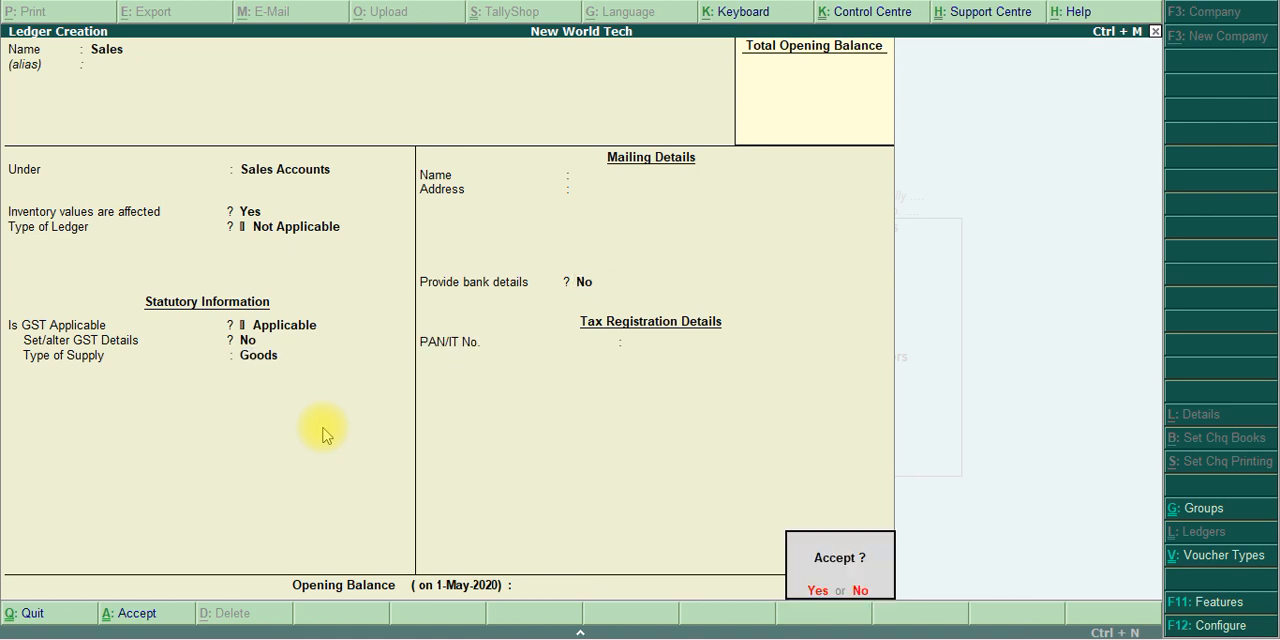
pyautogui.press('Return')
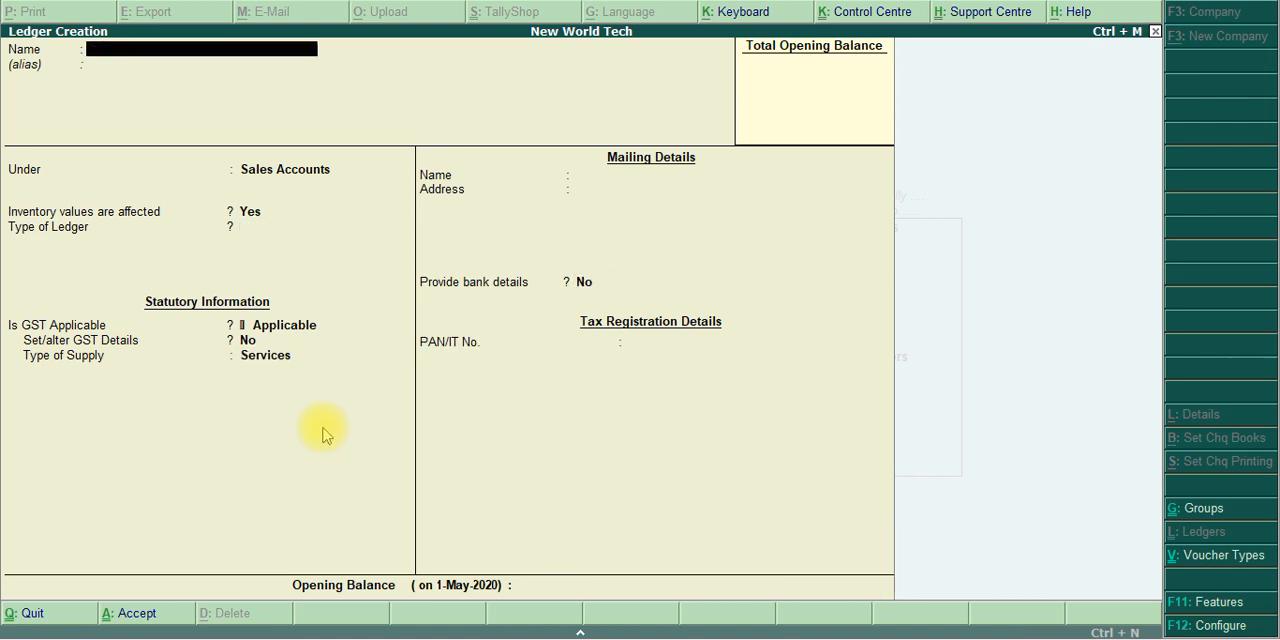
# Check the PDF for the next ledger and name the new ledger On Way Technologies, without an alias
pyautogui.hotkey('alt', 'Tab')
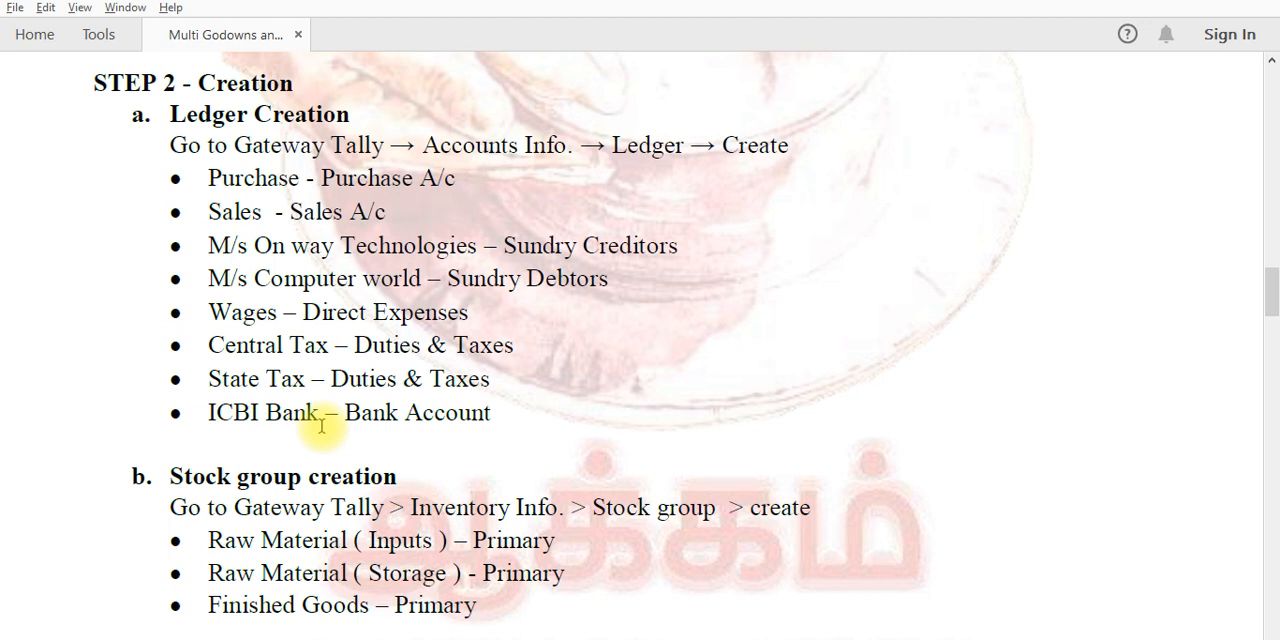
pyautogui.hotkey('alt', 'Tab')
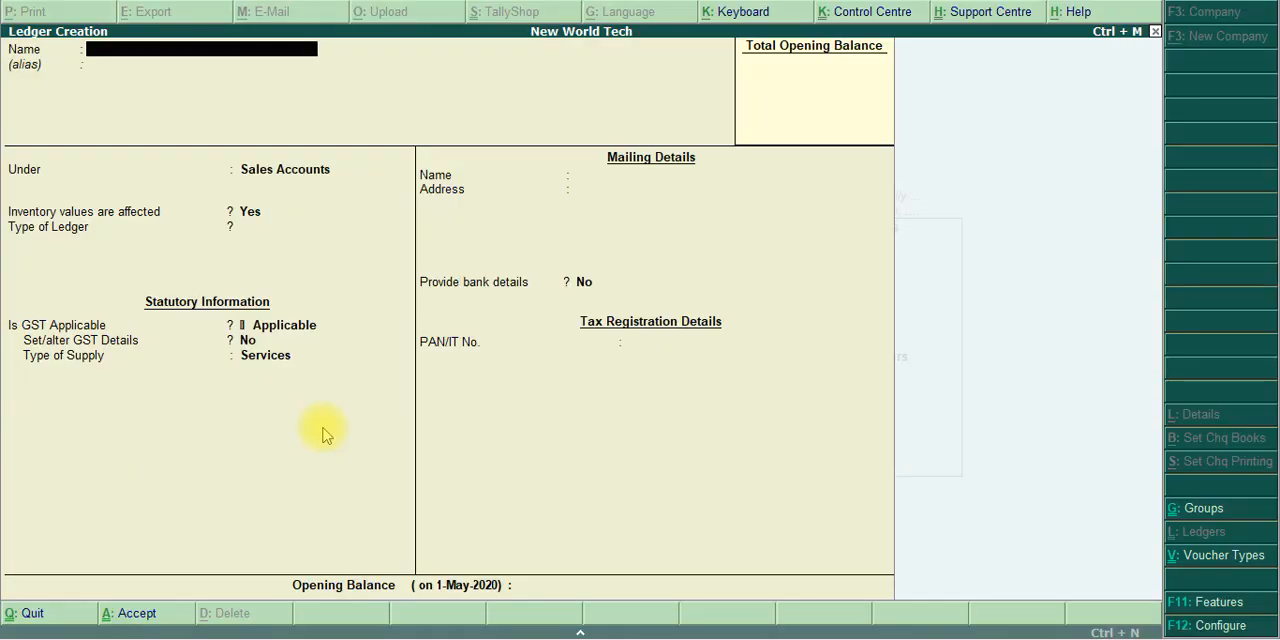
pyautogui.write('On Way Technology')
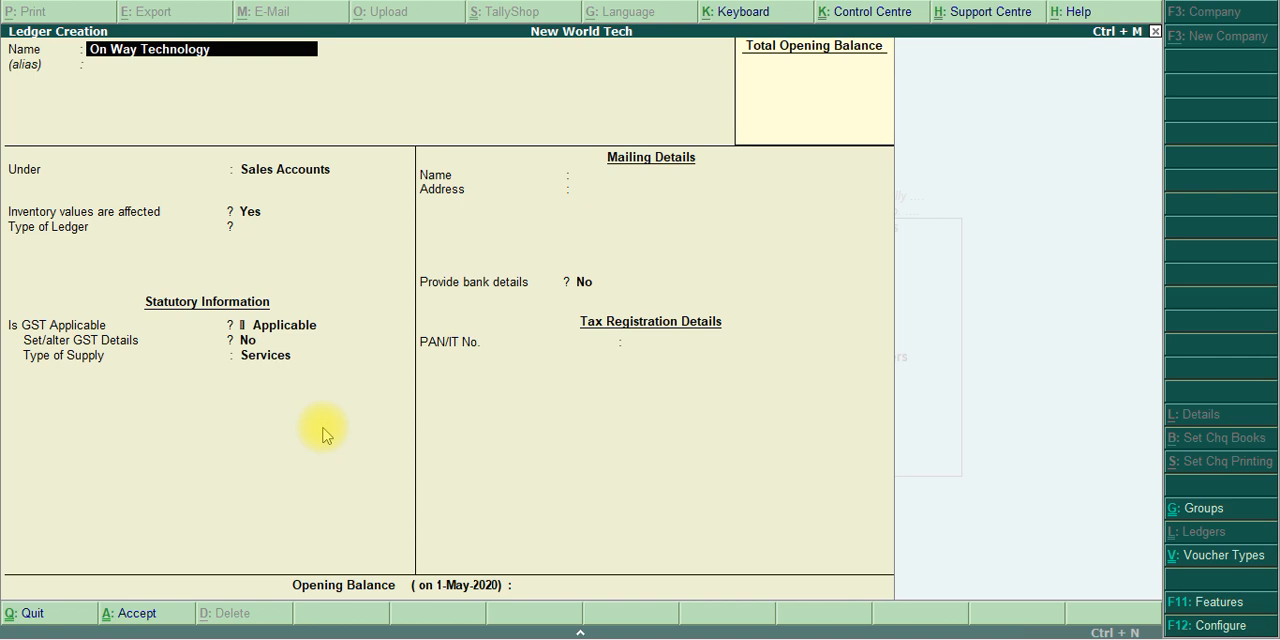
pyautogui.press('BackSpace')
pyautogui.write('ies')
pyautogui.press('Return')
pyautogui.press('Return')
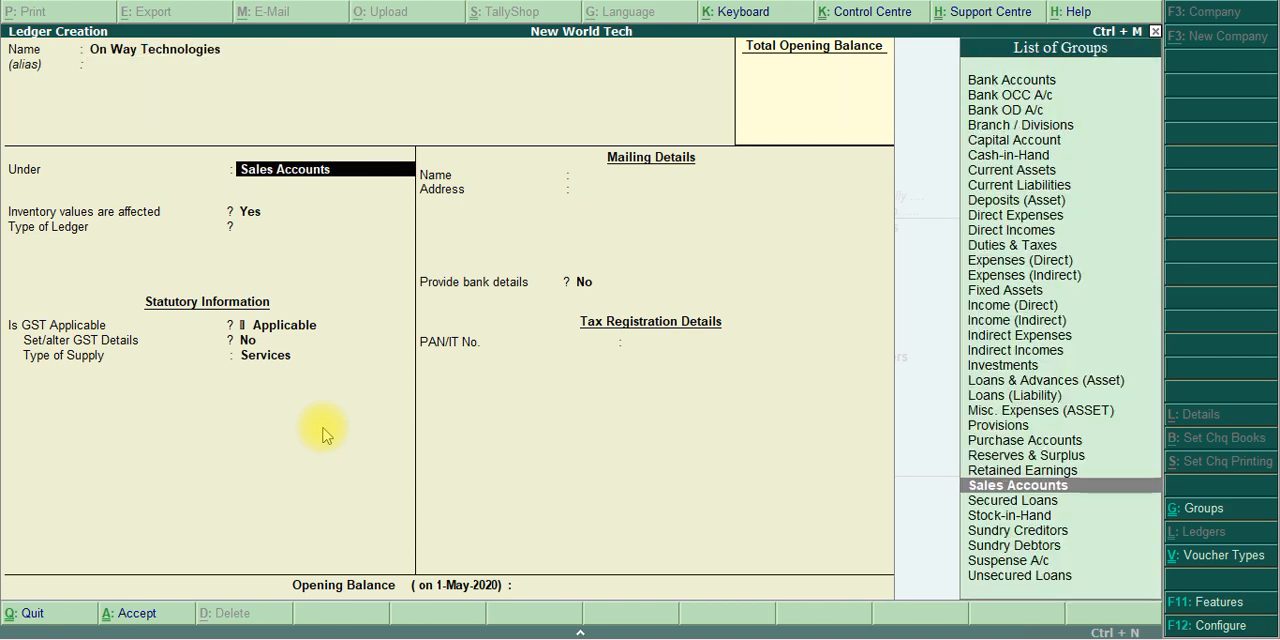
# Place On Way Technologies under Sundry Creditors and set Maintain balances bill-by-bill to Yes, leaving the default credit period blank
pyautogui.write('Sund')
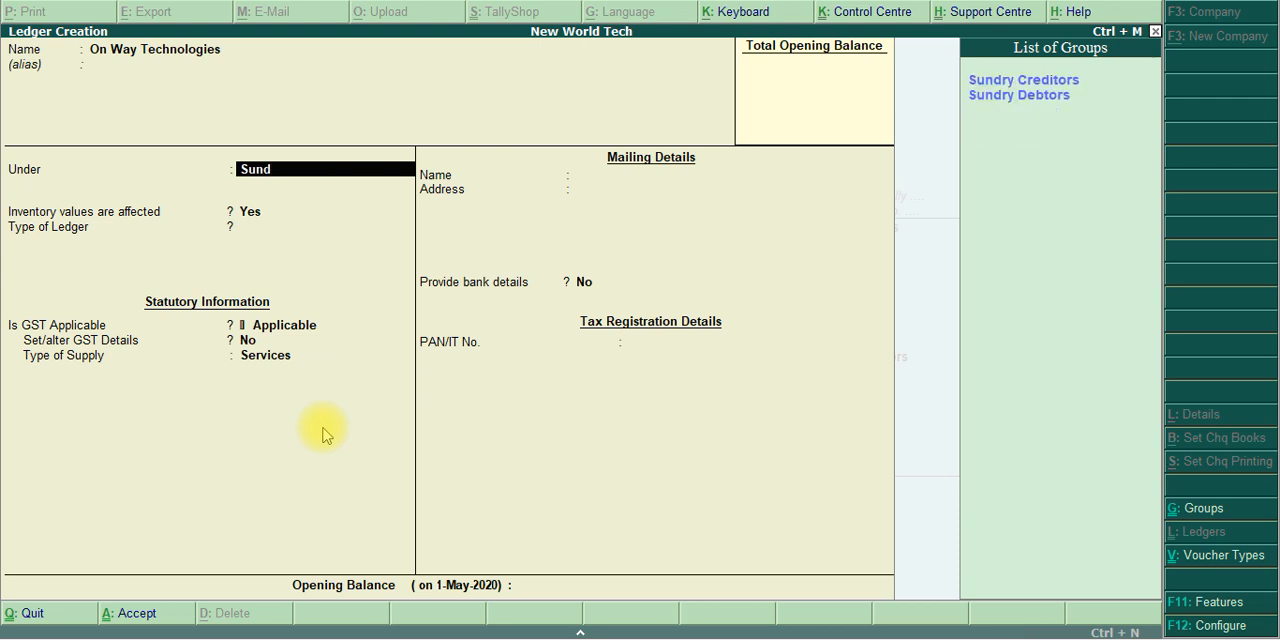
pyautogui.write('ry c')
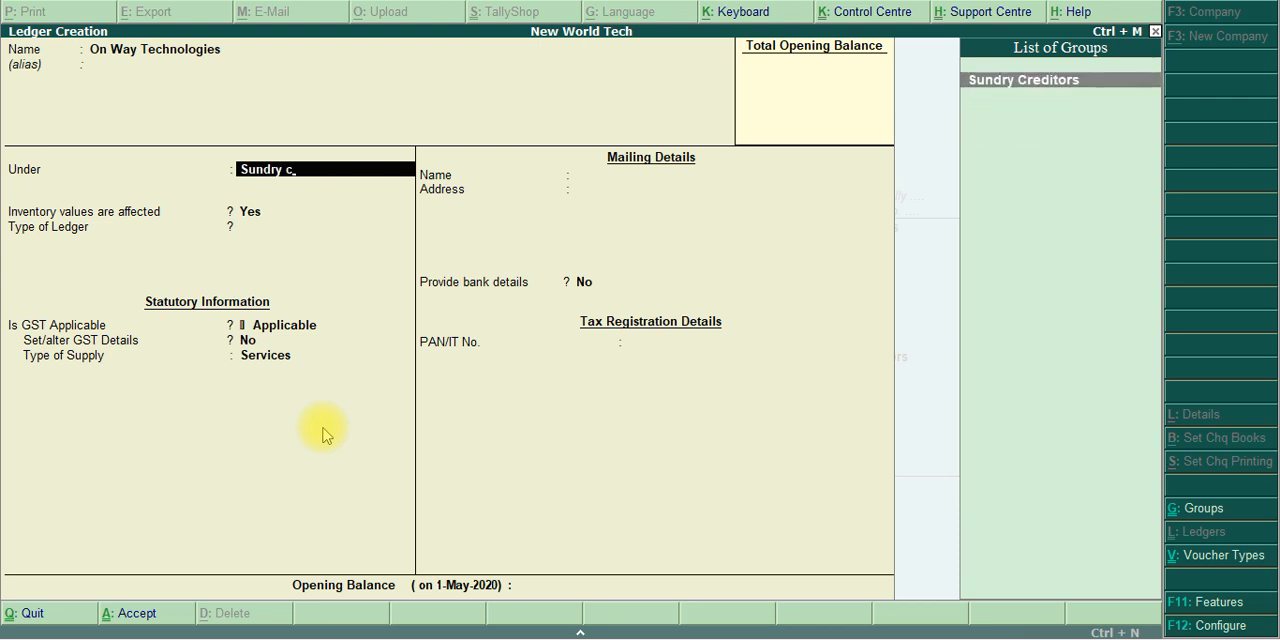
pyautogui.press('Return')
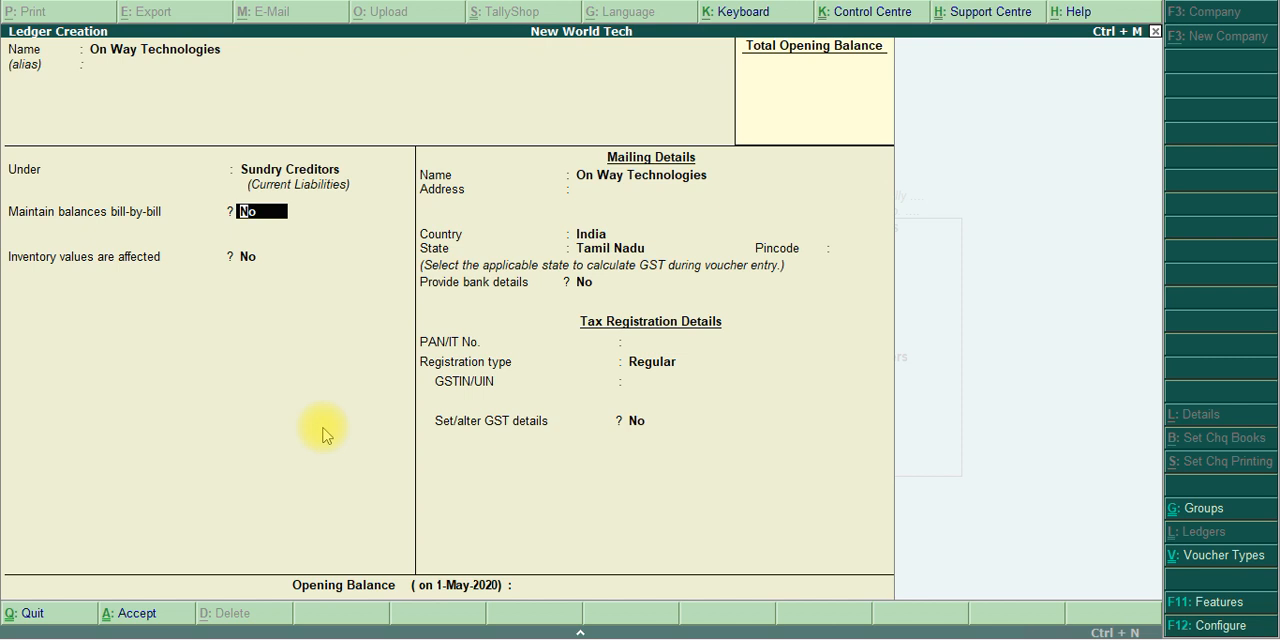
pyautogui.write('y')
pyautogui.press('Return')
pyautogui.press('Return')
pyautogui.press('Return')
pyautogui.press('Return')
pyautogui.press('Return')
pyautogui.press('Return')
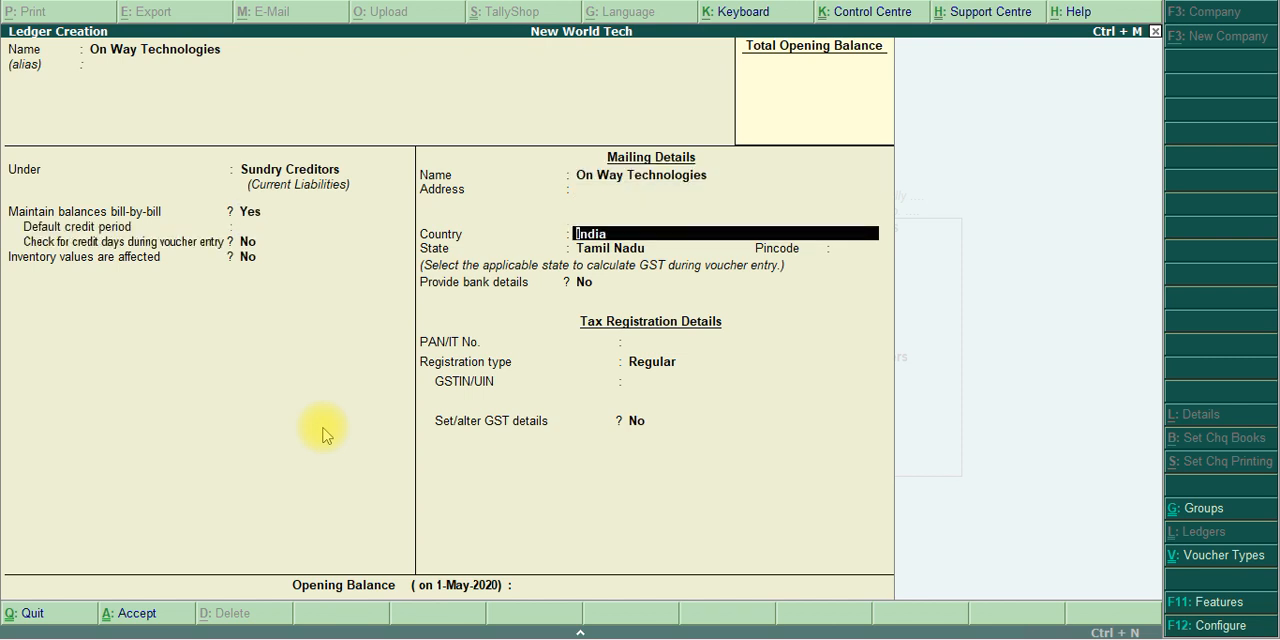
# Keep India, Tamil Nadu and no bank details for On Way Technologies, and enter its PAN/IT number with Regular registration
pyautogui.press('Return')
pyautogui.press('Return')
pyautogui.press('Return')
pyautogui.press('Return')
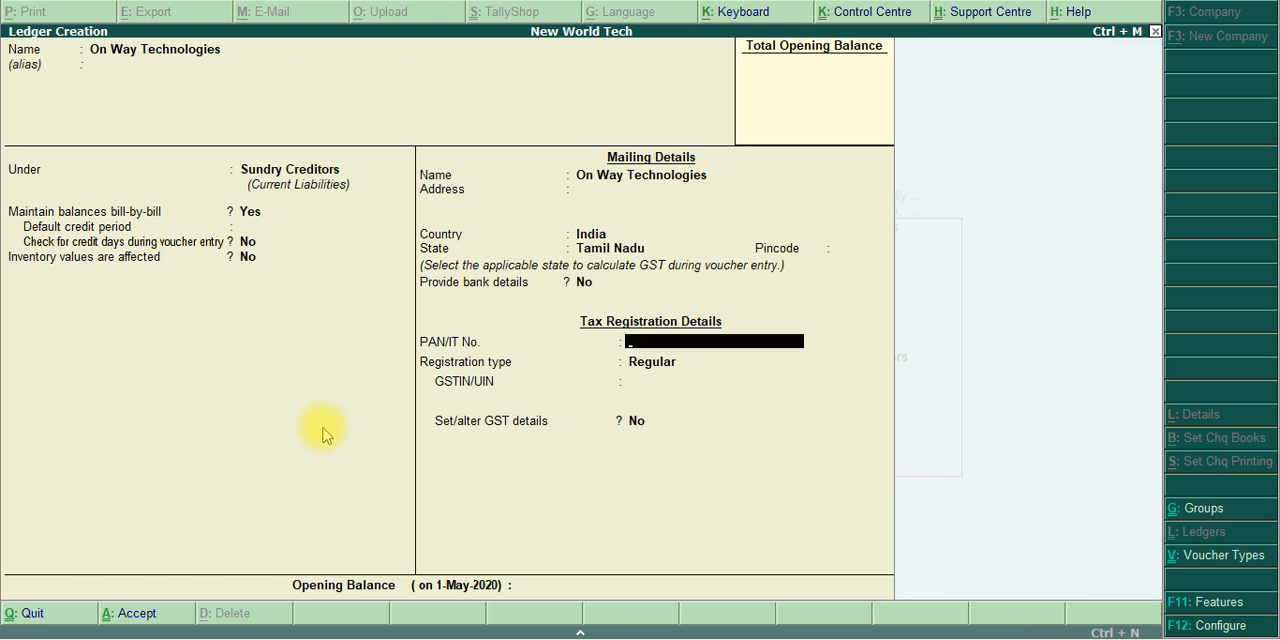
pyautogui.write('ASDFG1234')
pyautogui.write('B')
pyautogui.press('Return')
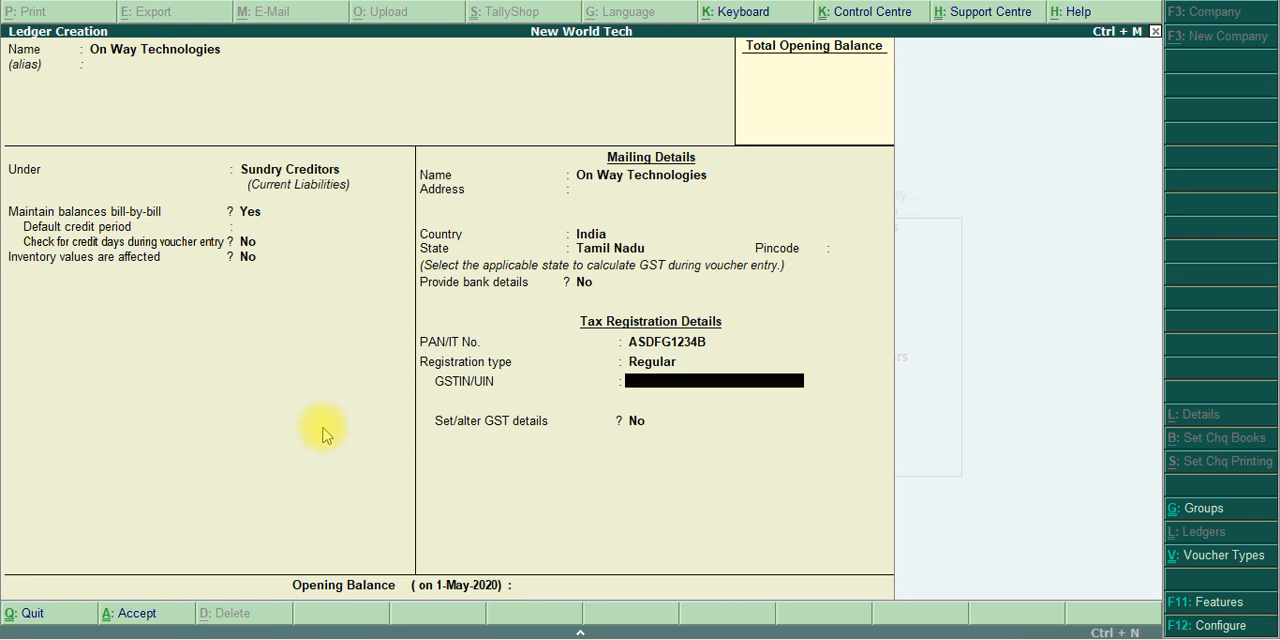
# Enter the party's GSTIN/UIN in the tax registration details of the On Way Technologies ledger
pyautogui.write('33ASDFG1234B1ZA')
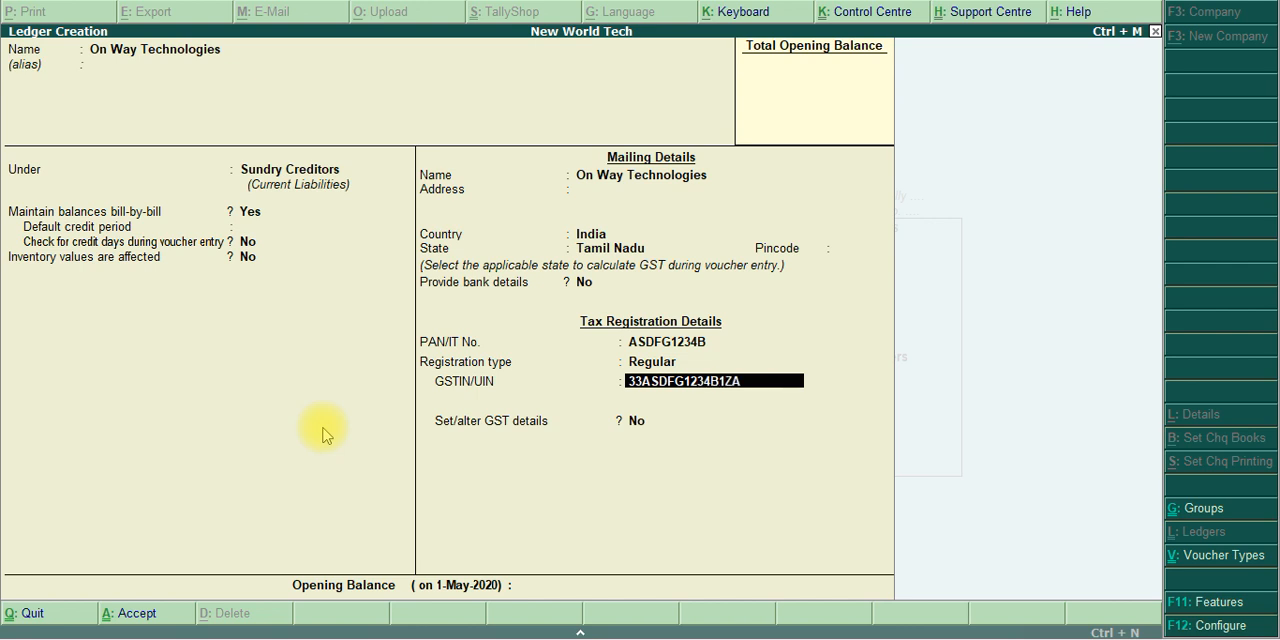
pyautogui.press('Return')
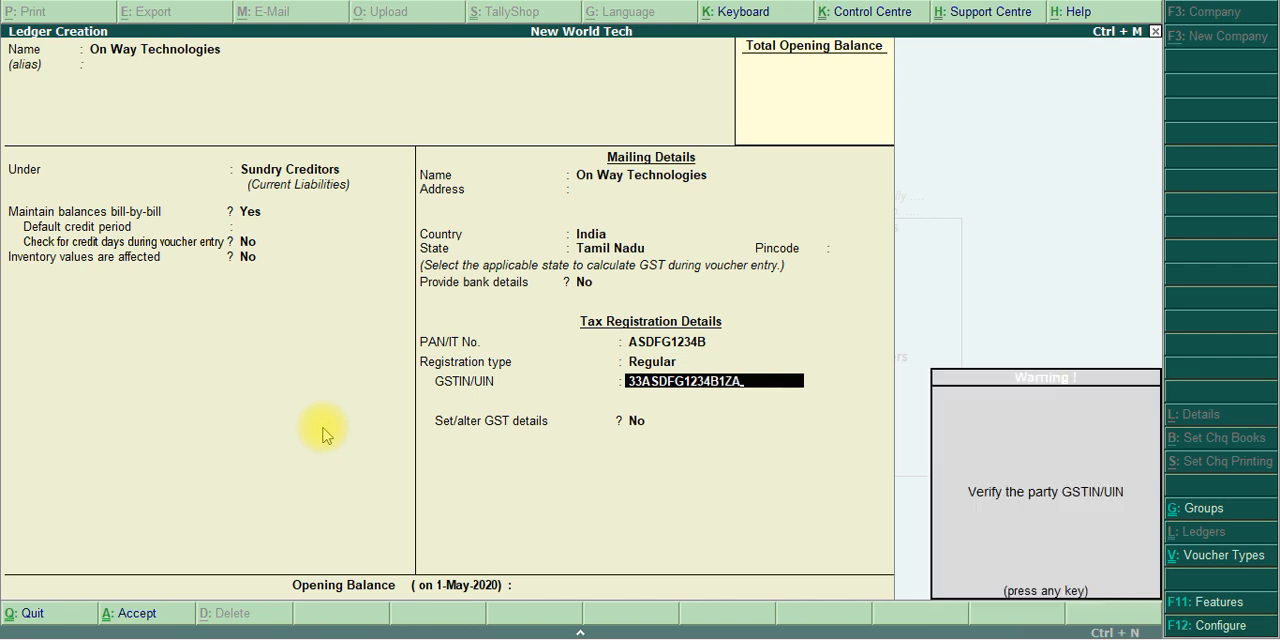
# Leave Set/alter GST details at No and save the On Way Technologies ledger without an opening balance
pyautogui.press('Return')
pyautogui.press('Return')
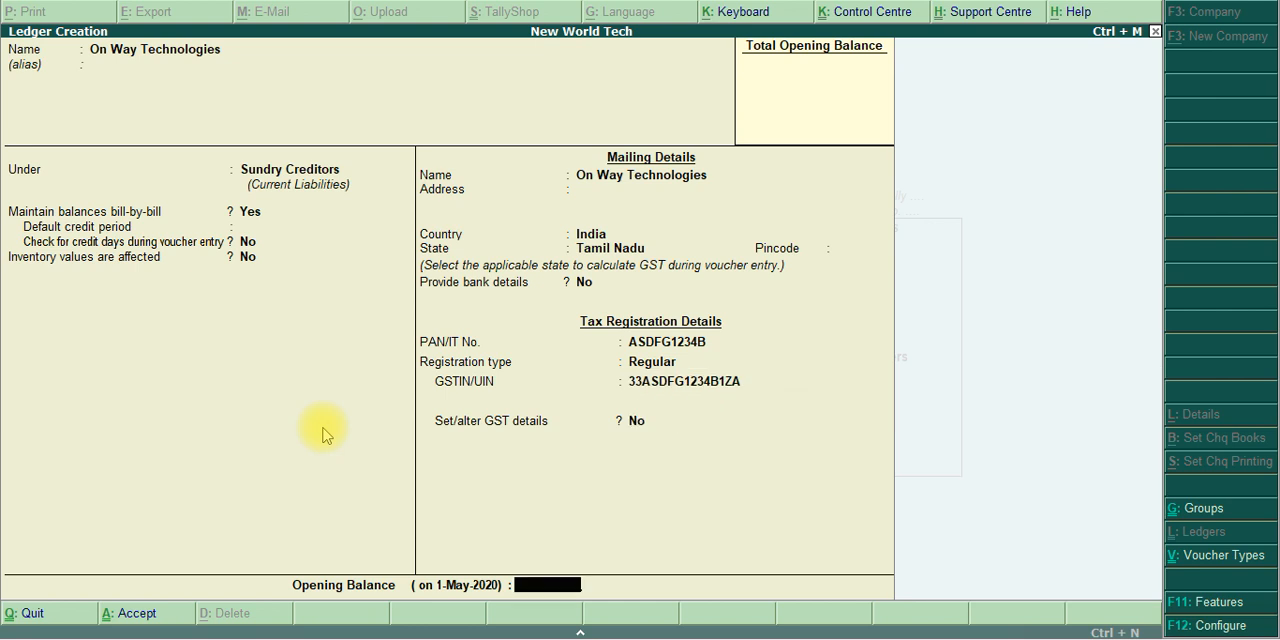
pyautogui.press('Return')
pyautogui.click(322, 427)
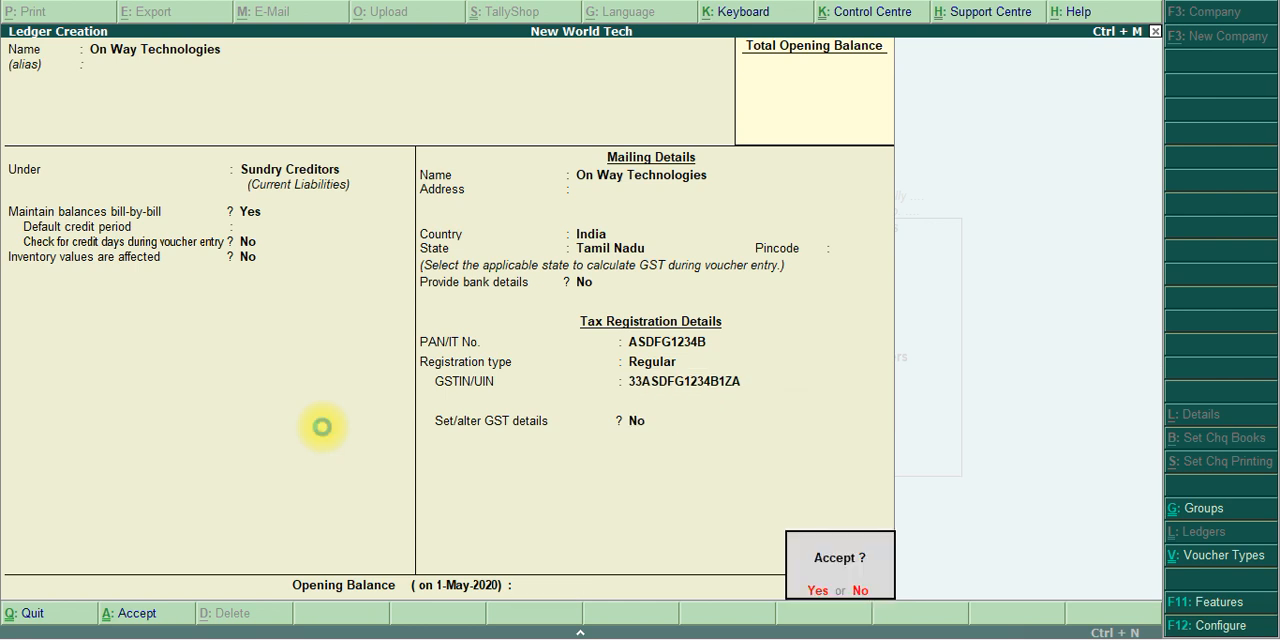
pyautogui.press('Return')
# Name the new ledger Computer World, without an alias
pyautogui.write('Cpo')
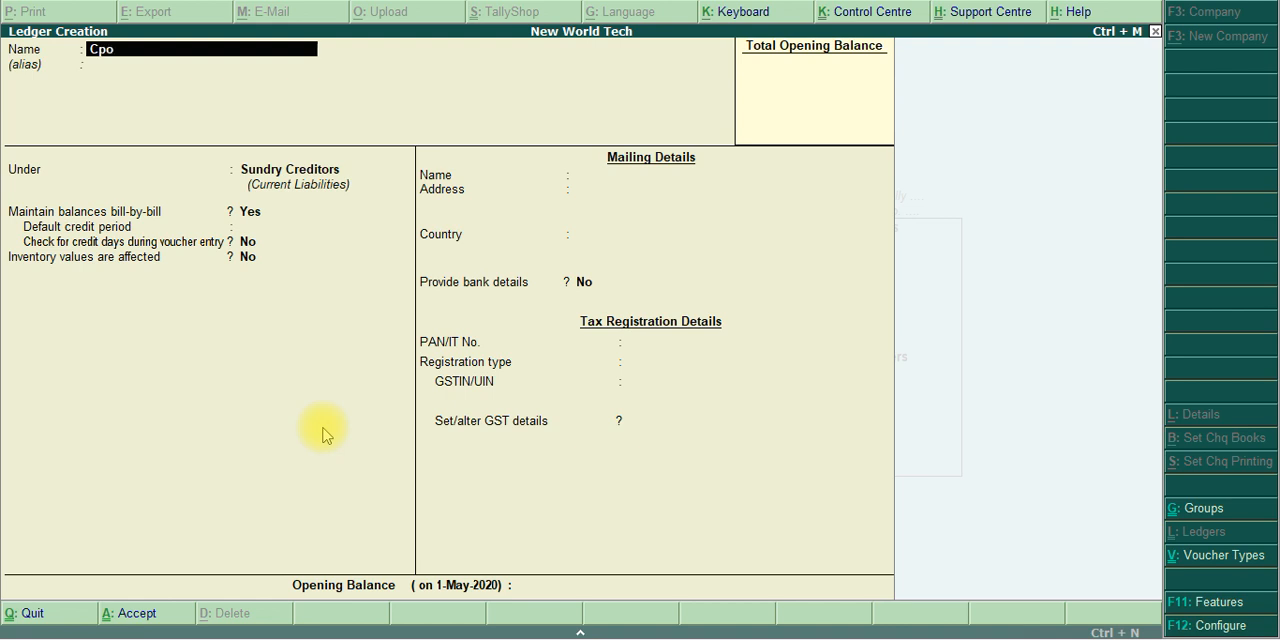
pyautogui.write('mo')
pyautogui.press('BackSpace')
pyautogui.press('BackSpace')
pyautogui.press('BackSpace')
pyautogui.press('BackSpace')
pyautogui.write('omputer World')
pyautogui.press('Return')
pyautogui.press('Return')
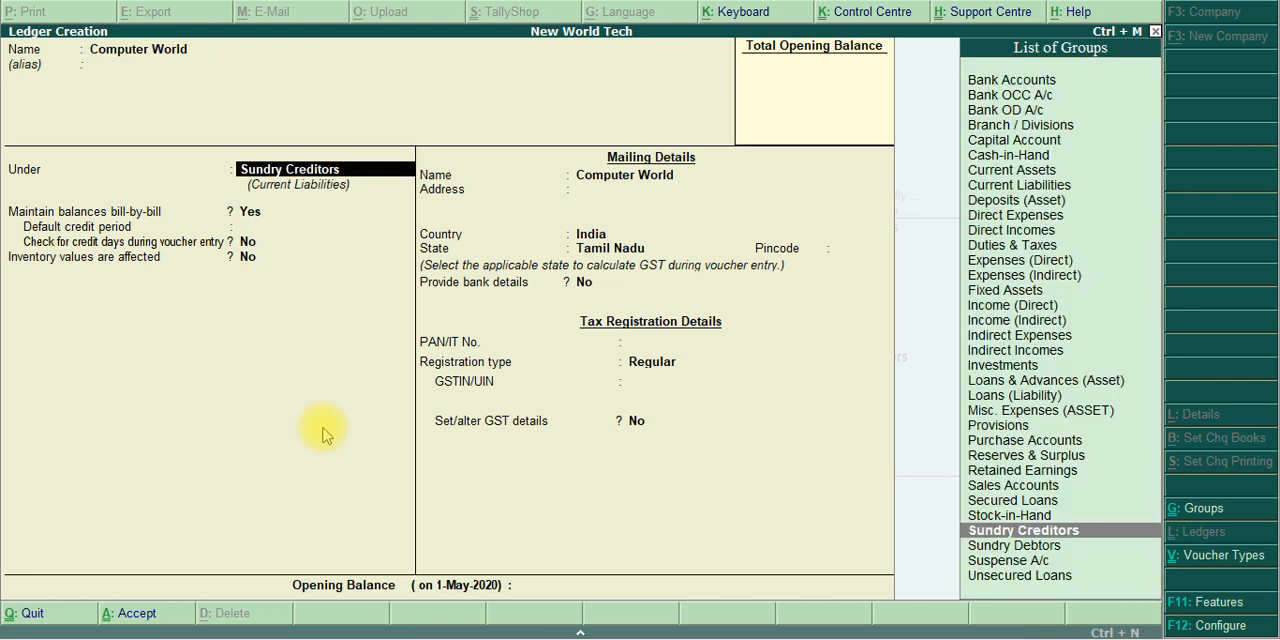
# Place Computer World under Sundry Debtors, keeping bill-by-bill balances at Yes, a blank credit period and inventory values unaffected
pyautogui.write('Debtor')
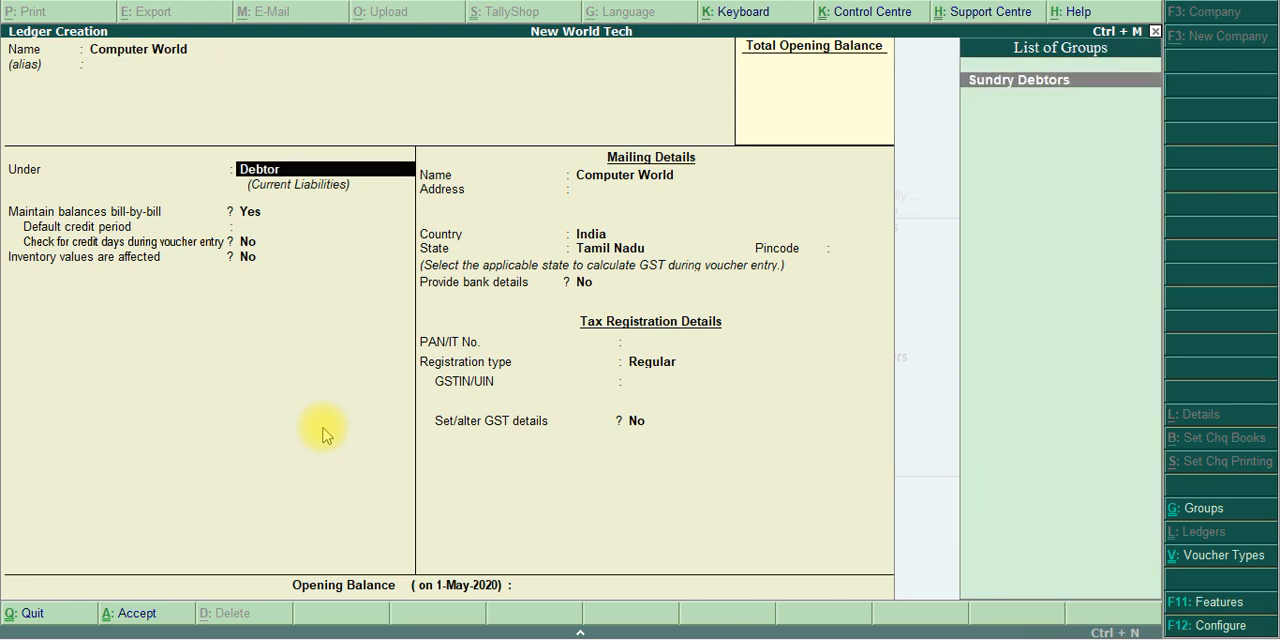
pyautogui.press('Return')
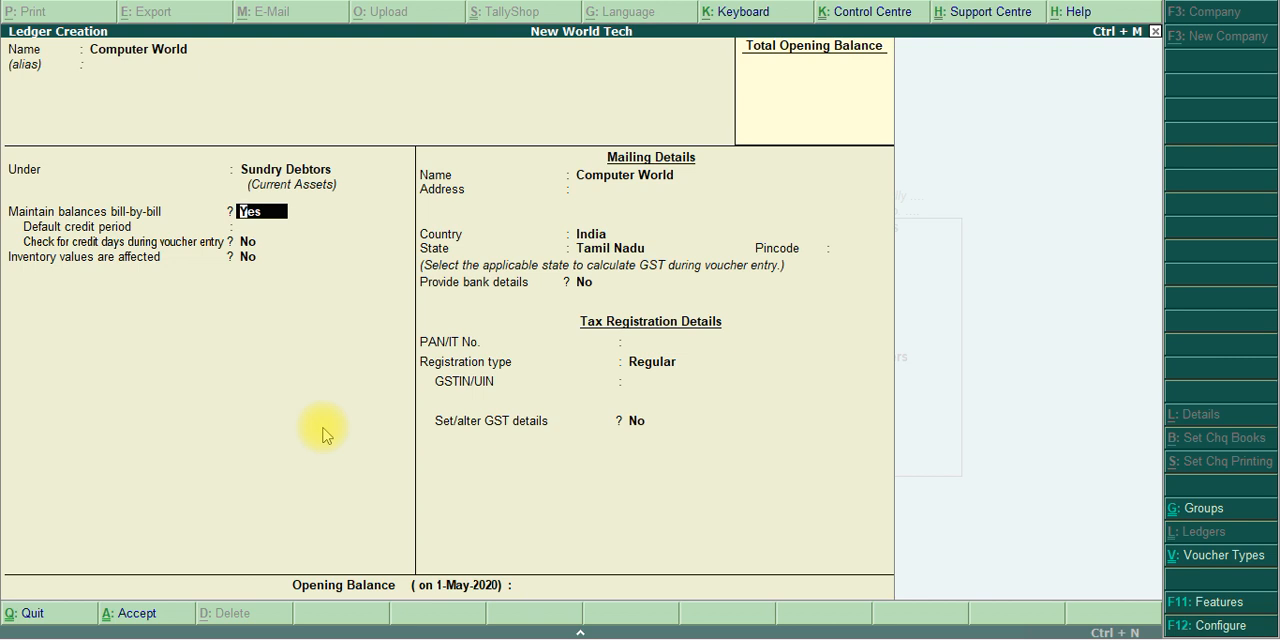
pyautogui.press('Return')
# Keep India, Tamil Nadu and no bank details for Computer World, and enter its PAN/IT number with Regular registration
pyautogui.press('Return')
pyautogui.press('Return')
pyautogui.press('Return')
pyautogui.press('Return')
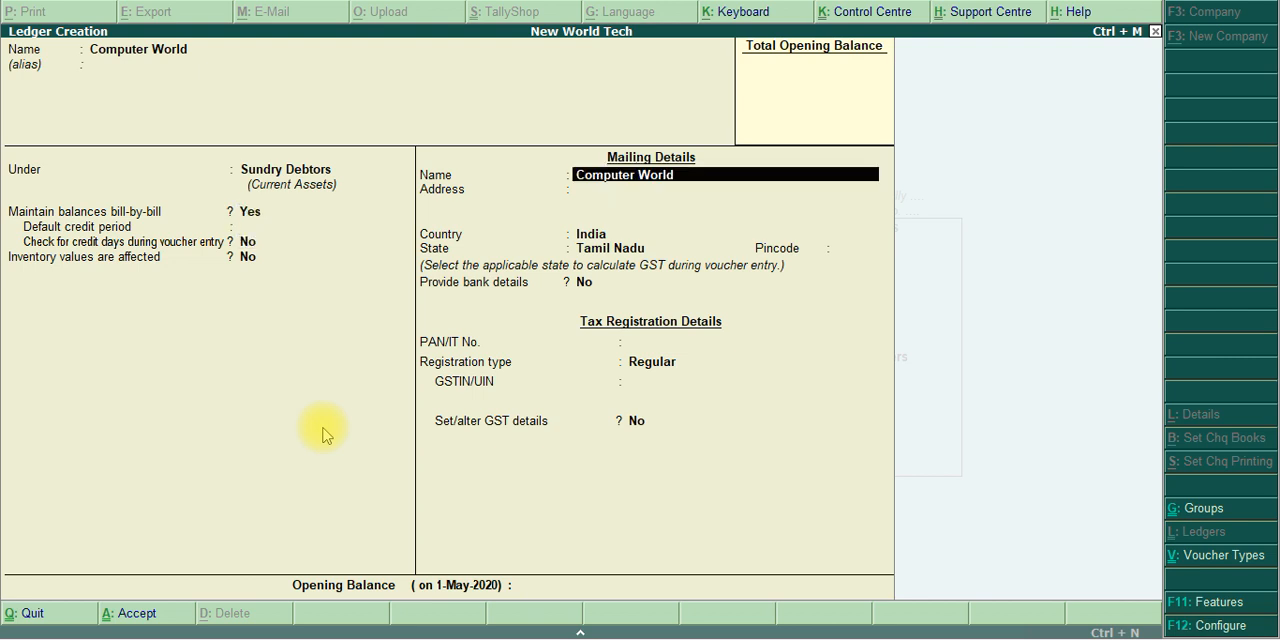
pyautogui.press('Return')
pyautogui.press('Return')
pyautogui.press('Return')
pyautogui.press('Return')
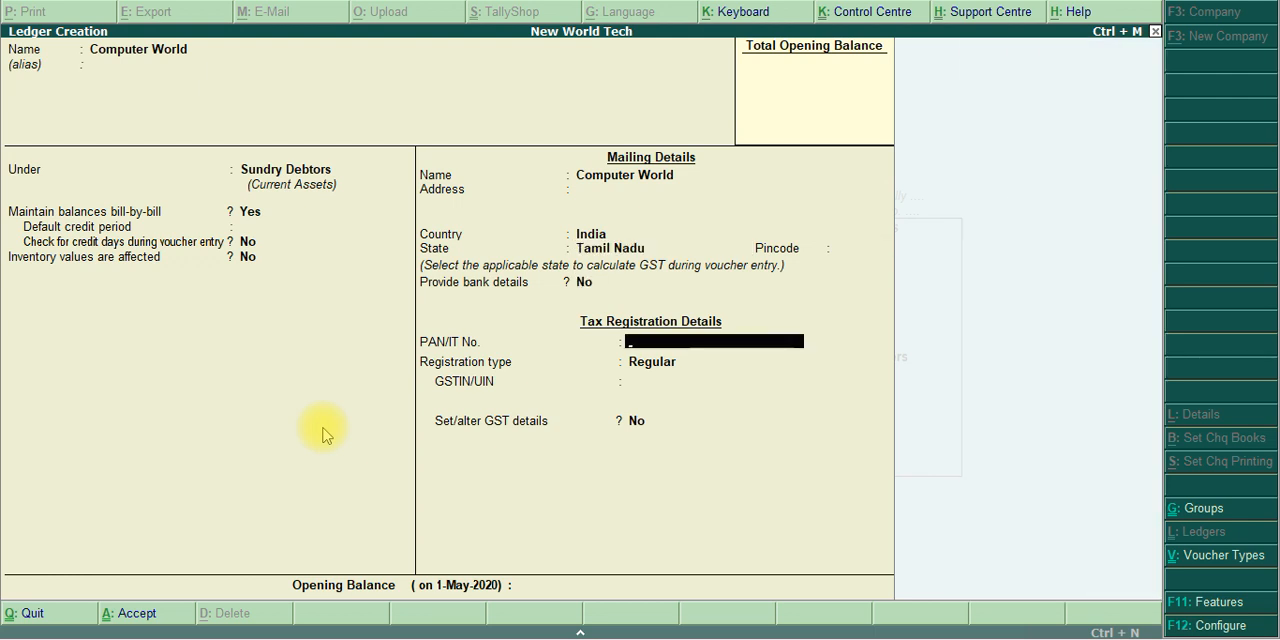
pyautogui.write('ASDF')
pyautogui.write('1234C')
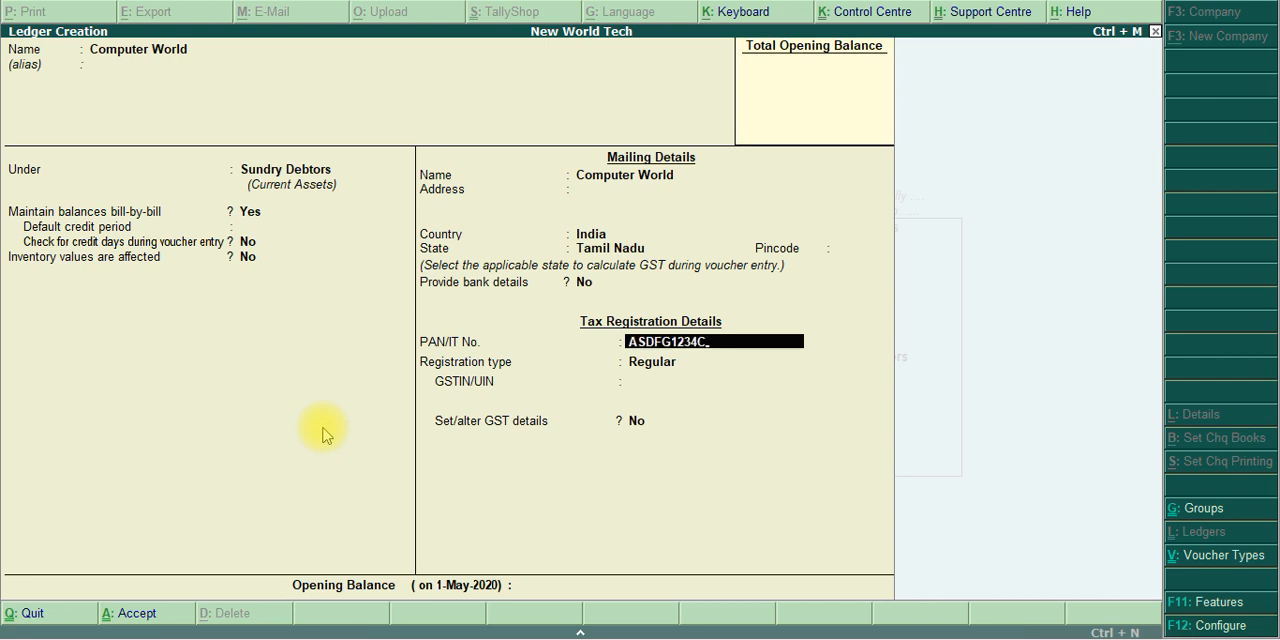
pyautogui.press('Return')
pyautogui.press('Return')
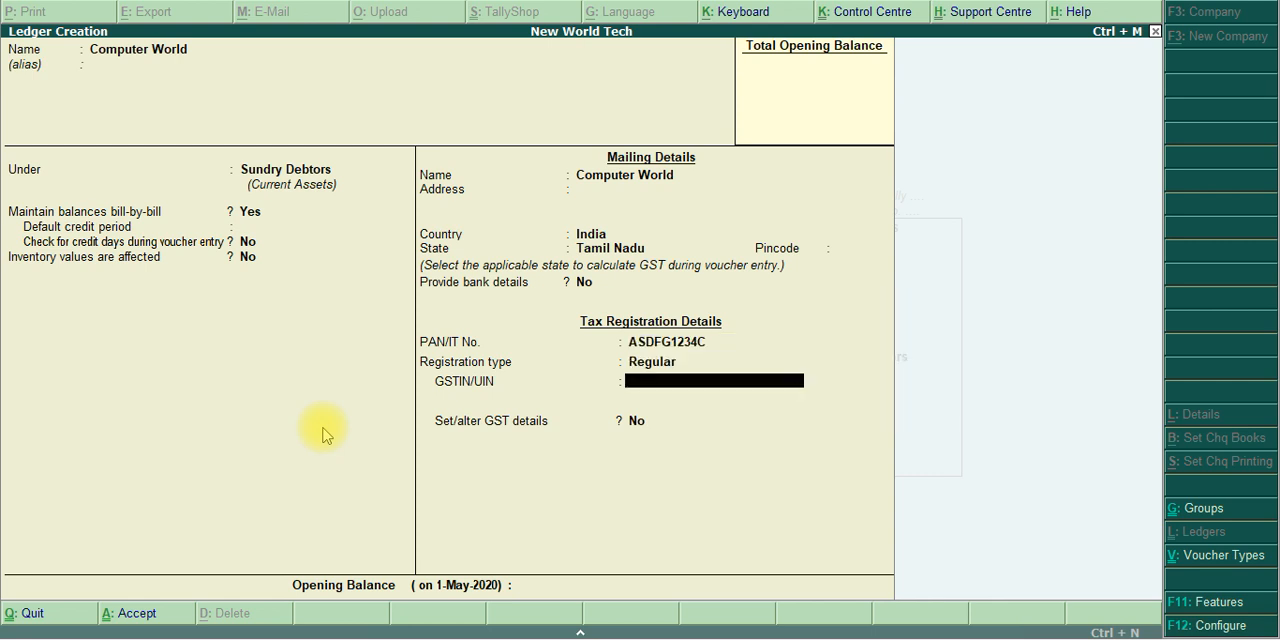
# Enter the party's GSTIN/UIN in the tax registration details of the Computer World ledger
pyautogui.write('33ASDFG1234')
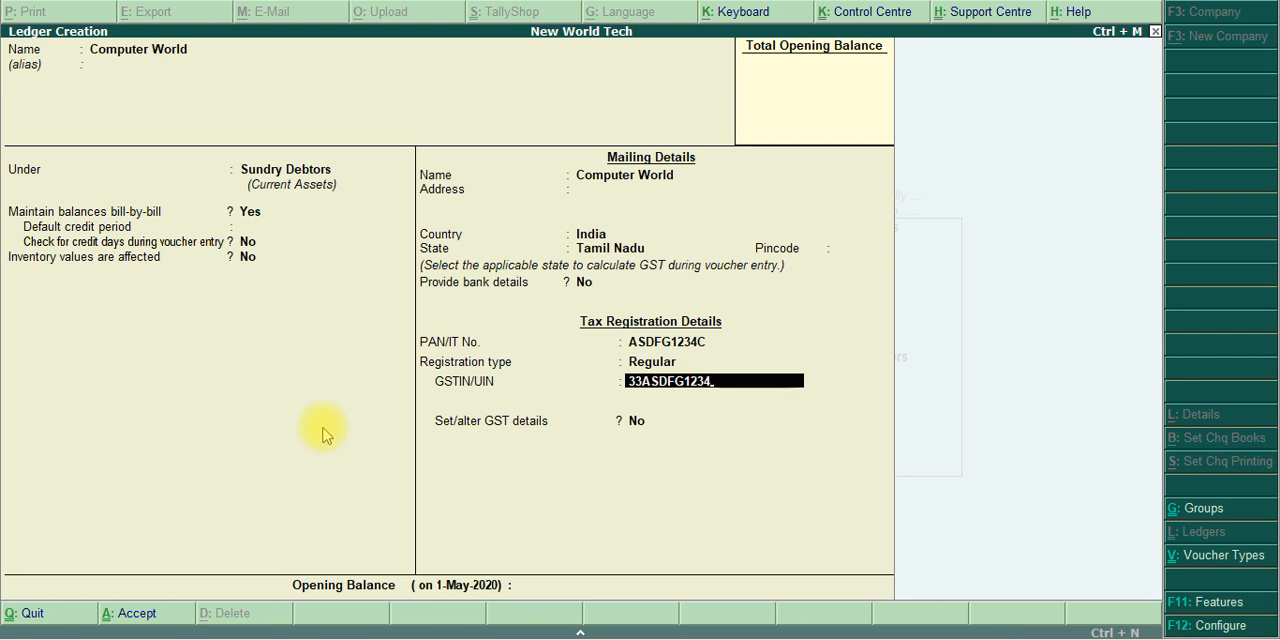
pyautogui.write('C1ZA')
pyautogui.press('Return')
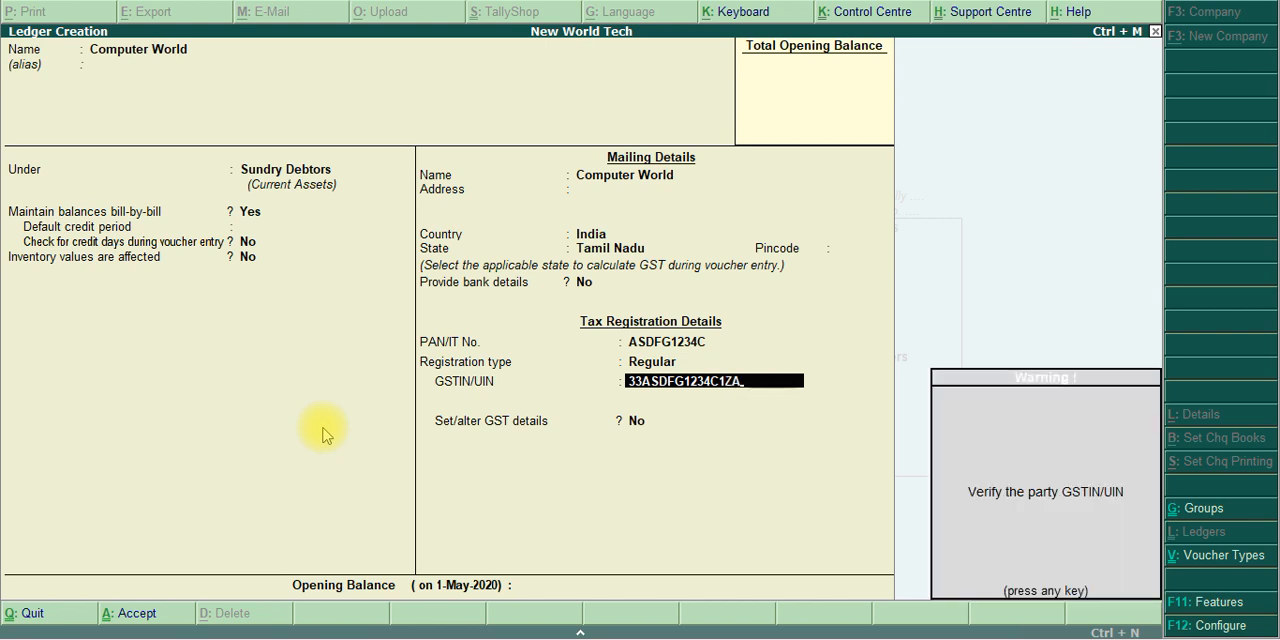
# Leave Set/alter GST details at No and save the Computer World ledger without an opening balance
pyautogui.press('Return')
pyautogui.press('Return')
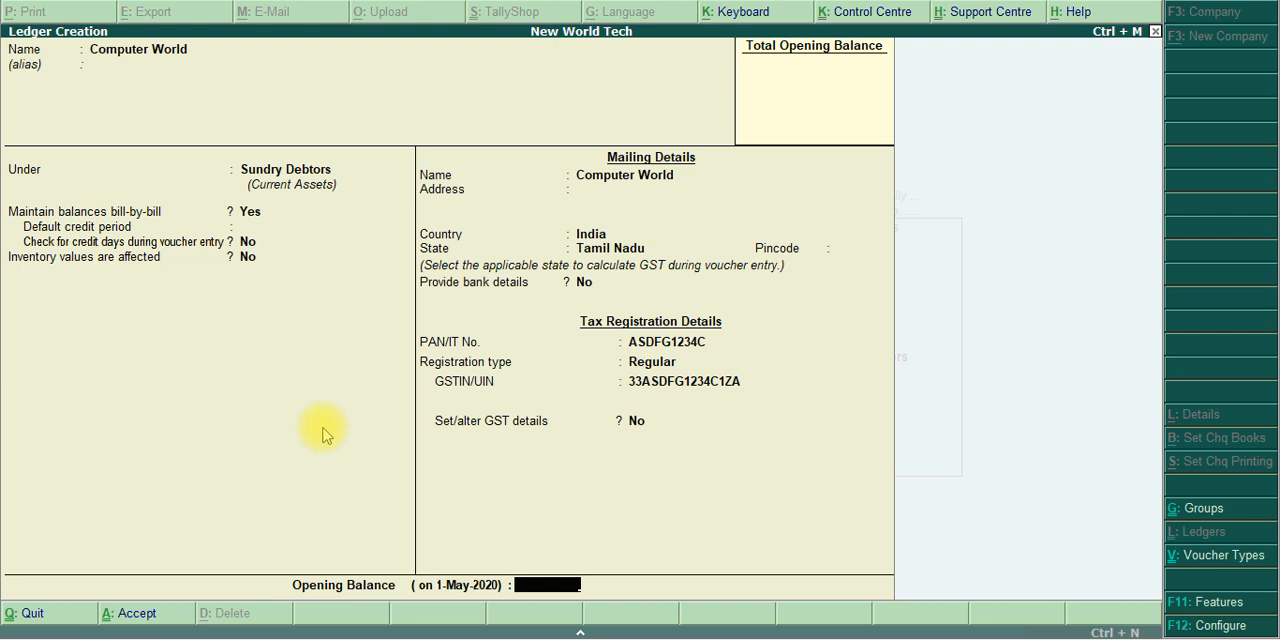
pyautogui.press('Return')
pyautogui.press('Return')
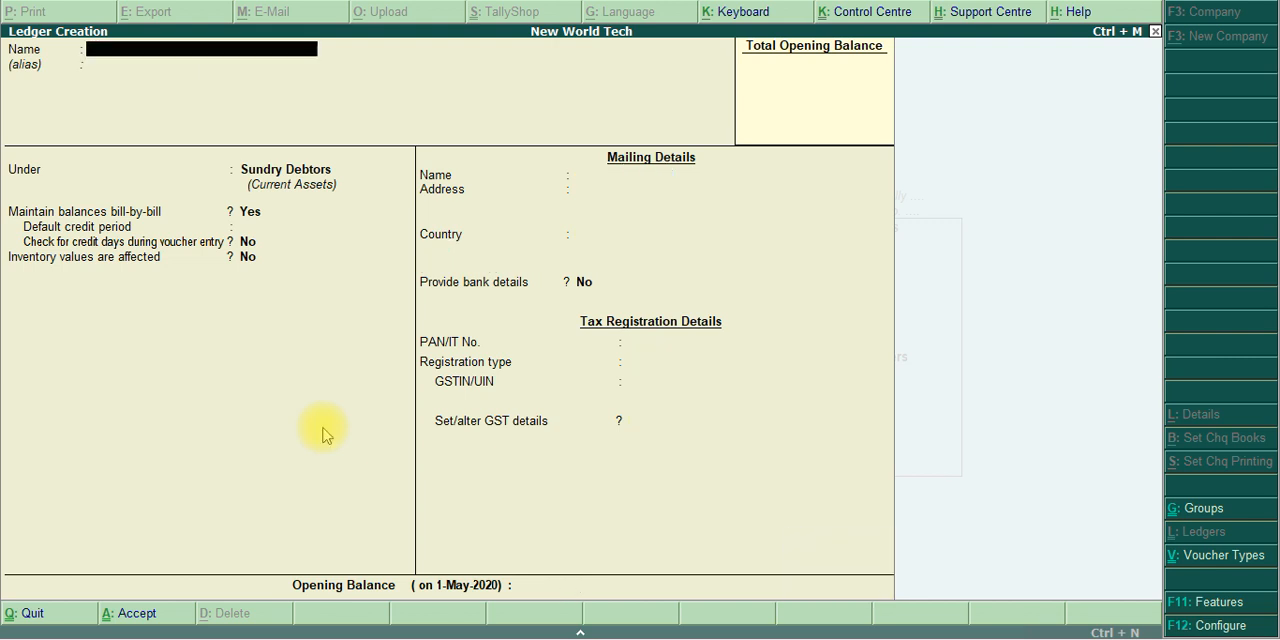
# Check the PDF for the next ledger, name the new ledger Wages and place it under Direct Expenses
pyautogui.hotkey('alt', 'Tab')
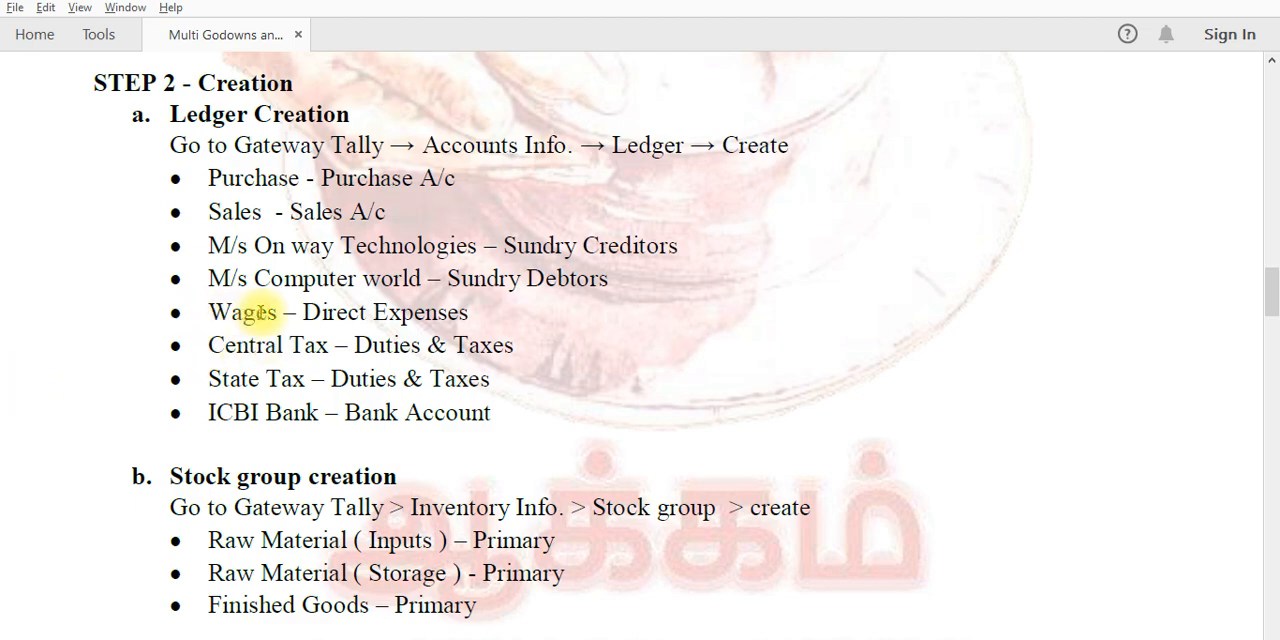
pyautogui.hotkey('alt', 'Tab')
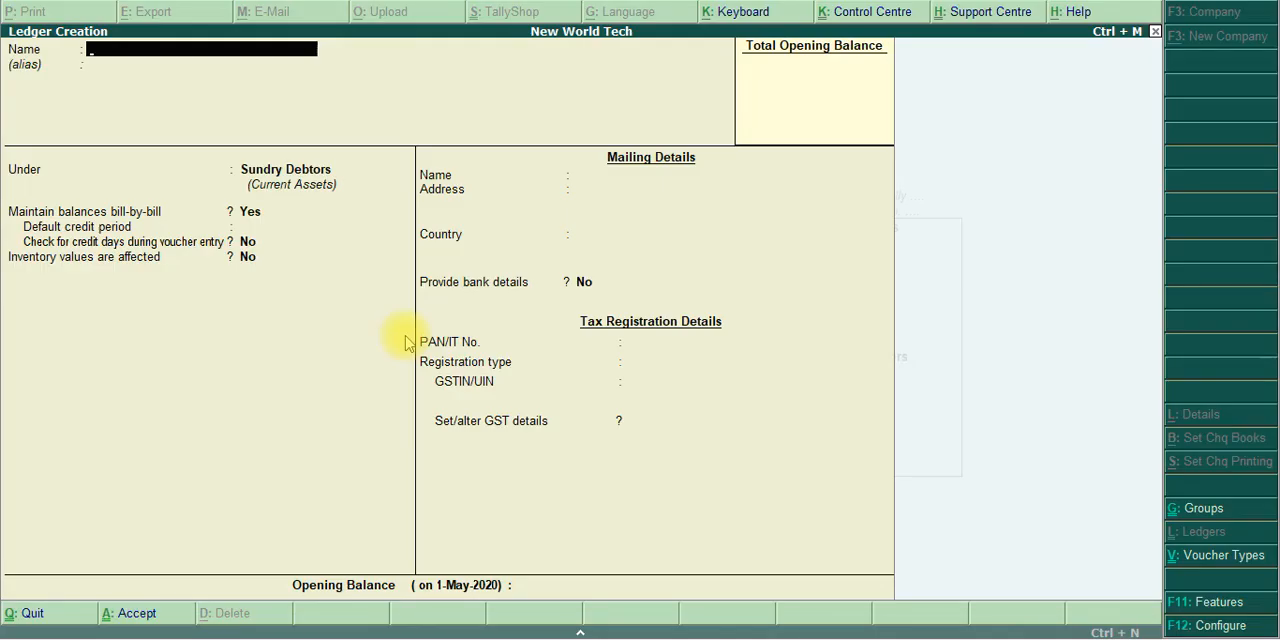
pyautogui.write('Wages')
pyautogui.press('Return')
pyautogui.write('D')
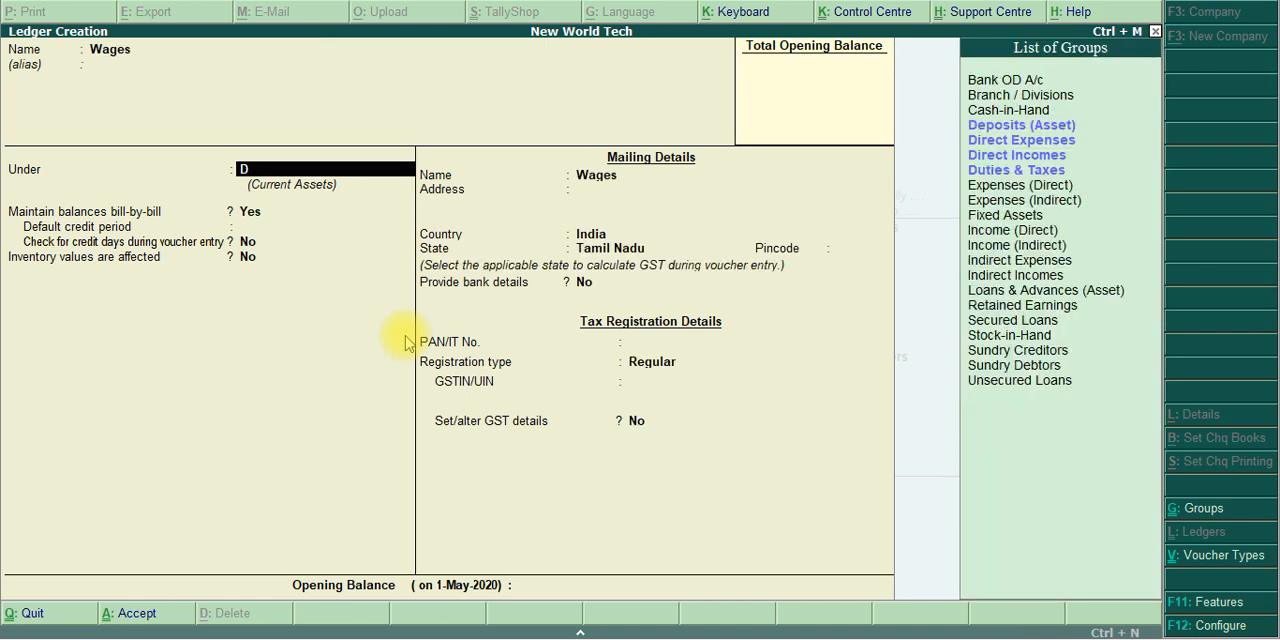
pyautogui.write('ire')
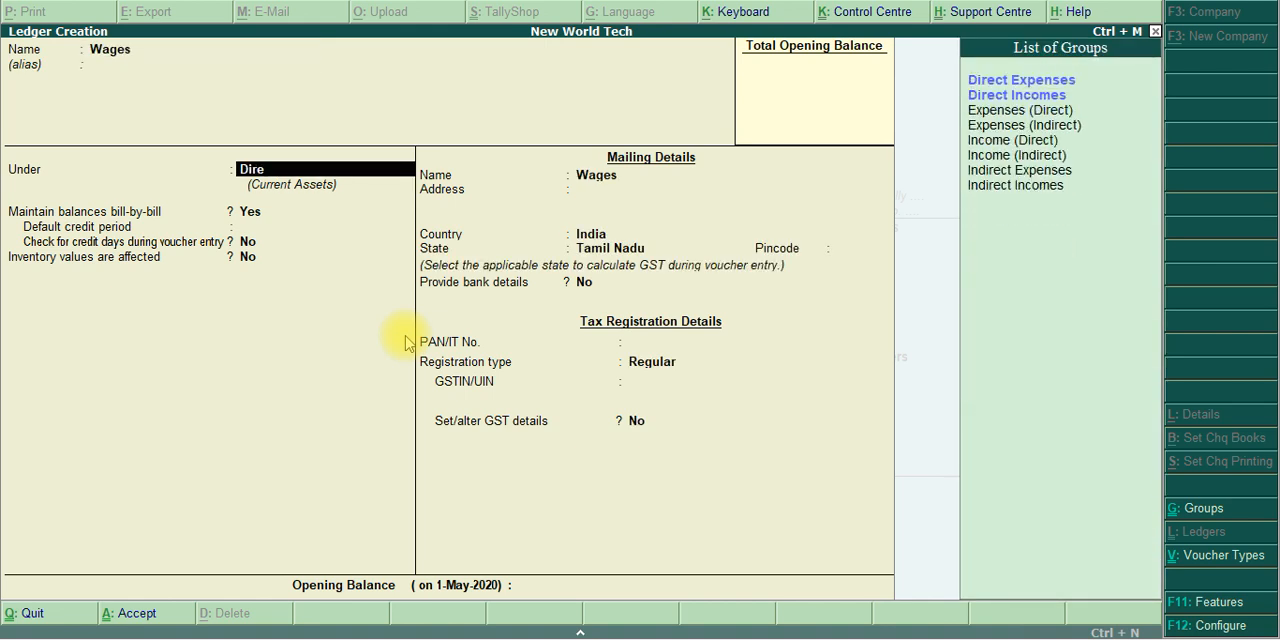
pyautogui.press('Return')
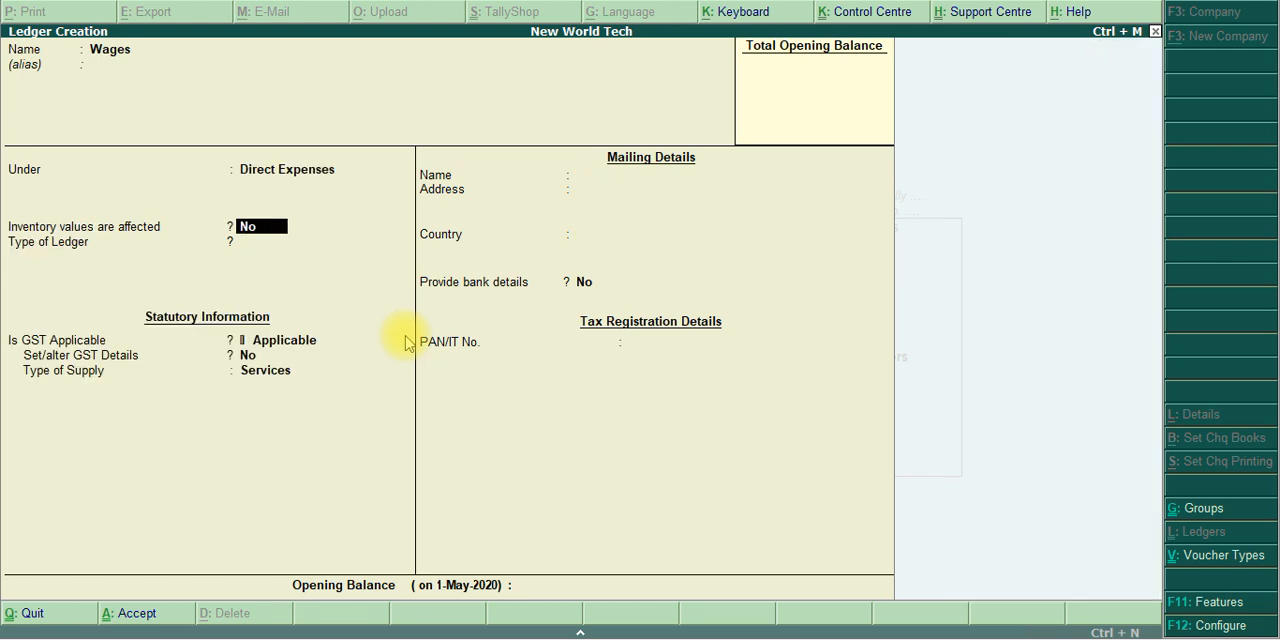
# Save the Wages ledger with type Not Applicable, GST Applicable, no GST details, supply type Services and no opening balance
pyautogui.press('Return')
pyautogui.press('Return')
pyautogui.press('Return')
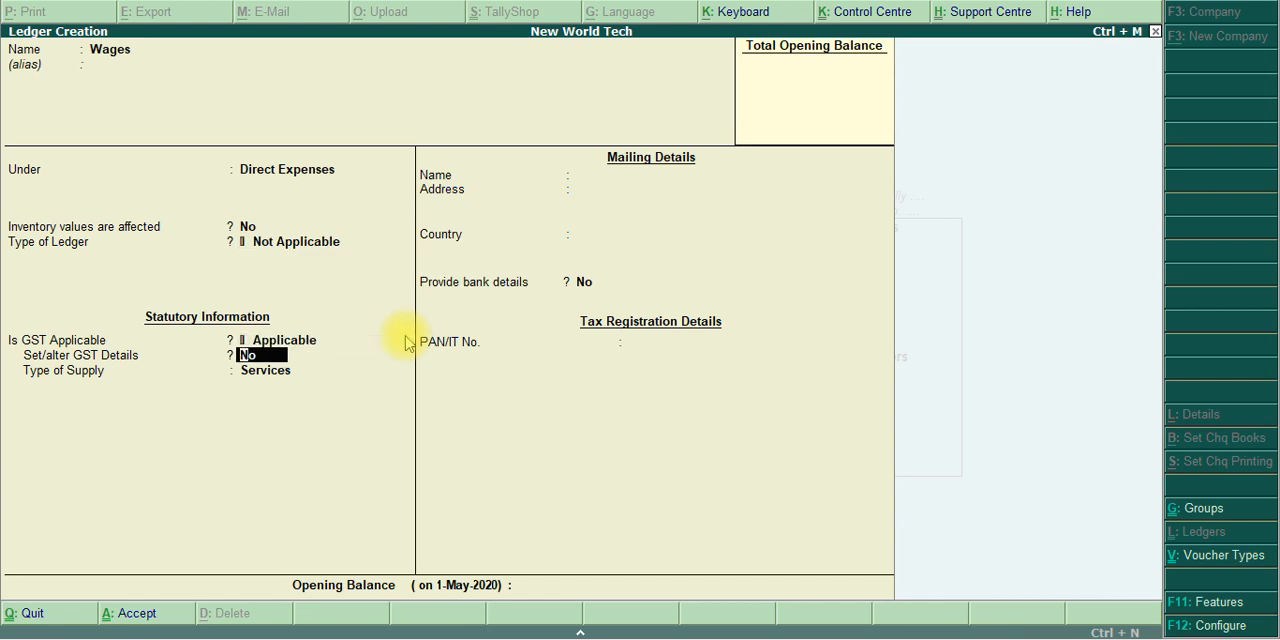
pyautogui.press('Return')
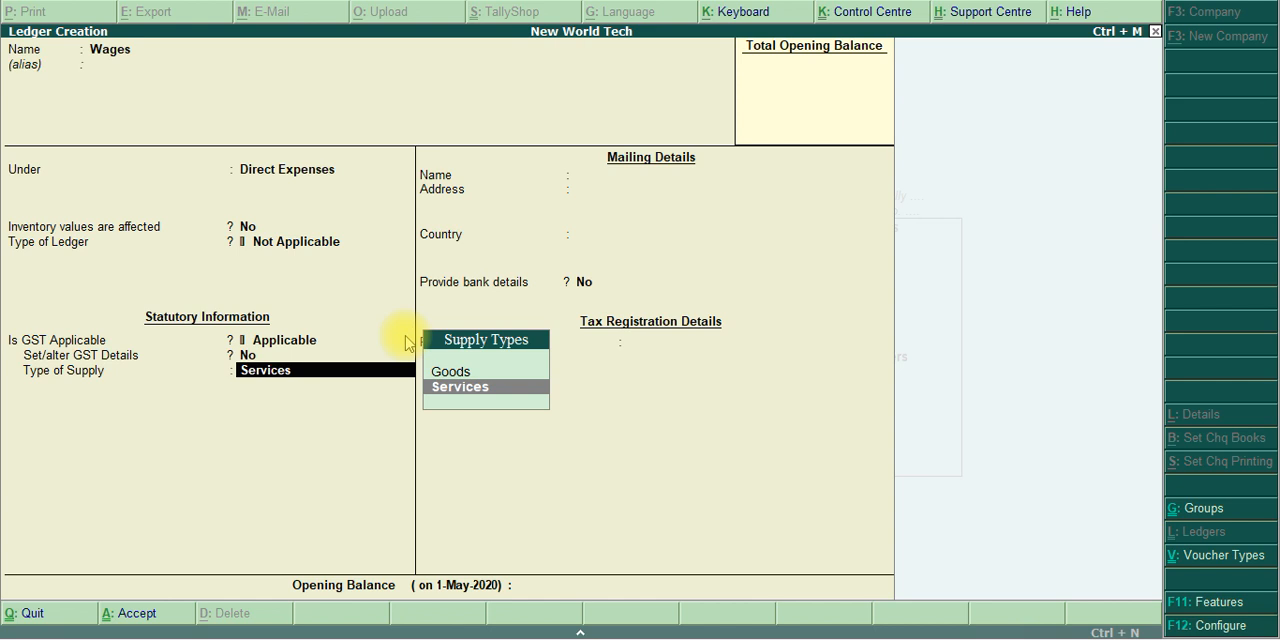
pyautogui.press('Return')
pyautogui.press('Return')
pyautogui.press('Return')
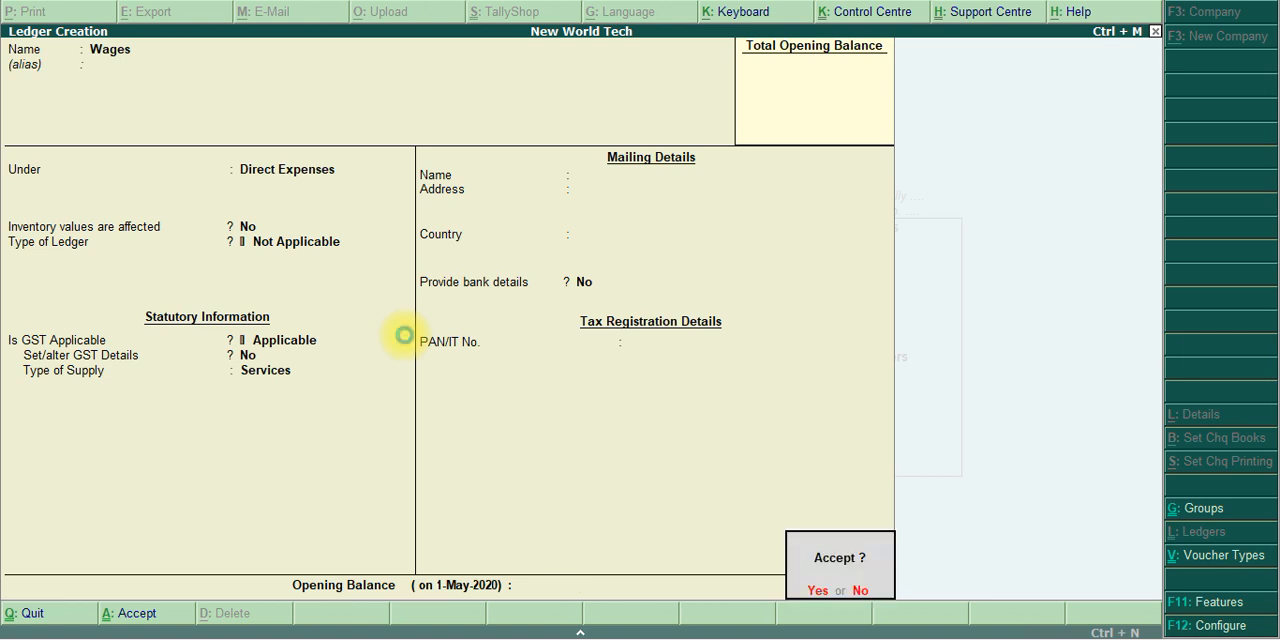
pyautogui.press('Return')
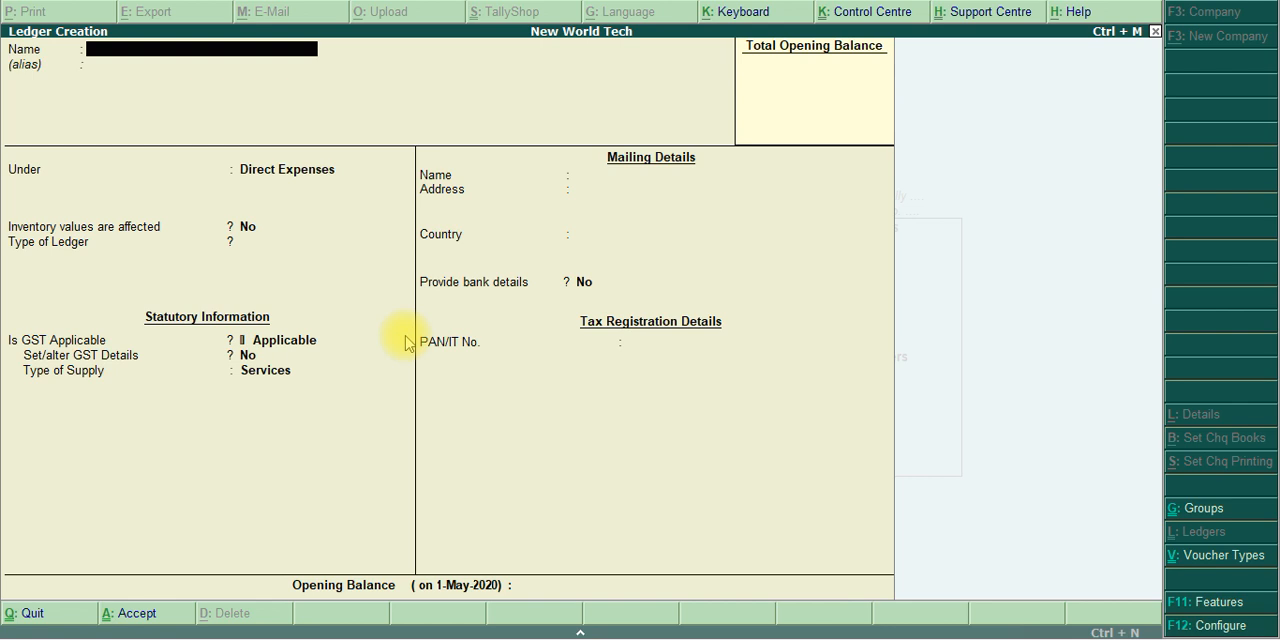
# Check the PDF for the next ledger and name the new ledger Central Tax, without an alias
pyautogui.hotkey('alt', 'Tab')
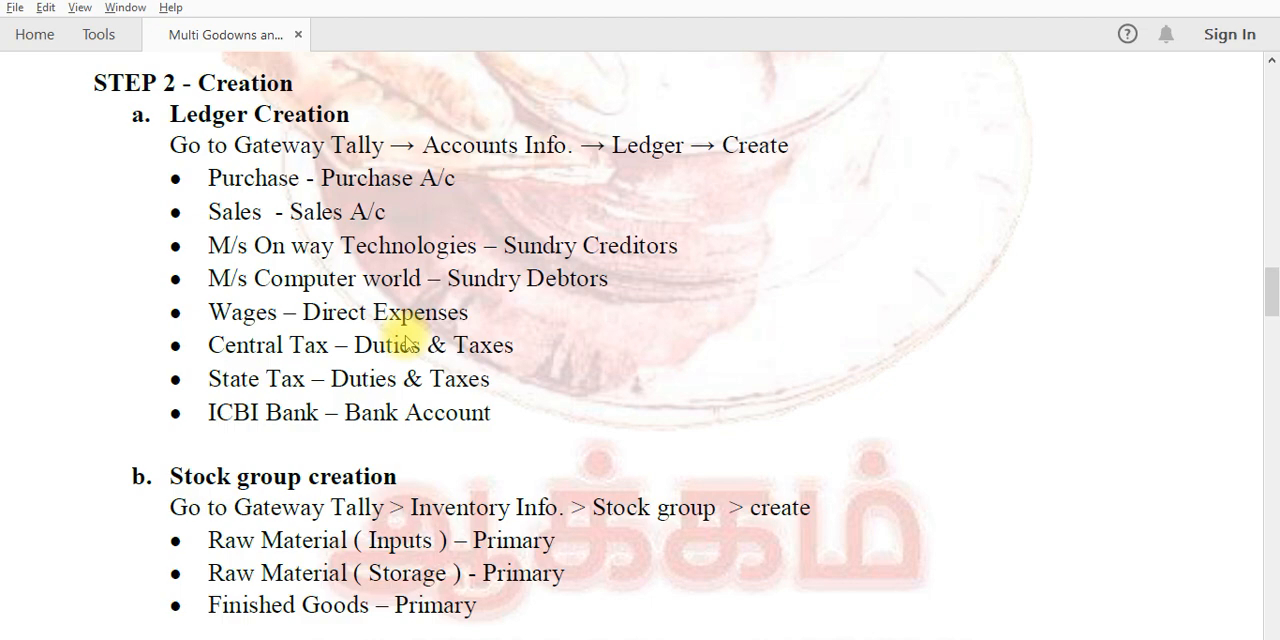
pyautogui.hotkey('alt', 'Tab')
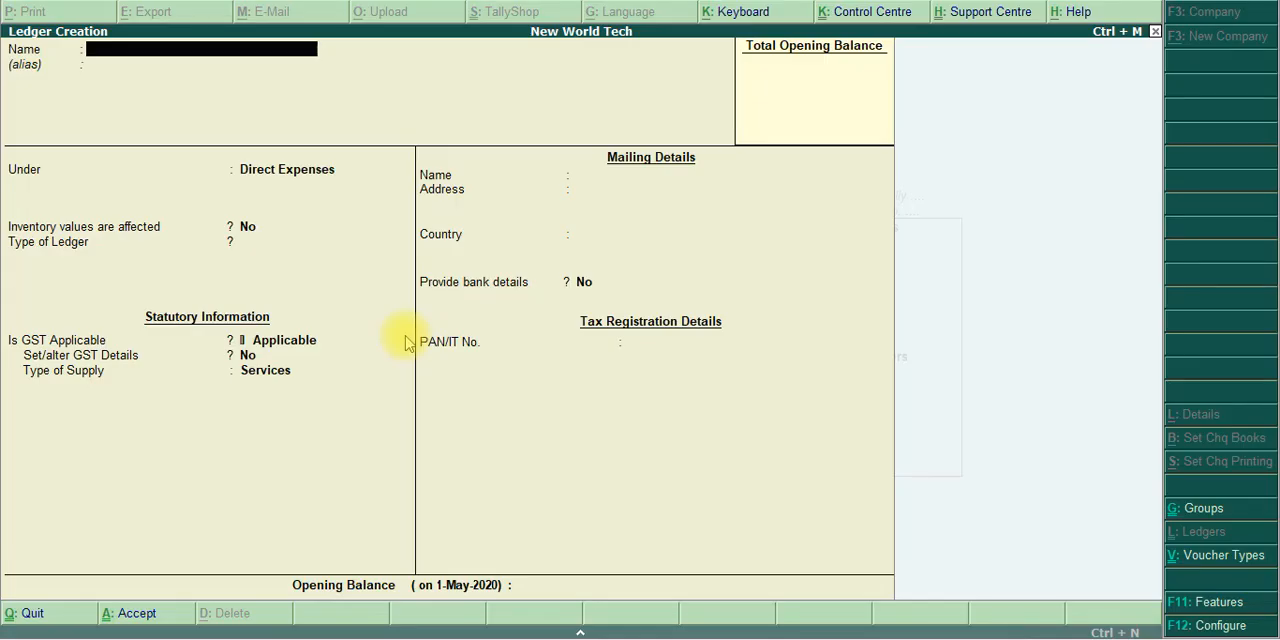
pyautogui.write('Central Tax')
pyautogui.press('Return')
pyautogui.press('Return')
# Place Central Tax under Duties & Taxes with GST as the duty type and Central Tax as the tax type
pyautogui.write('D')
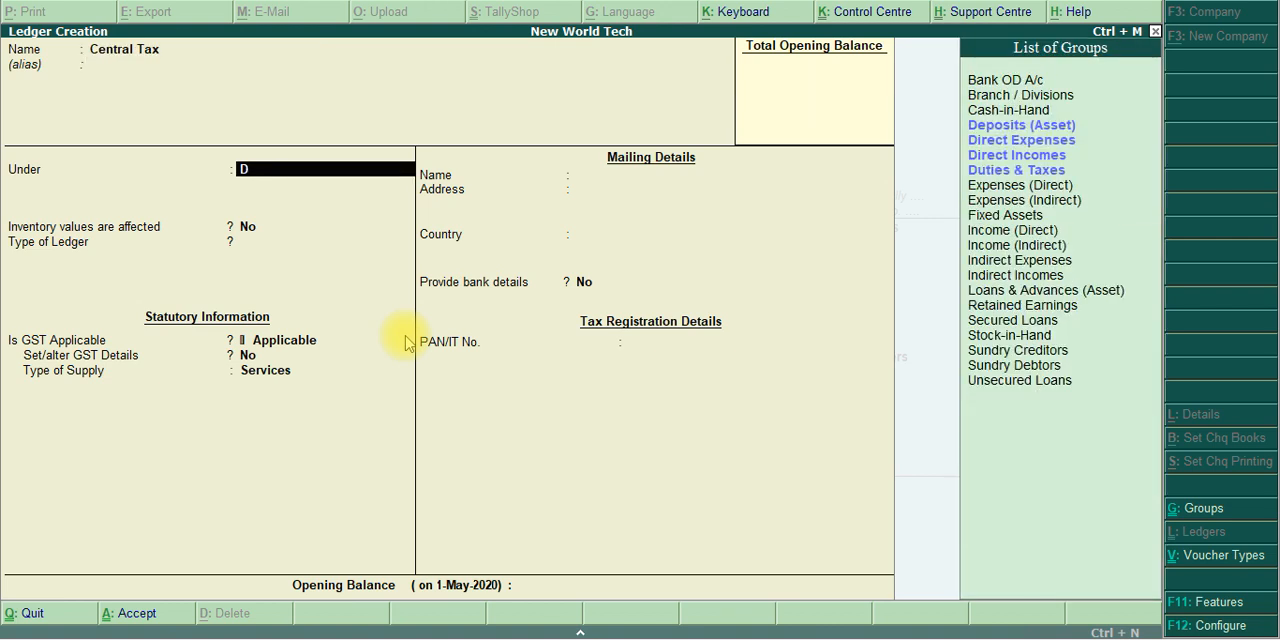
pyautogui.write('uties')
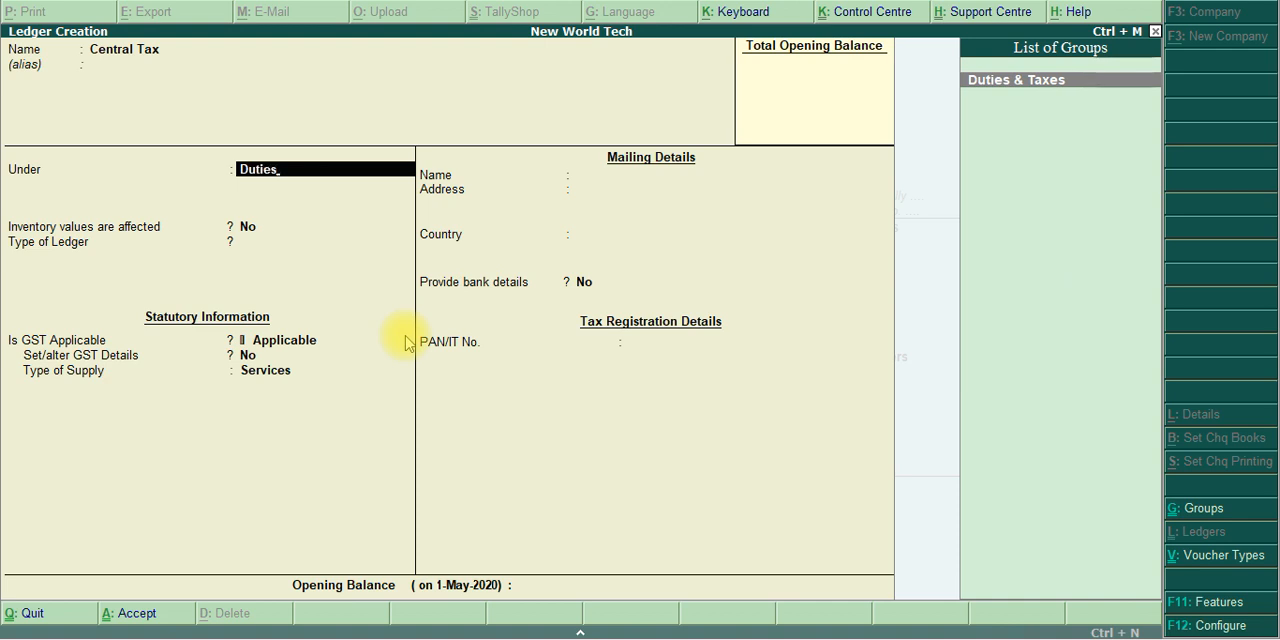
pyautogui.press('Return')
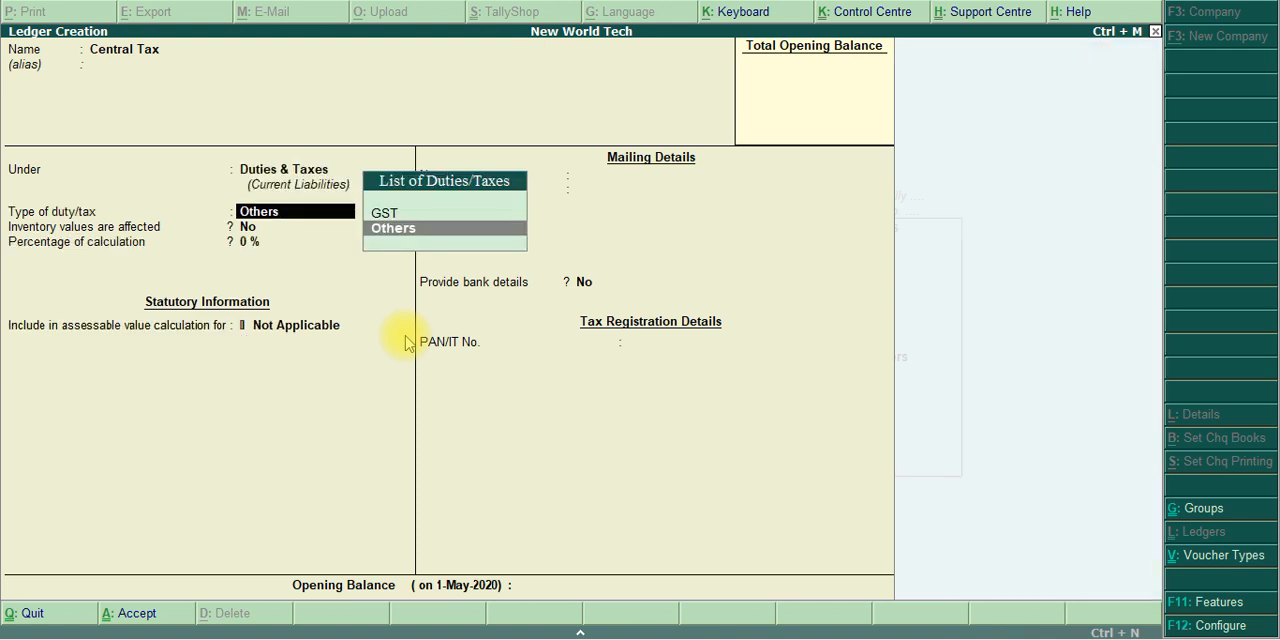
pyautogui.press('Up')
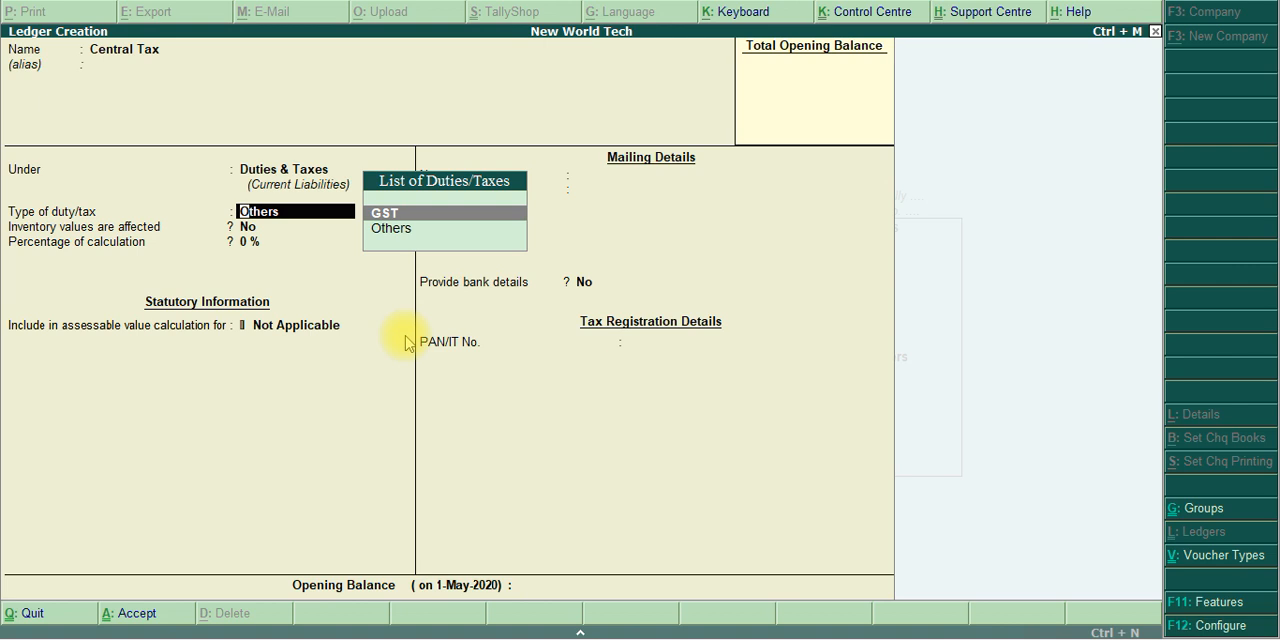
pyautogui.press('Return')
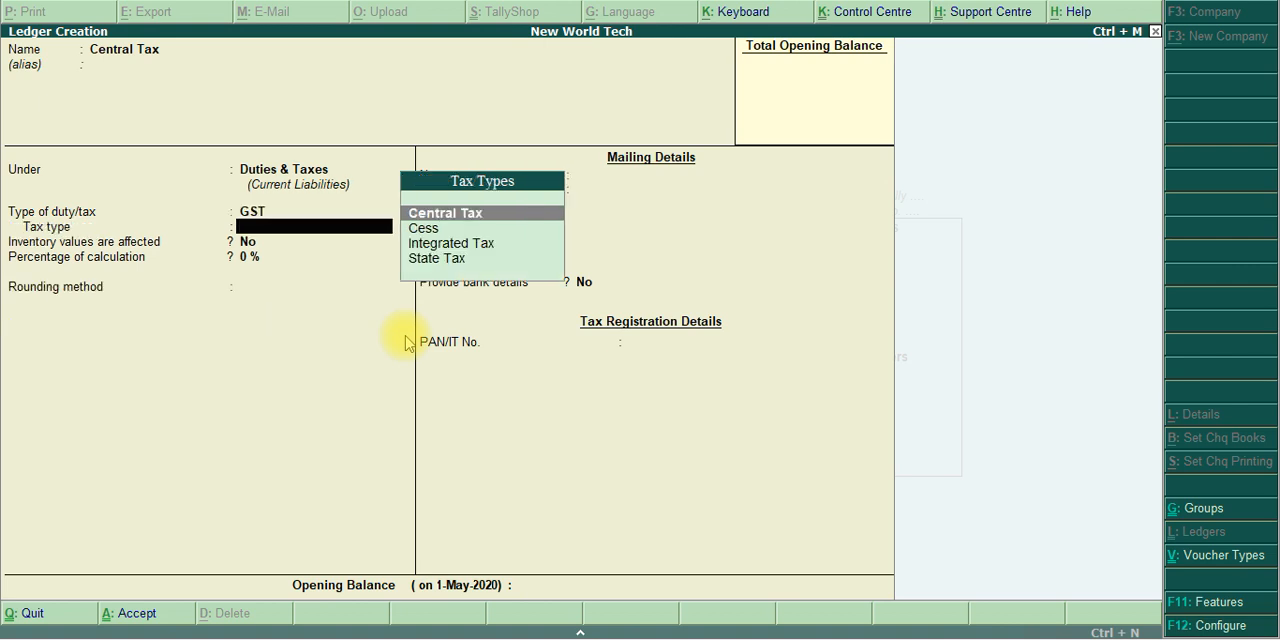
pyautogui.press('Return')
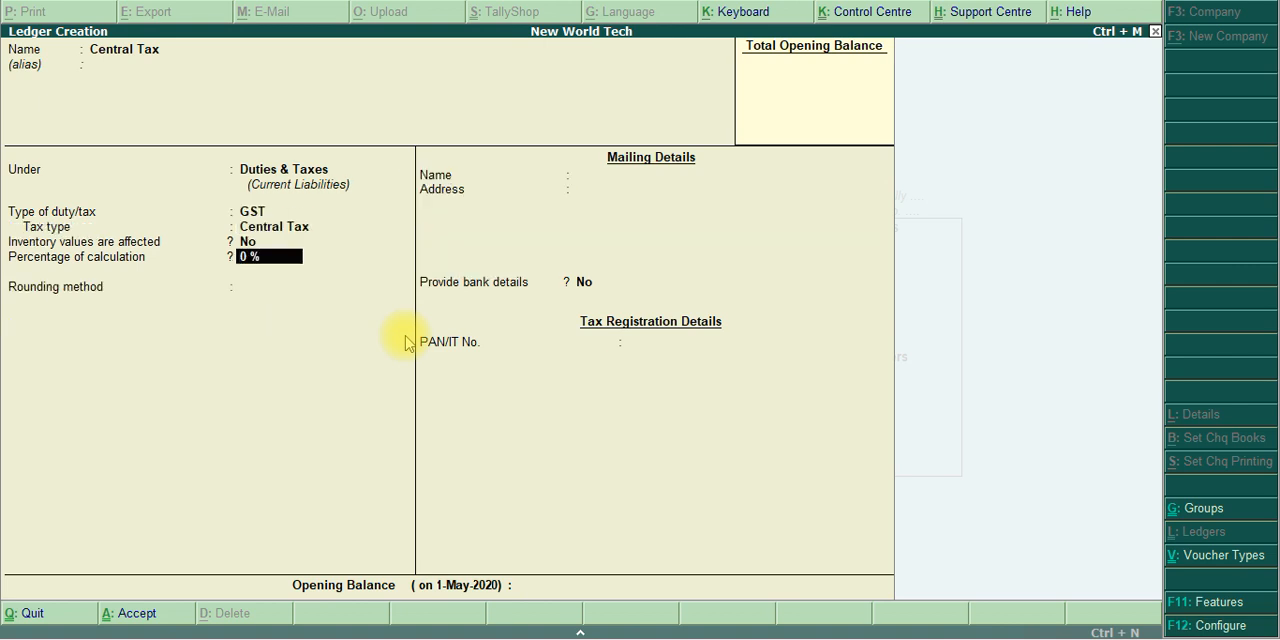
# Save the Central Tax ledger with 0 % calculation, rounding method Not Applicable and no opening balance
pyautogui.press('Return')
pyautogui.press('Return')
pyautogui.press('Return')
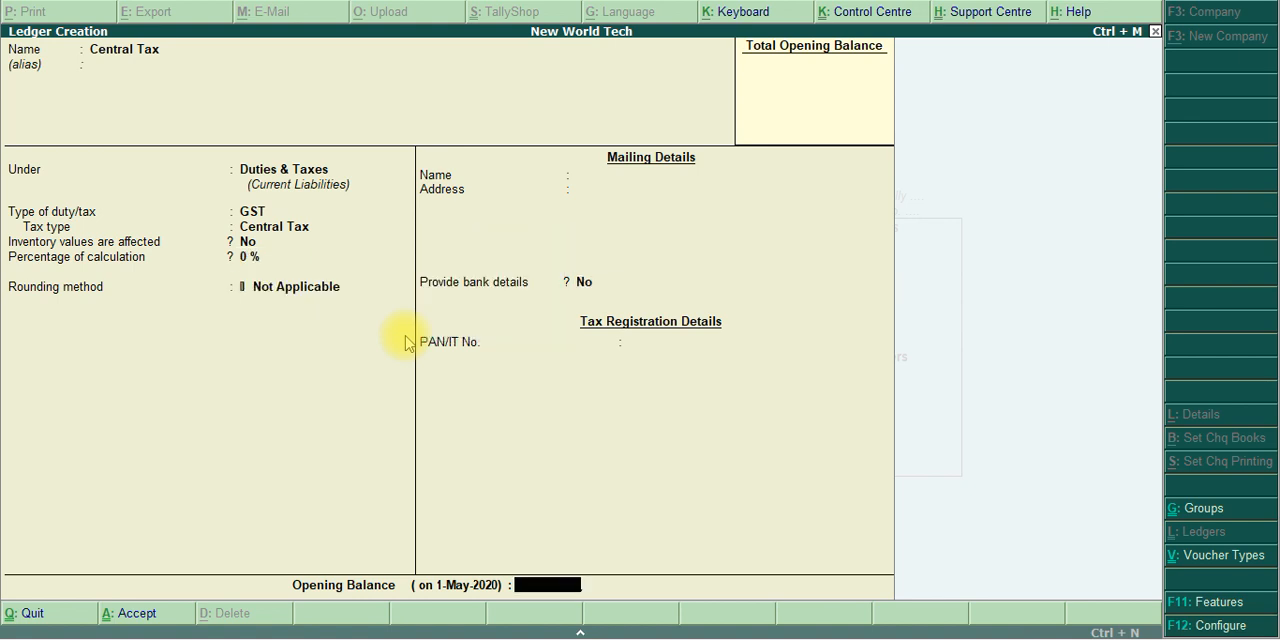
pyautogui.press('Return')
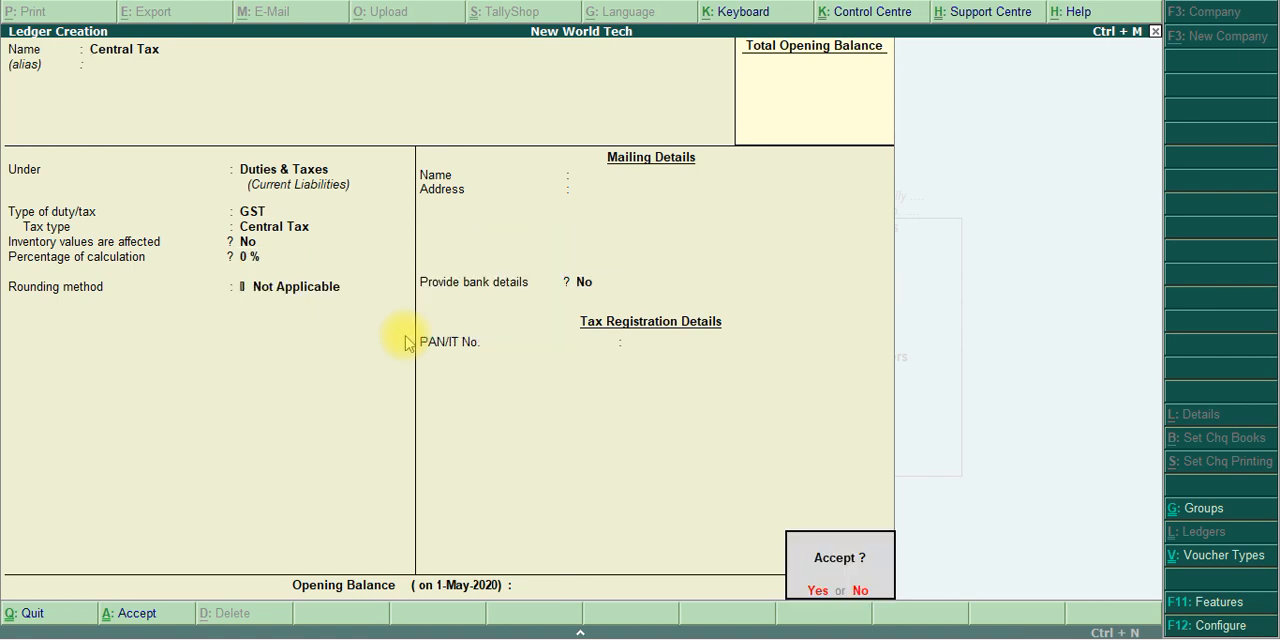
pyautogui.write('y')
pyautogui.write('State')
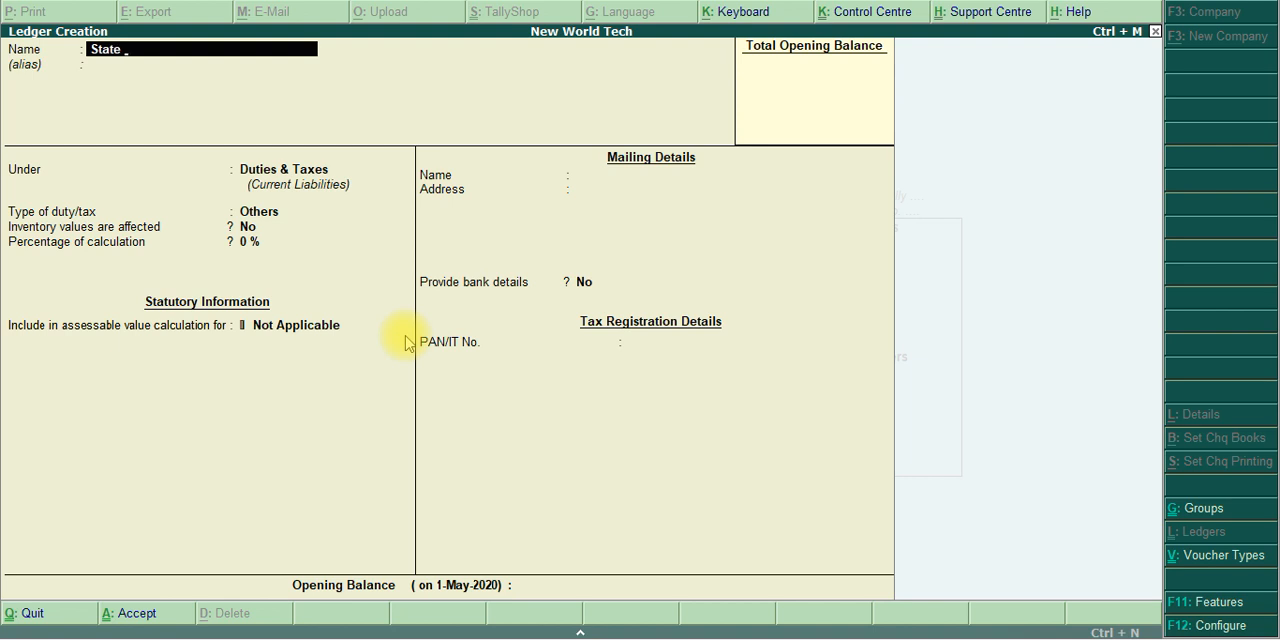
pyautogui.write(' Tax')
# Name the new ledger State Tax, without an alias
pyautogui.press('Return')
pyautogui.press('Return')
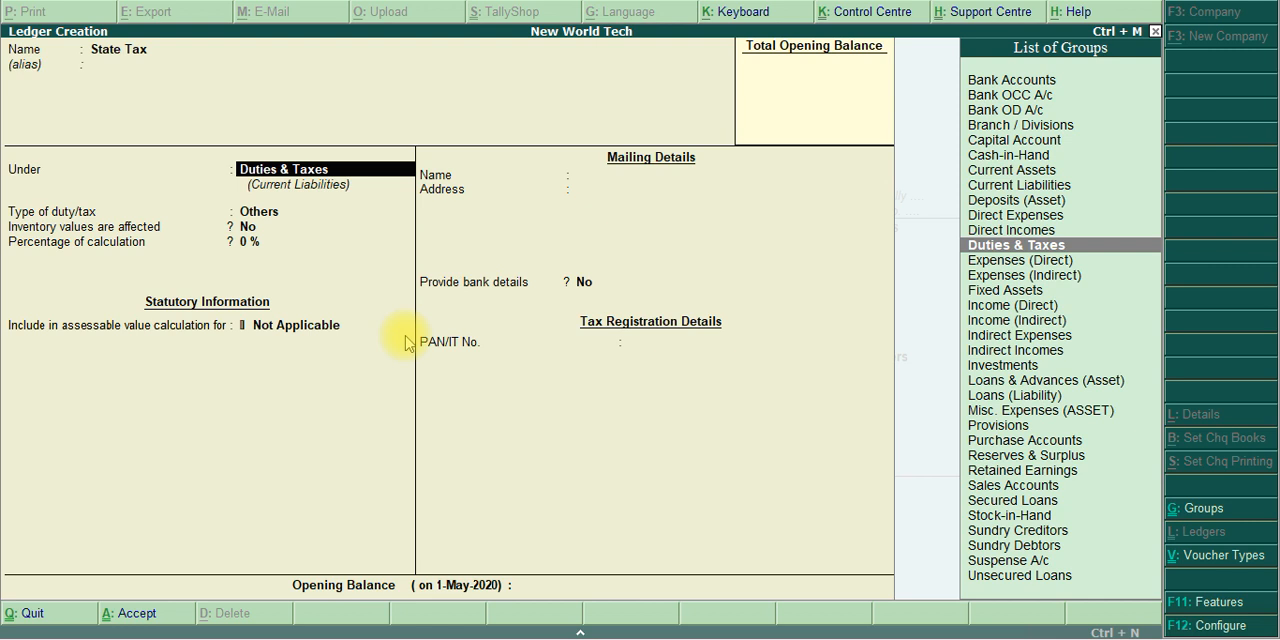
# Place State Tax under Duties & Taxes with GST as the duty type and State Tax as the tax type
pyautogui.press('Return')
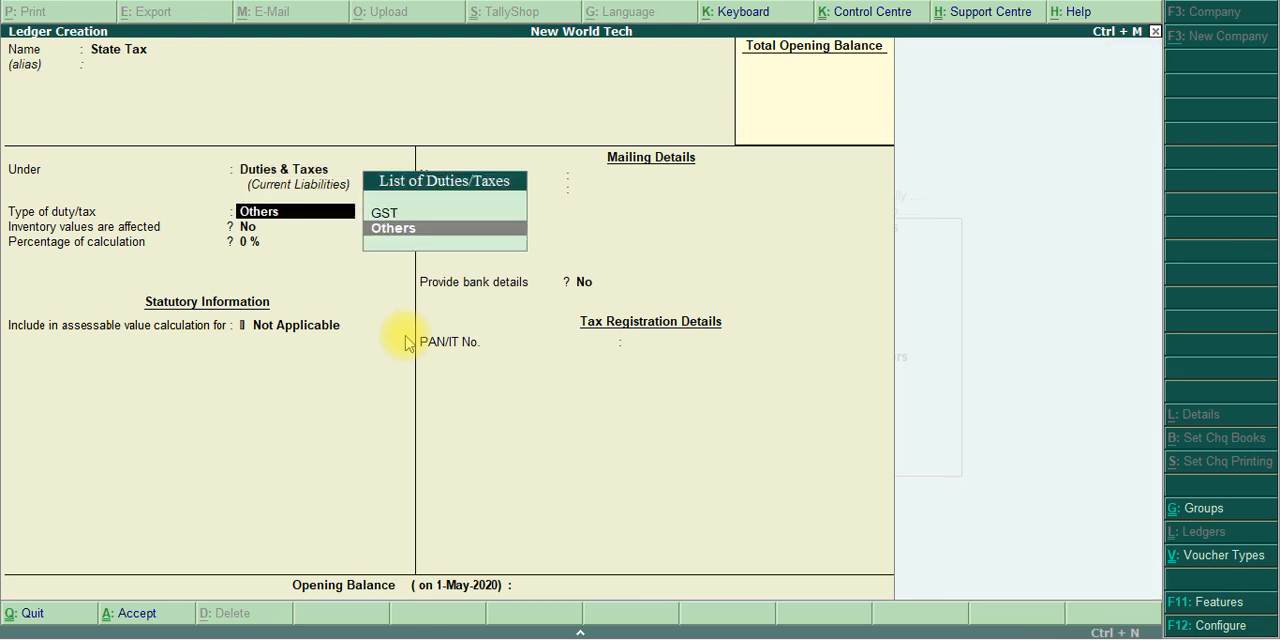
pyautogui.press('Up')
pyautogui.press('Return')
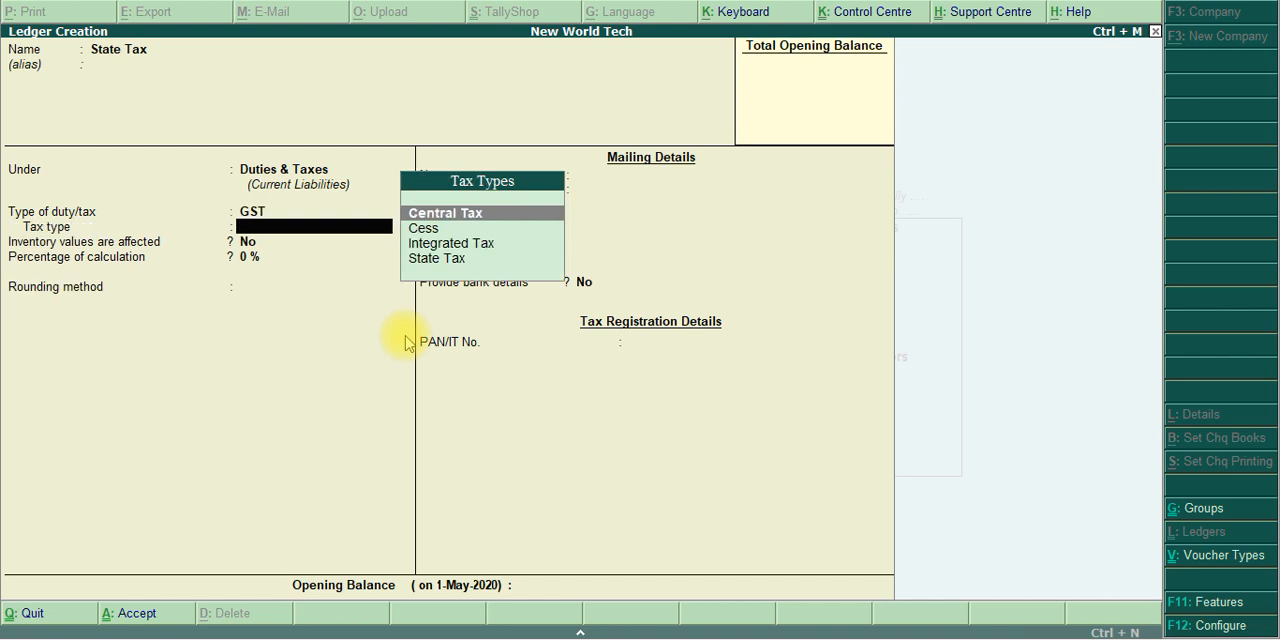
pyautogui.press('Down')
pyautogui.press('Down')
pyautogui.press('Down')
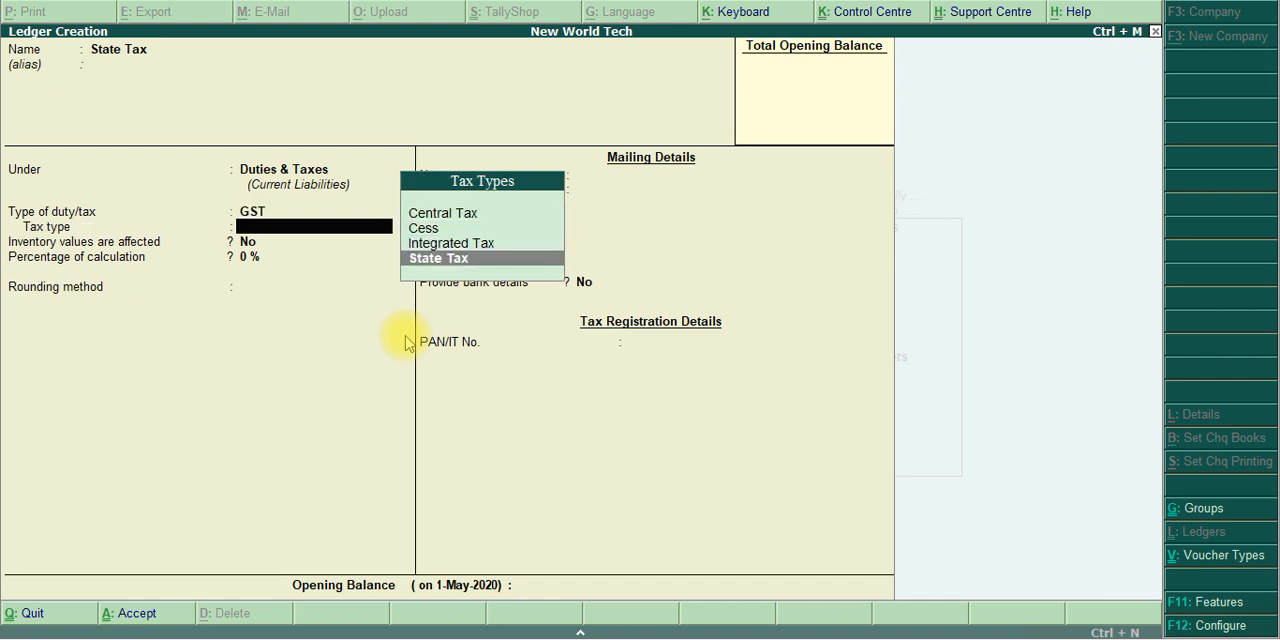
pyautogui.press('Return')
pyautogui.press('Return')
# Save the State Tax ledger with 0 % calculation, rounding method Not Applicable and no bank details
pyautogui.press('Return')
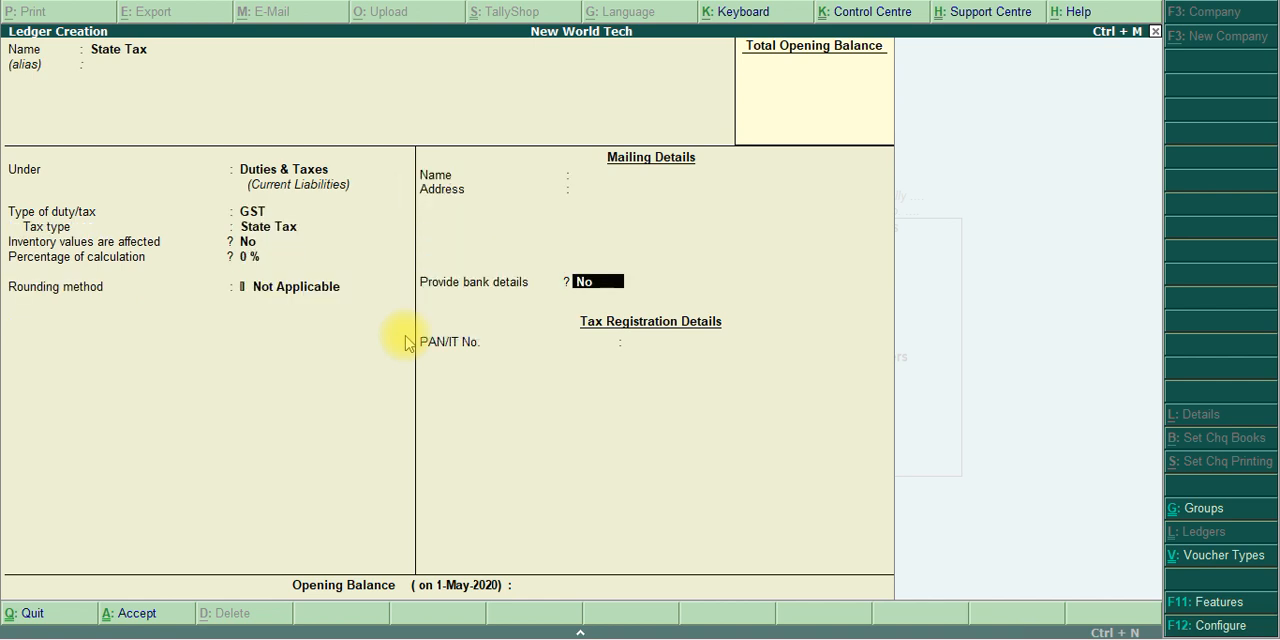
pyautogui.press('Return')
pyautogui.press('Return')
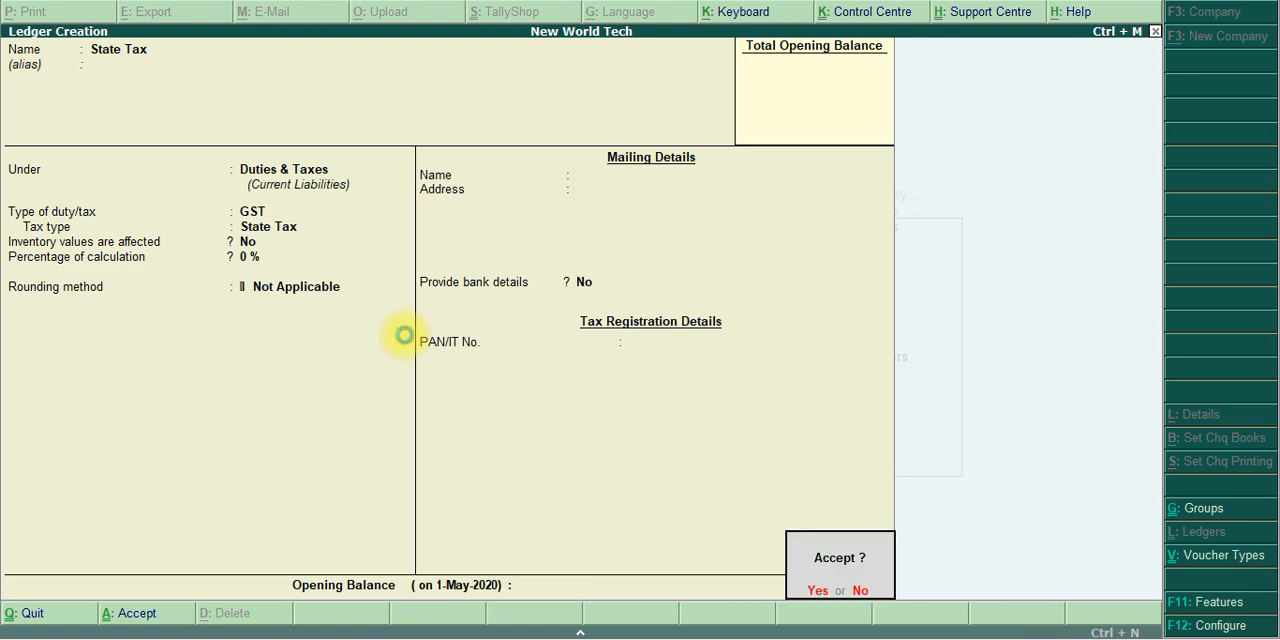
pyautogui.press('Return')
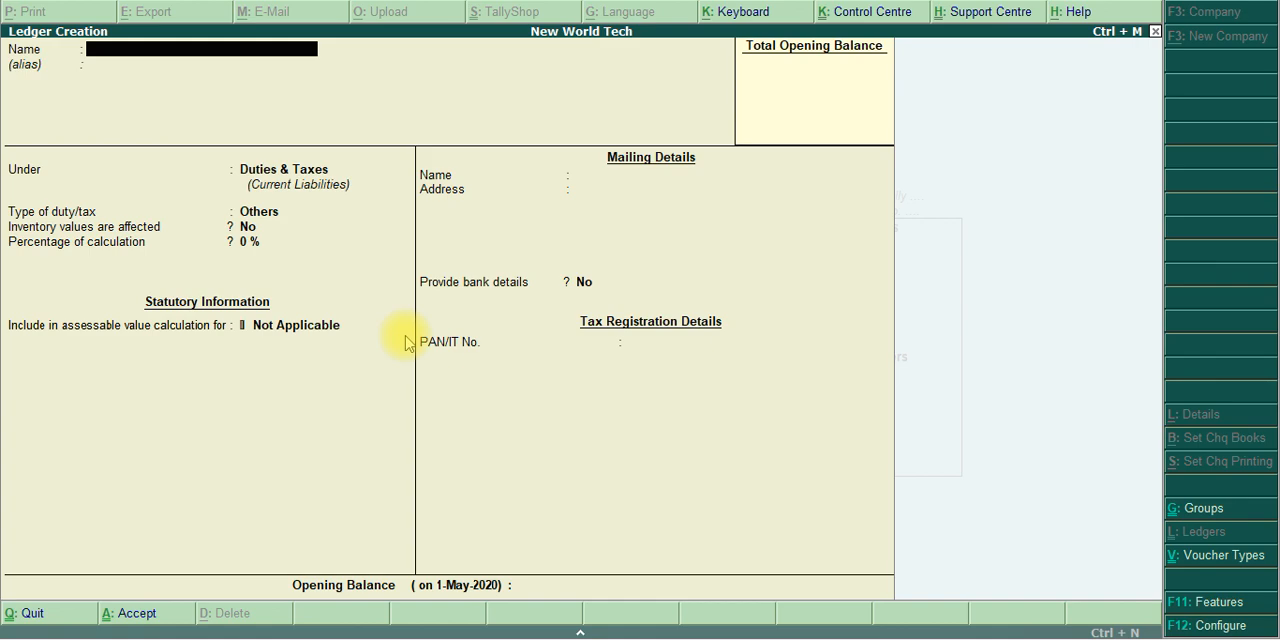
# Check the PDF for the next ledger and name the new ledger ICBI Bank, without an alias
pyautogui.hotkey('alt', 'Tab')
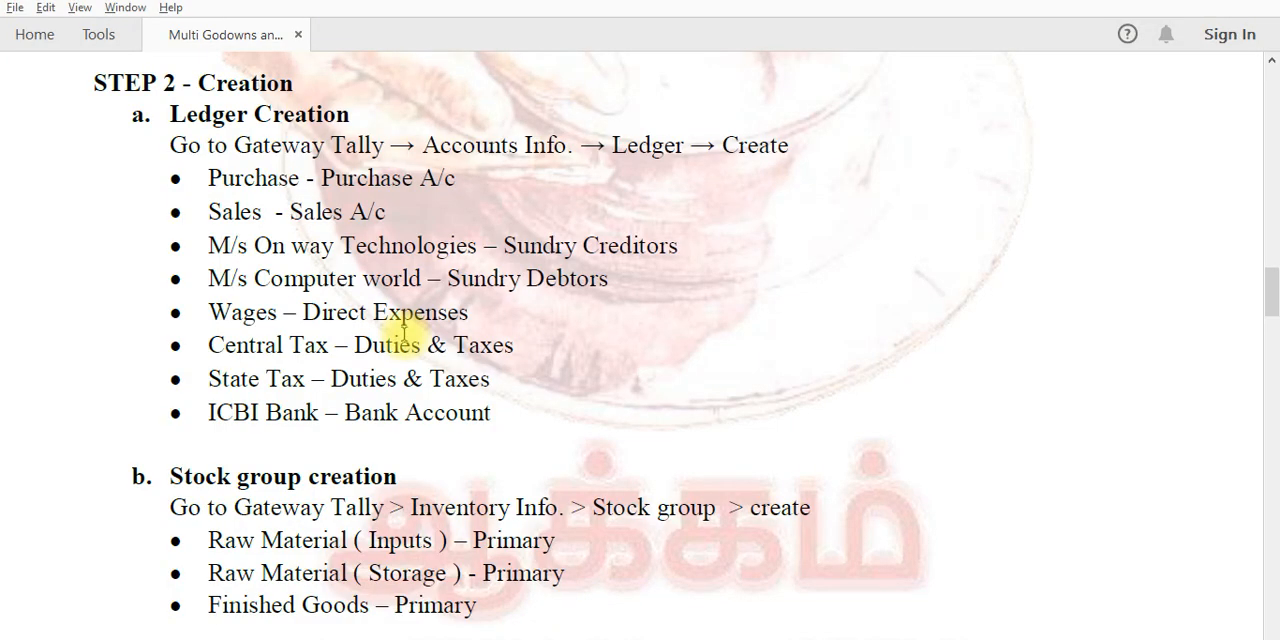
pyautogui.hotkey('alt', 'Tab')
pyautogui.write('I')
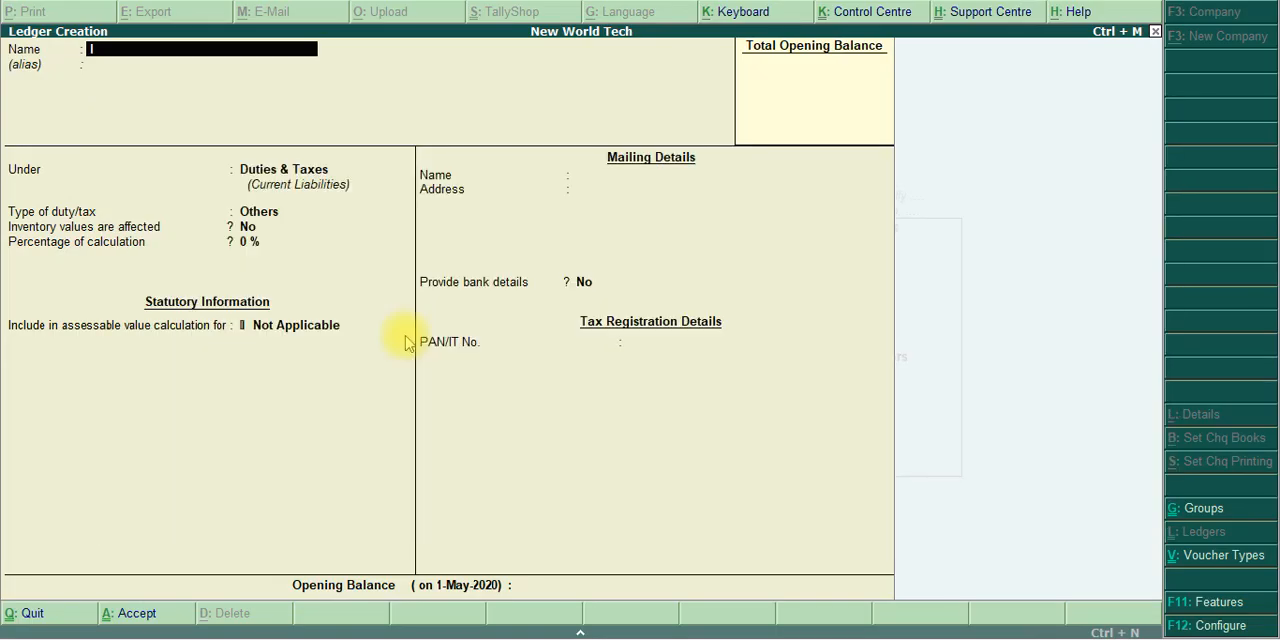
pyautogui.write('CBI Bank')
pyautogui.press('Return')
pyautogui.press('Return')
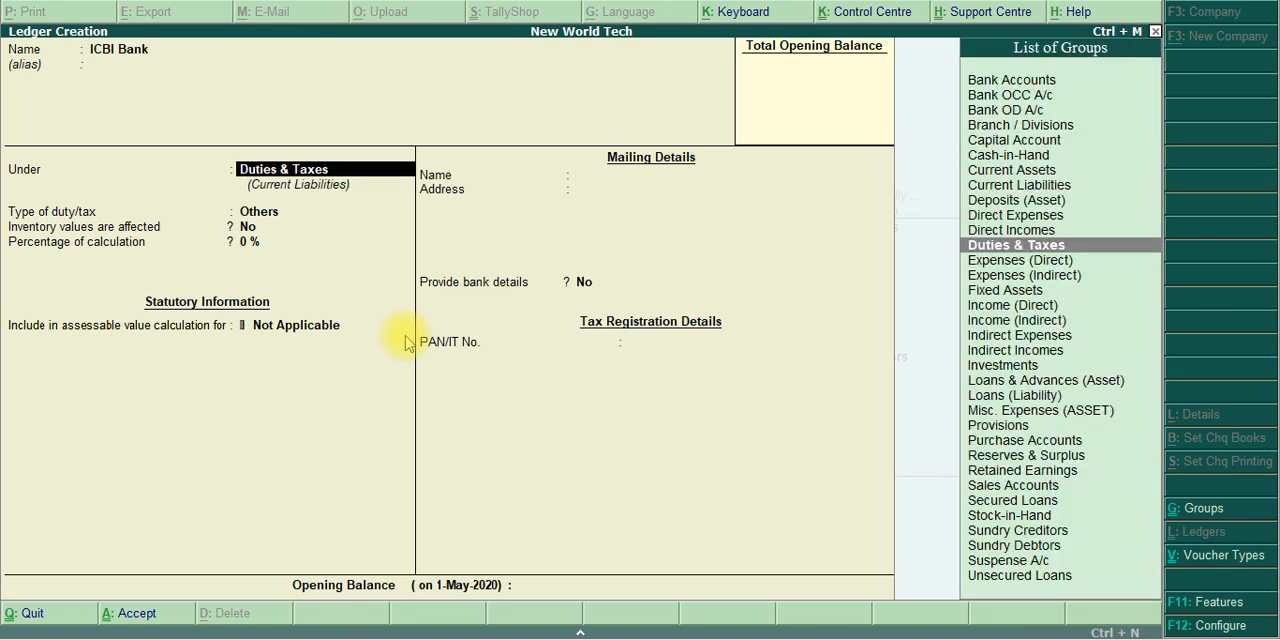
# Place ICBI Bank under Bank Accounts and enter the bank account number for New World Tech
pyautogui.write('Bank')
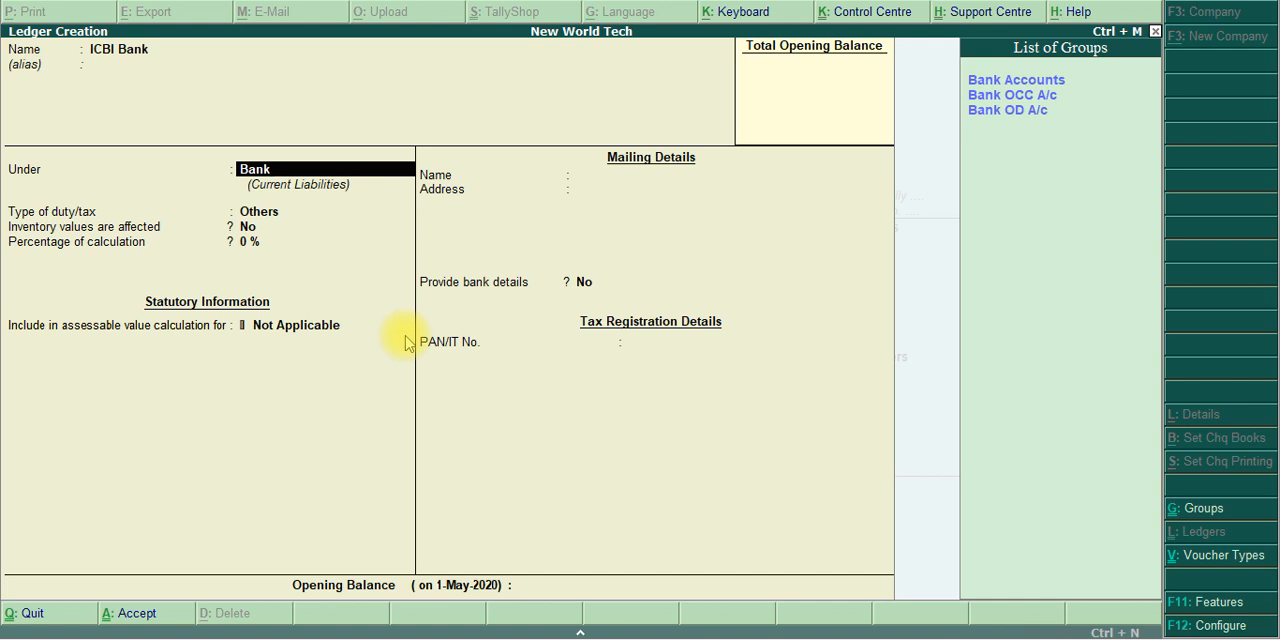
pyautogui.press('Return')
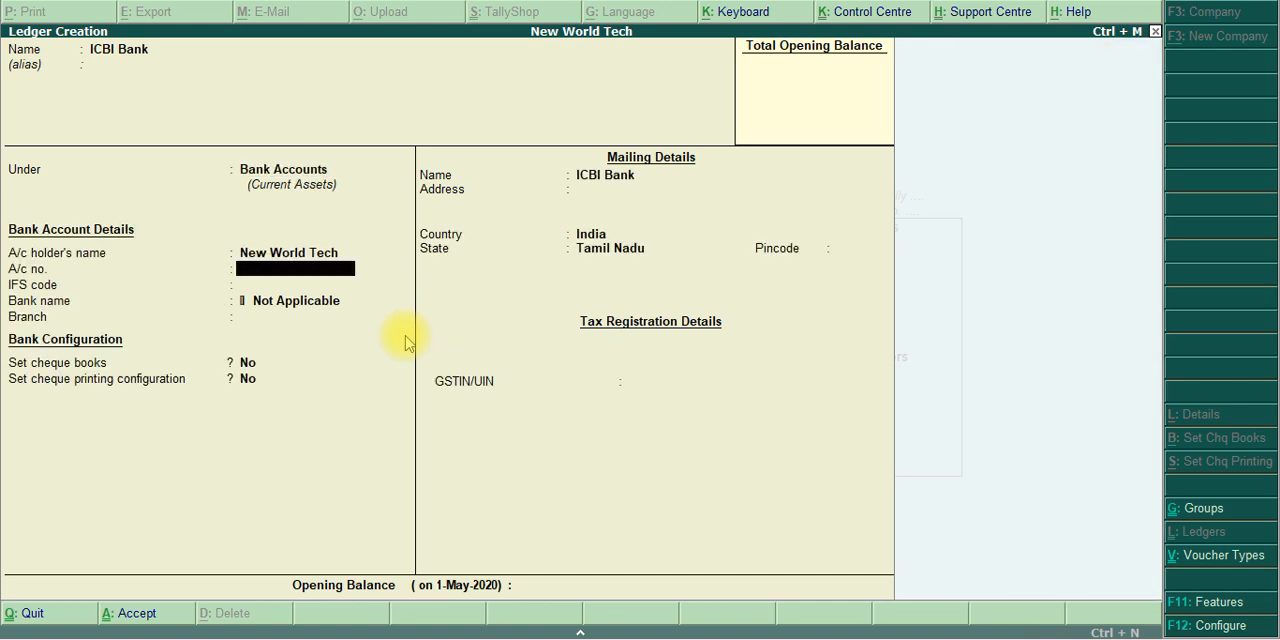
pyautogui.write('1234567891234')
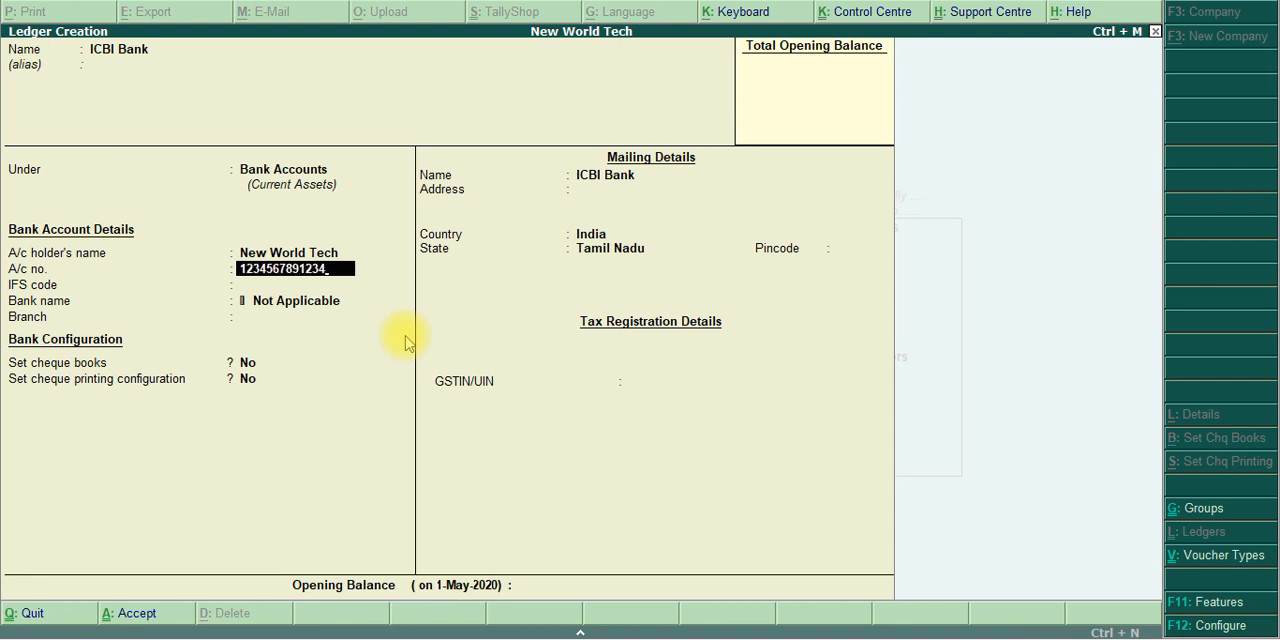
pyautogui.press('Return')
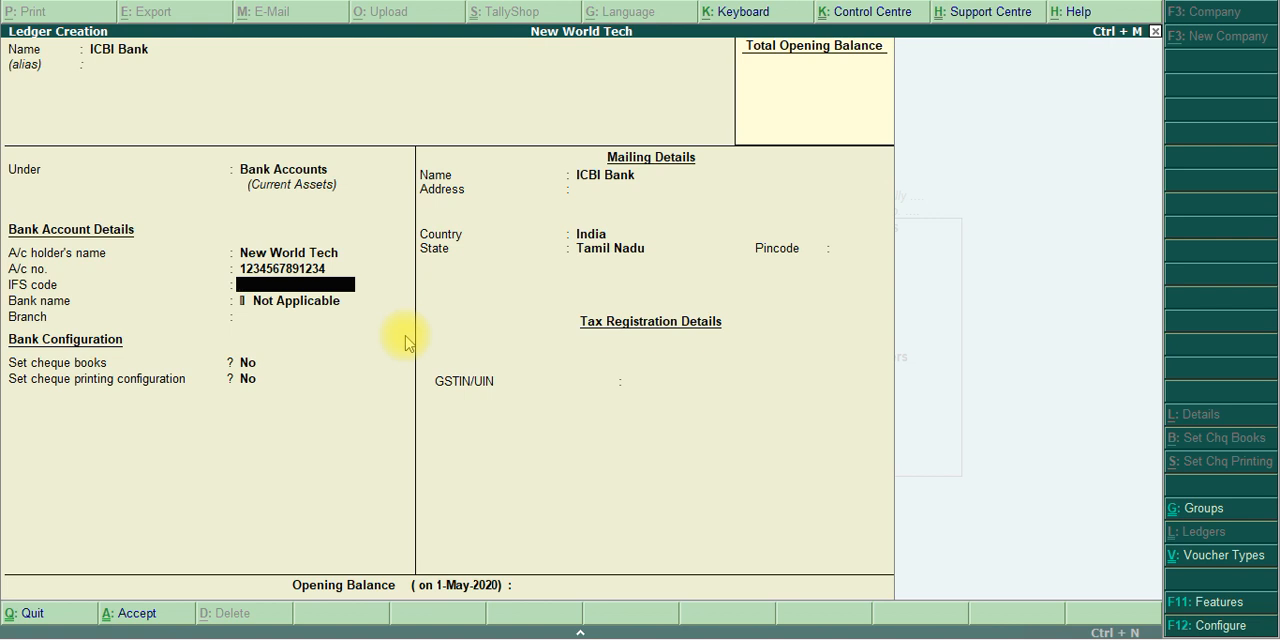
# Enter ICBI0123456 as the IFS code and keep the bank name as Not Applicable
pyautogui.write('ICB')
pyautogui.write('012346')
pyautogui.press('BackSpace')
pyautogui.write('56')
pyautogui.press('Return')
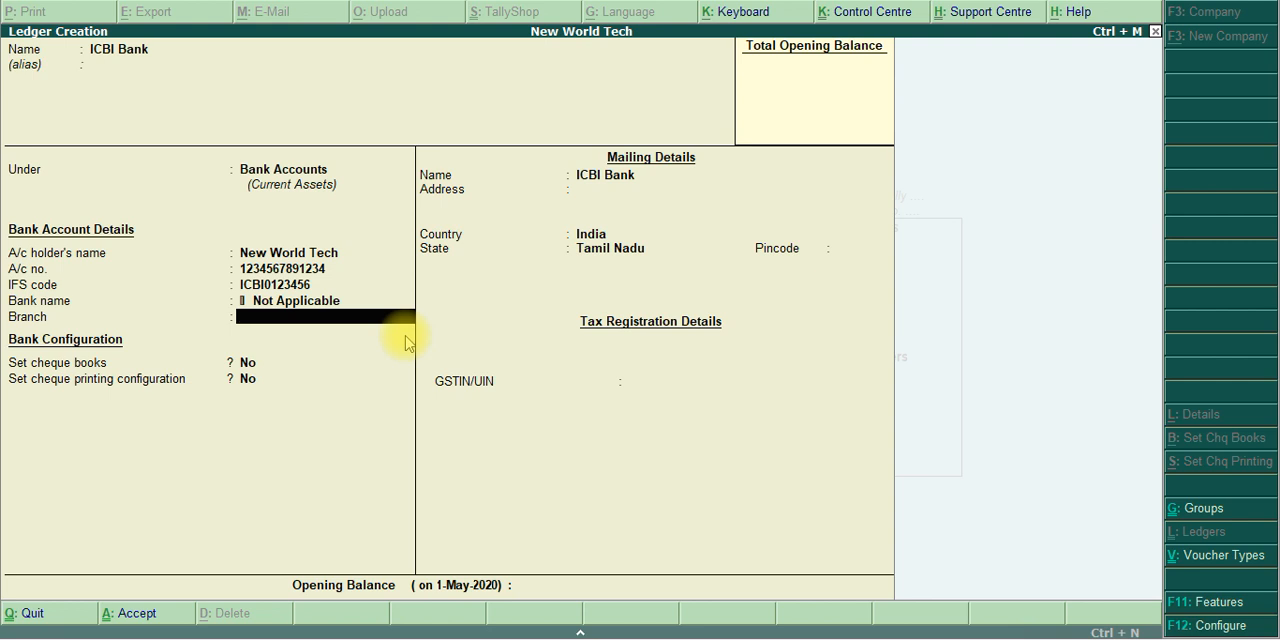
# Set the bank branch to Coimbatore
pyautogui.write('Cpimbatore')
pyautogui.press('BackSpace')
pyautogui.press('BackSpace')
pyautogui.press('BackSpace')
pyautogui.press('BackSpace')
pyautogui.press('BackSpace')
pyautogui.press('BackSpace')
pyautogui.press('BackSpace')
pyautogui.press('BackSpace')
pyautogui.press('BackSpace')
pyautogui.write('oimbatore')
pyautogui.press('Return')
pyautogui.press('Return')
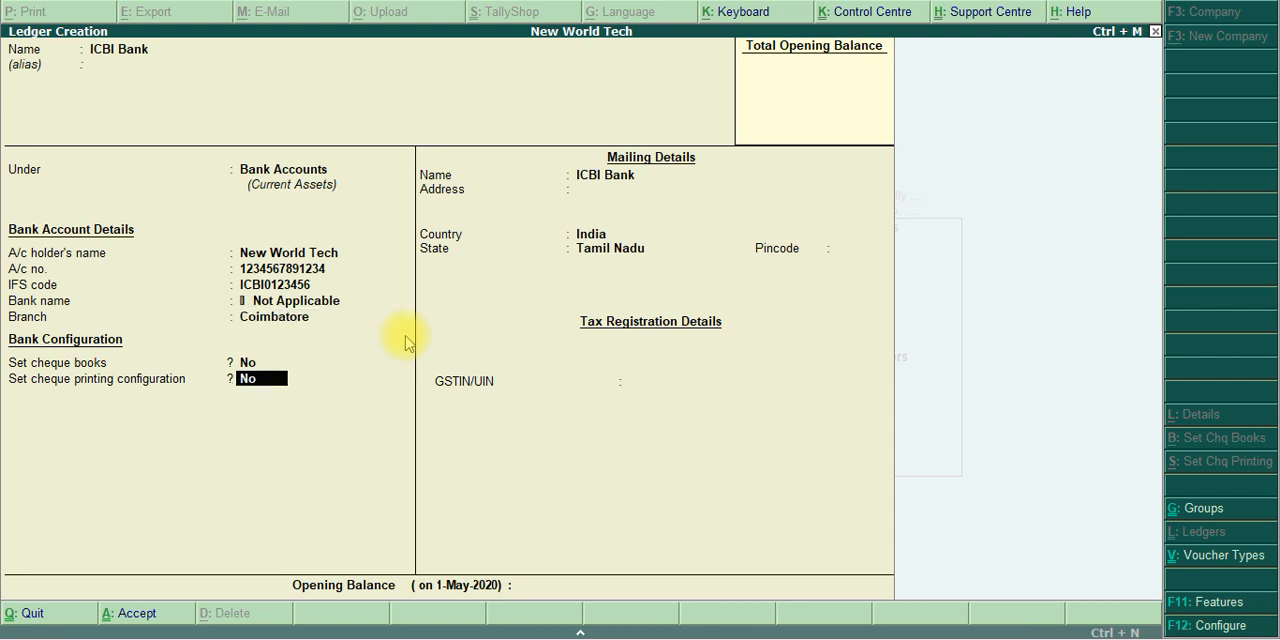
# Keep cheque books and cheque printing at No, with India and Tamil Nadu as mailing details and no address or pincode
pyautogui.press('Return')
pyautogui.press('Return')
pyautogui.press('Return')
pyautogui.press('Return')
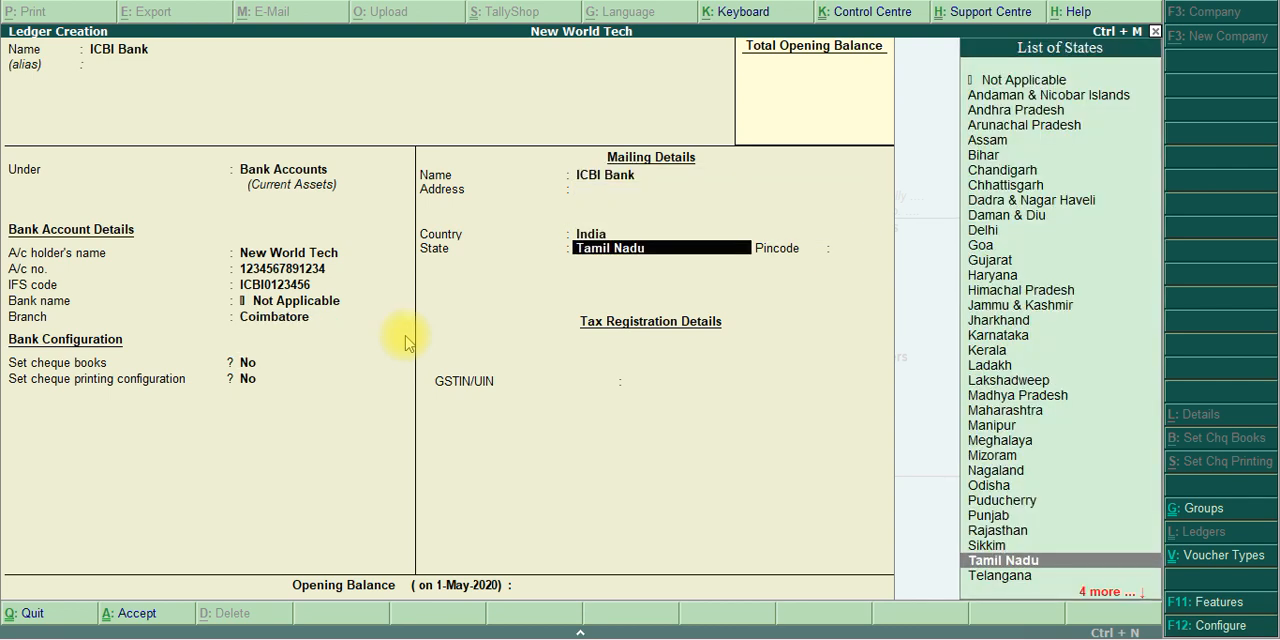
pyautogui.press('Return')
pyautogui.press('Return')
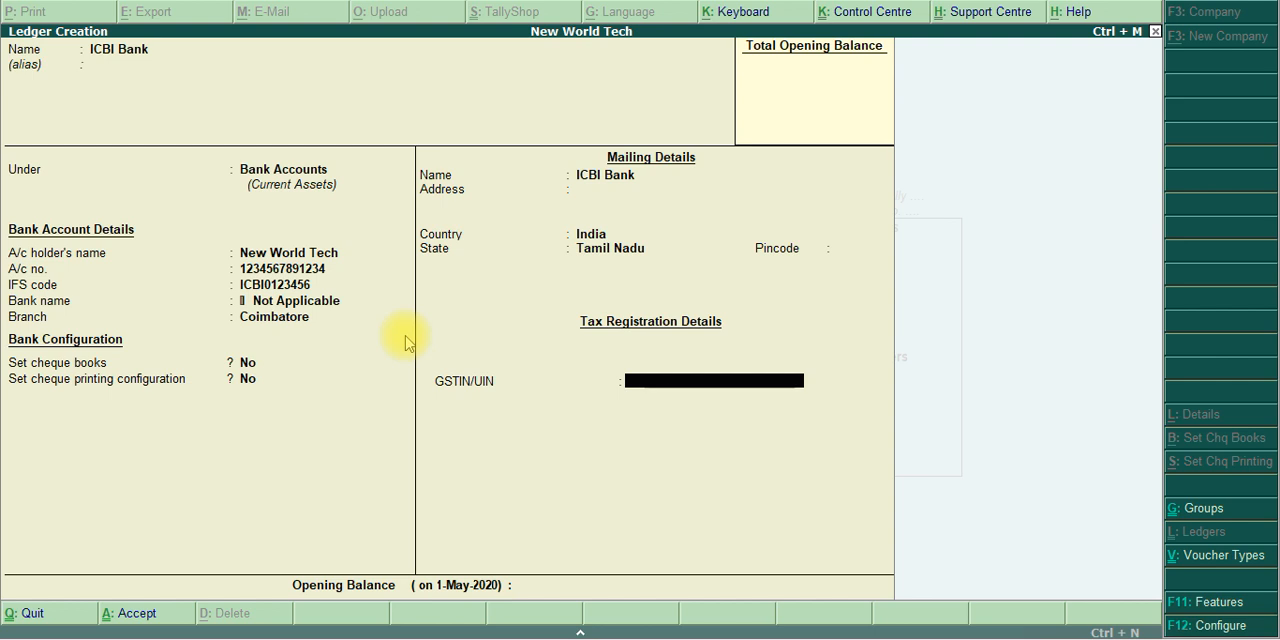
# Enter the GSTIN/UIN in the tax registration details of ICBI Bank
pyautogui.write('#')
pyautogui.press('BackSpace')
pyautogui.write('33ASDF')
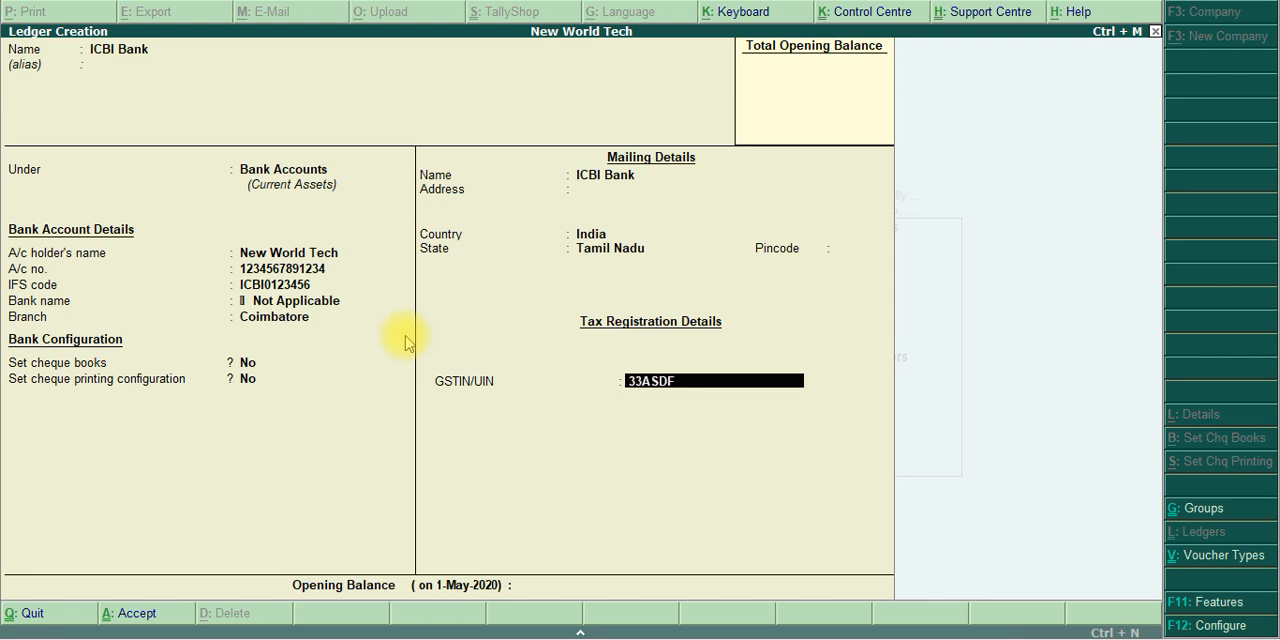
pyautogui.write('G1234D1ZA')
pyautogui.press('Return')
# Save the ICBI Bank ledger without an opening balance
pyautogui.press('Return')
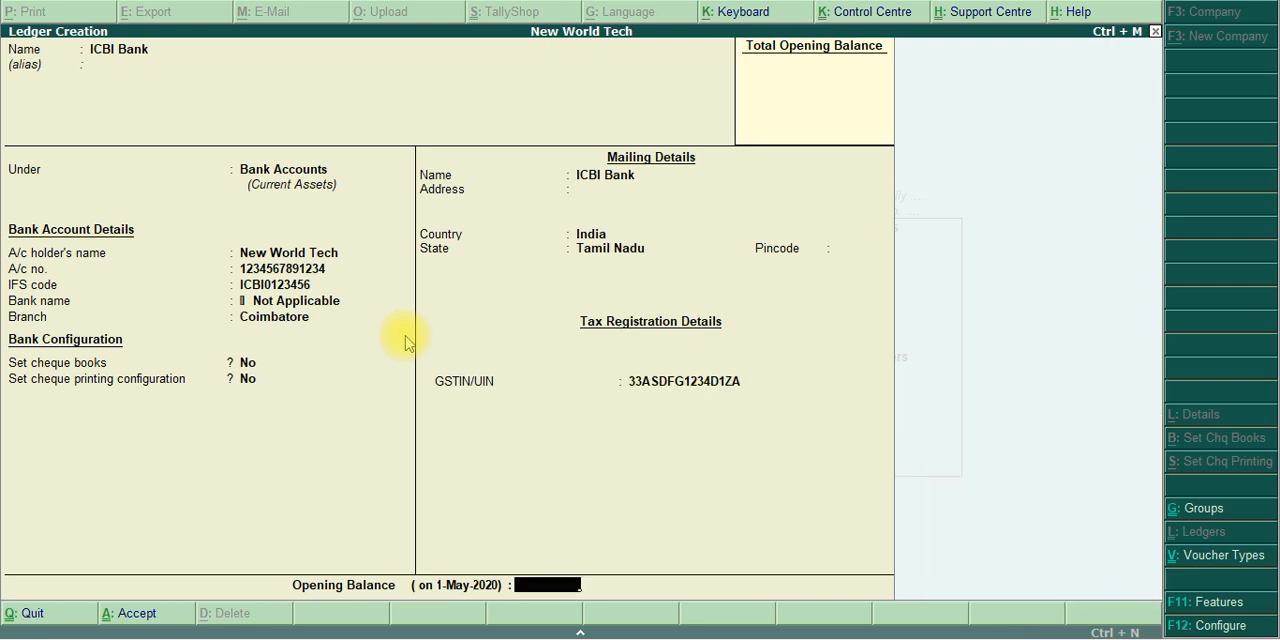
pyautogui.press('Return')
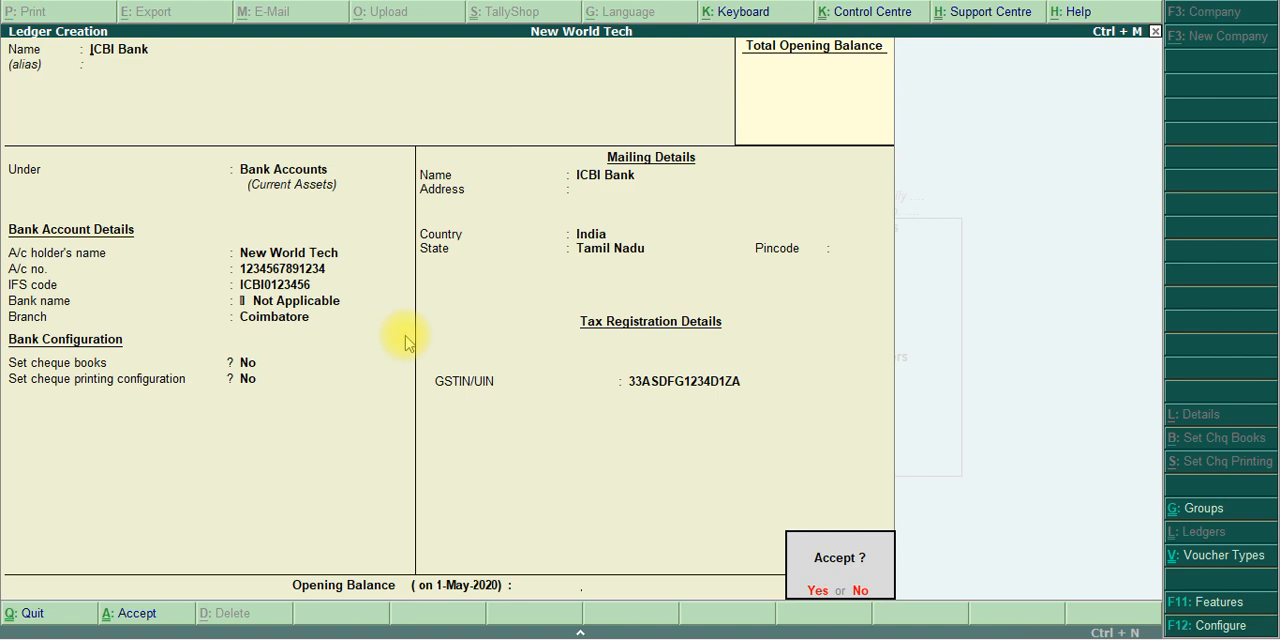
pyautogui.press('Return')
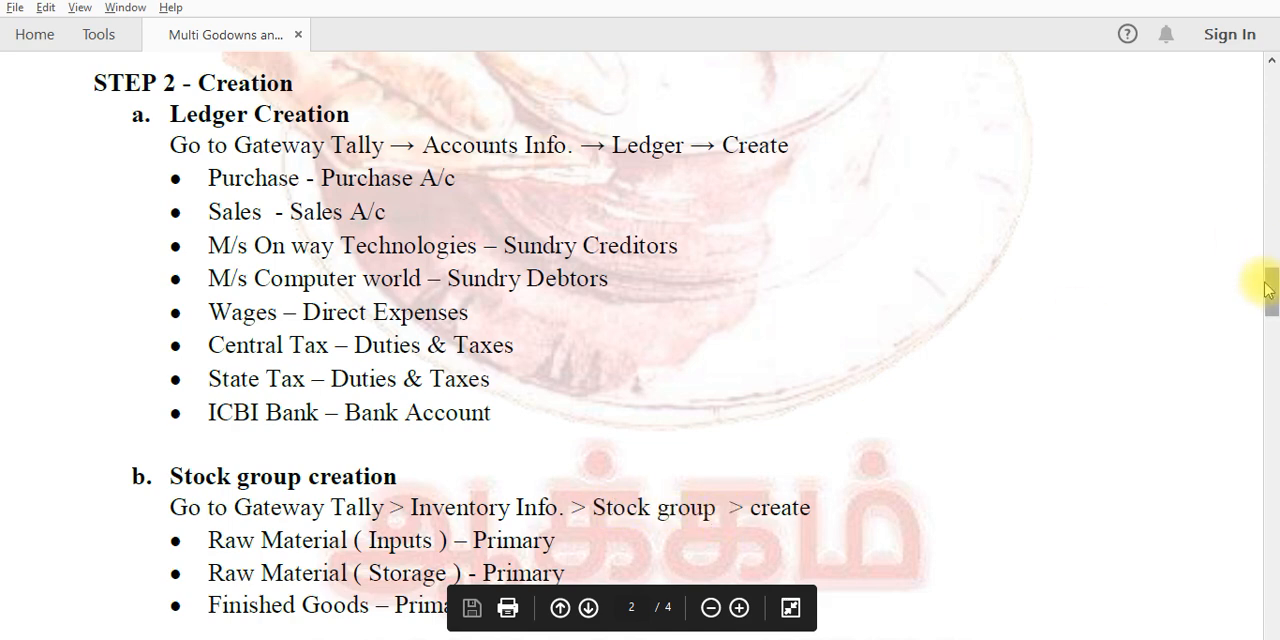
# Find the stock group creation section in the exercise PDF and copy the name Raw Material ( Inputs )
pyautogui.moveTo(1268, 289); pyautogui.dragTo(1268, 318)
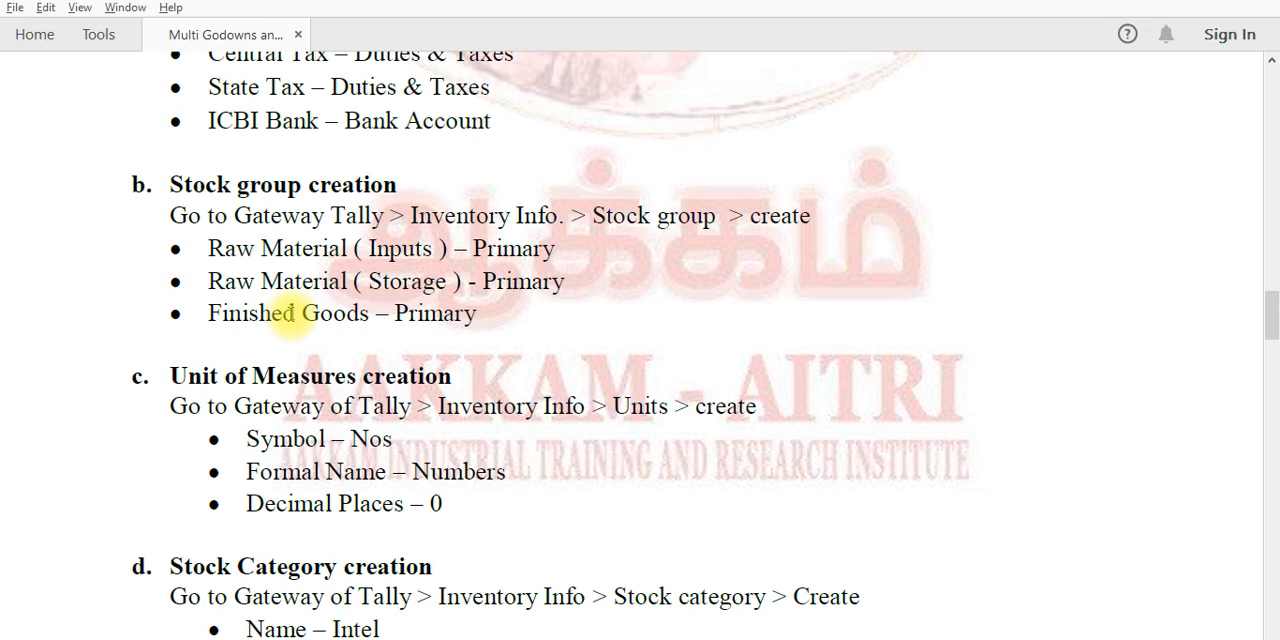
pyautogui.hotkey('alt', 'Tab')
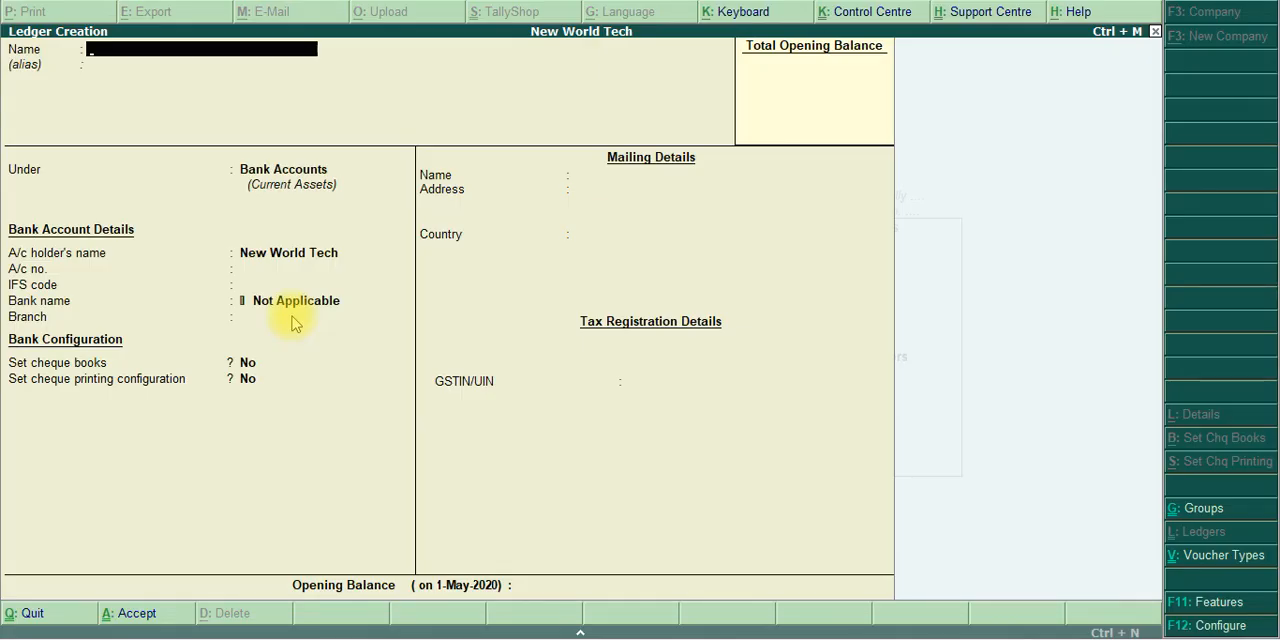
pyautogui.hotkey('alt', 'Tab')
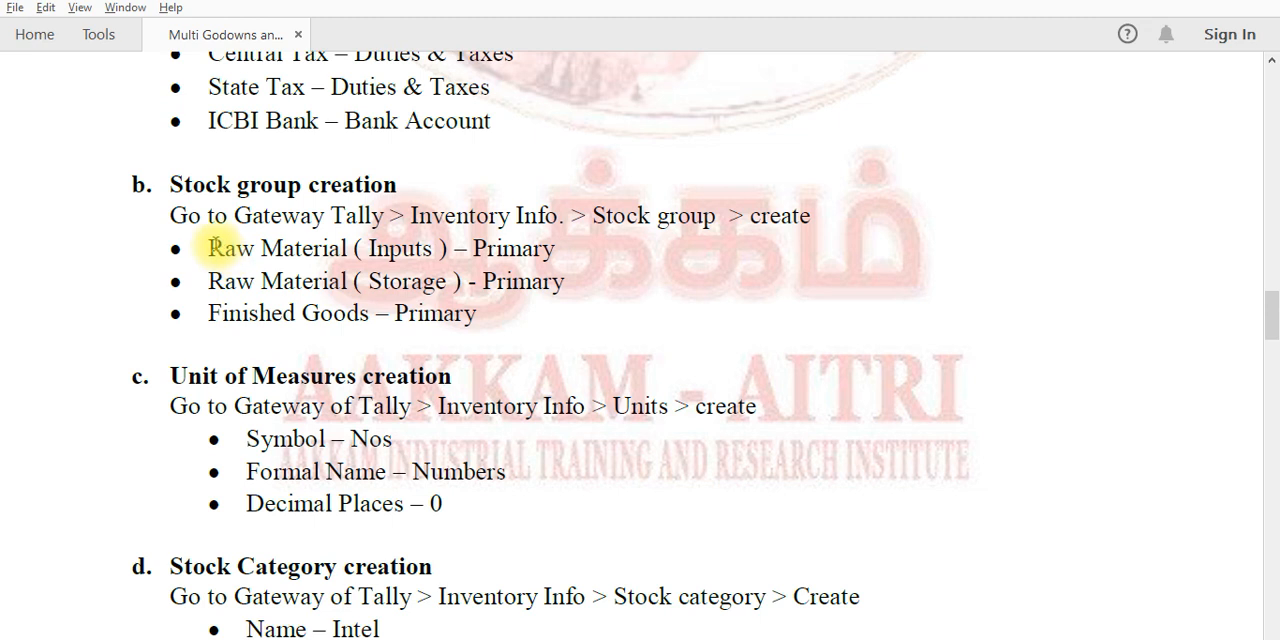
pyautogui.moveTo(211, 246); pyautogui.dragTo(450, 256)
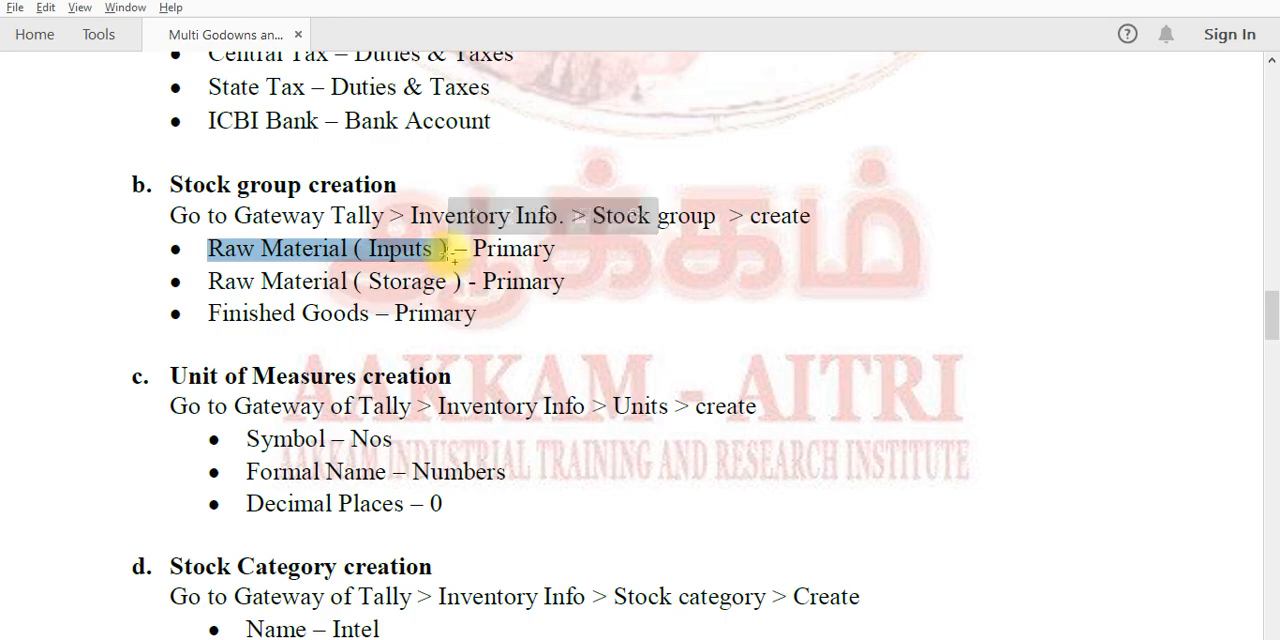
# Return to Tally.ERP 9, leave ledger creation and start creating a single stock group from the inventory masters
pyautogui.hotkey('alt', 'Tab')
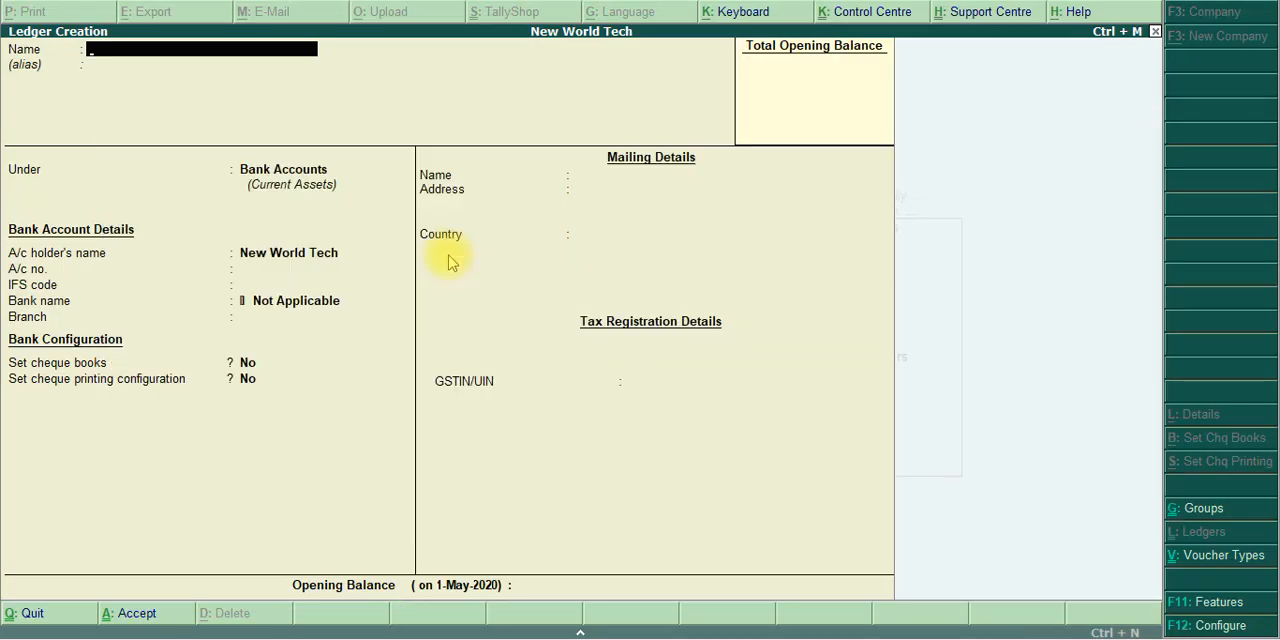
pyautogui.press('Escape')
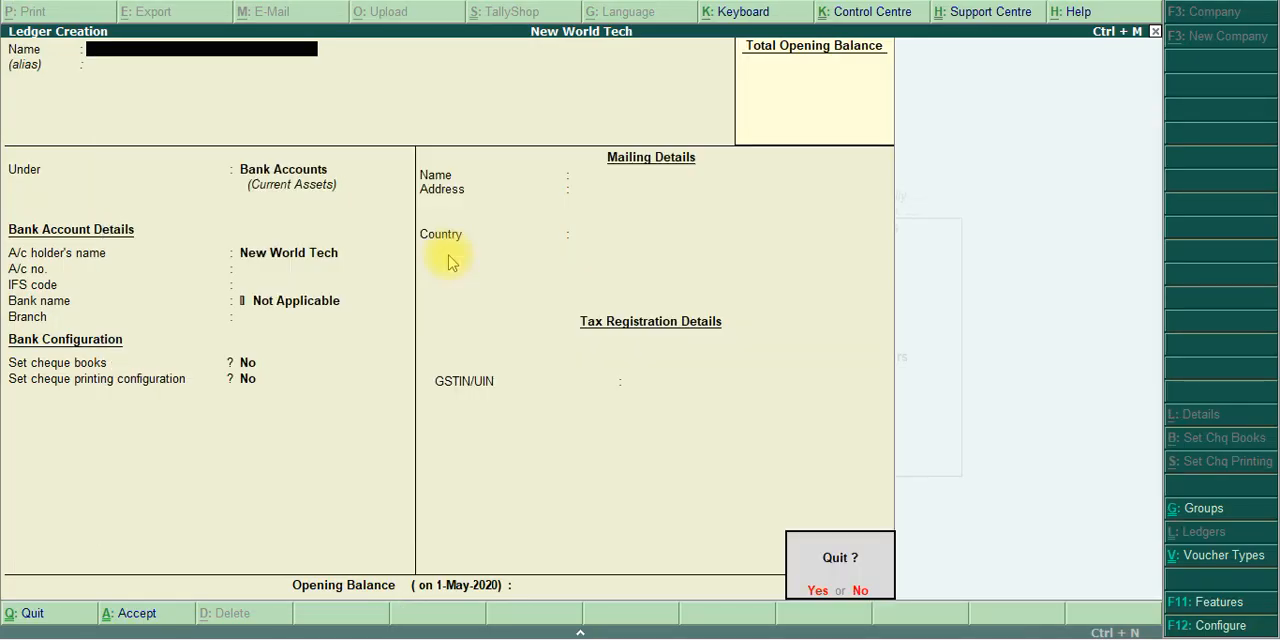
pyautogui.press('Return')
pyautogui.press('Escape')
pyautogui.press('Escape')
pyautogui.press('v')
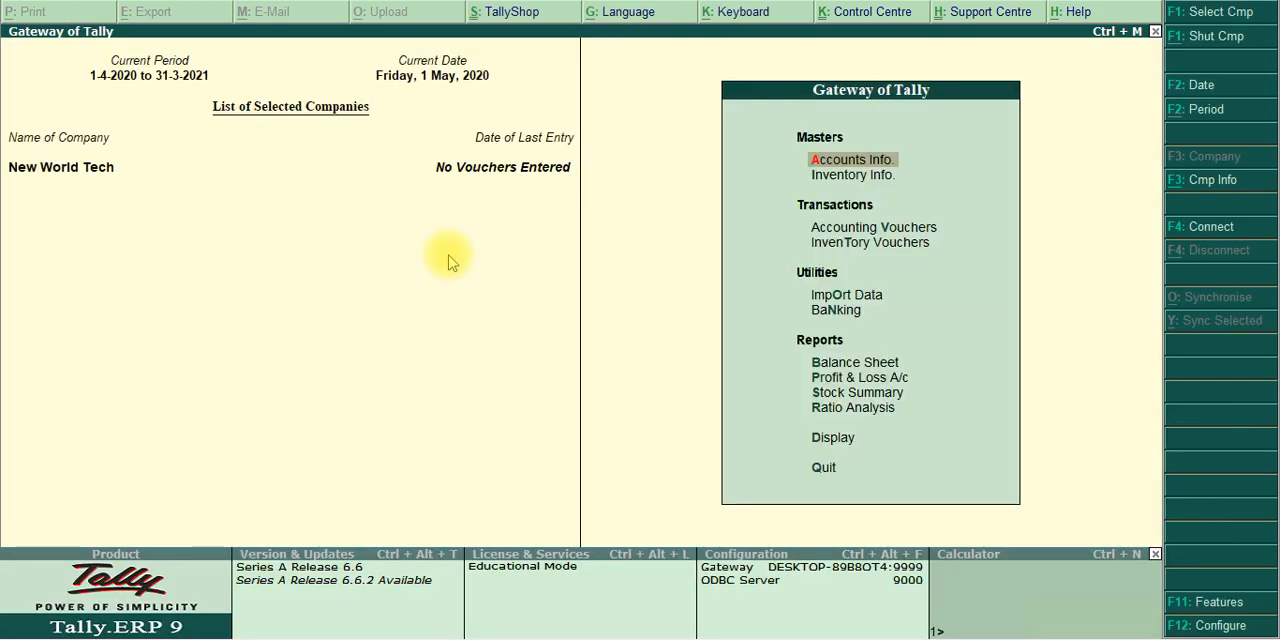
pyautogui.press('Down')
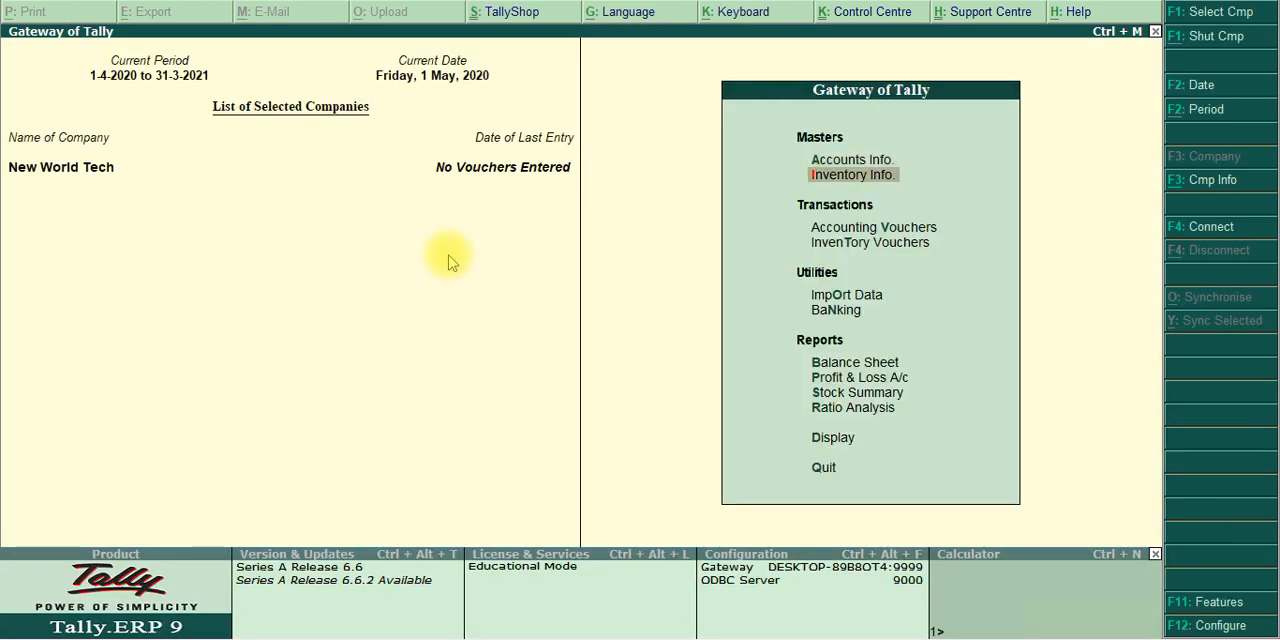
pyautogui.press('Return')
pyautogui.press('Down')
pyautogui.press('Down')
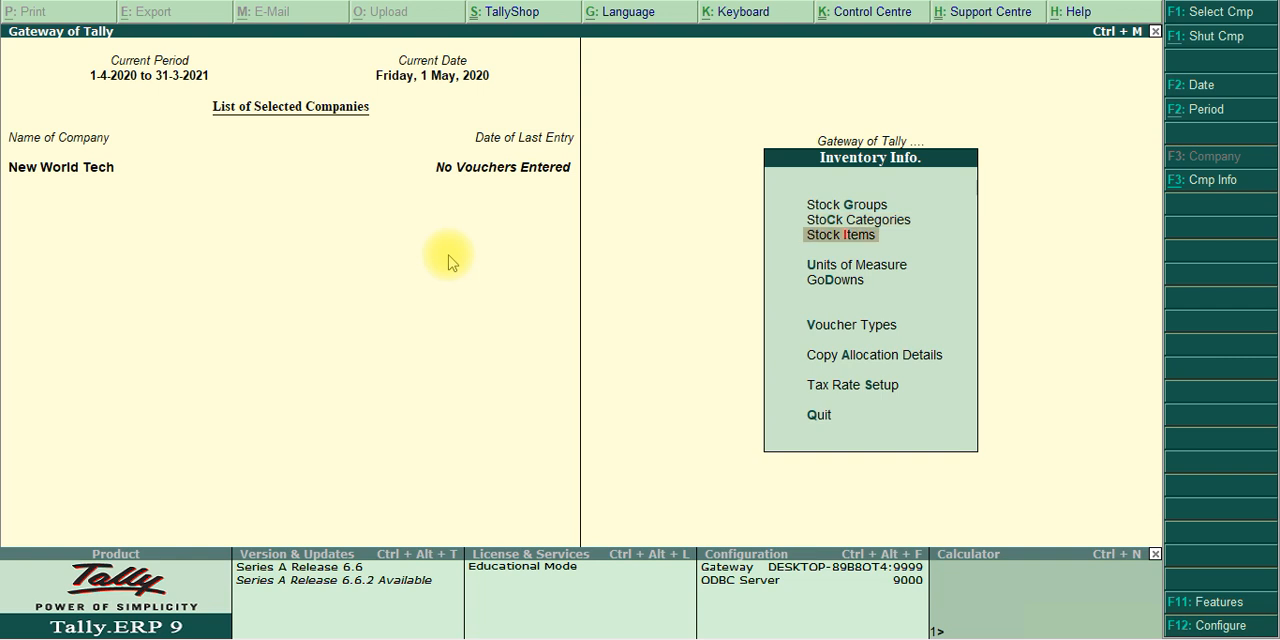
pyautogui.press('Up')
pyautogui.press('Up')
pyautogui.press('Return')
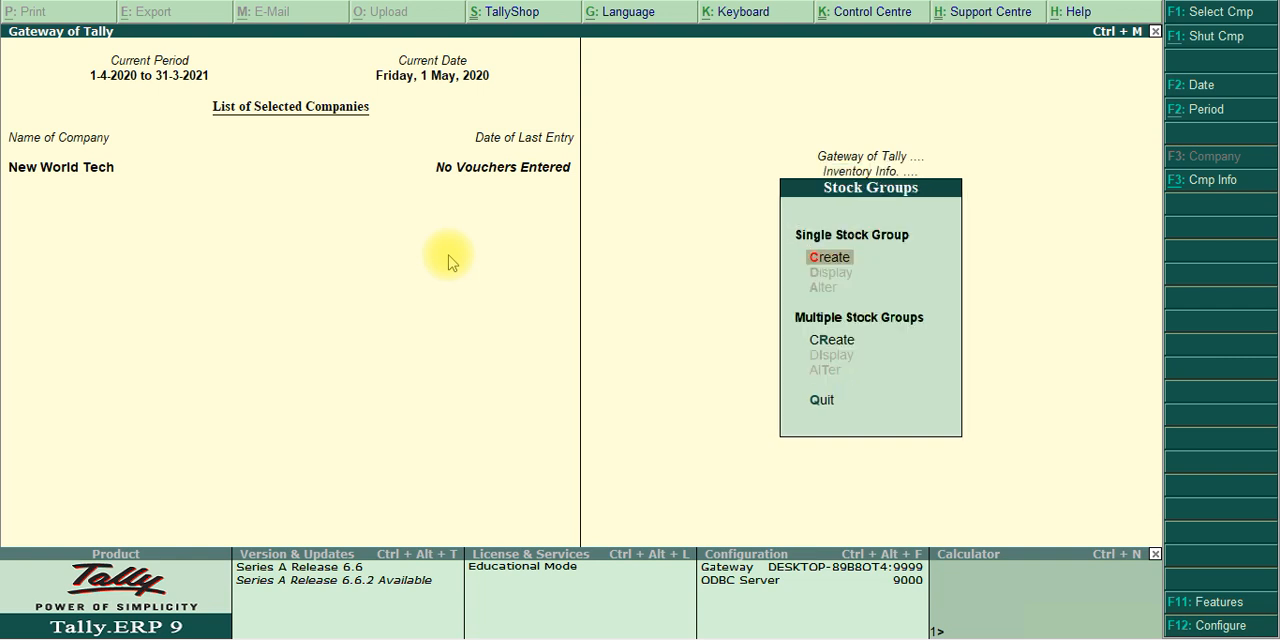
pyautogui.press('Return')
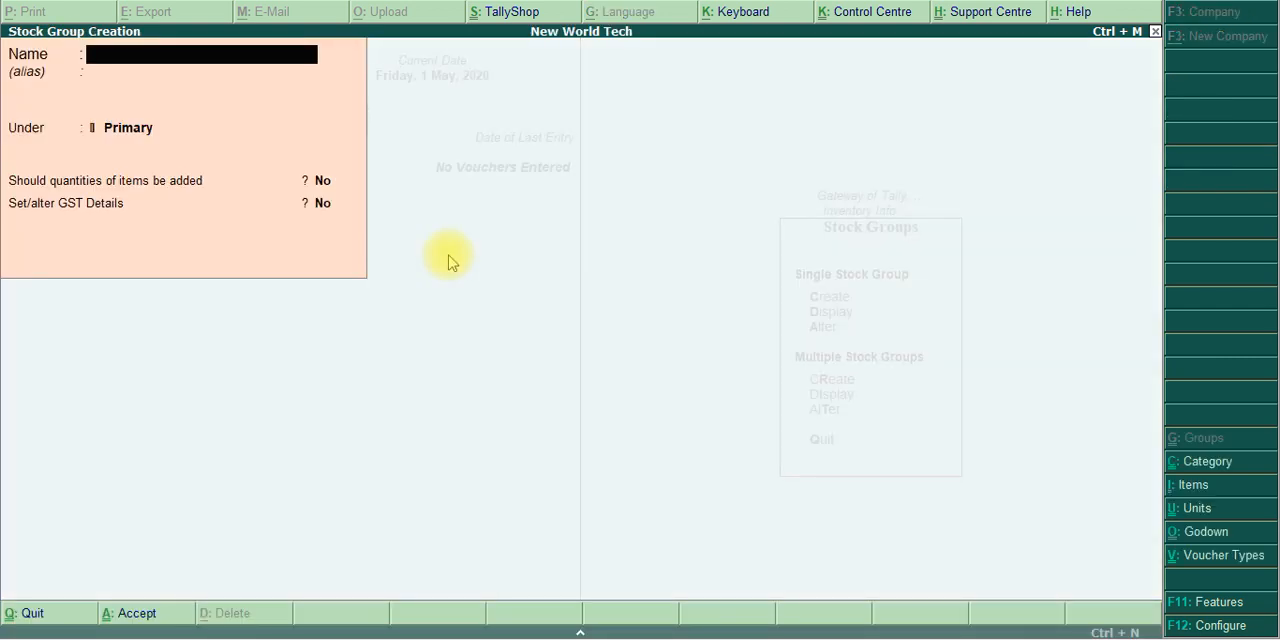
# Name the stock group Raw Material ( Inputs ) under Primary, without an alias and without adding item quantities
pyautogui.write('Raw Material ( Inputs )')
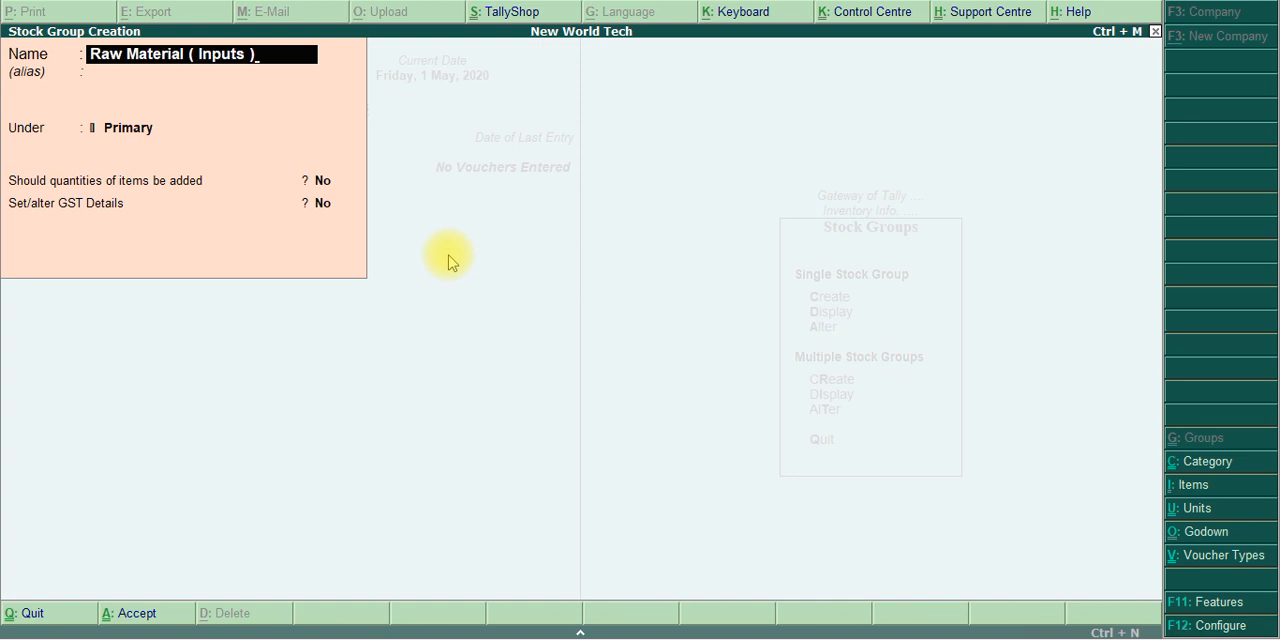
pyautogui.press('Return')
pyautogui.press('Return')
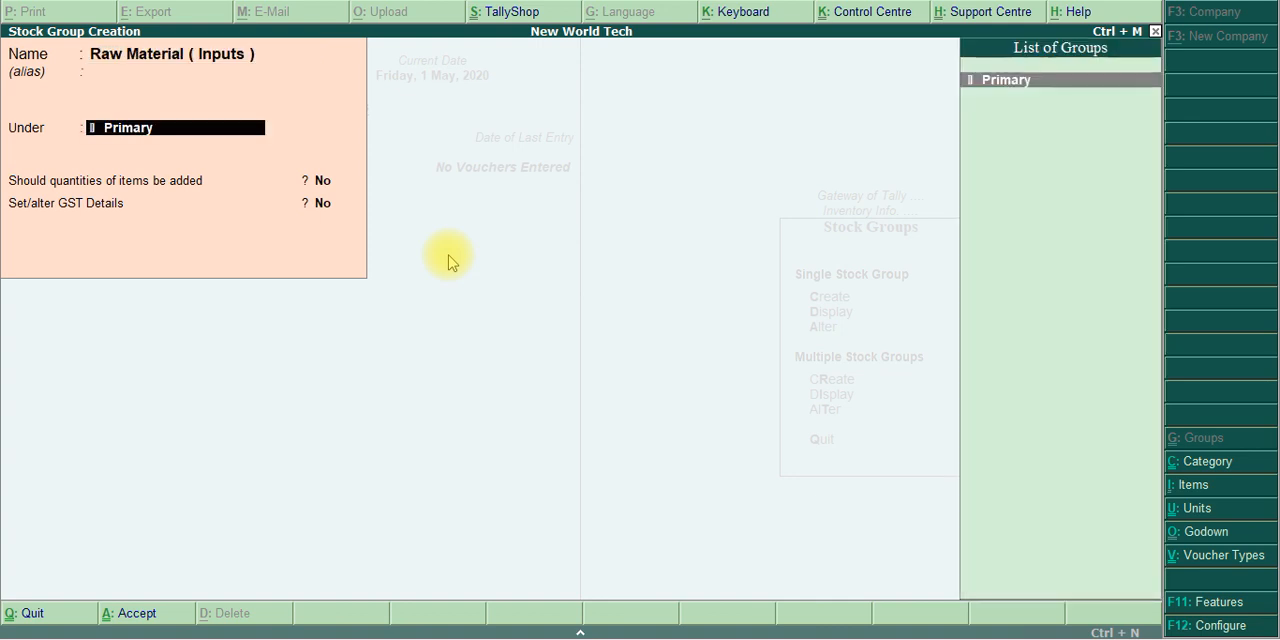
pyautogui.press('Return')
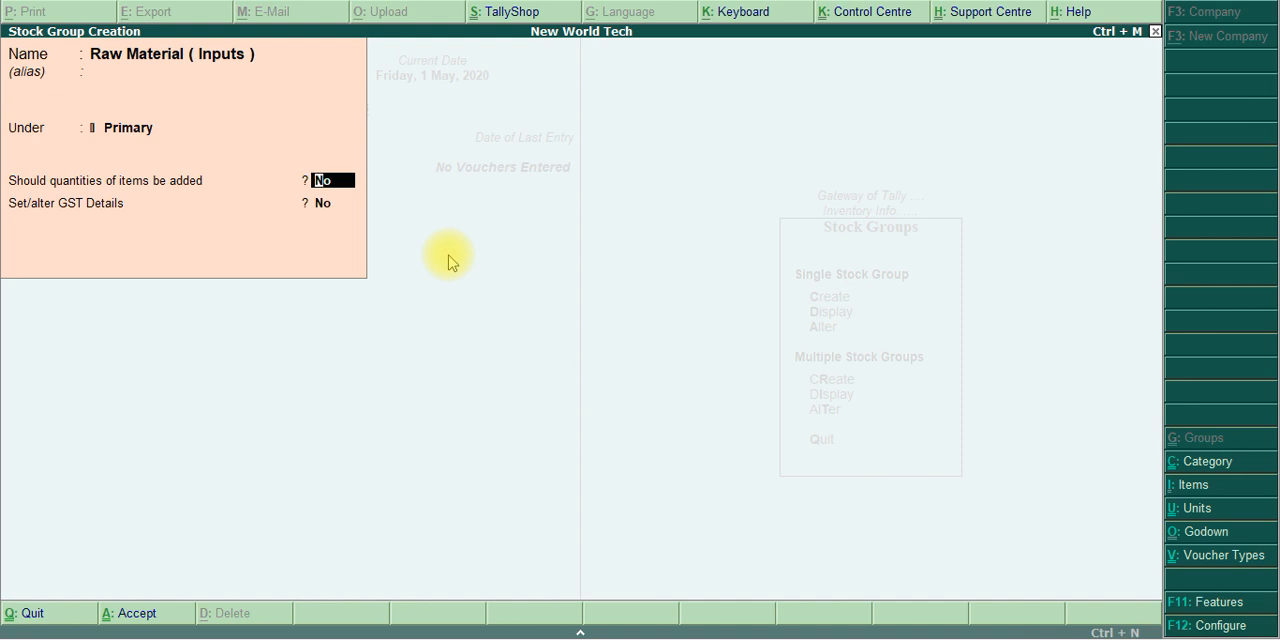
pyautogui.press('Return')
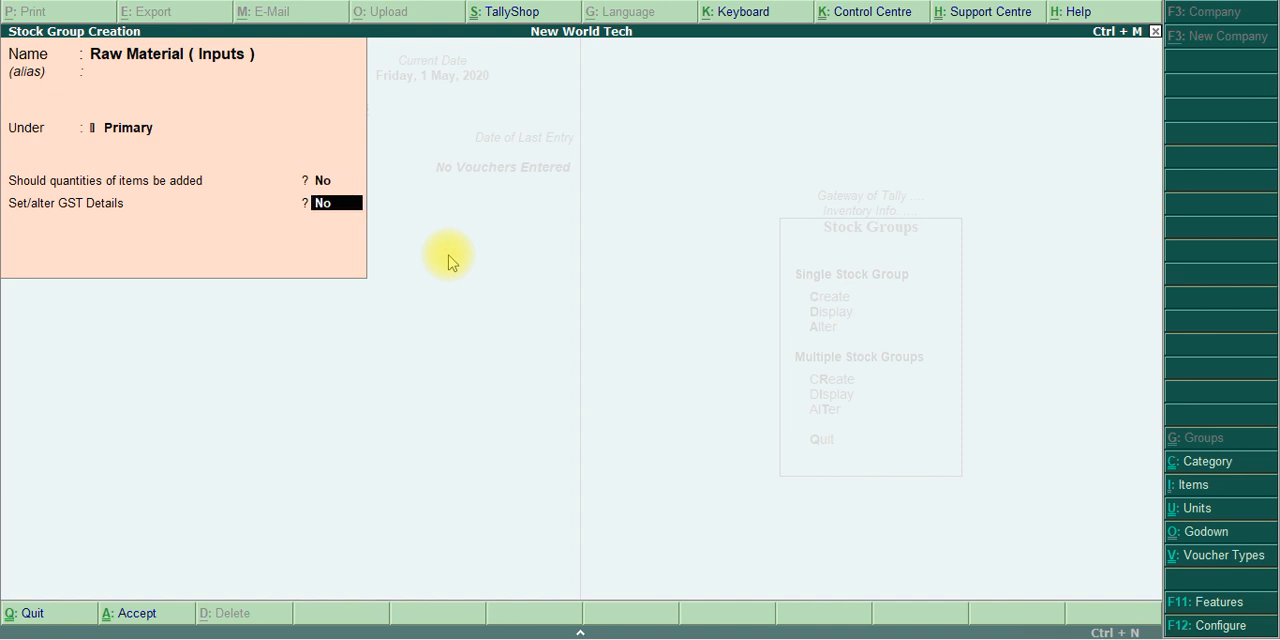
# Enable GST details for the Raw Material ( Inputs ) stock group and open the configuration of its GST details
pyautogui.write('y')
pyautogui.press('Return')
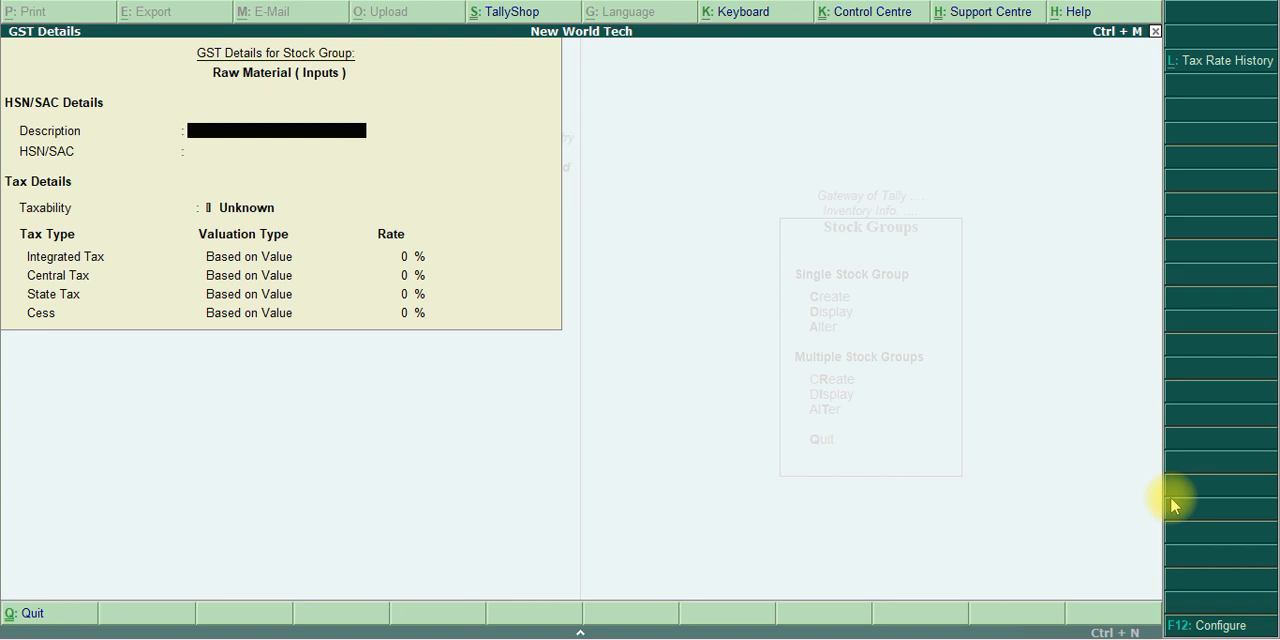
pyautogui.press('F12')
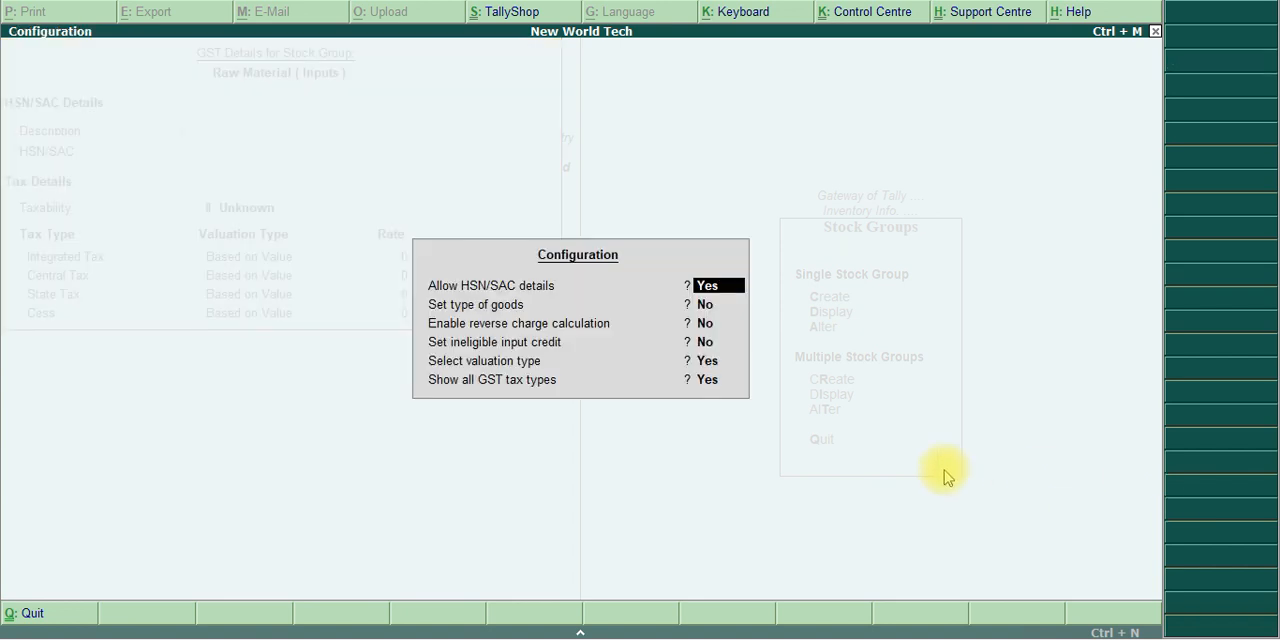
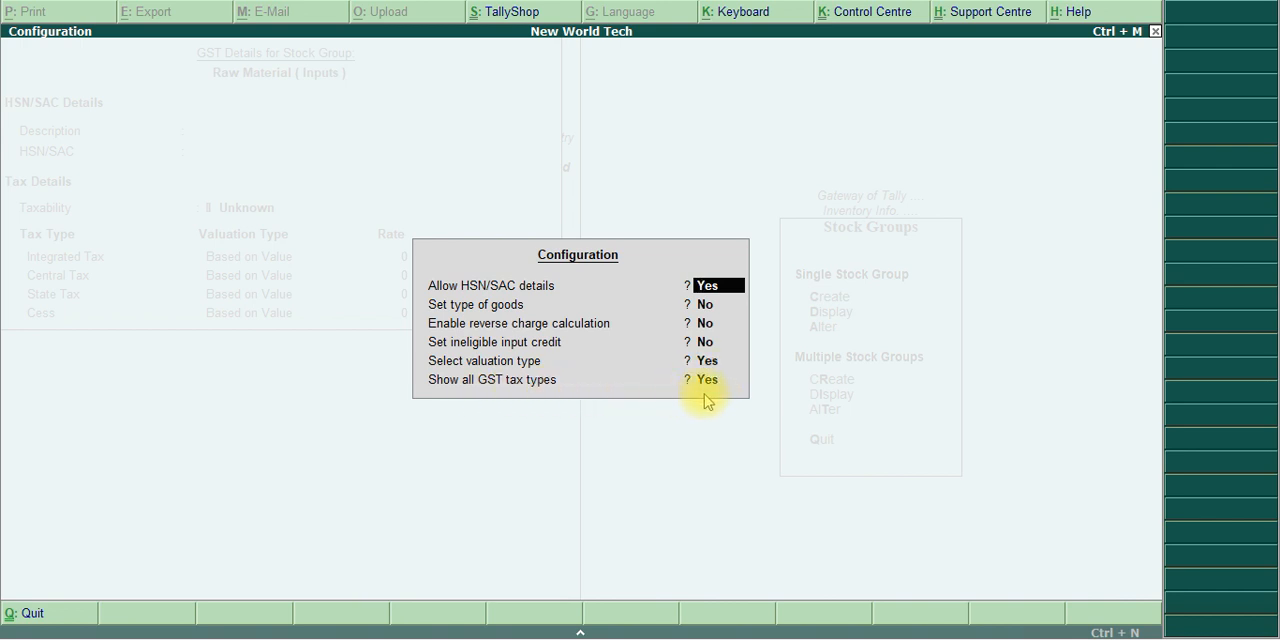
# Accept the GST details configuration with HSN/SAC details, valuation type and all GST tax types set to Yes and the other options No
pyautogui.press('Return')
pyautogui.press('Return')
pyautogui.press('Return')
pyautogui.press('Return')
pyautogui.press('Return')
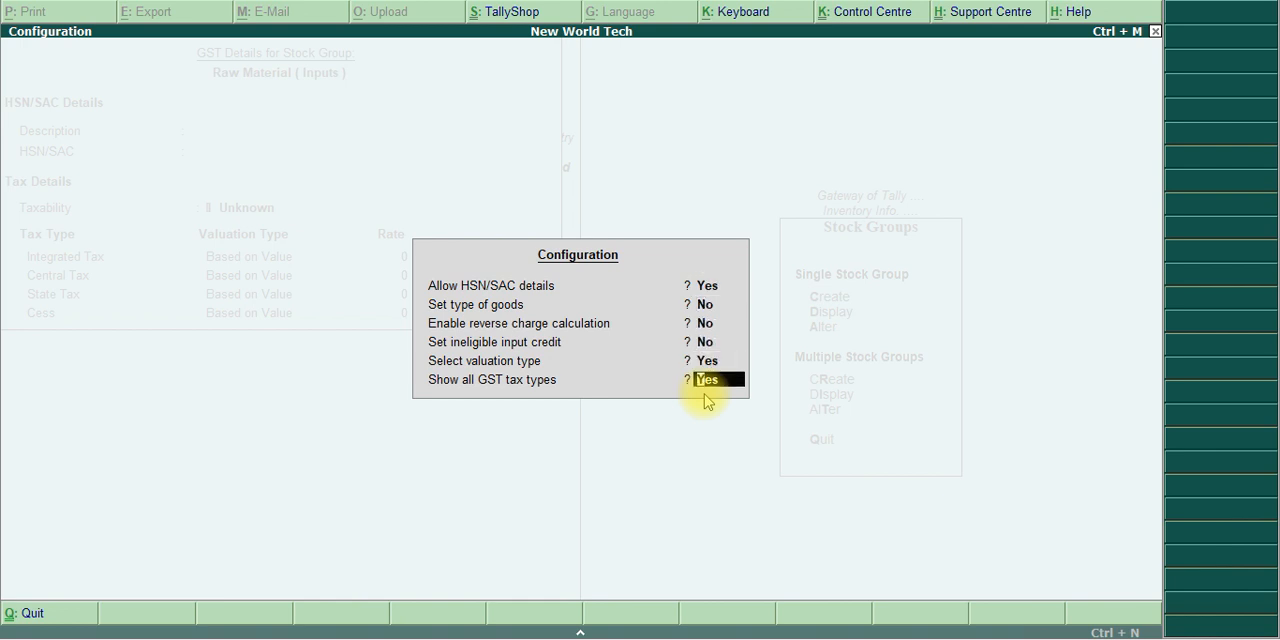
pyautogui.press('Return')
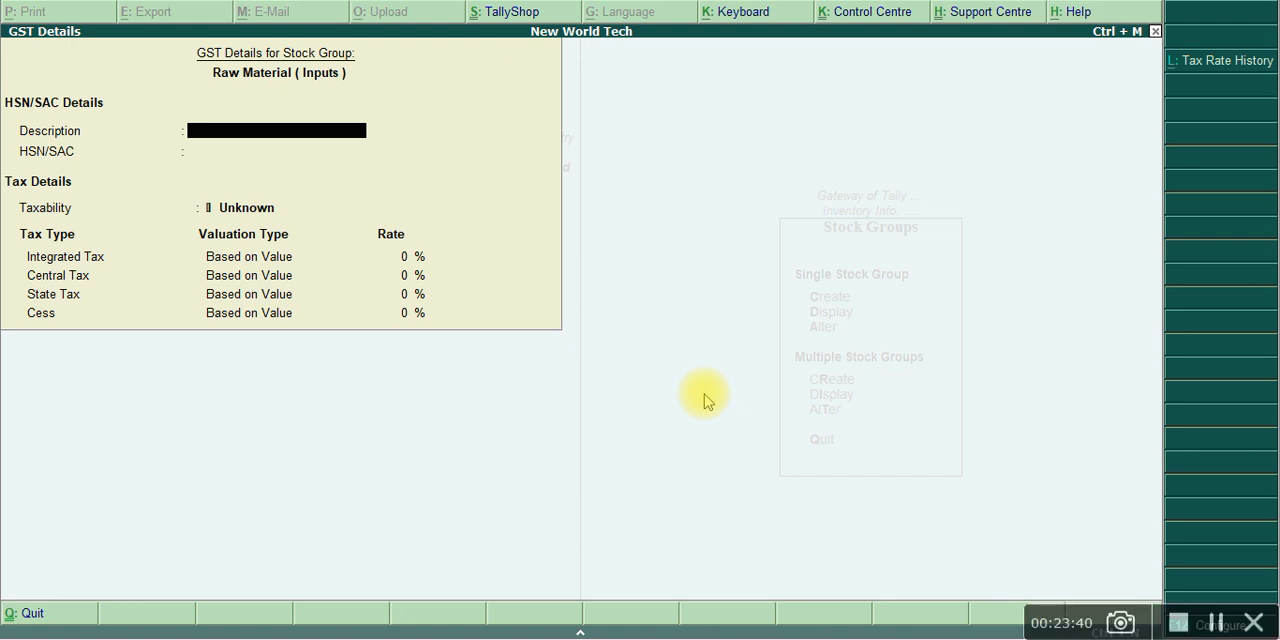
# Copy the description Keyboard and other Input devices. from the exercise PDF into the GST details of Raw Material ( Inputs ) in Tally.ERP 9
pyautogui.hotkey('alt', 'Tab')
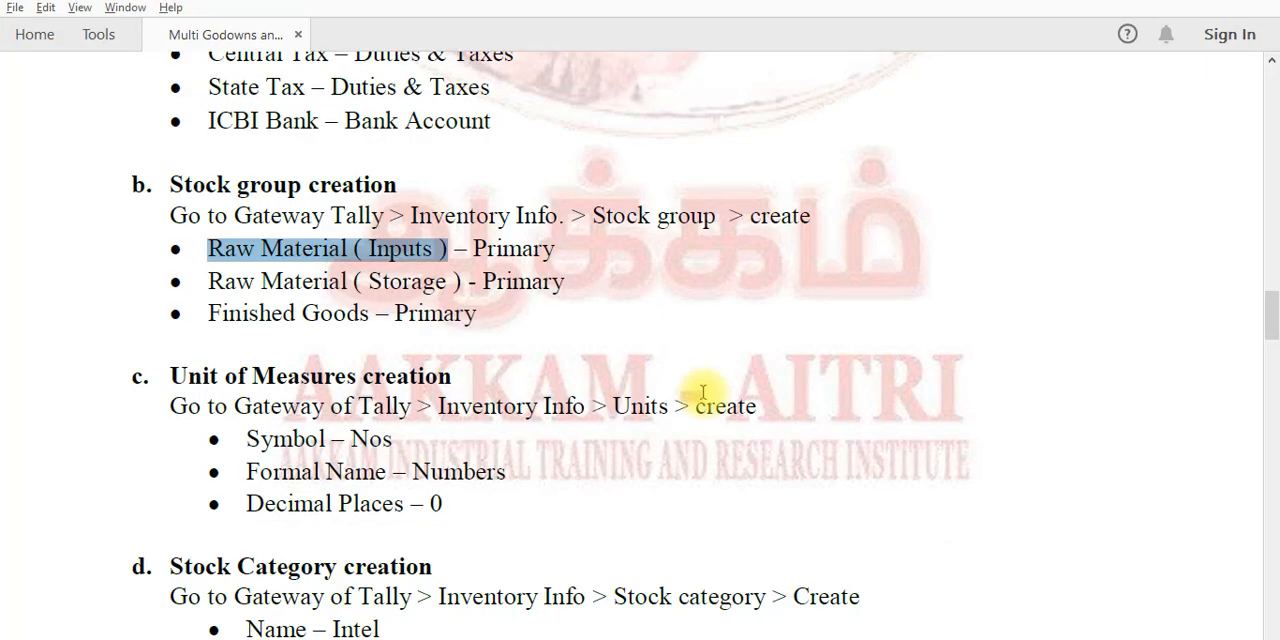
pyautogui.scroll(20, 703, 391)
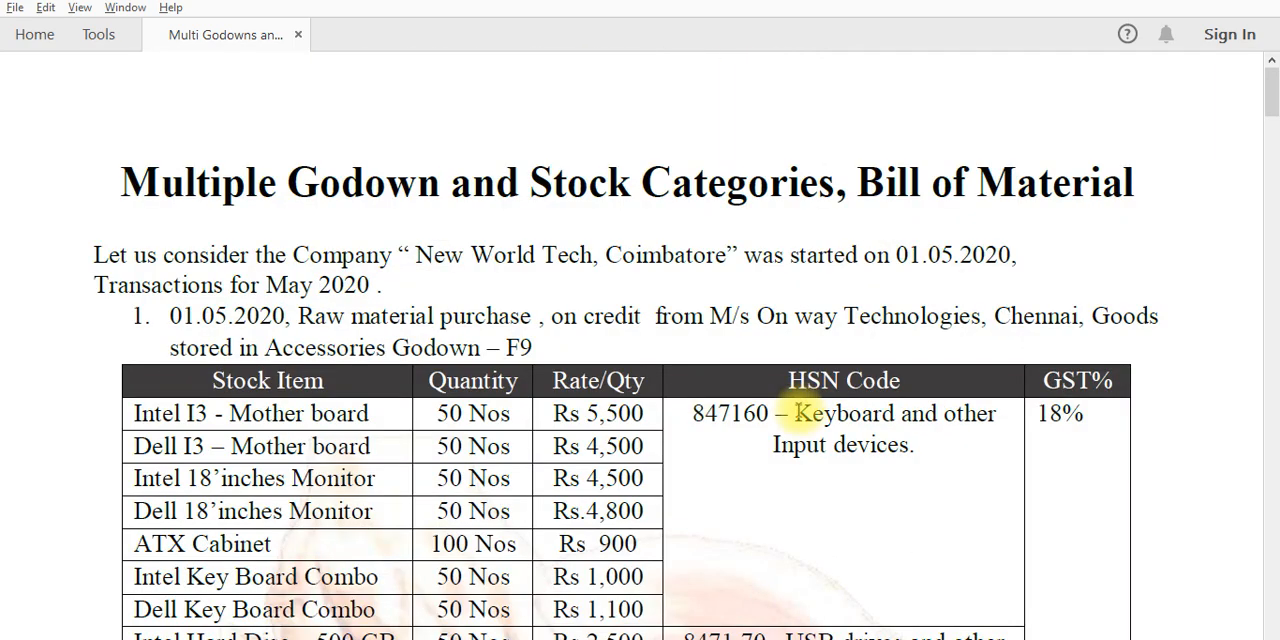
pyautogui.moveTo(797, 411); pyautogui.dragTo(912, 456)
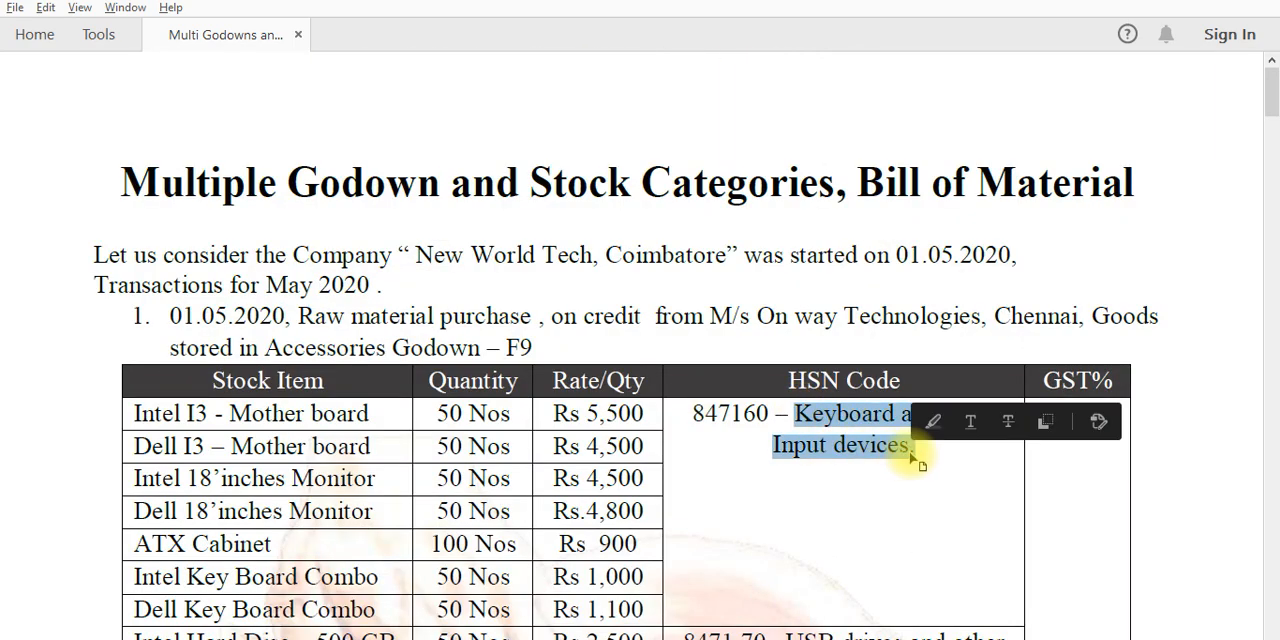
pyautogui.hotkey('alt', 'Tab')
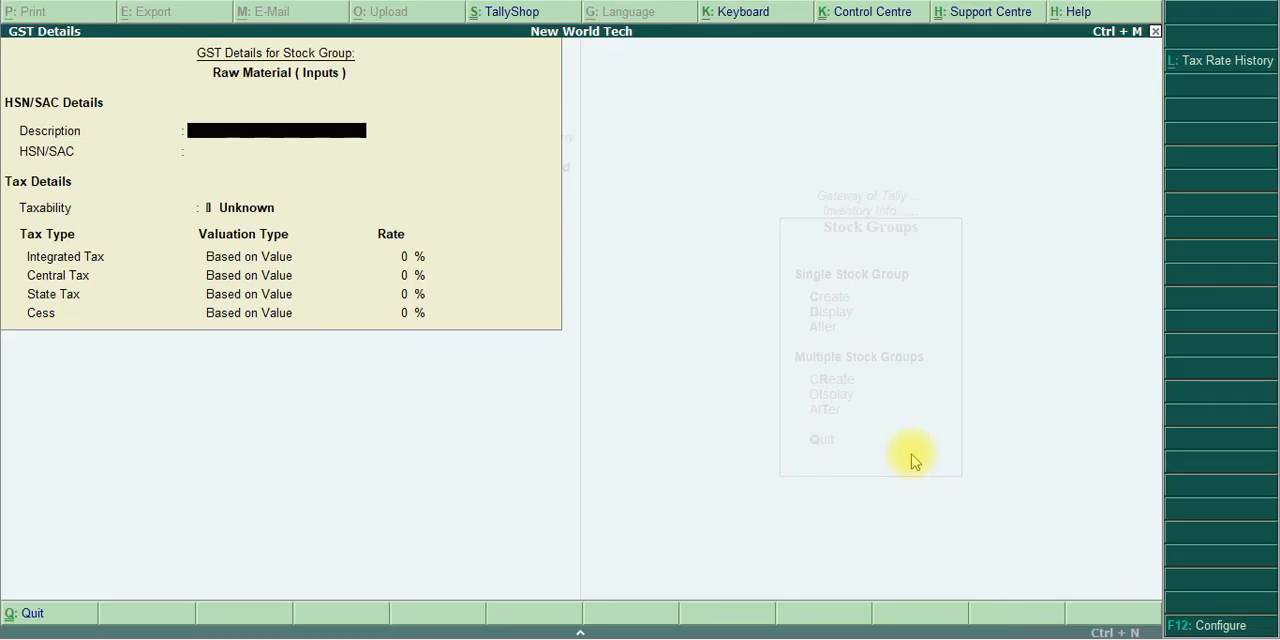
pyautogui.hotkey('ctrl', 'alt', 'v')
# Copy the HSN code 847160 from the exercise PDF into the HSN/SAC details of Raw Material ( Inputs ) in Tally.ERP 9
pyautogui.hotkey('alt', 'Tab')
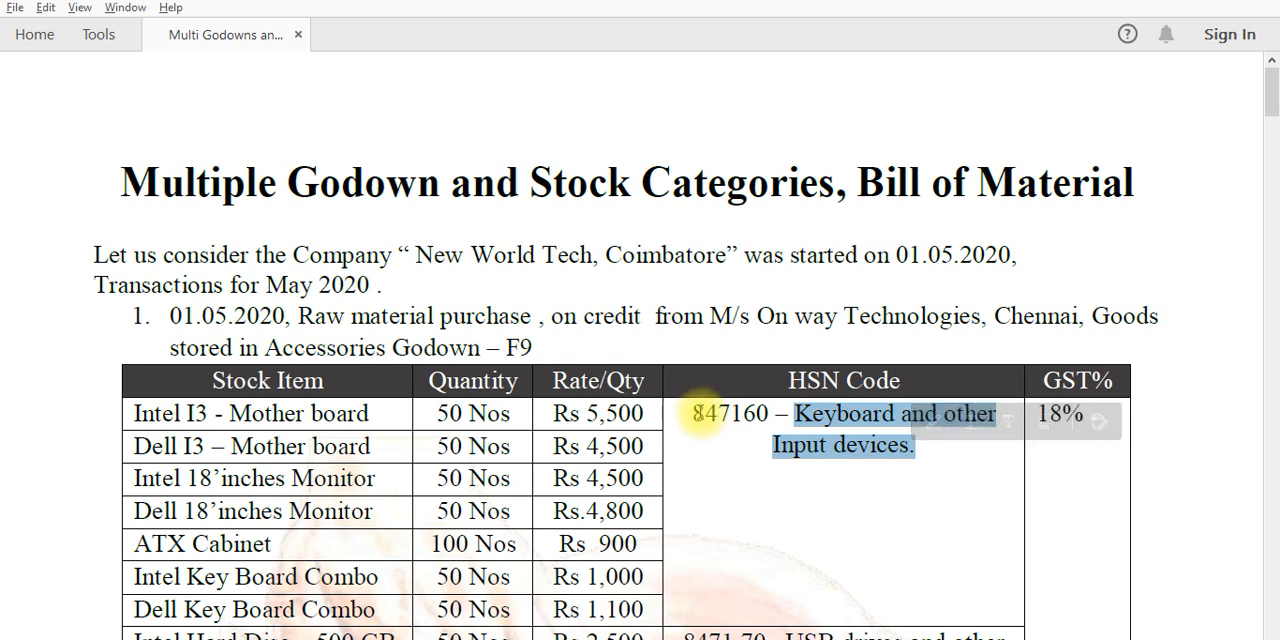
pyautogui.moveTo(694, 413); pyautogui.dragTo(772, 415)
pyautogui.hotkey('alt', 'Tab')
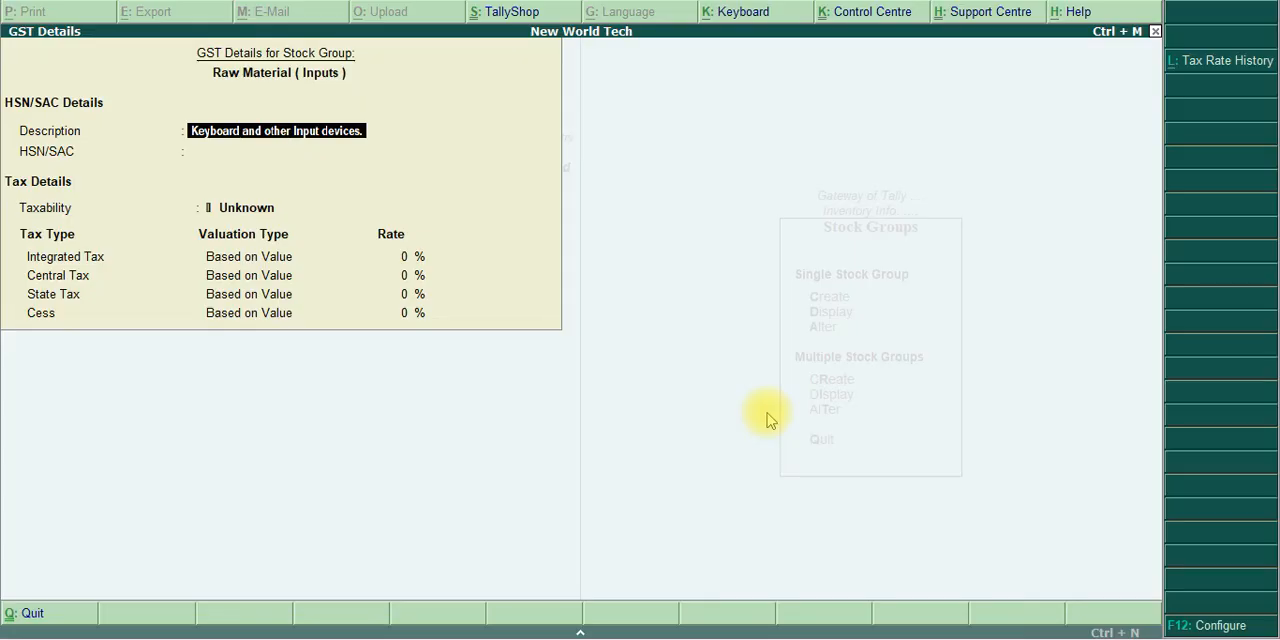
pyautogui.press('Return')
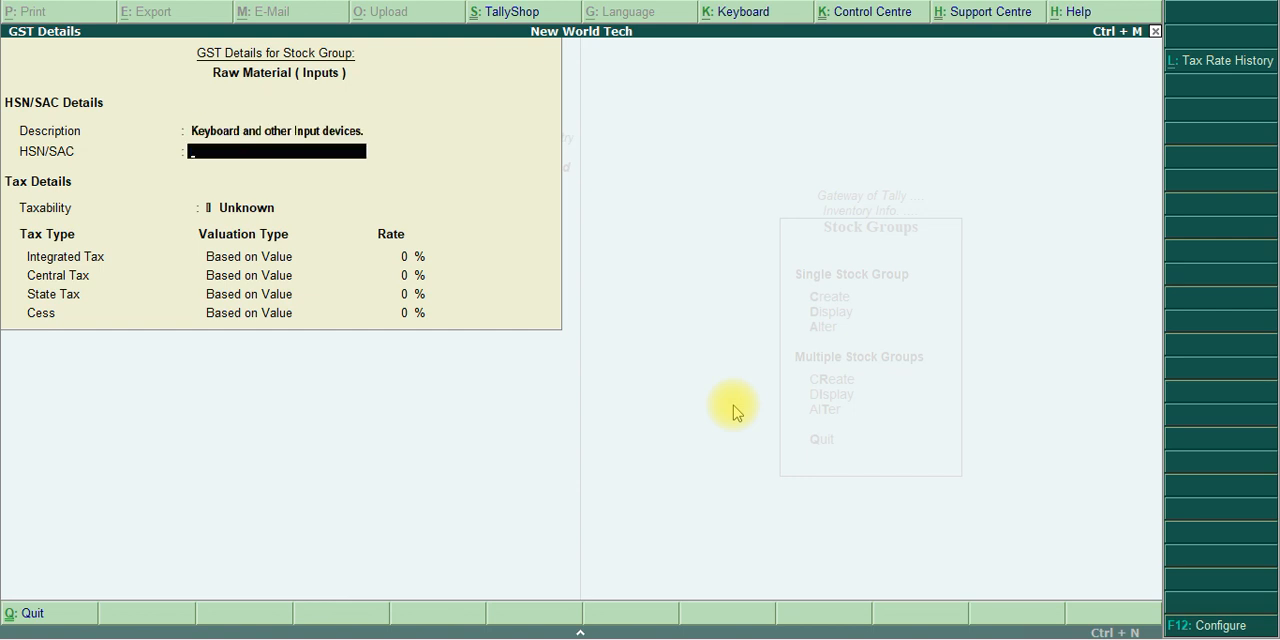
pyautogui.hotkey('ctrl', 'alt', 'v')
pyautogui.press('Return')
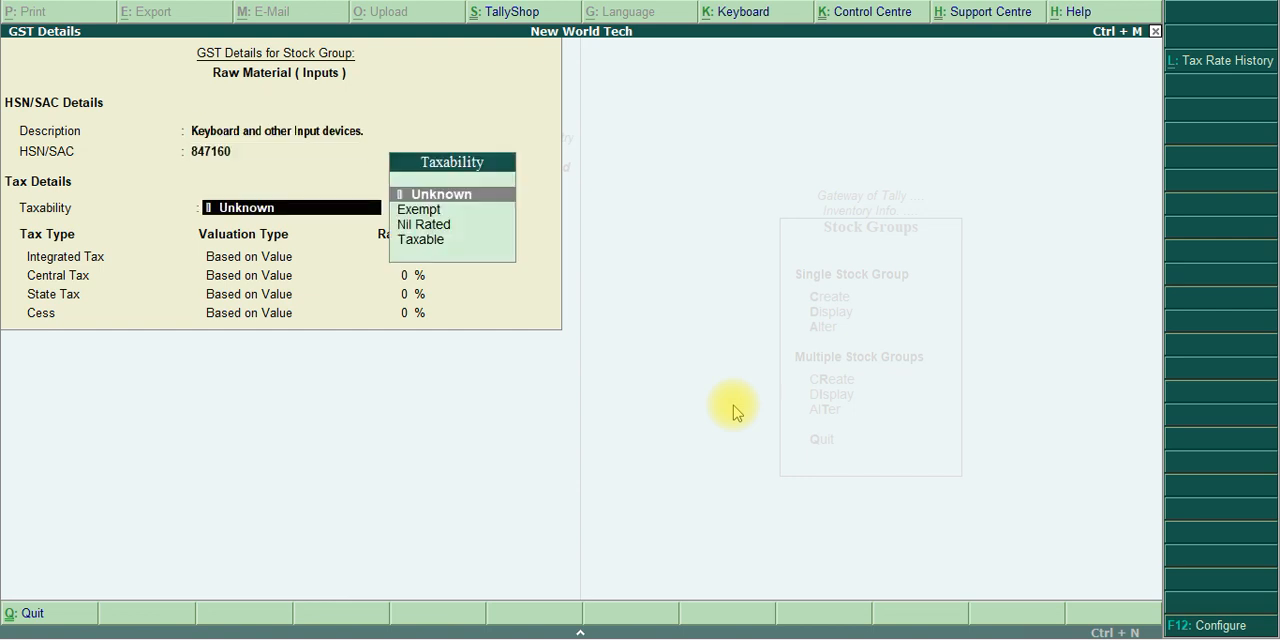
# Make Raw Material ( Inputs ) taxable with an integrated tax rate of 18% and save the stock group
pyautogui.press('Down')
pyautogui.press('Down')
pyautogui.press('Down')
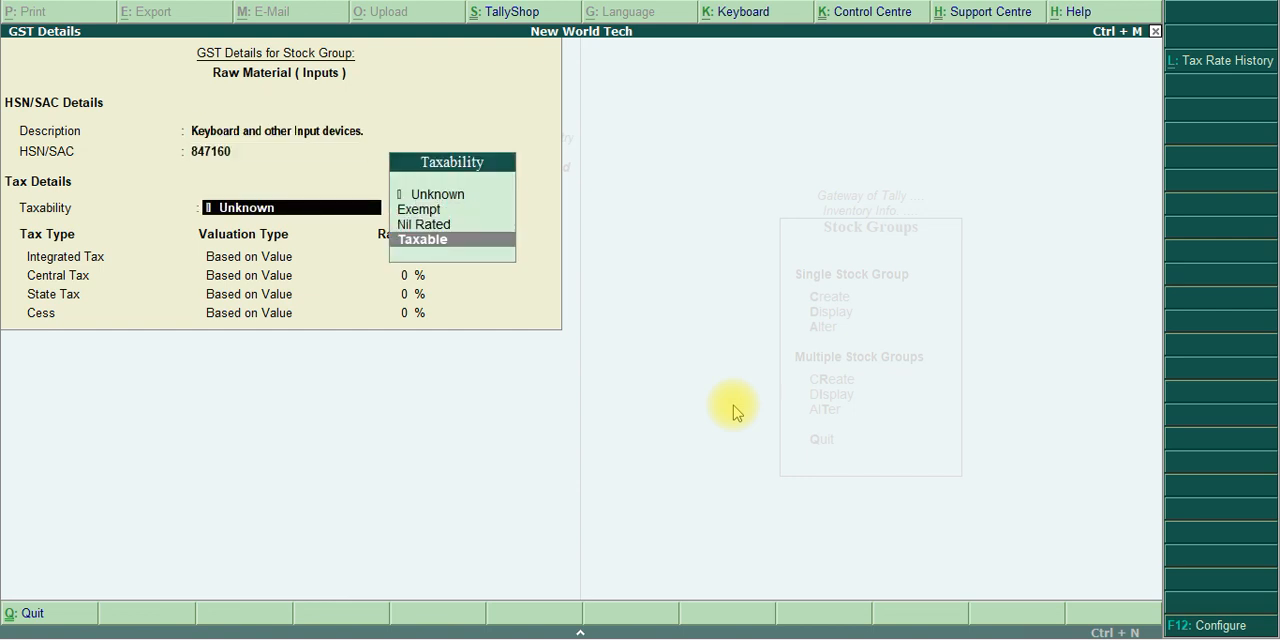
pyautogui.press('Return')
pyautogui.write('18')
pyautogui.press('Return')
pyautogui.press('Return')
pyautogui.press('Return')
pyautogui.press('Return')
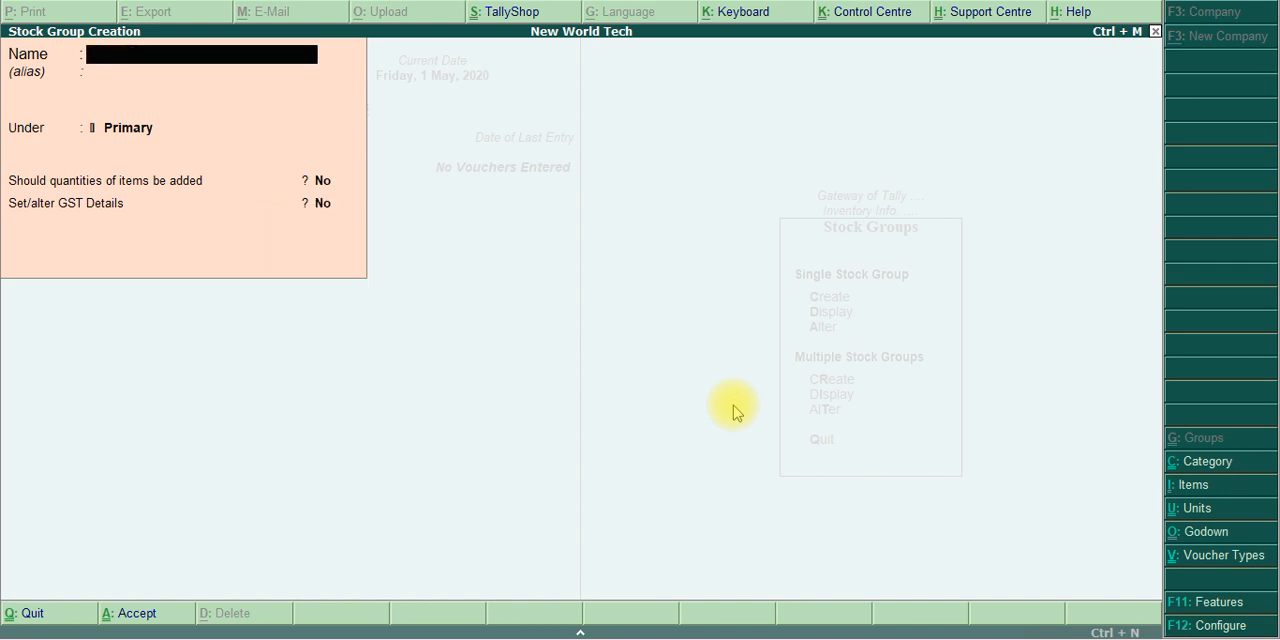
# Name the next stock group Raw Material (STORAGE) under Primary, without an alias and without adding item quantities
pyautogui.write('Rw')
pyautogui.press('BackSpace')
pyautogui.write('aw Material')
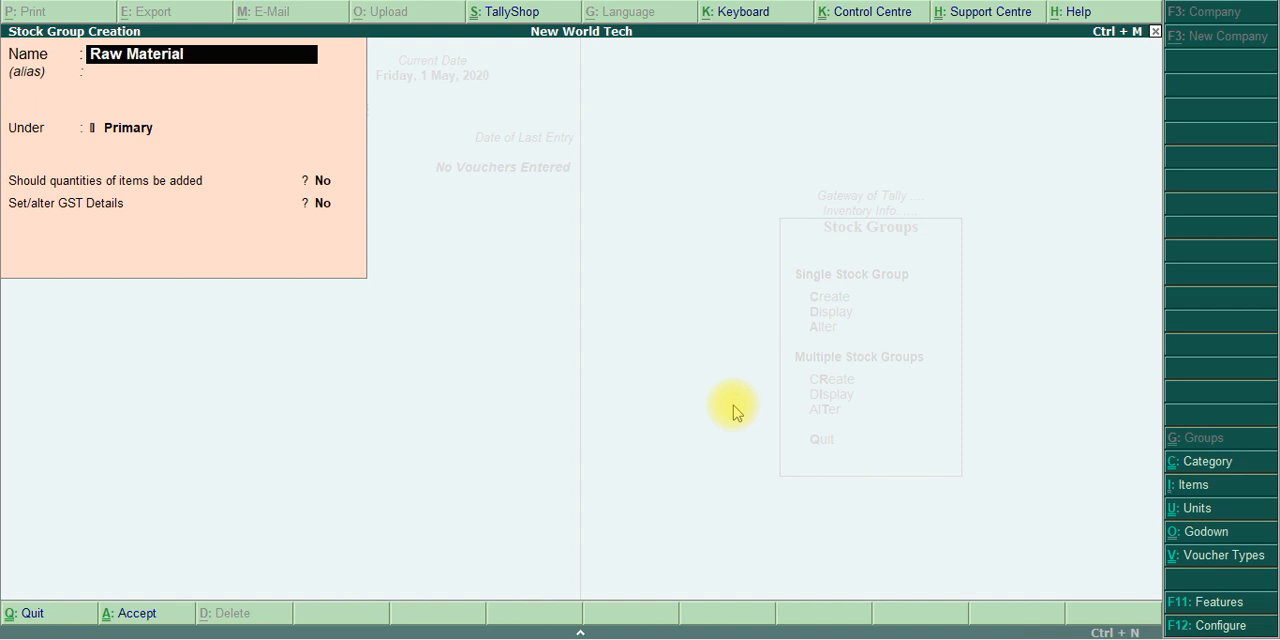
pyautogui.write(' (STORAGE')
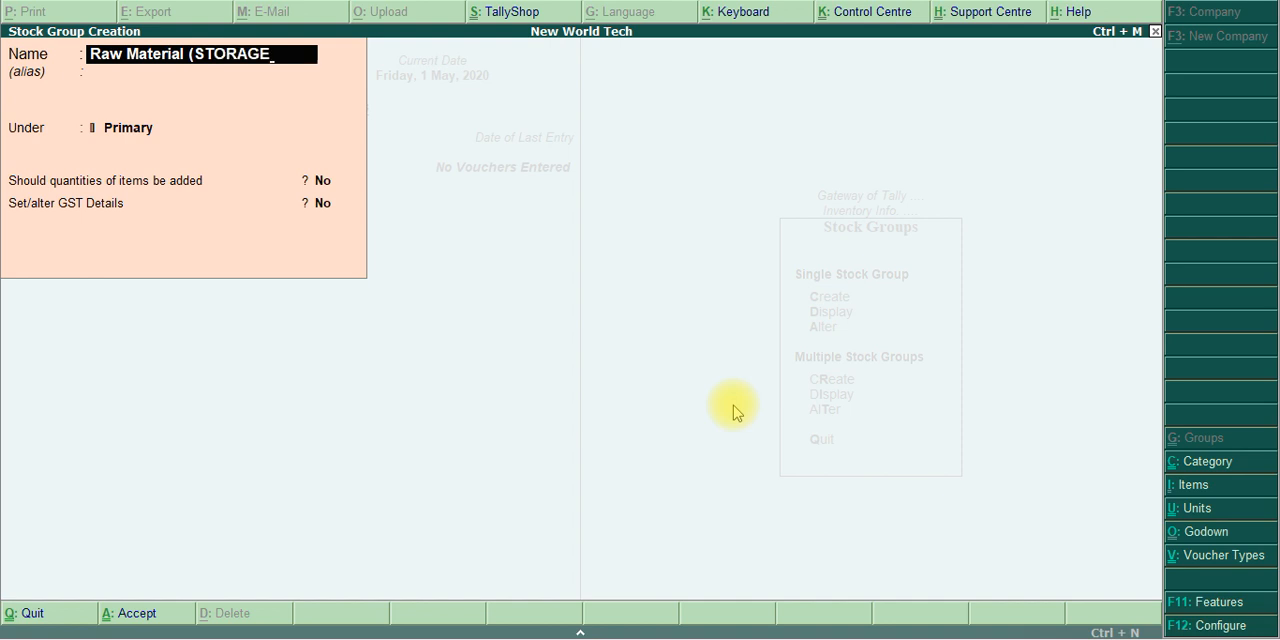
pyautogui.write(')')
pyautogui.press('Return')
pyautogui.press('Return')
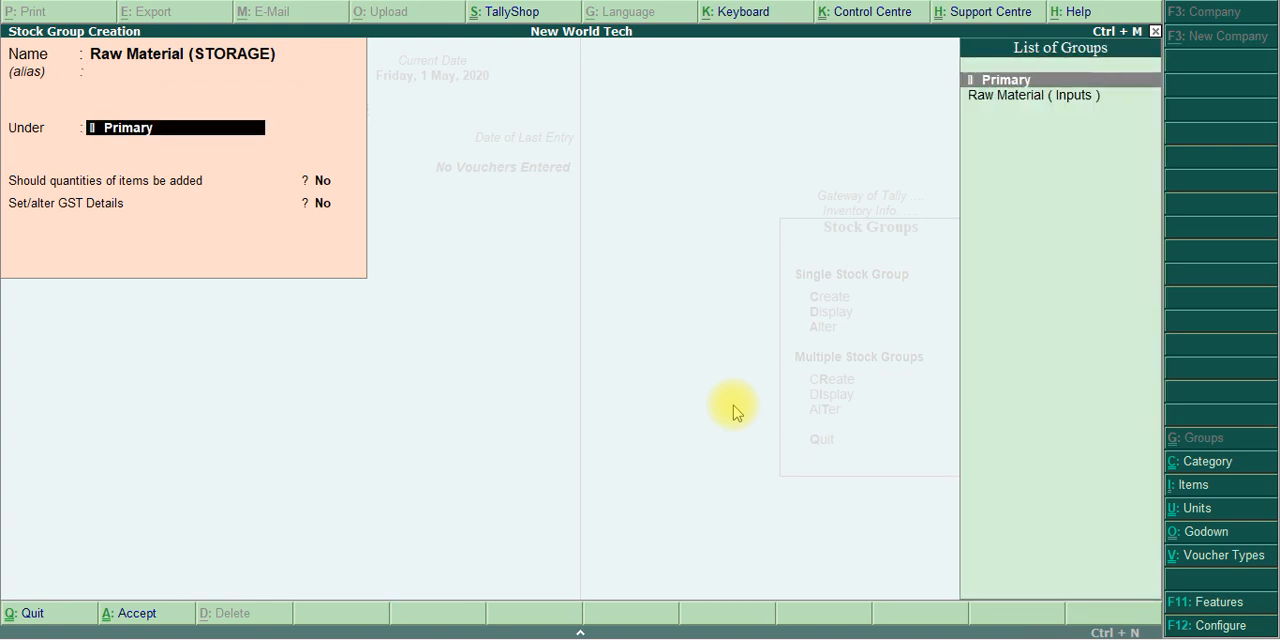
pyautogui.press('Return')
pyautogui.press('Return')
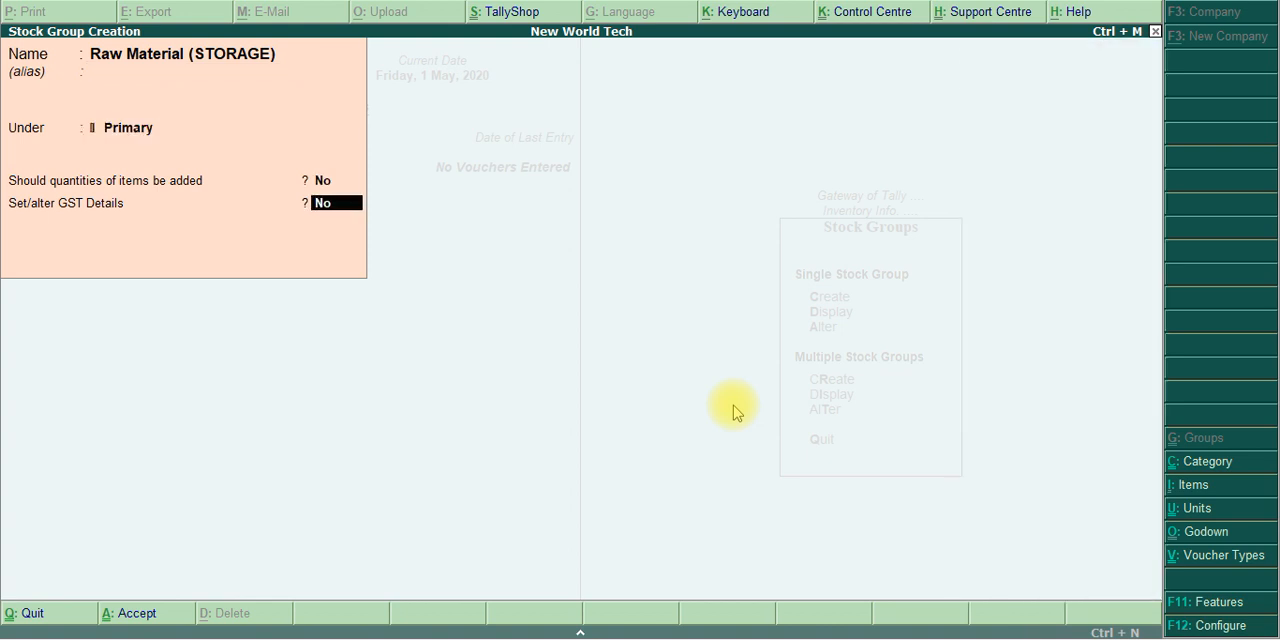
# Enable GST details for Raw Material (STORAGE) and copy in the description USB drives and other storage devices. from the exercise PDF
pyautogui.write('y')
pyautogui.press('Return')
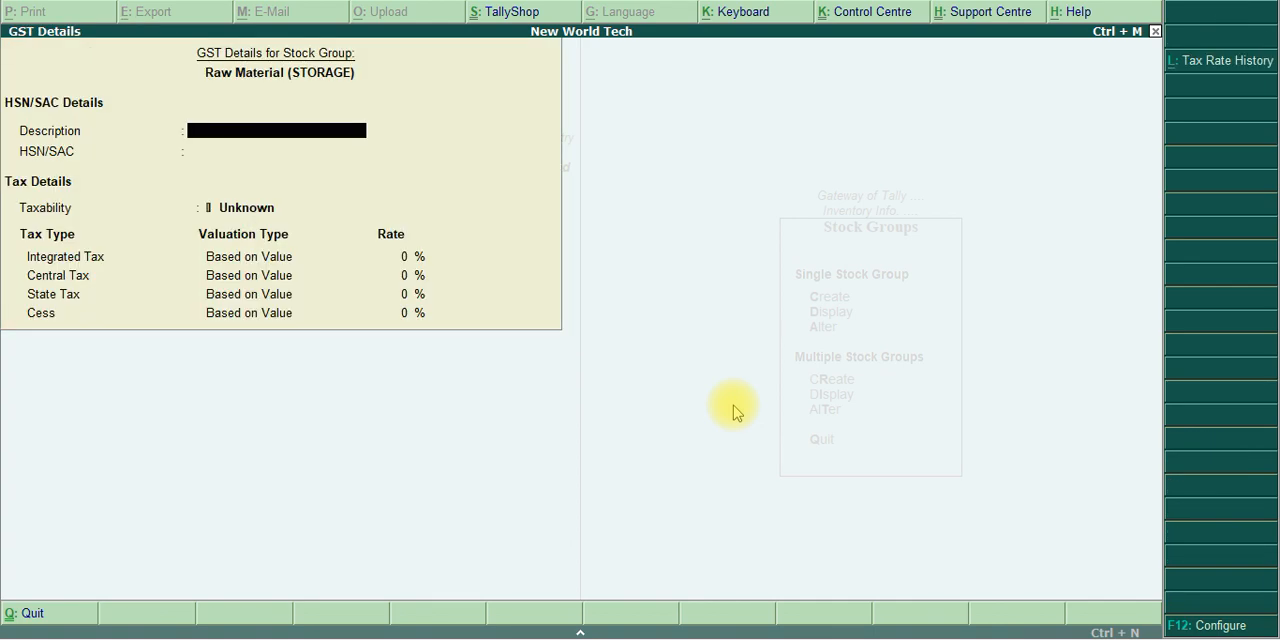
pyautogui.hotkey('alt', 'Tab')
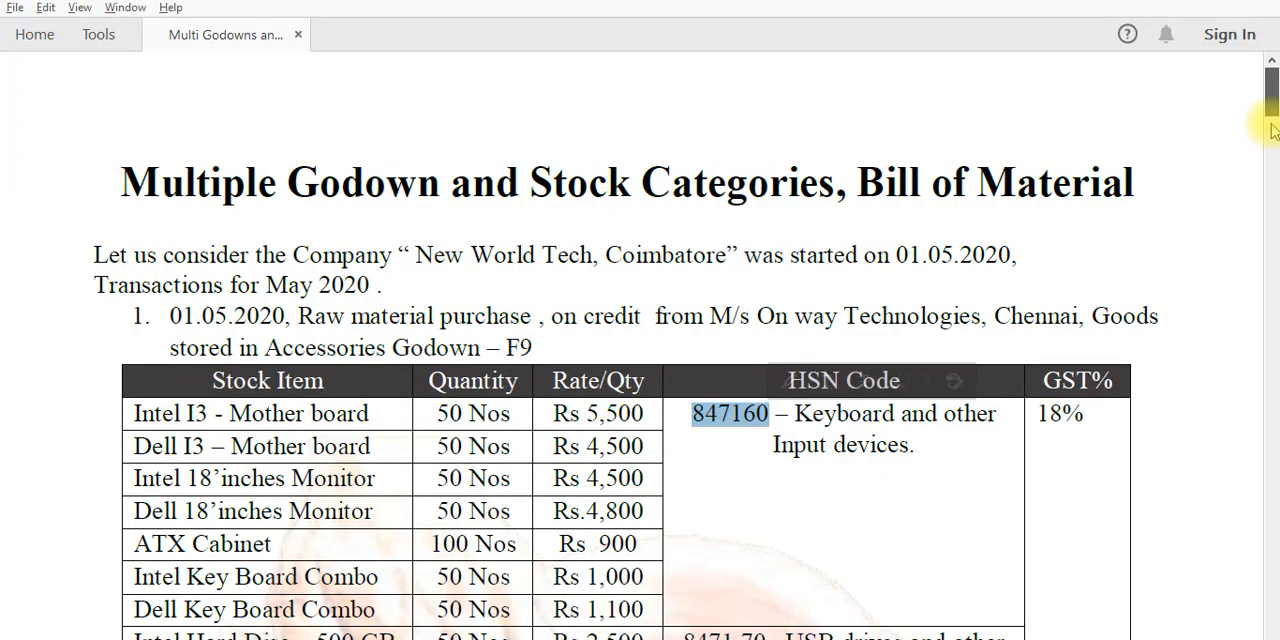
pyautogui.moveTo(1273, 114); pyautogui.dragTo(1273, 145)
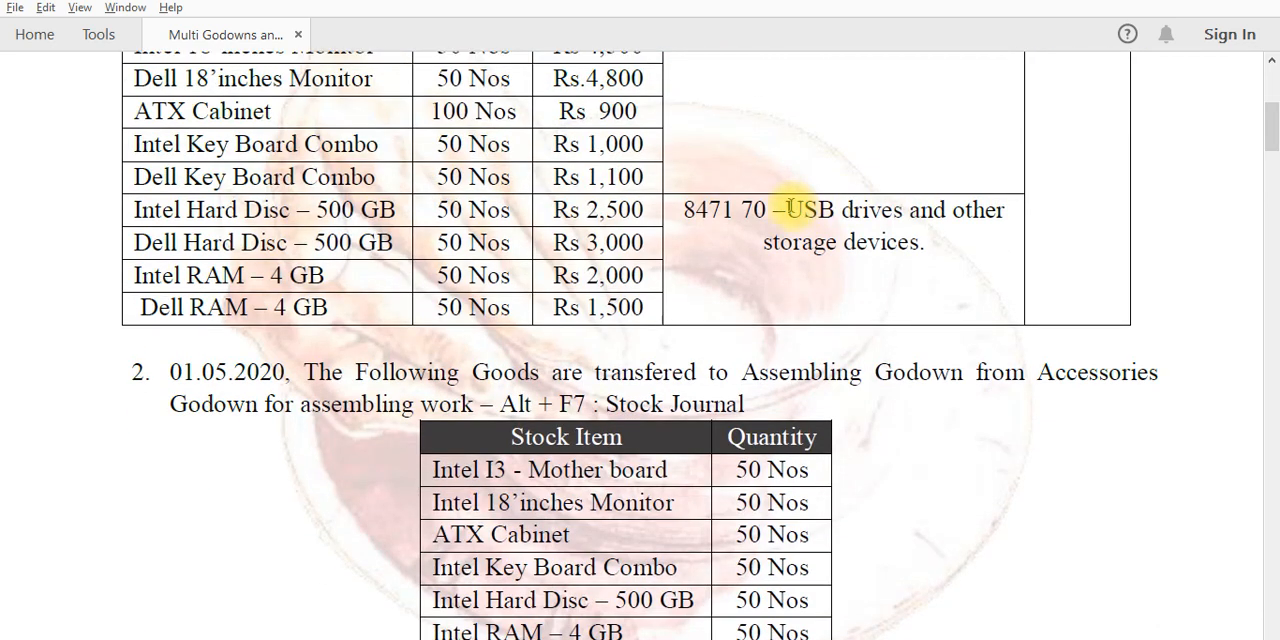
pyautogui.moveTo(788, 209)
pyautogui.mouseDown()
pyautogui.moveTo(908, 234)
pyautogui.moveTo(900, 243)
pyautogui.moveTo(920, 252)
pyautogui.mouseUp()
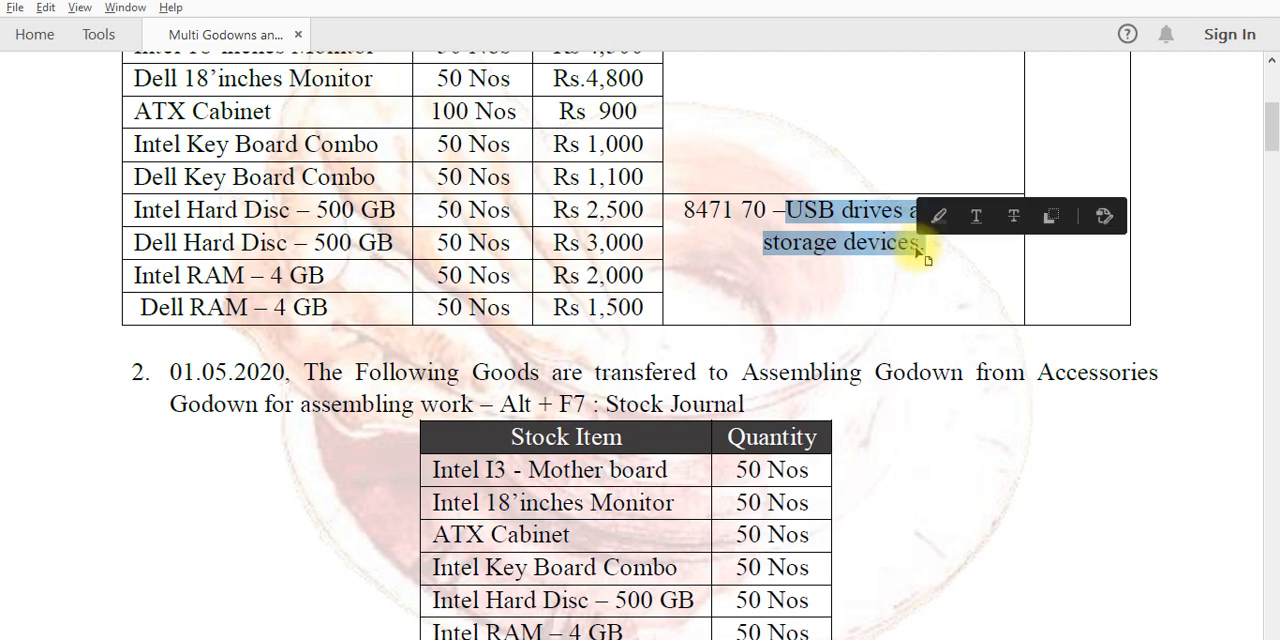
pyautogui.hotkey('alt', 'Tab')
pyautogui.hotkey('ctrl', 'alt', 'v')
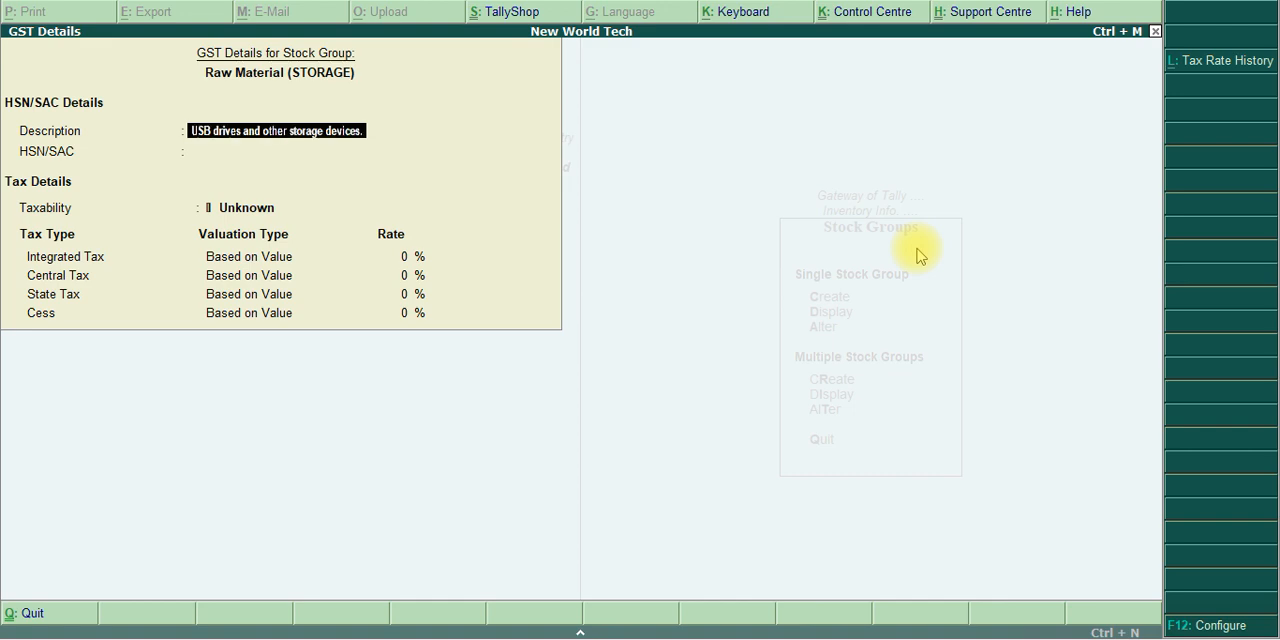
pyautogui.press('Return')
# Check the storage devices' HSN code in the exercise PDF and enter 847170 as the HSN/SAC of Raw Material (STORAGE) in Tally.ERP 9
pyautogui.hotkey('alt', 'Tab')
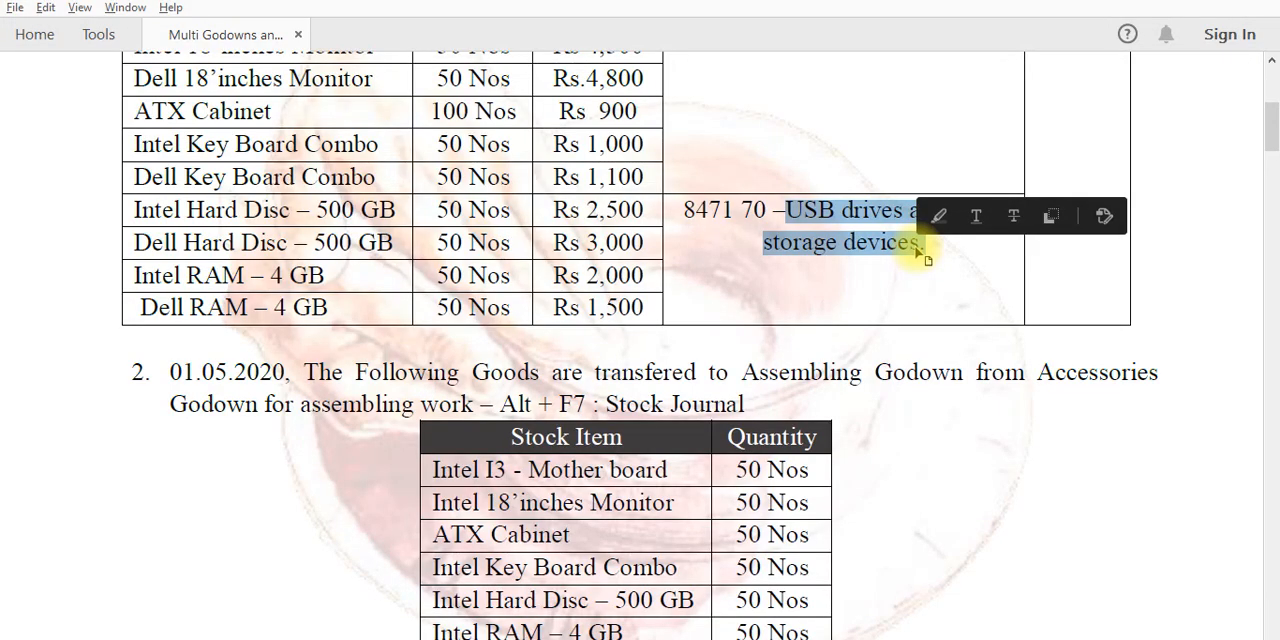
pyautogui.hotkey('alt', 'Tab')
pyautogui.write('8')
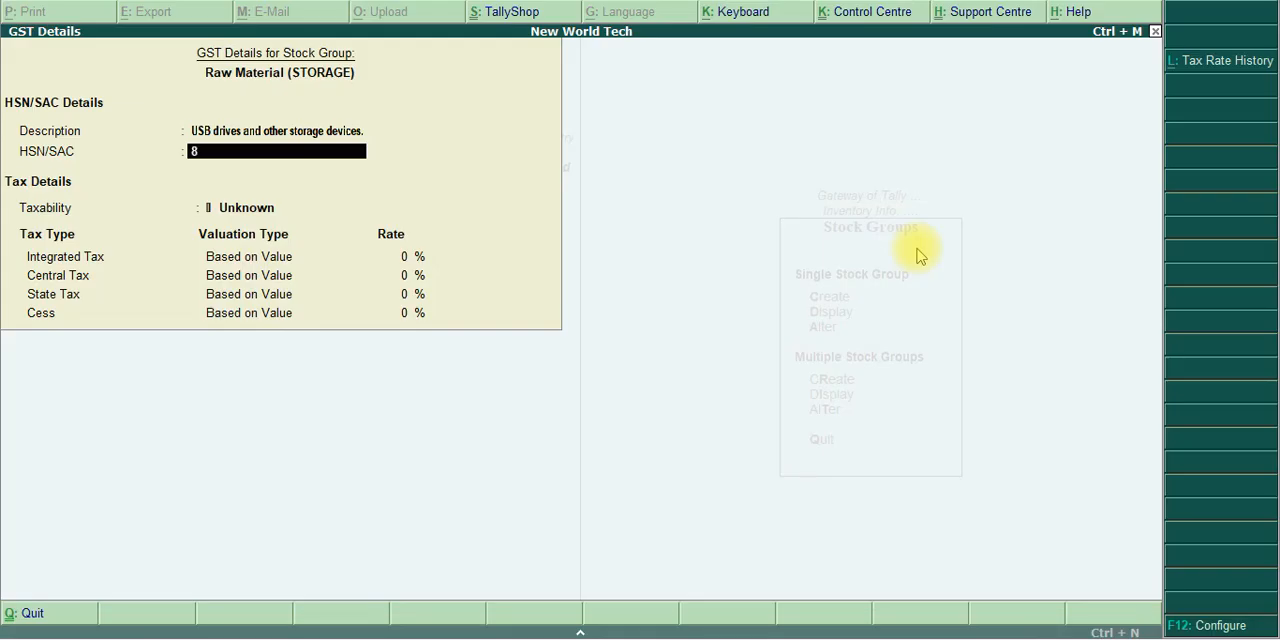
pyautogui.write('47170')
pyautogui.press('Return')
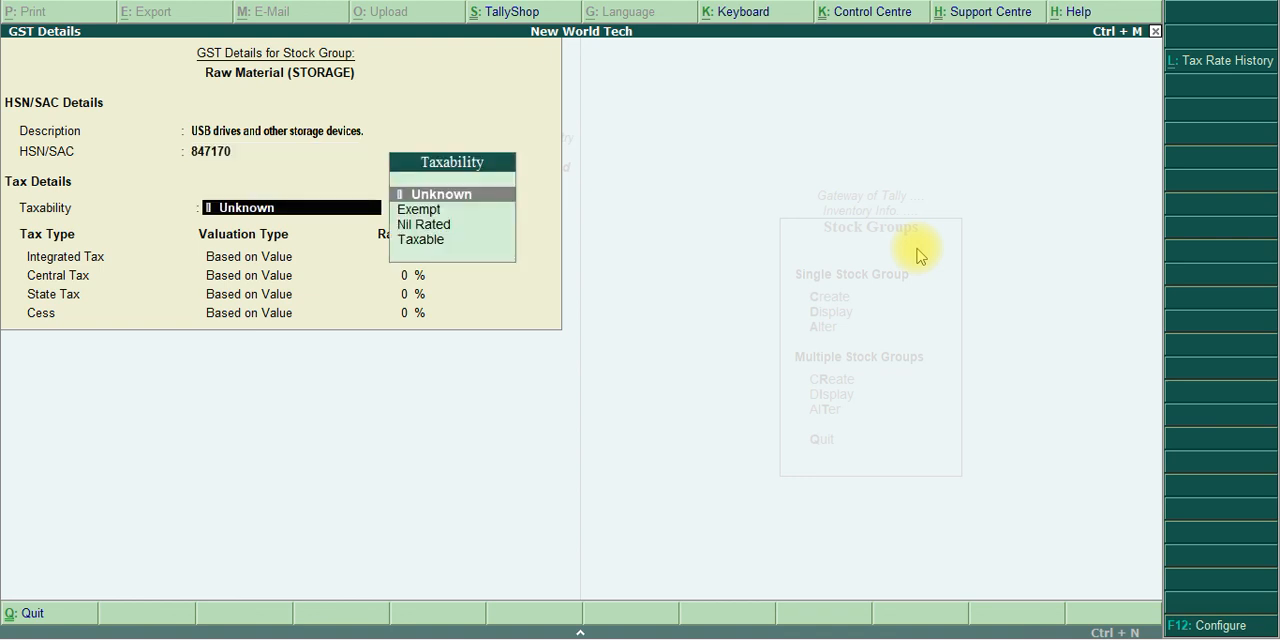
# Make Raw Material (STORAGE) taxable with an integrated tax rate of 18% and save the stock group
pyautogui.press('Down')
pyautogui.press('Down')
pyautogui.press('Down')
pyautogui.press('Return')
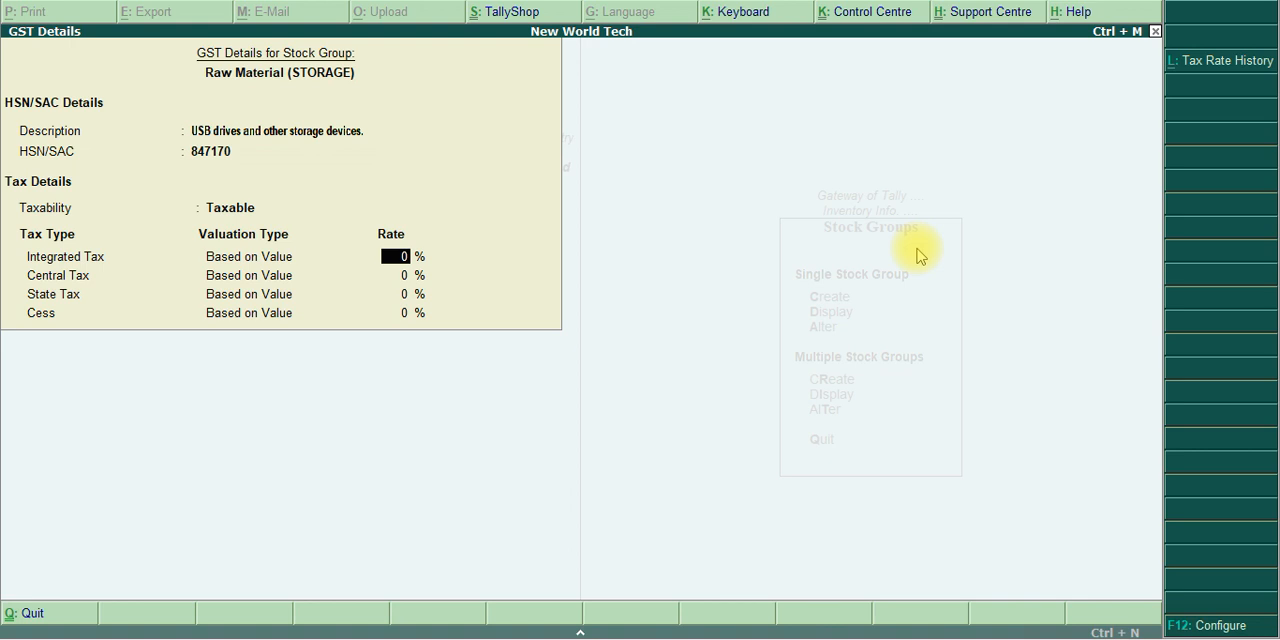
pyautogui.write('18')
pyautogui.press('Return')
pyautogui.hotkey('ctrl', 'a')
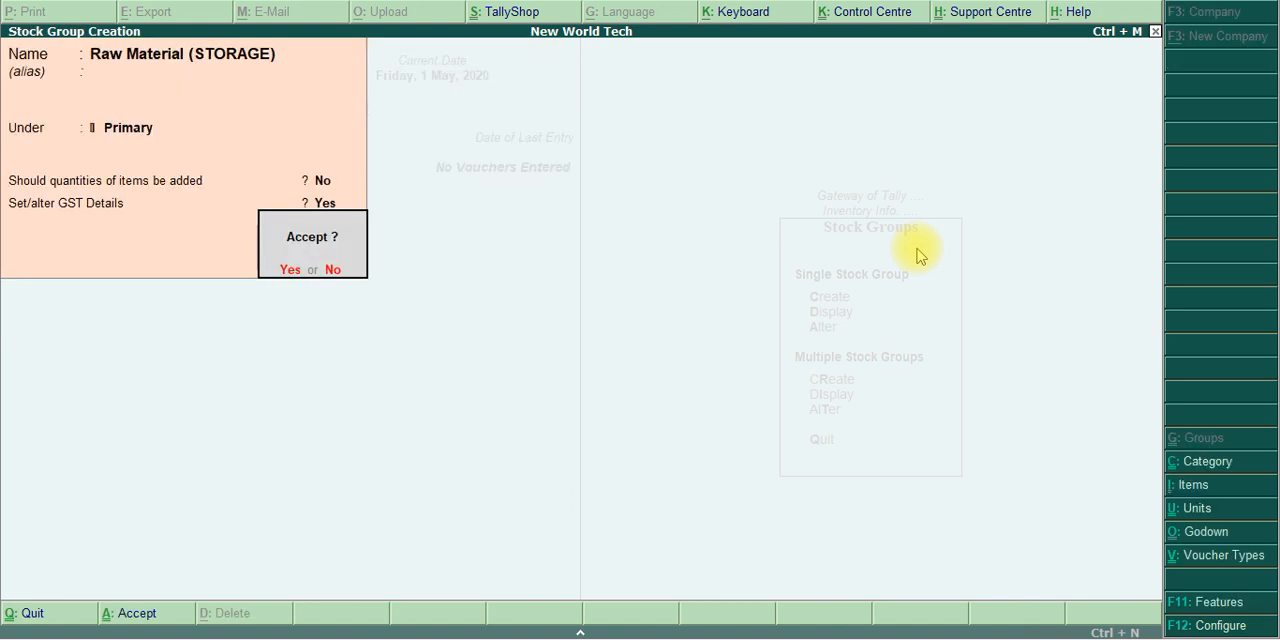
pyautogui.press('Return')
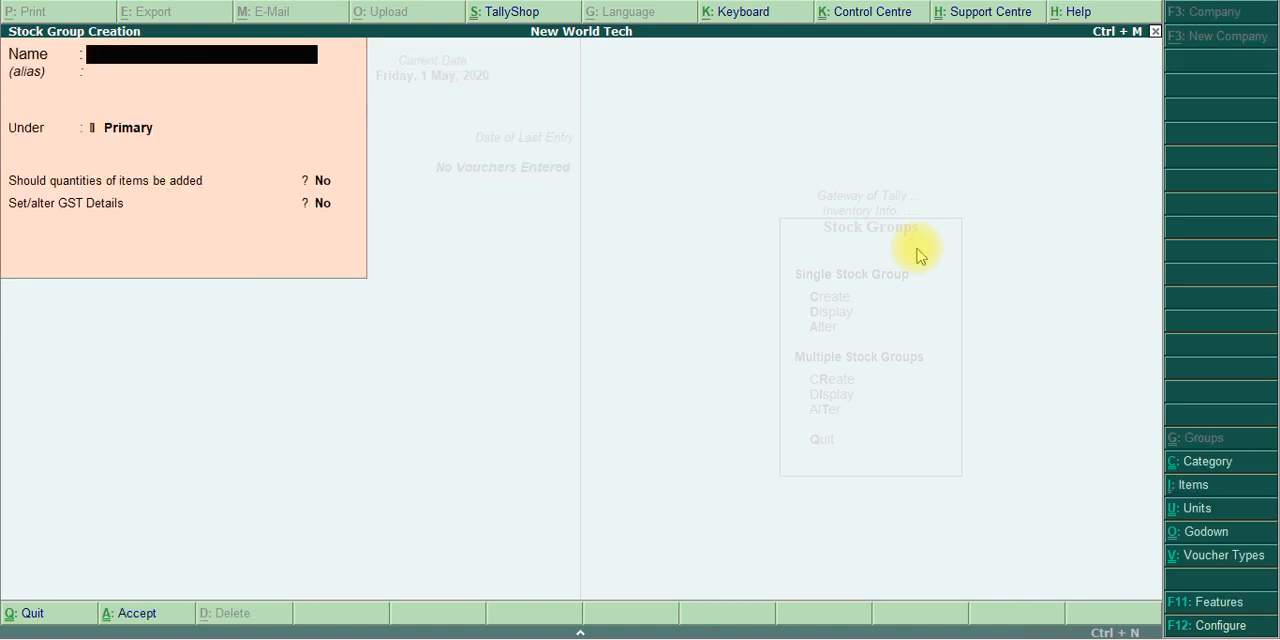
# Name the third stock group Finsihed Goods under Primary, without an alias and without adding item quantities
pyautogui.hotkey('alt', 'Tab')
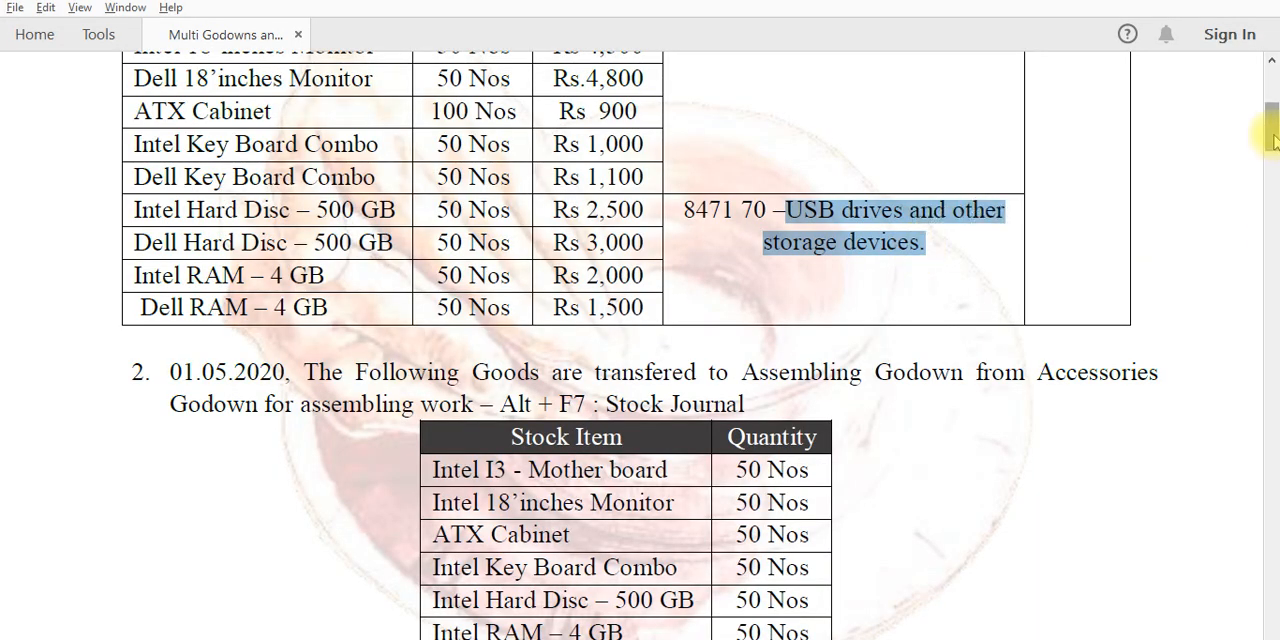
pyautogui.hotkey('alt', 'Tab')
pyautogui.write('F')
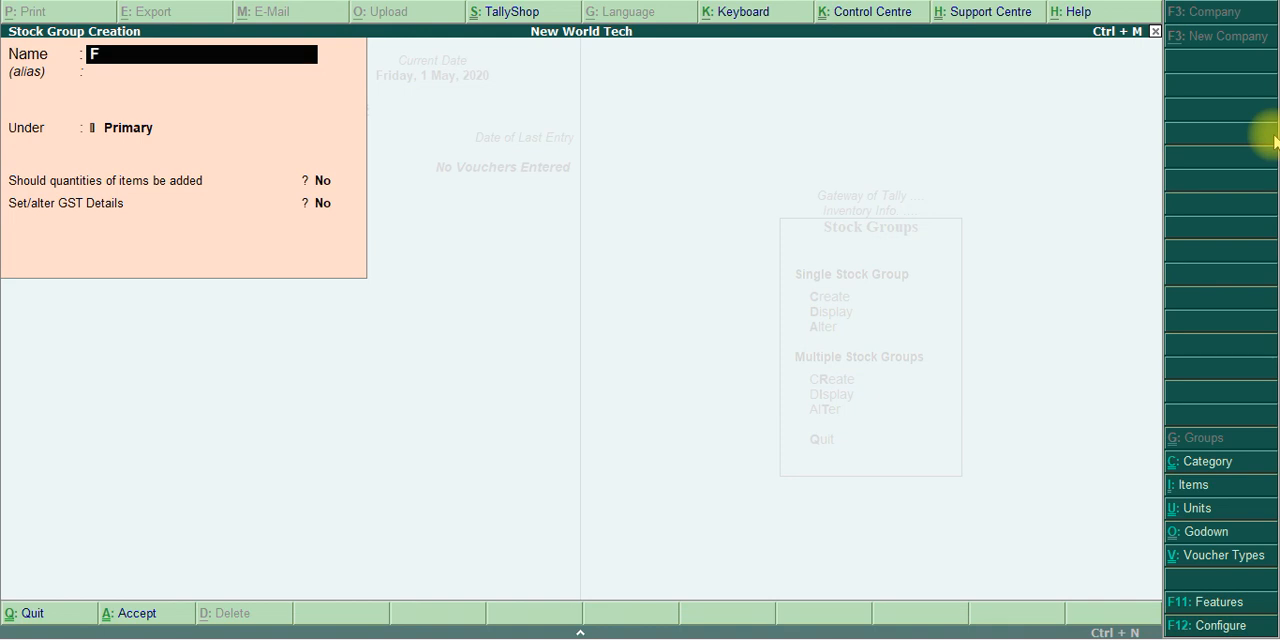
pyautogui.write('insihed Goods')
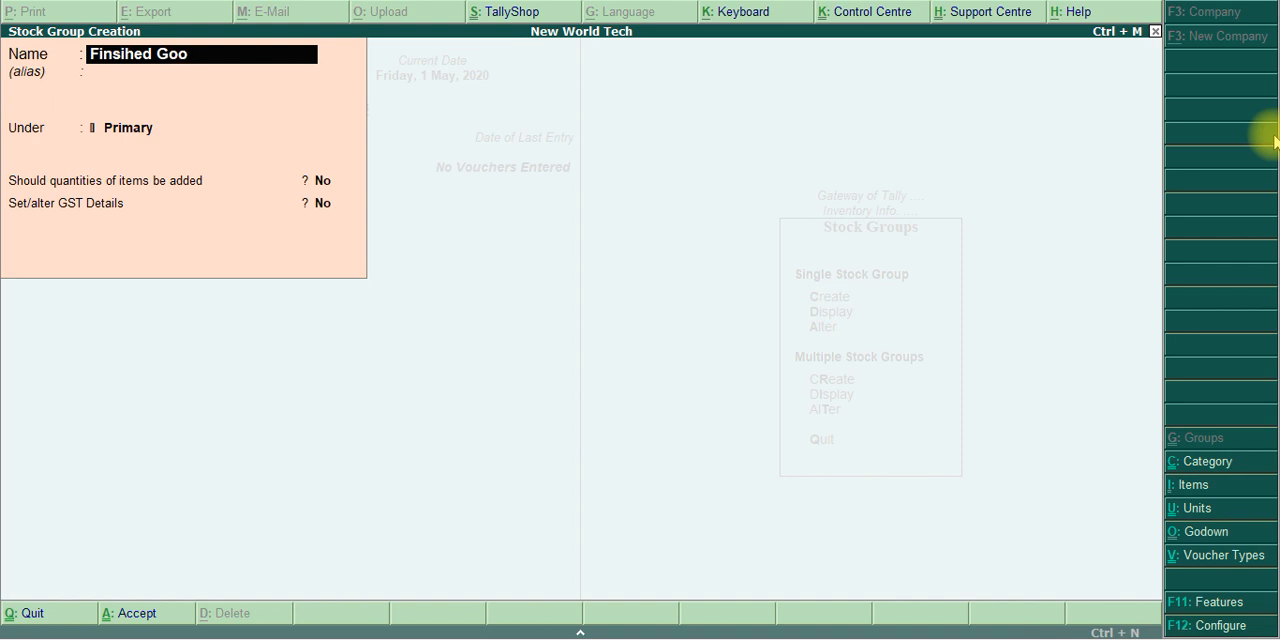
pyautogui.press('Return')
pyautogui.press('Return')
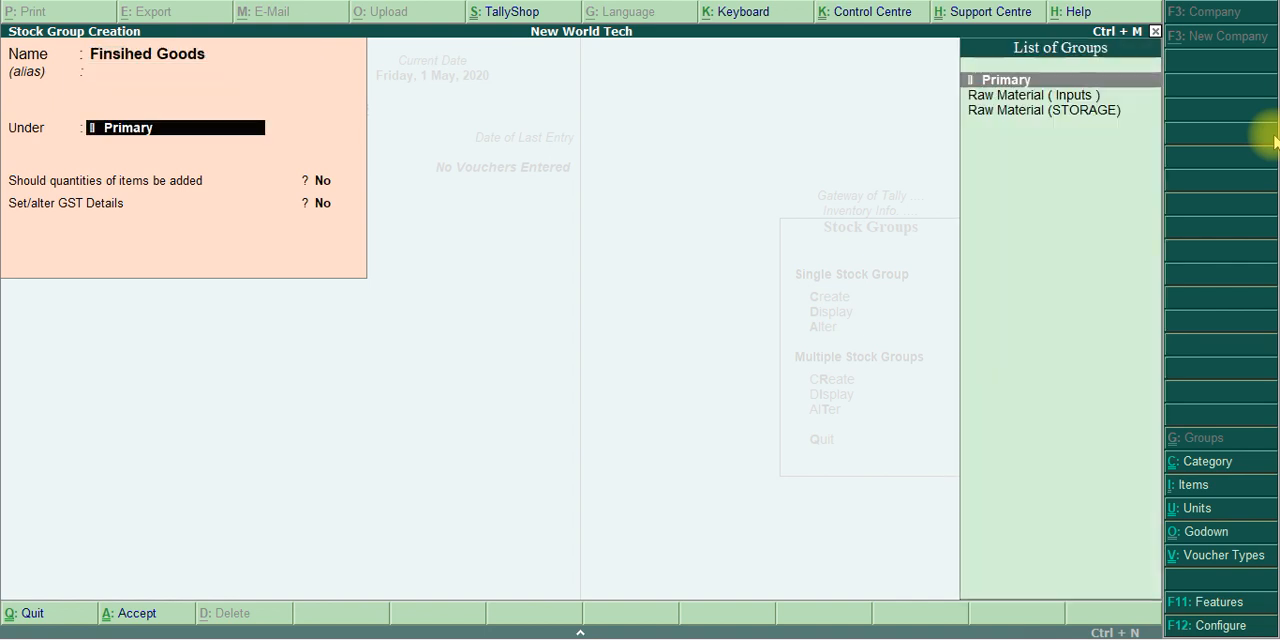
pyautogui.press('Return')
pyautogui.press('Return')
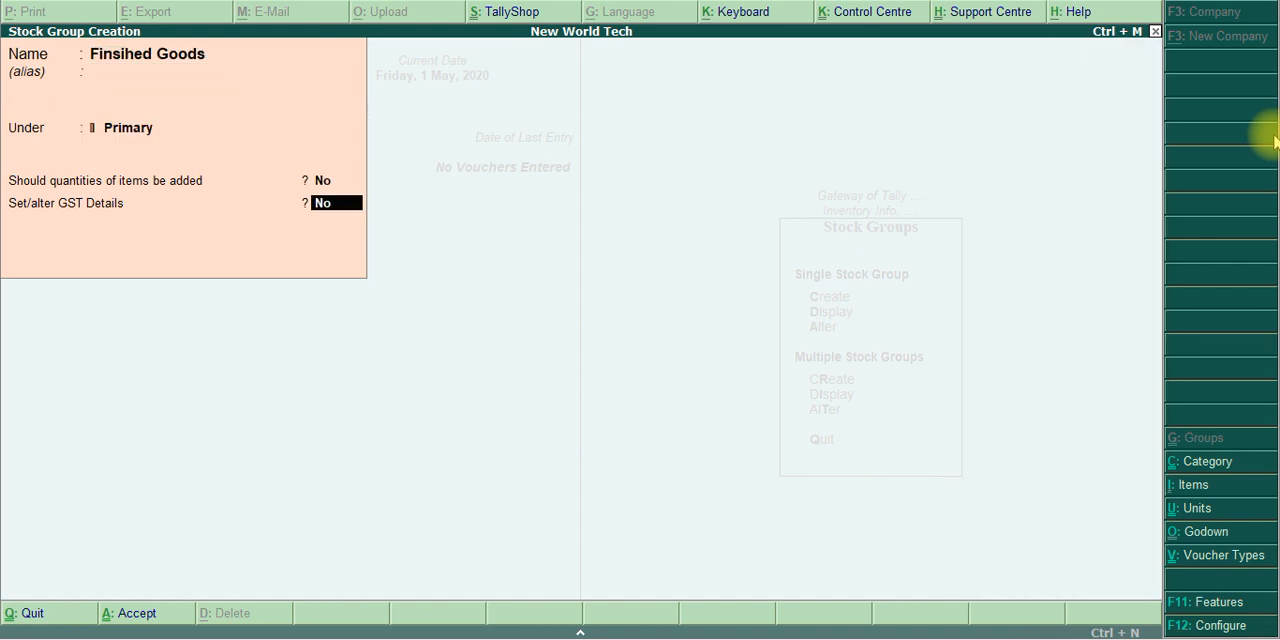
# Enable GST details for the Finsihed Goods stock group and check the assembled computer's HSN code in the exercise PDF
pyautogui.write('y')
pyautogui.press('Return')
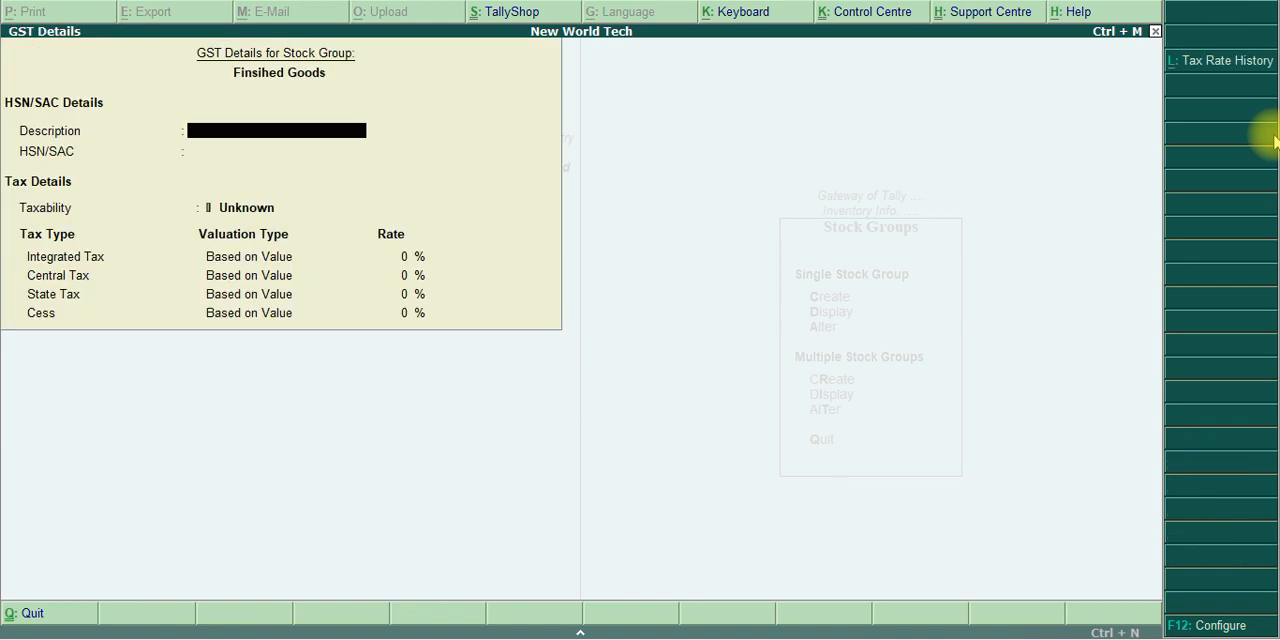
pyautogui.hotkey('alt', 'Tab')
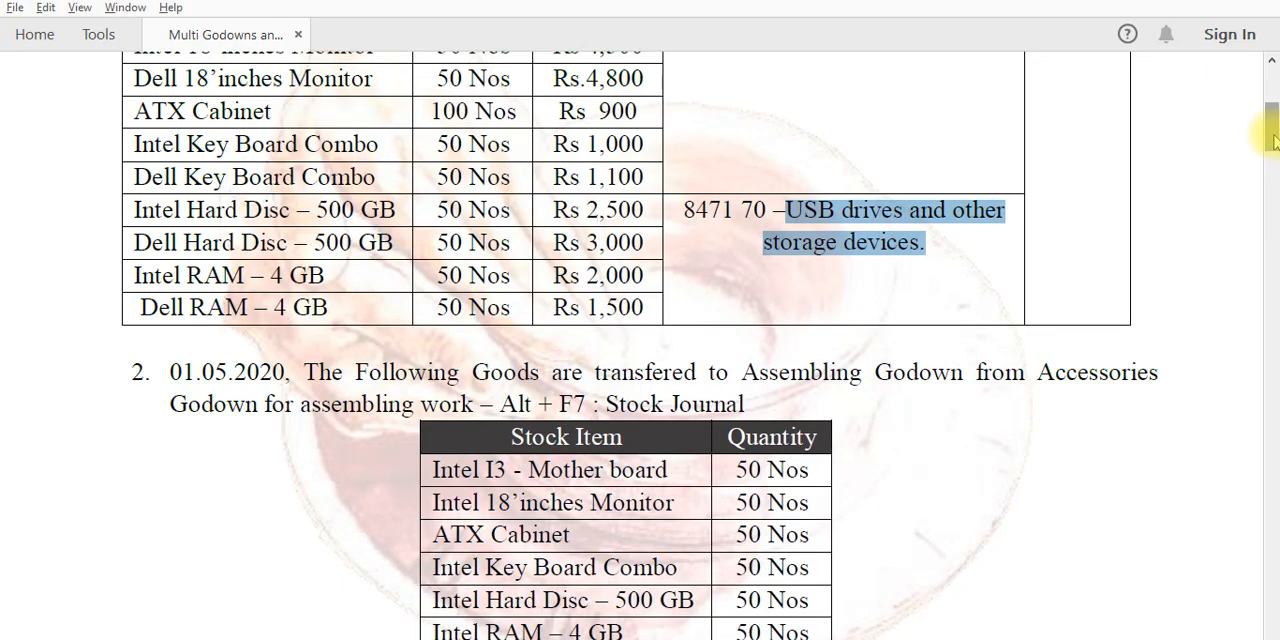
pyautogui.moveTo(1272, 140); pyautogui.dragTo(1275, 177)
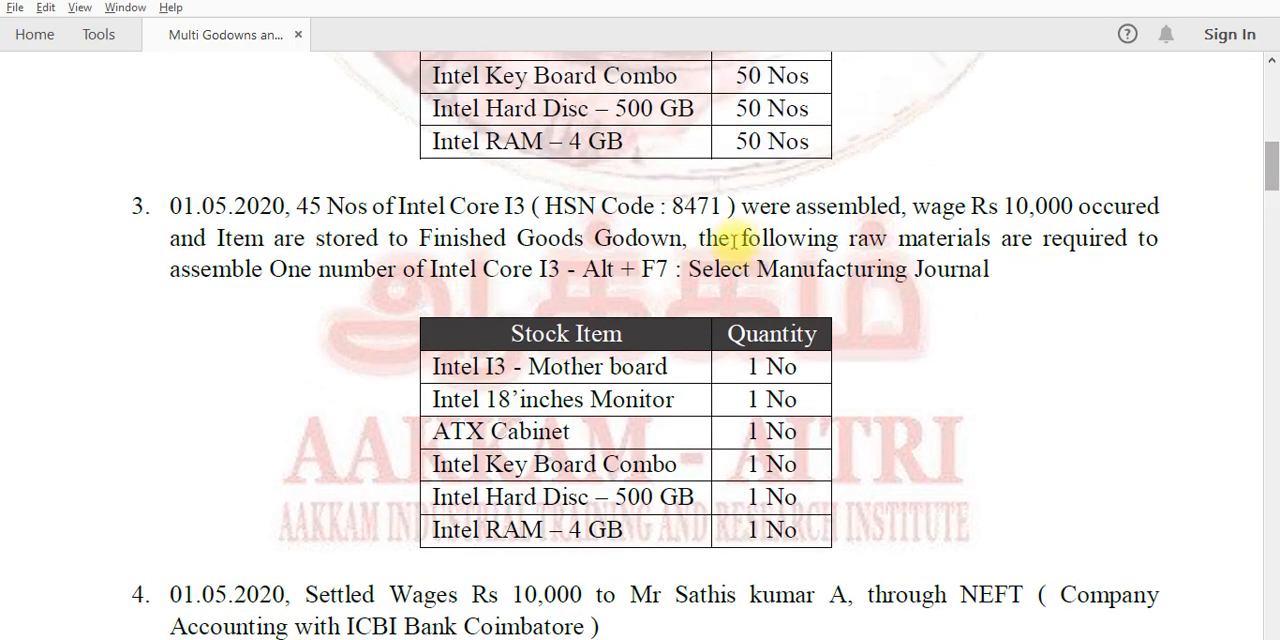
pyautogui.hotkey('alt', 'Tab')
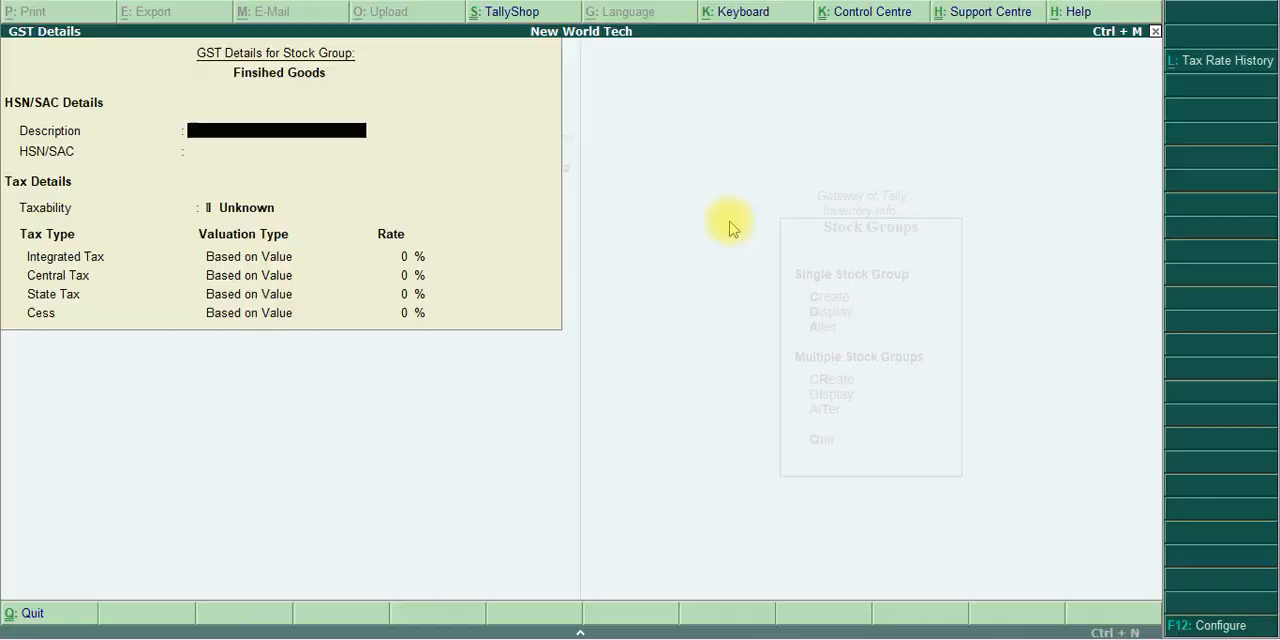
# In Tally.ERP 9, describe the Finsihed Goods GST details as Computer Or Laptop with HSN/SAC 84710000
pyautogui.write('Computer or La')
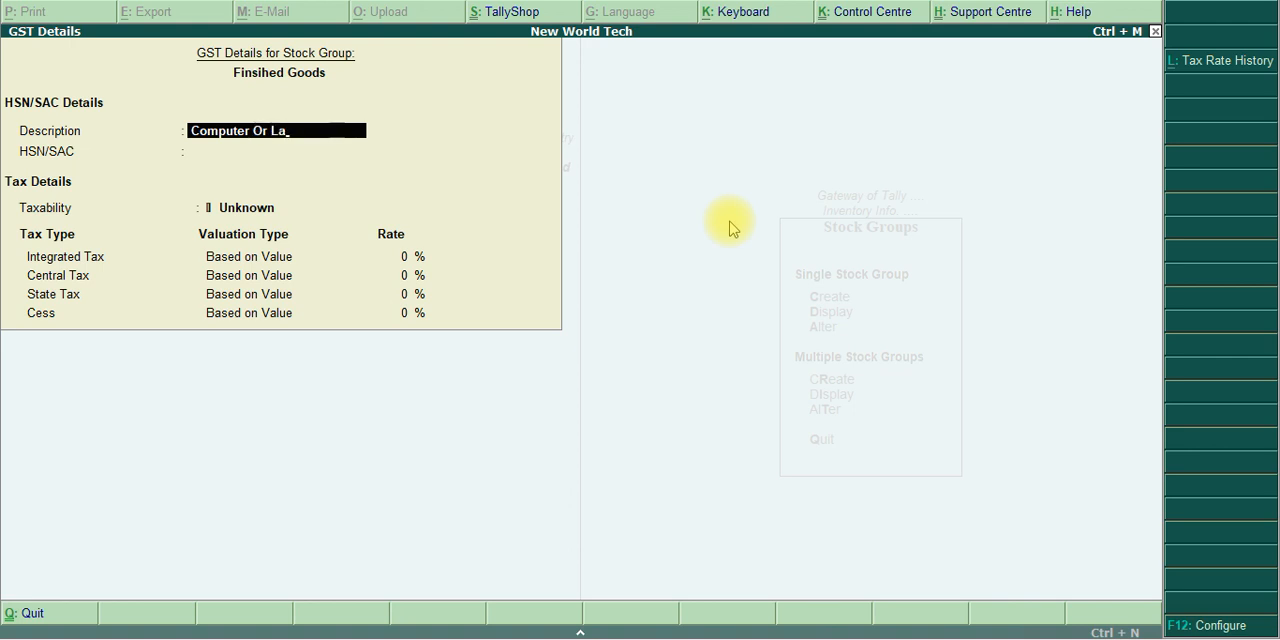
pyautogui.write('ptop')
pyautogui.press('Return')
pyautogui.write('8')
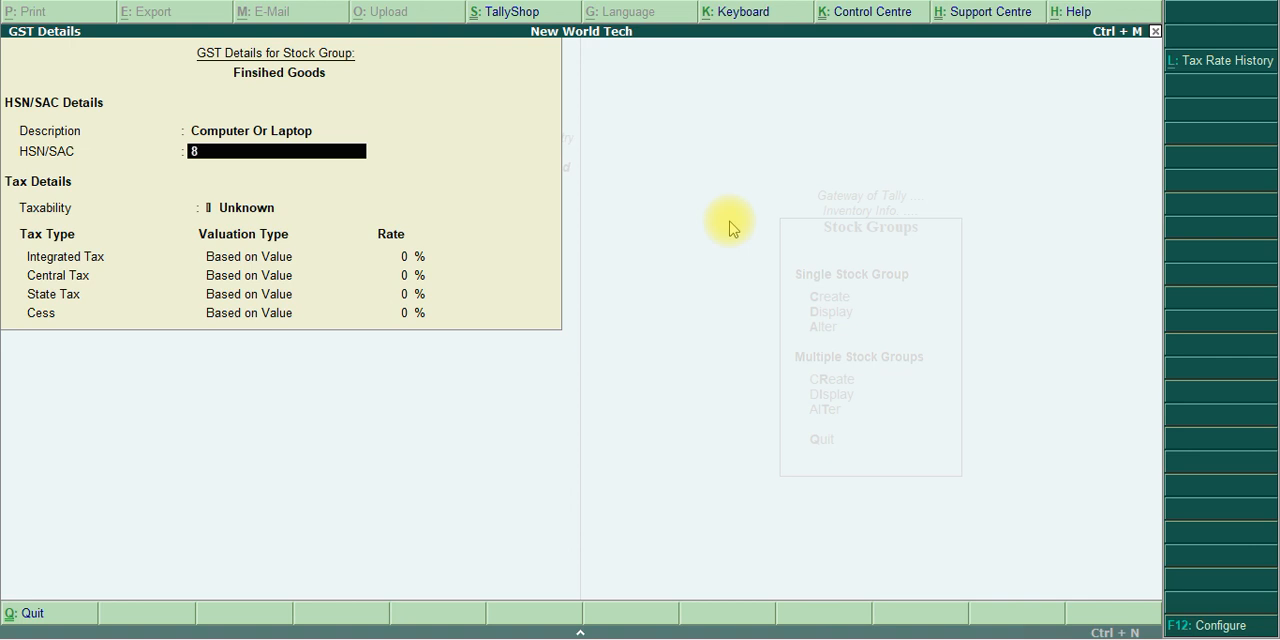
pyautogui.write('4710000')
pyautogui.press('Return')
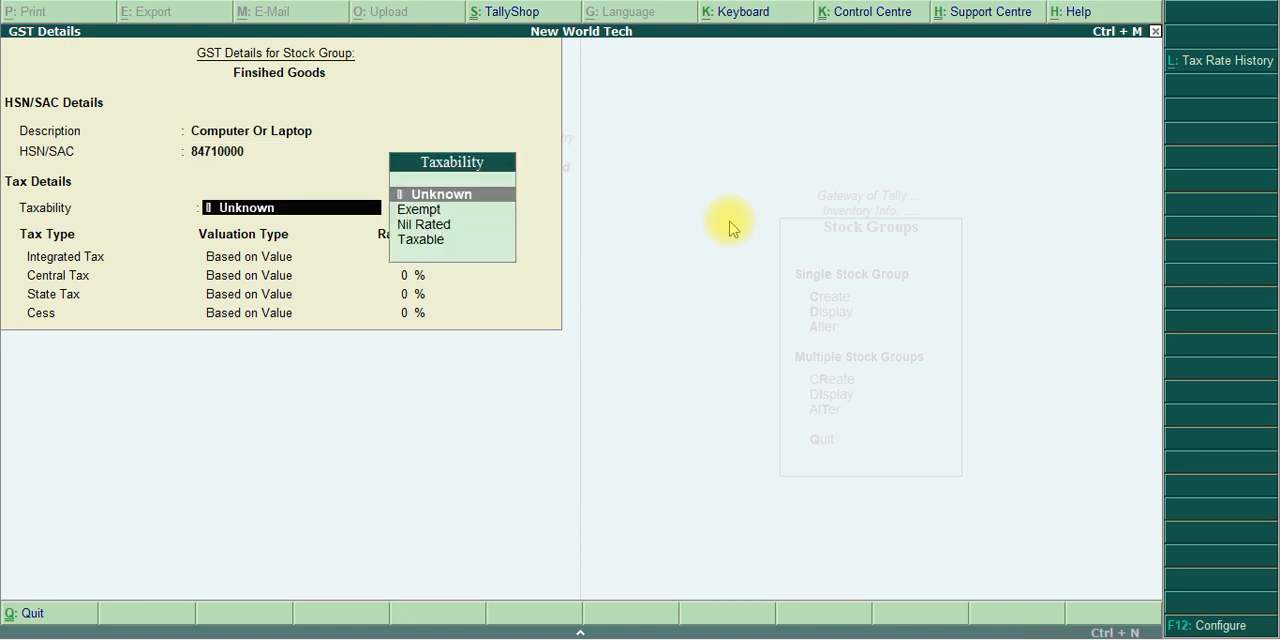
# Make Finsihed Goods taxable with an integrated tax rate of 18% and save the stock group
pyautogui.press('Down')
pyautogui.press('Down')
pyautogui.press('Down')
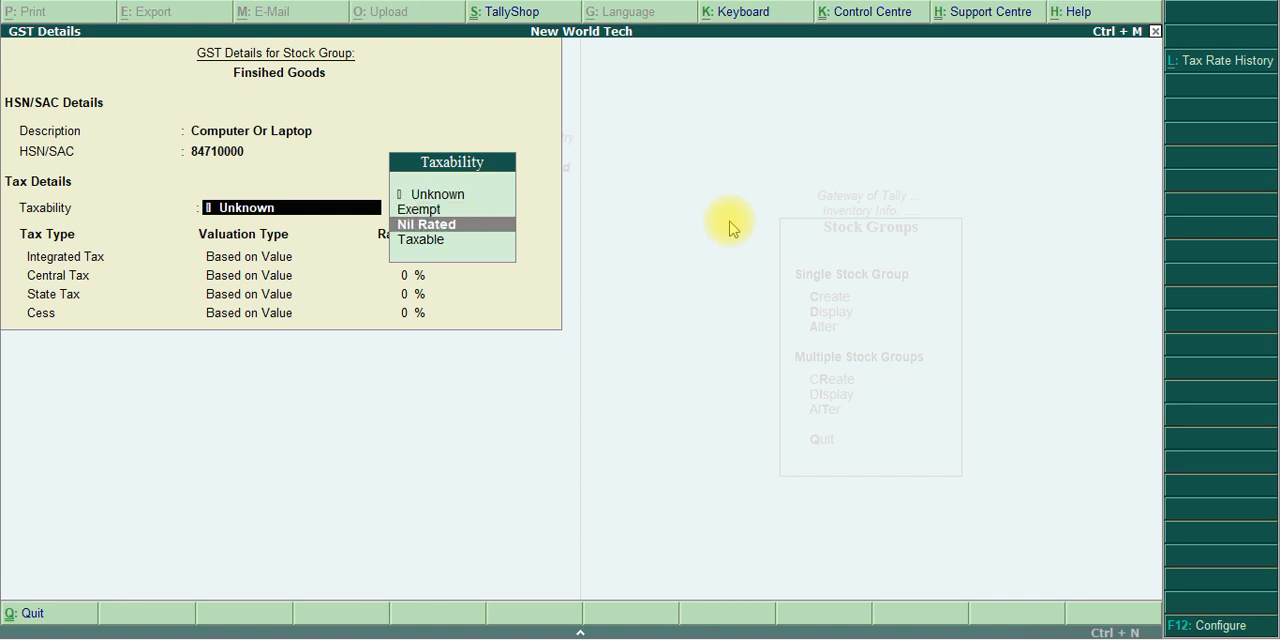
pyautogui.press('Return')
pyautogui.write('18')
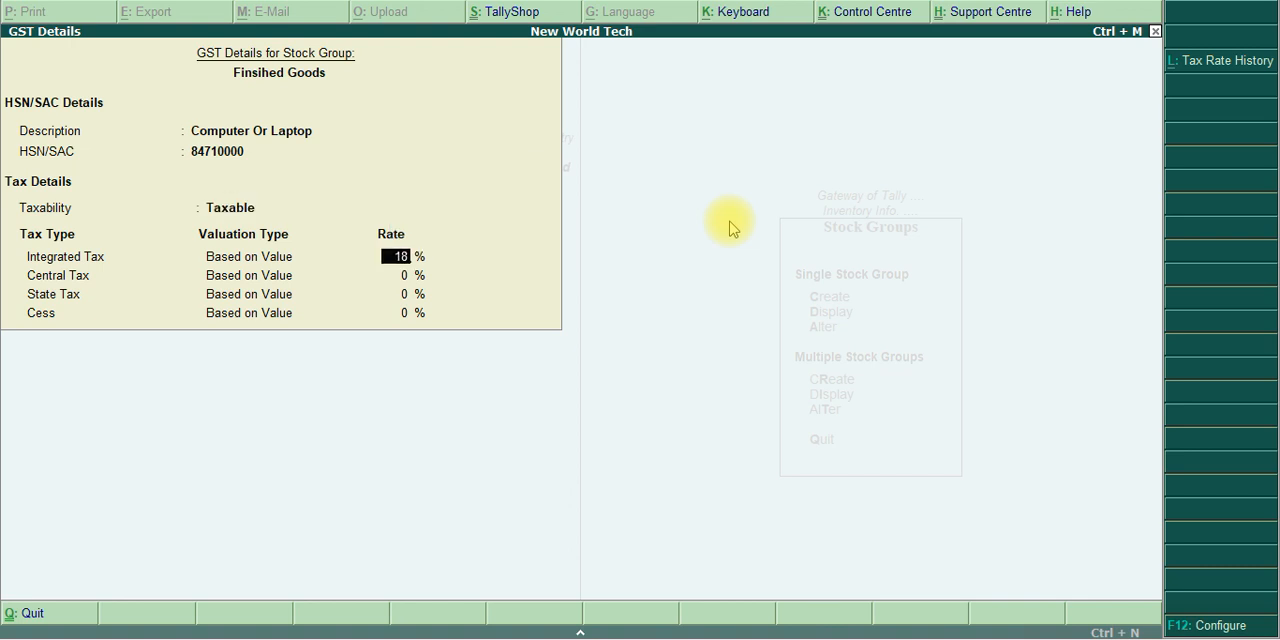
pyautogui.press('Return')
pyautogui.press('Return')
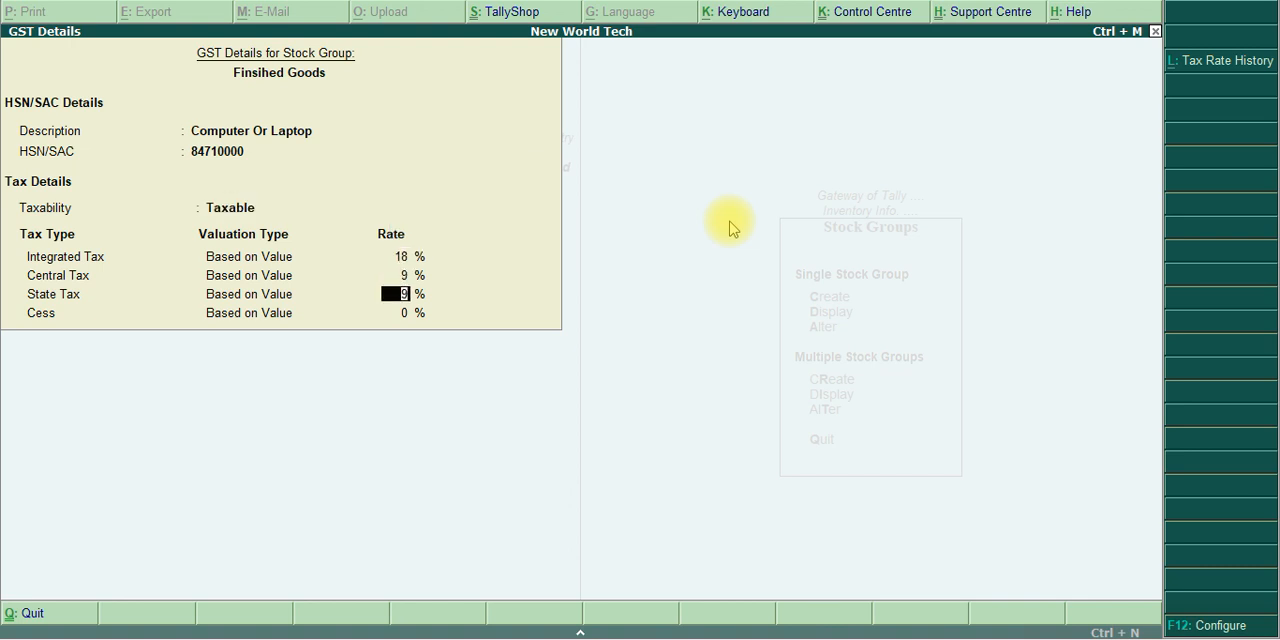
pyautogui.press('Return')
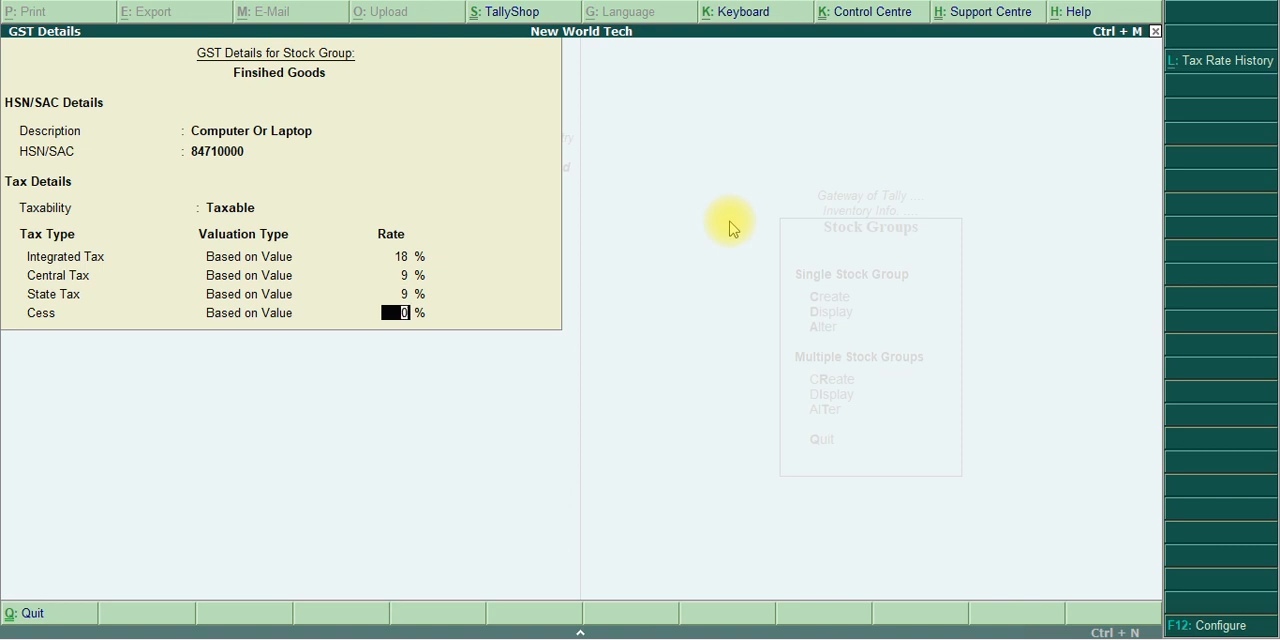
pyautogui.press('Return')
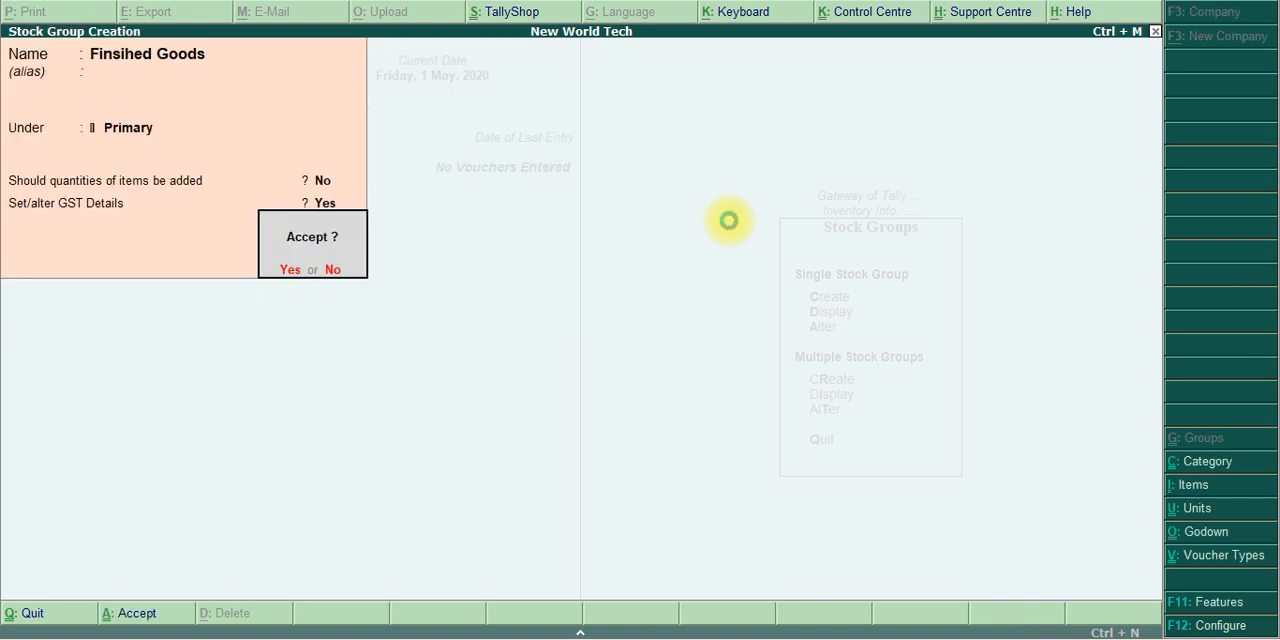
pyautogui.press('Return')
# Check the unit of measure instructions in the exercise PDF and leave stock group creation in Tally.ERP 9
pyautogui.hotkey('alt', 'Tab')
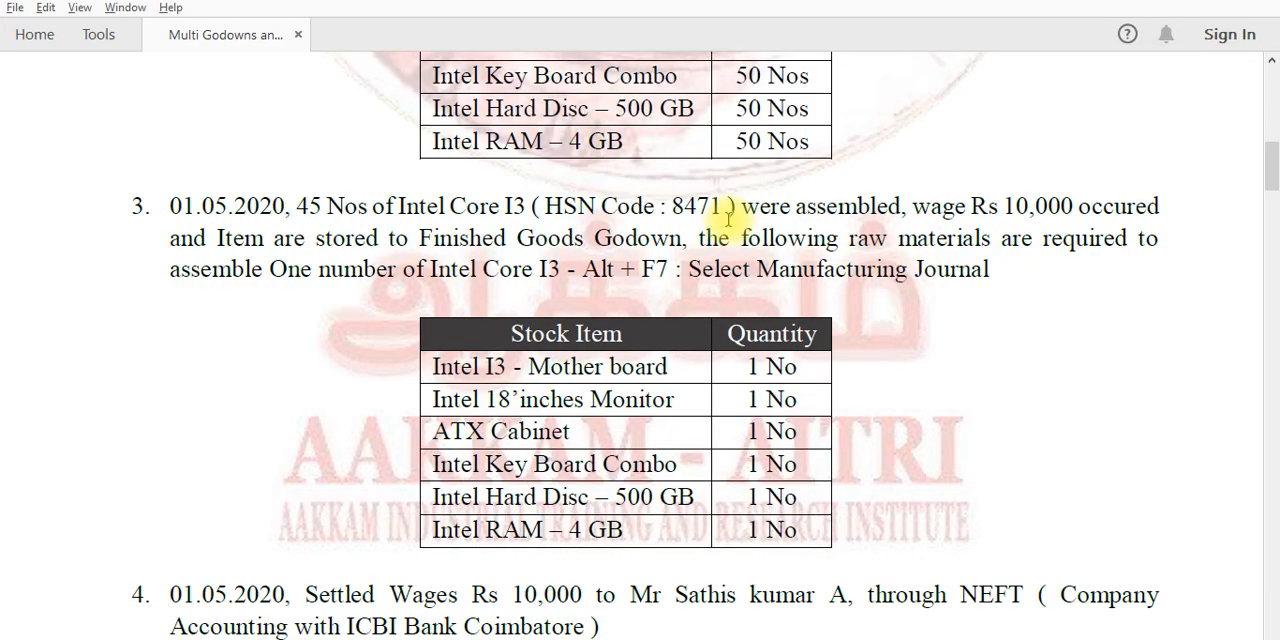
pyautogui.scroll(-15, 728, 218)
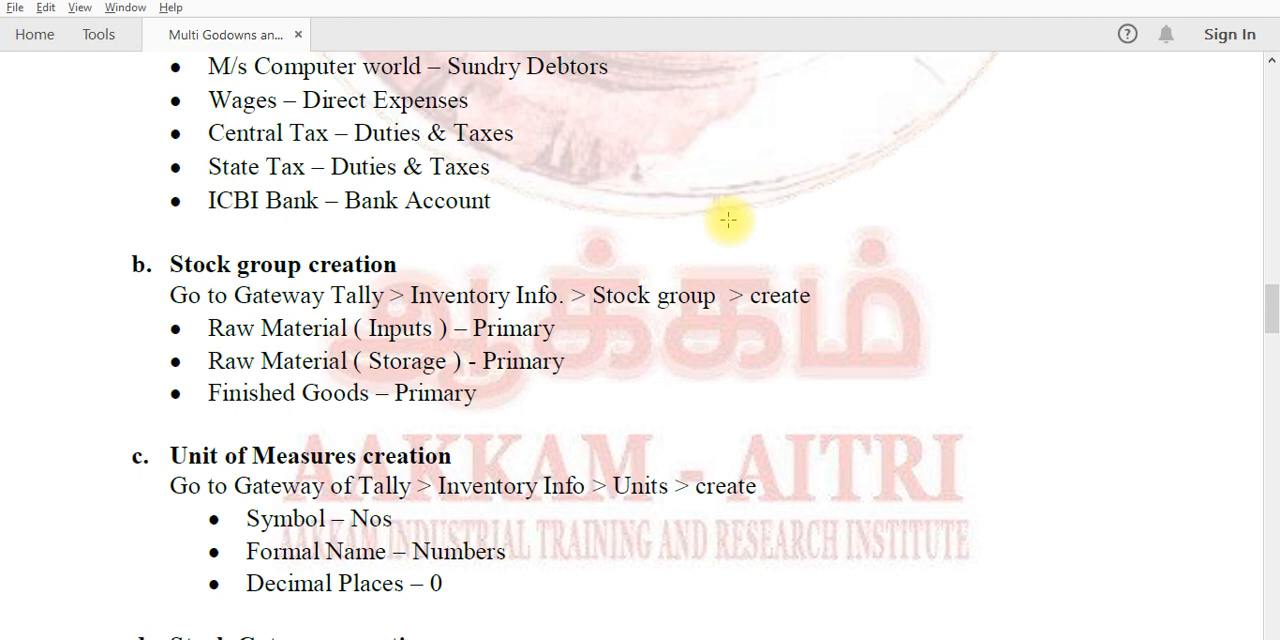
pyautogui.hotkey('alt', 'Tab')
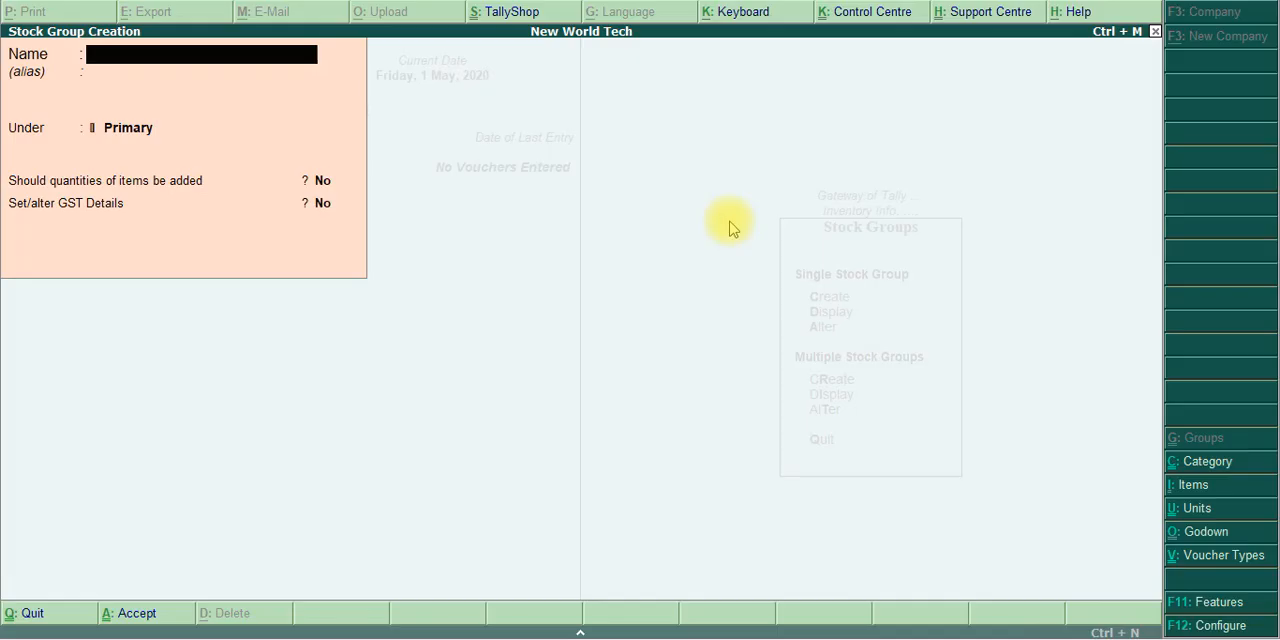
pyautogui.press('Escape')
pyautogui.press('y')
pyautogui.press('Escape')
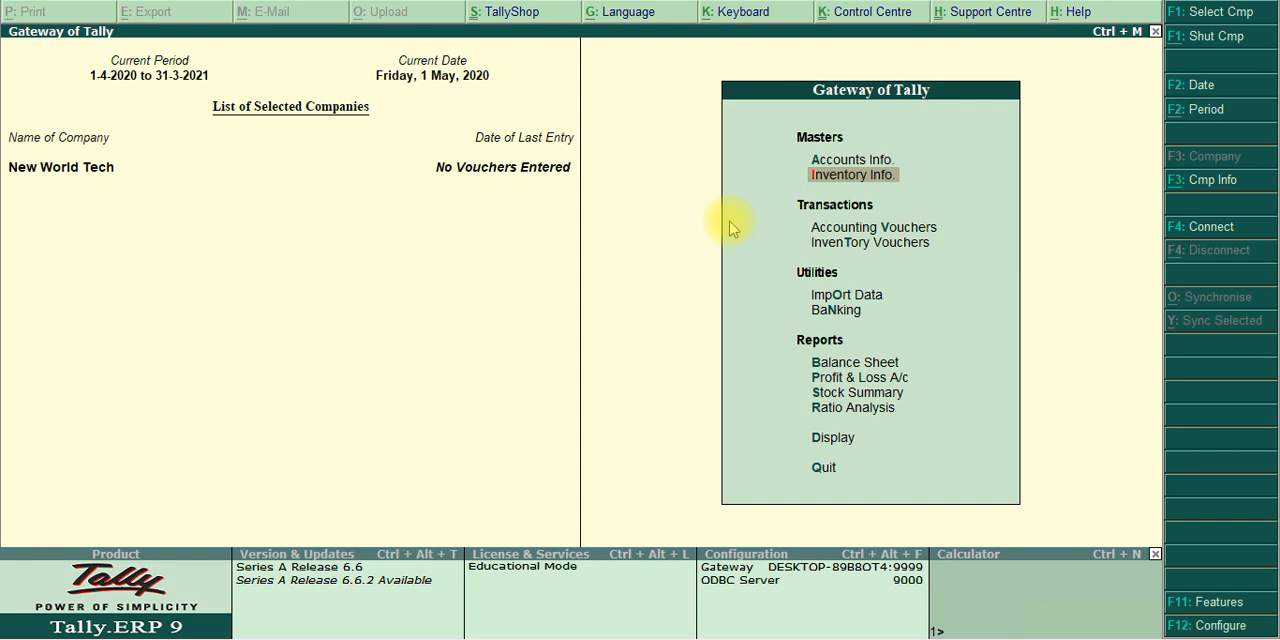
# Start a new simple unit of measure with the symbol Nos and the formal name Numbers
pyautogui.press('Return')
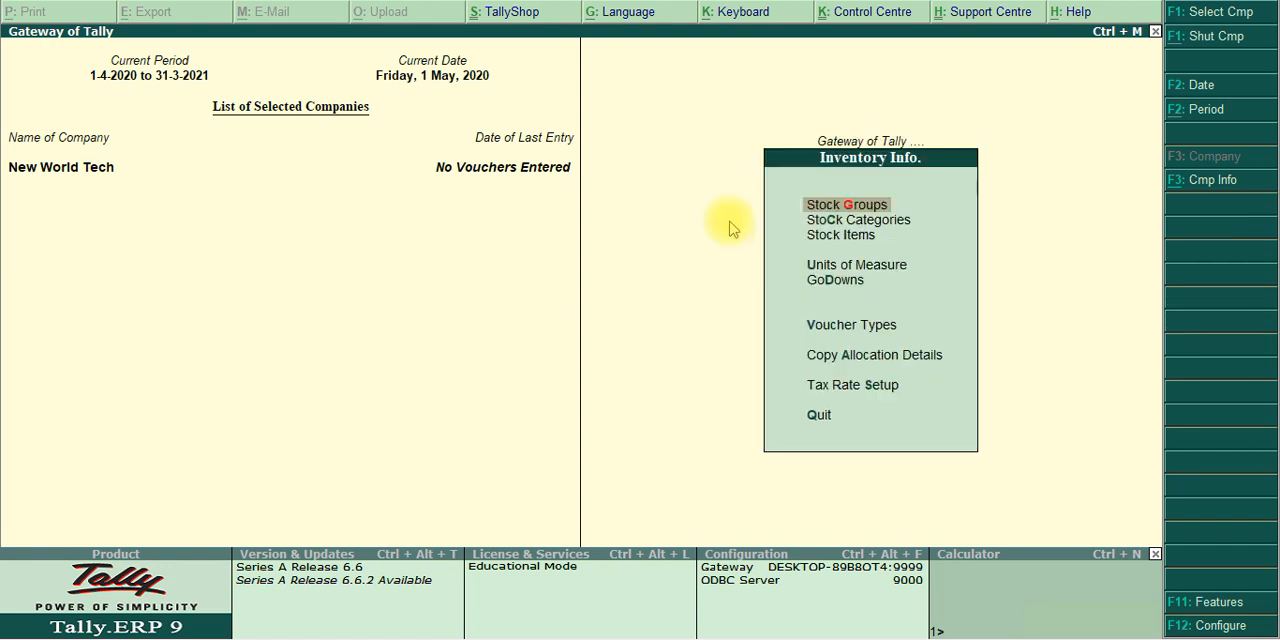
pyautogui.press('Down')
pyautogui.press('Down')
pyautogui.press('Down')
pyautogui.press('Return')
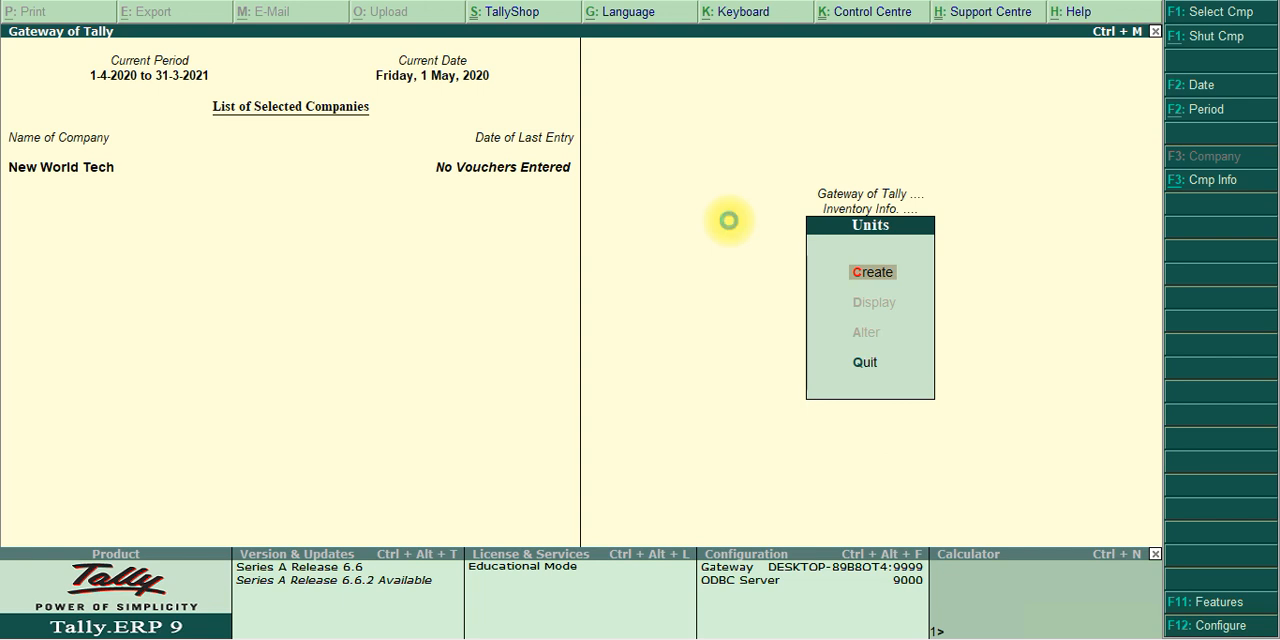
pyautogui.press('Return')
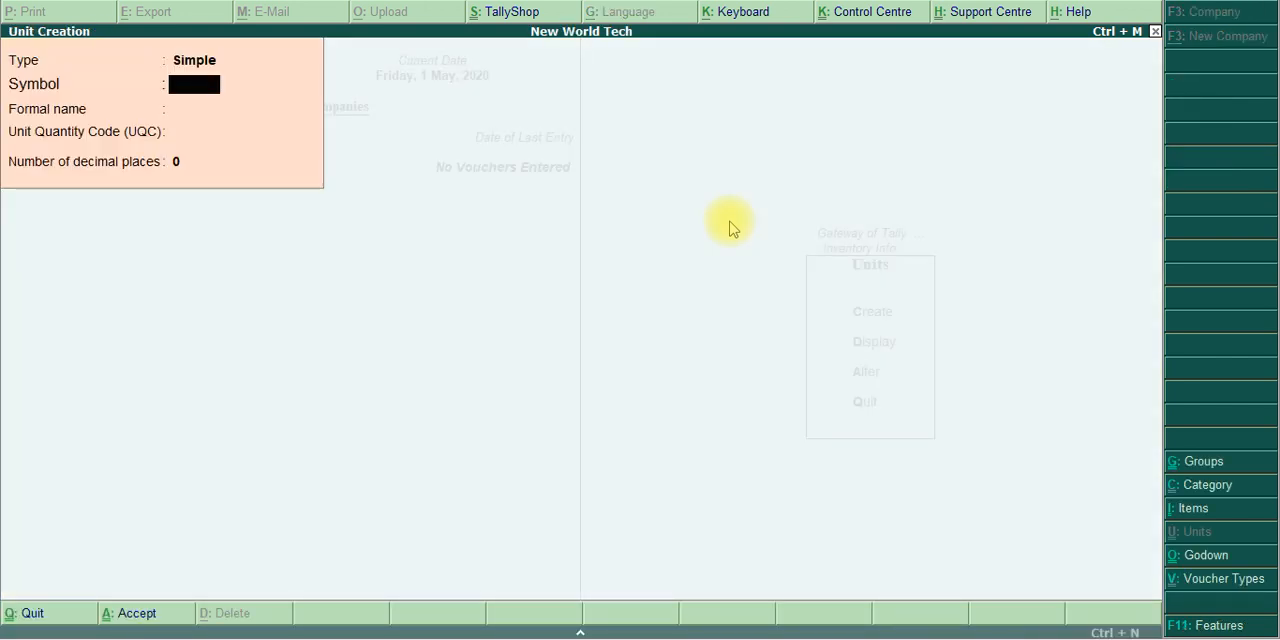
pyautogui.write('Nos')
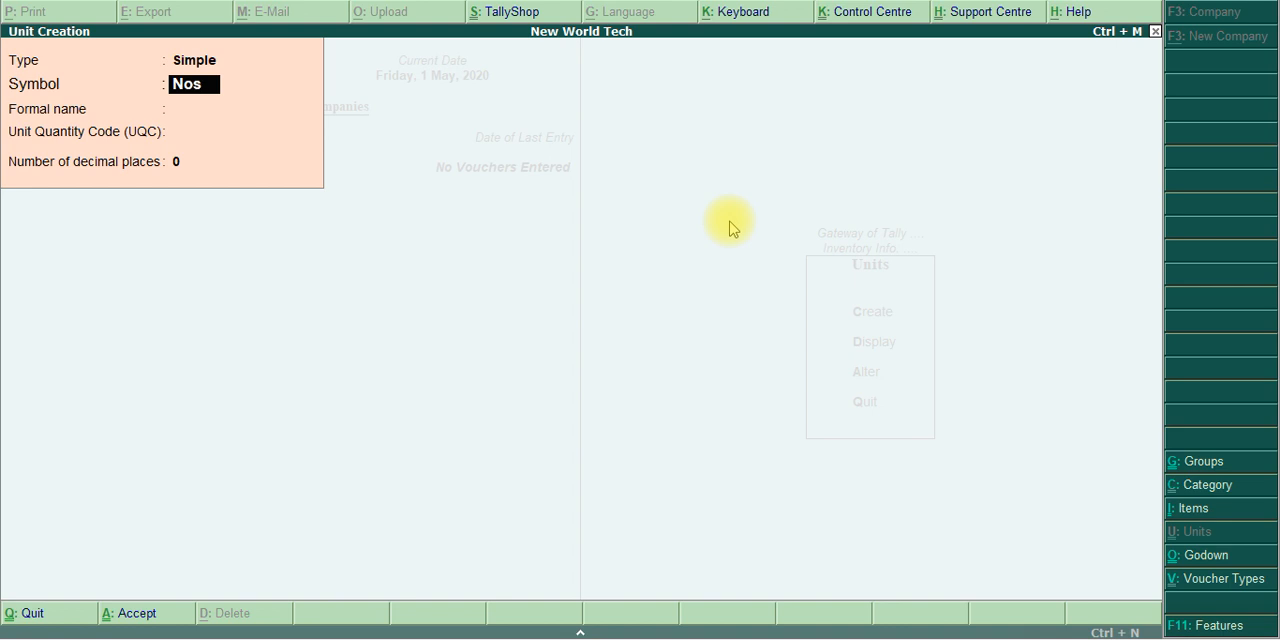
pyautogui.press('Return')
pyautogui.write('Numbers')
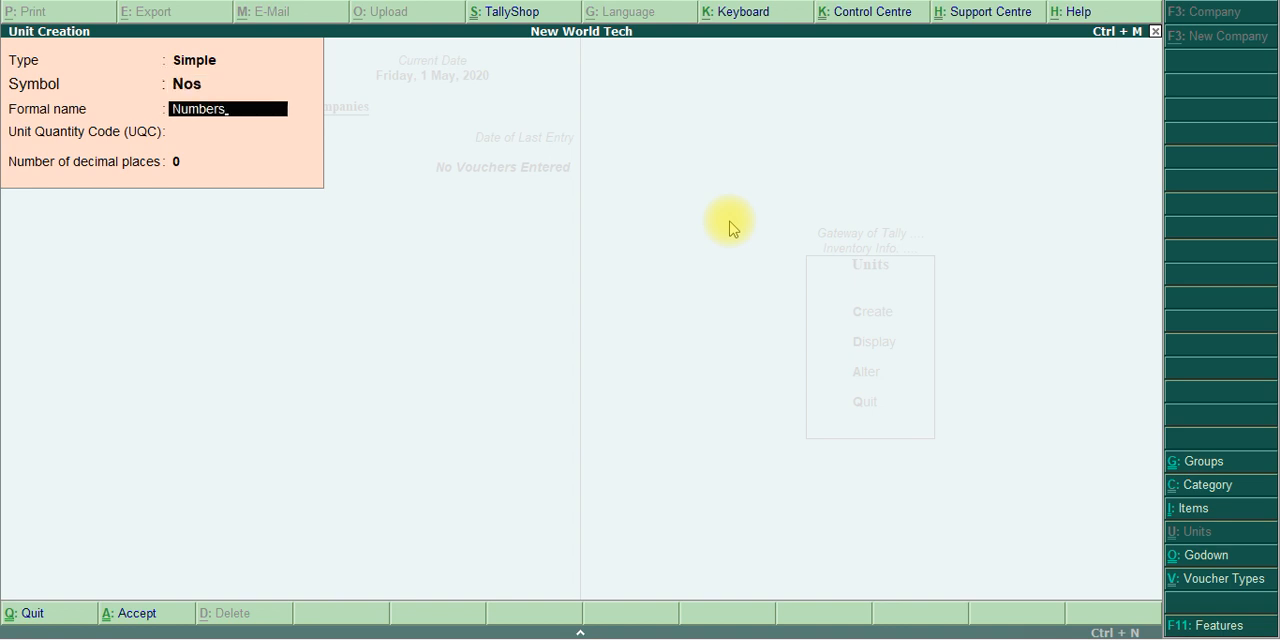
# Assign the unit quantity code NOS-NUMBERS to the Nos unit, keep 0 decimal places and save it
pyautogui.press('Return')
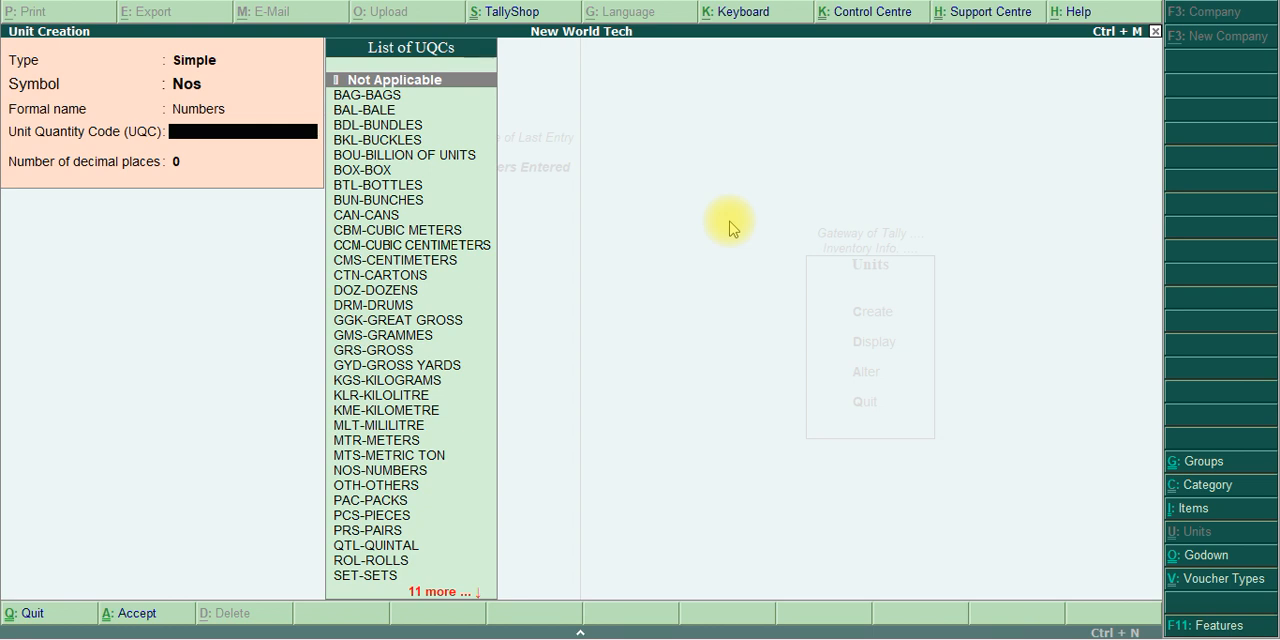
pyautogui.press('Down')
pyautogui.press('Down')
pyautogui.press('Down')
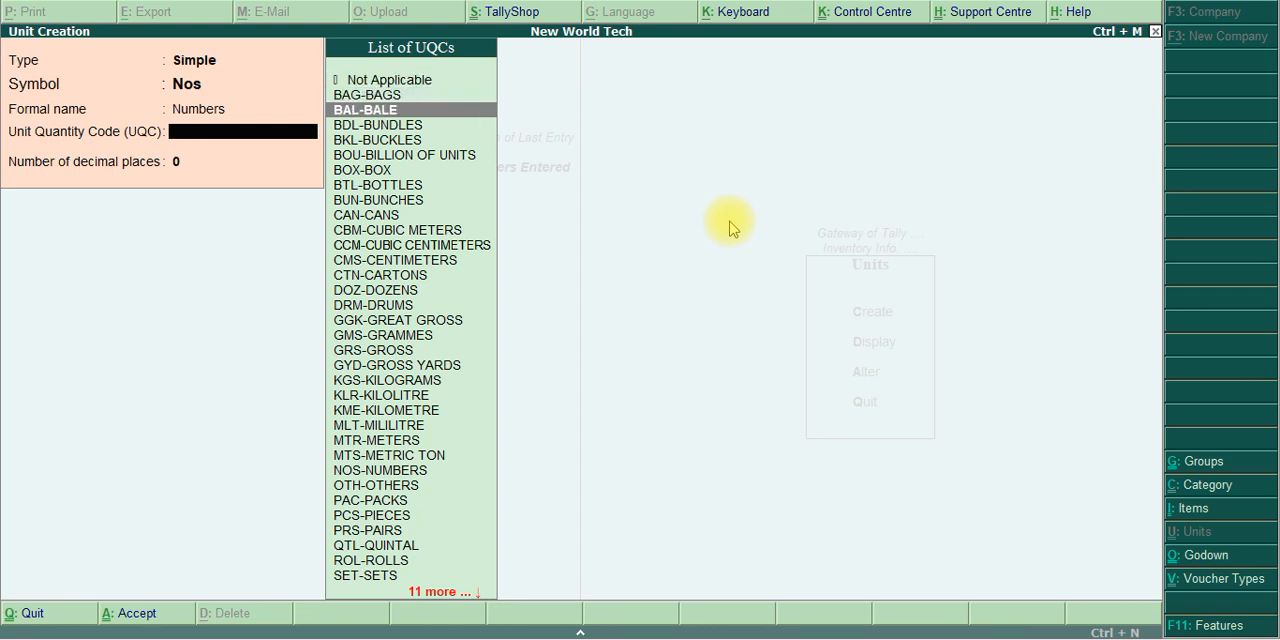
pyautogui.press('Down')
pyautogui.press('Down')
pyautogui.press('Down')
pyautogui.press('Down')
pyautogui.press('Down')
pyautogui.press('Down')
pyautogui.press('Down')
pyautogui.press('Down')
pyautogui.press('Down')
pyautogui.press('Down')
pyautogui.press('Down')
pyautogui.press('Down')
pyautogui.press('Down')
pyautogui.press('Down')
pyautogui.press('Down')
pyautogui.press('Down')
pyautogui.press('Down')
pyautogui.press('Down')
pyautogui.press('Down')
pyautogui.press('Down')
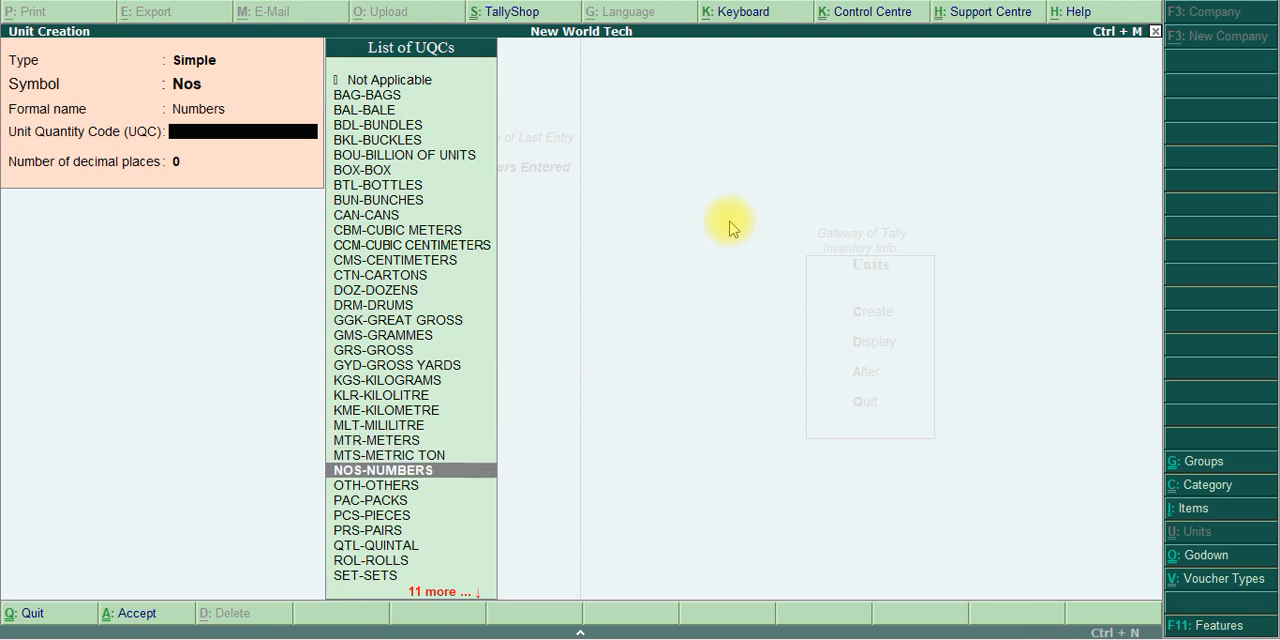
pyautogui.press('Up')
pyautogui.press('Return')
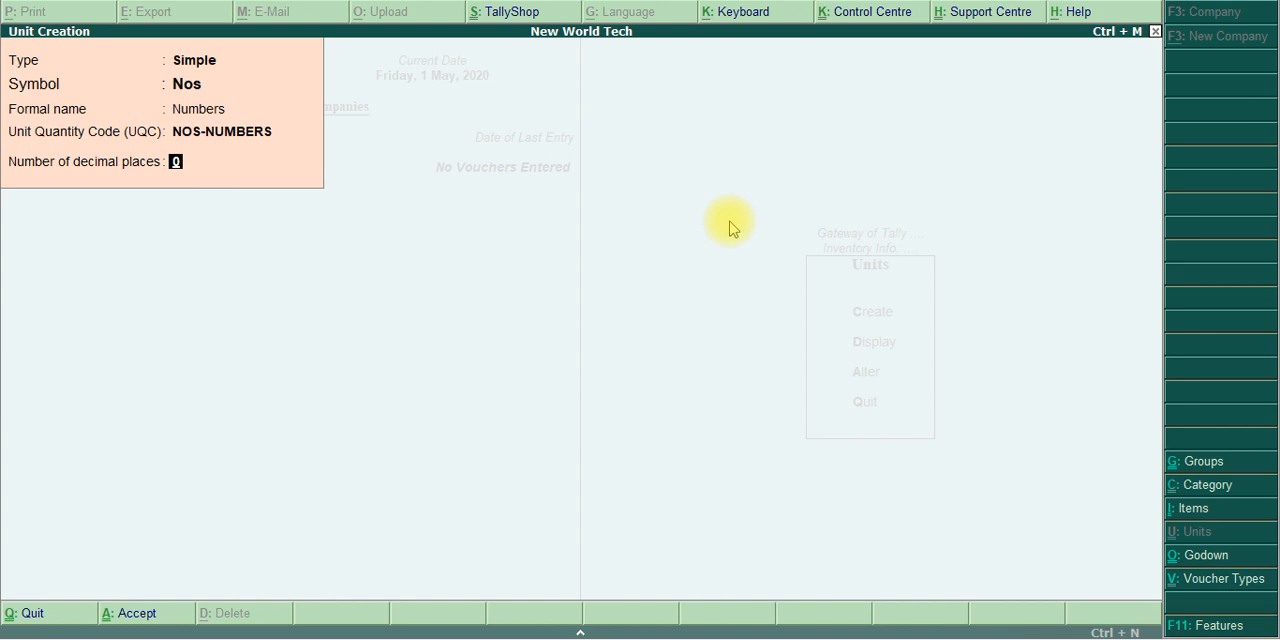
pyautogui.press('Return')
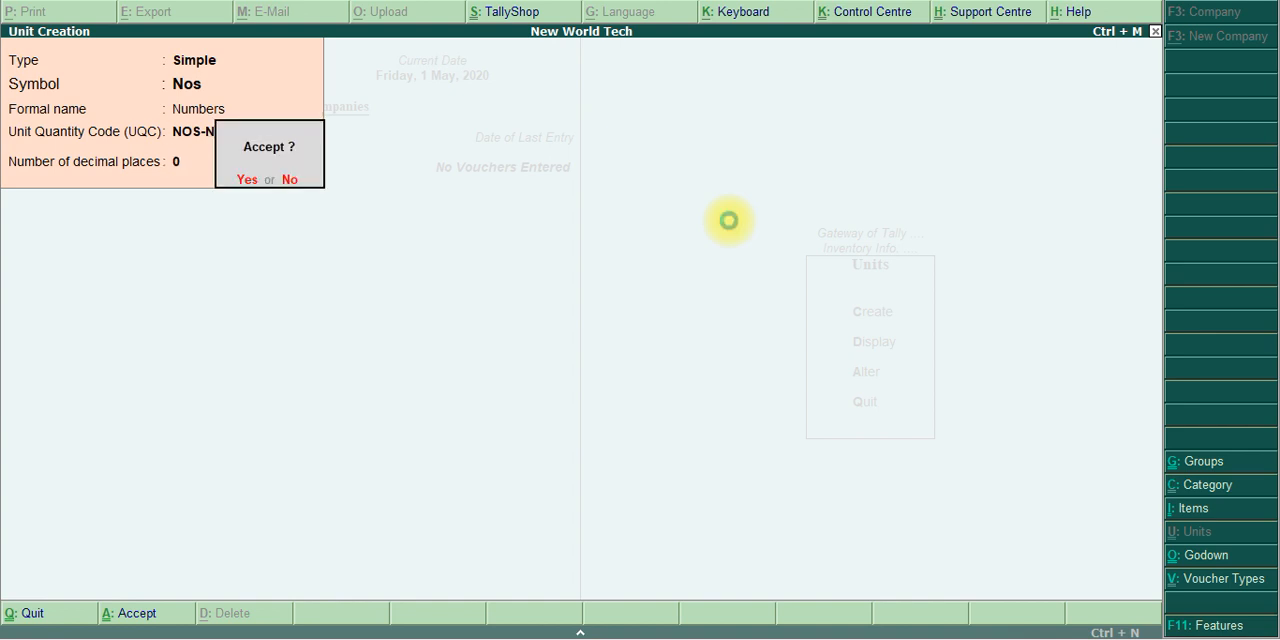
pyautogui.press('Return')
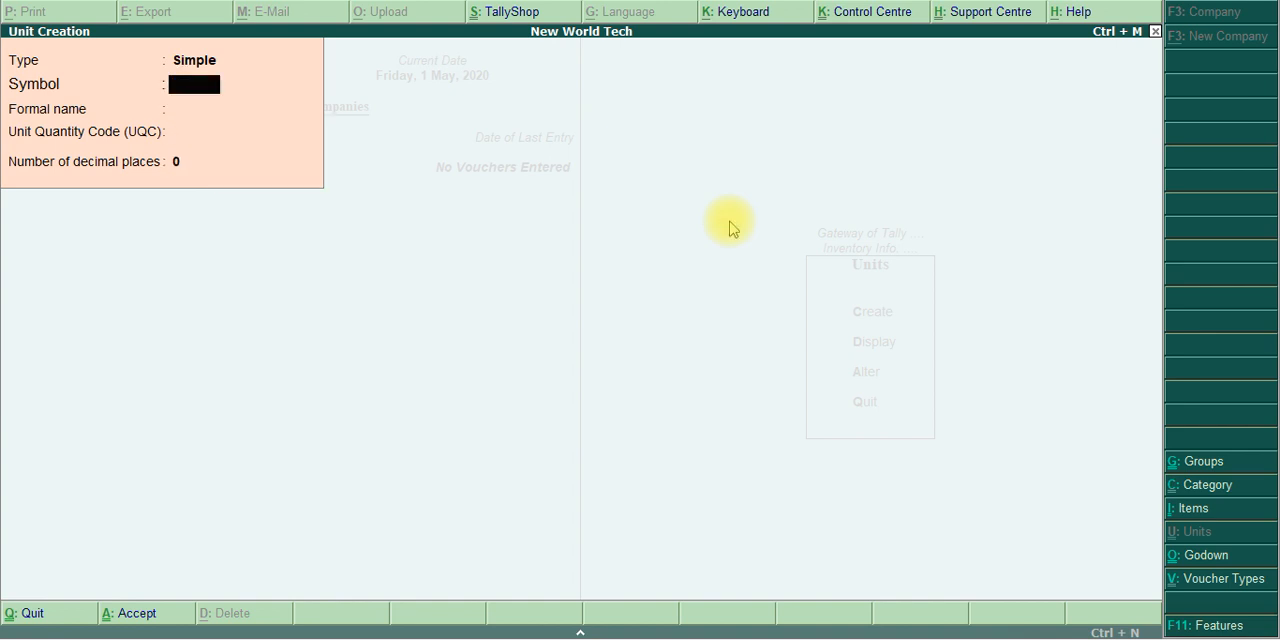
# Read the stock category instructions in the exercise PDF and leave unit creation in Tally.ERP 9
pyautogui.hotkey('alt', 'Tab')
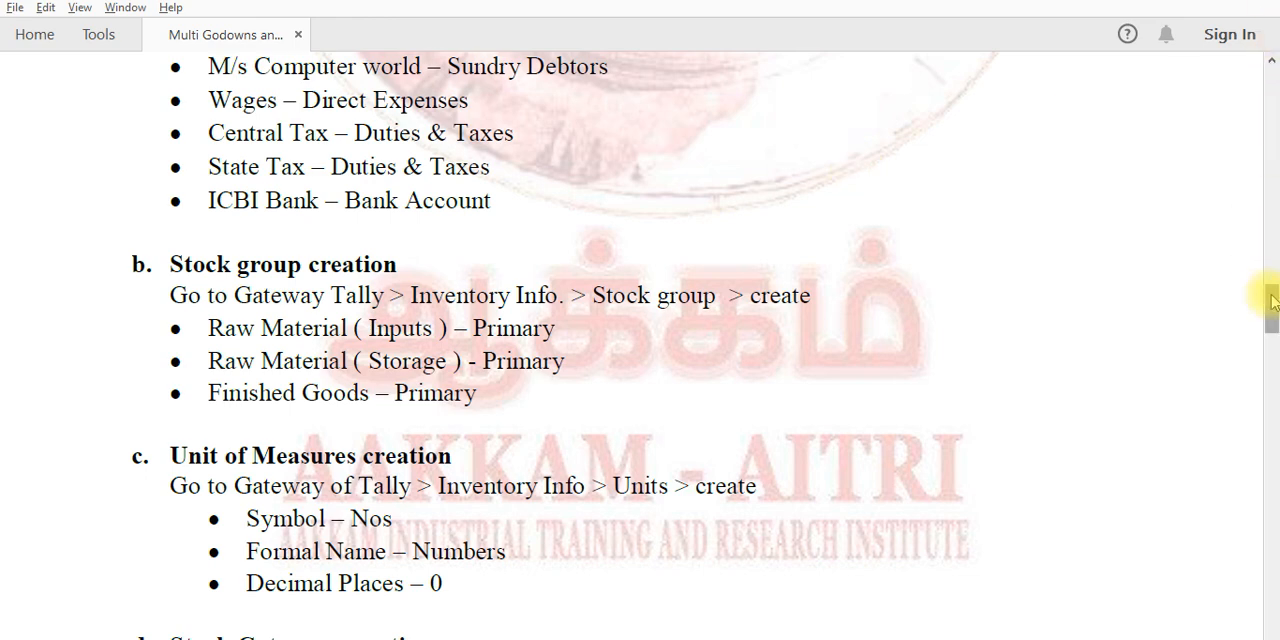
pyautogui.moveTo(1268, 298); pyautogui.dragTo(1274, 333)
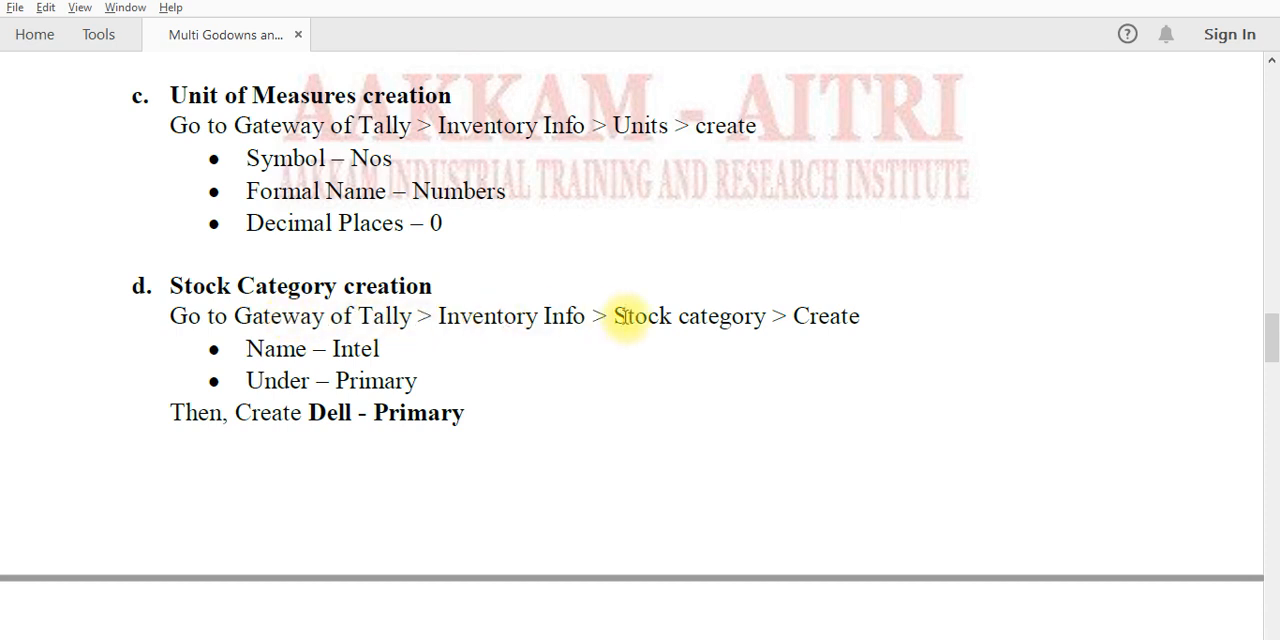
pyautogui.hotkey('alt', 'Tab')
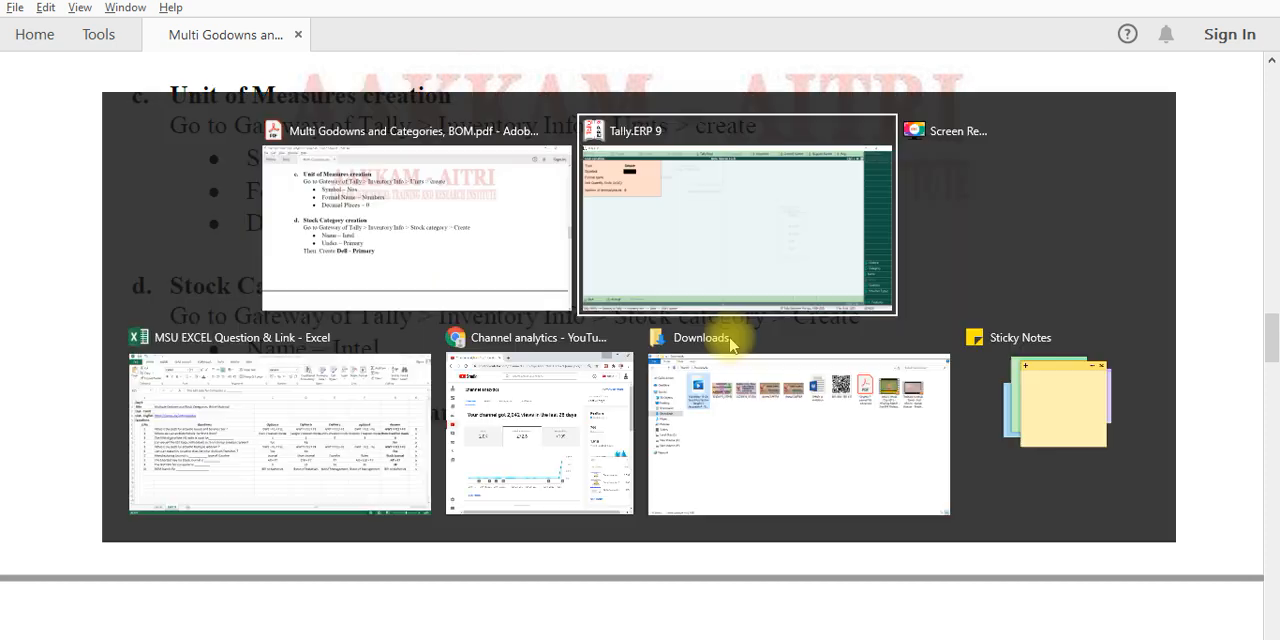
pyautogui.press('Escape')
pyautogui.press('Escape')
pyautogui.press('Escape')
pyautogui.press('Escape')
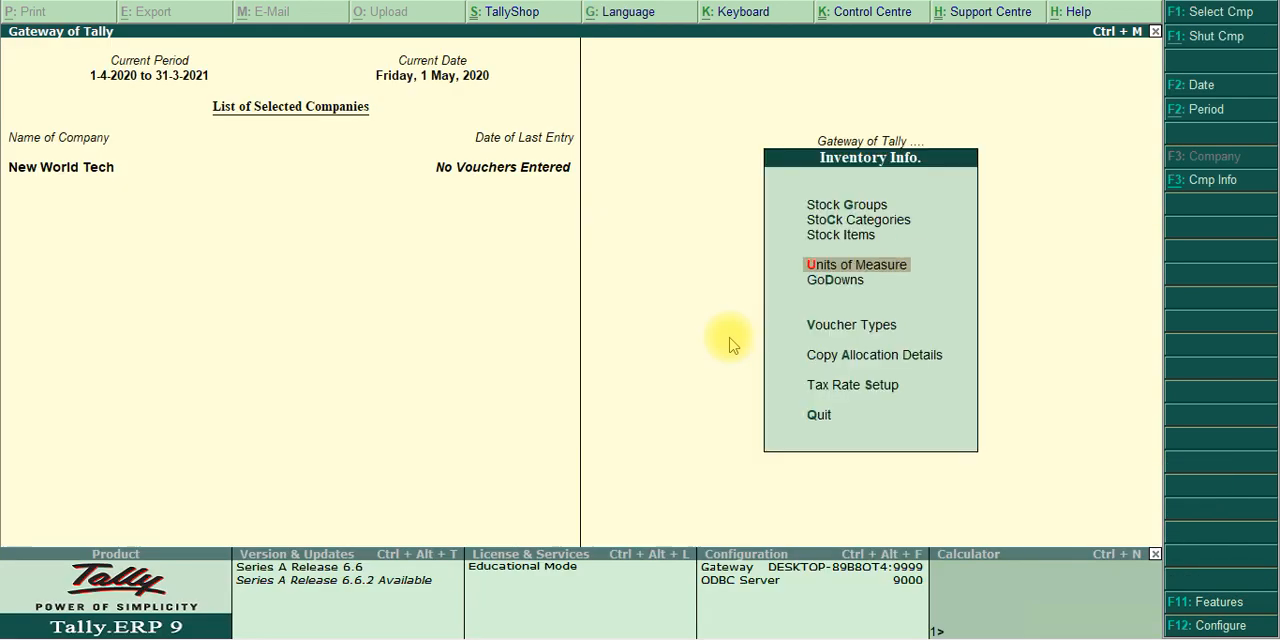
pyautogui.press('n')
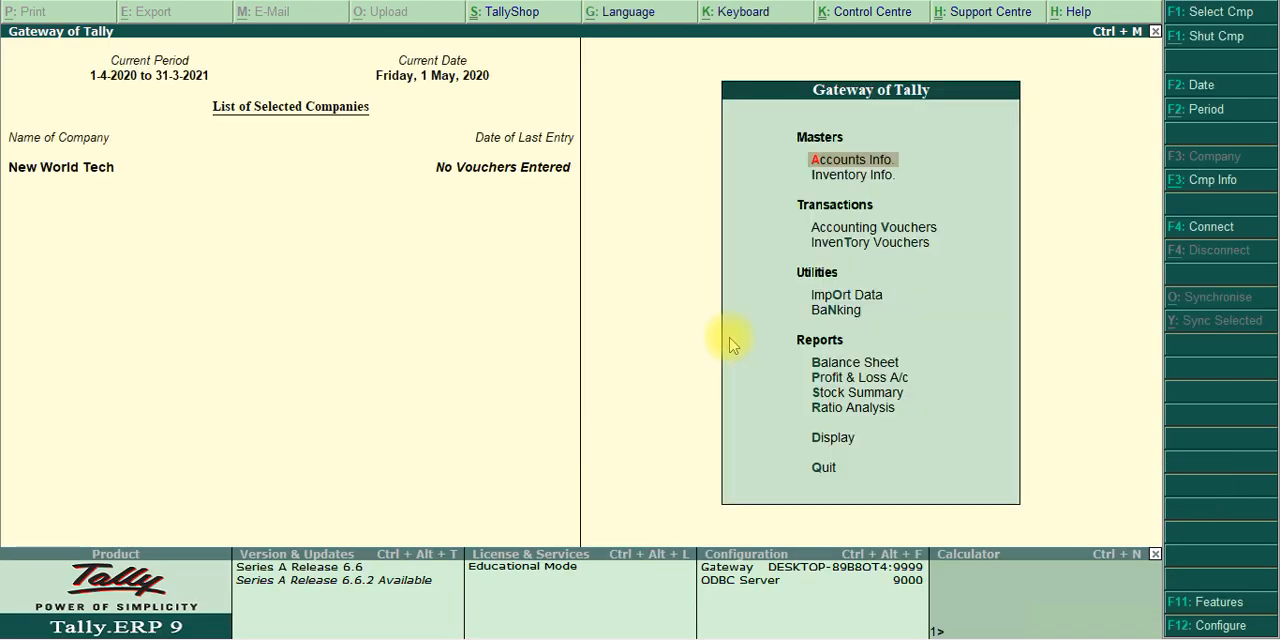
# Open the creation form for a single stock category and consult the category details in the exercise PDF
pyautogui.press('Down')
pyautogui.press('Return')
pyautogui.press('Down')
pyautogui.press('Return')
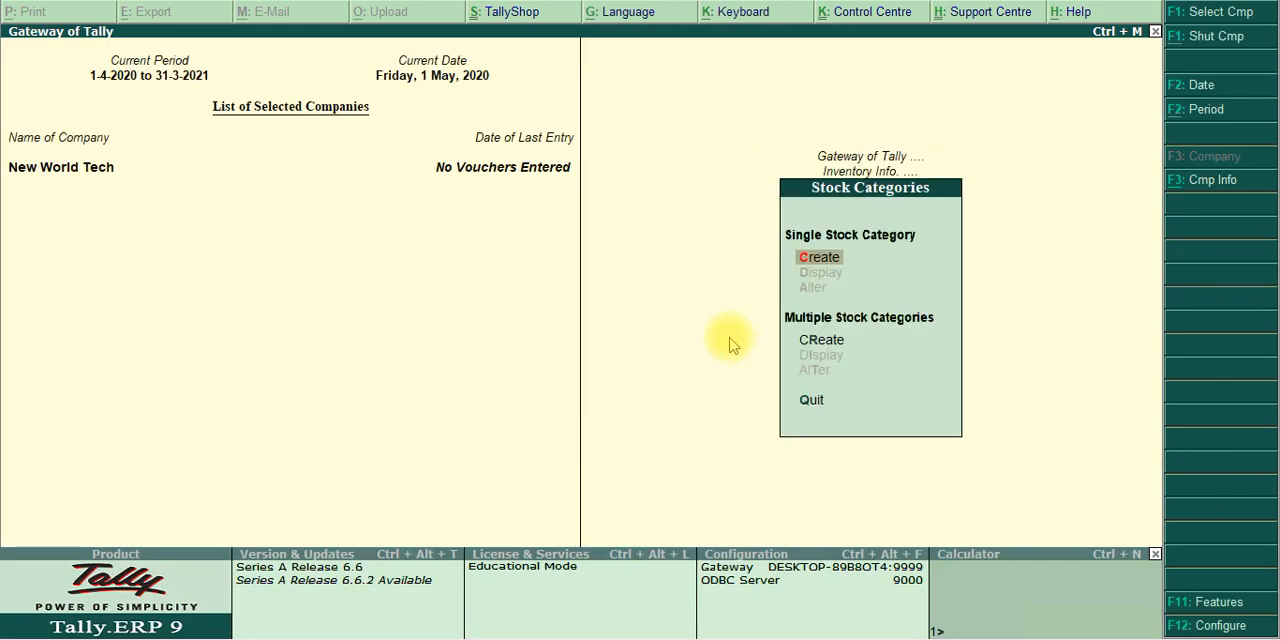
pyautogui.press('Return')
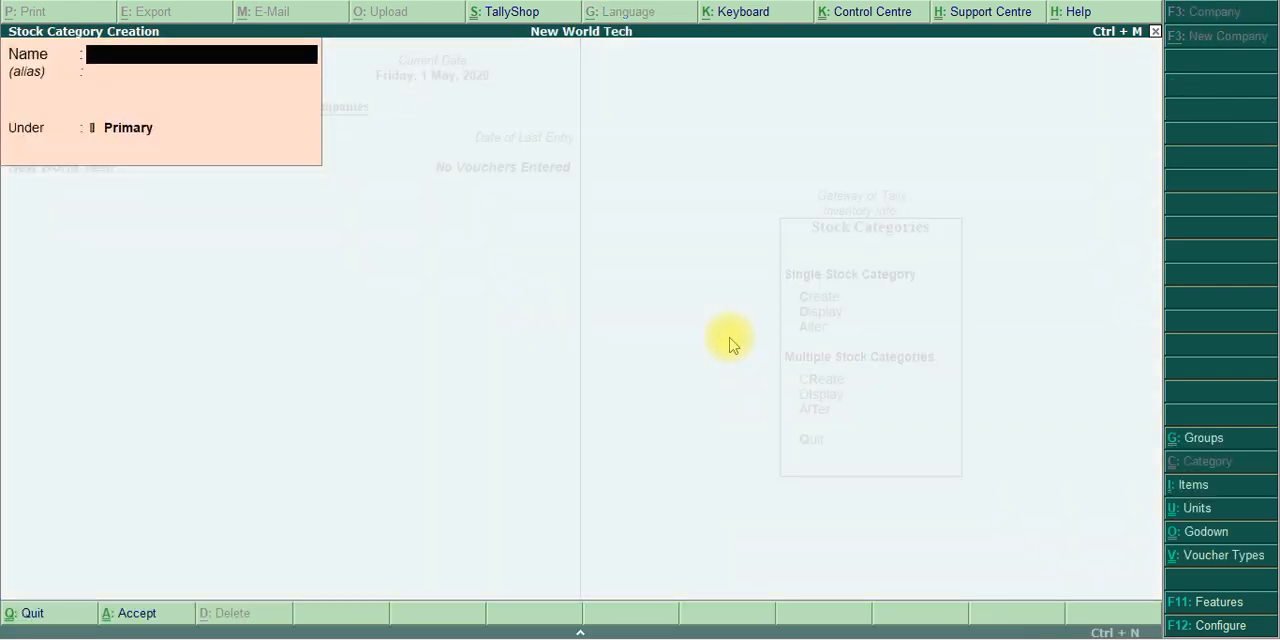
pyautogui.hotkey('alt', 'Tab')
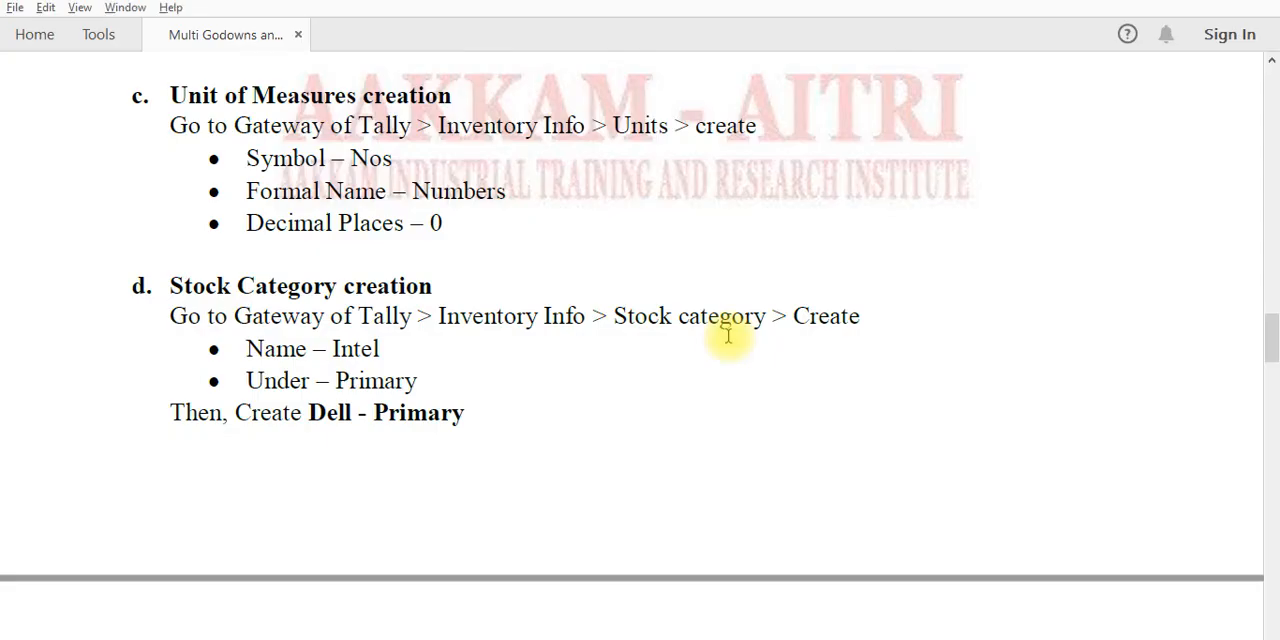
# Create the stock category Intel under Primary in Tally.ERP 9 and save it
pyautogui.hotkey('alt', 'Tab')
pyautogui.write('Intel')
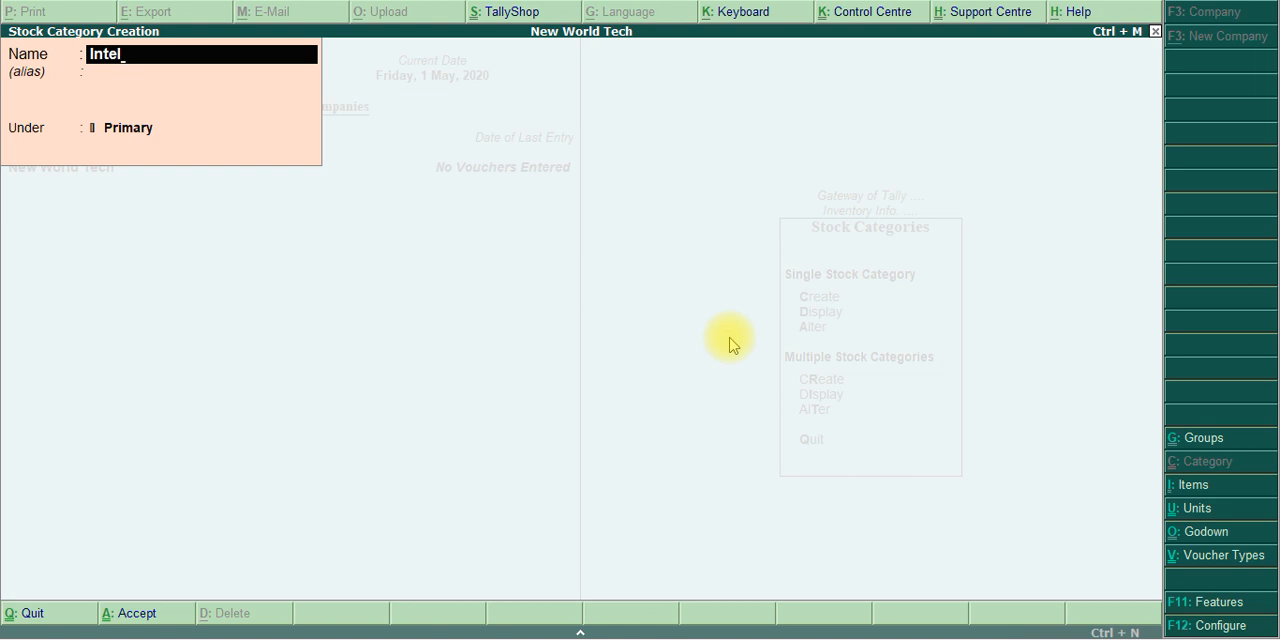
pyautogui.press('Return')
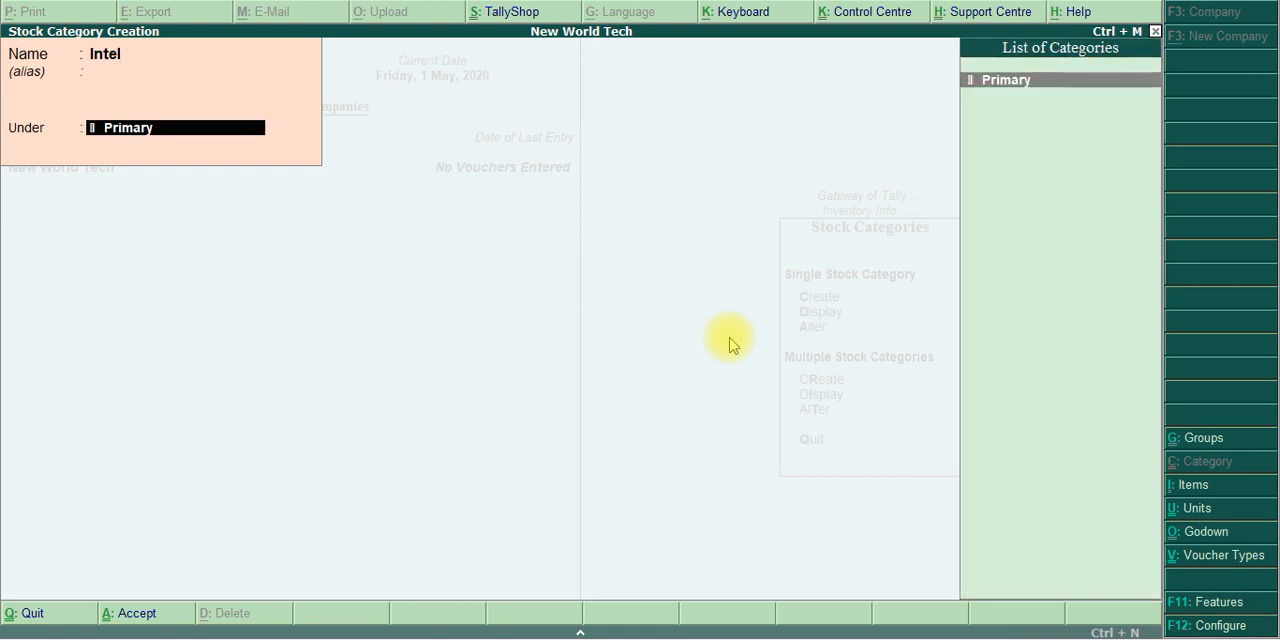
pyautogui.press('Return')
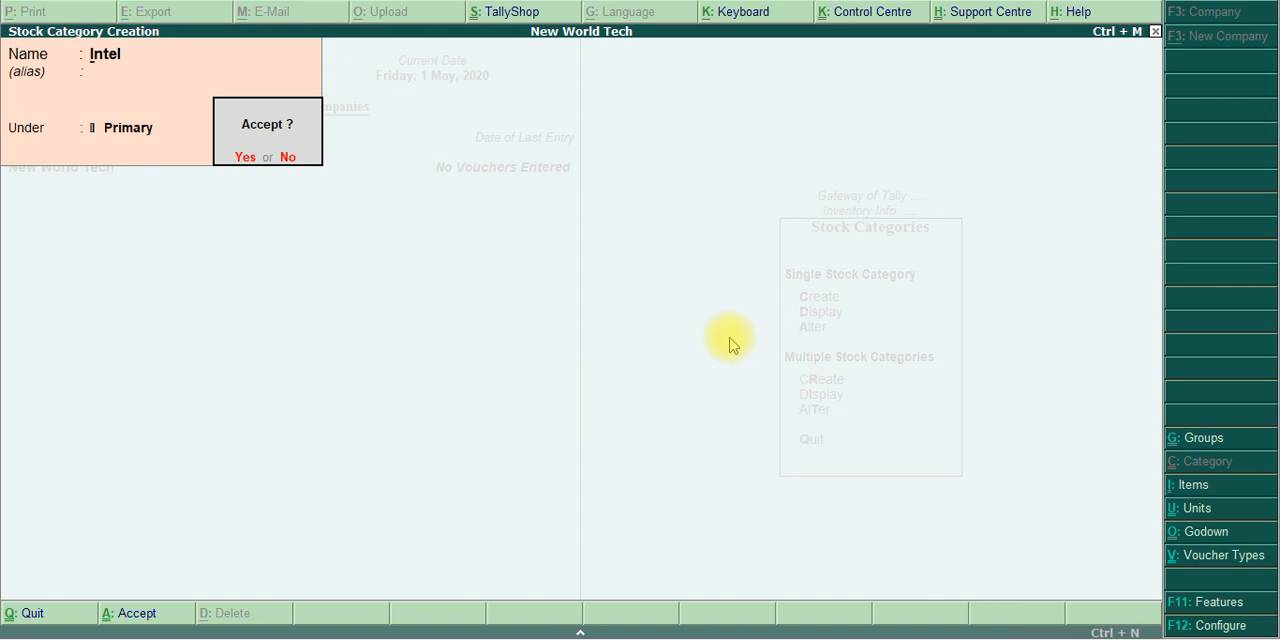
pyautogui.press('Return')
# Create a second stock category named Dell under Primary and save it
pyautogui.write('Dell')
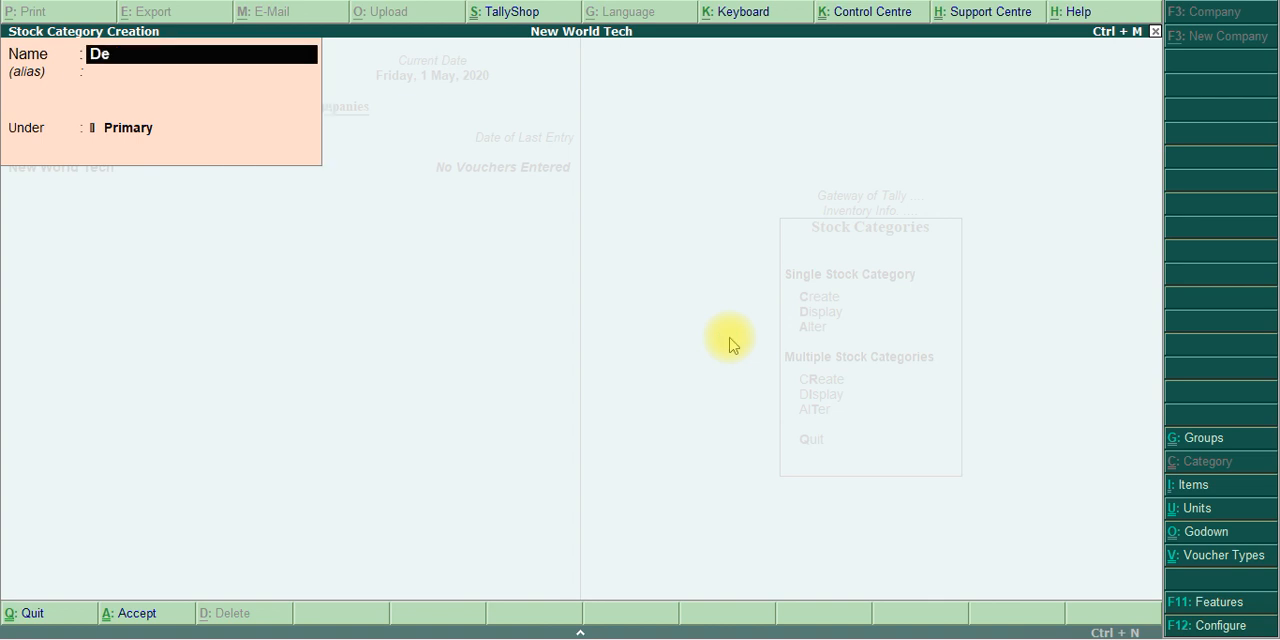
pyautogui.press('Return')
pyautogui.press('Return')
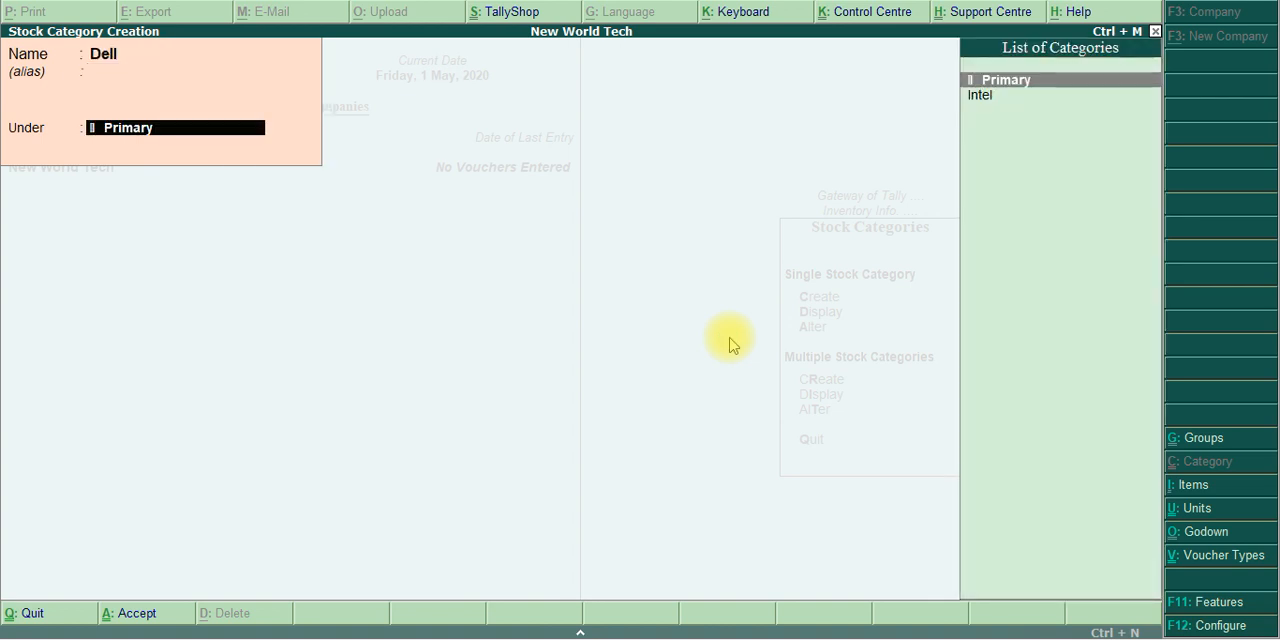
pyautogui.press('Return')
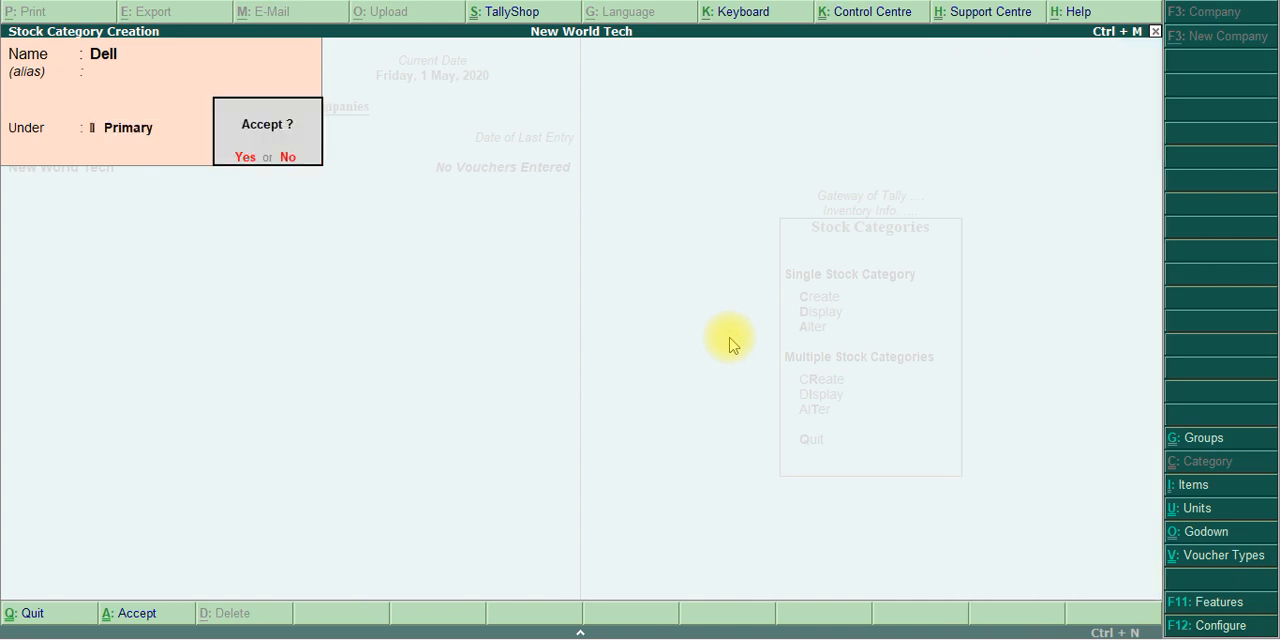
pyautogui.press('Return')
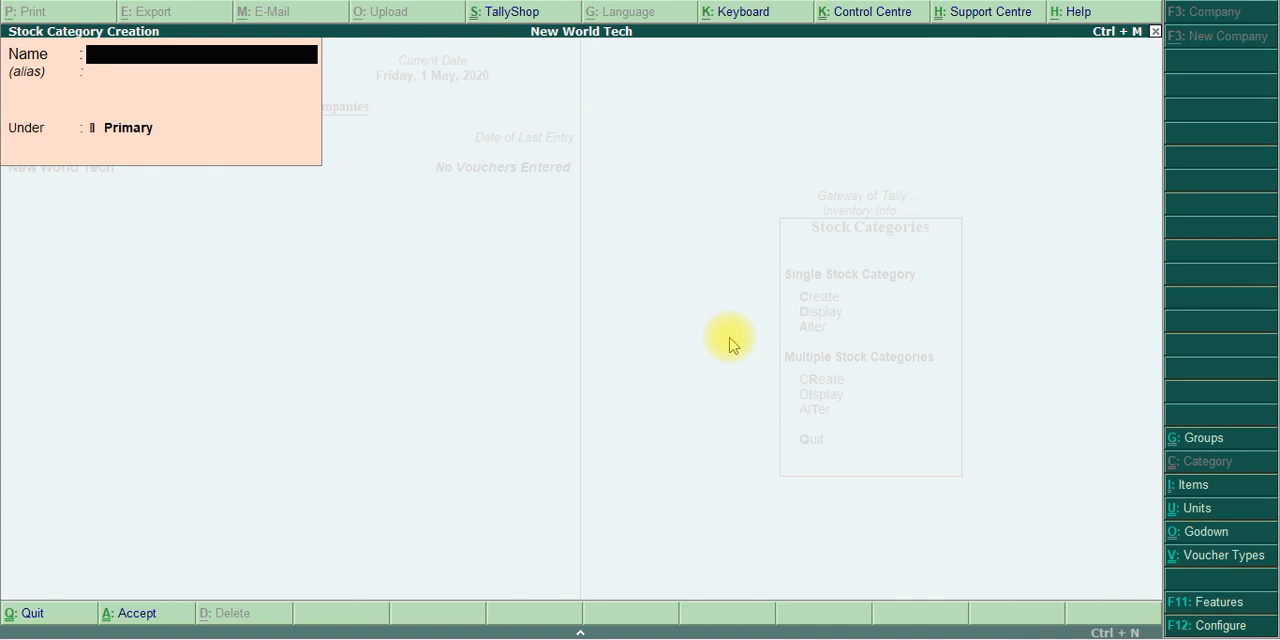
# Read the godown creation details in the exercise PDF and return to Tally.ERP 9
pyautogui.hotkey('alt', 'Tab')
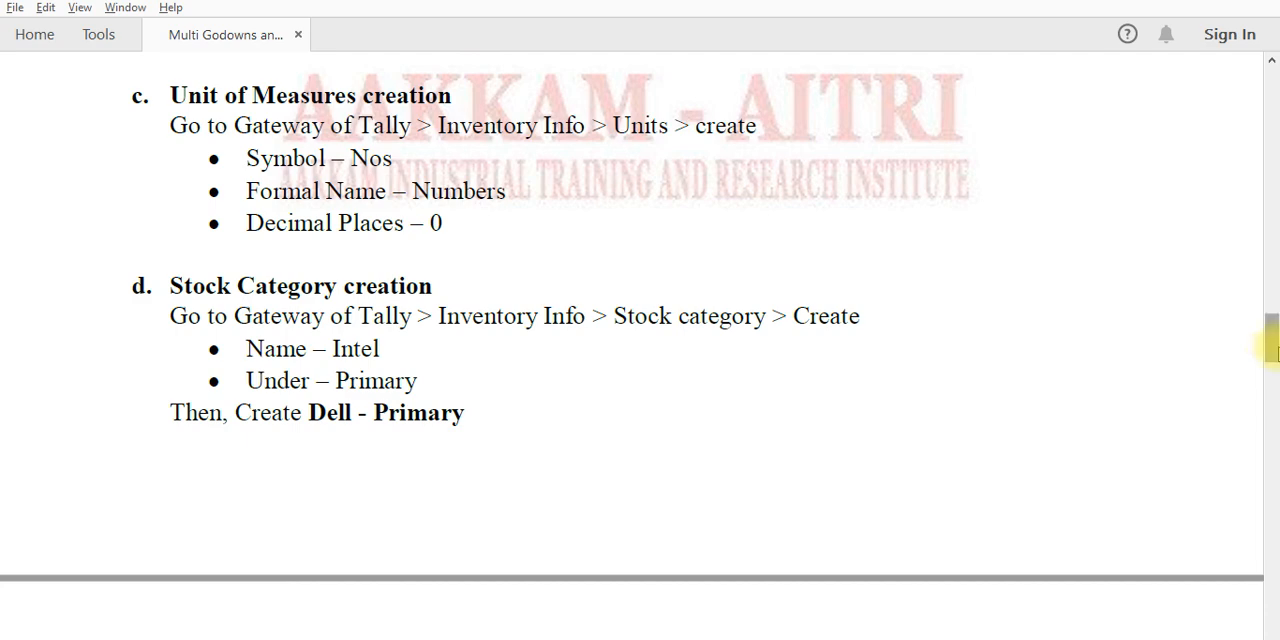
pyautogui.moveTo(1272, 342); pyautogui.dragTo(1273, 395)
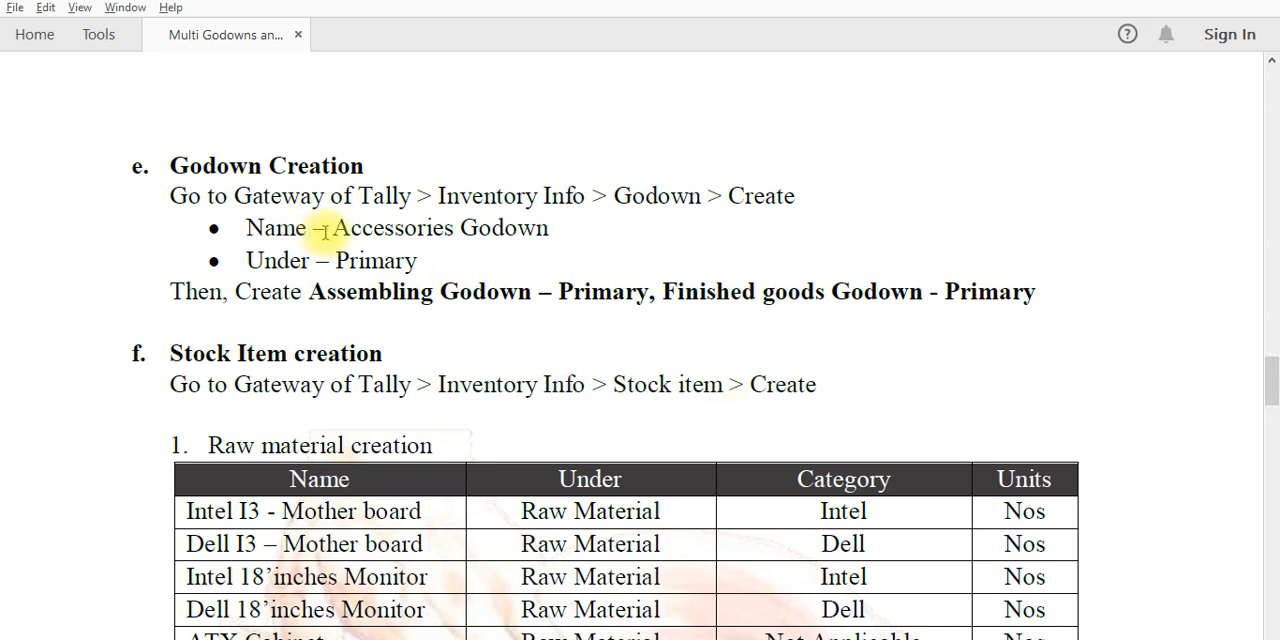
pyautogui.moveTo(332, 228); pyautogui.dragTo(528, 231)
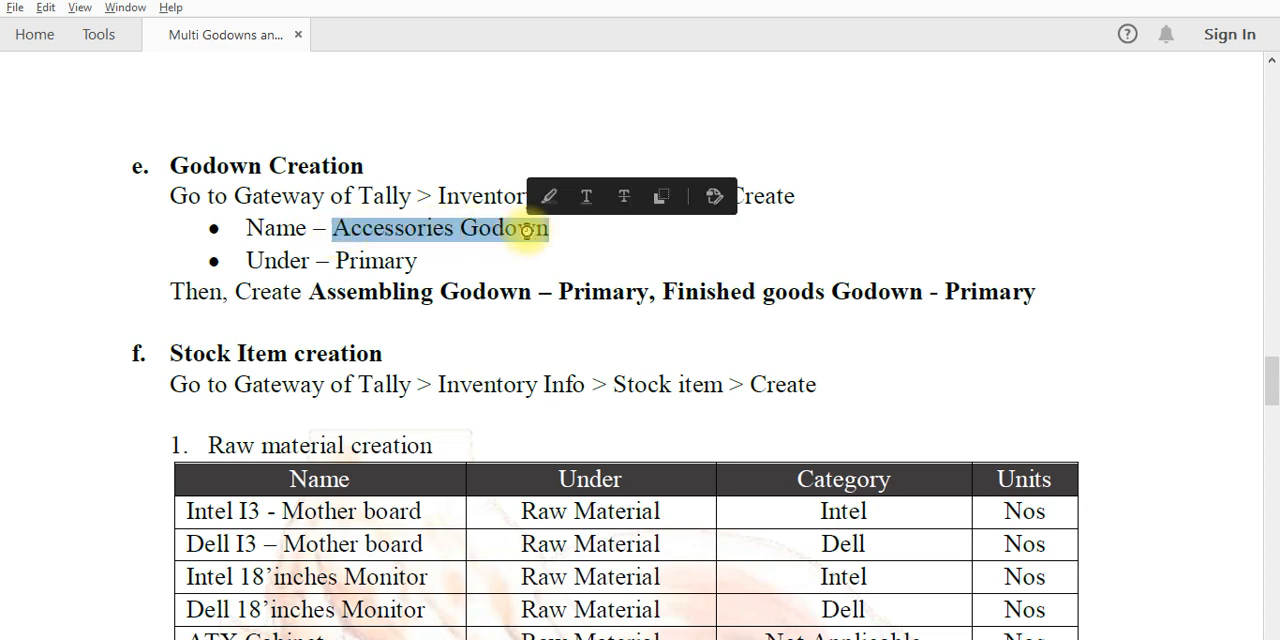
pyautogui.hotkey('alt', 'Tab')
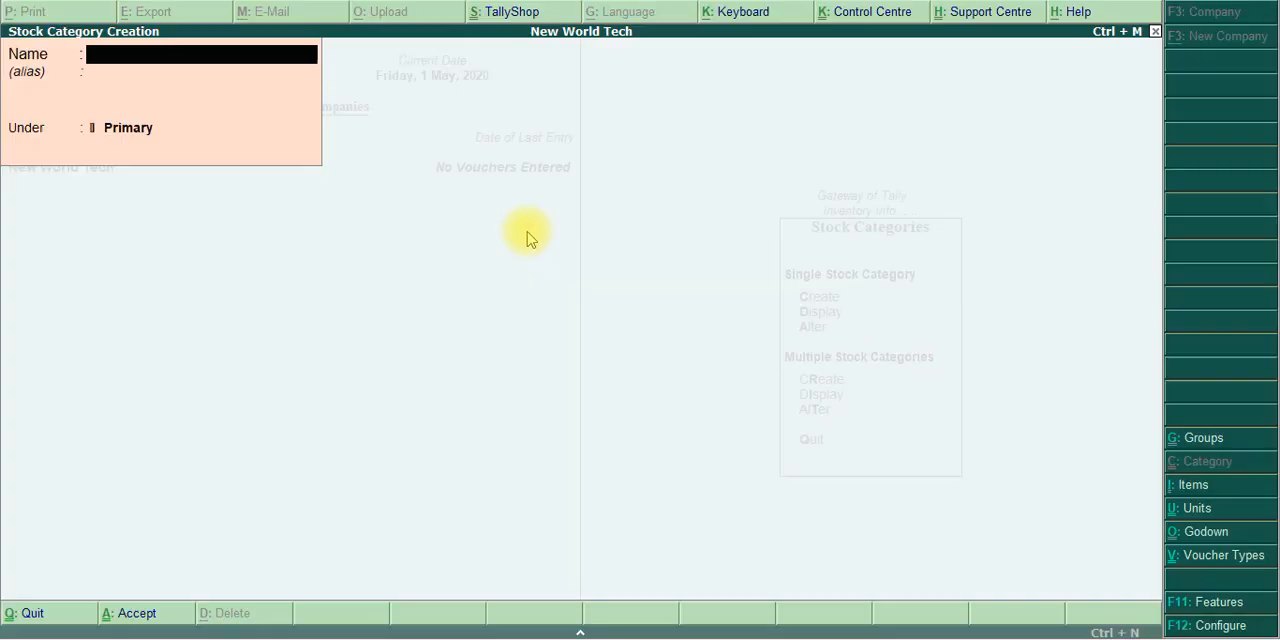
# Leave stock category creation and open the creation form for a single godown
pyautogui.press('Escape')
pyautogui.press('y')
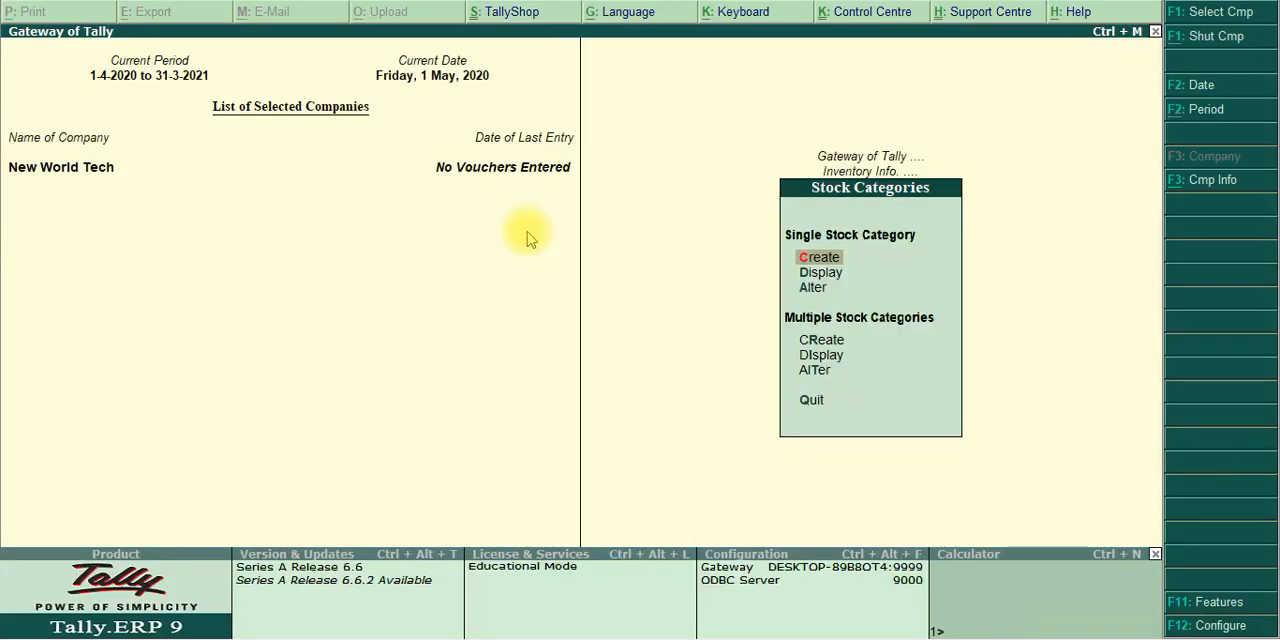
pyautogui.press('Escape')
pyautogui.press('Escape')
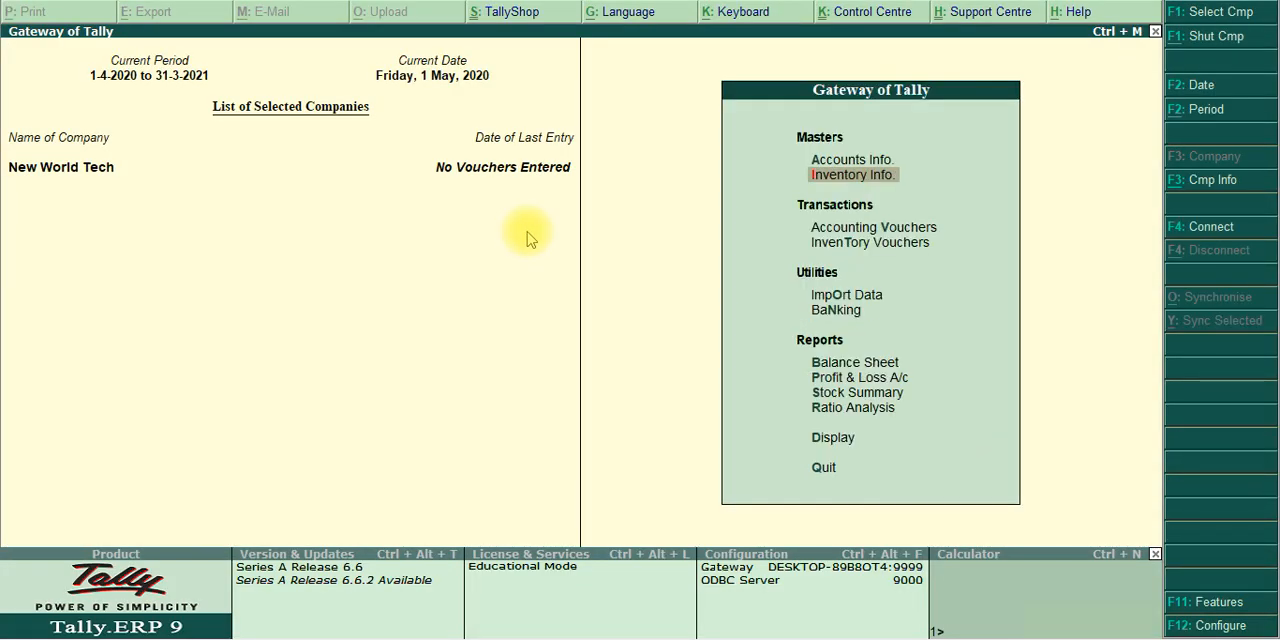
pyautogui.press('Return')
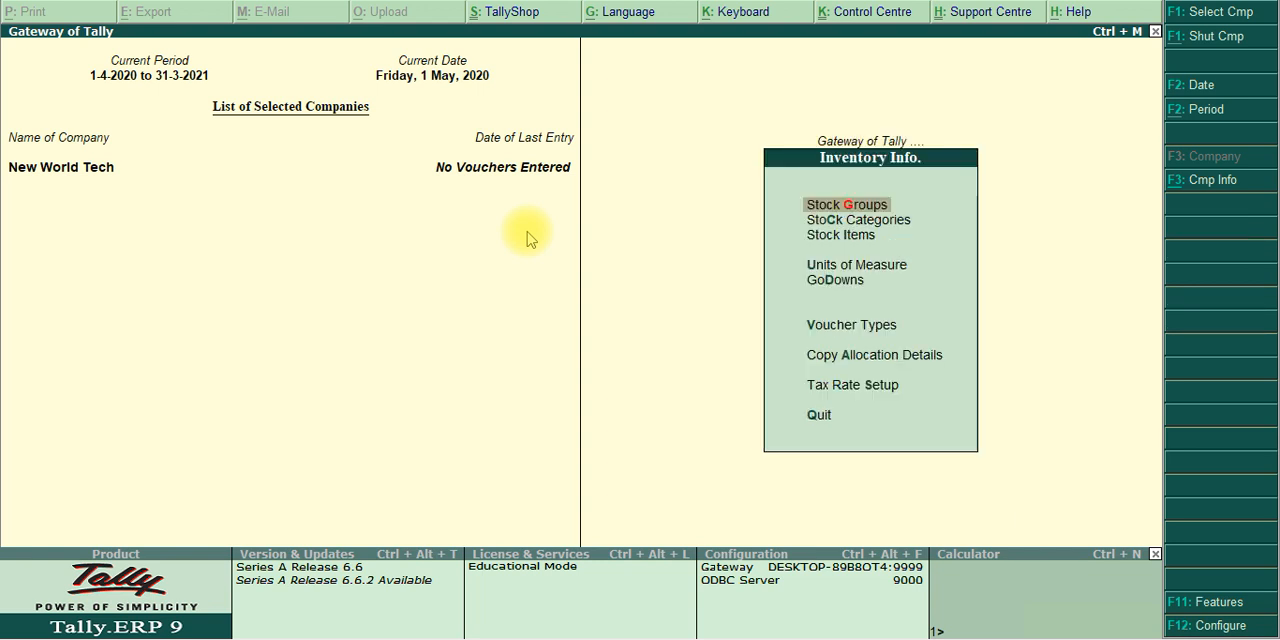
pyautogui.press('Down')
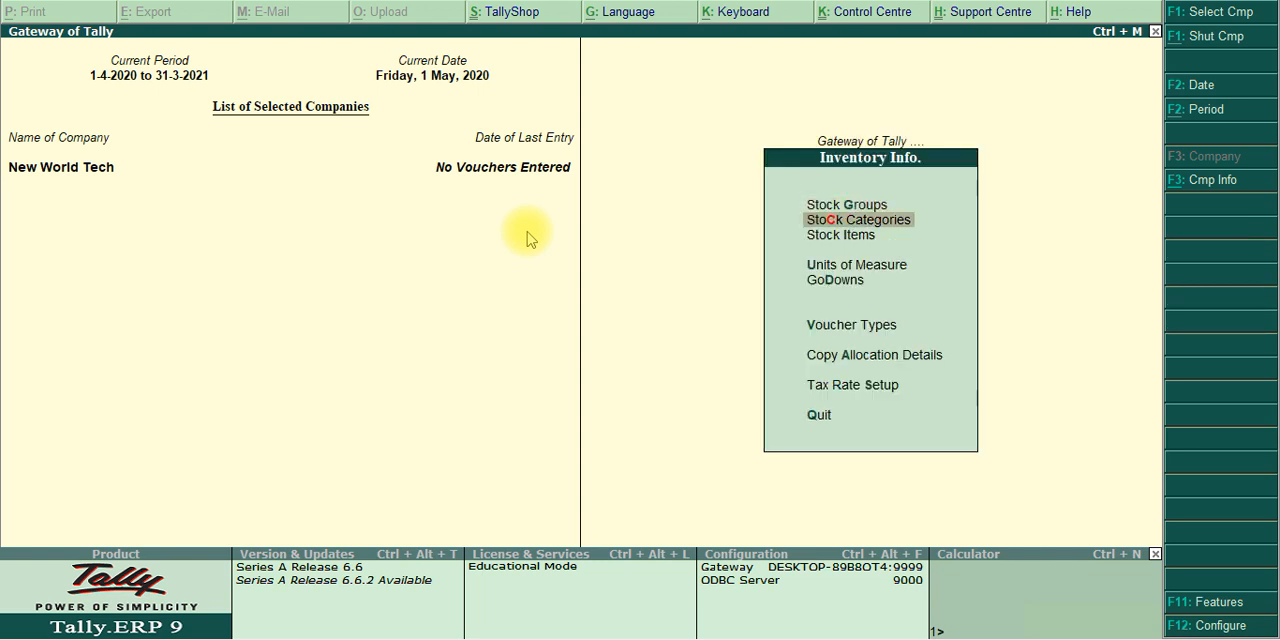
pyautogui.press('Down')
pyautogui.press('Down')
pyautogui.press('Down')
pyautogui.press('Return')
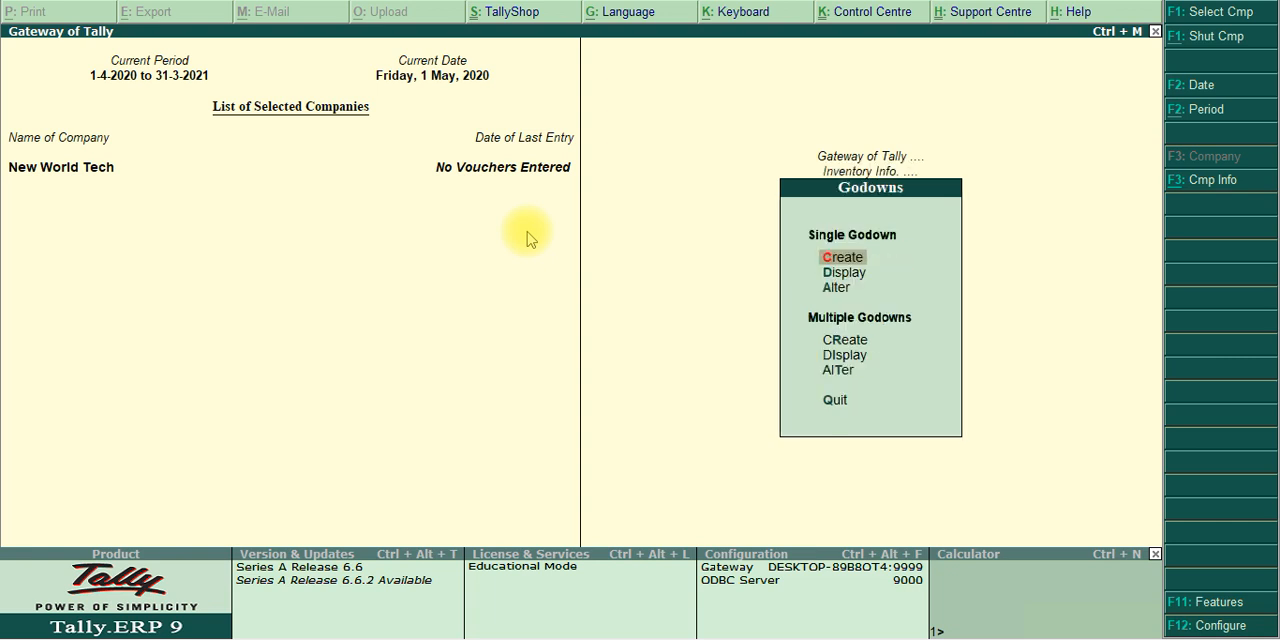
pyautogui.press('Return')
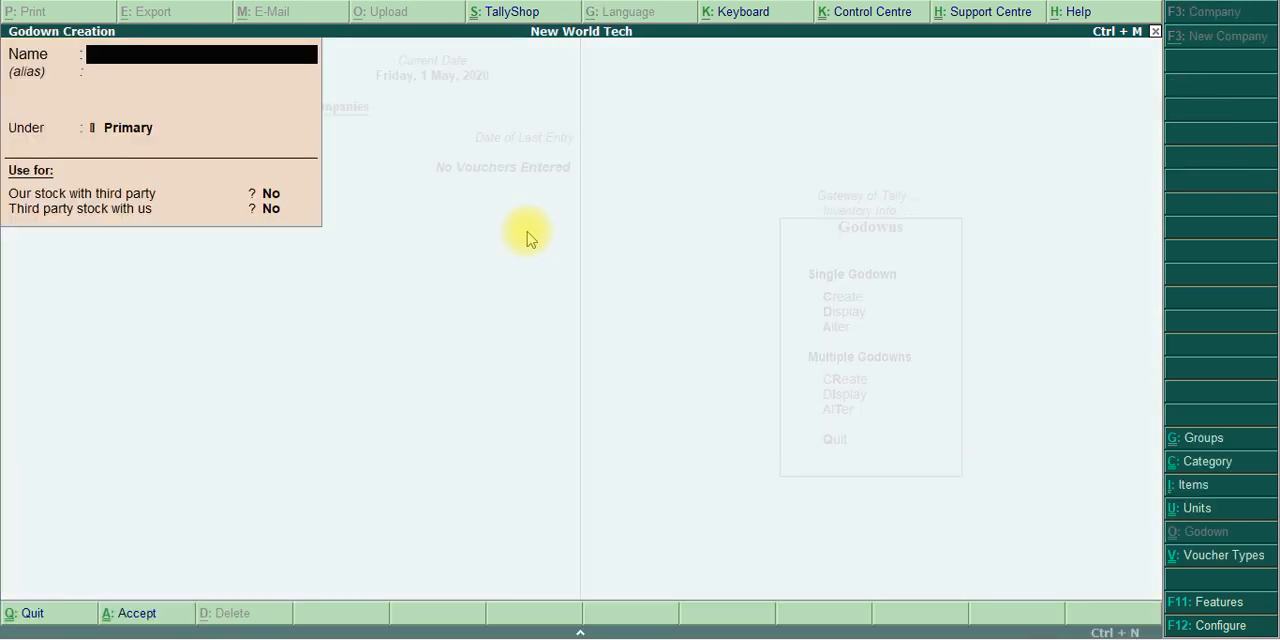
# Create the godown Accessories Godown under Primary, keep both third-party stock options at No and save it
pyautogui.write('Accessories Godown')
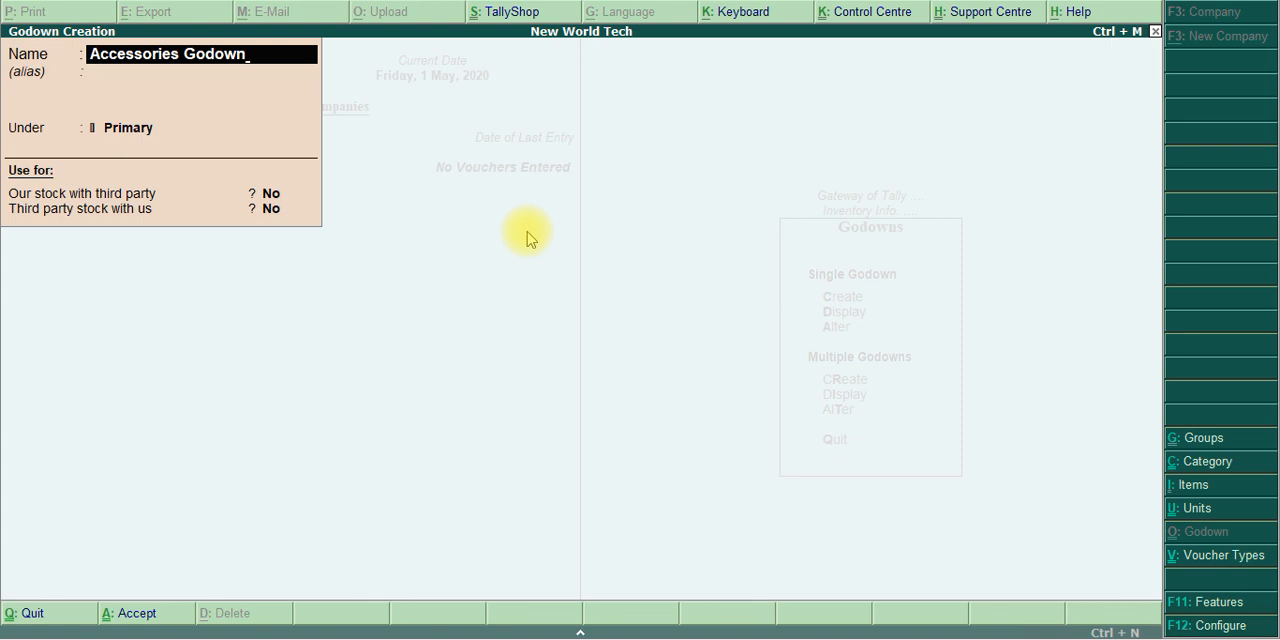
pyautogui.press('Return')
pyautogui.press('Return')
pyautogui.press('Return')
pyautogui.press('Return')
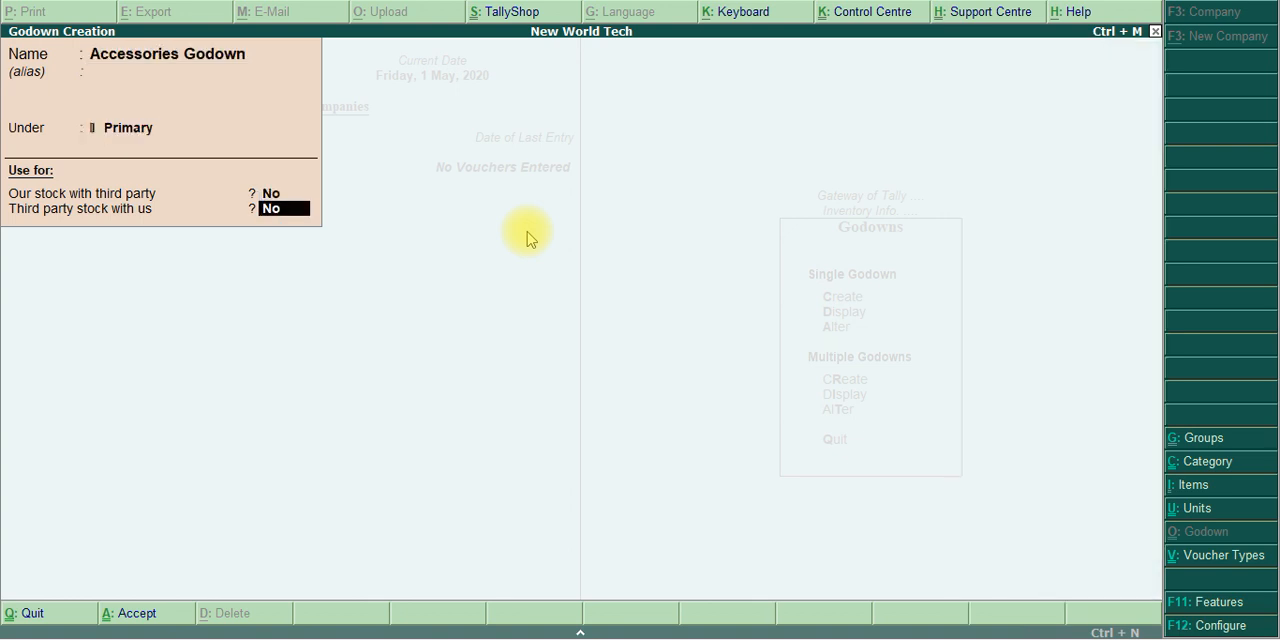
pyautogui.press('Return')
pyautogui.click(526, 231)
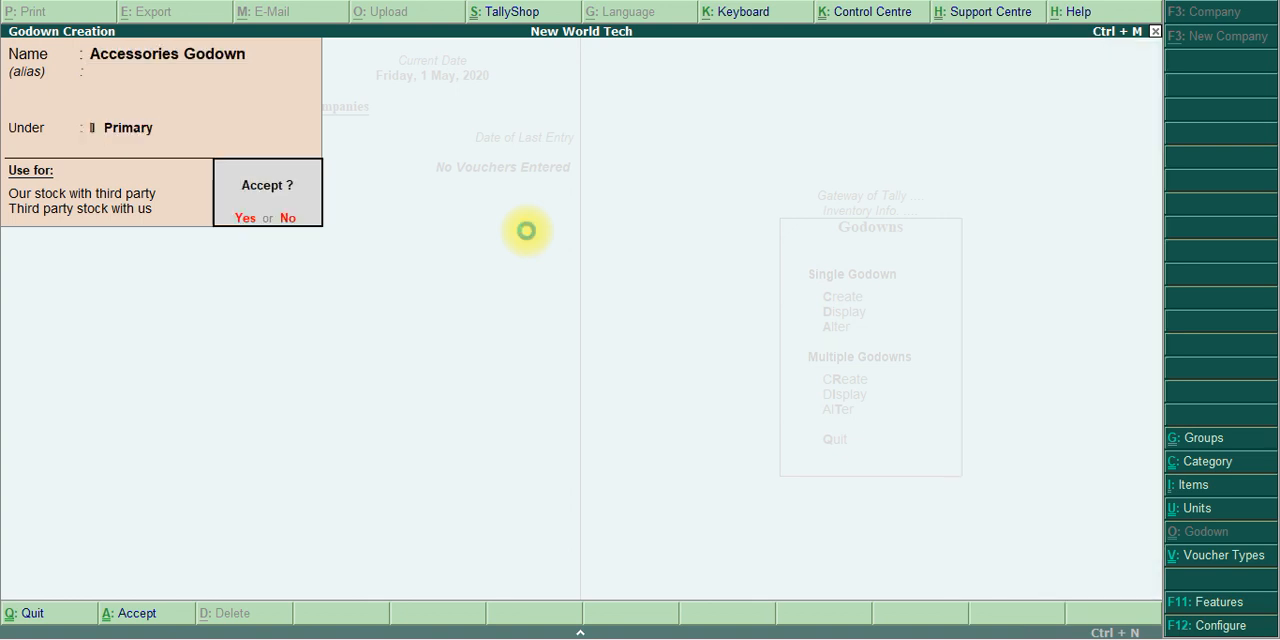
pyautogui.press('Return')
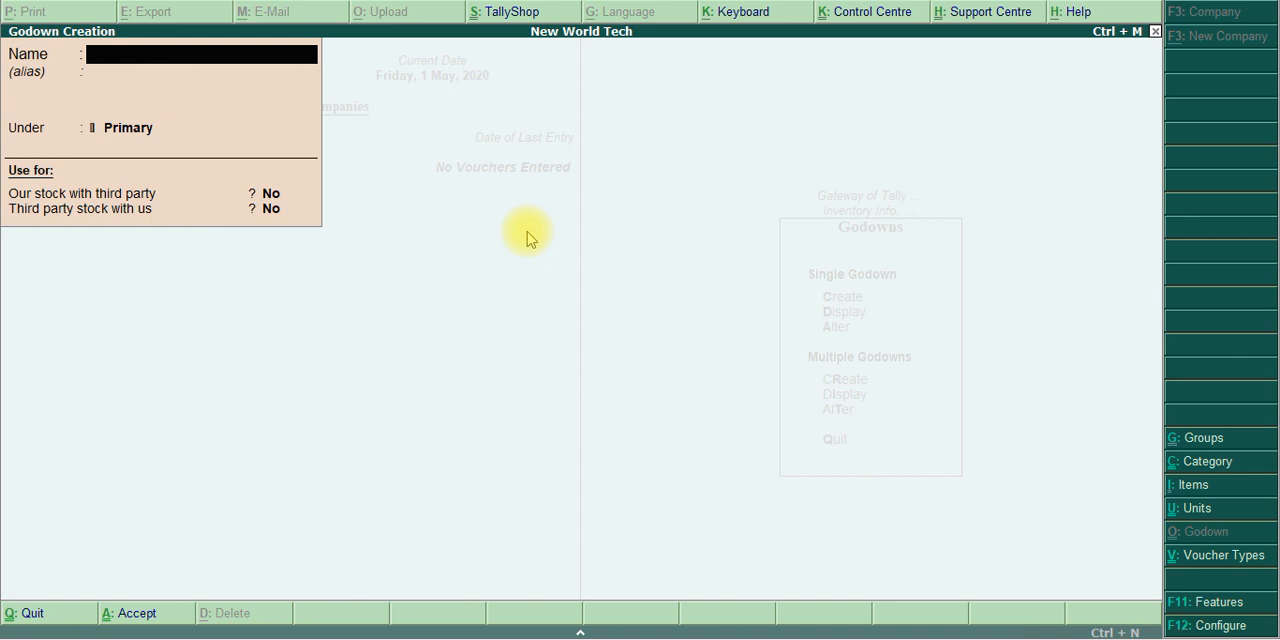
# Create the godown Assembling Godown under Primary with both third-party stock options at No and save it
pyautogui.write('Assembling')
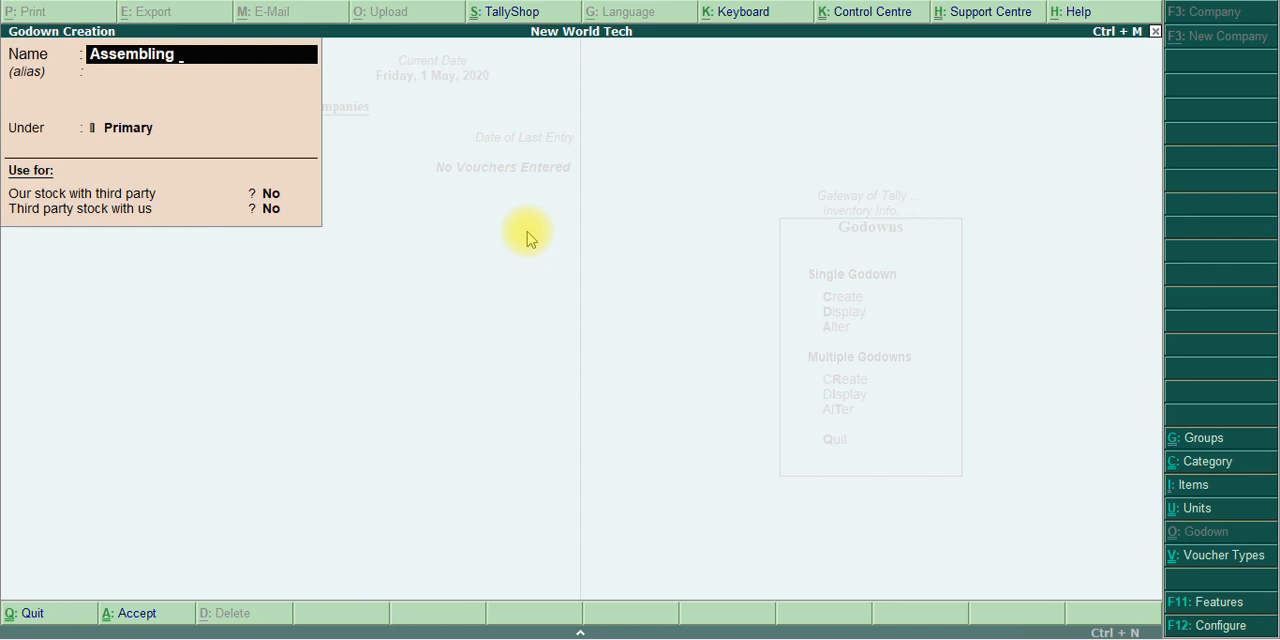
pyautogui.write(' Godown')
pyautogui.press('Return')
pyautogui.press('Return')
pyautogui.press('Return')
pyautogui.press('Return')
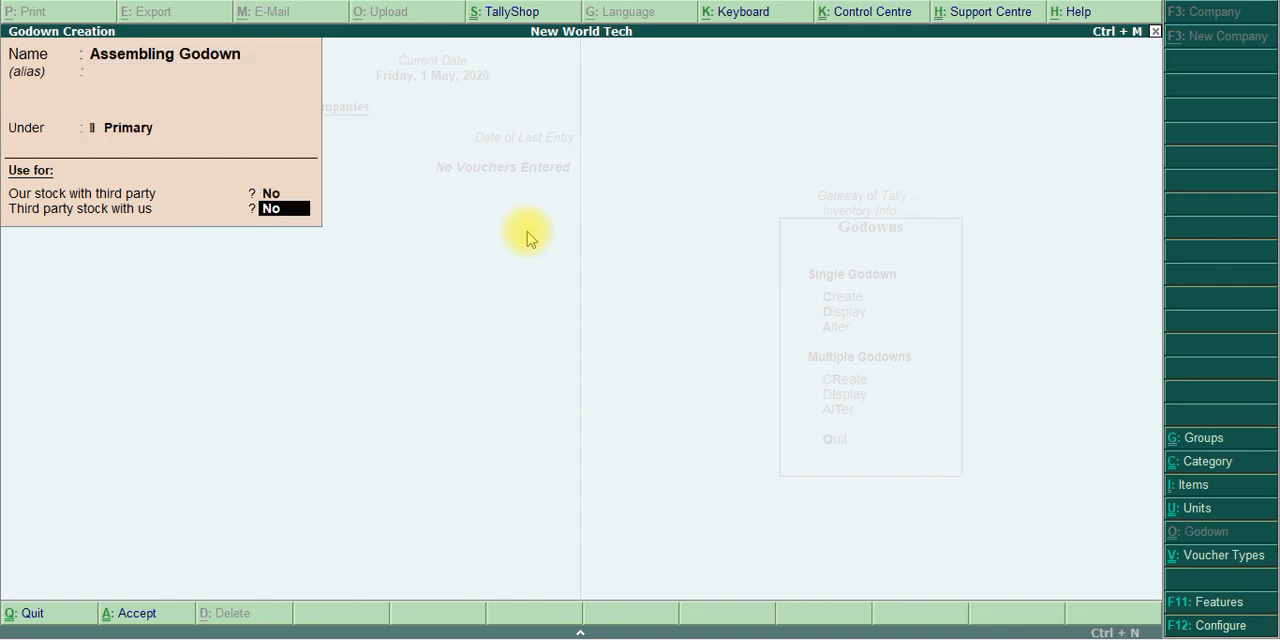
pyautogui.press('Return')
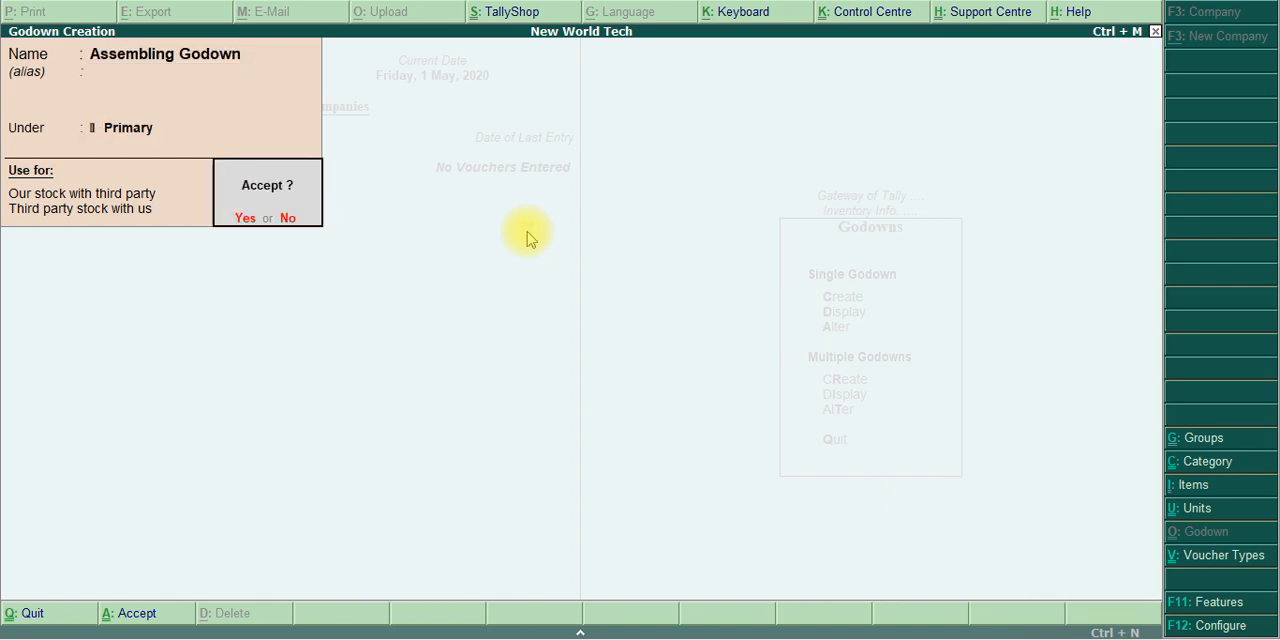
pyautogui.press('Return')
# Create the godown Finished Goods Godown under Primary with both third-party stock options at No and save it
pyautogui.write('F')
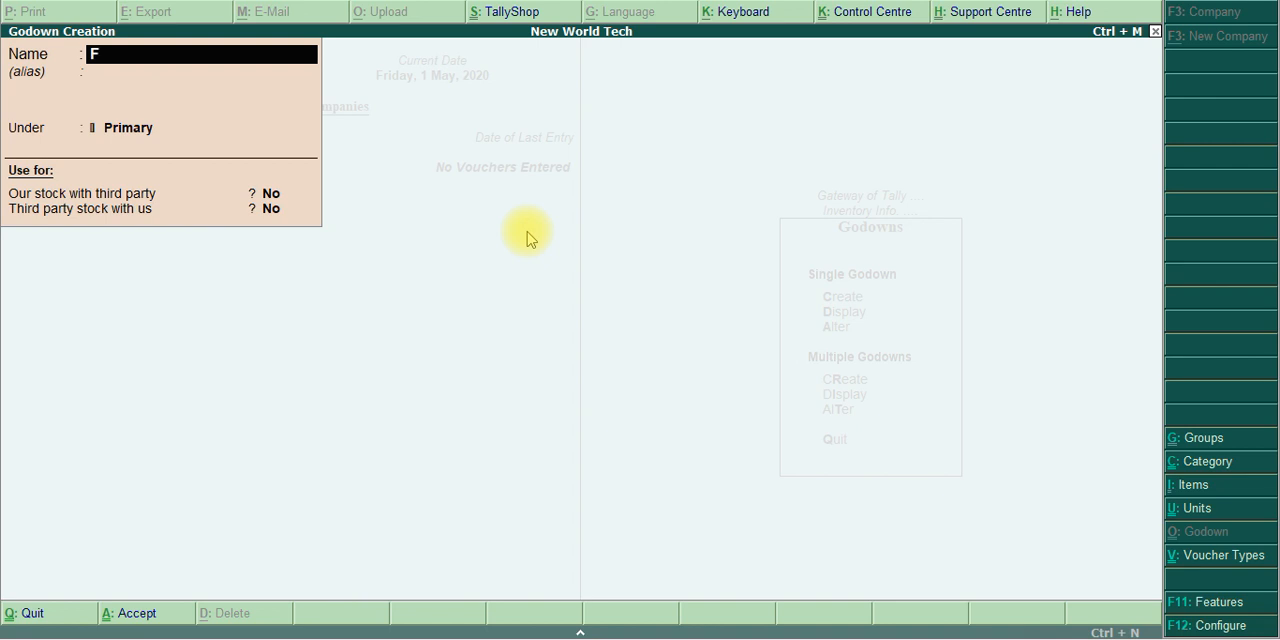
pyautogui.write('inished Goods')
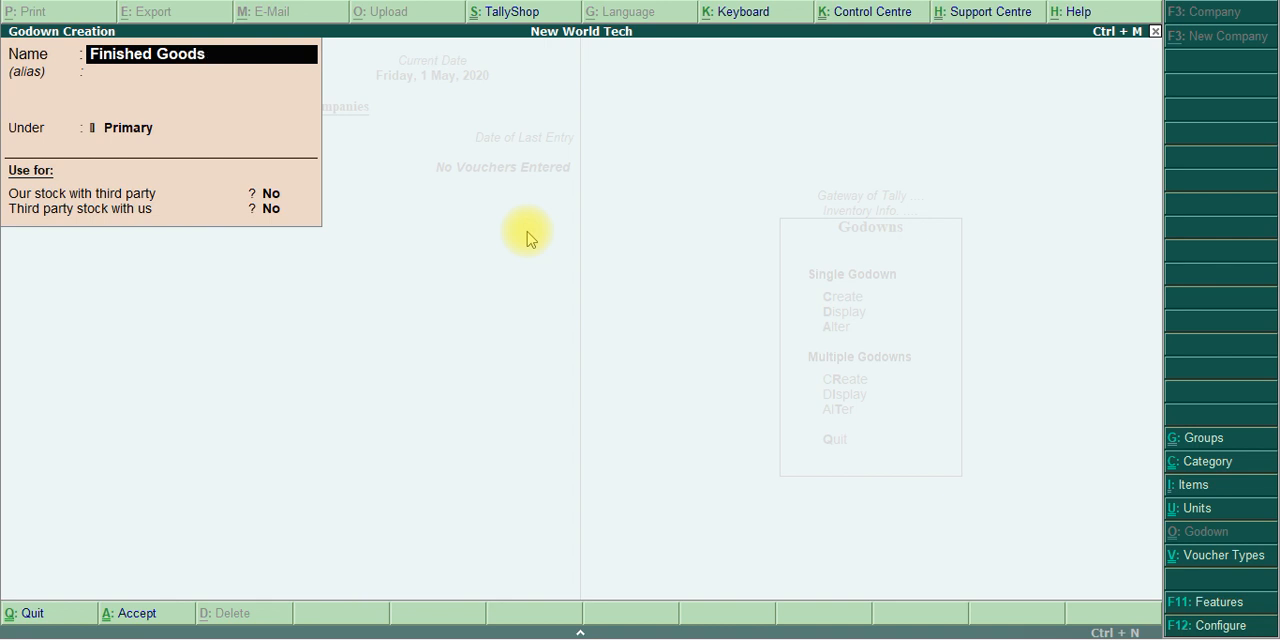
pyautogui.write(' Godown')
pyautogui.press('Return')
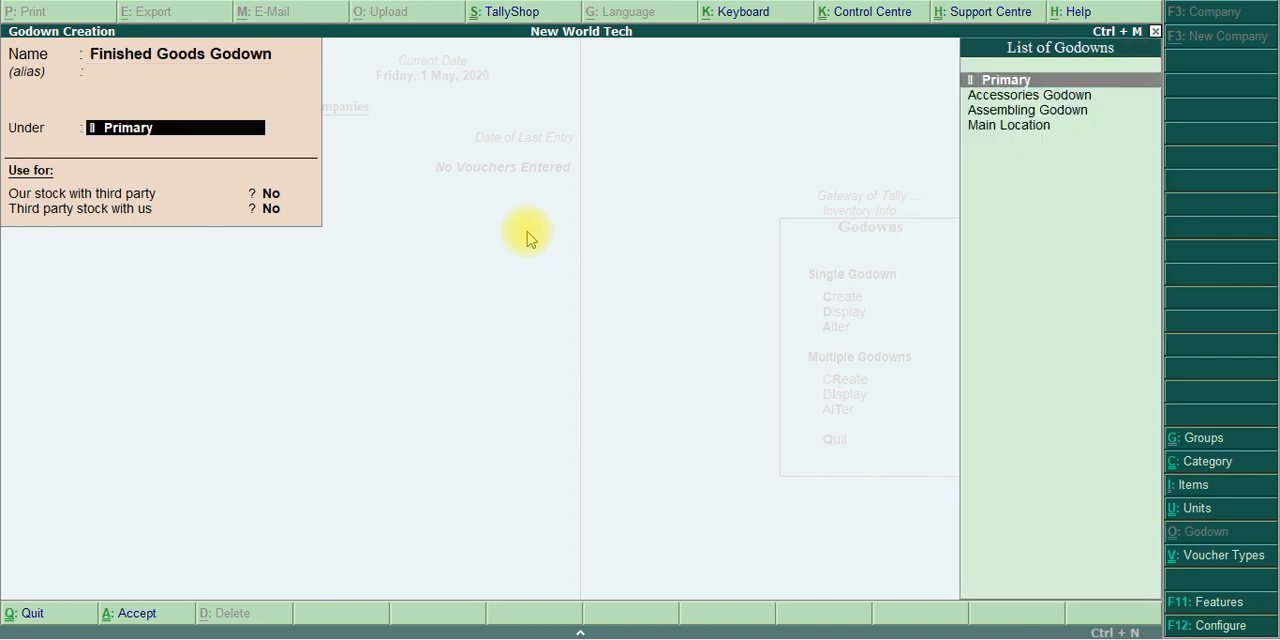
pyautogui.press('Return')
pyautogui.press('Return')
pyautogui.press('Return')
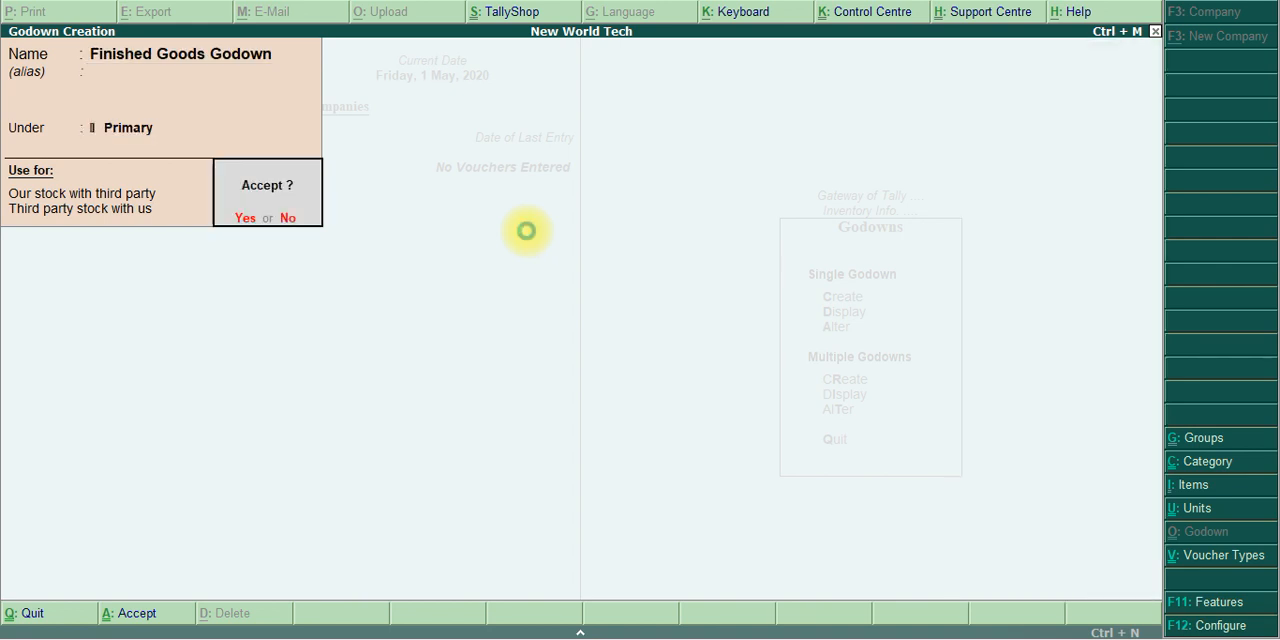
pyautogui.press('Return')
# Read the raw material stock item table in the exercise PDF and return to Tally.ERP 9
pyautogui.hotkey('alt', 'Tab')
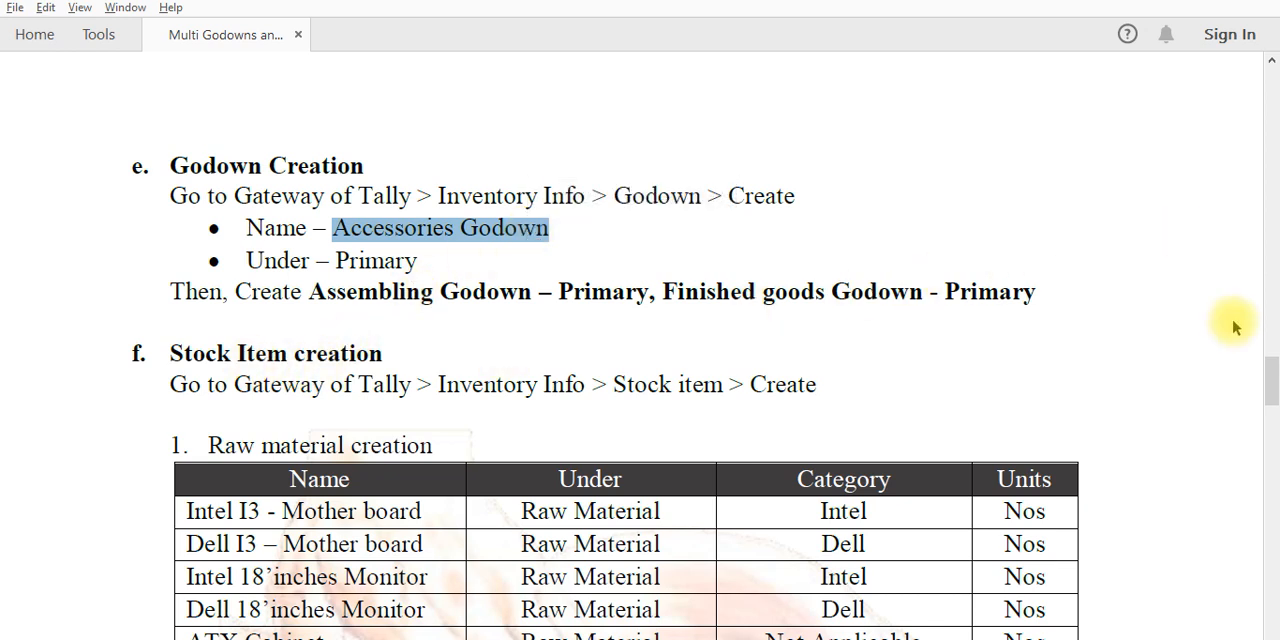
pyautogui.scroll(-3, 1267, 365)
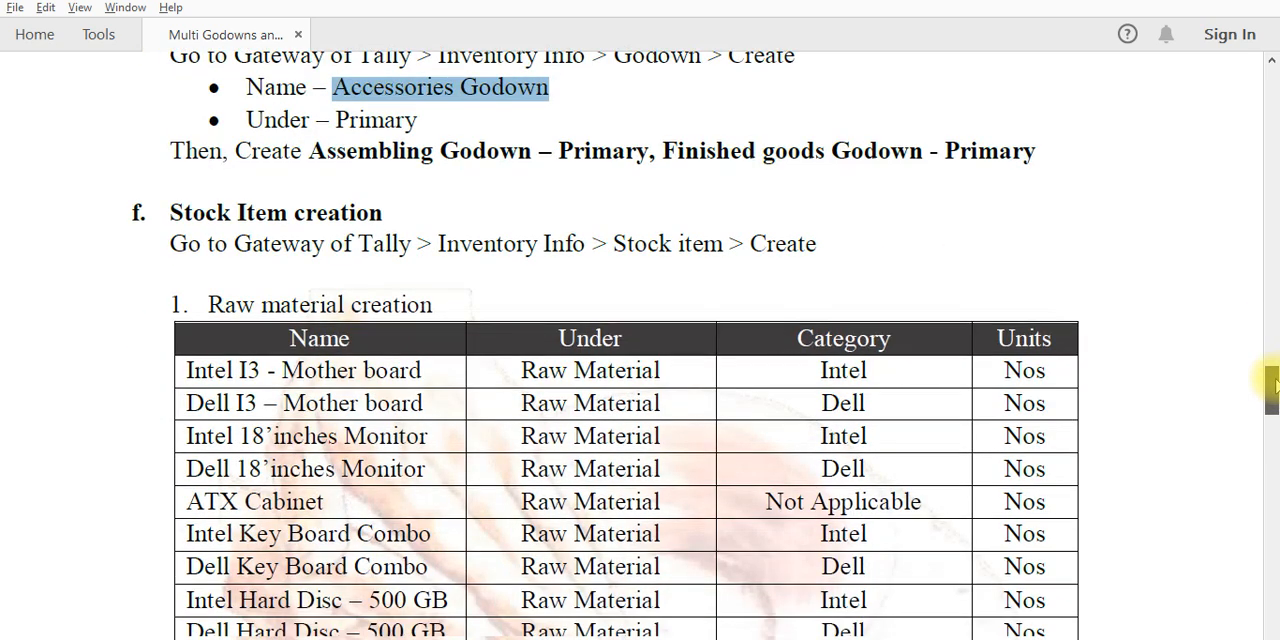
pyautogui.moveTo(1276, 386); pyautogui.dragTo(1277, 394)
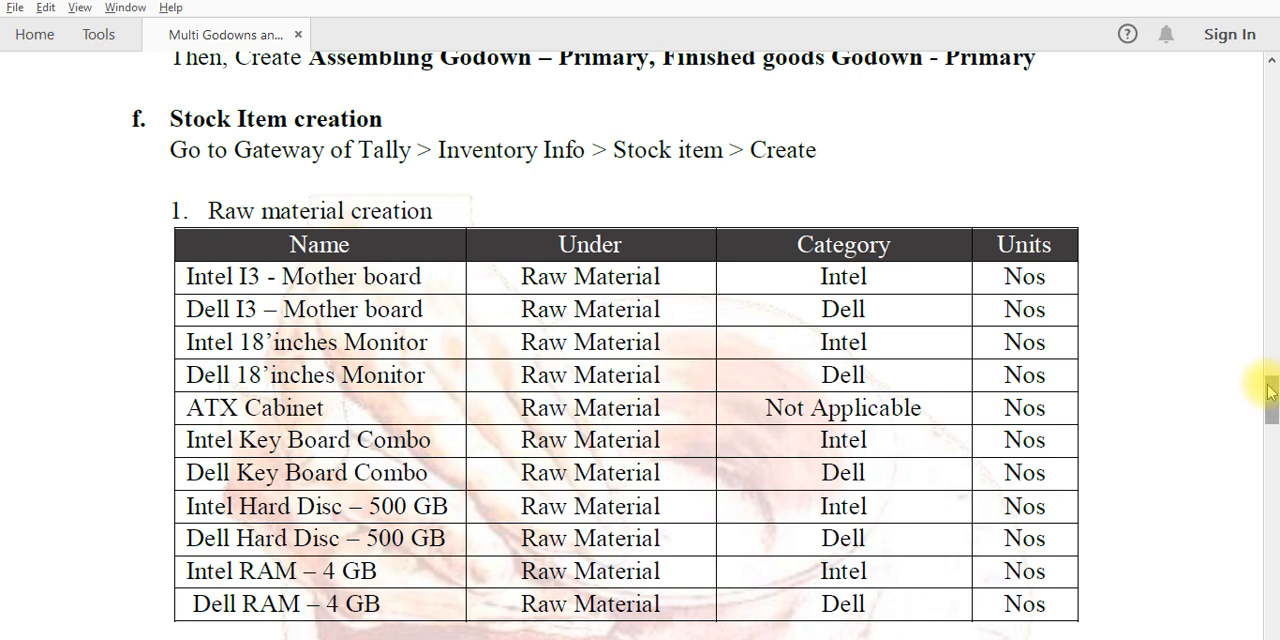
pyautogui.moveTo(1272, 390); pyautogui.dragTo(1266, 392)
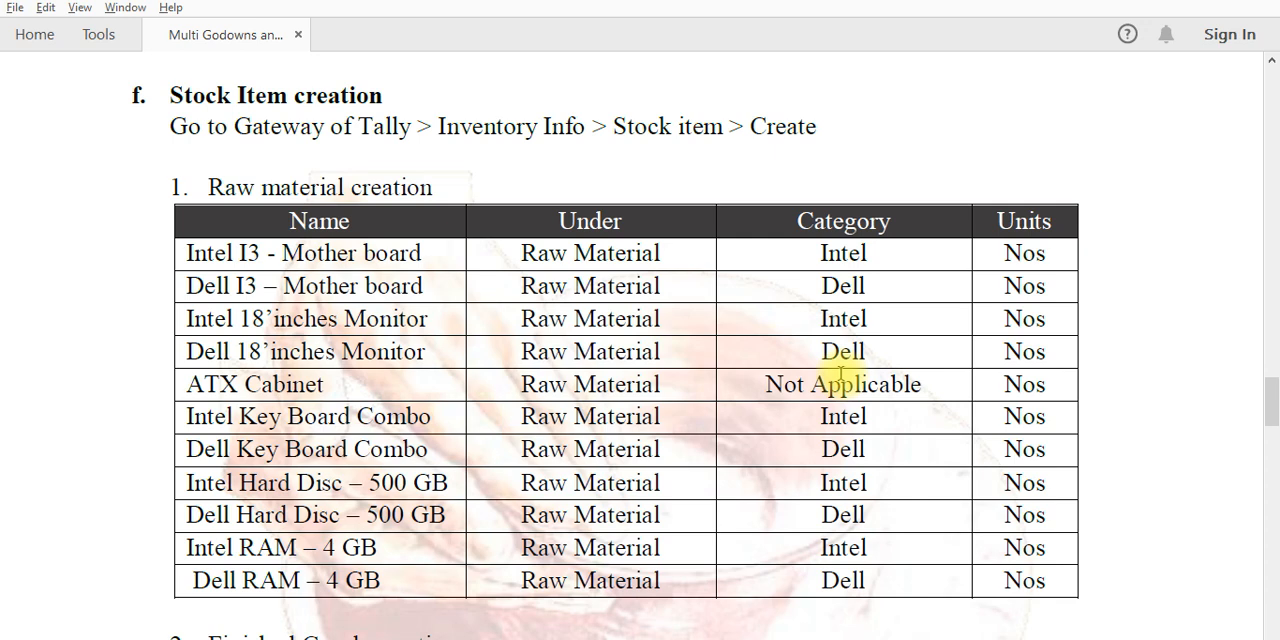
pyautogui.hotkey('alt', 'Tab')
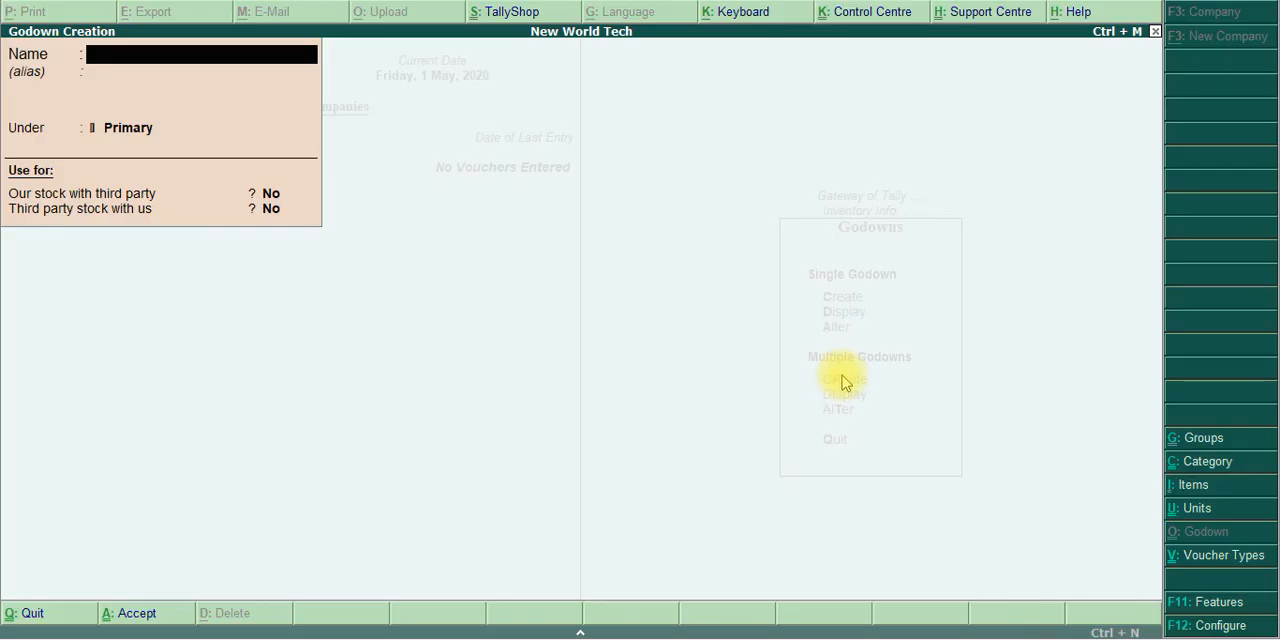
# Leave godown creation and open multiple stock item creation with All Items as the under group
pyautogui.press('Escape')
pyautogui.press('Return')
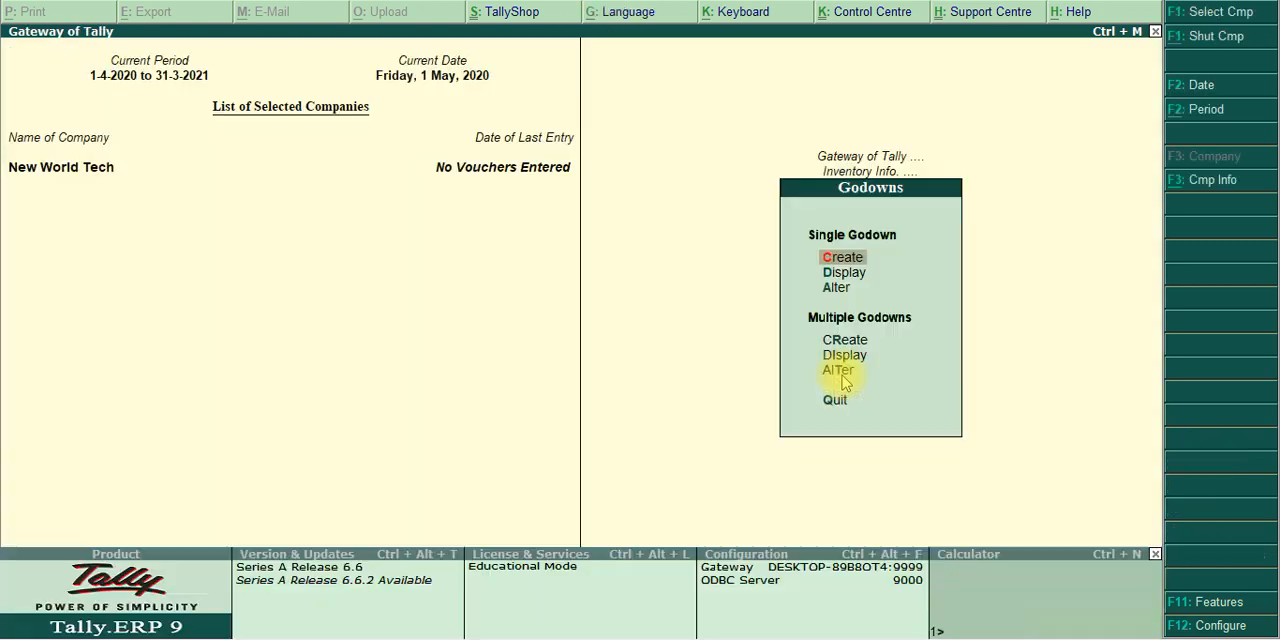
pyautogui.press('Escape')
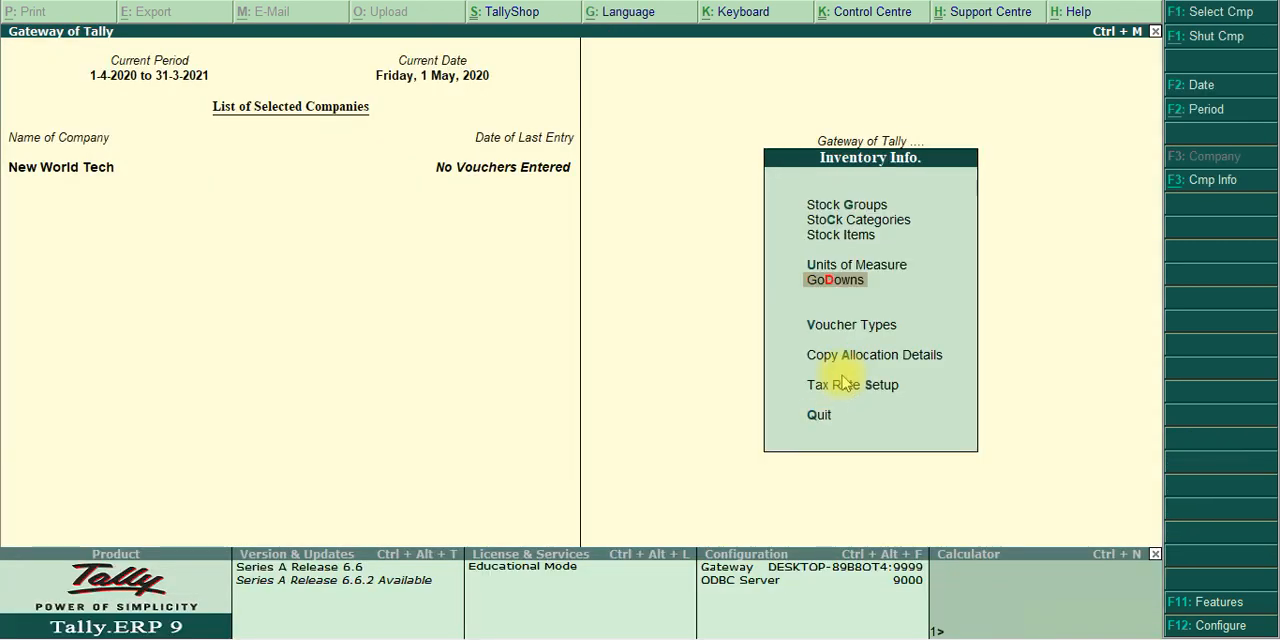
pyautogui.press('Up')
pyautogui.press('Up')
pyautogui.press('Return')
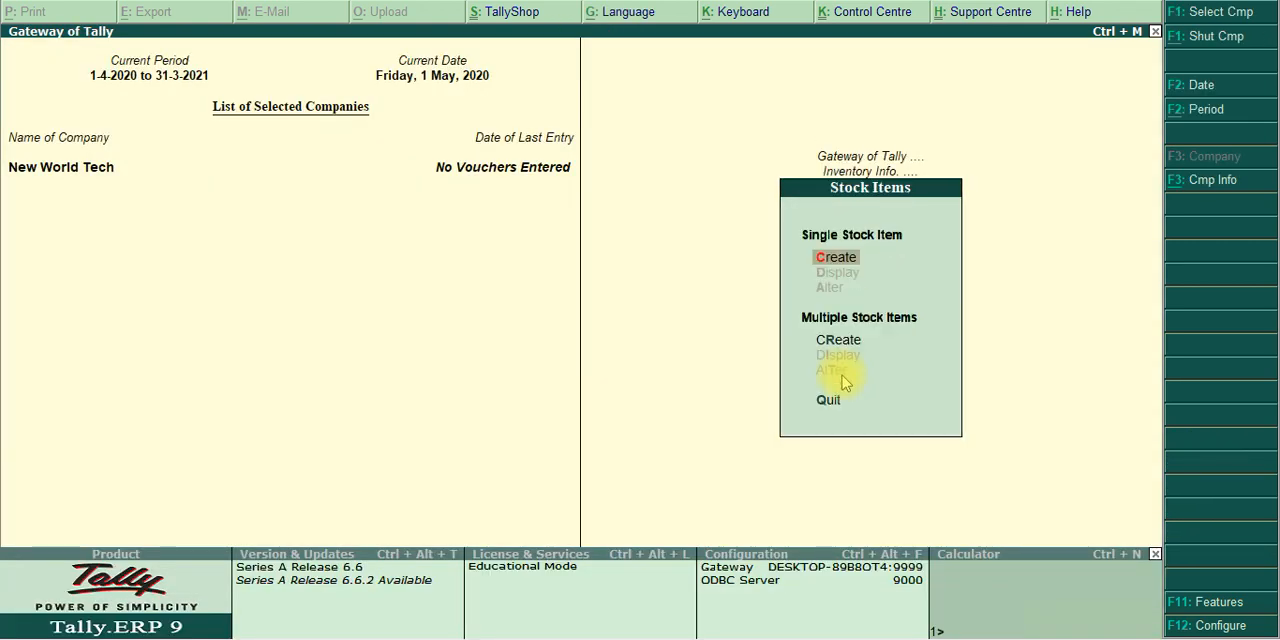
pyautogui.press('Down')
pyautogui.press('Down')
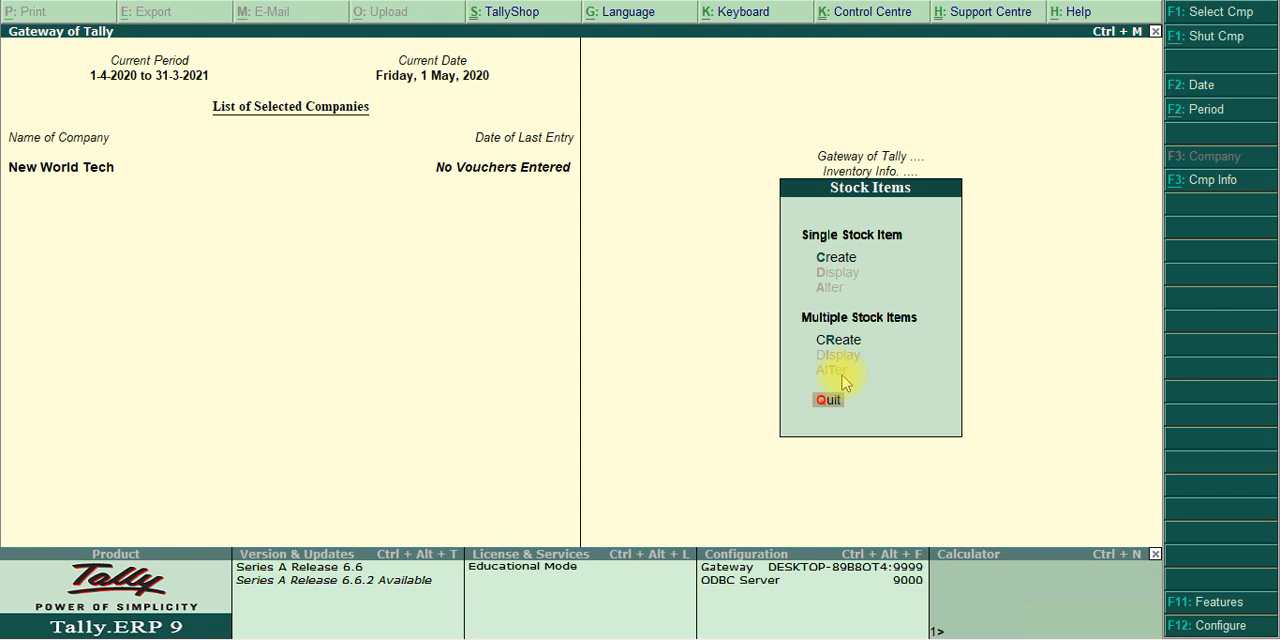
pyautogui.press('Up')
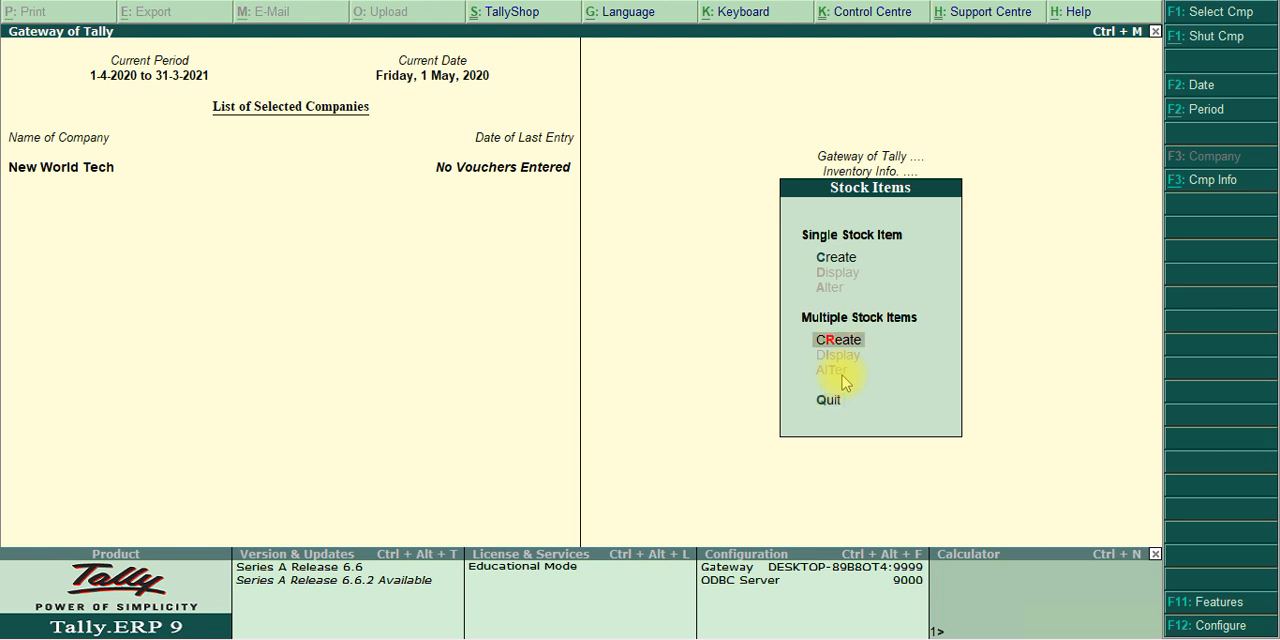
pyautogui.press('Return')
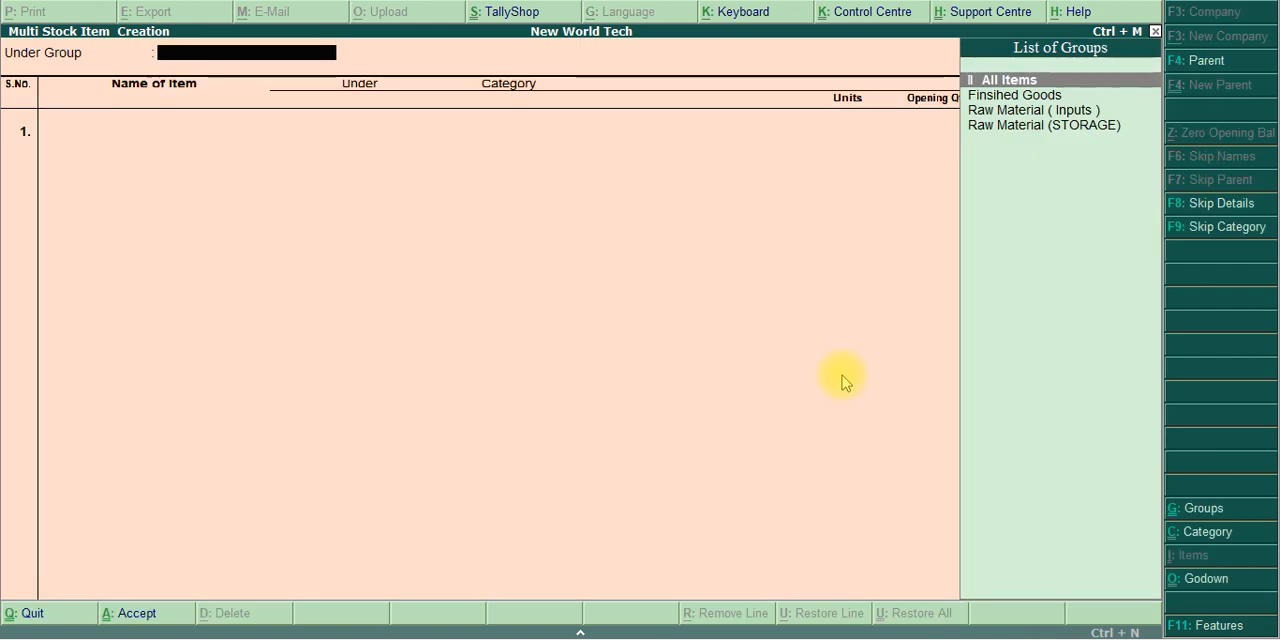
pyautogui.press('Return')
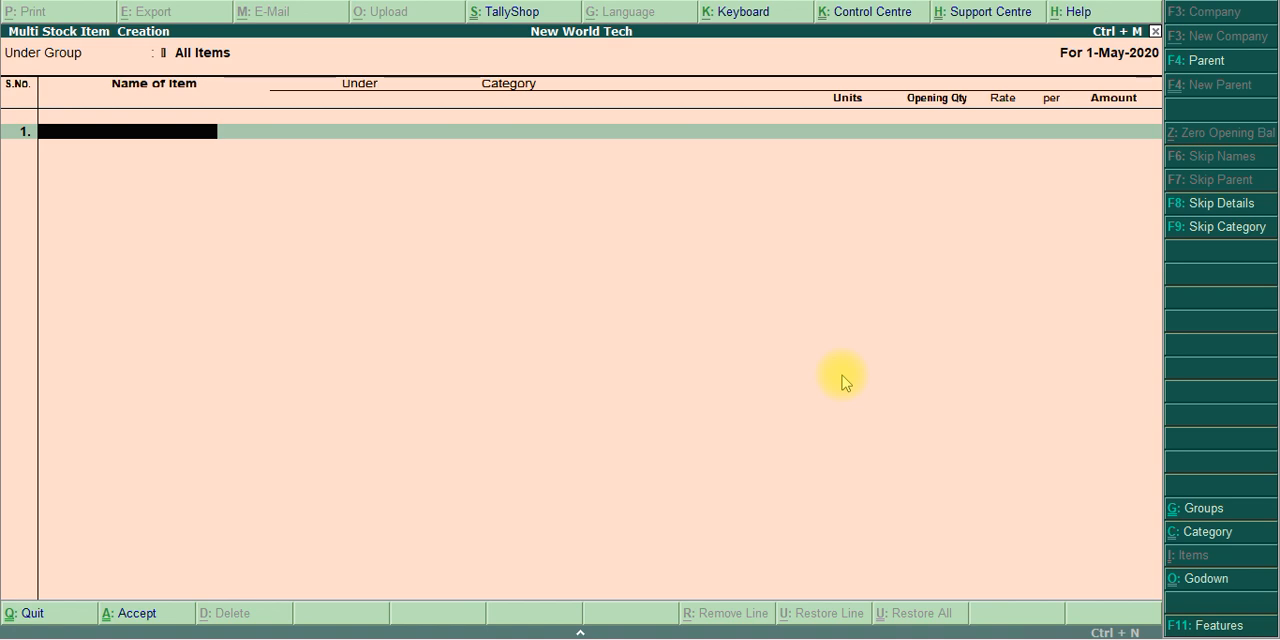
# Copy the name Intel I3 - Mother board from the exercise PDF and enter it as the first stock item in Tally.ERP 9
pyautogui.hotkey('alt', 'Tab')
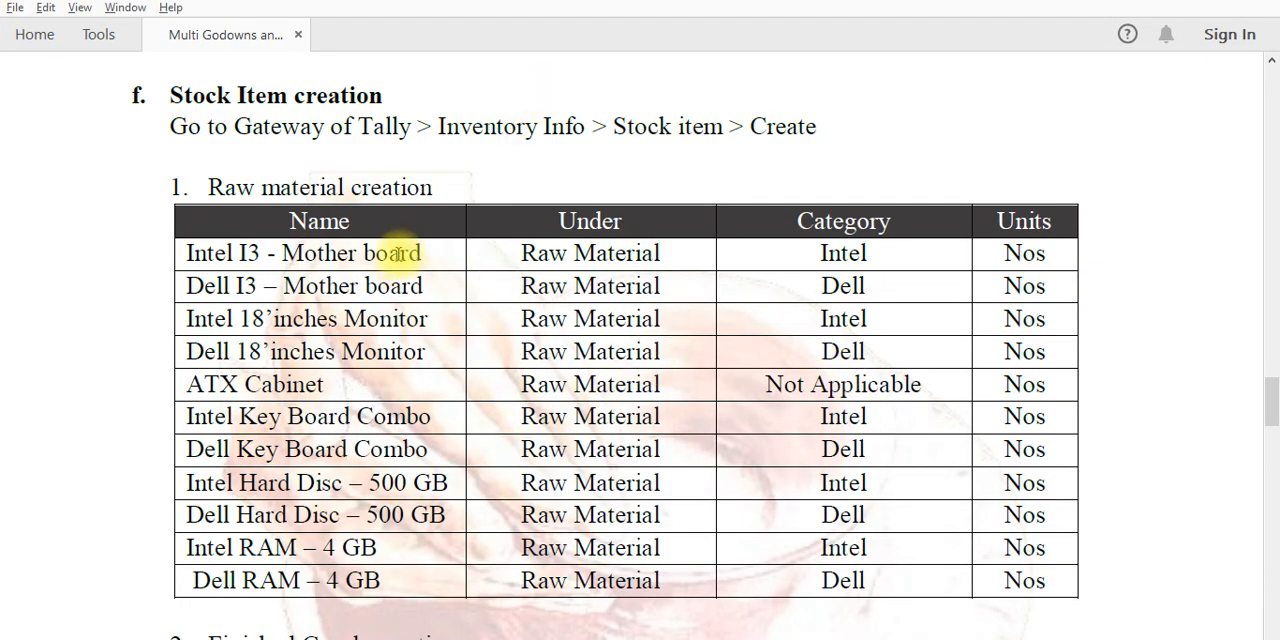
pyautogui.click(188, 254)
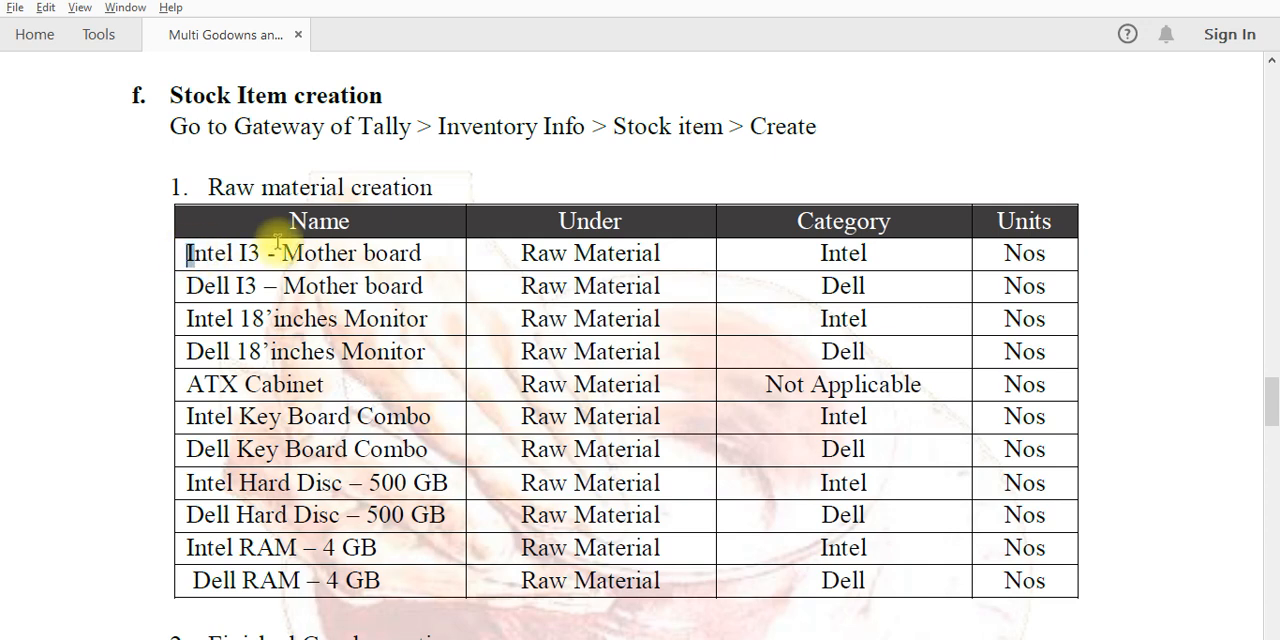
pyautogui.moveTo(277, 241); pyautogui.dragTo(423, 246)
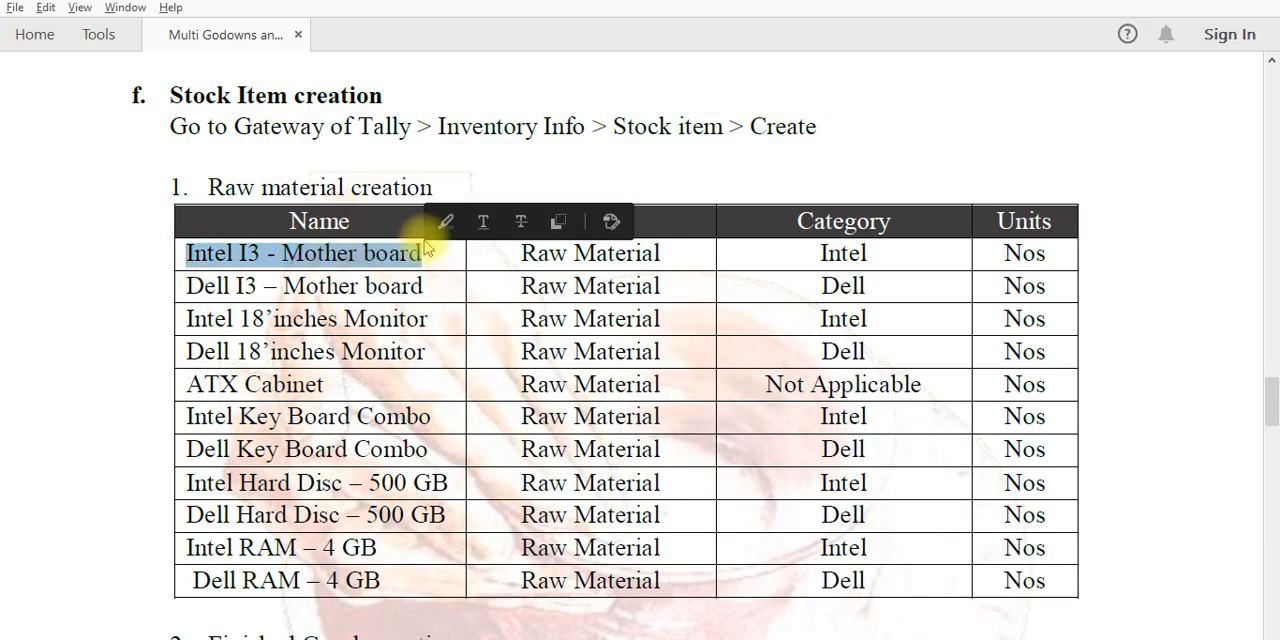
pyautogui.hotkey('alt', 'Tab')
pyautogui.hotkey('ctrl', 'alt', 'v')
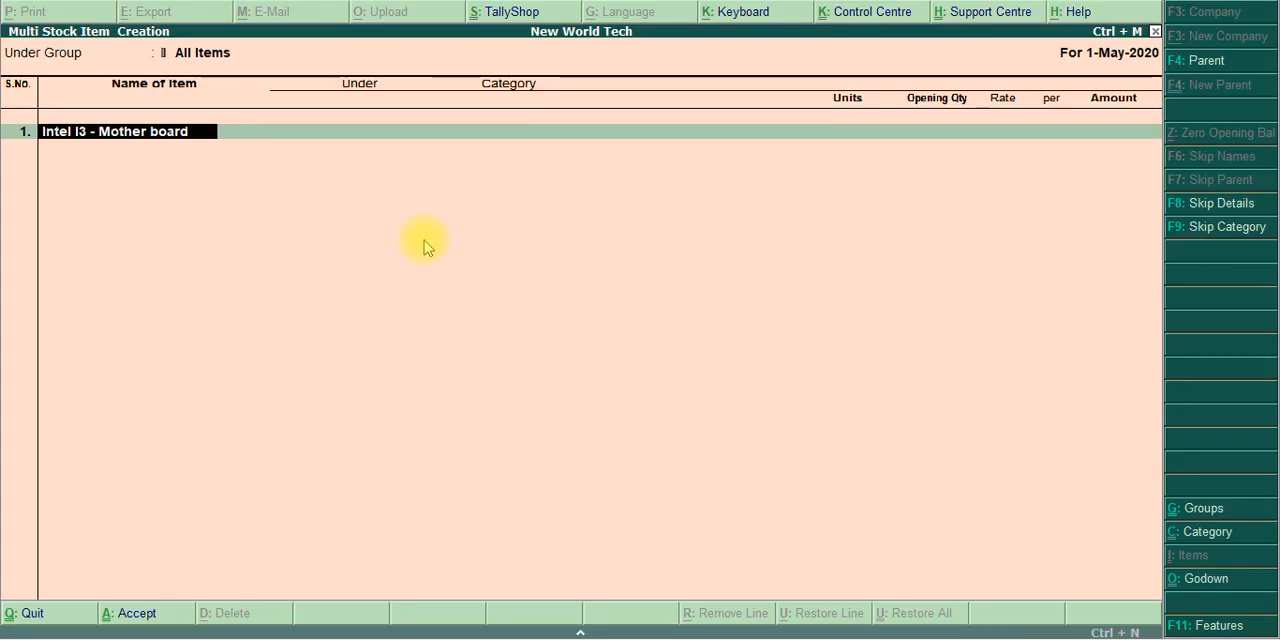
pyautogui.press('Return')
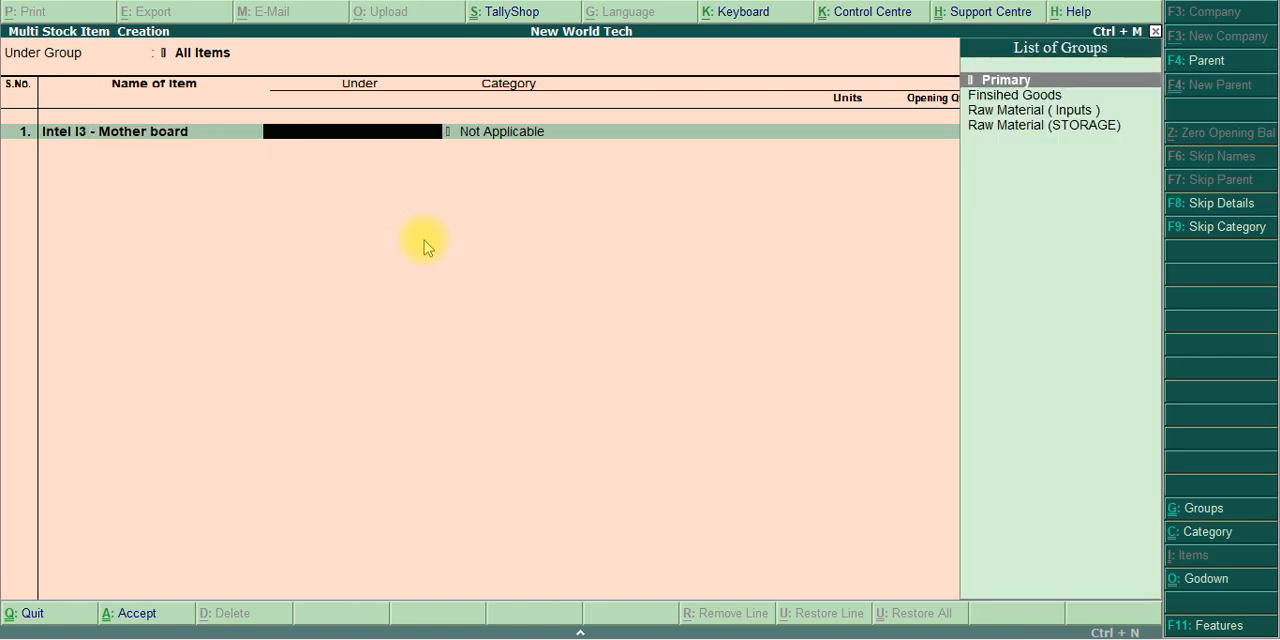
# Assign the Intel mother board to Raw Material ( Inputs ), category Intel and unit Nos, leaving the opening quantity blank
pyautogui.press('Down')
pyautogui.press('Down')
pyautogui.press('Return')
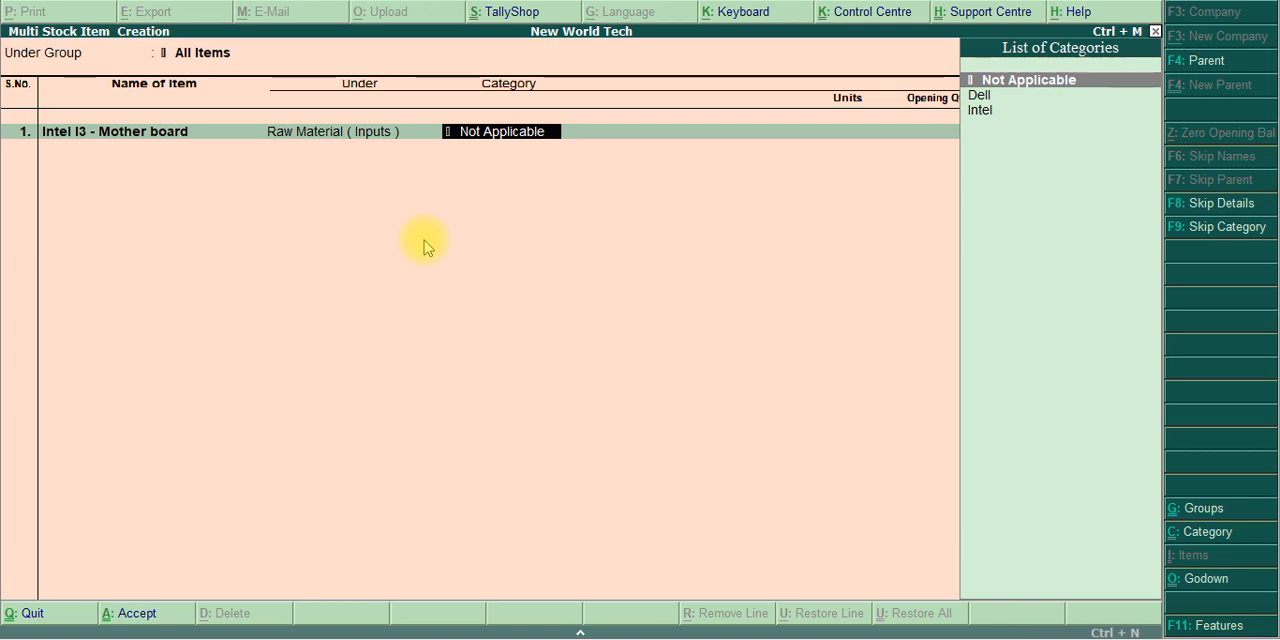
pyautogui.press('Down')
pyautogui.press('Down')
pyautogui.press('Return')
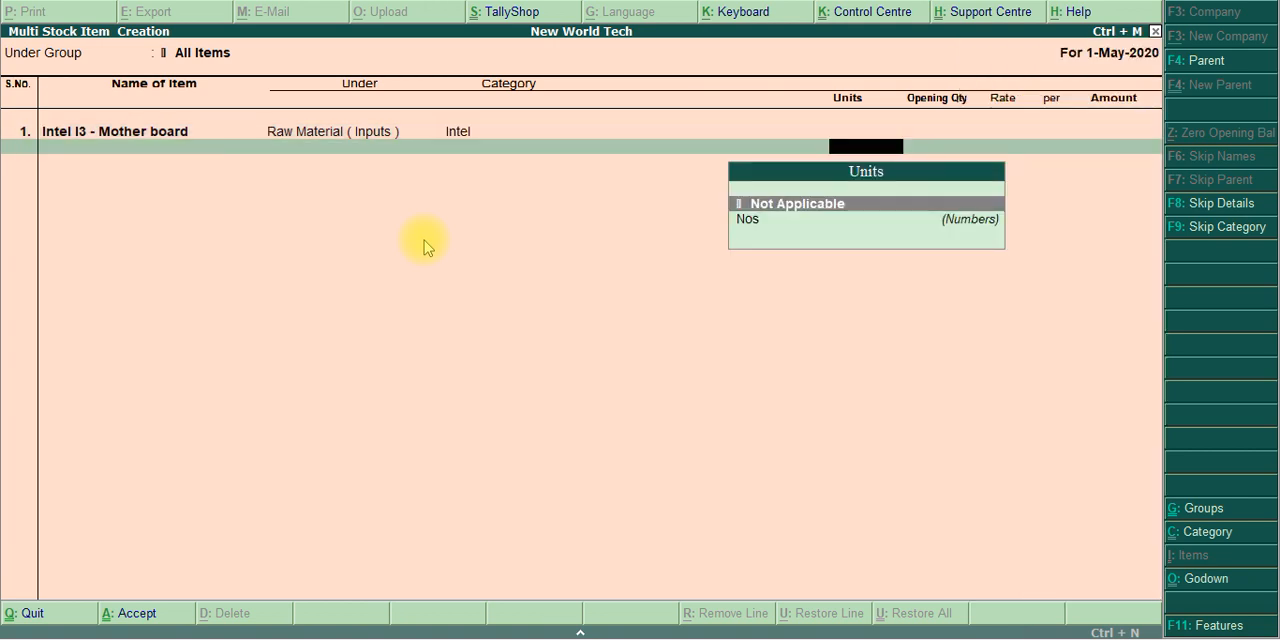
pyautogui.press('Down')
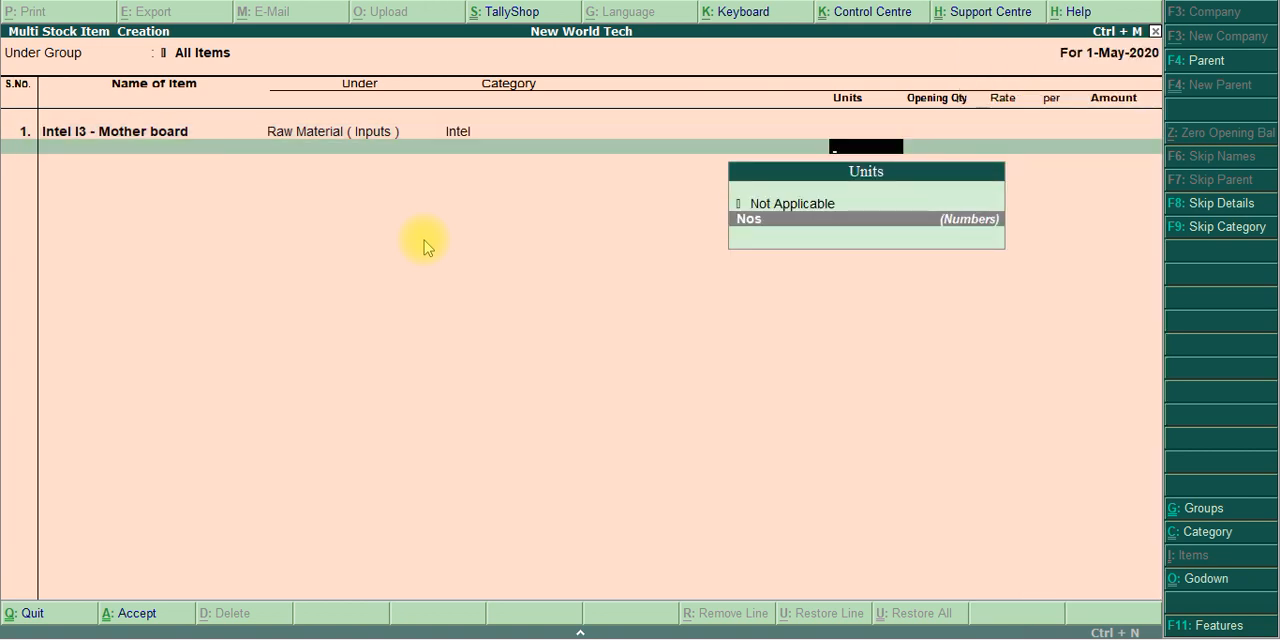
pyautogui.press('Return')
pyautogui.press('Return')
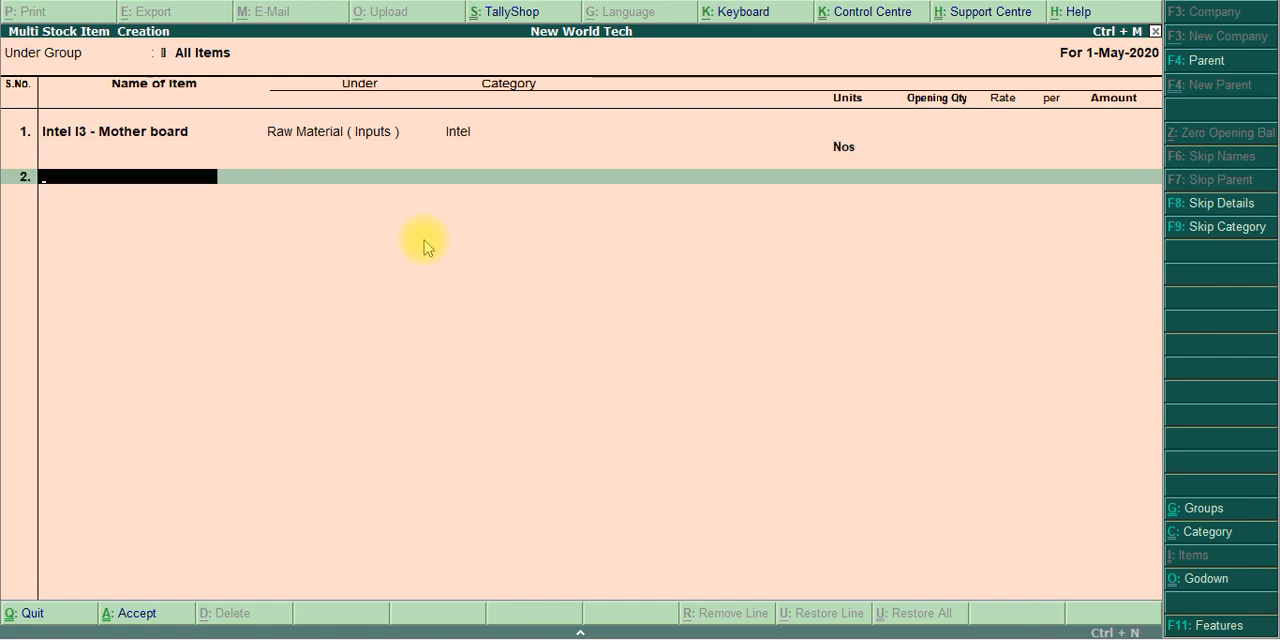
# Copy the name Dell I3 – Mother board from the exercise PDF and enter it as the second stock item in Tally.ERP 9
pyautogui.hotkey('alt', 'Tab')
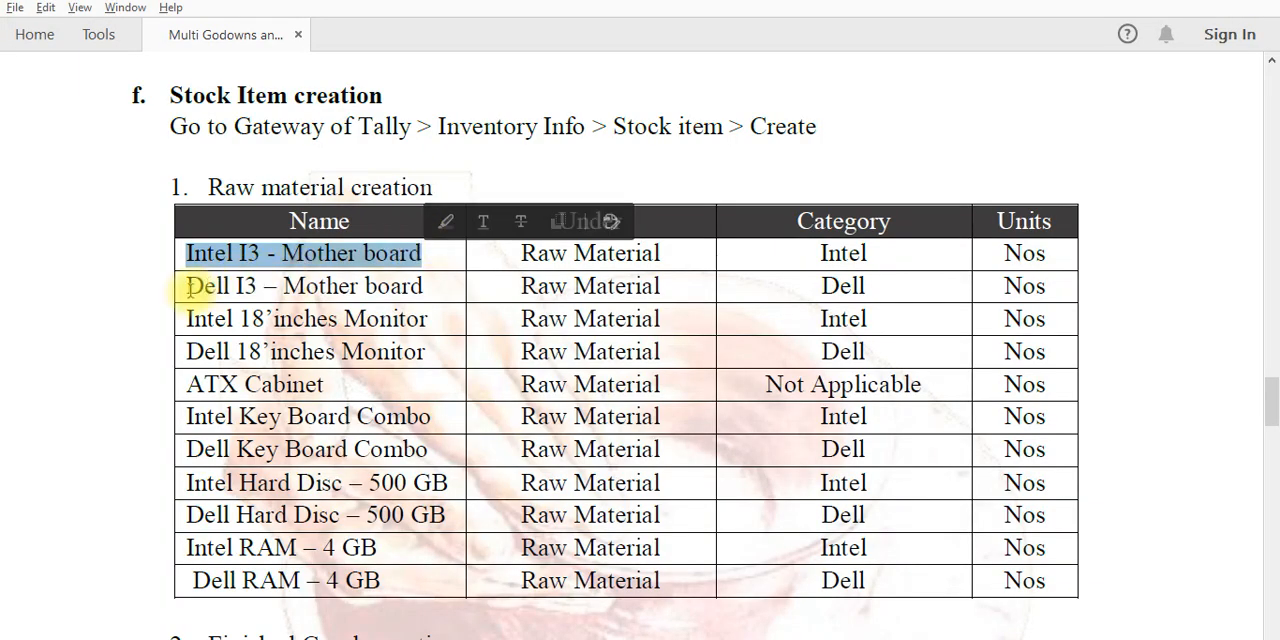
pyautogui.moveTo(189, 288); pyautogui.dragTo(414, 284)
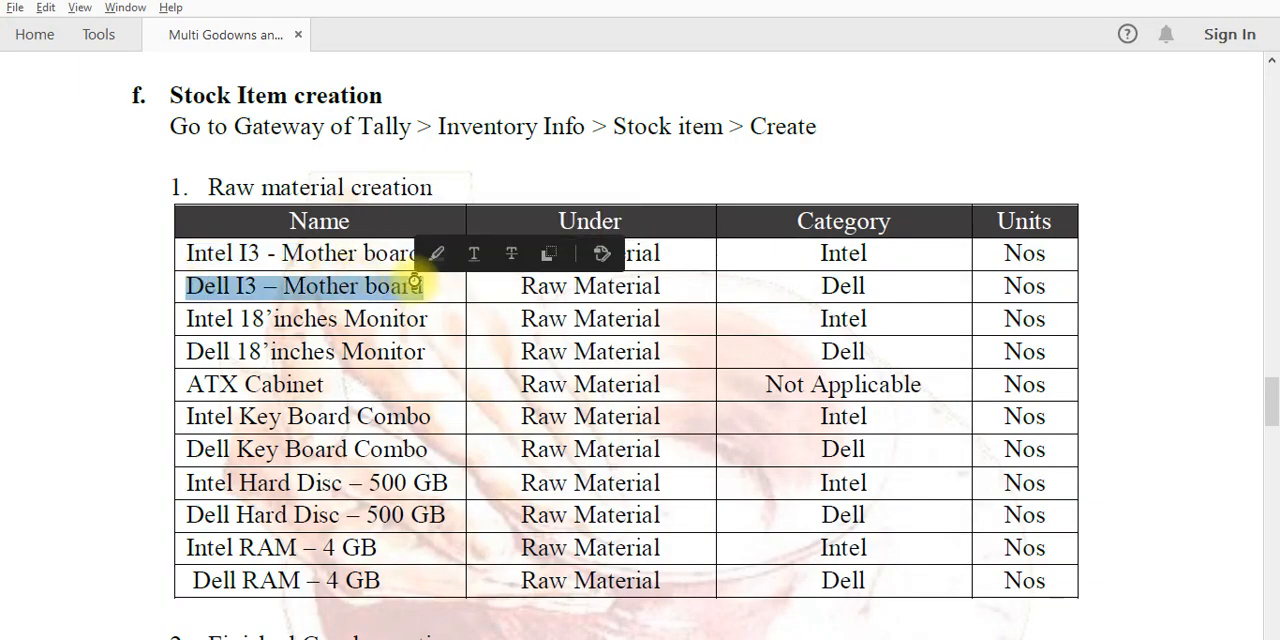
pyautogui.hotkey('alt', 'Tab')
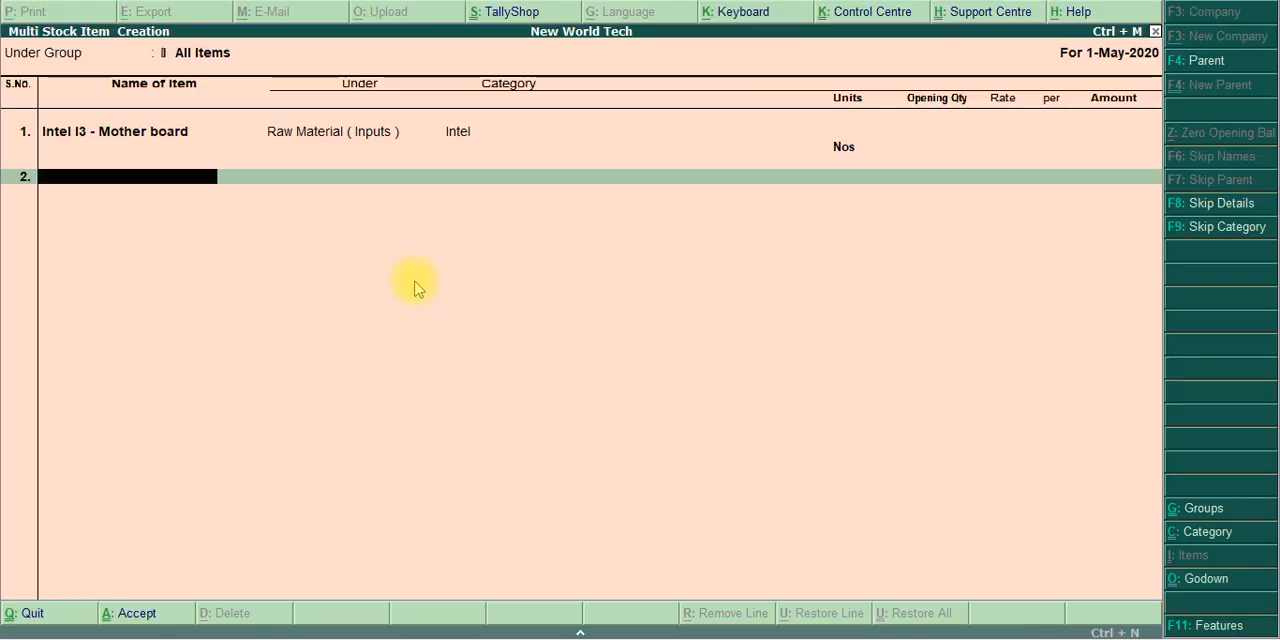
pyautogui.hotkey('ctrl', 'alt', 'v')
pyautogui.press('Return')
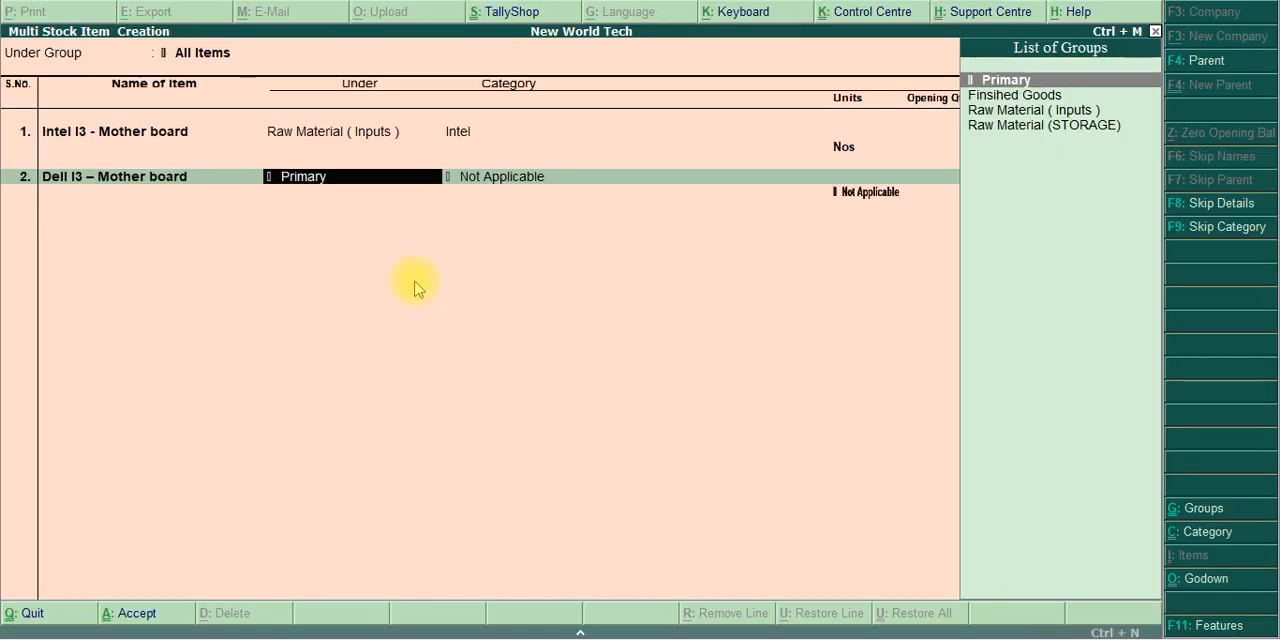
# Assign the Dell mother board to Raw Material ( Inputs ), category Dell and unit Nos, leaving the opening quantity blank
pyautogui.press('Down')
pyautogui.press('Down')
pyautogui.press('Down')
pyautogui.press('Up')
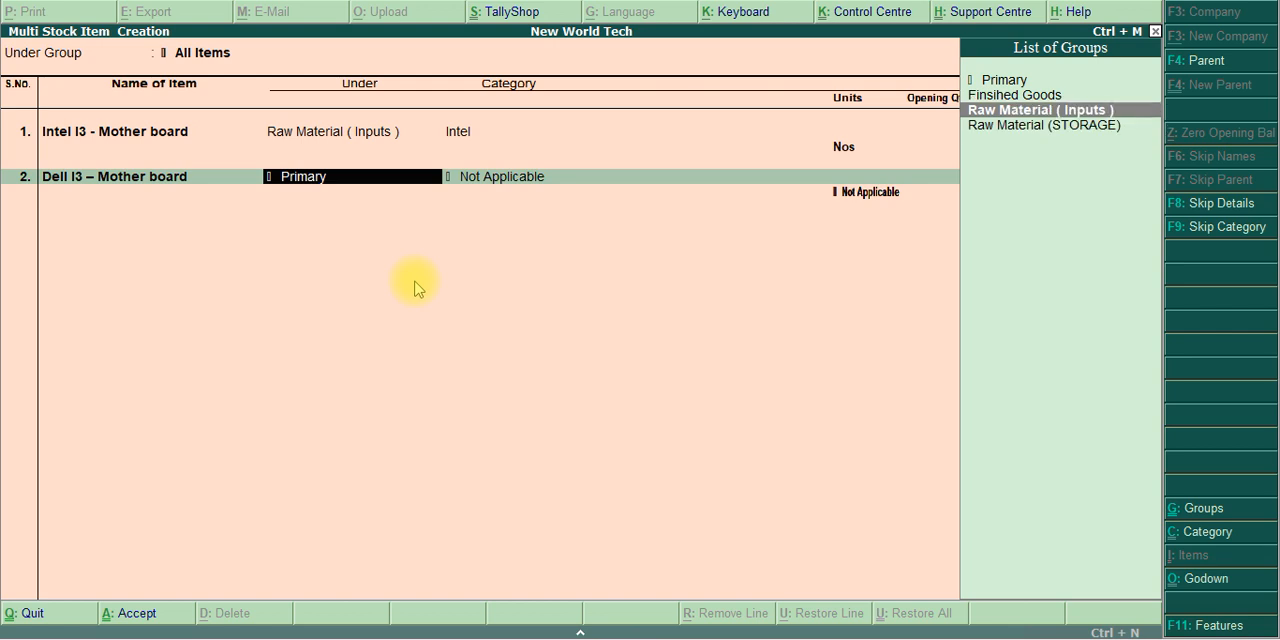
pyautogui.press('Return')
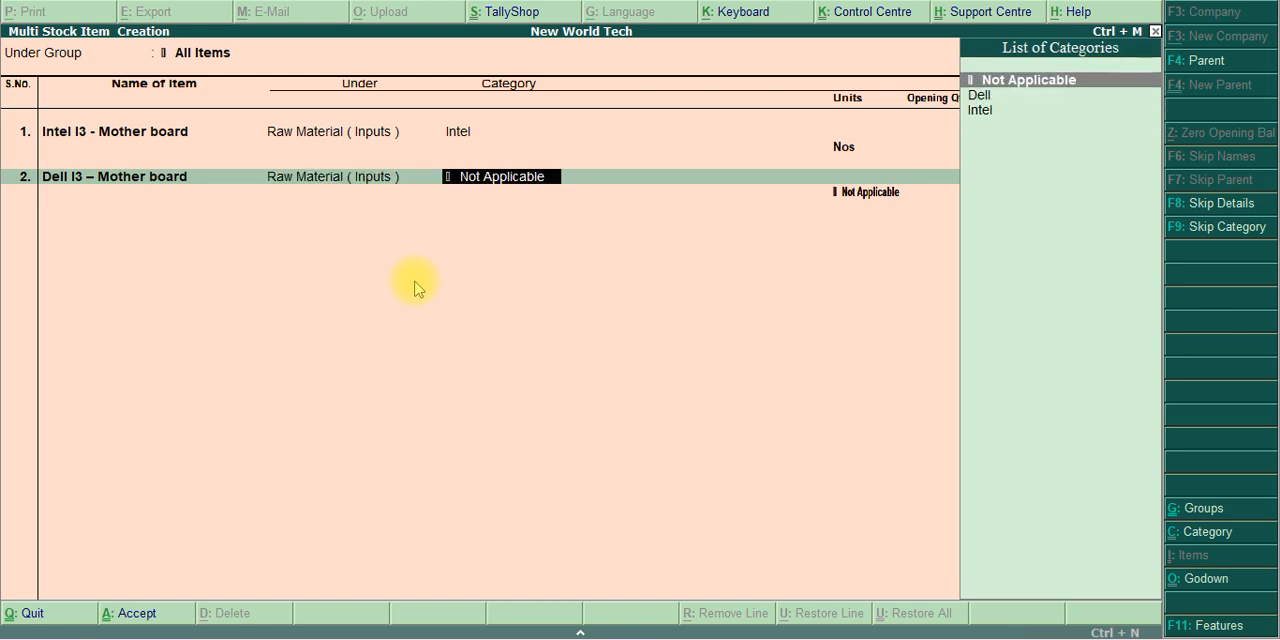
pyautogui.press('Down')
pyautogui.press('Down')
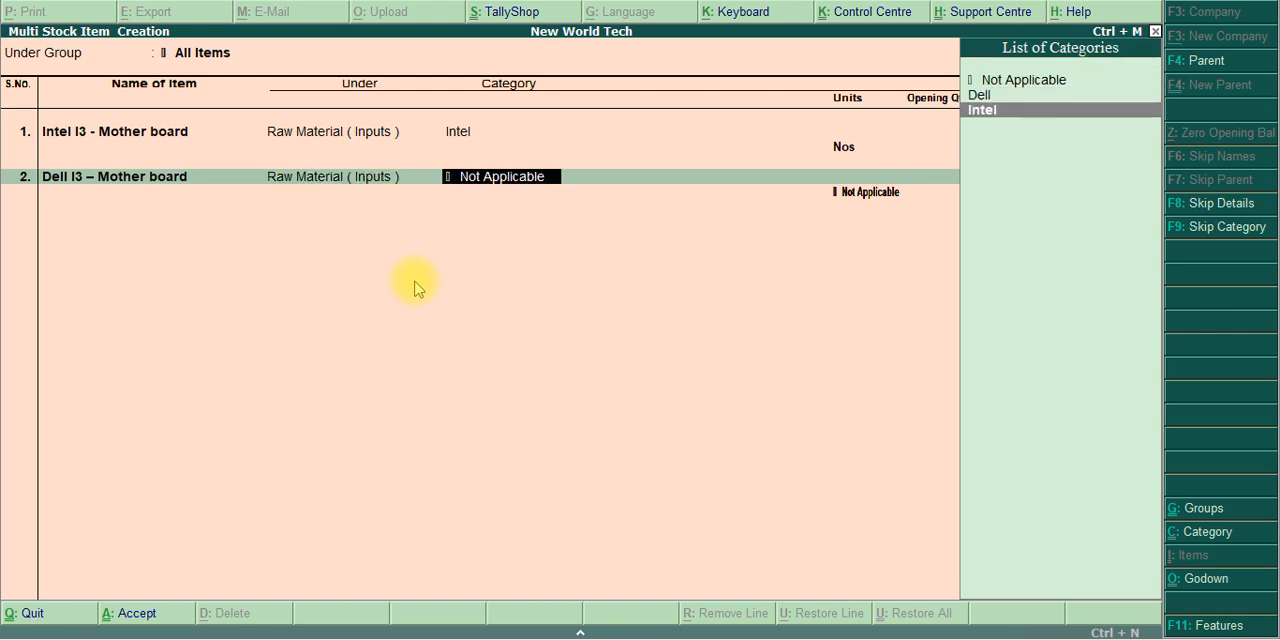
pyautogui.press('Up')
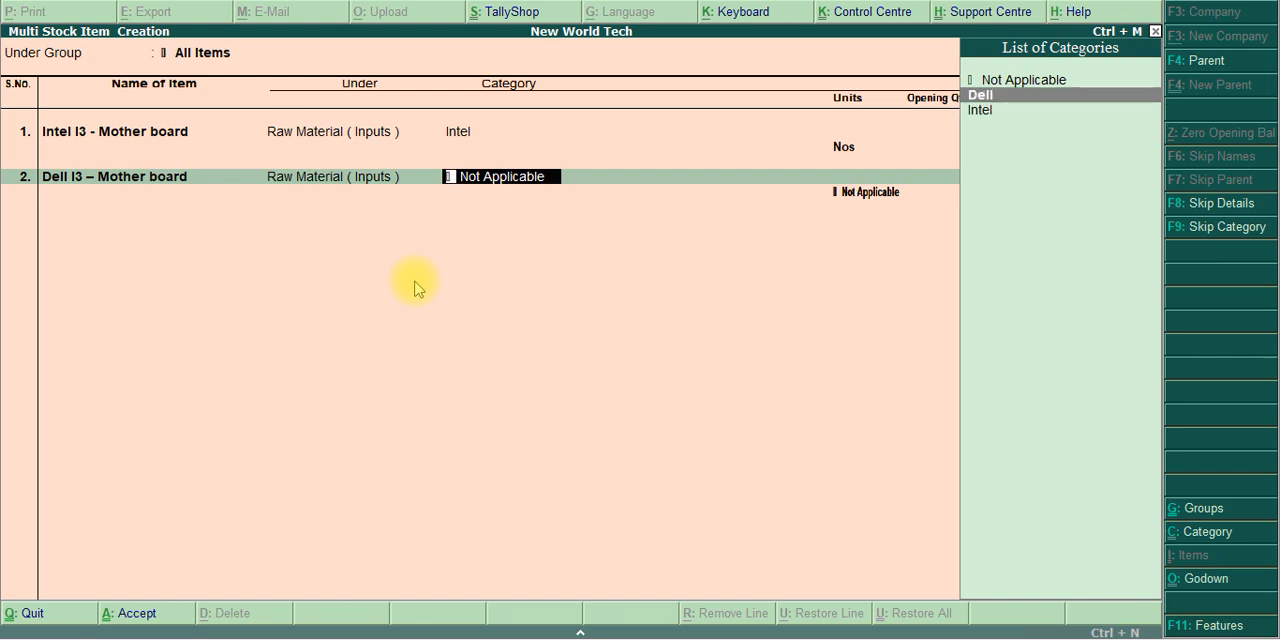
pyautogui.press('Return')
pyautogui.press('Down')
pyautogui.press('Return')
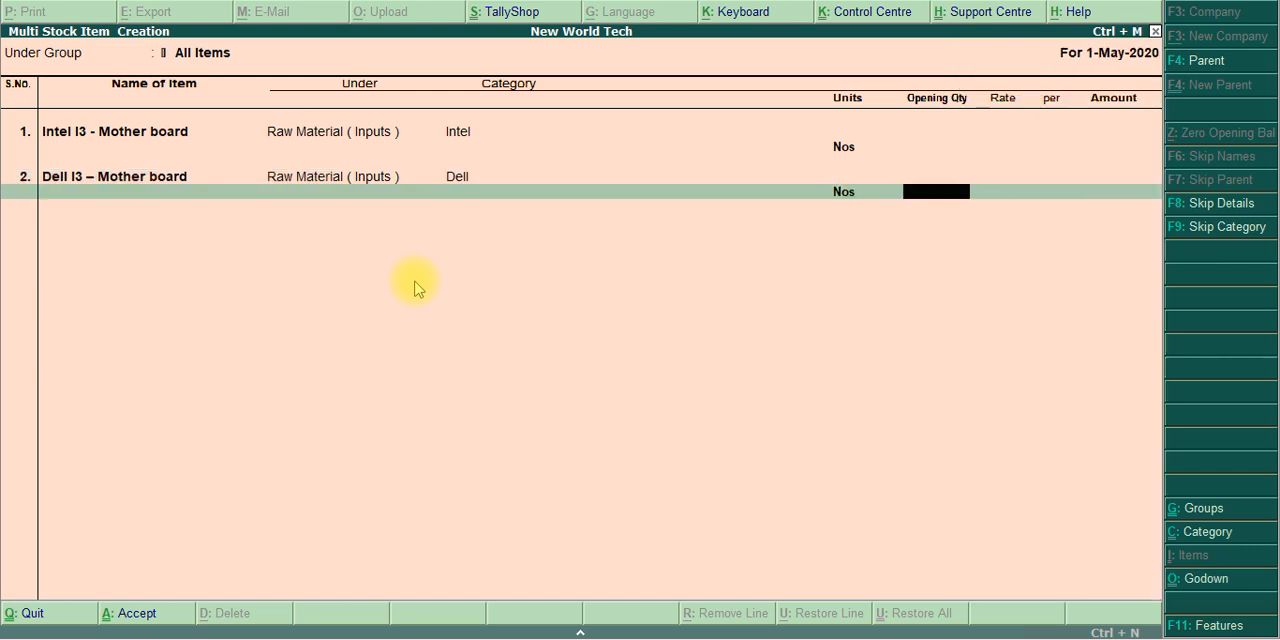
pyautogui.press('Return')
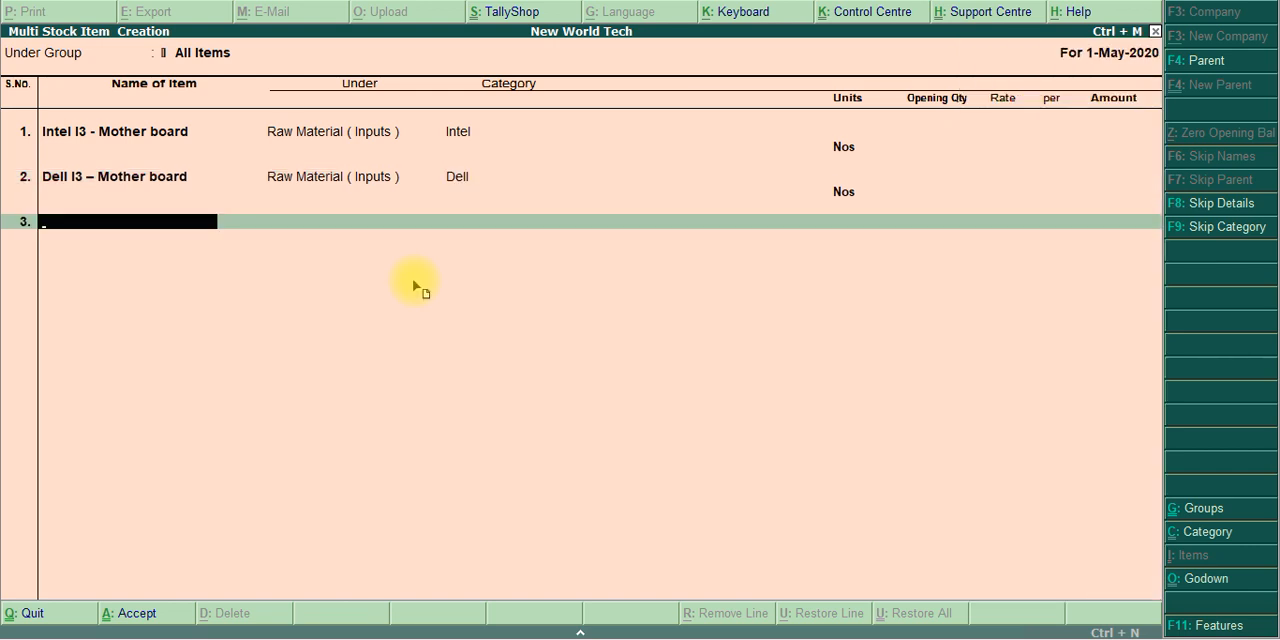
# Copy the name Intel 18'inches Monitor from the exercise PDF and enter it as the third stock item in Tally.ERP 9
pyautogui.hotkey('alt', 'Tab')
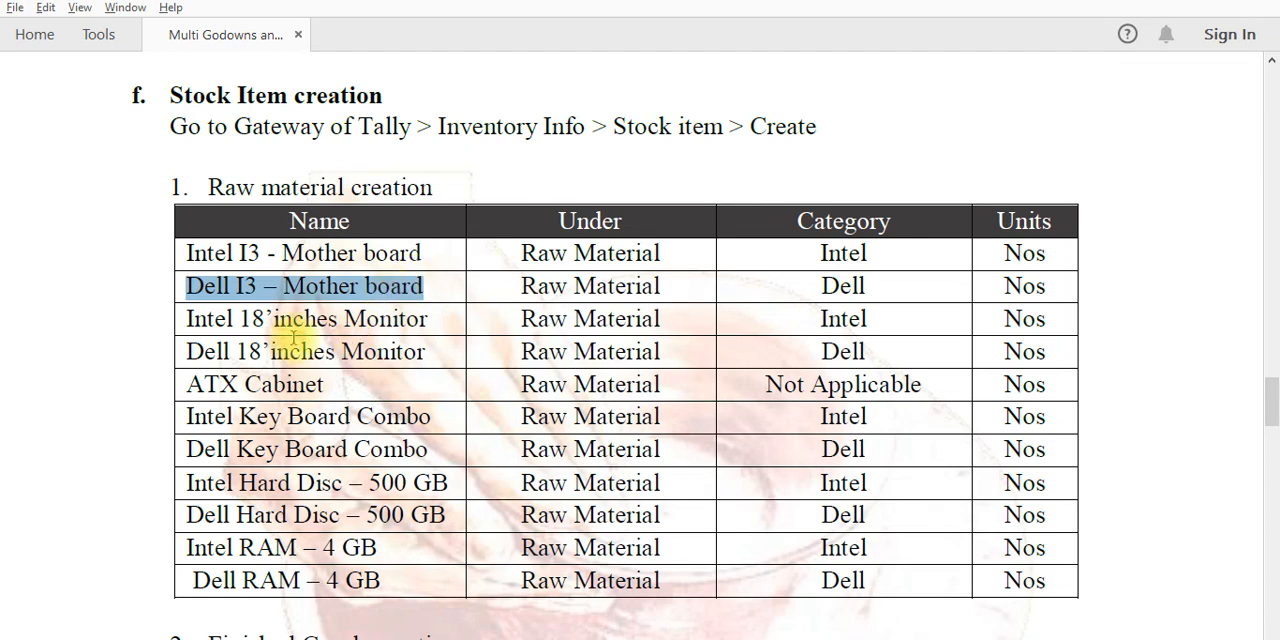
pyautogui.moveTo(188, 318); pyautogui.dragTo(420, 320)
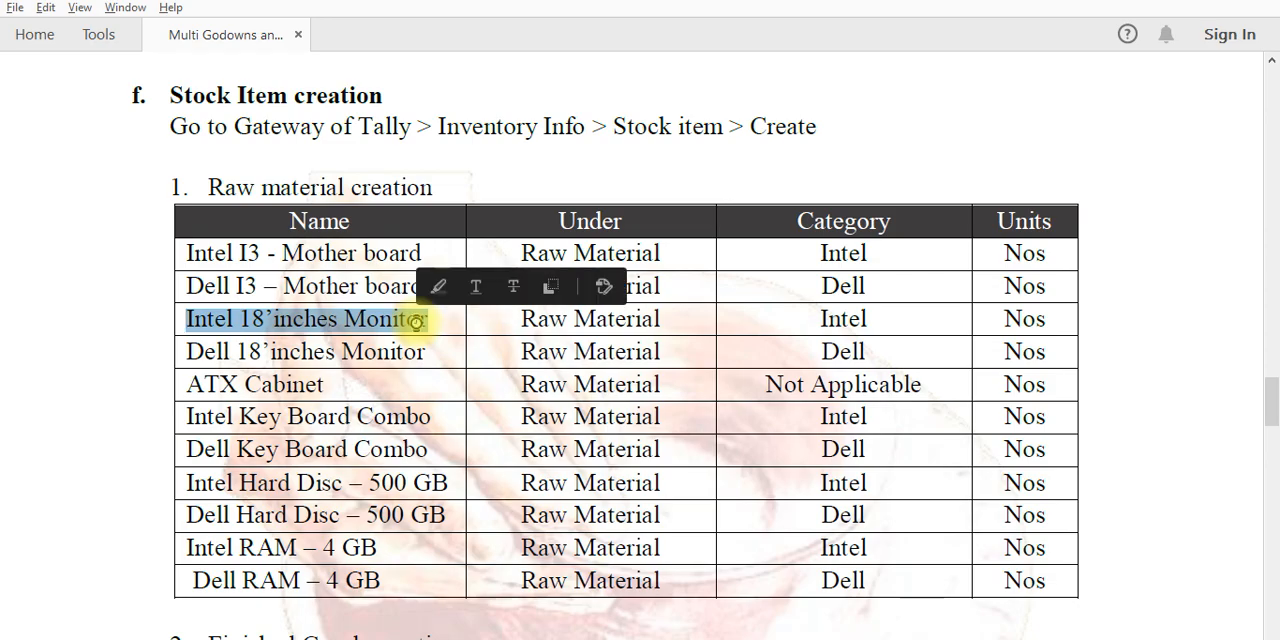
pyautogui.hotkey('alt', 'Tab')
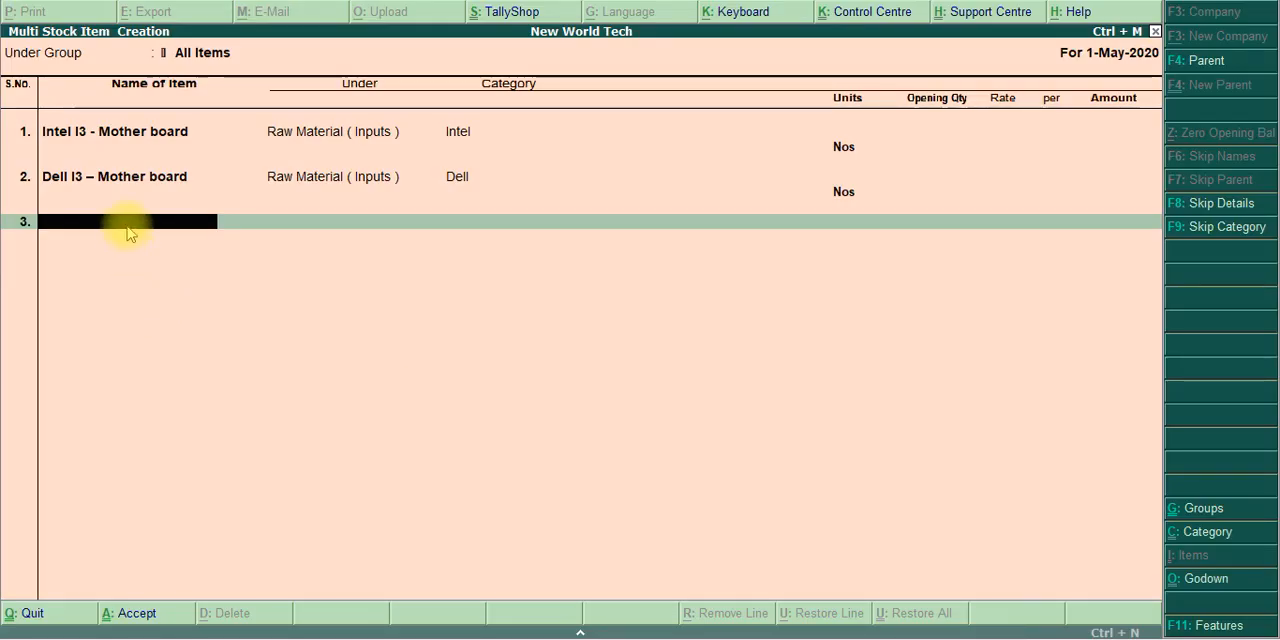
pyautogui.hotkey('ctrl', 'alt', 'v')
pyautogui.press('Return')
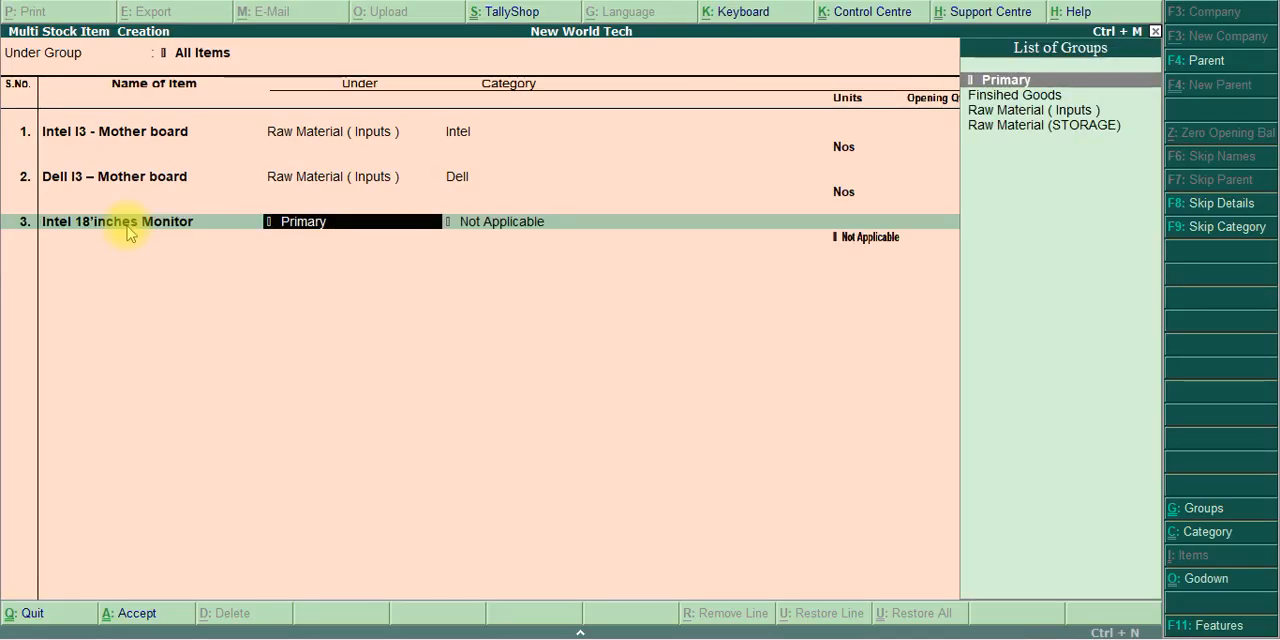
# Assign the Intel monitor to Raw Material ( Inputs ), category Intel and unit Nos, leaving the opening quantity blank
pyautogui.press('Down')
pyautogui.press('Down')
pyautogui.press('Down')
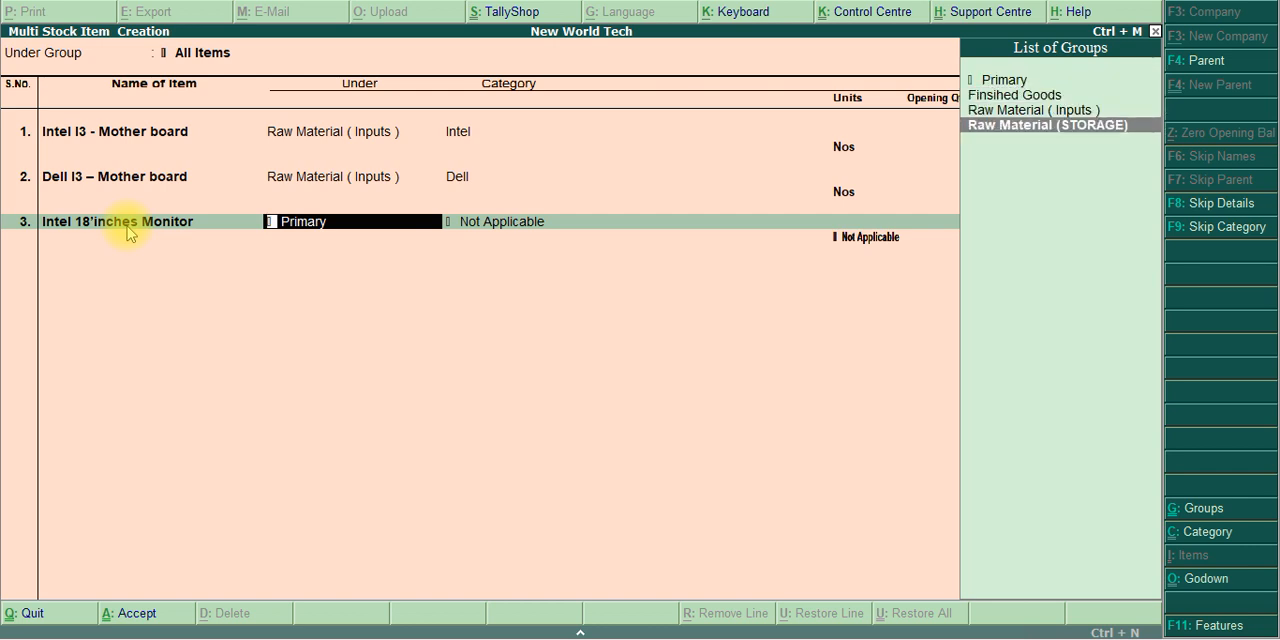
pyautogui.press('Up')
pyautogui.press('Return')
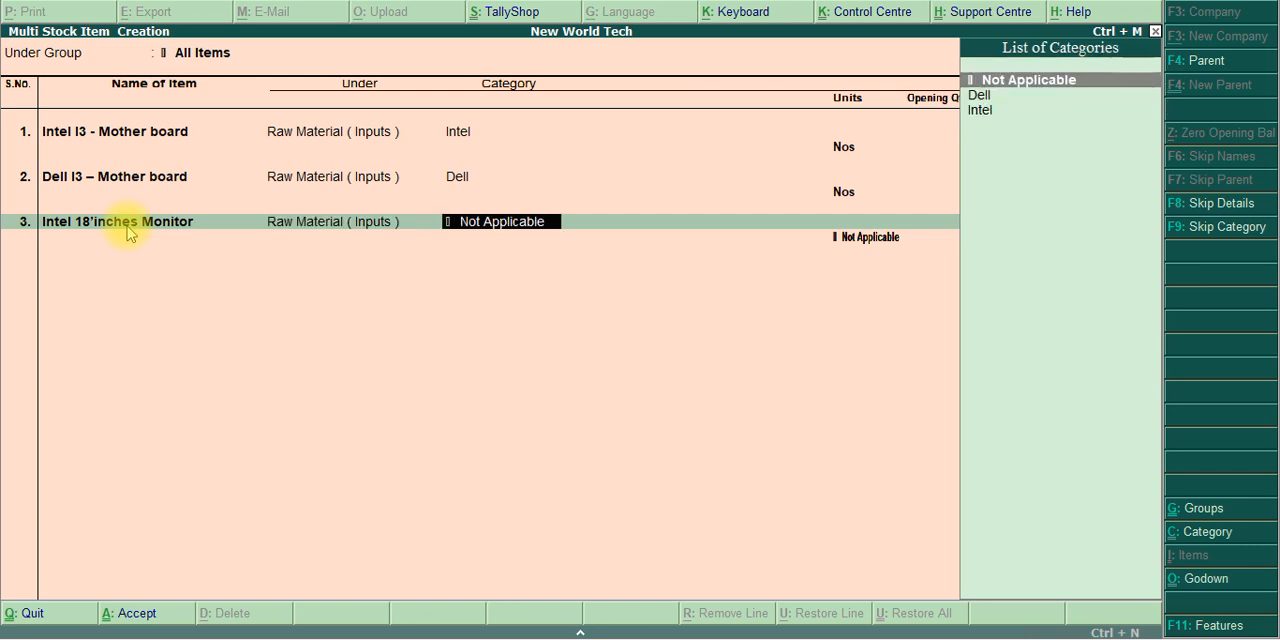
pyautogui.press('Down')
pyautogui.press('Down')
pyautogui.press('Return')
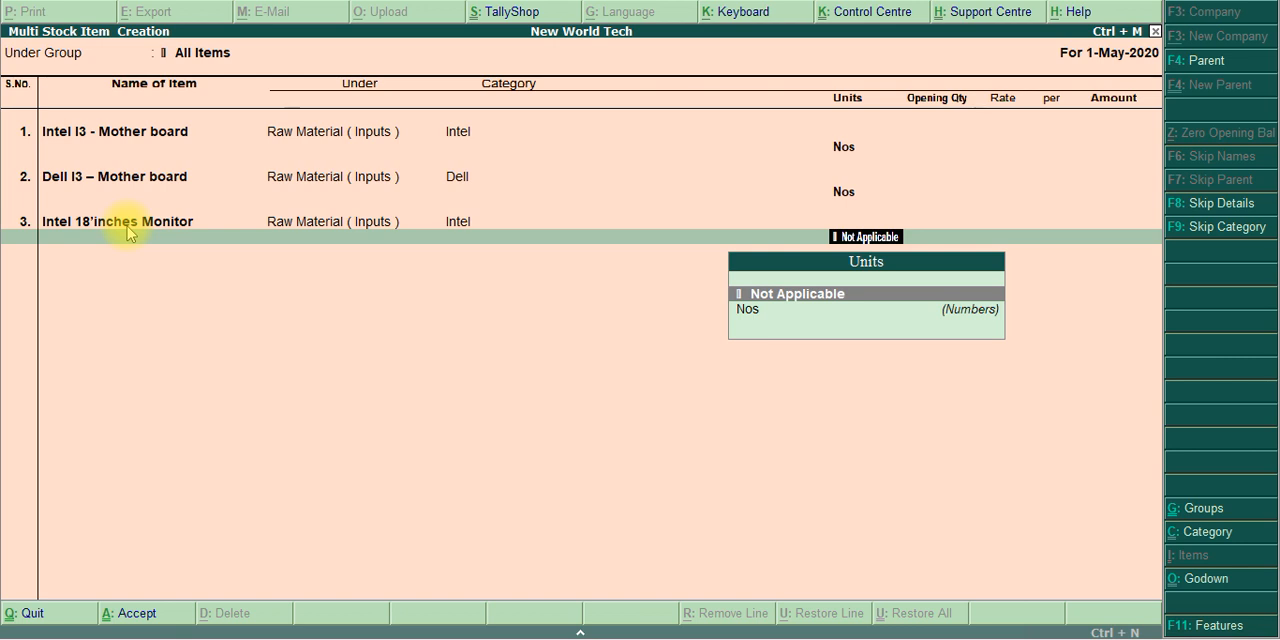
pyautogui.press('Down')
pyautogui.press('Return')
pyautogui.press('Return')
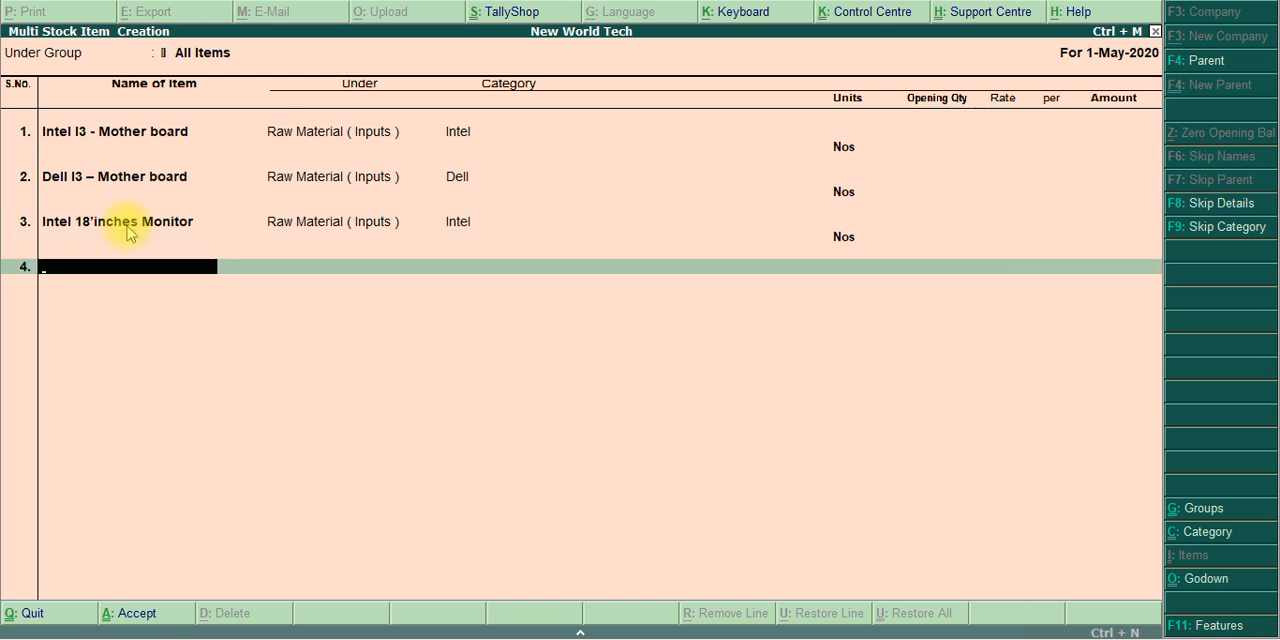
# Copy the name Dell 18’inches Monitor from the exercise PDF and enter it as the fourth stock item in Tally.ERP 9
pyautogui.hotkey('alt', 'Tab')
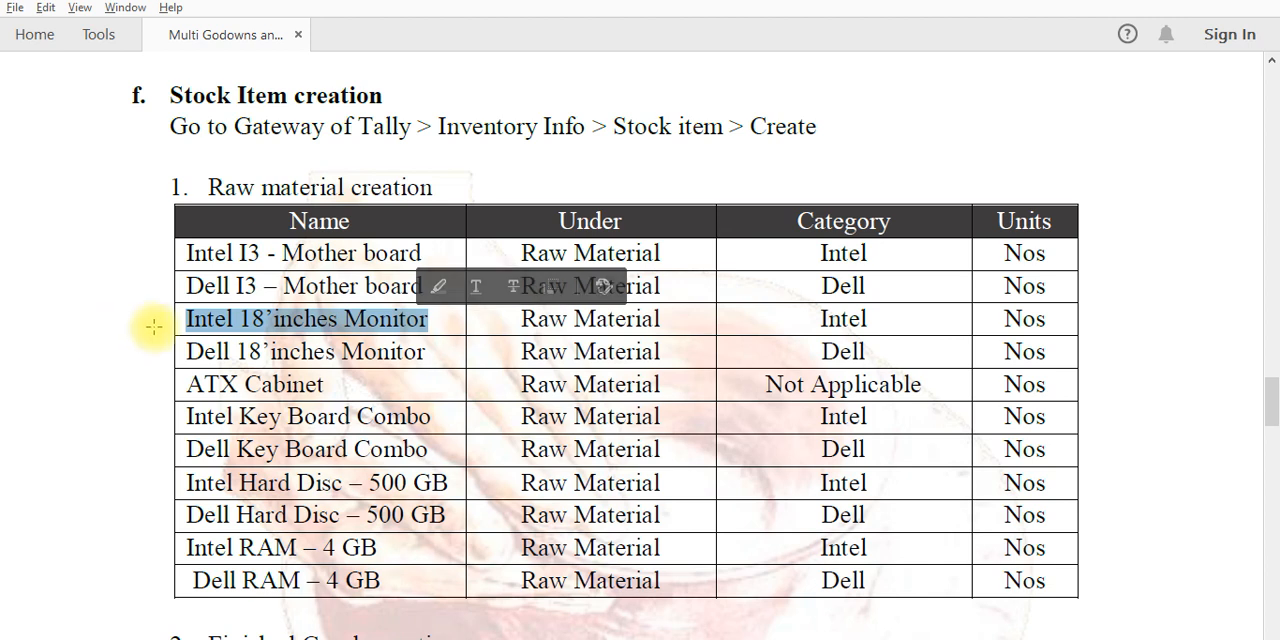
pyautogui.moveTo(186, 351); pyautogui.dragTo(414, 368)
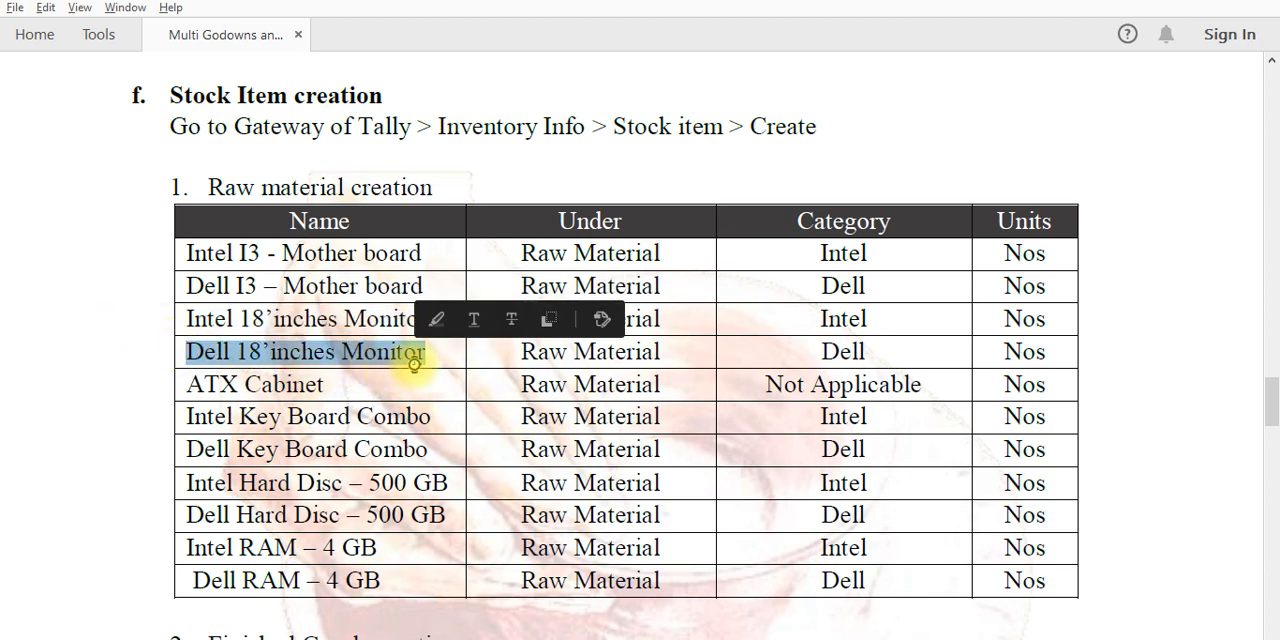
pyautogui.hotkey('alt', 'Tab')
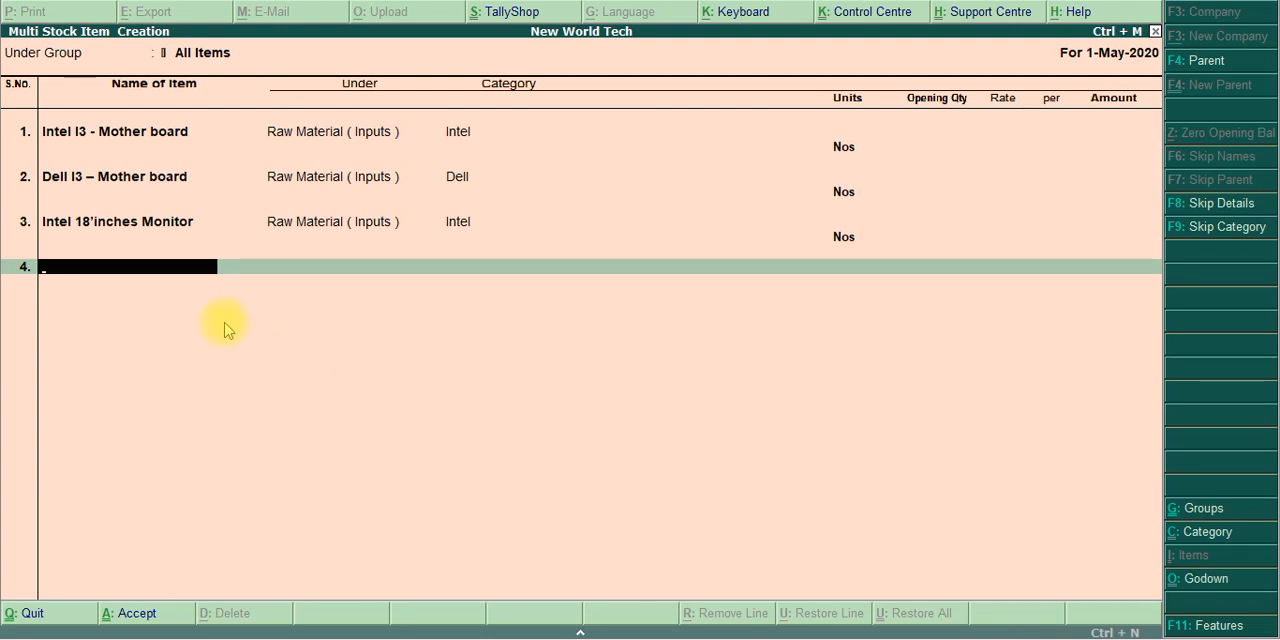
pyautogui.hotkey('ctrl', 'alt', 'v')
pyautogui.press('Return')
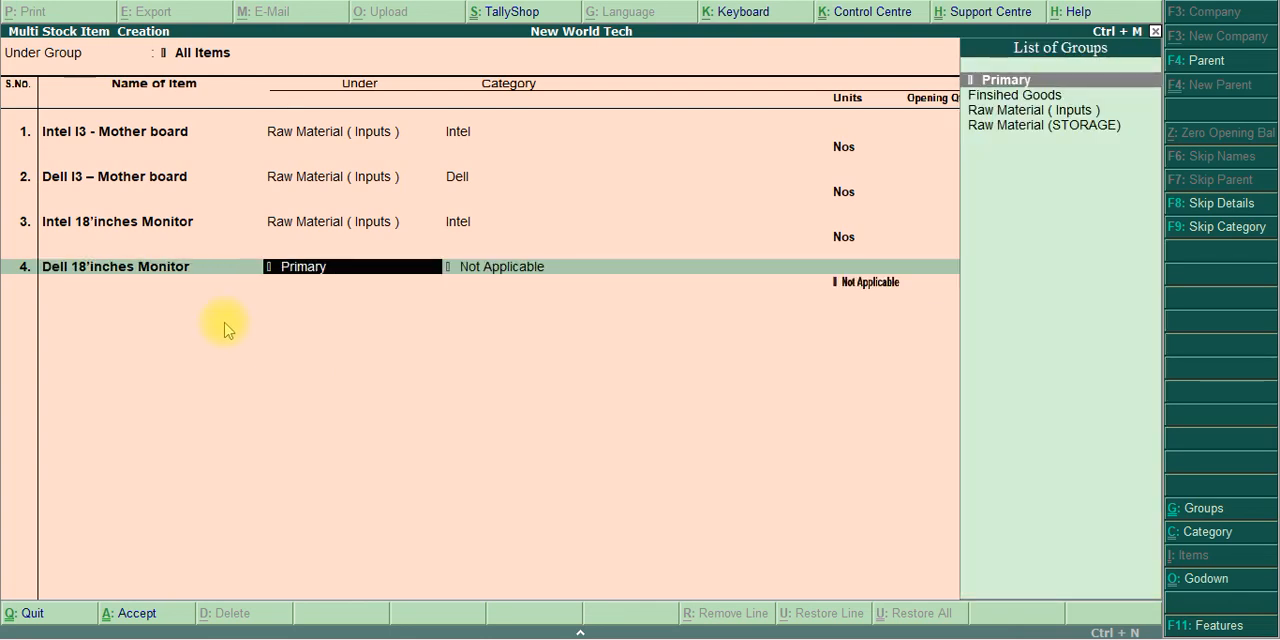
# Assign the Dell monitor to Raw Material ( Inputs ), category Dell and unit Nos, leaving the opening quantity blank
pyautogui.write('in')
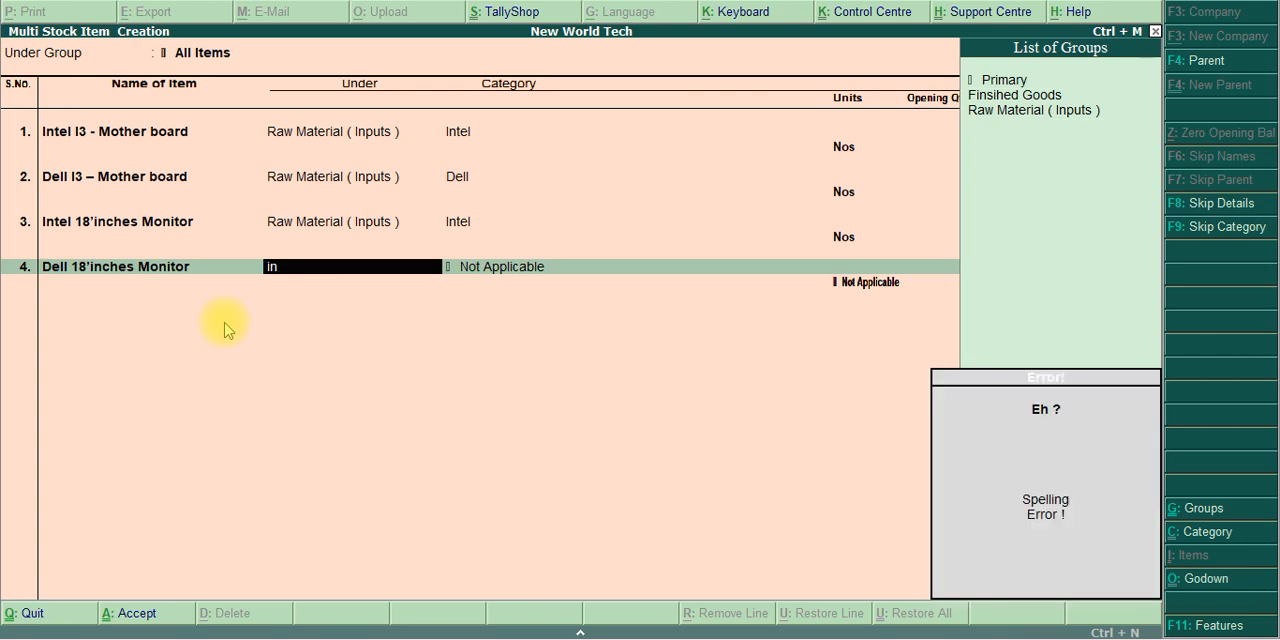
pyautogui.press('BackSpace')
pyautogui.press('BackSpace')
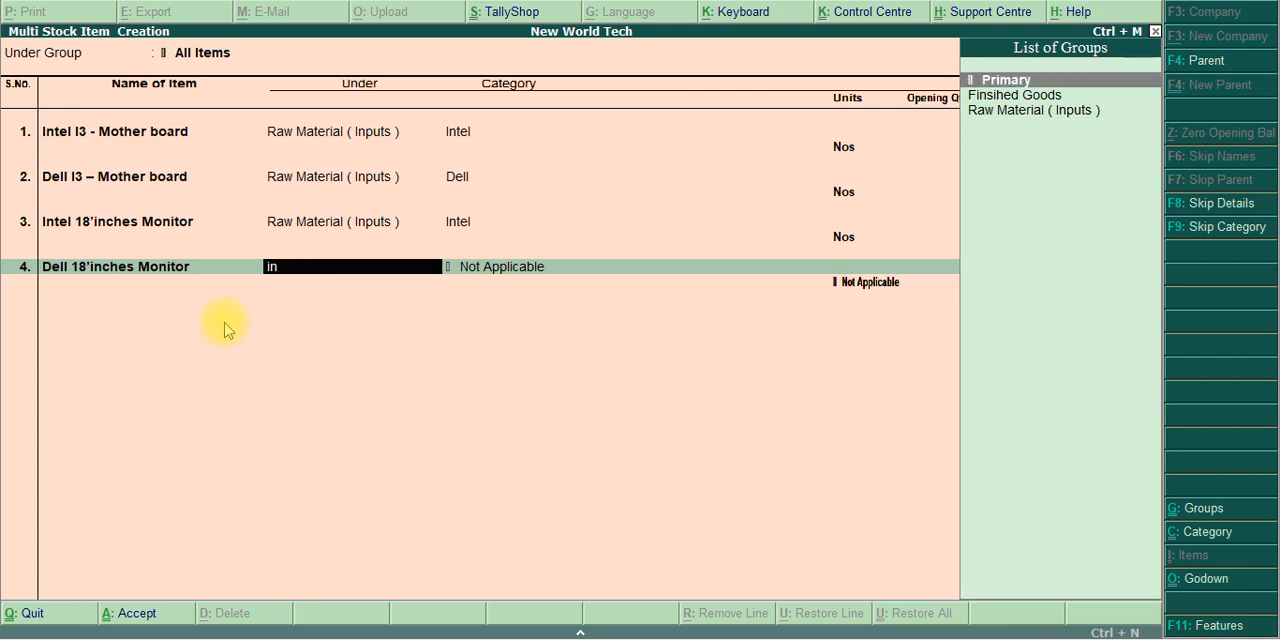
pyautogui.press('Down')
pyautogui.press('Down')
pyautogui.press('Return')
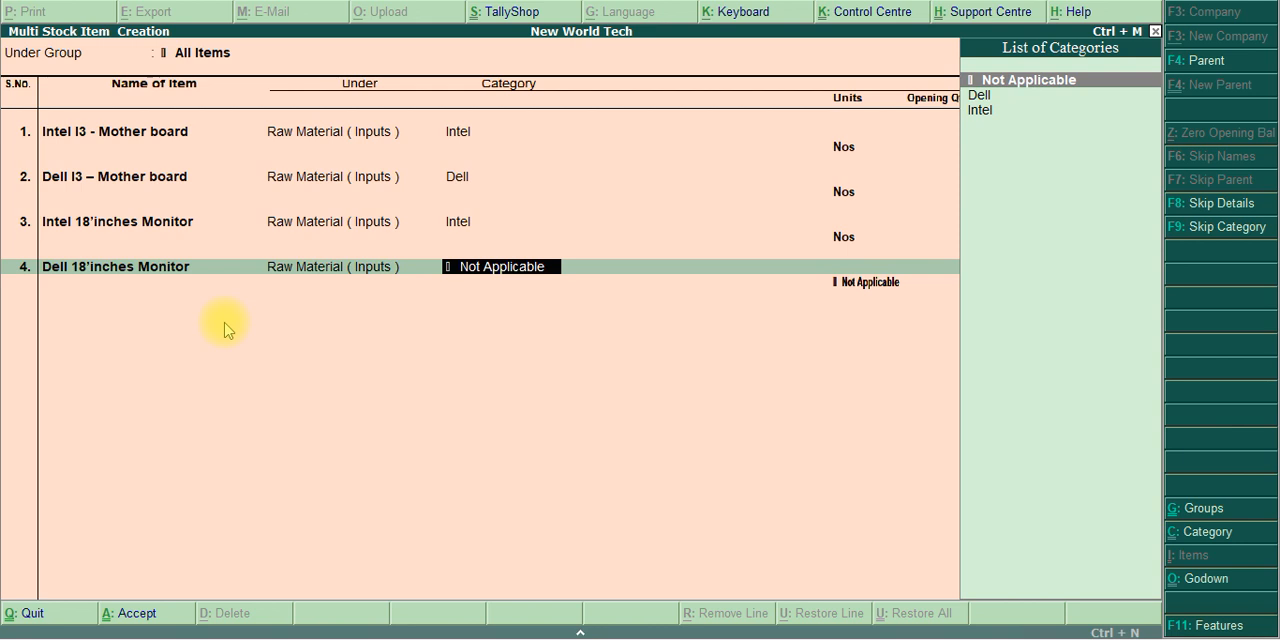
pyautogui.press('Down')
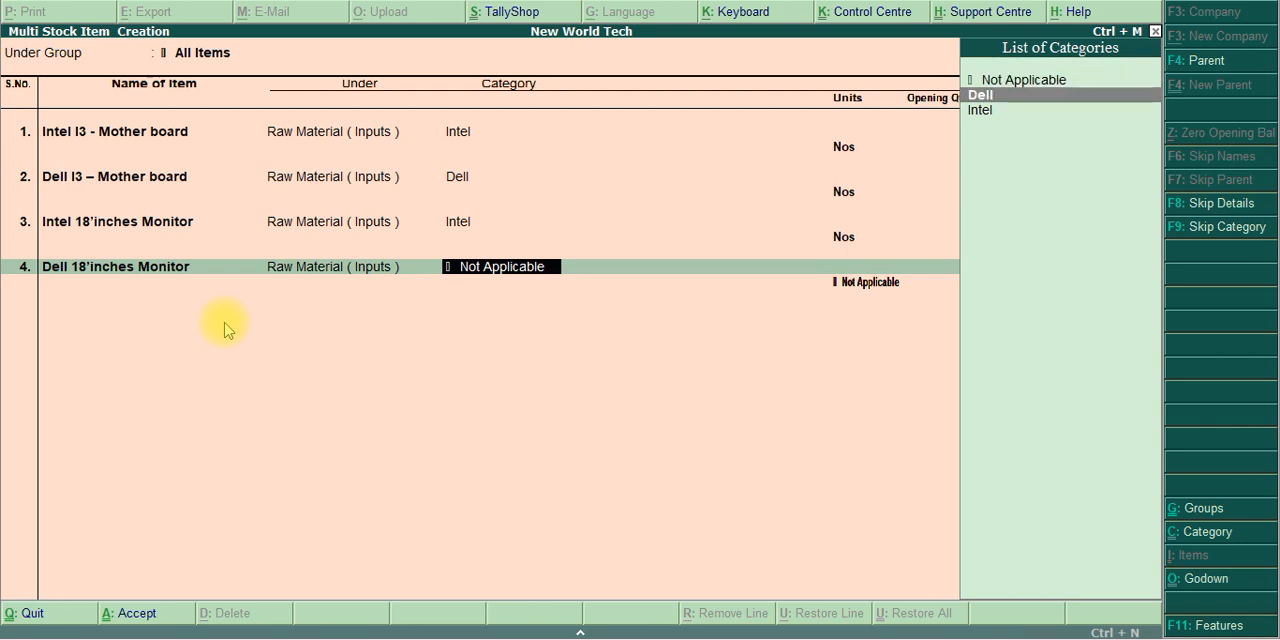
pyautogui.press('Return')
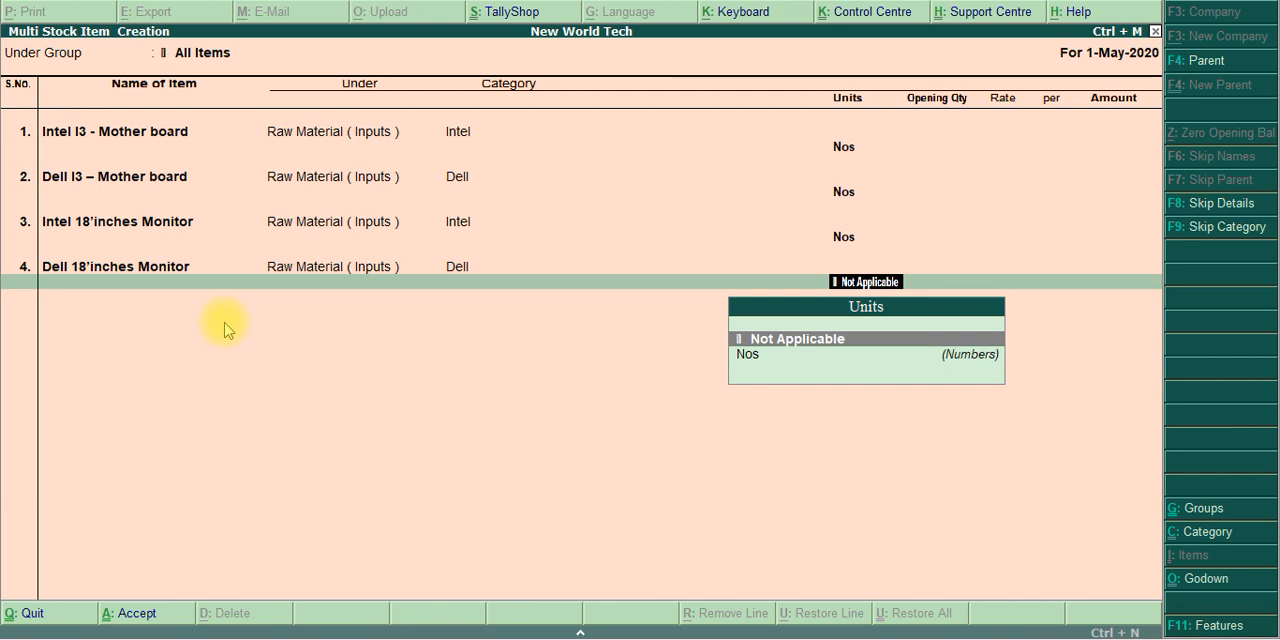
pyautogui.press('Down')
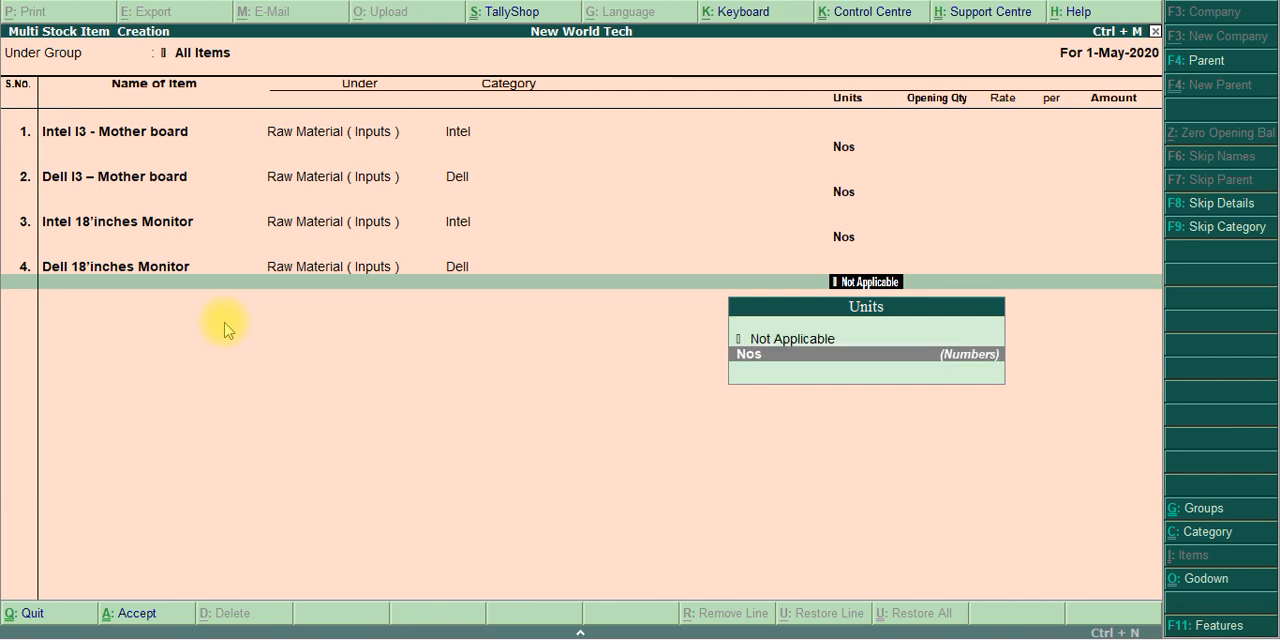
pyautogui.press('Return')
pyautogui.press('Return')
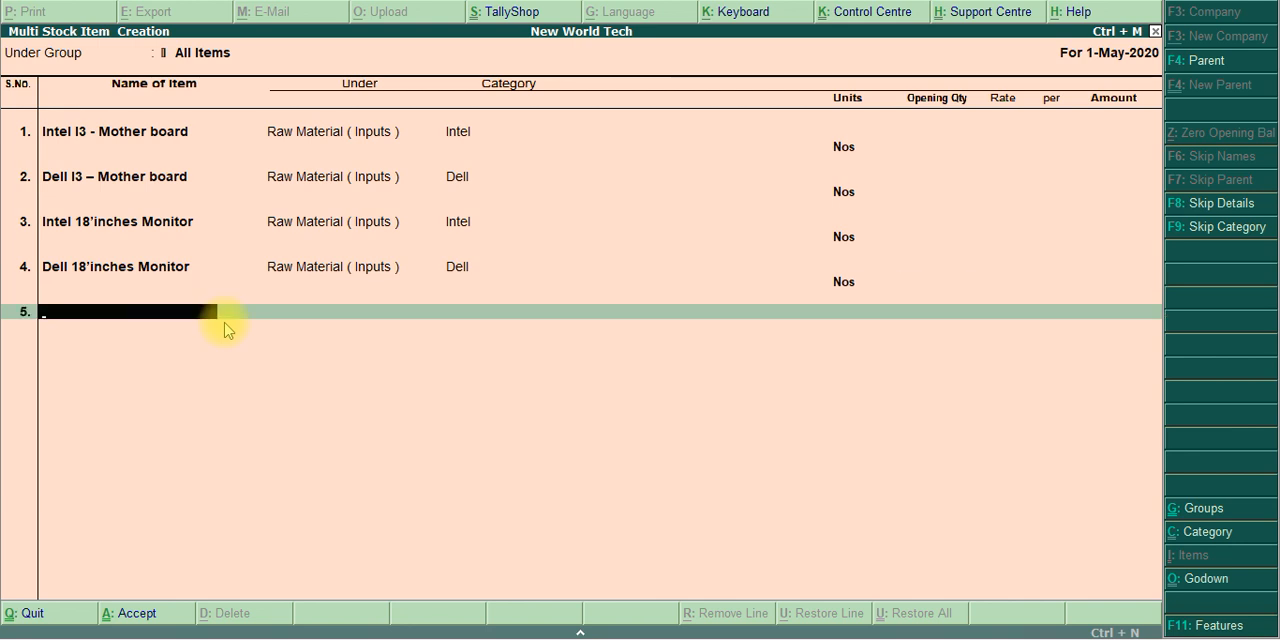
# Copy the name ATX Cabinet from the exercise PDF and enter it as the fifth stock item in Tally.ERP 9
pyautogui.hotkey('alt', 'Tab')
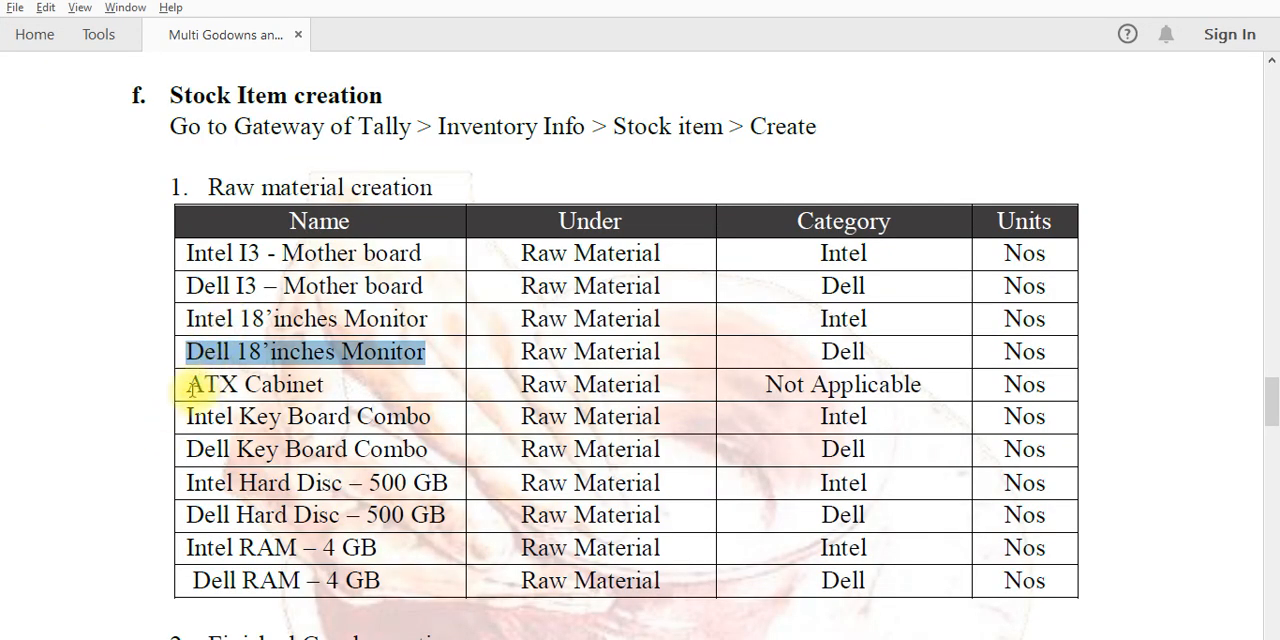
pyautogui.moveTo(190, 388); pyautogui.dragTo(316, 386)
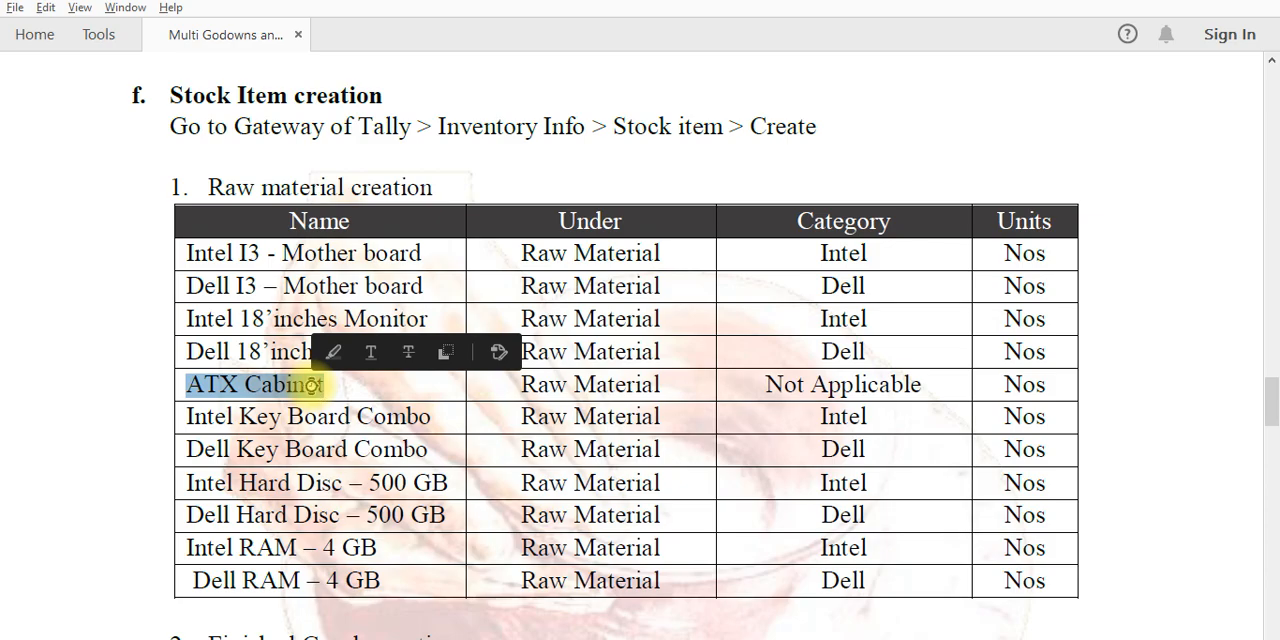
pyautogui.hotkey('alt', 'Tab')
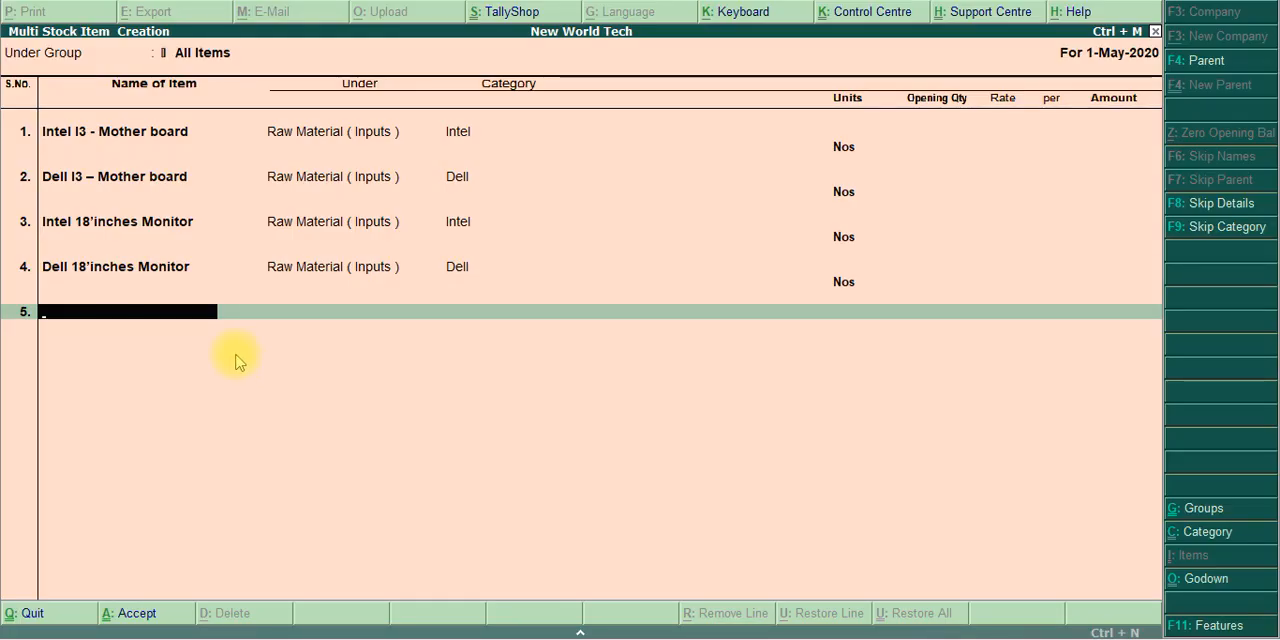
pyautogui.hotkey('ctrl', 'alt', 'v')
pyautogui.press('Return')
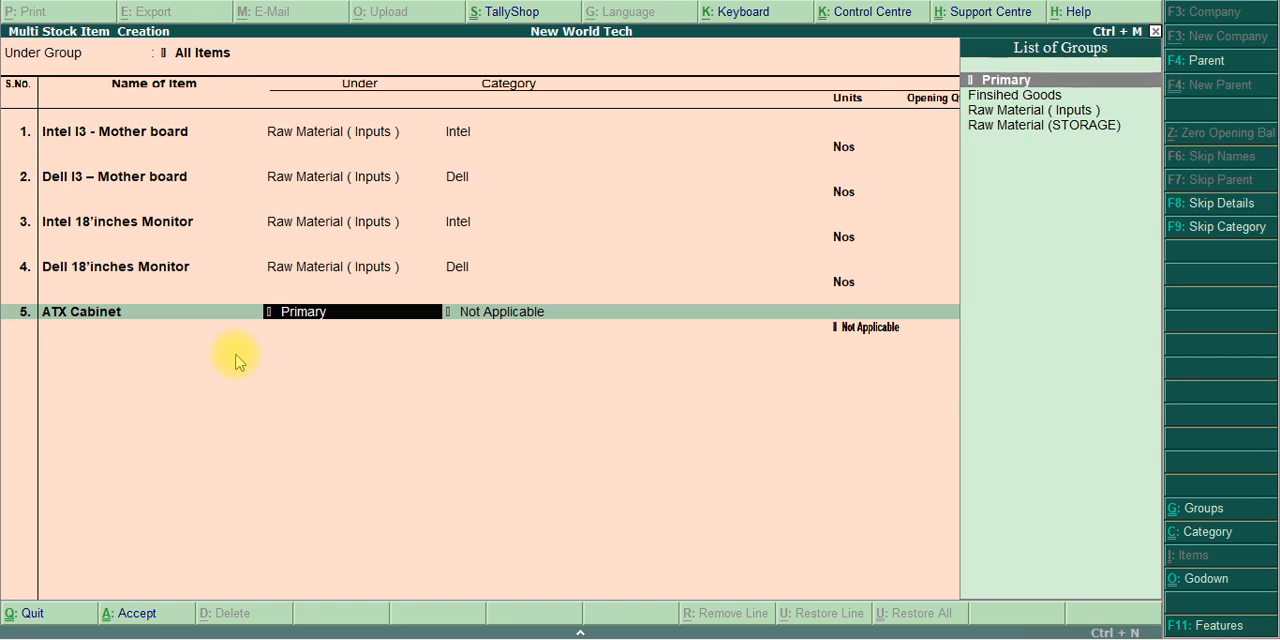
# Assign the ATX Cabinet to Raw Material ( Inputs ), category Not Applicable and unit Nos, leaving the opening quantity blank
pyautogui.press('Down')
pyautogui.press('Down')
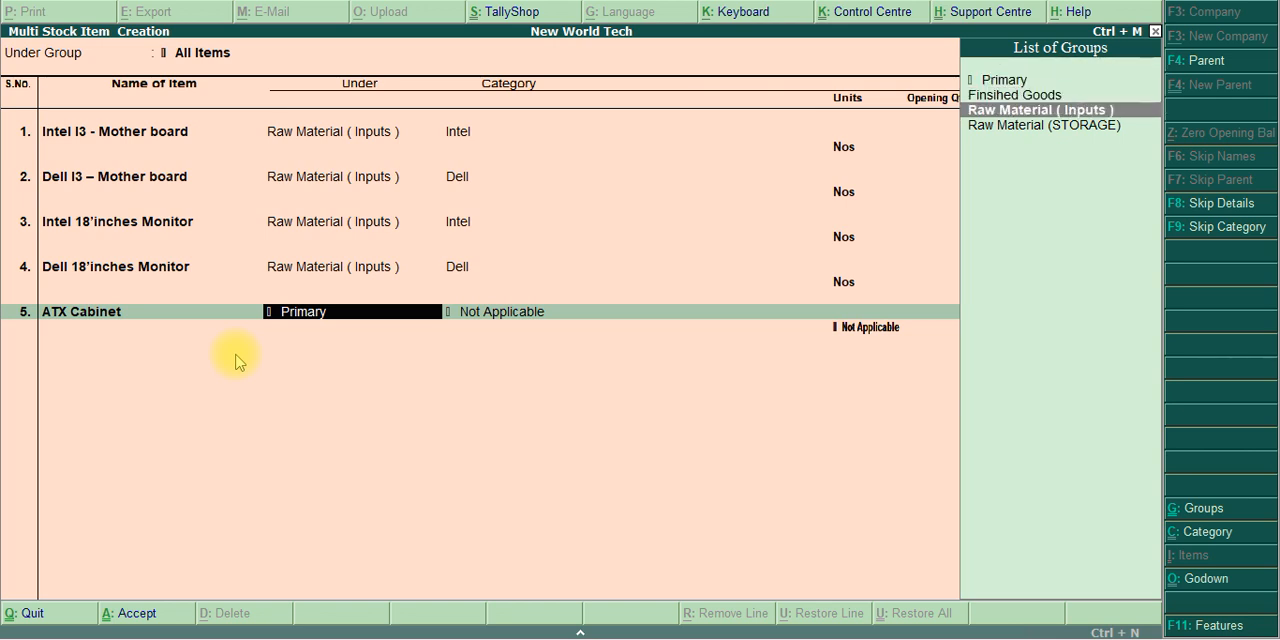
pyautogui.press('Return')
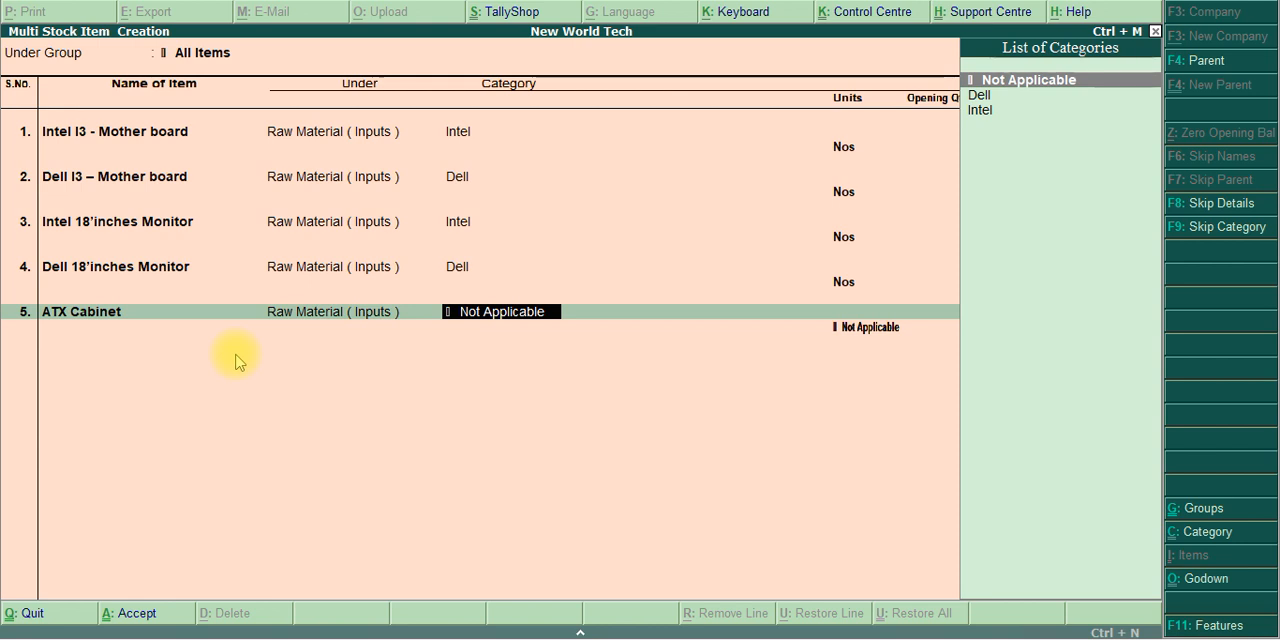
pyautogui.press('Return')
pyautogui.press('Down')
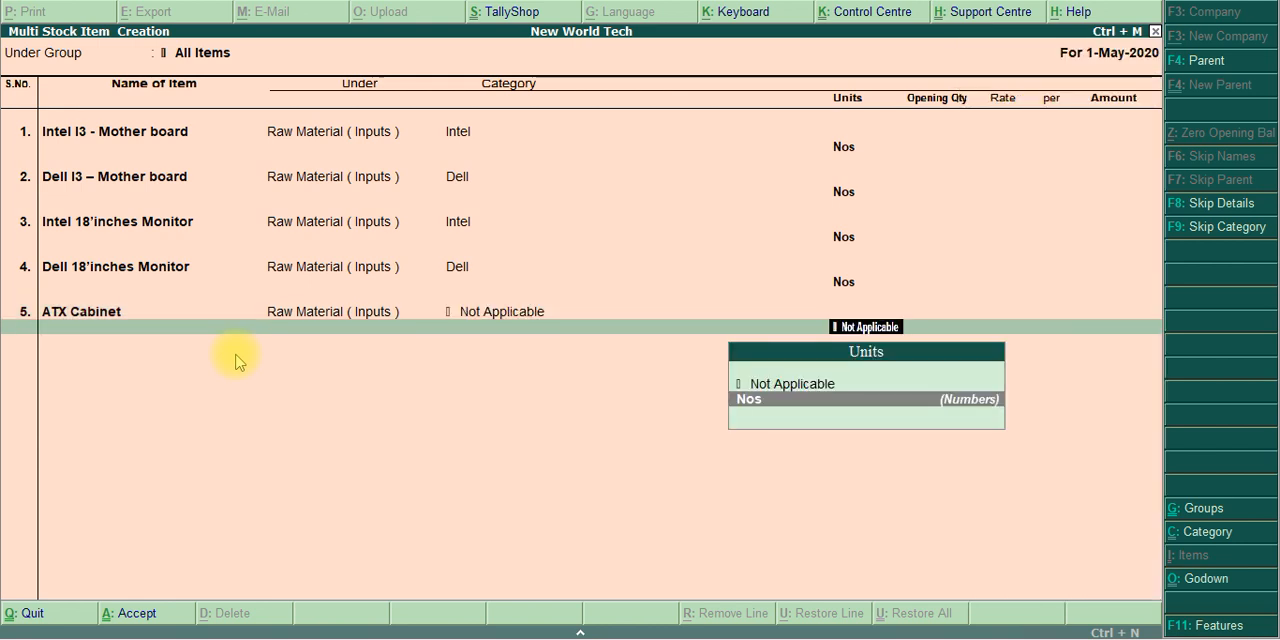
pyautogui.press('Return')
pyautogui.press('Return')
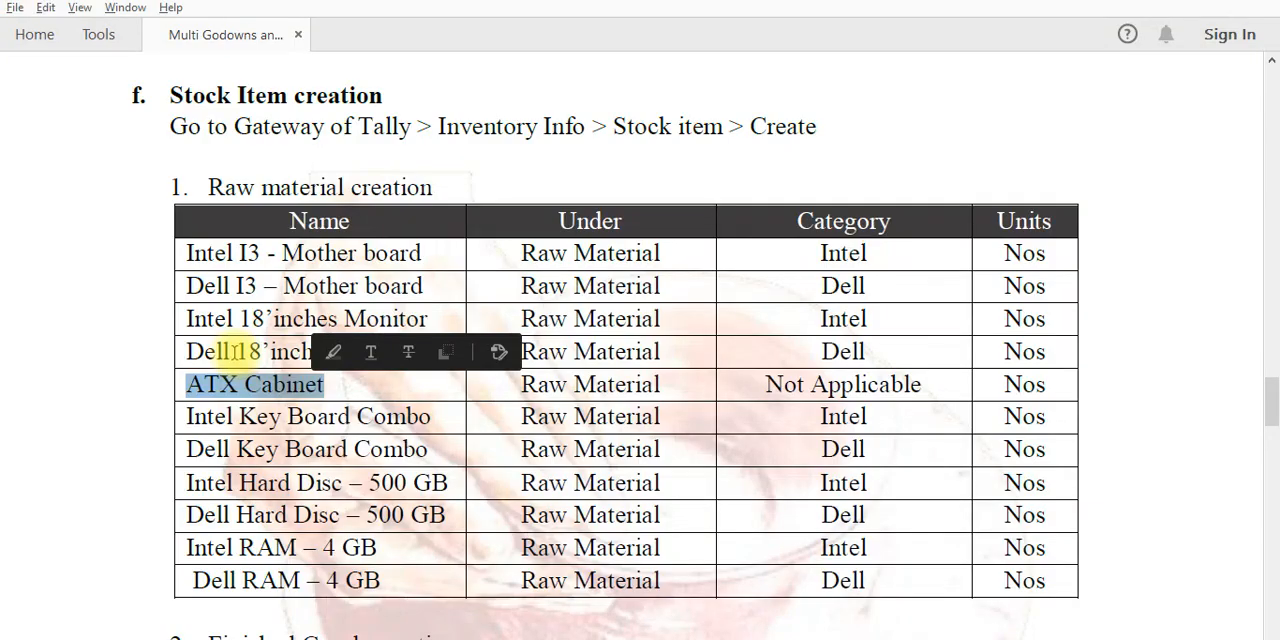
# Copy the name Intel Key Board Combo from the exercise PDF and enter it as the sixth stock item in Tally.ERP 9
pyautogui.hotkey('alt', 'Tab')
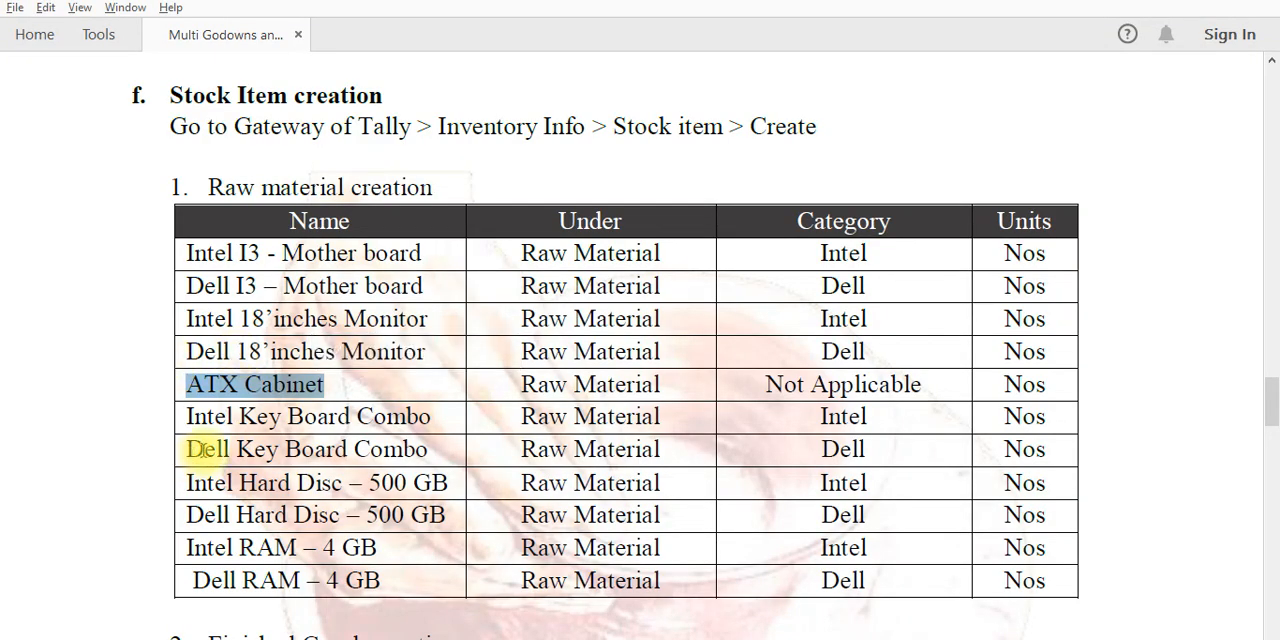
pyautogui.moveTo(188, 416); pyautogui.dragTo(430, 418)
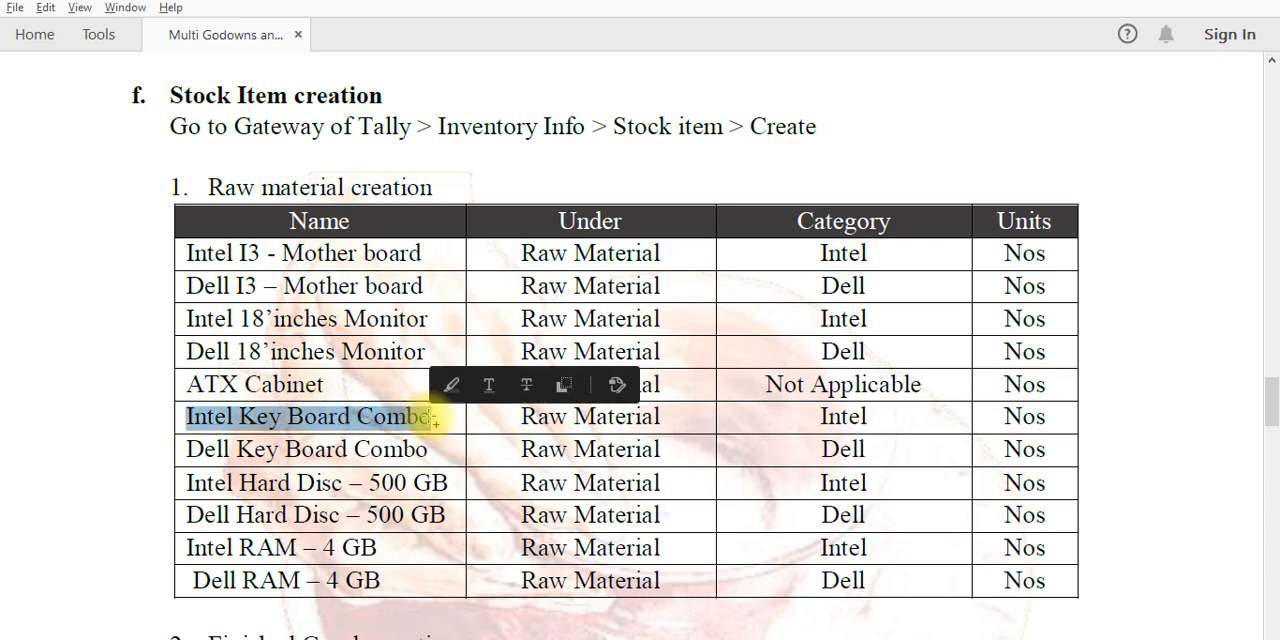
pyautogui.hotkey('ctrl', 'c')
pyautogui.hotkey('alt', 'Tab')
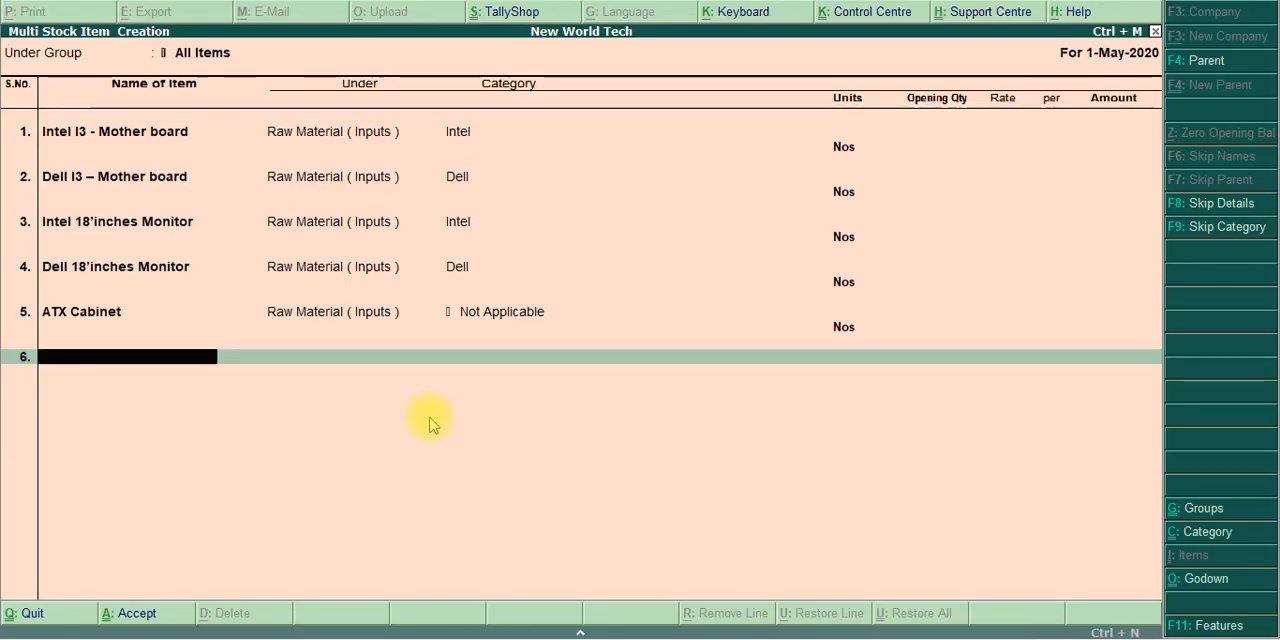
pyautogui.hotkey('ctrl', 'alt', 'v')
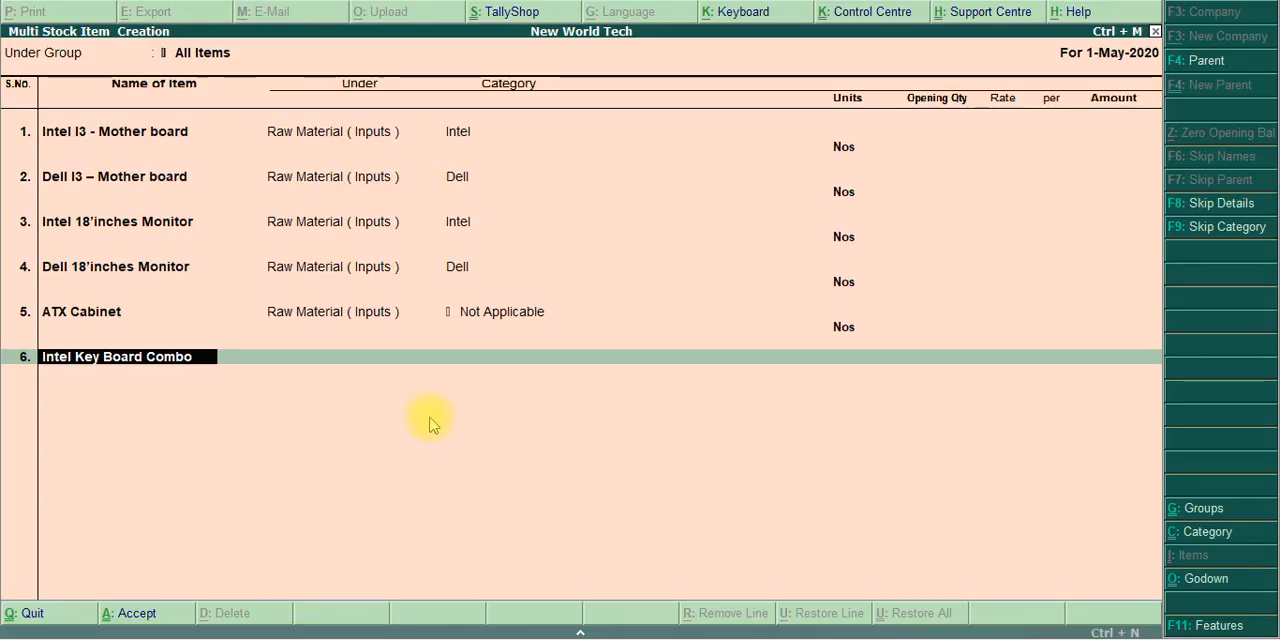
pyautogui.press('Return')
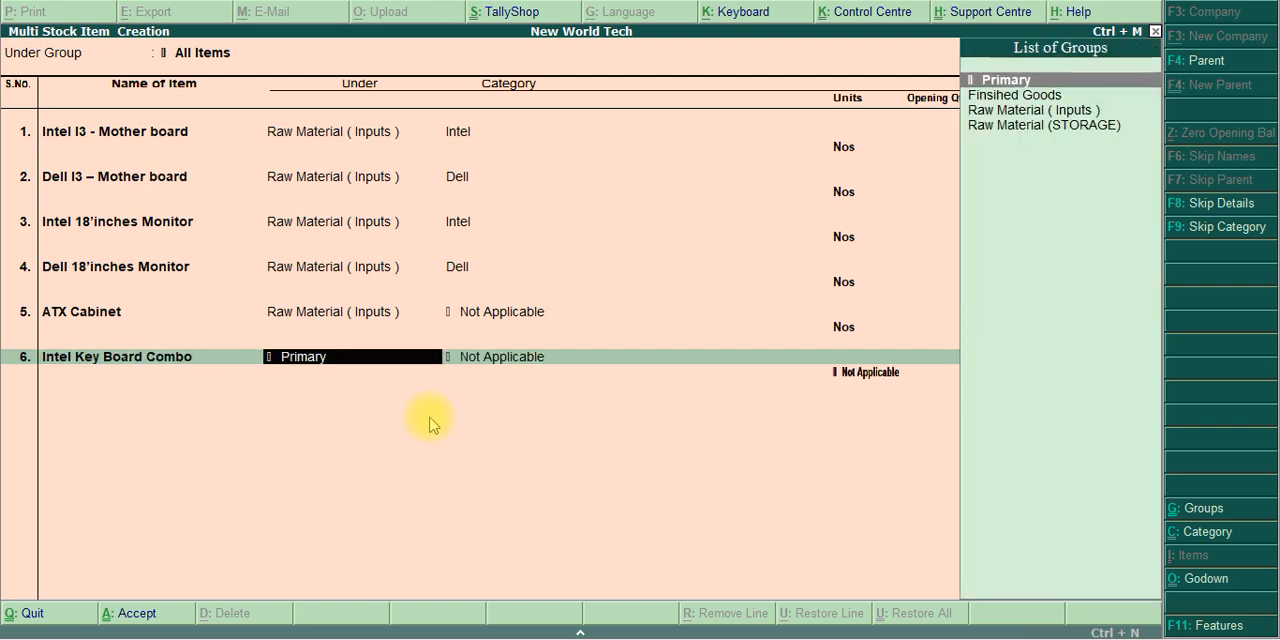
# Assign the Intel keyboard combo to Raw Material ( Inputs ), category Intel and unit Nos, leaving the opening quantity blank
pyautogui.press('Down')
pyautogui.press('Down')
pyautogui.press('Return')
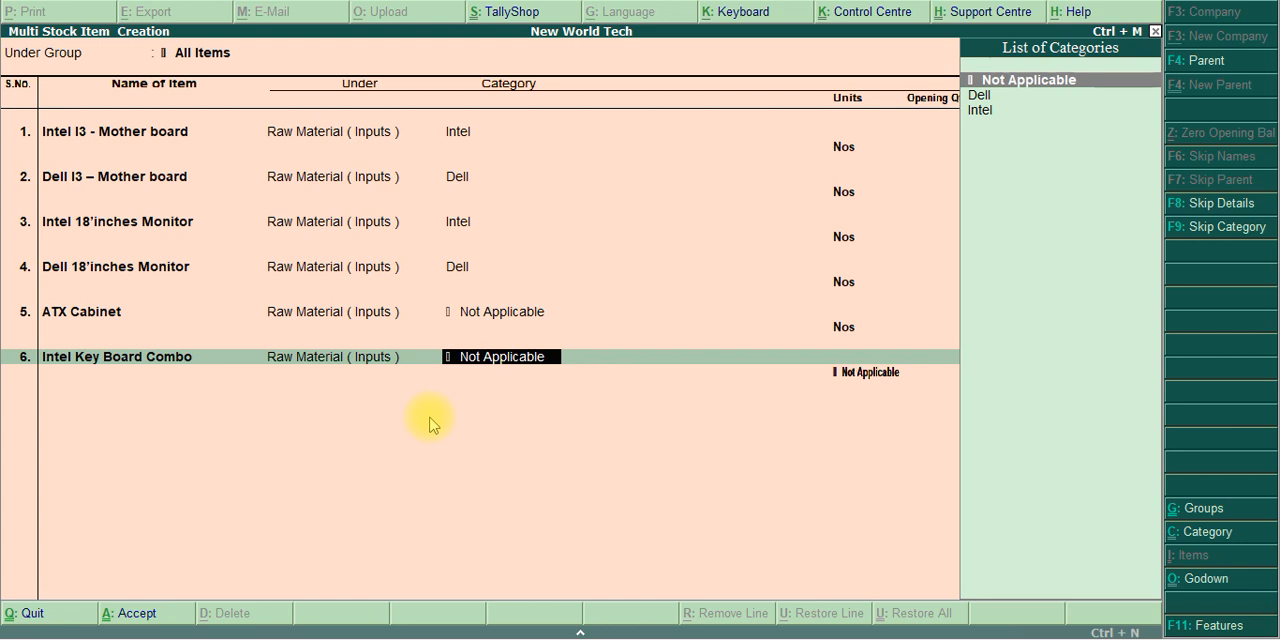
pyautogui.press('Down')
pyautogui.press('Down')
pyautogui.press('Return')
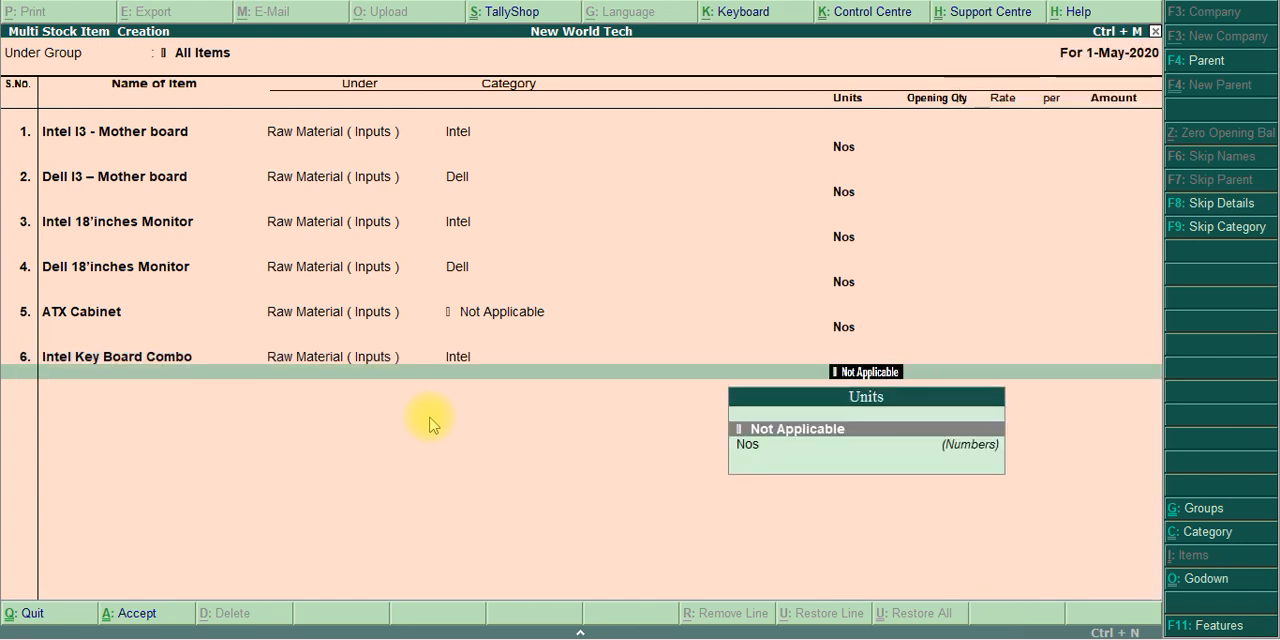
pyautogui.press('Down')
pyautogui.press('Return')
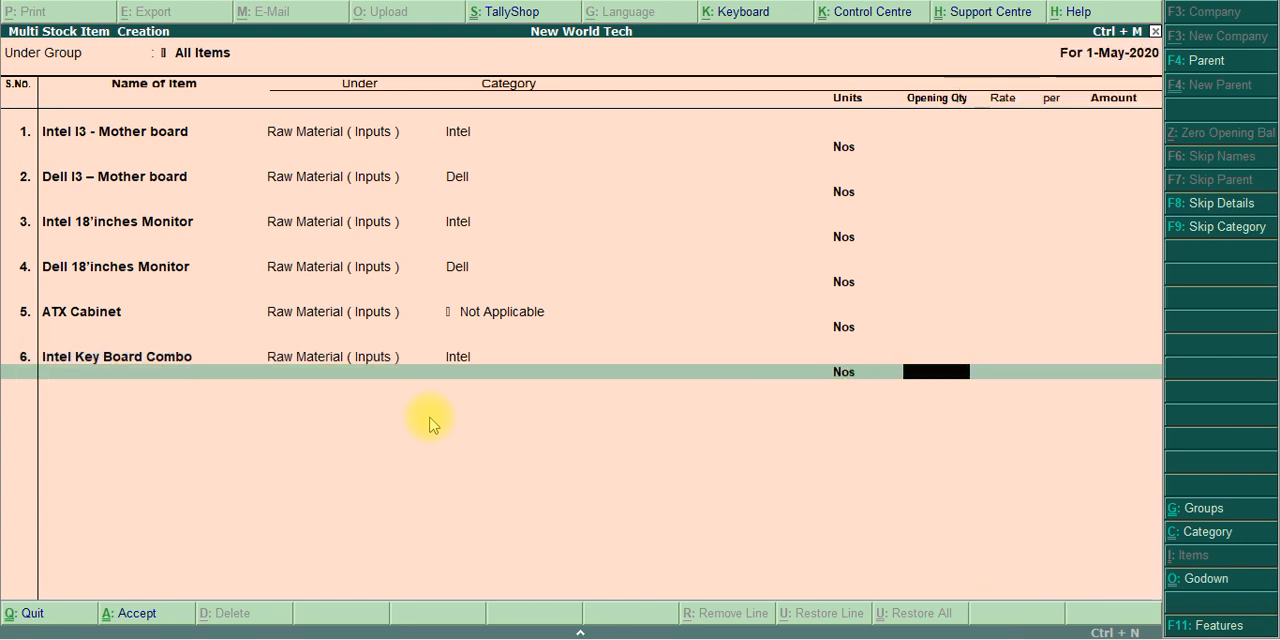
pyautogui.press('Return')
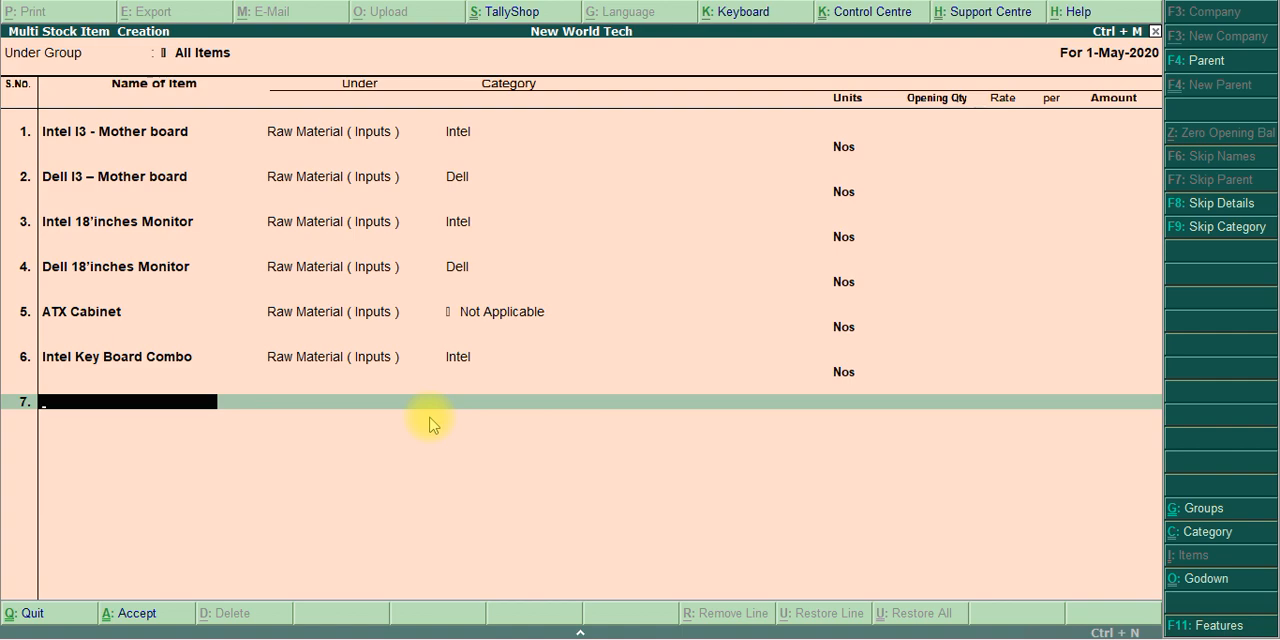
pyautogui.hotkey('alt', 'Tab')
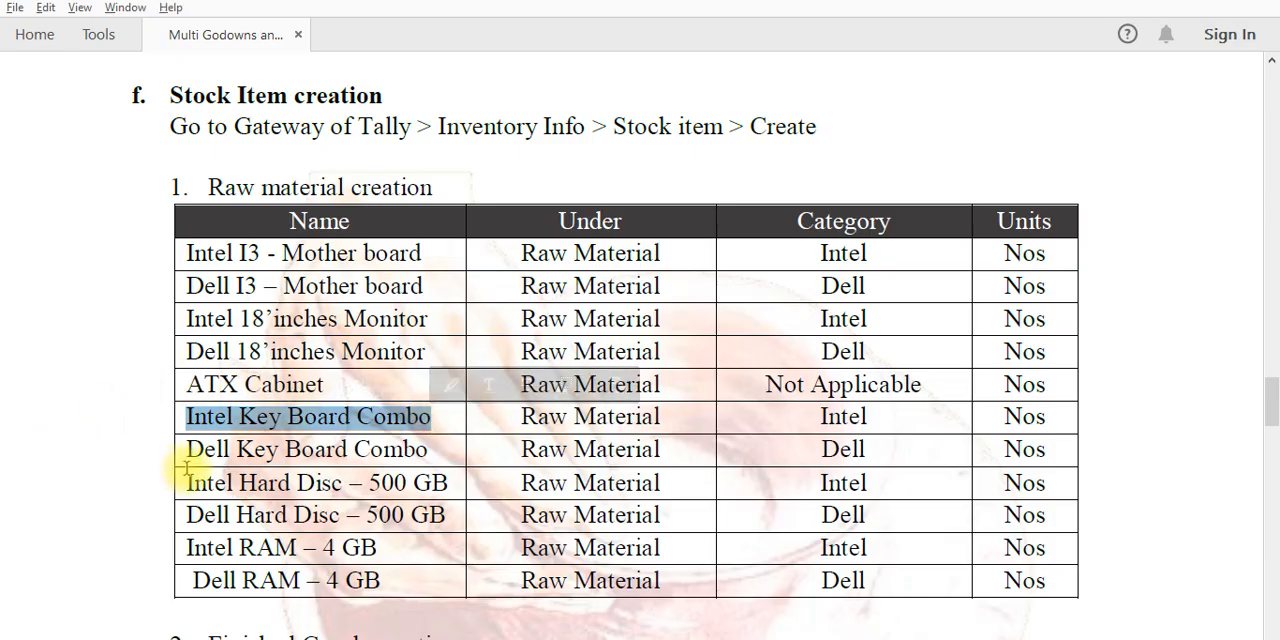
pyautogui.moveTo(186, 449)
pyautogui.mouseDown()
pyautogui.moveTo(458, 453)
pyautogui.moveTo(447, 433)
pyautogui.mouseUp()
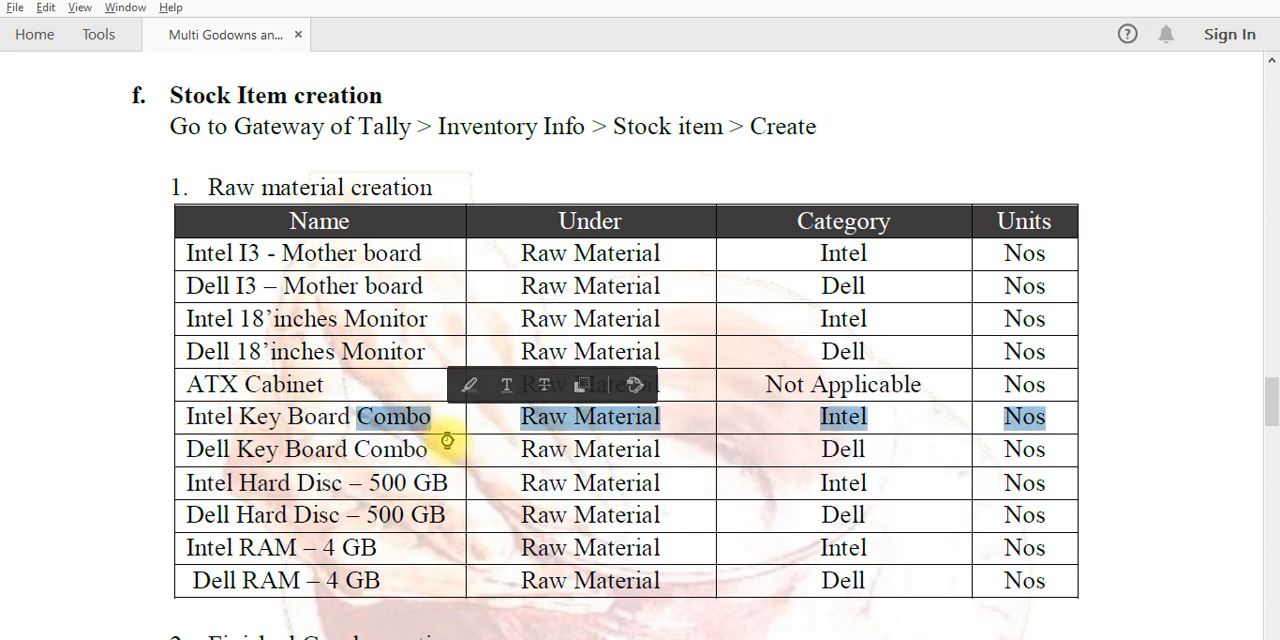
pyautogui.hotkey('alt', 'Tab')
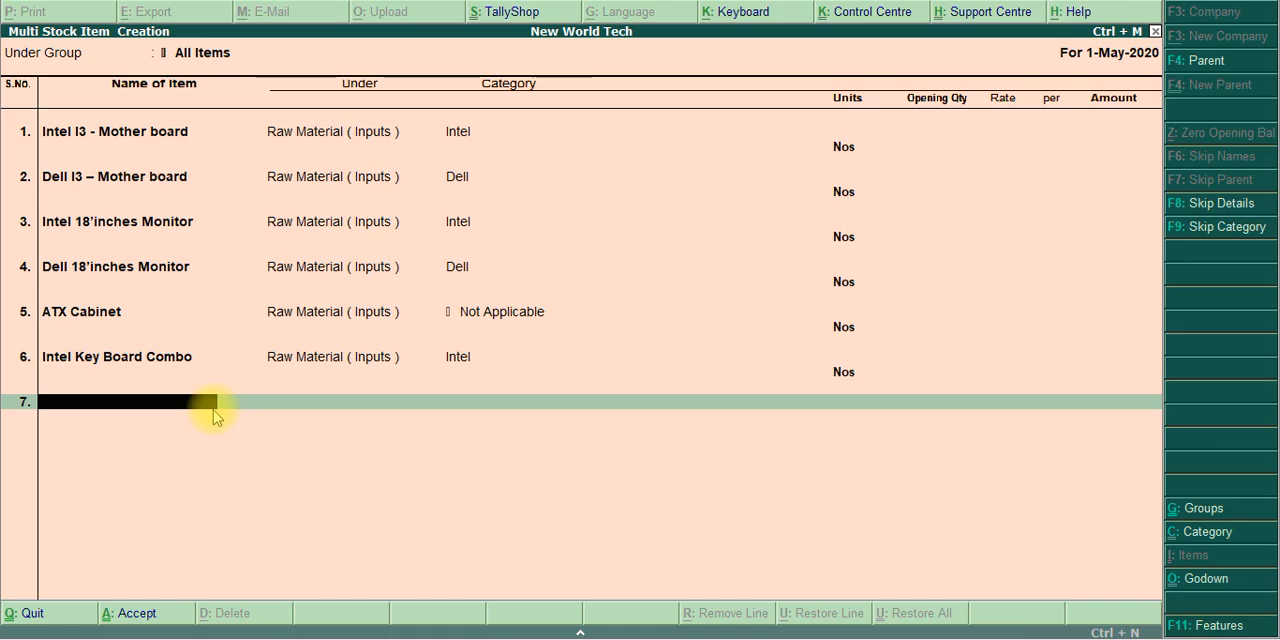
pyautogui.hotkey('alt', 'Tab')
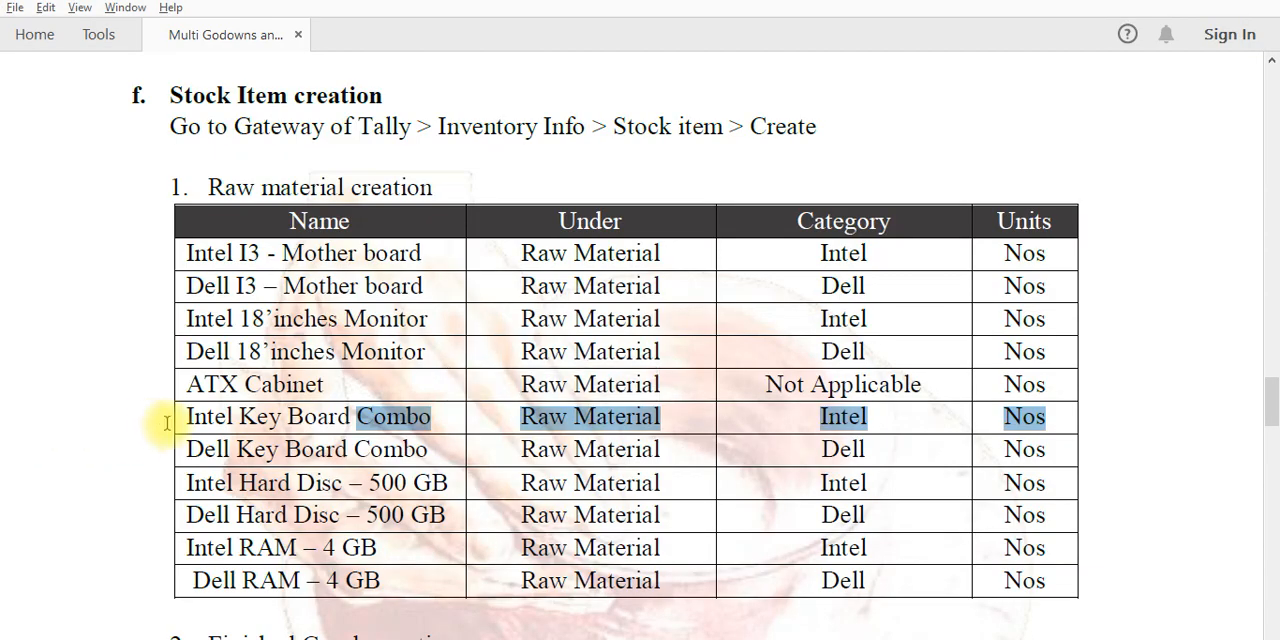
pyautogui.moveTo(186, 418); pyautogui.dragTo(400, 430)
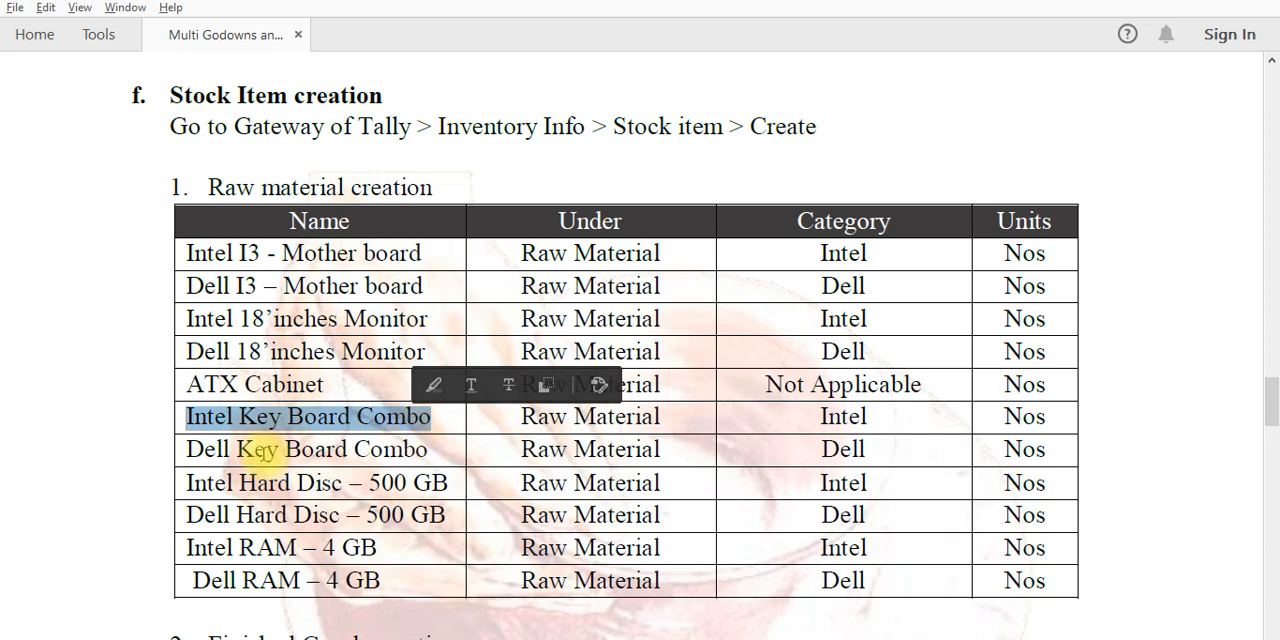
pyautogui.hotkey('alt', 'Tab')
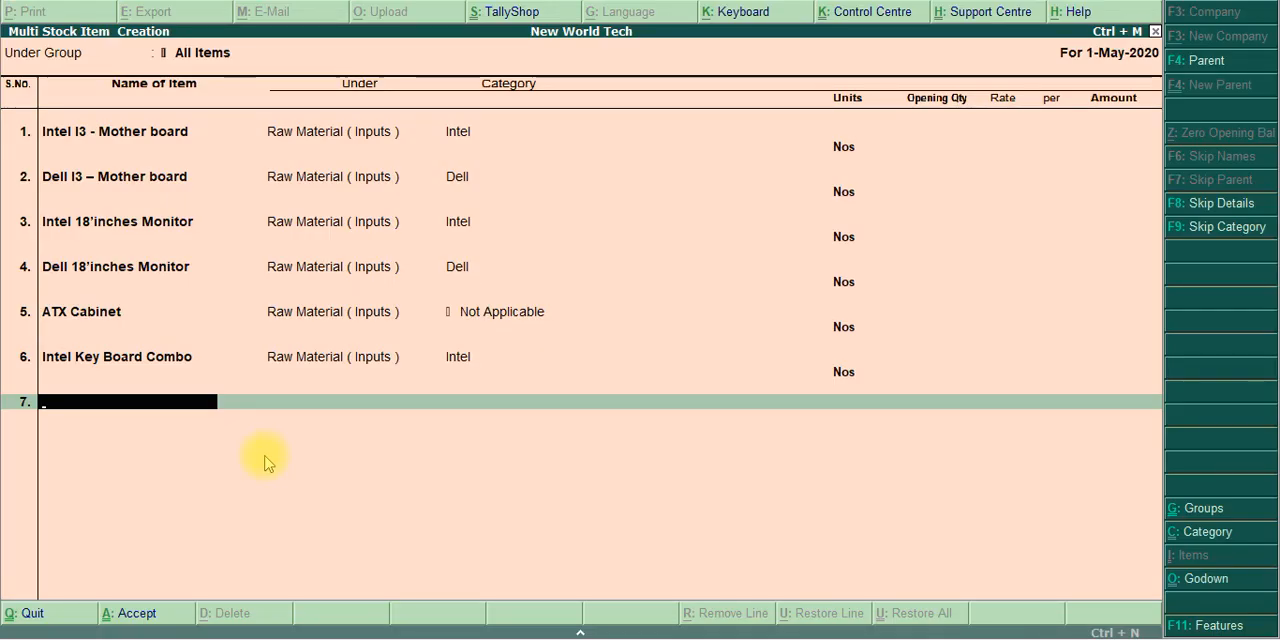
# Copy the name Dell Key Board Combo from the exercise PDF and enter it as the seventh stock item in Tally.ERP 9
pyautogui.hotkey('alt', 'Tab')
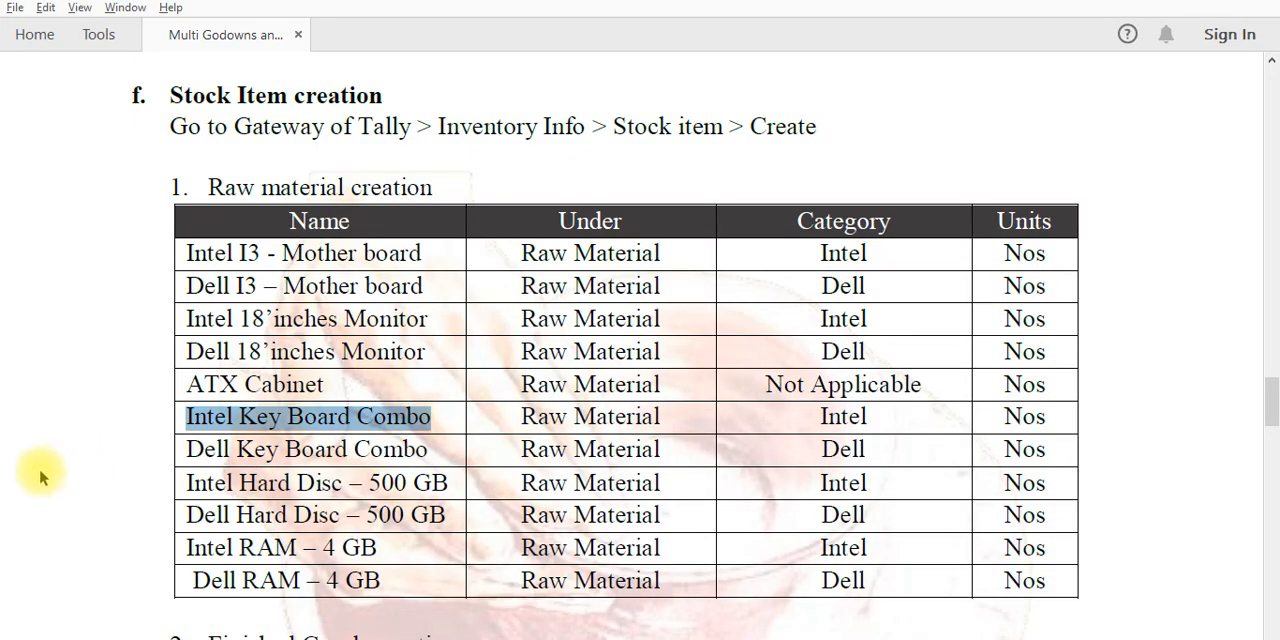
pyautogui.click(186, 450)
pyautogui.moveTo(186, 450); pyautogui.dragTo(432, 455)
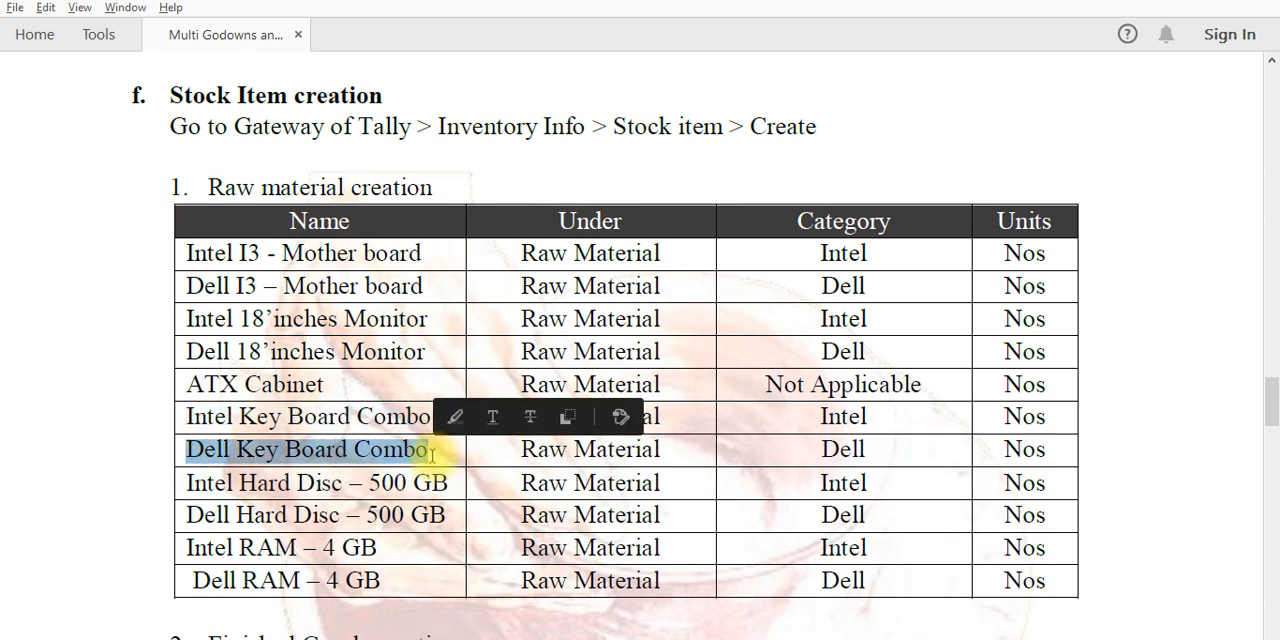
pyautogui.hotkey('alt', 'Tab')
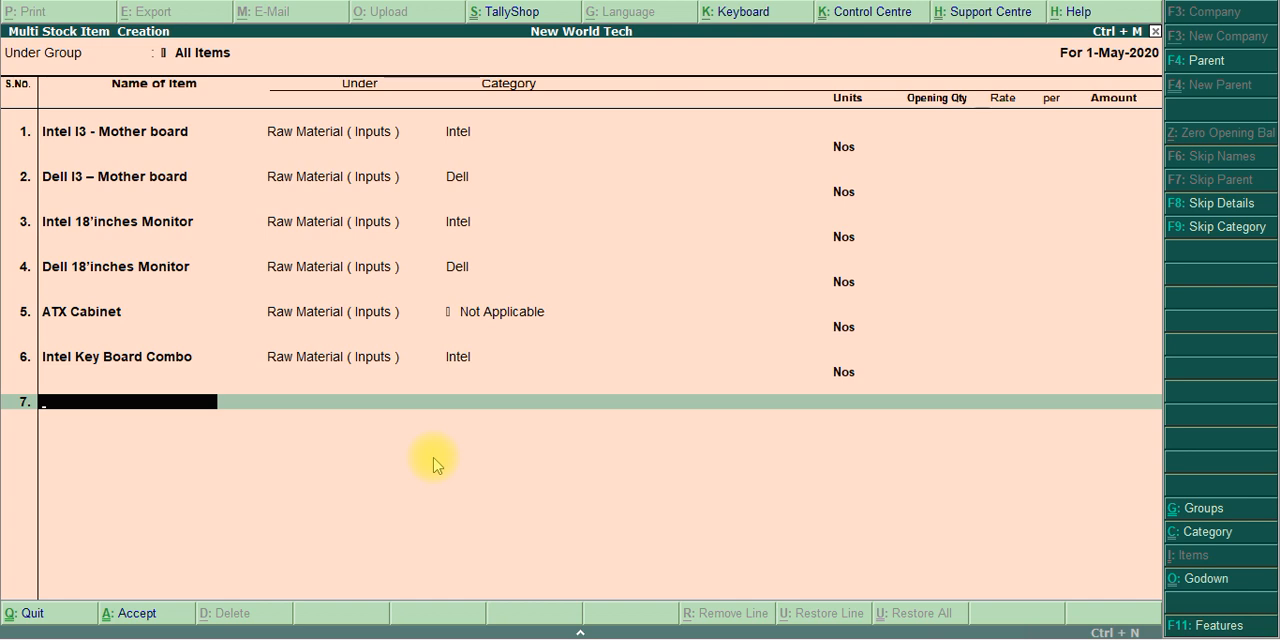
pyautogui.hotkey('ctrl', 'alt', 'v')
pyautogui.press('Return')
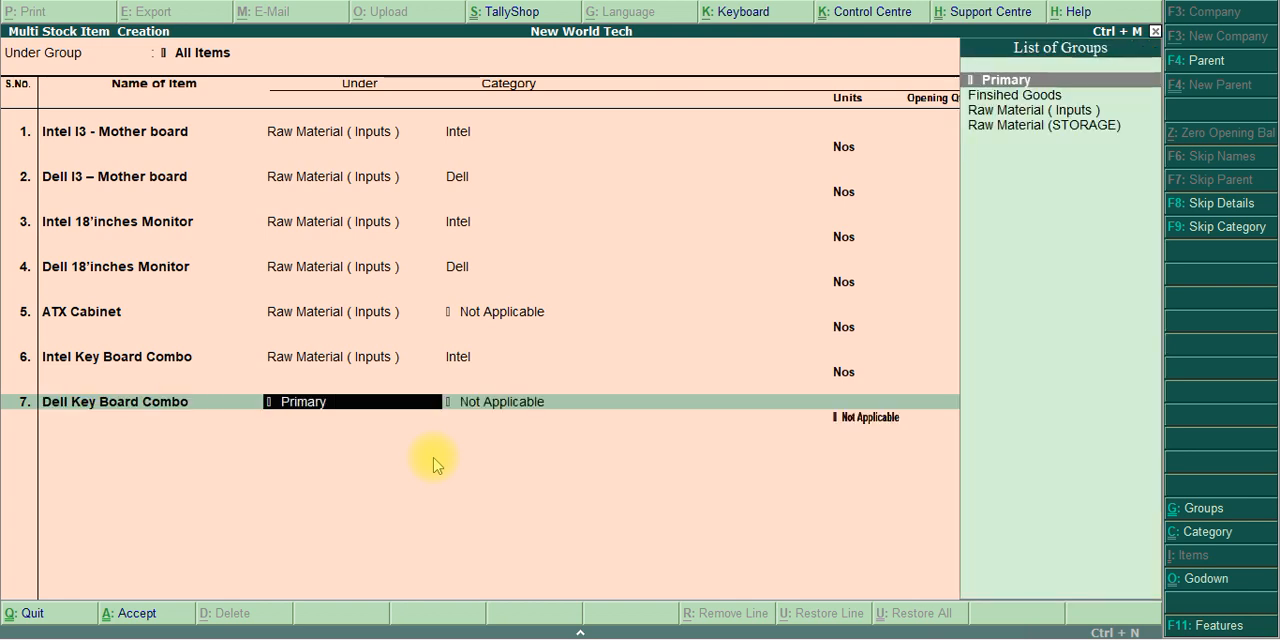
# Assign the Dell keyboard combo to Raw Material ( Inputs ), category Dell and unit Nos, leaving the opening quantity blank
pyautogui.press('Down')
pyautogui.press('Down')
pyautogui.press('Down')
pyautogui.press('Up')
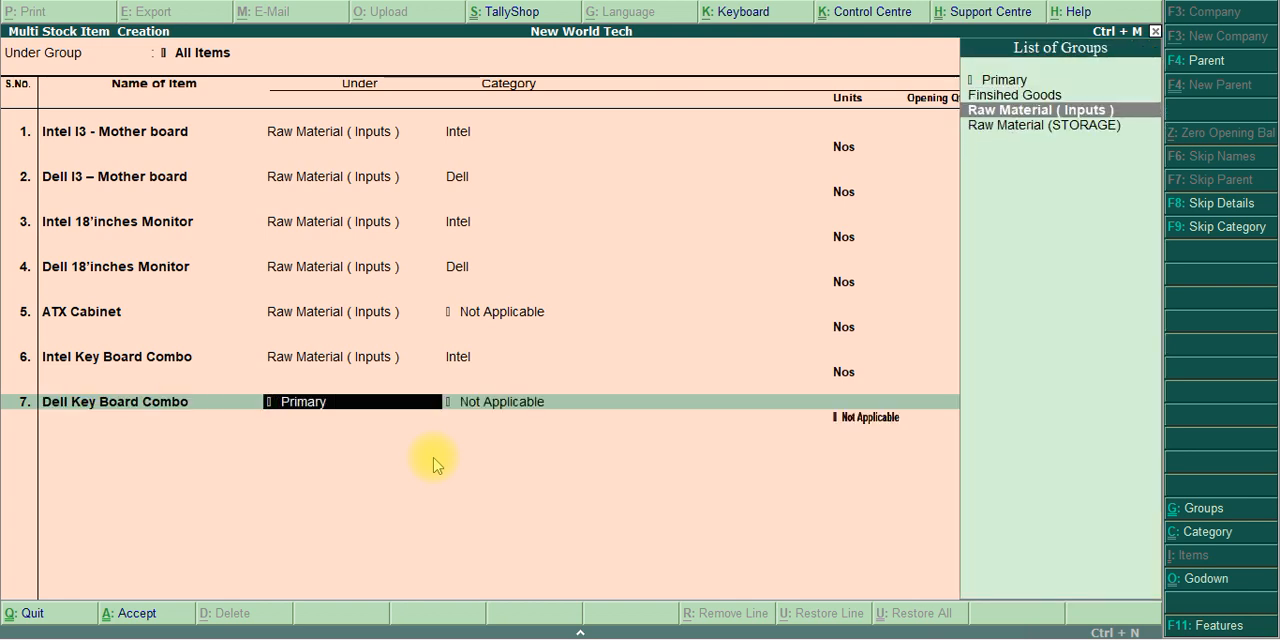
pyautogui.press('Return')
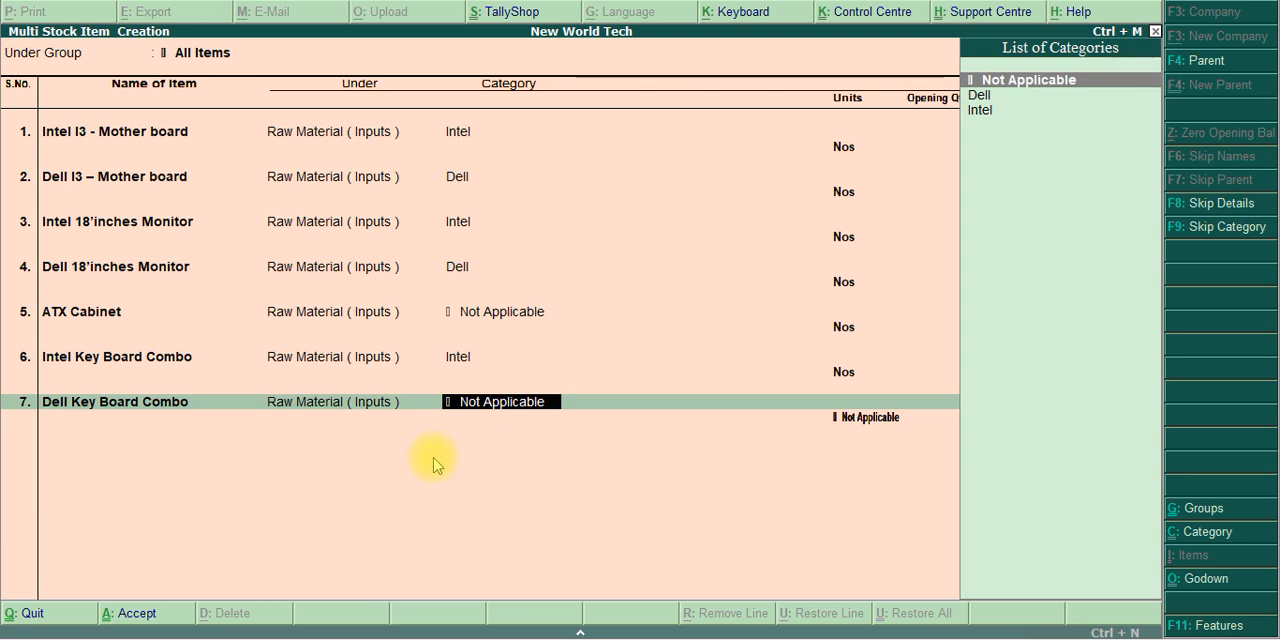
pyautogui.press('Down')
pyautogui.press('Down')
pyautogui.press('Up')
pyautogui.press('Return')
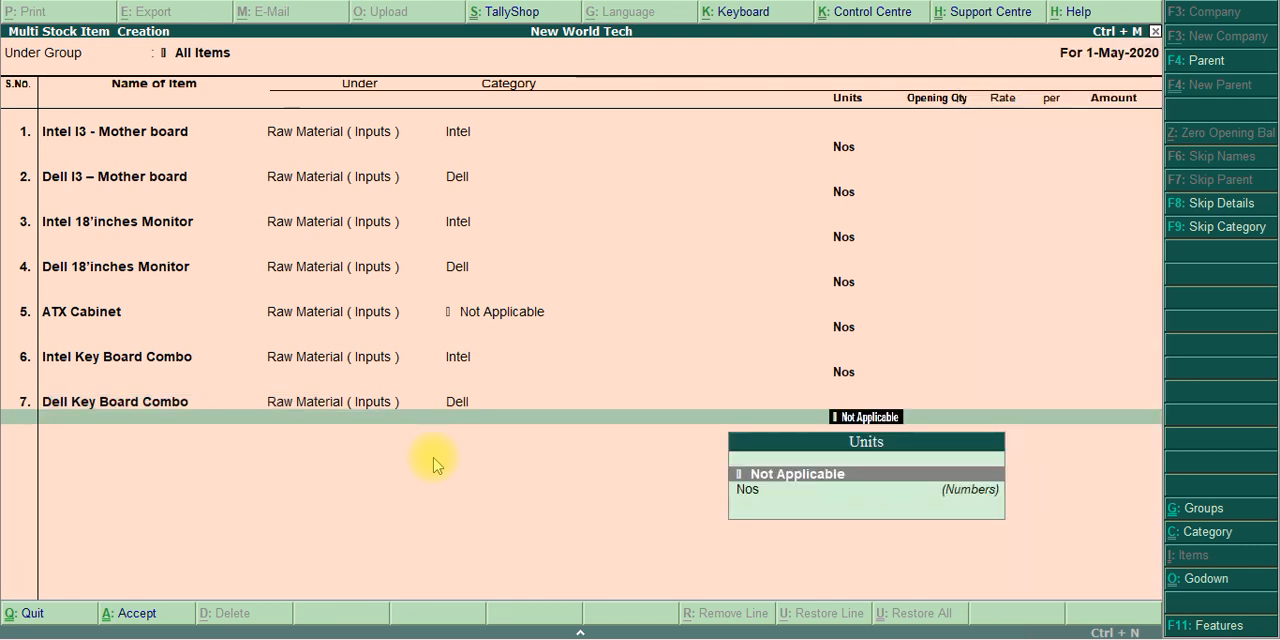
pyautogui.press('Down')
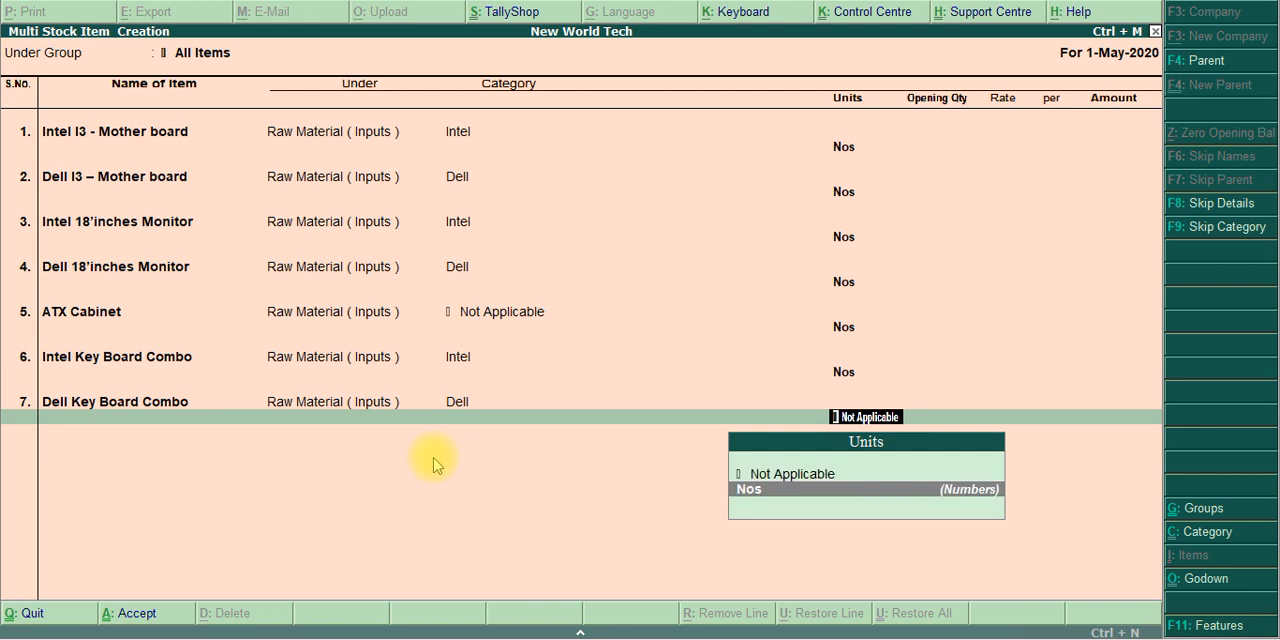
pyautogui.press('Return')
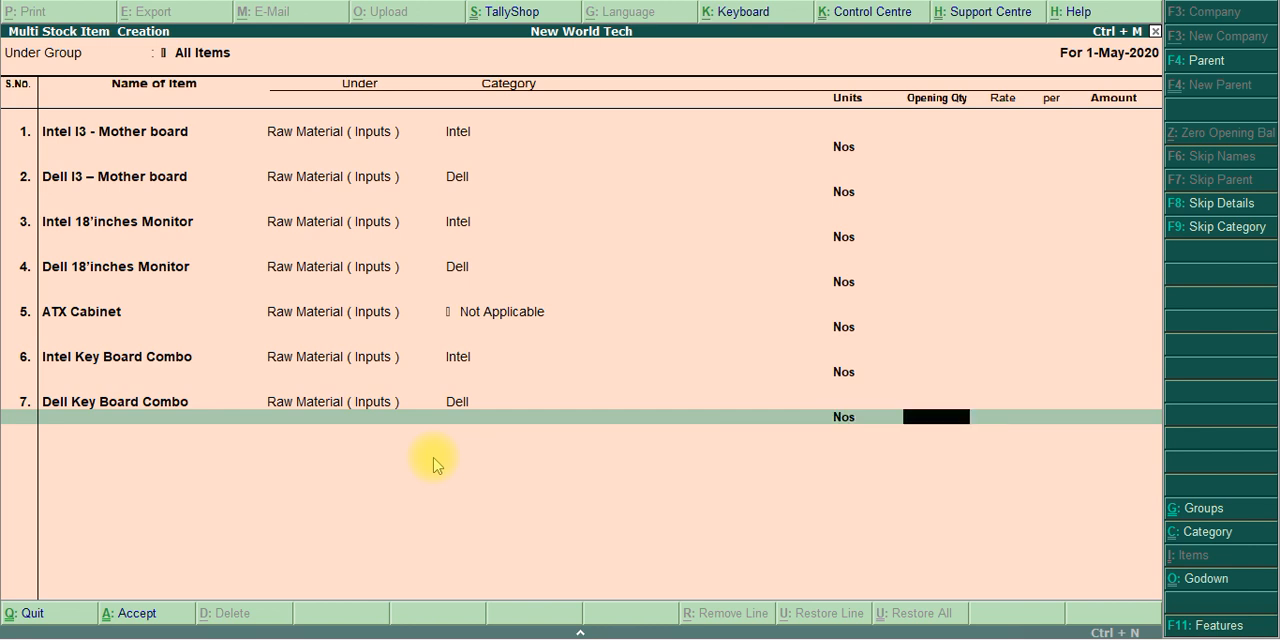
pyautogui.press('Return')
# Copy the name Intel Hard Disc – 500 GB from the exercise PDF and enter it as the eighth stock item in Tally.ERP 9
pyautogui.hotkey('alt', 'Tab')
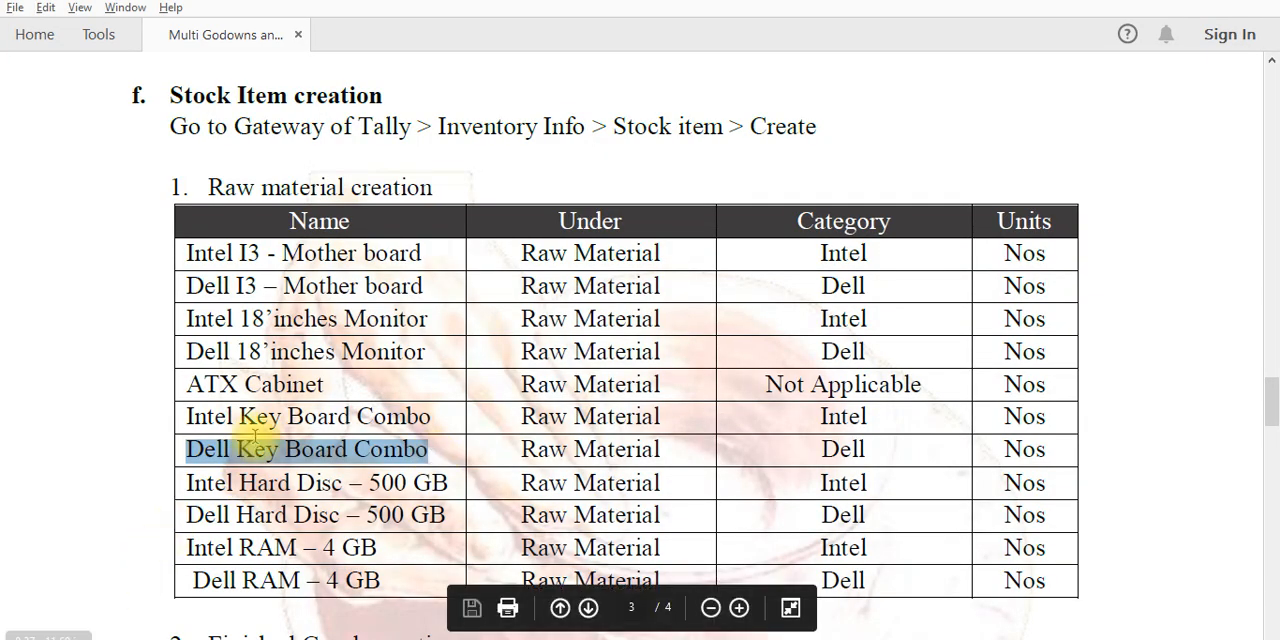
pyautogui.click(188, 485)
pyautogui.moveTo(188, 485); pyautogui.dragTo(446, 487)
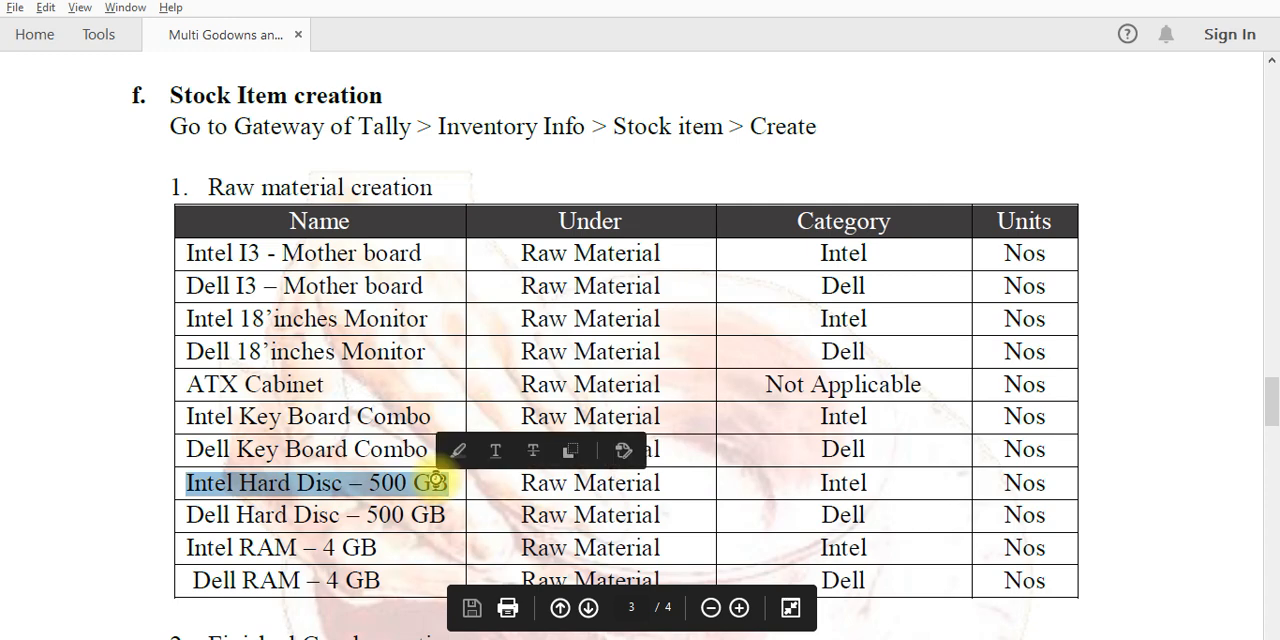
pyautogui.hotkey('alt', 'Tab')
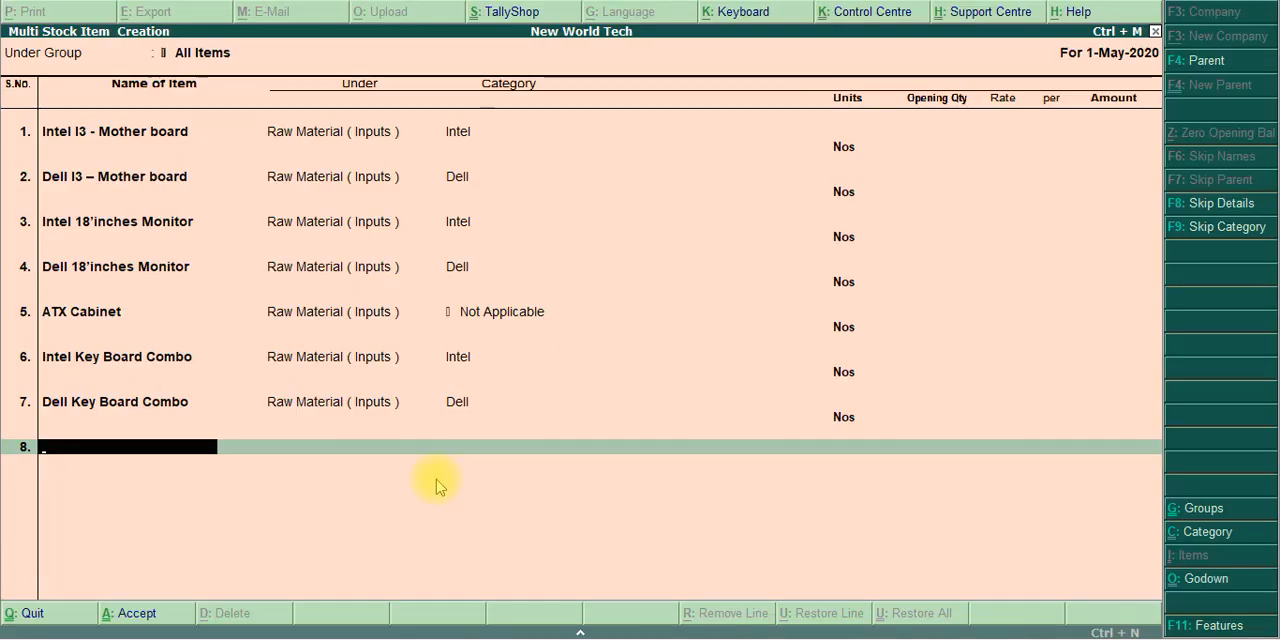
pyautogui.hotkey('ctrl', 'alt', 'v')
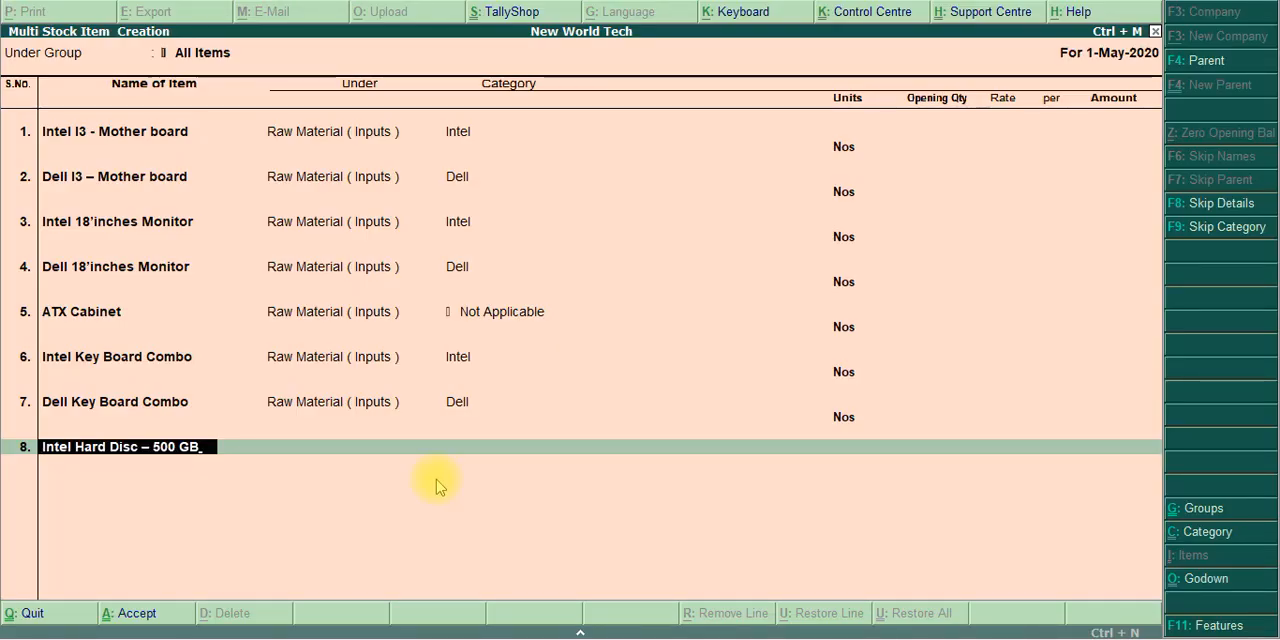
pyautogui.press('Return')
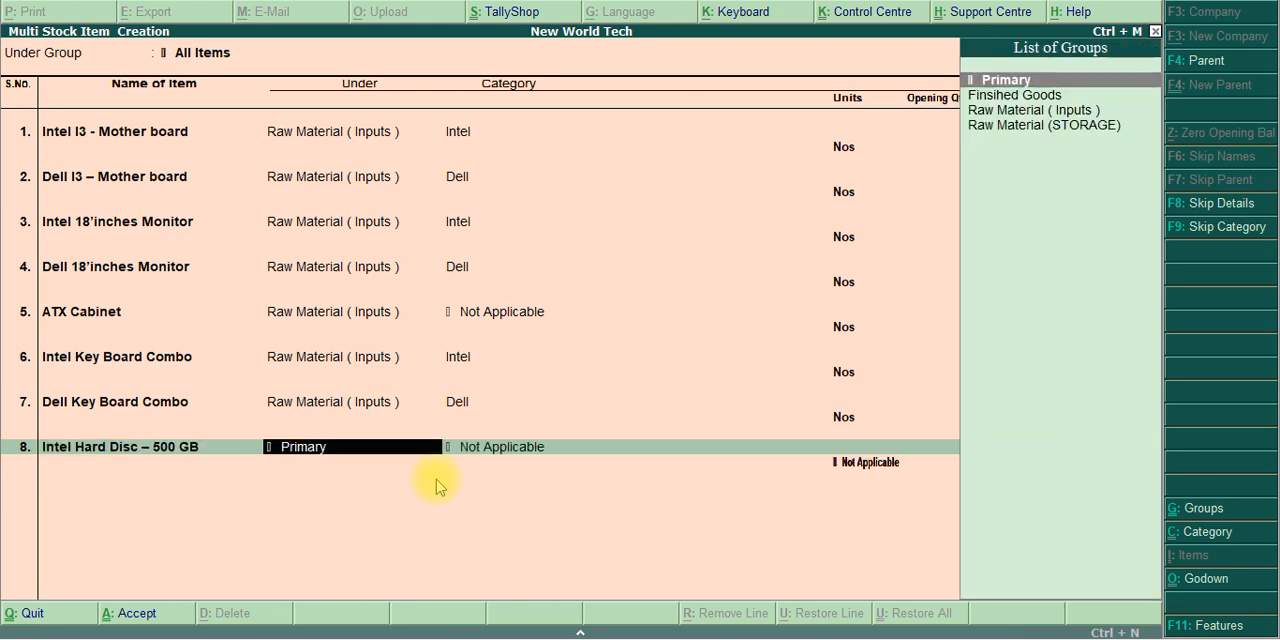
# Assign the Intel hard disc to Raw Material (STORAGE), category Intel and unit Nos, leaving the opening quantity blank
pyautogui.write('St')
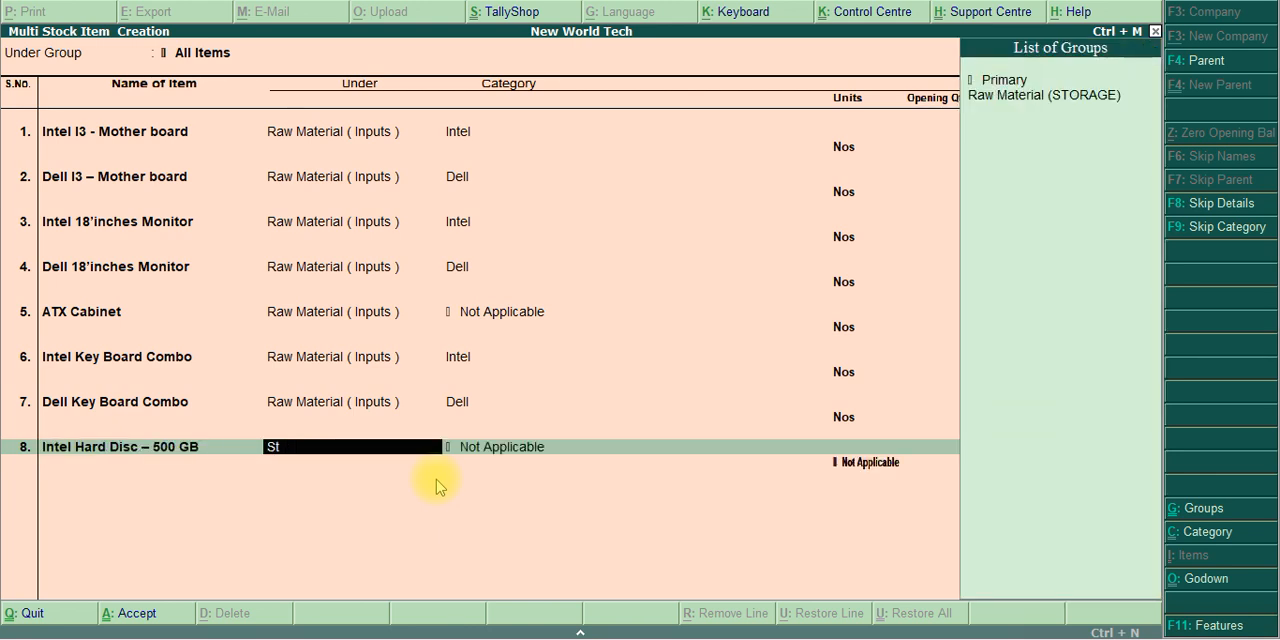
pyautogui.press('Down')
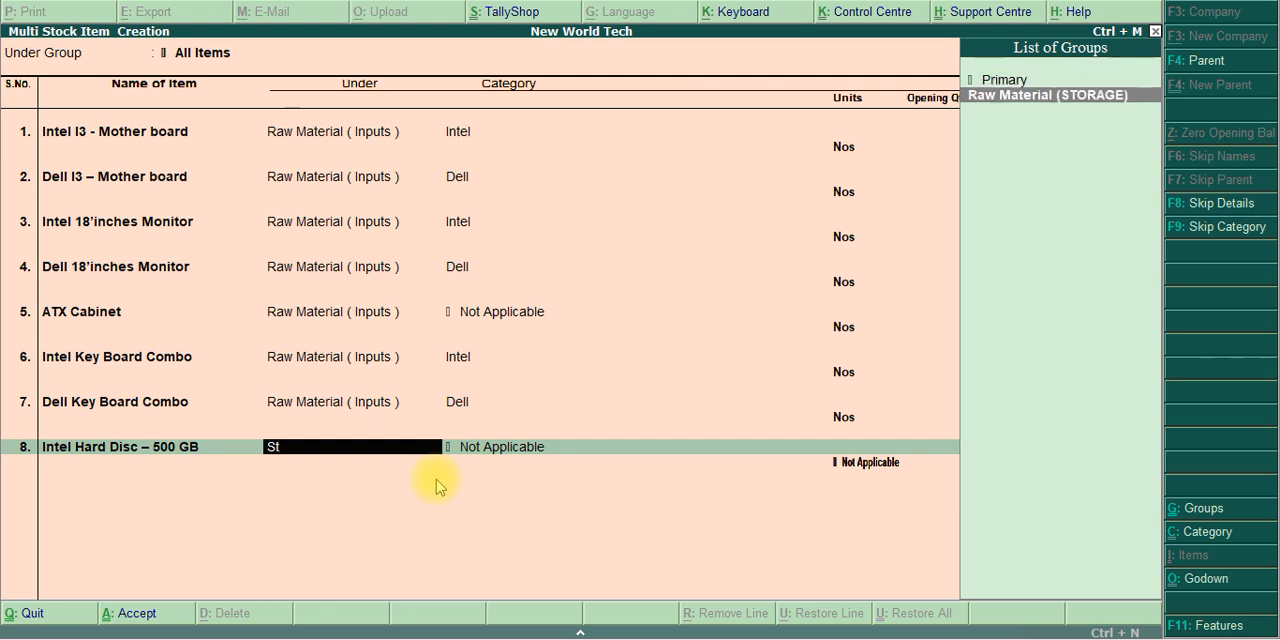
pyautogui.press('Return')
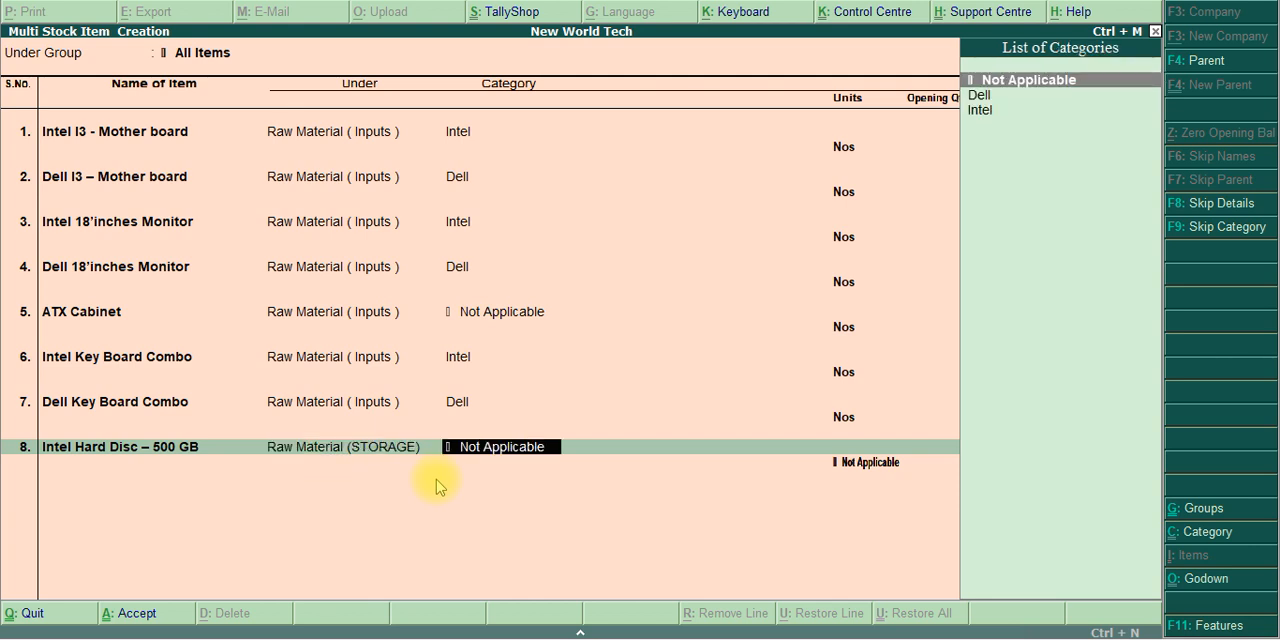
pyautogui.press('Down')
pyautogui.press('Down')
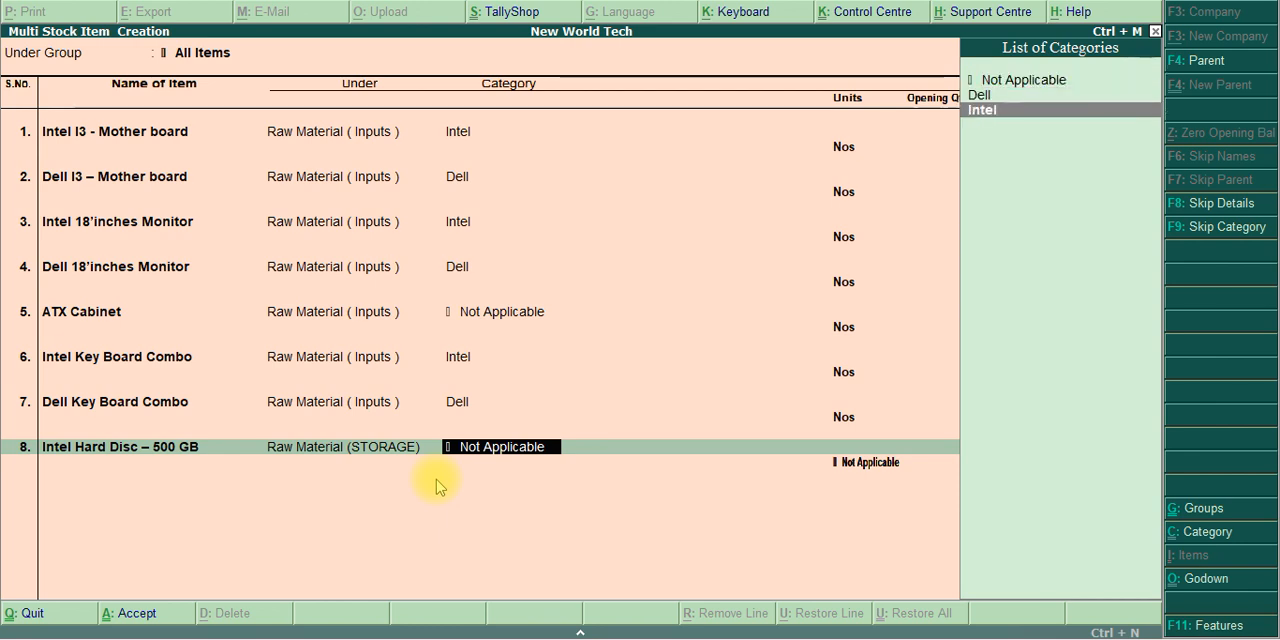
pyautogui.press('Return')
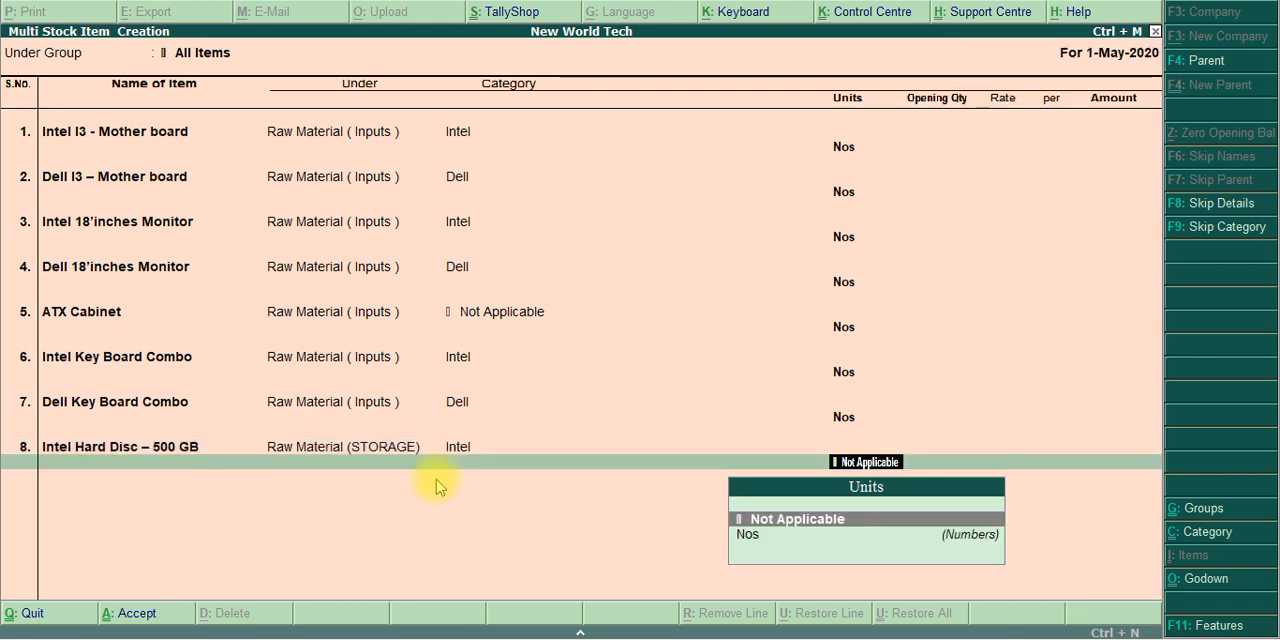
pyautogui.press('Down')
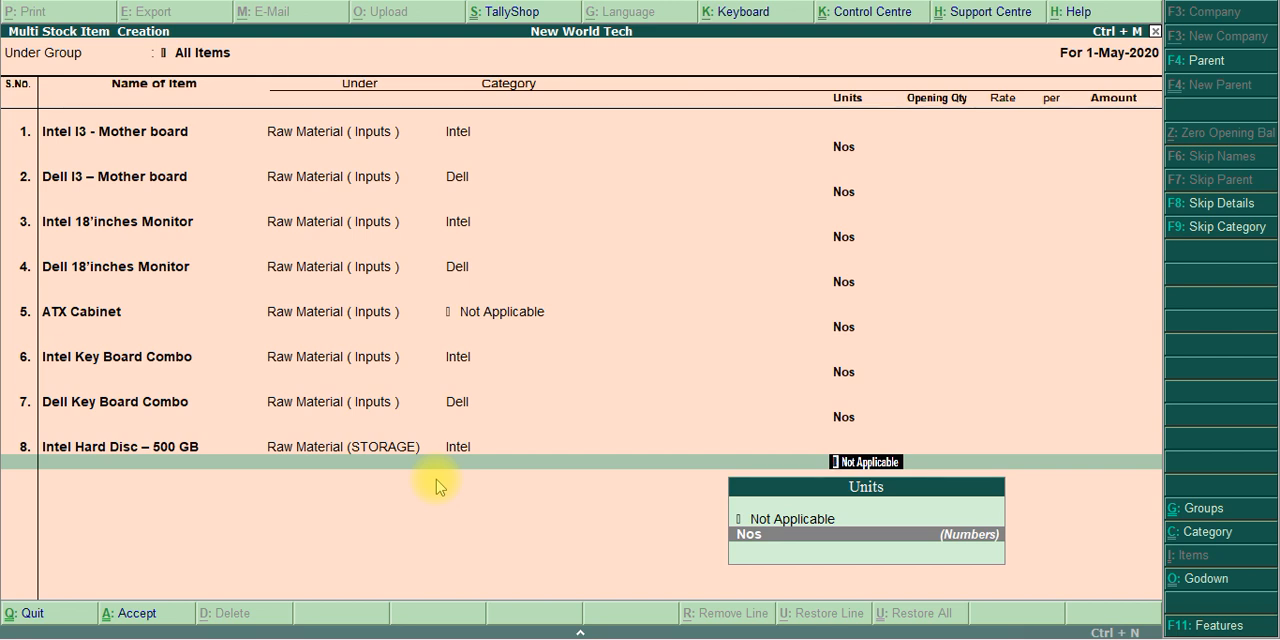
pyautogui.press('Return')
pyautogui.press('Return')
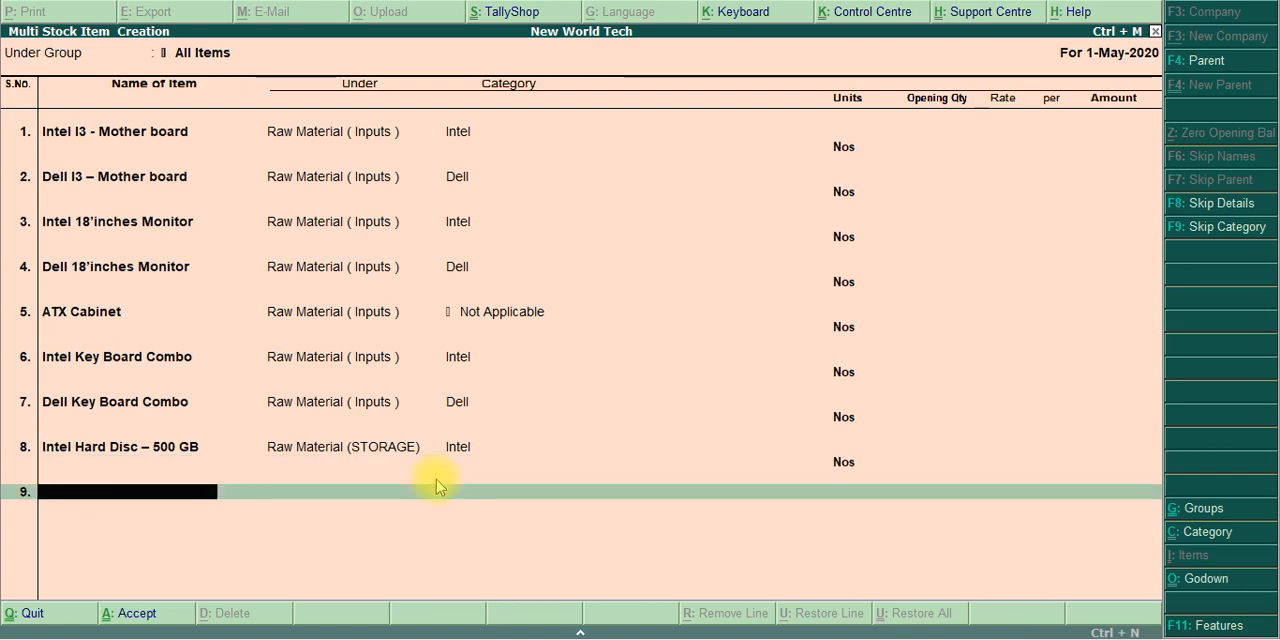
# Copy the name Dell Hard Disc – 500 GB from the exercise PDF and enter it as the ninth stock item in Tally.ERP 9
pyautogui.hotkey('alt', 'Tab')
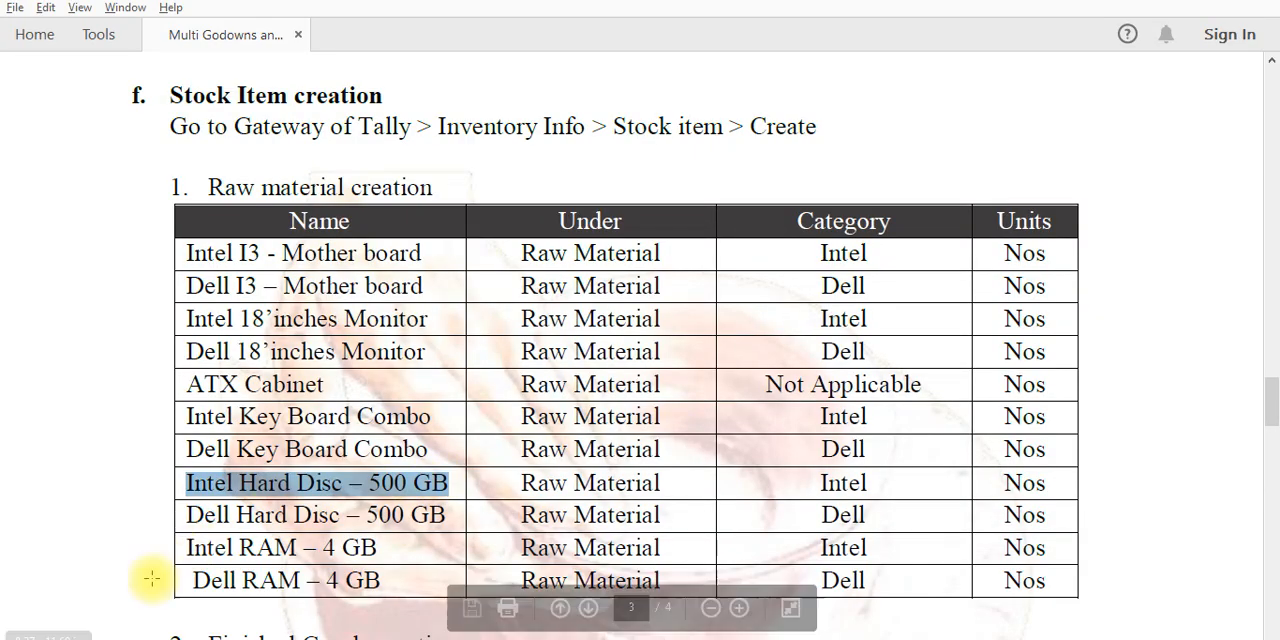
pyautogui.click(209, 515)
pyautogui.moveTo(209, 515); pyautogui.dragTo(425, 515)
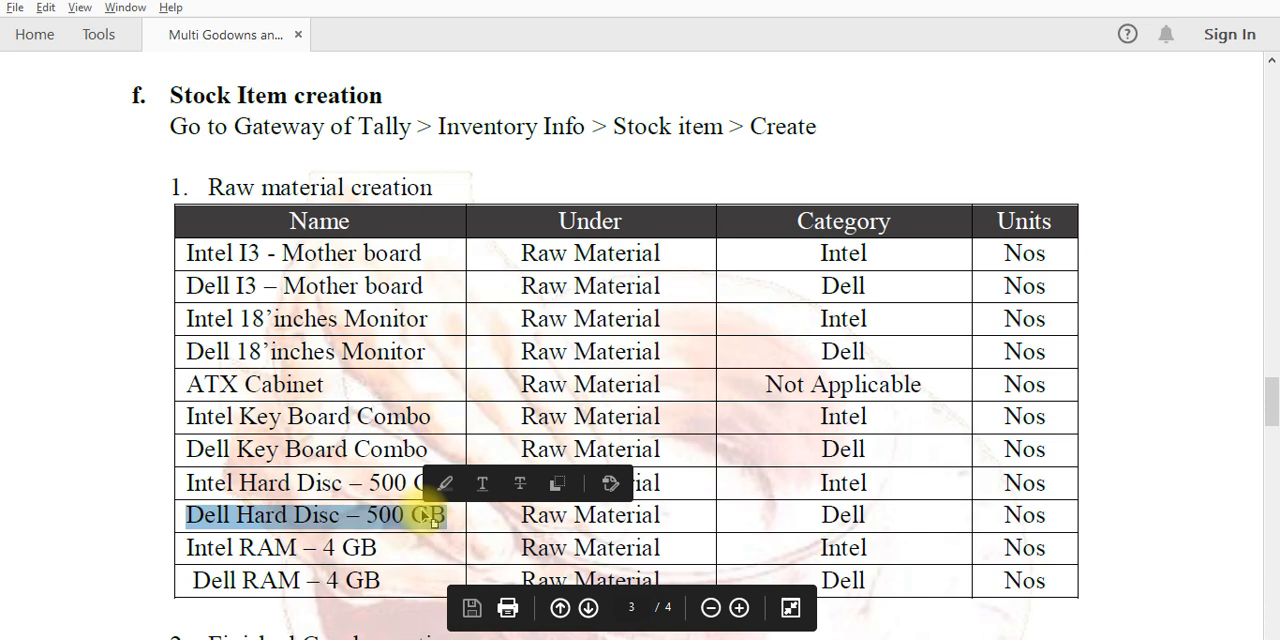
pyautogui.hotkey('alt', 'Tab')
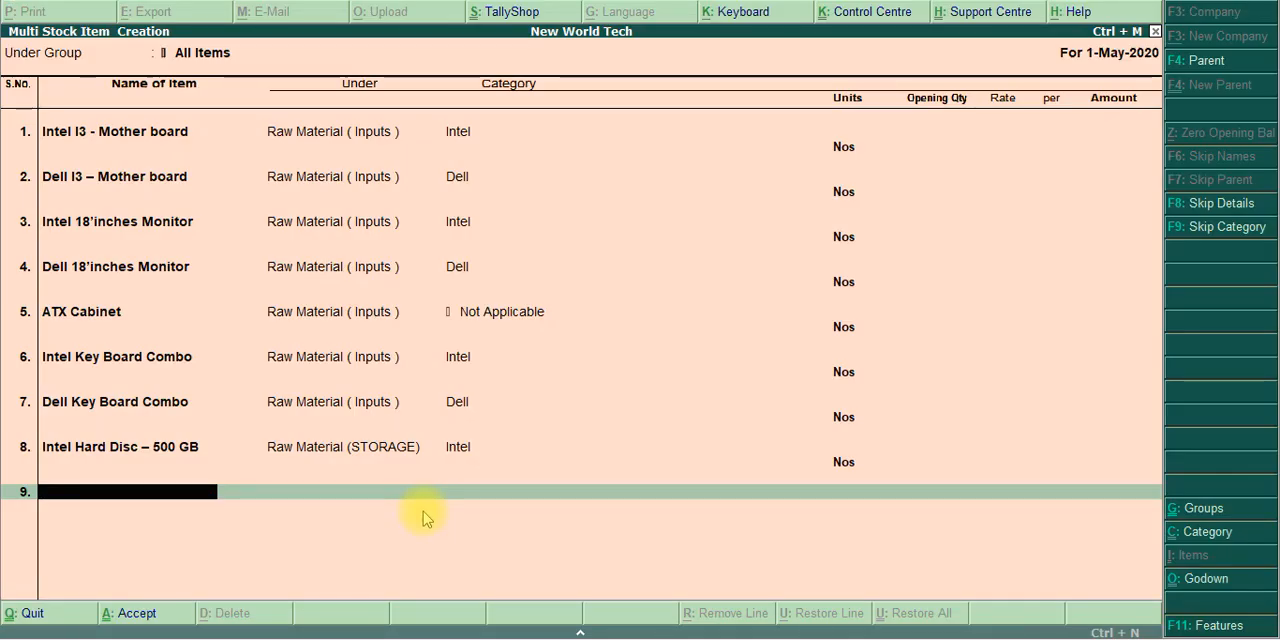
pyautogui.hotkey('ctrl', 'alt', 'v')
pyautogui.press('Return')
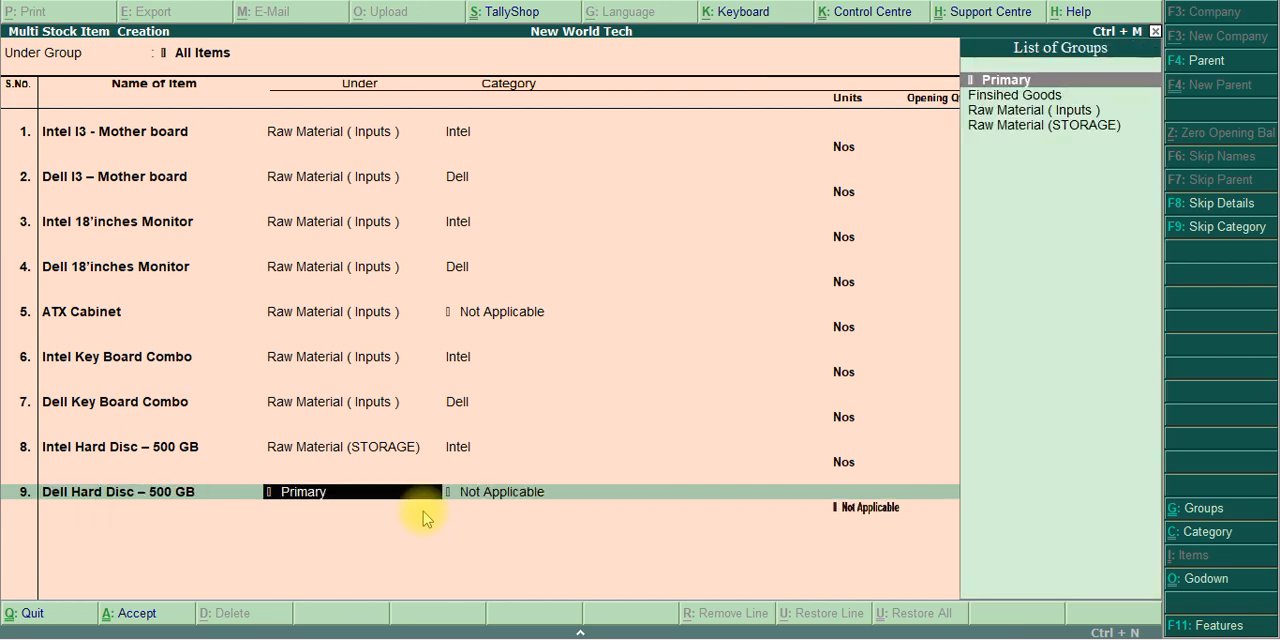
# Assign the Dell hard disc to Raw Material (STORAGE), category Dell and unit Nos, leaving the opening quantity blank
pyautogui.press('Down')
pyautogui.press('Down')
pyautogui.press('Down')
pyautogui.press('Return')
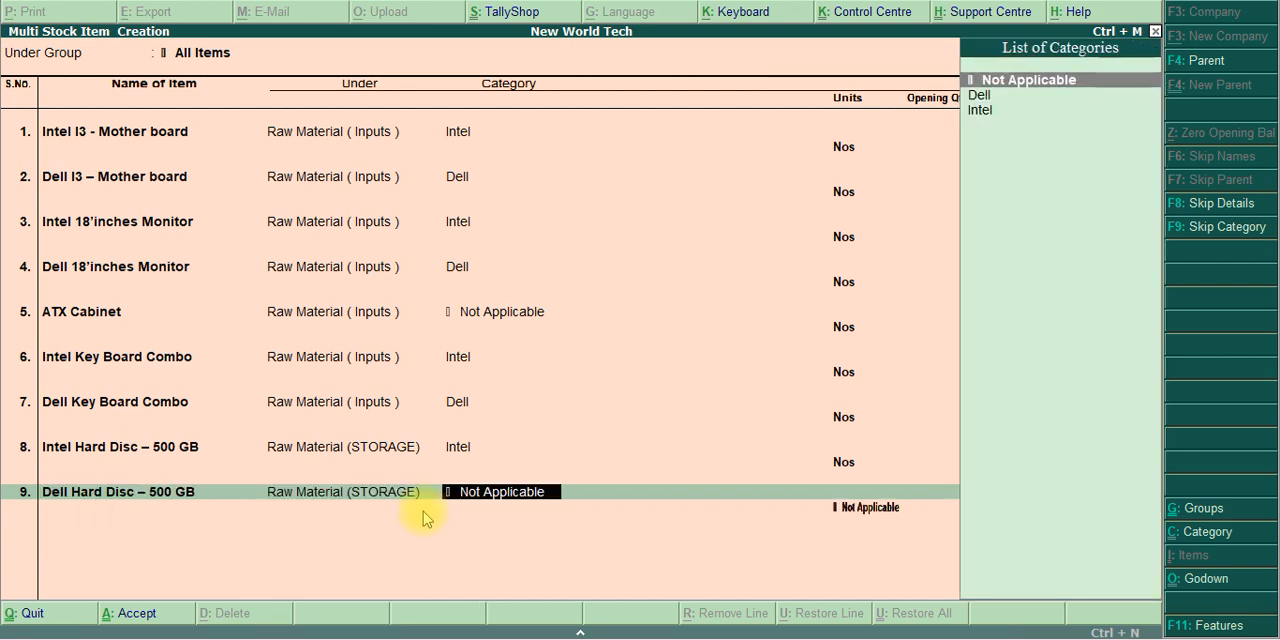
pyautogui.press('Down')
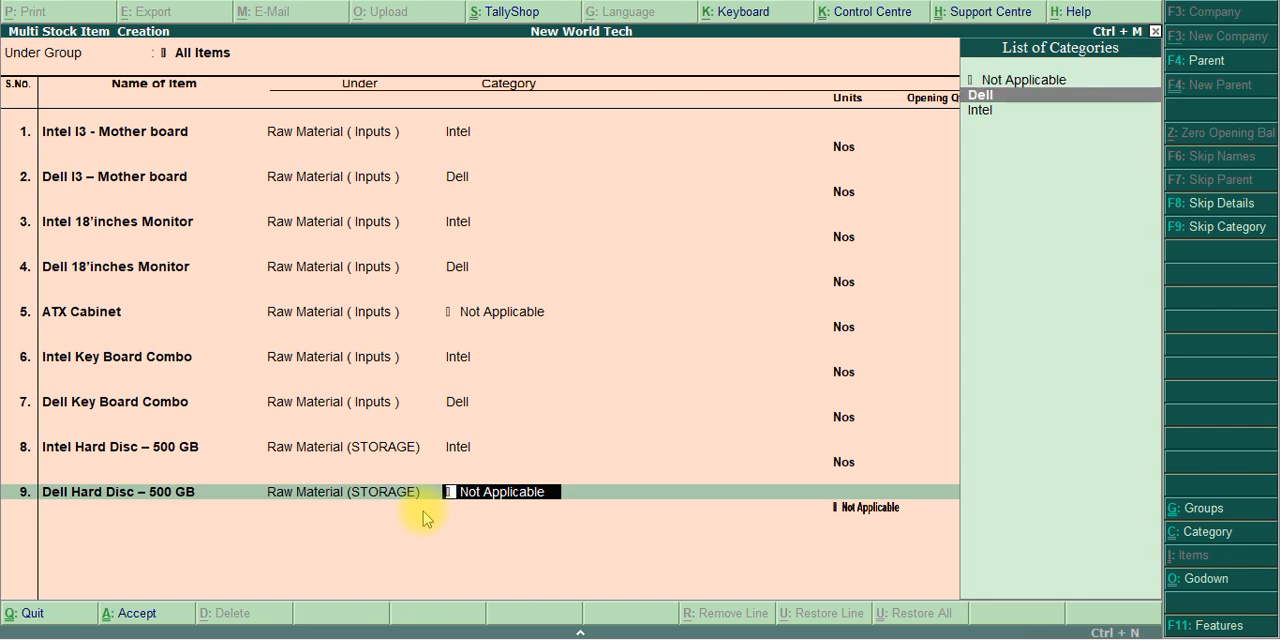
pyautogui.press('Return')
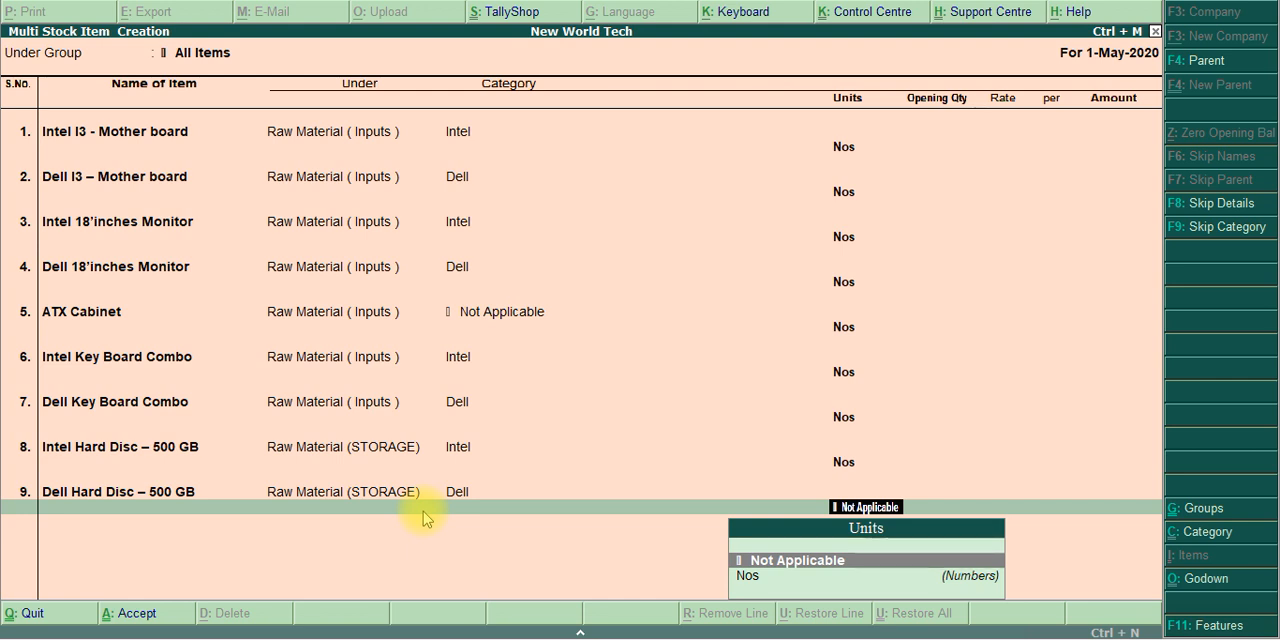
pyautogui.press('Down')
pyautogui.press('Return')
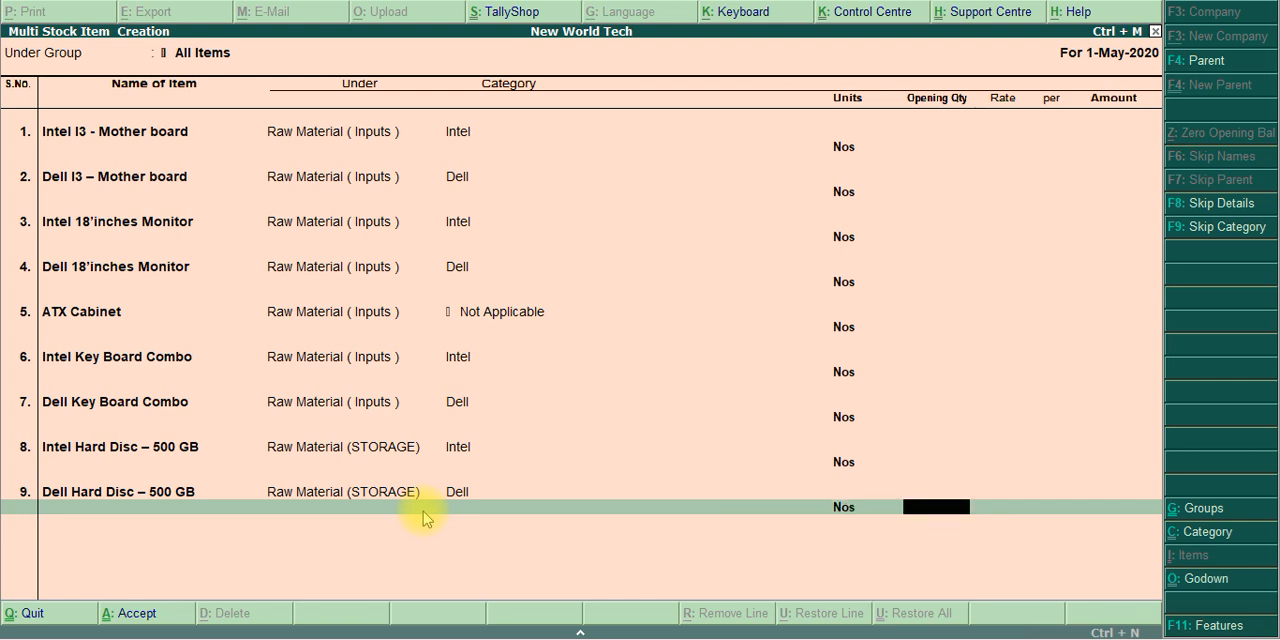
pyautogui.press('Return')
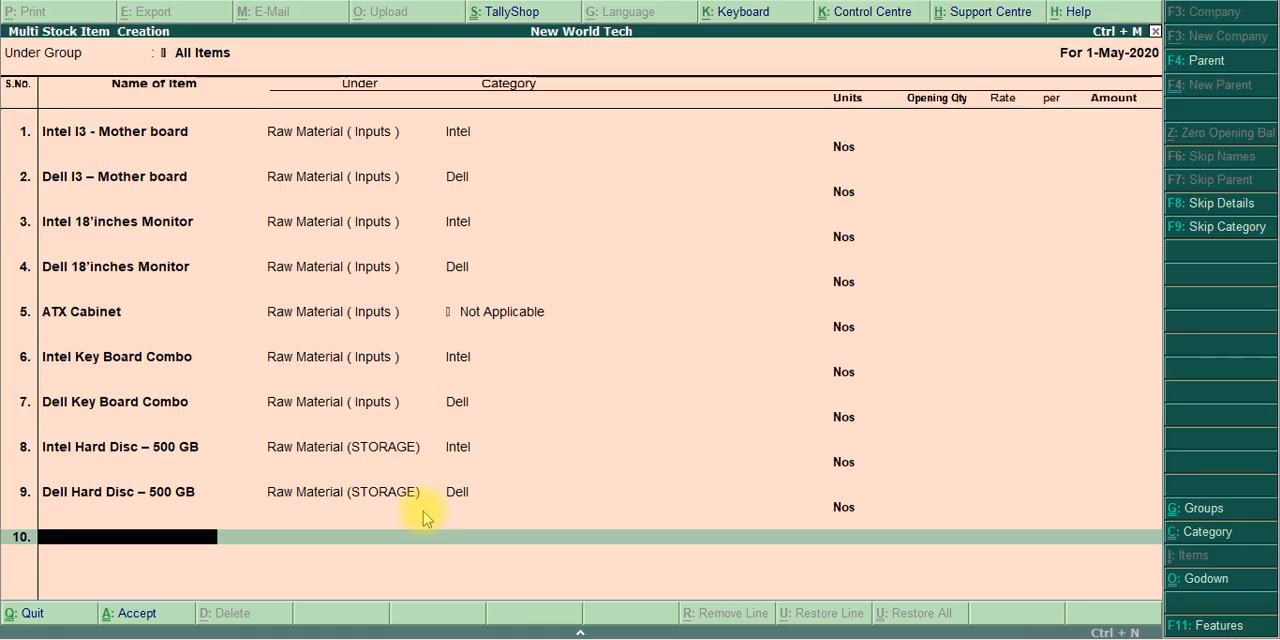
# Copy the name Intel RAM – 4 GB from the exercise PDF and enter it as the tenth stock item in Tally.ERP 9
pyautogui.hotkey('alt', 'Tab')
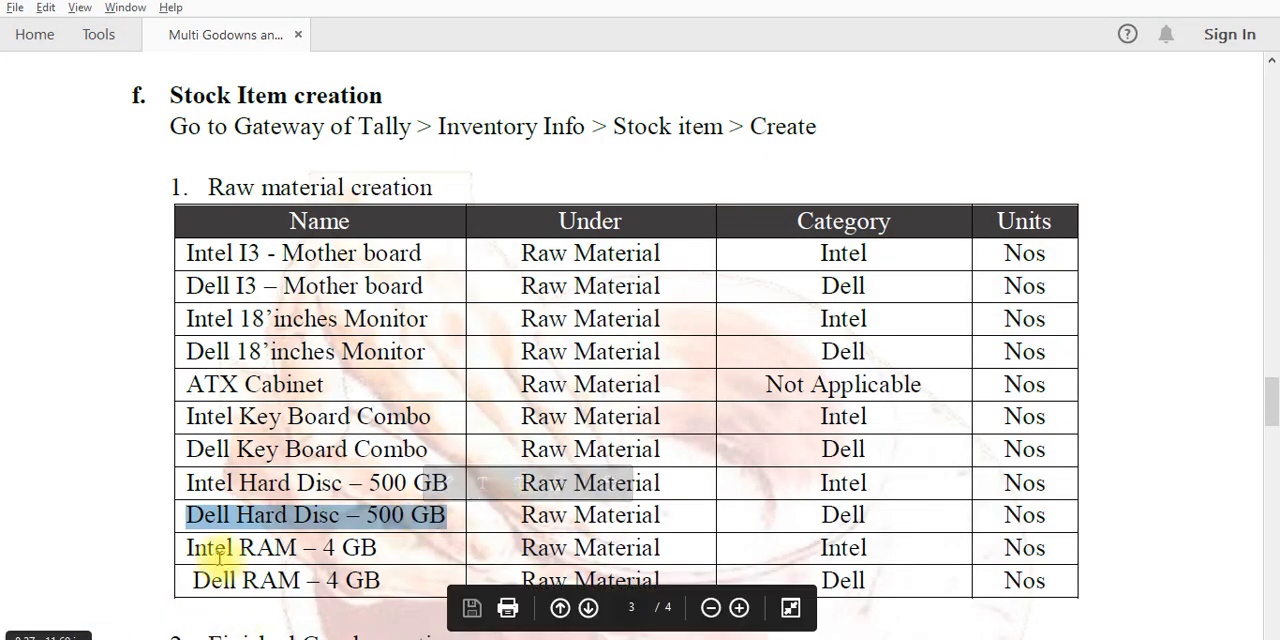
pyautogui.moveTo(190, 547); pyautogui.dragTo(379, 565)
pyautogui.hotkey('ctrl', 'c')
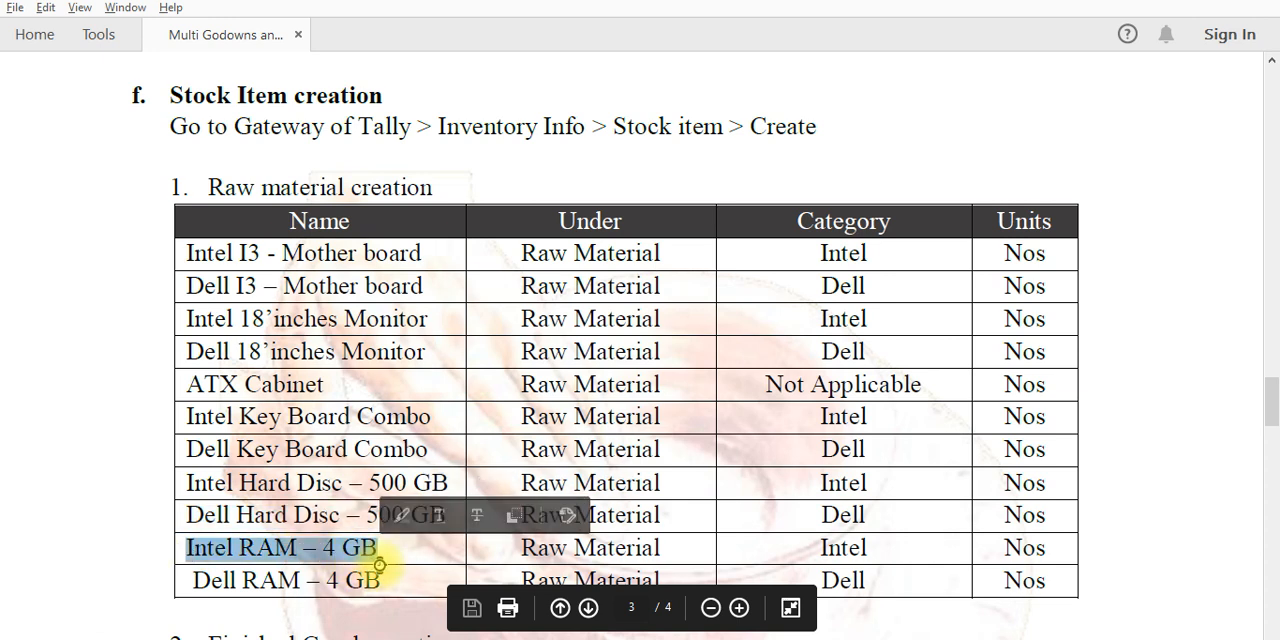
pyautogui.hotkey('alt', 'Tab')
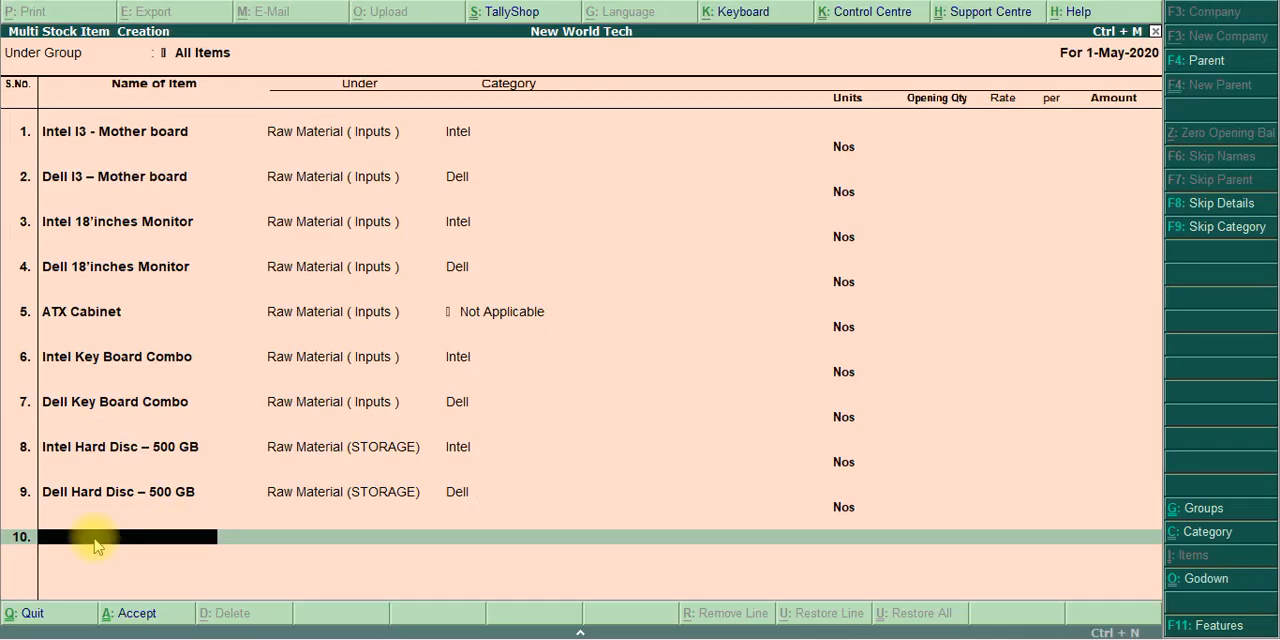
pyautogui.hotkey('ctrl', 'alt', 'v')
pyautogui.press('Return')
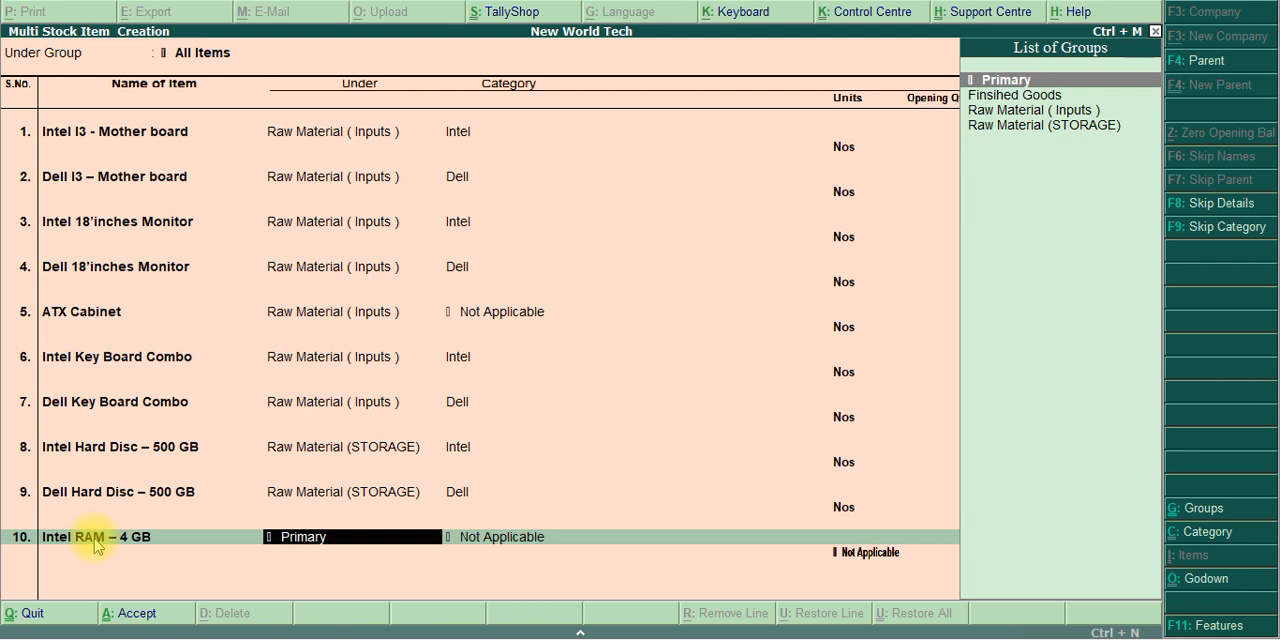
# Assign the Intel RAM to Raw Material (STORAGE) and category Intel, leaving its unit as Not Applicable and the opening balance blank
pyautogui.press('Down')
pyautogui.press('Down')
pyautogui.press('Down')
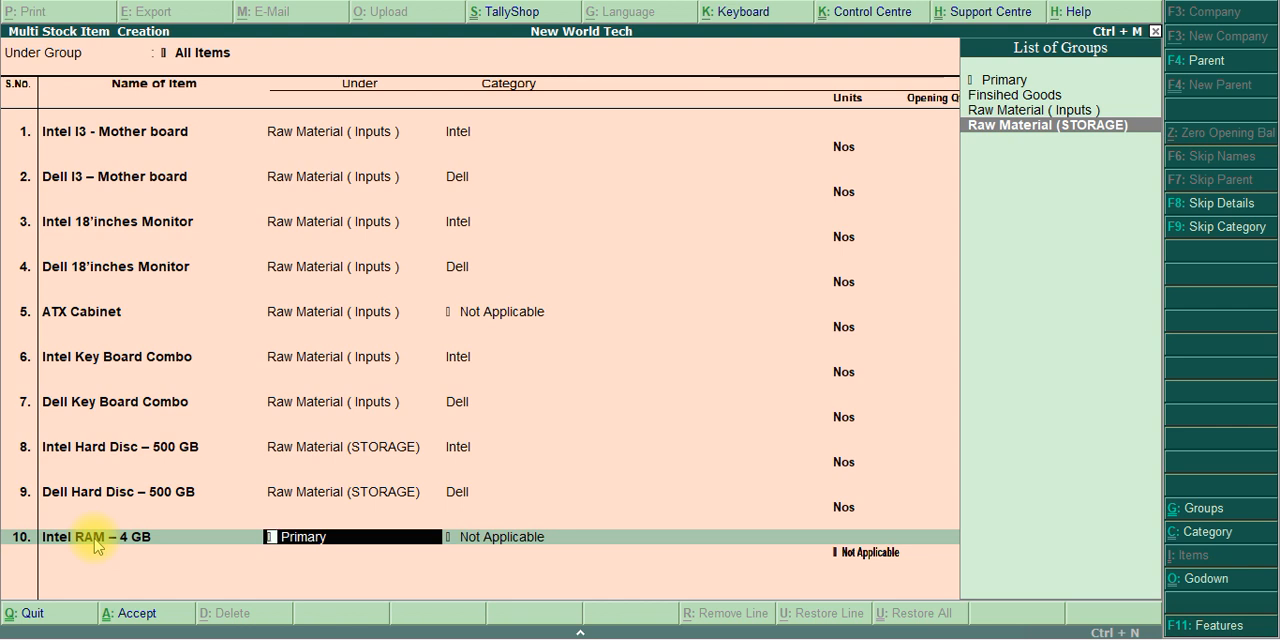
pyautogui.press('Return')
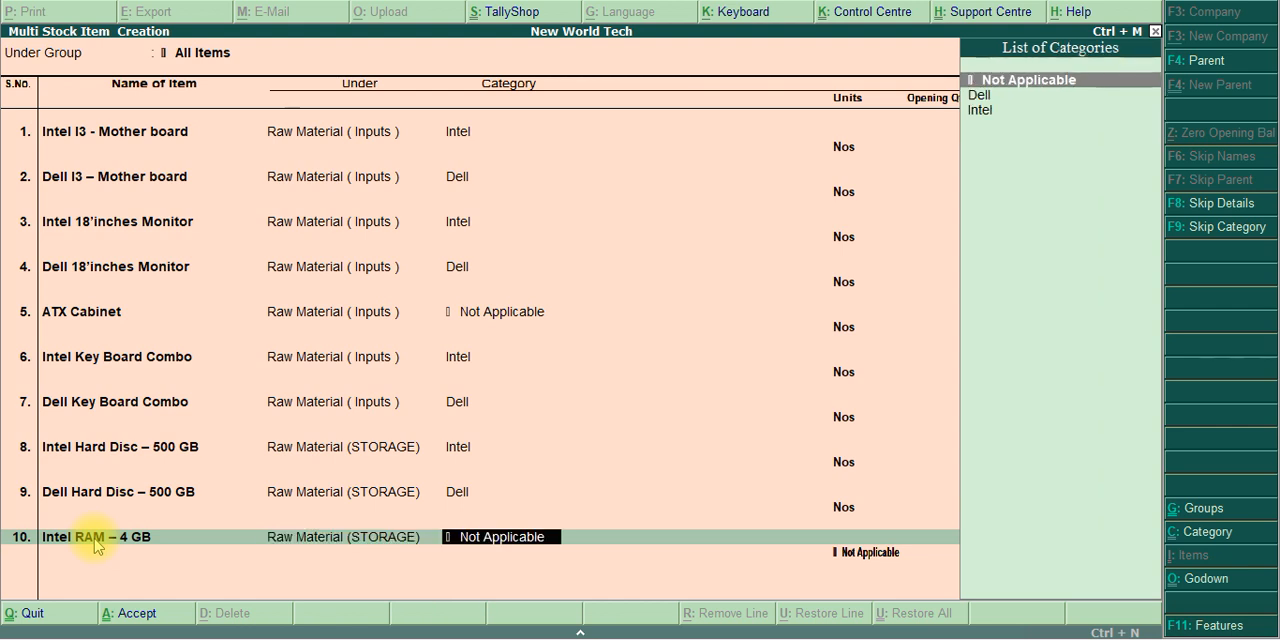
pyautogui.press('Down')
pyautogui.press('Down')
pyautogui.press('Return')
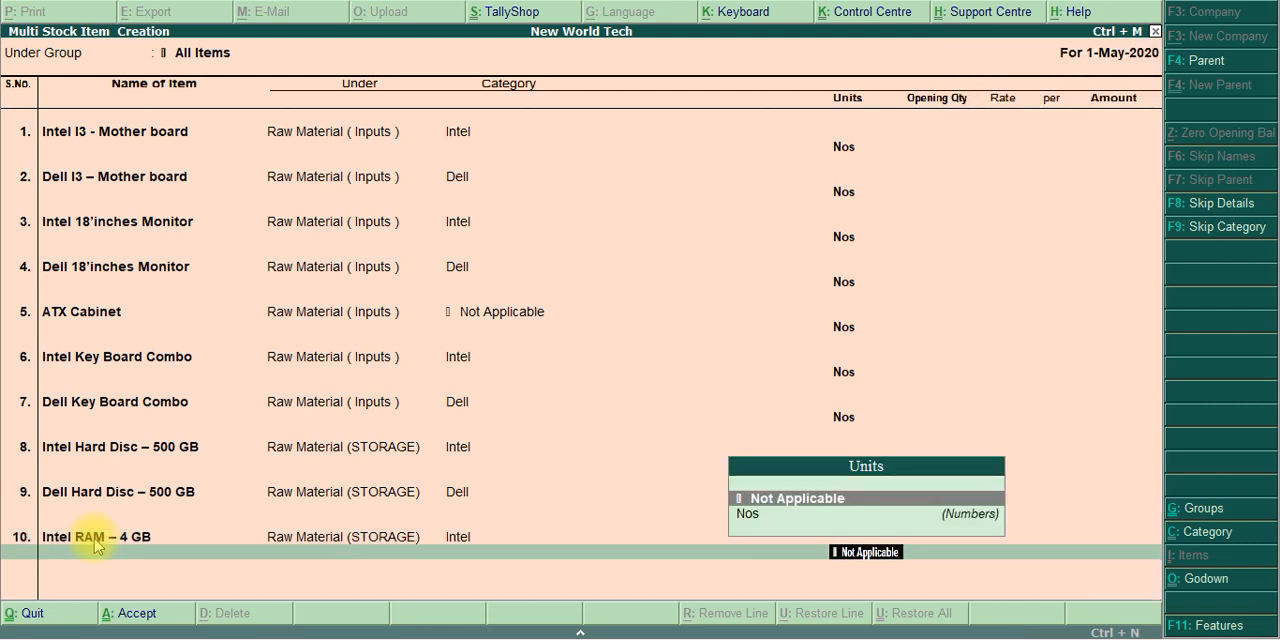
pyautogui.press('Return')
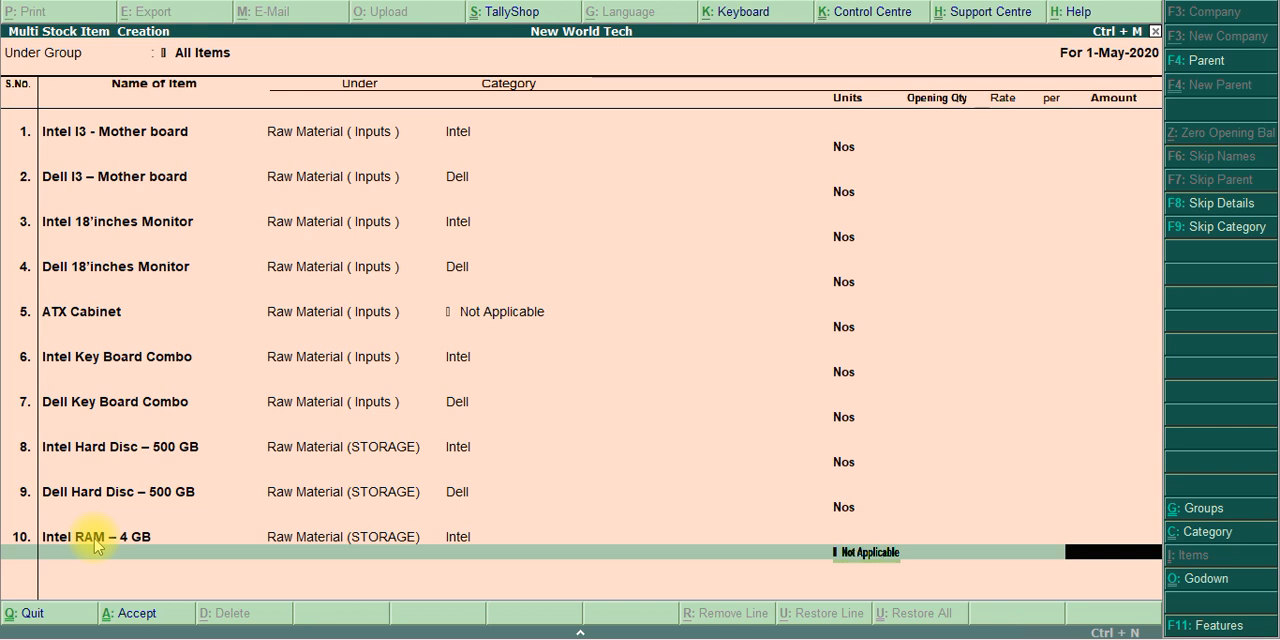
pyautogui.press('Return')
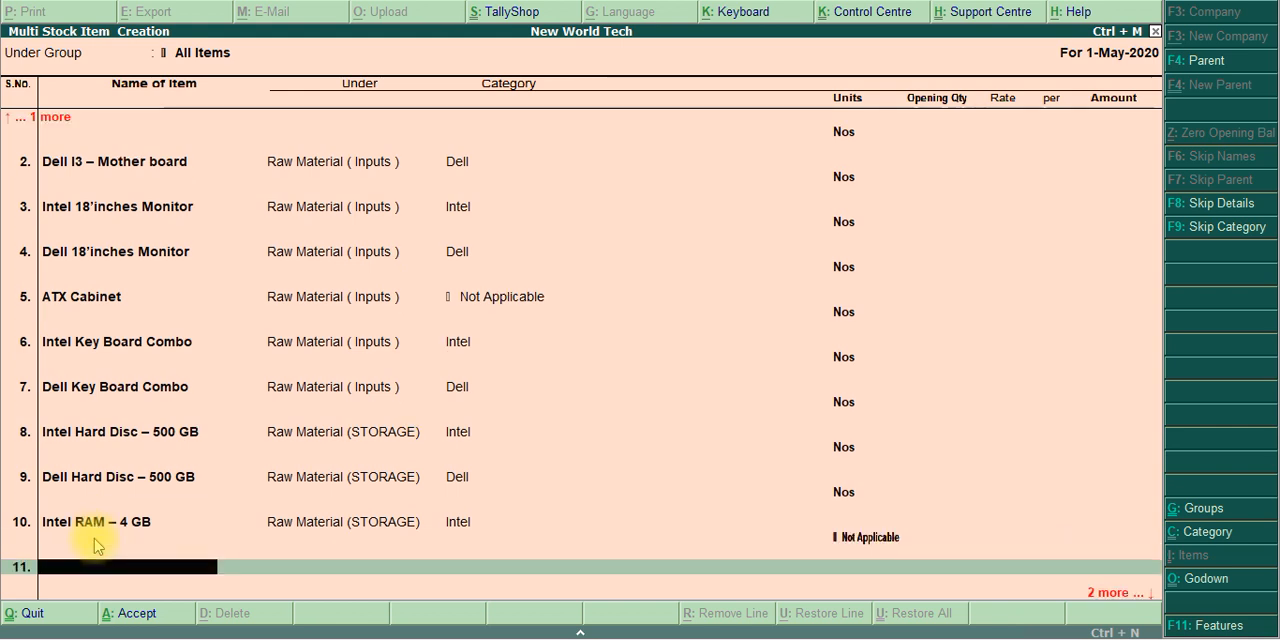
# Copy the name Dell RAM – 4 GB from the exercise PDF and enter it as the eleventh stock item in Tally.ERP 9
pyautogui.hotkey('alt', 'Tab')
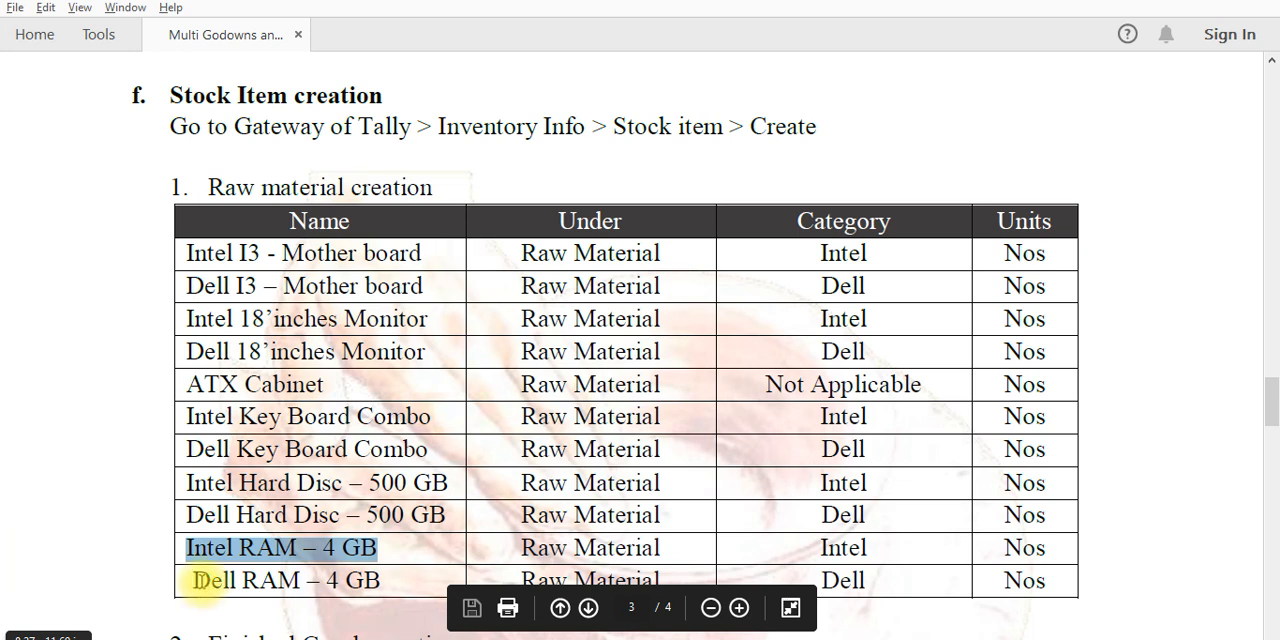
pyautogui.moveTo(193, 580); pyautogui.dragTo(368, 600)
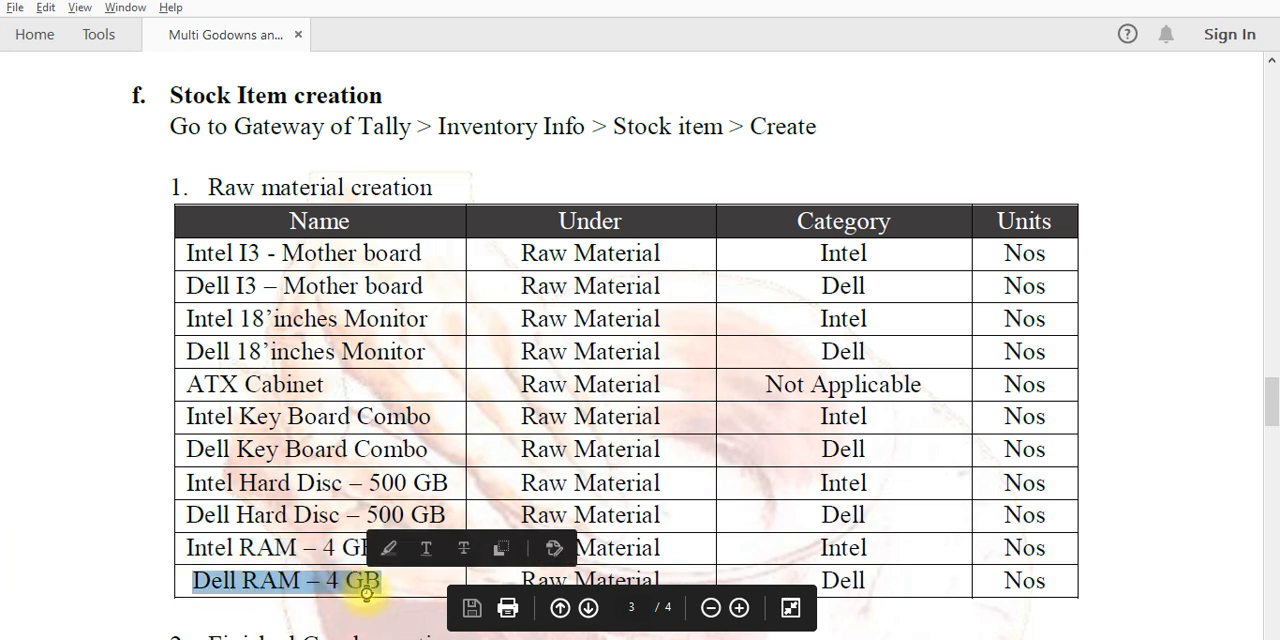
pyautogui.hotkey('alt', 'Tab')
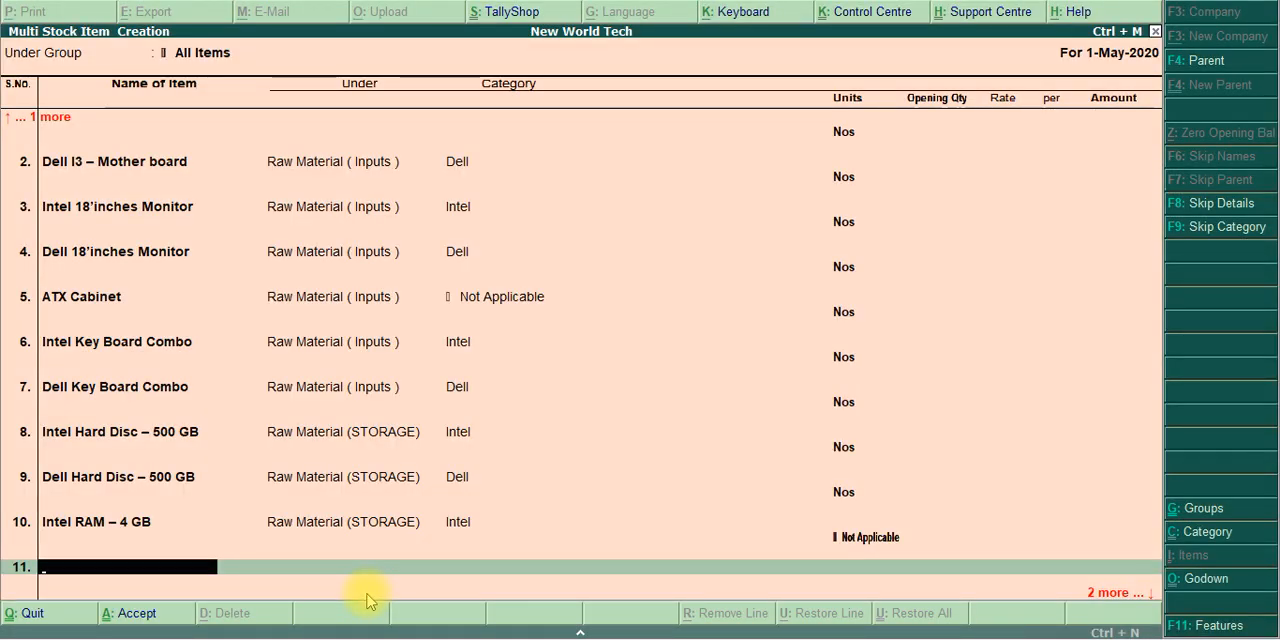
pyautogui.hotkey('ctrl', 'alt', 'v')
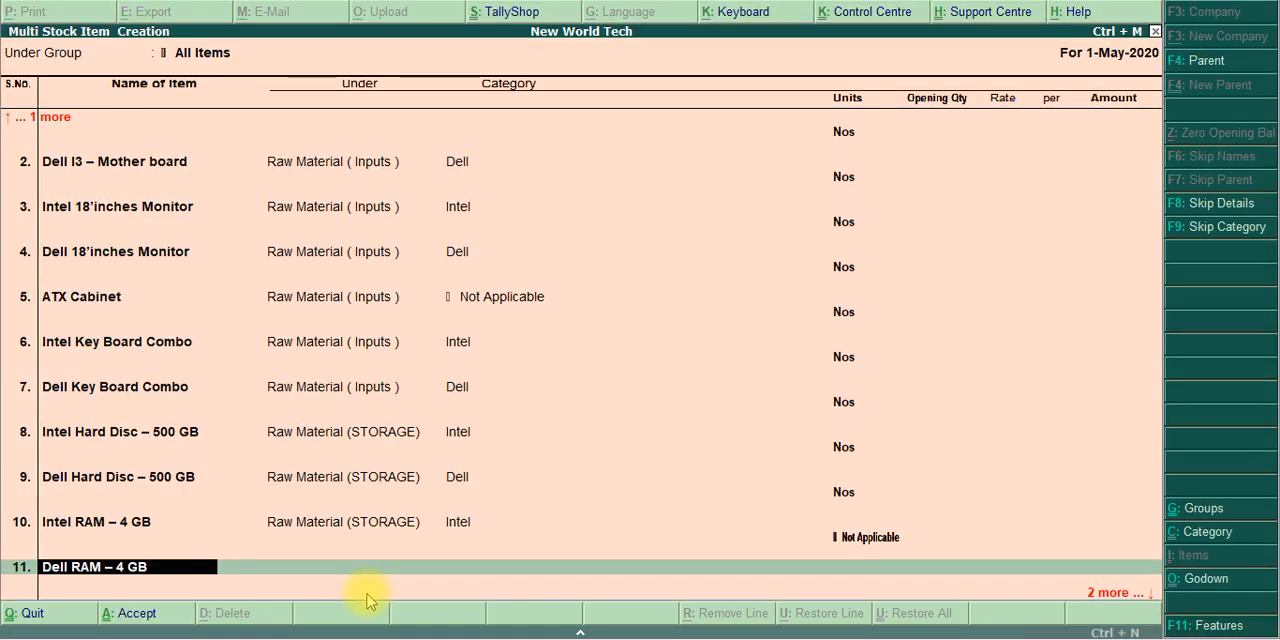
pyautogui.press('Return')
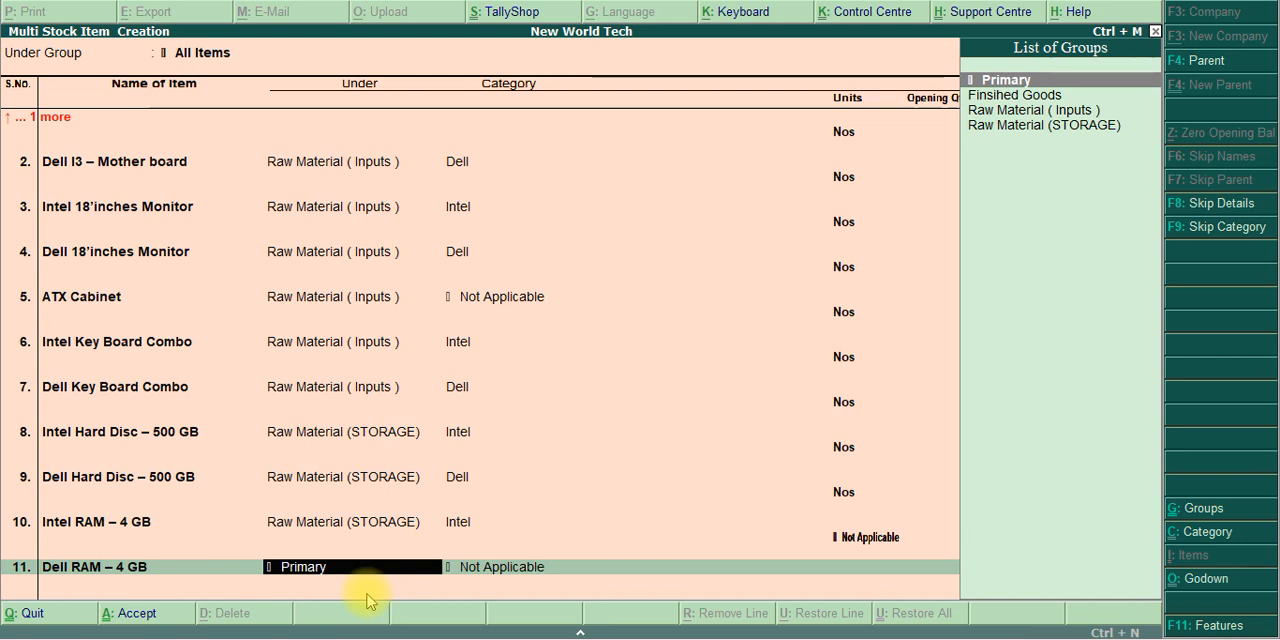
# Assign the Dell RAM to Raw Material (STORAGE), category Dell and unit Nos, leaving the opening quantity blank
pyautogui.write('Stor')
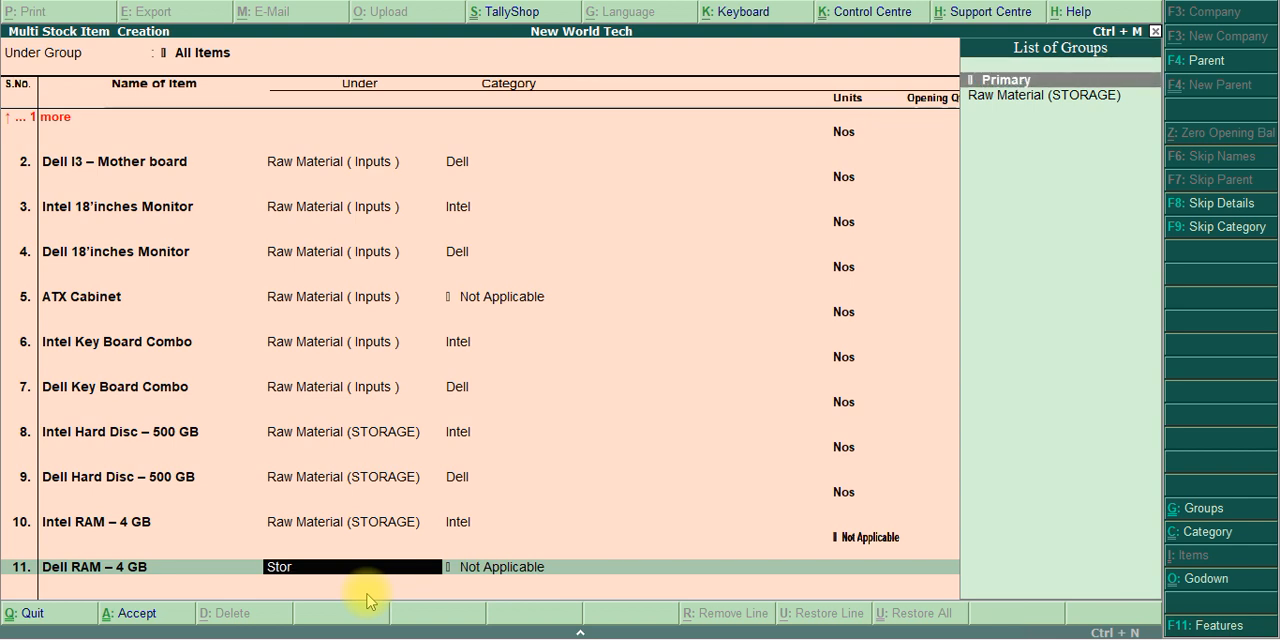
pyautogui.press('Down')
pyautogui.press('Return')
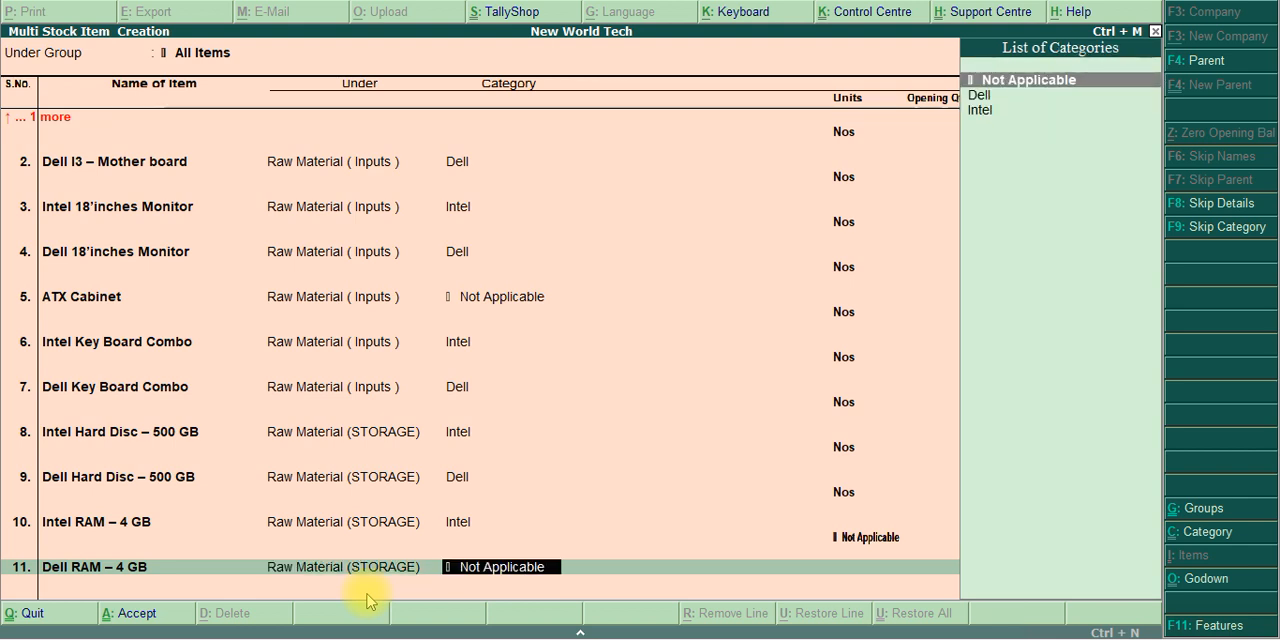
pyautogui.write('De')
pyautogui.press('Return')
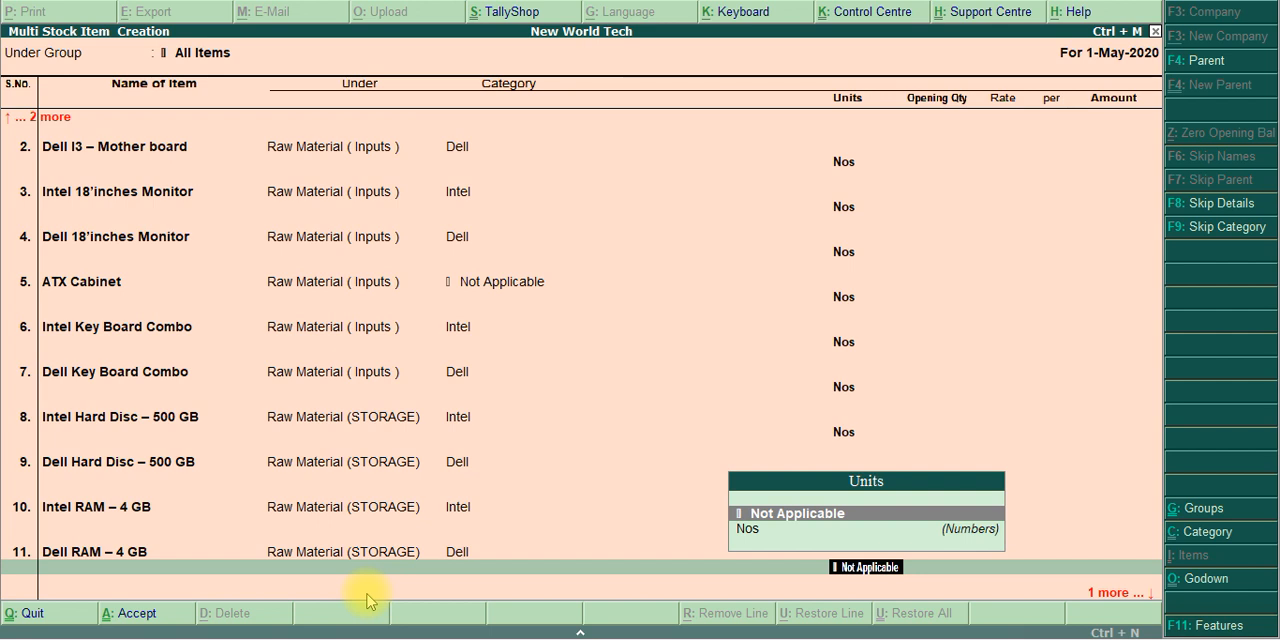
pyautogui.press('Down')
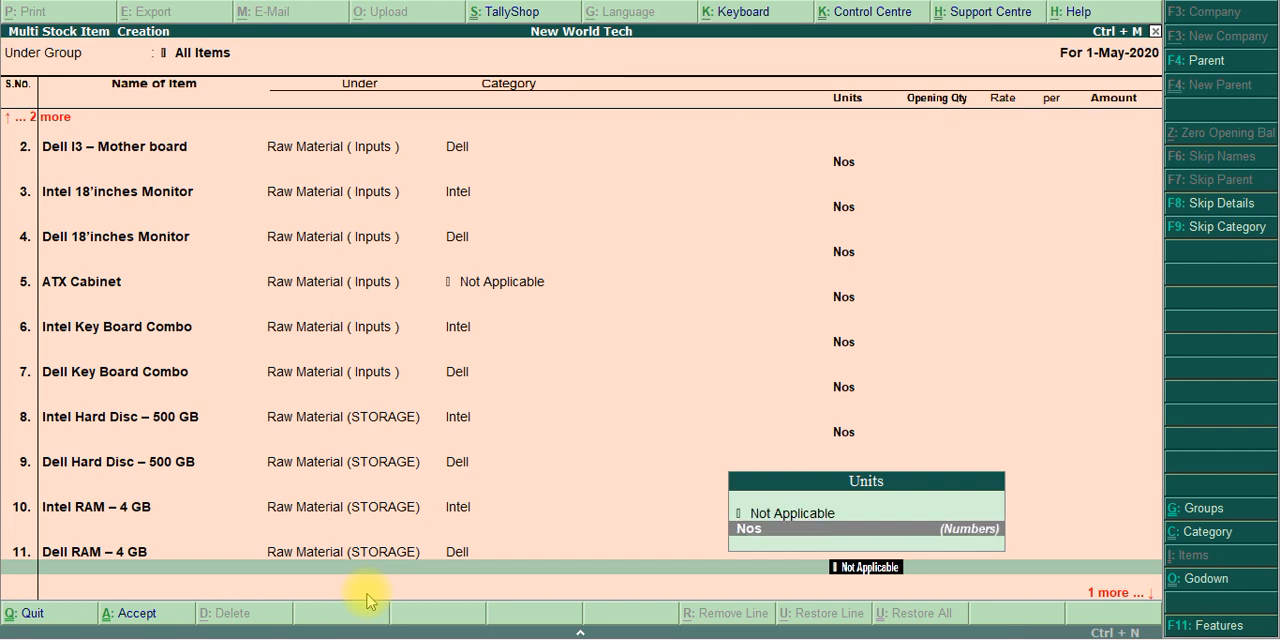
pyautogui.press('Return')
pyautogui.press('Return')
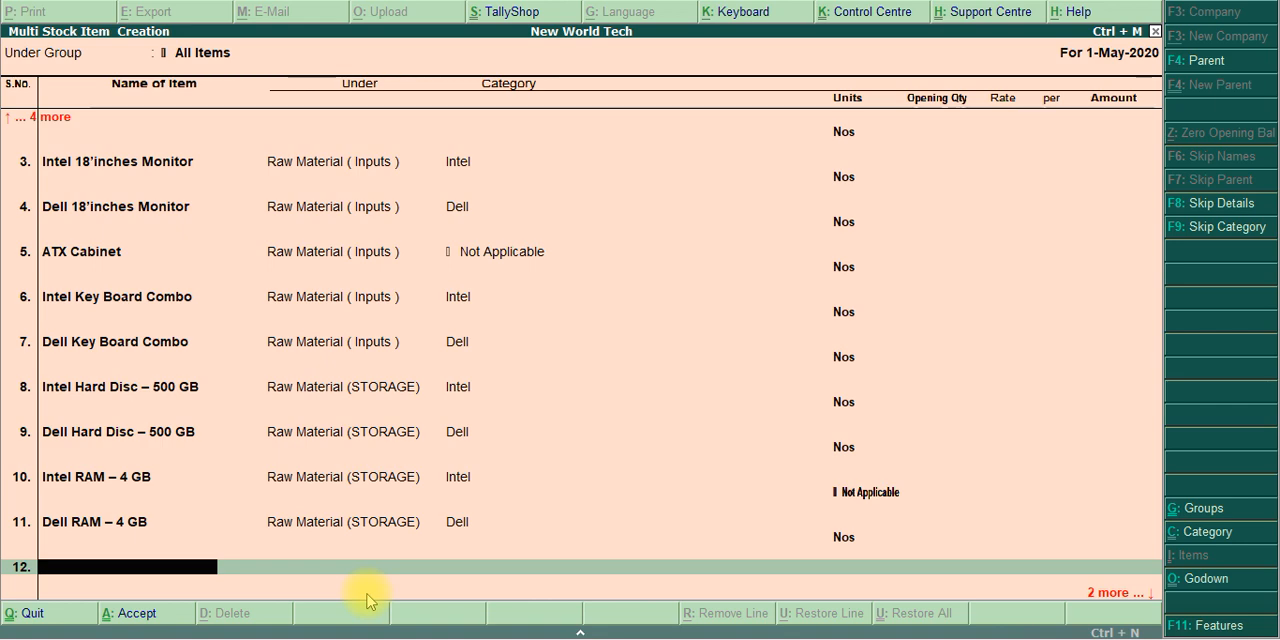
# Check the end of the raw material table in the exercise PDF and save the eleven stock items in Tally.ERP 9
pyautogui.hotkey('alt', 'Tab')
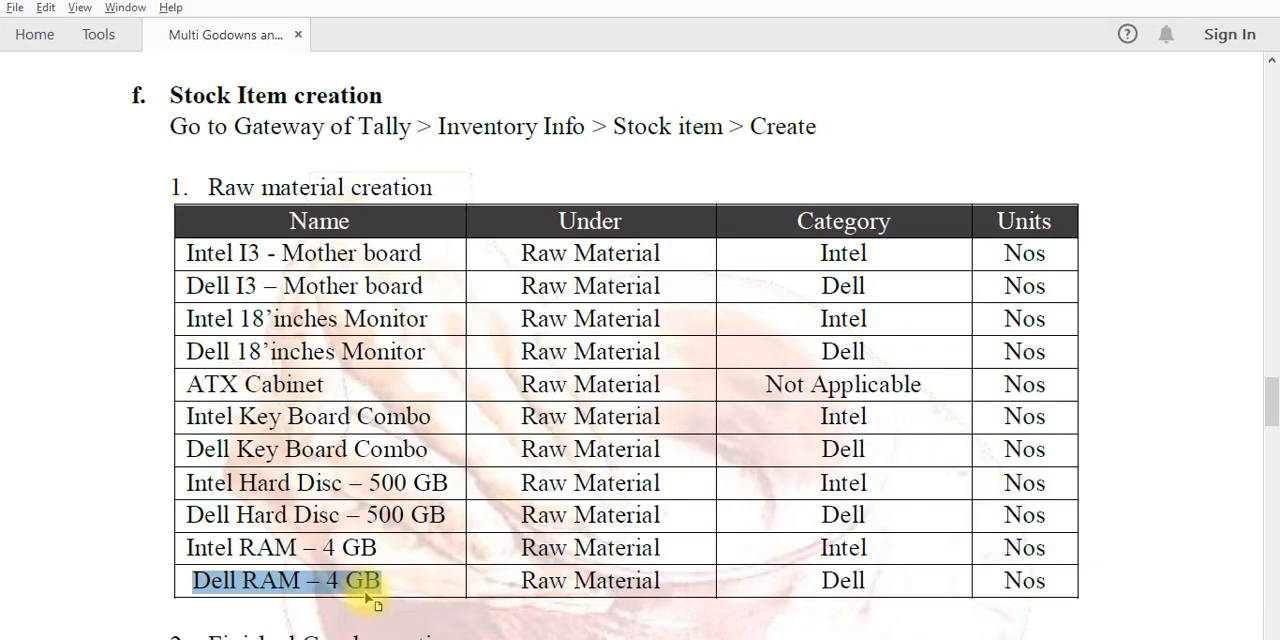
pyautogui.hotkey('alt', 'Tab')
pyautogui.press('Return')
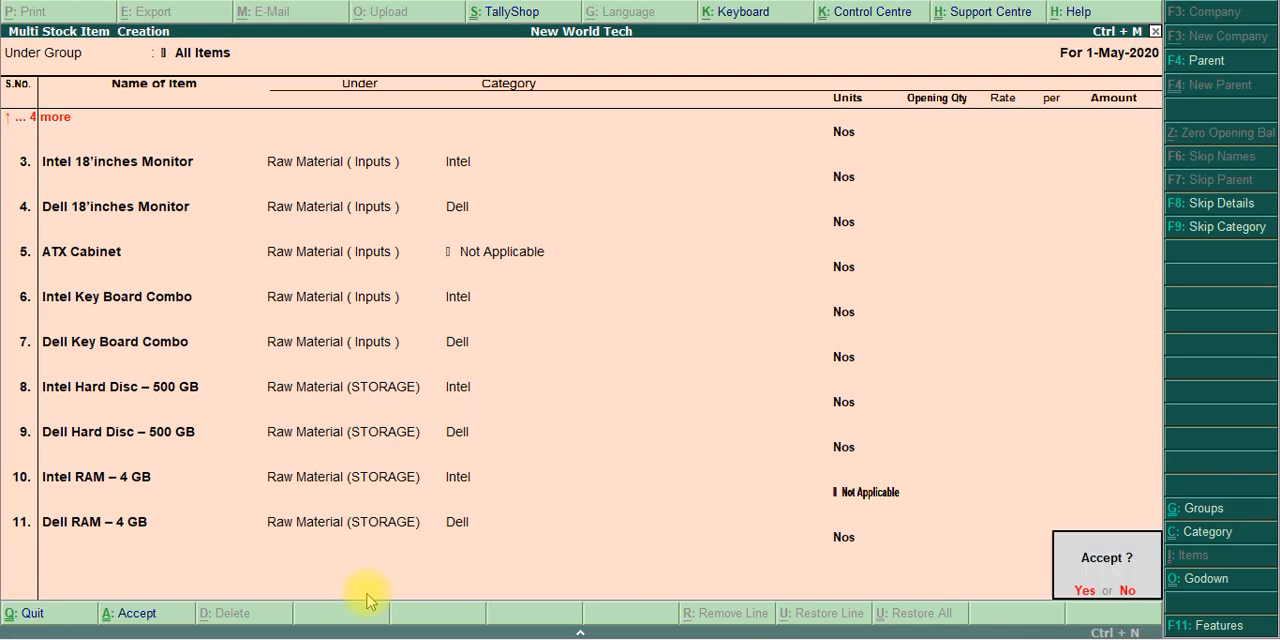
pyautogui.press('Return')
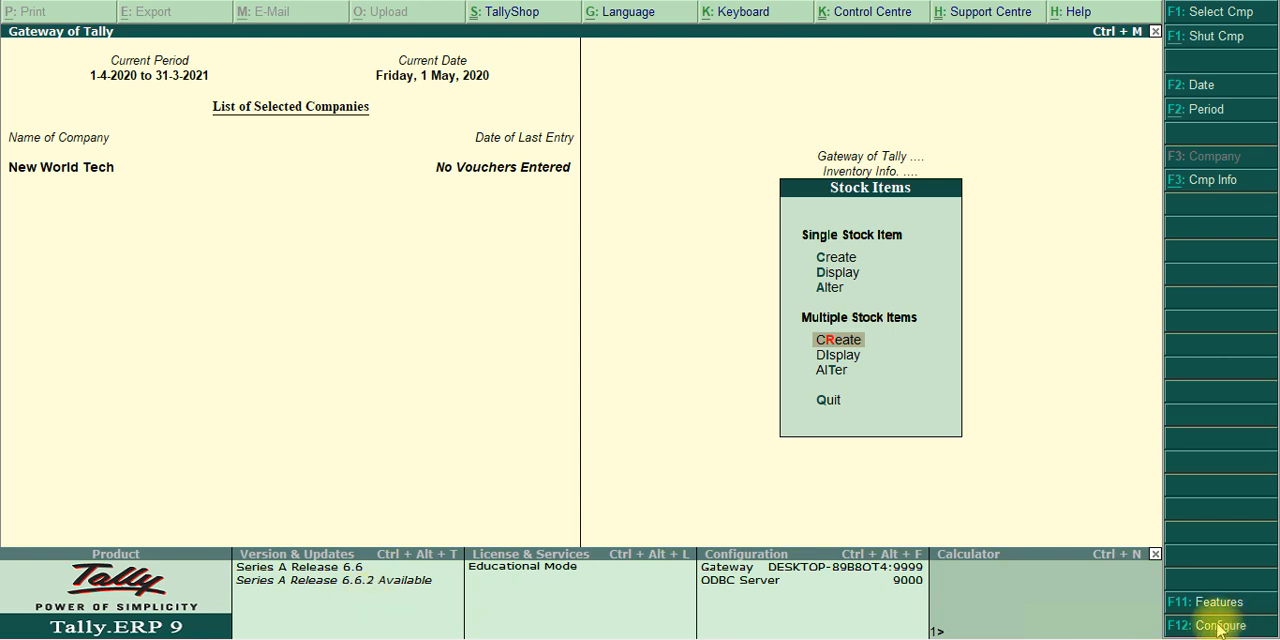
# Switch to the exercise PDF and examine the Finished Goods creation instructions for Intel Core I3 and its bill of materials
pyautogui.press('Down')
pyautogui.press('Down')
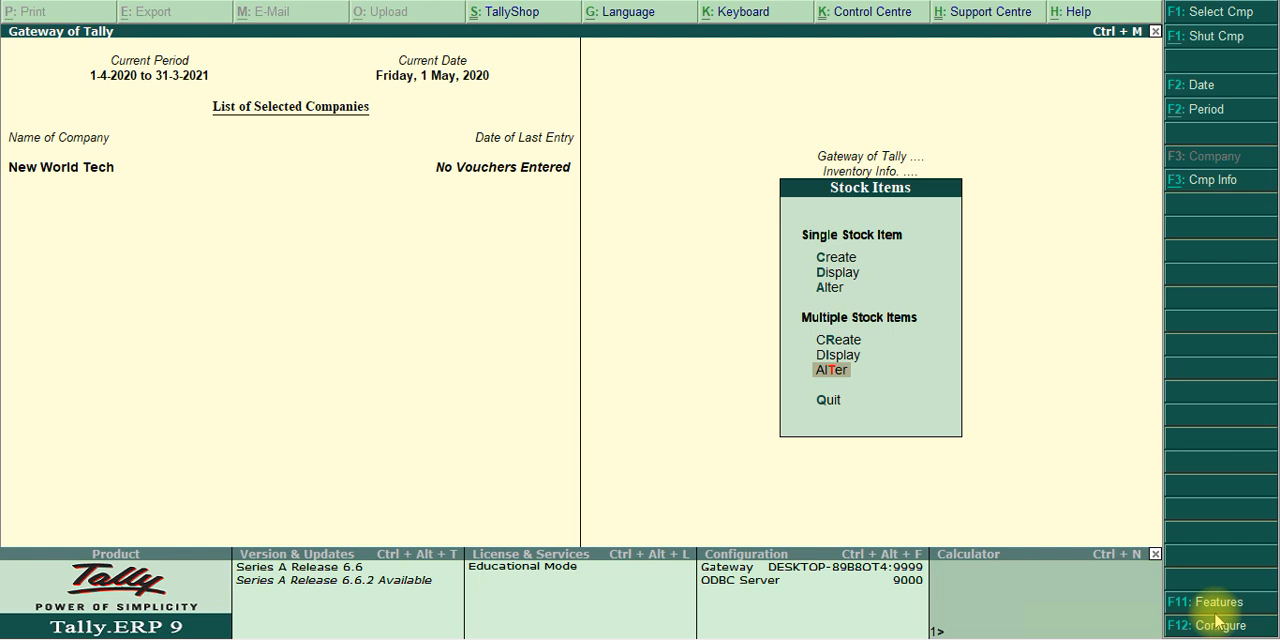
pyautogui.hotkey('alt', 'Tab')
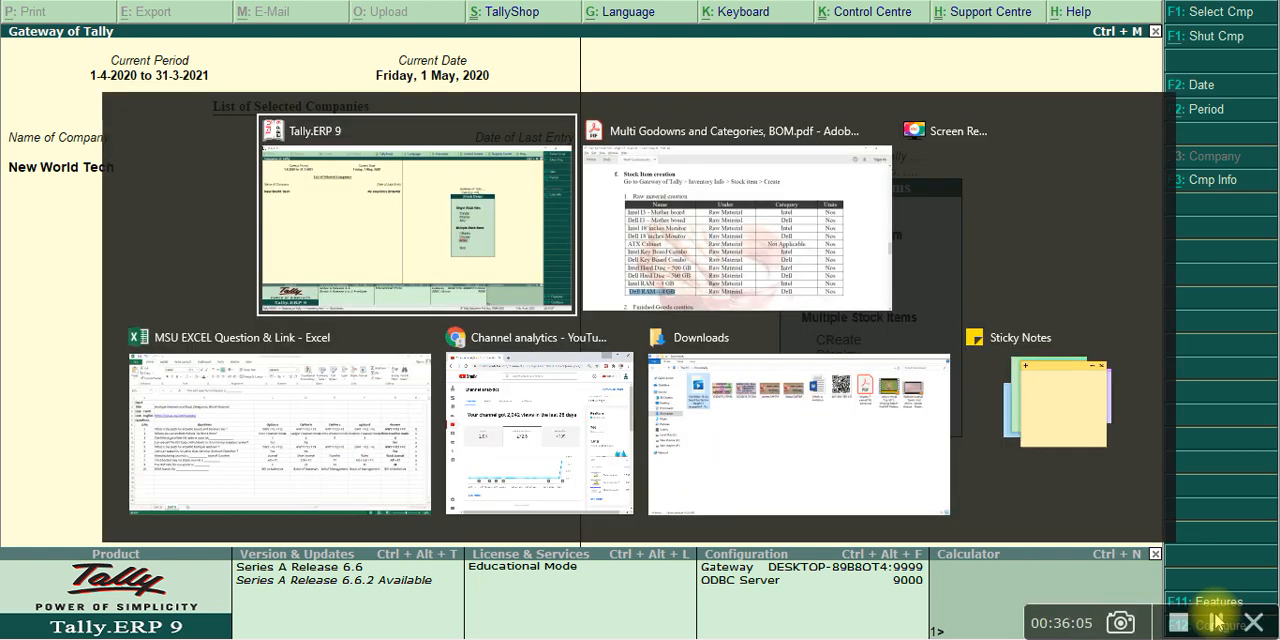
pyautogui.hotkey('alt', 'Tab')
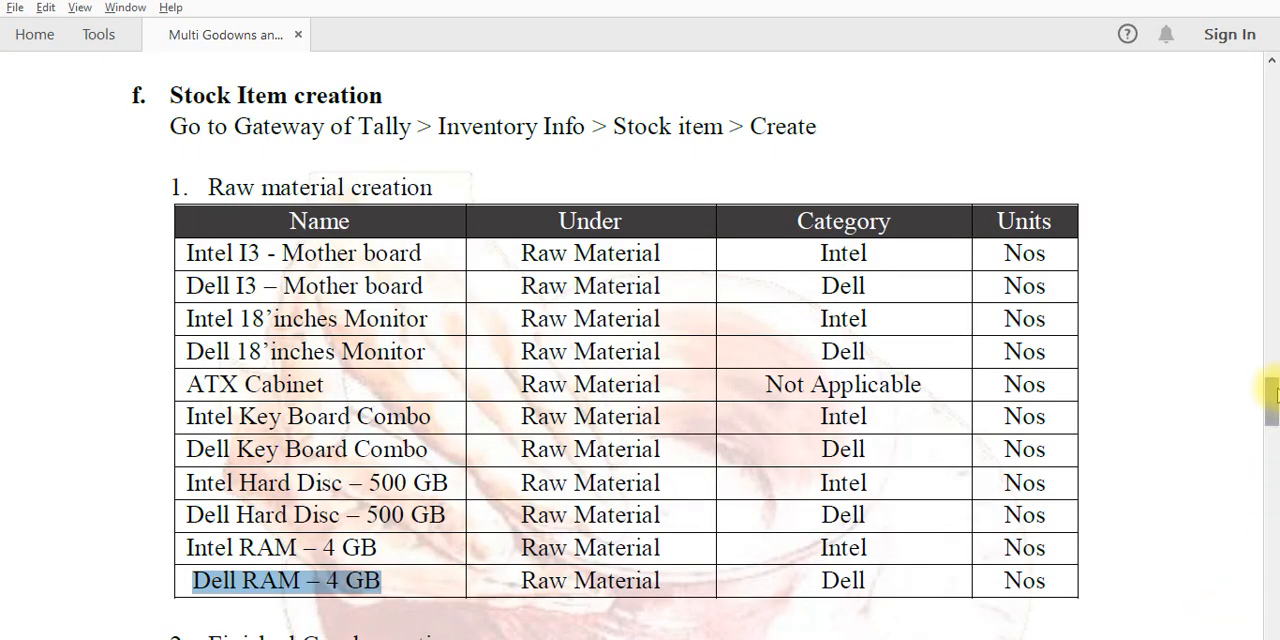
pyautogui.moveTo(1272, 393); pyautogui.dragTo(1274, 428)
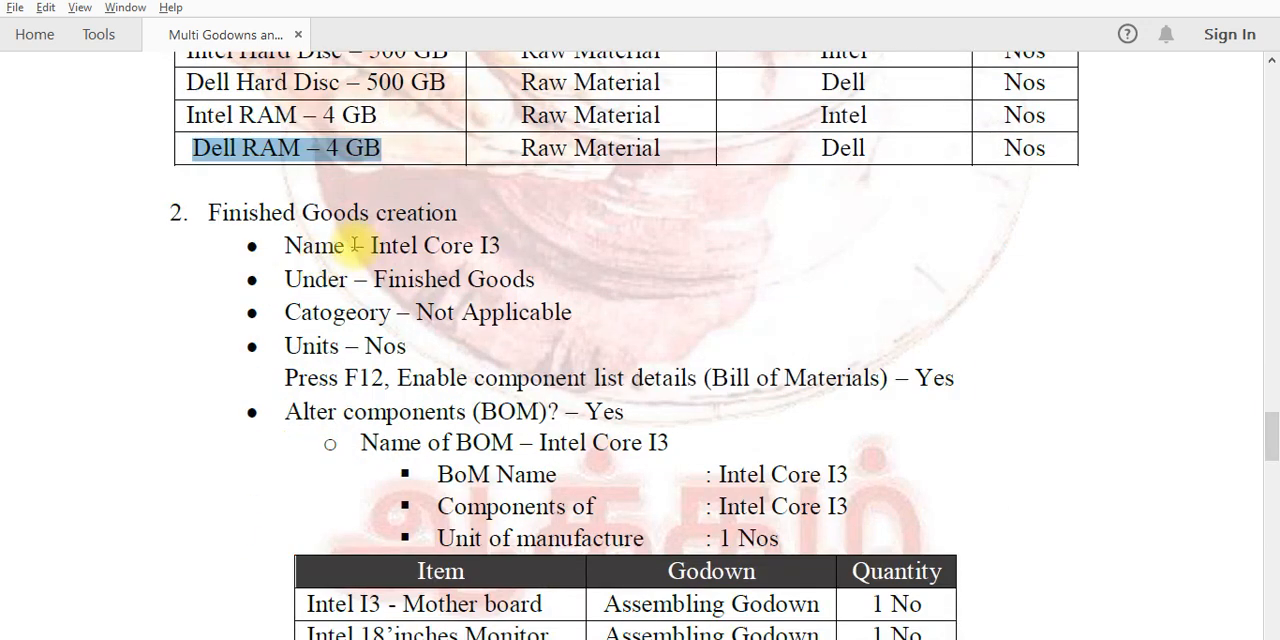
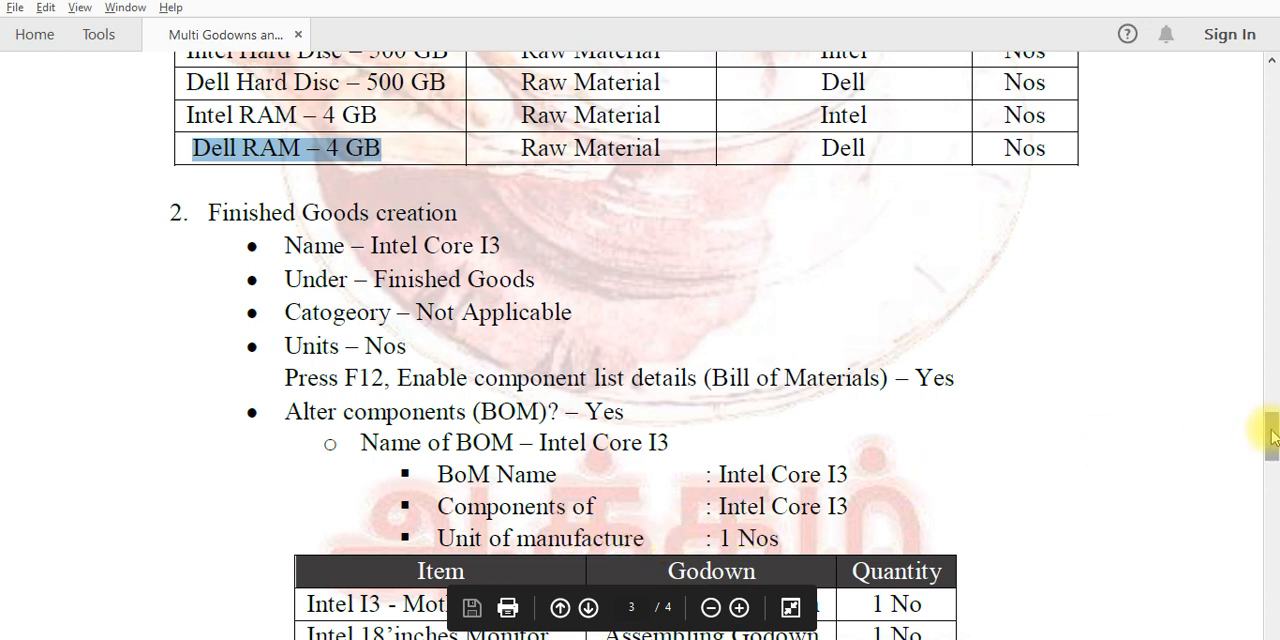
# Review the Intel Core I3 component table in the exercise PDF and open single stock item creation in Tally.ERP 9
pyautogui.moveTo(1271, 432); pyautogui.dragTo(1270, 455)
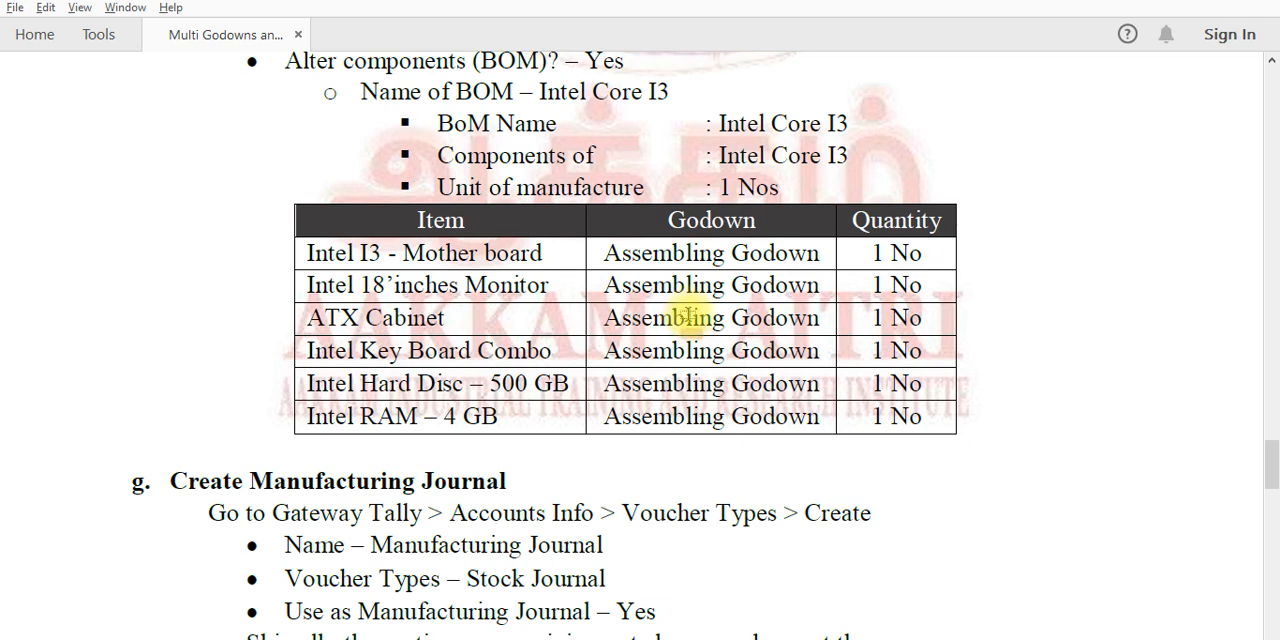
pyautogui.hotkey('alt', 'Tab')
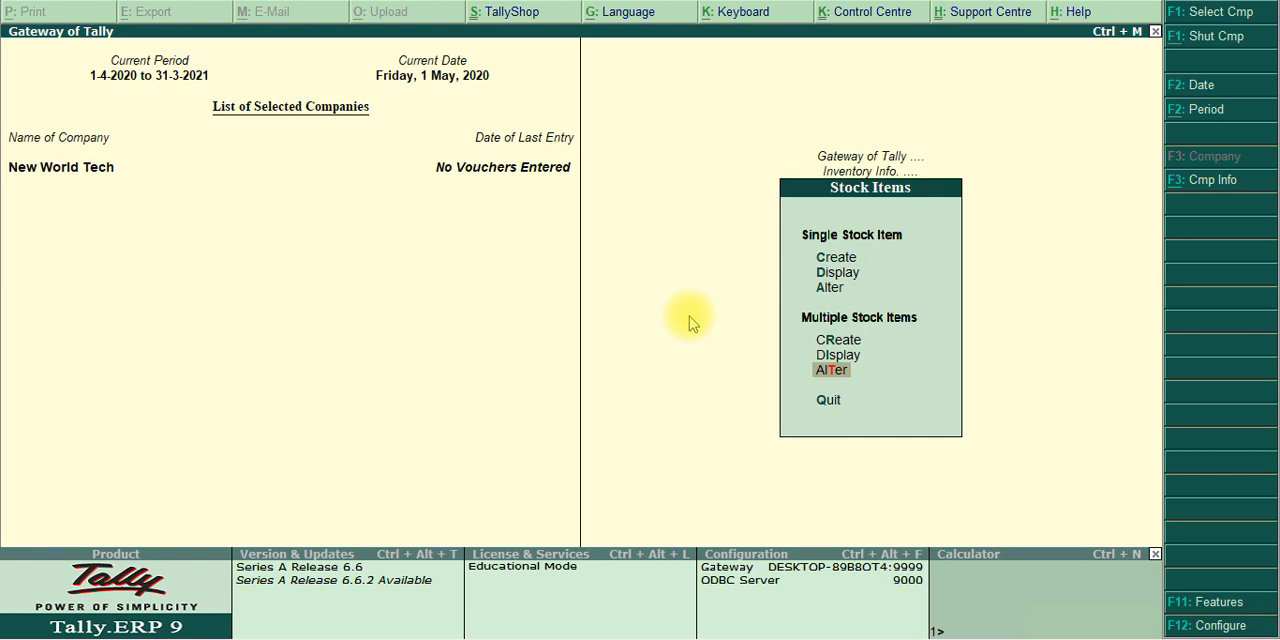
pyautogui.press('Up')
pyautogui.press('Up')
pyautogui.press('Up')
pyautogui.press('Up')
pyautogui.press('Up')
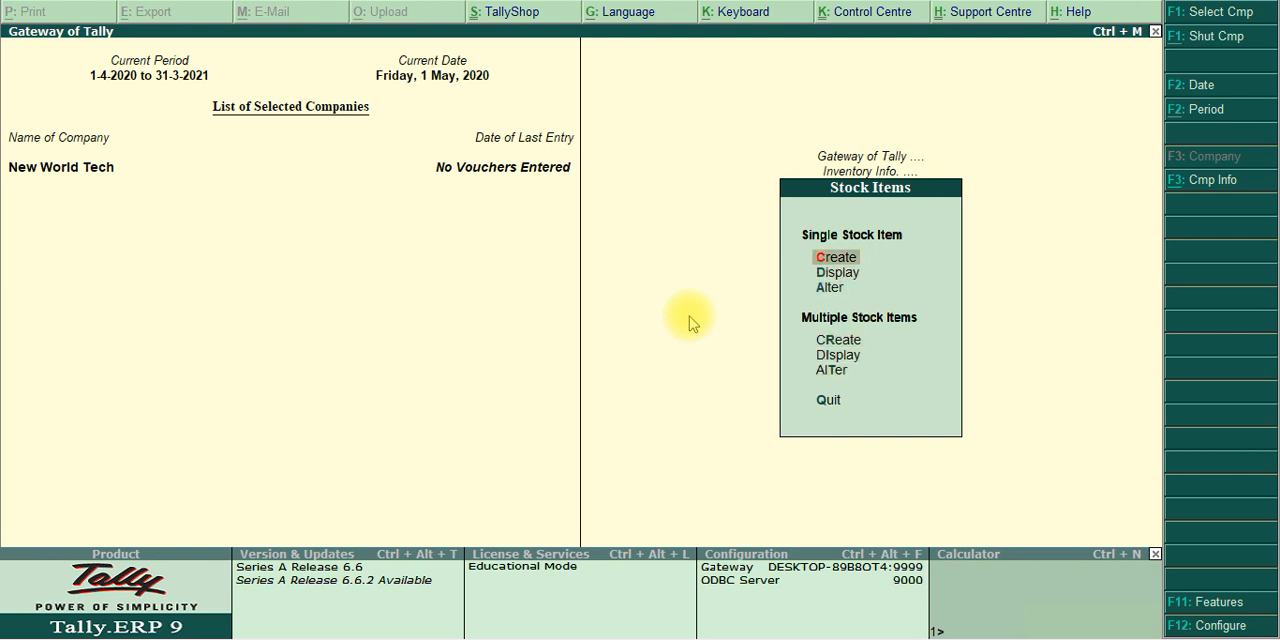
pyautogui.press('Return')
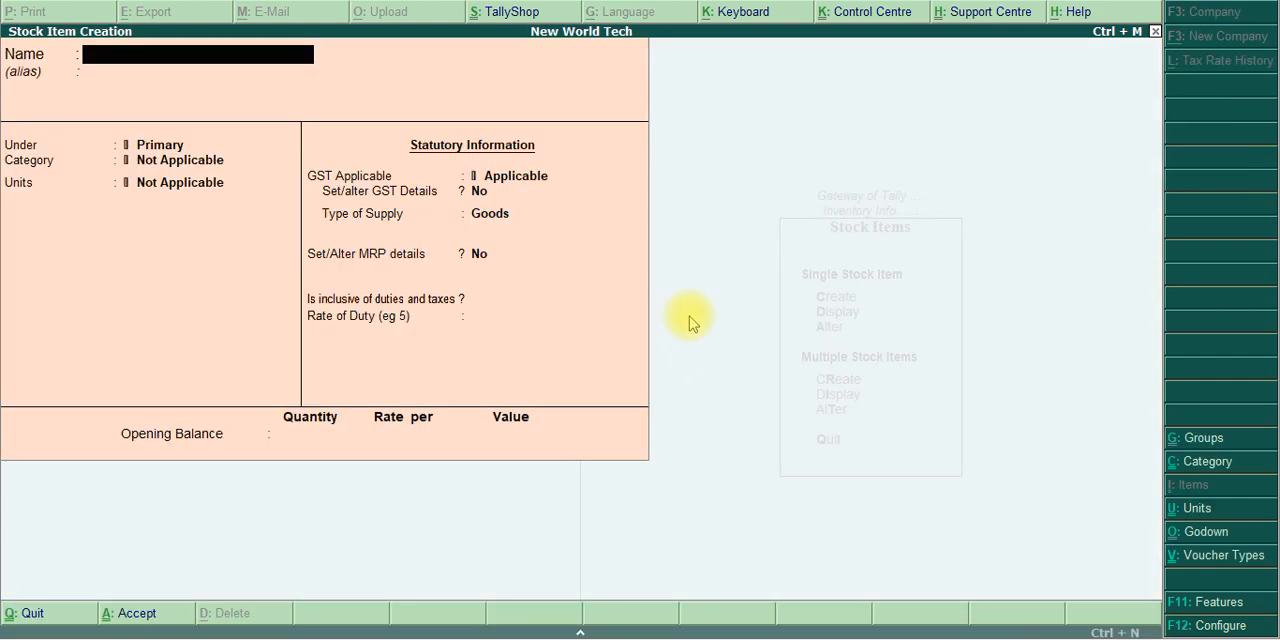
# Name the new stock item Intel Core I3
pyautogui.write('Intel')
pyautogui.write(' Ci')
pyautogui.write('ore')
pyautogui.write(' I#=')
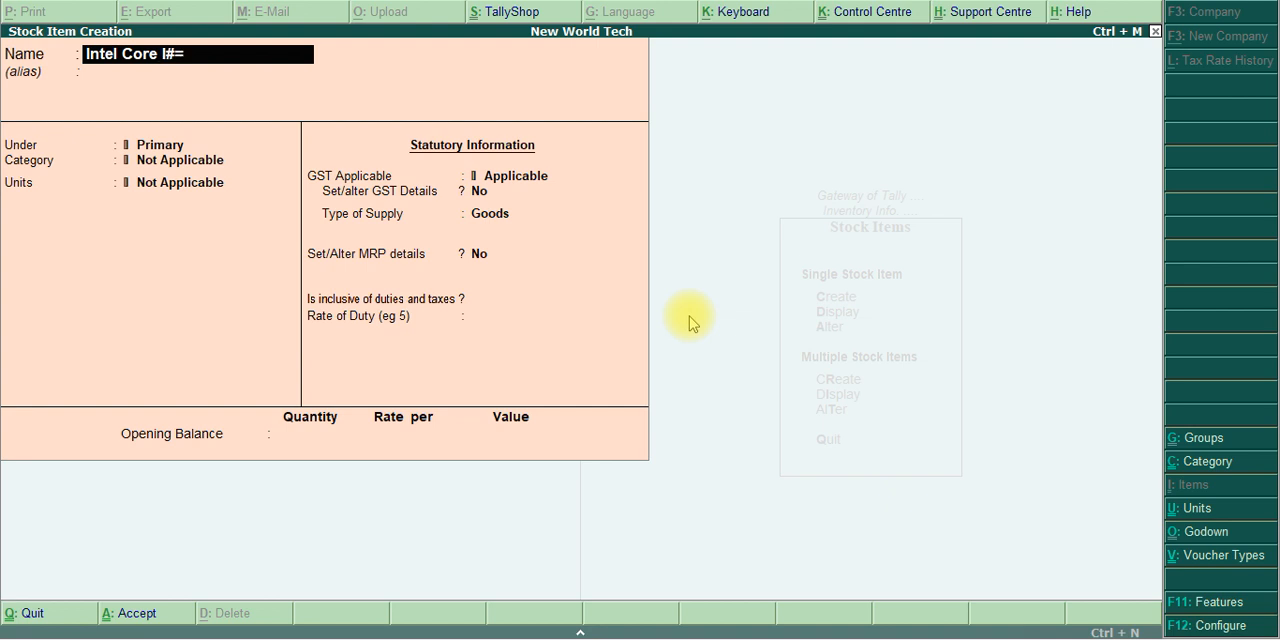
pyautogui.press('BackSpace')
pyautogui.write('3')
# Check the finished goods details in the exercise PDF and assign Intel Core I3 to Finsihed Goods, category Not Applicable, units Nos
pyautogui.hotkey('alt', 'Tab')
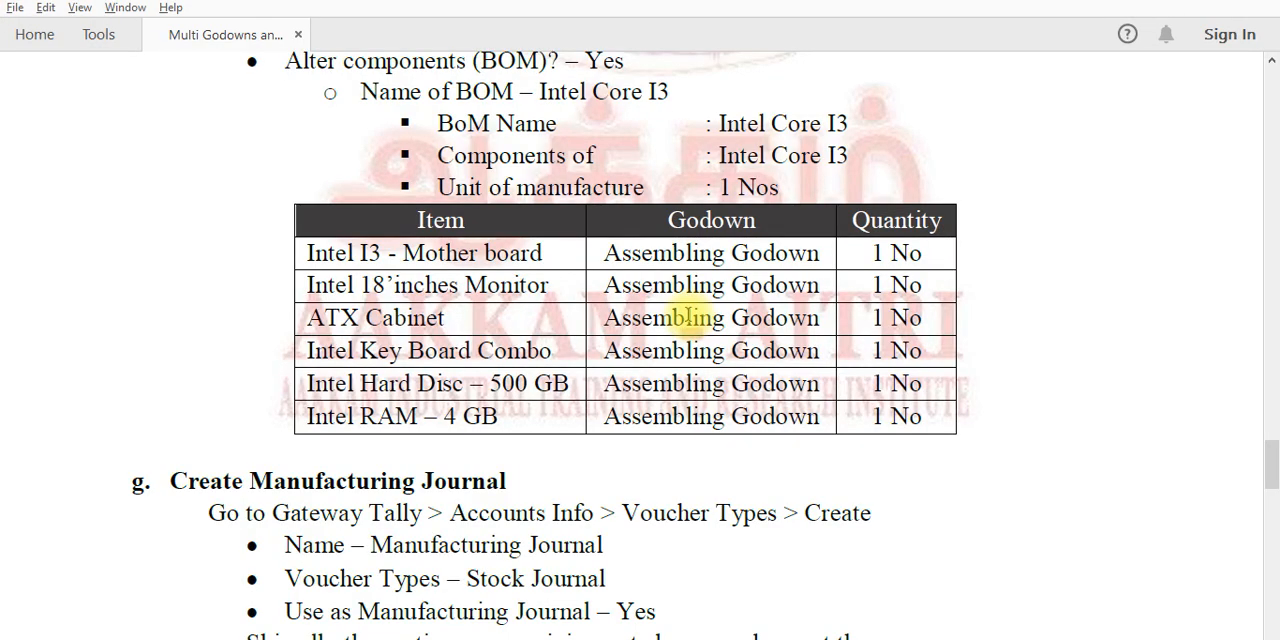
pyautogui.press('pageup')
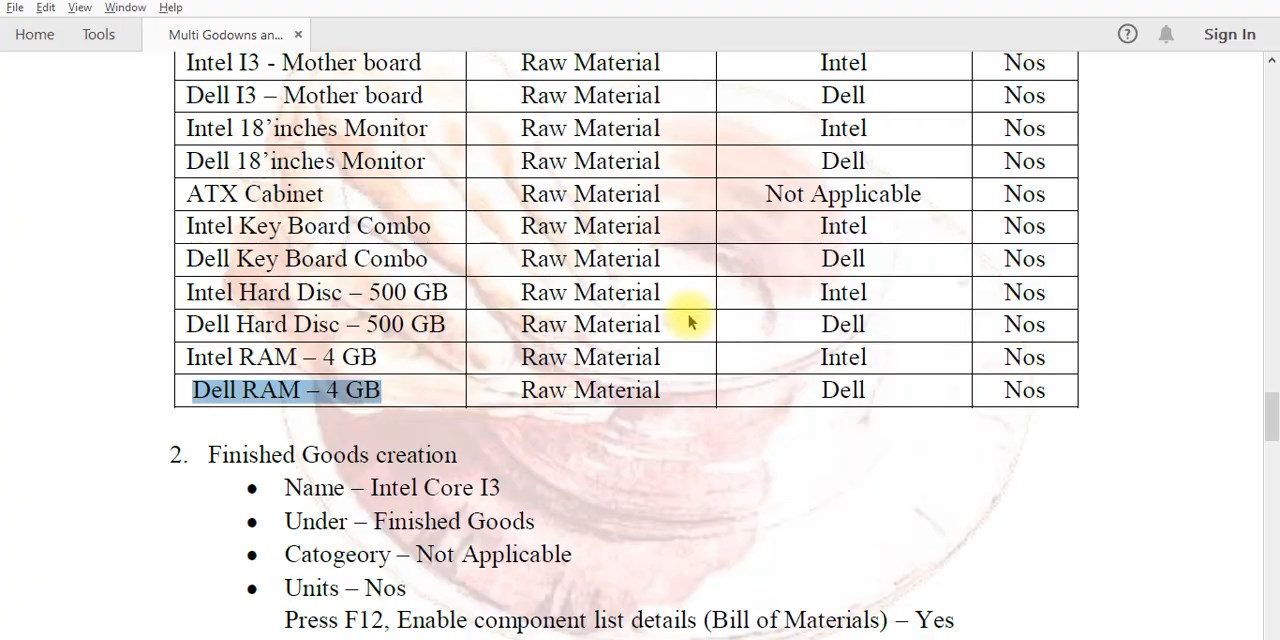
pyautogui.hotkey('alt', 'Tab')
pyautogui.press('Return')
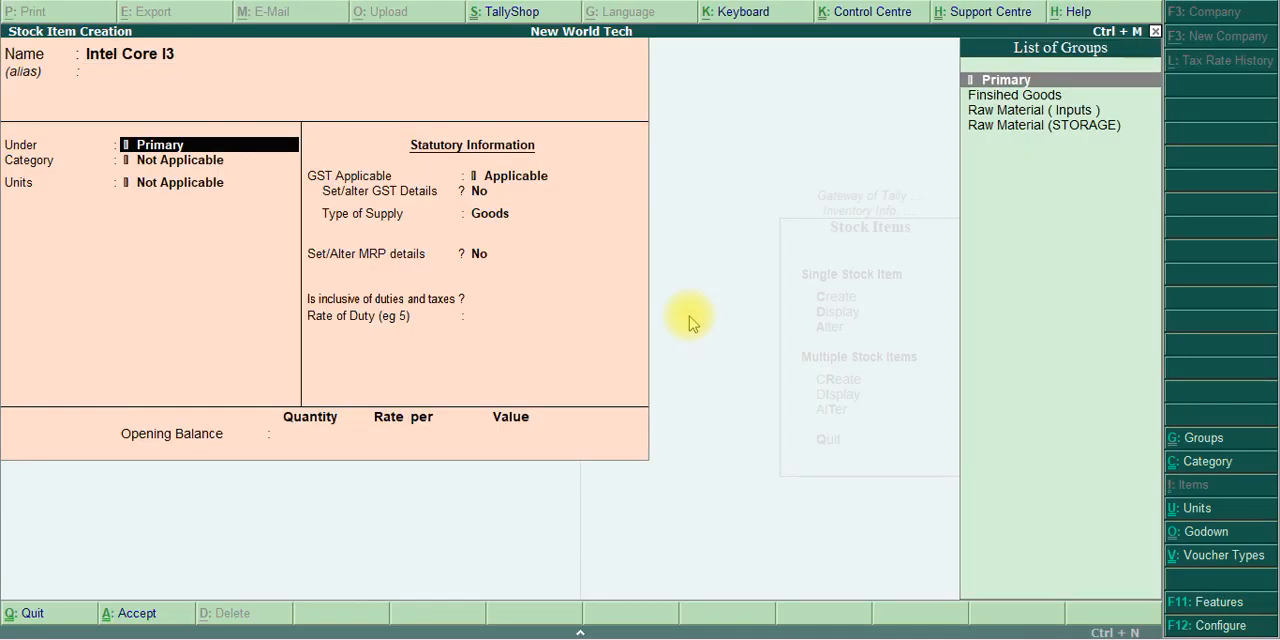
pyautogui.press('Down')
pyautogui.press('Return')
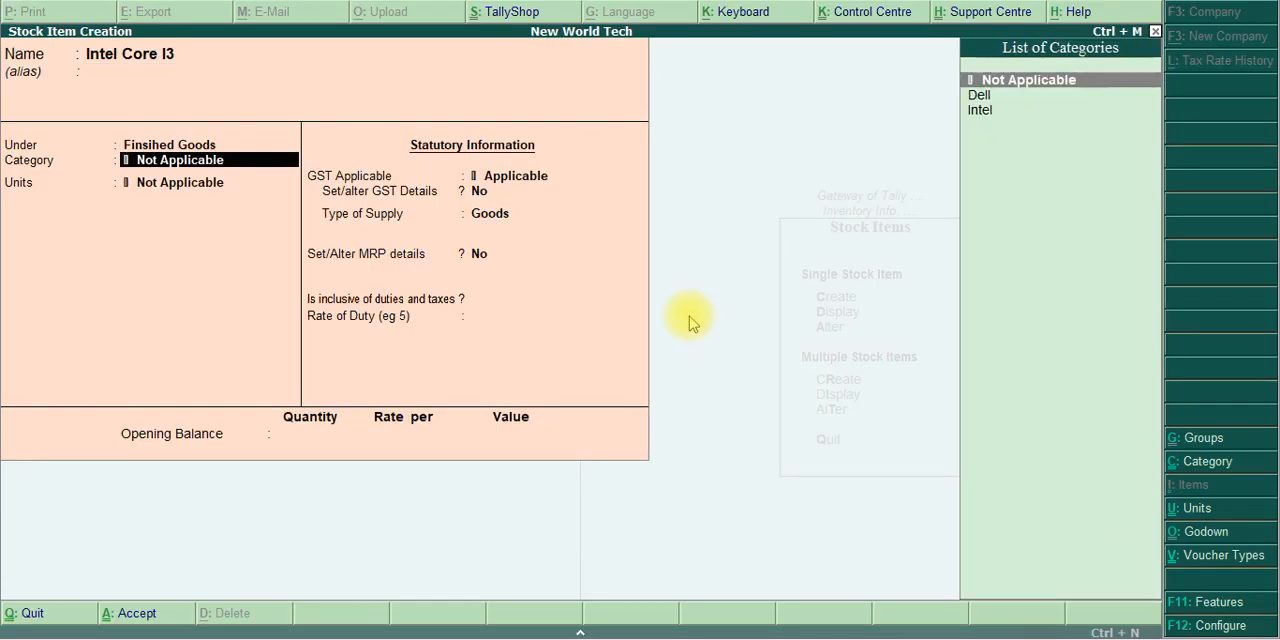
pyautogui.press('Return')
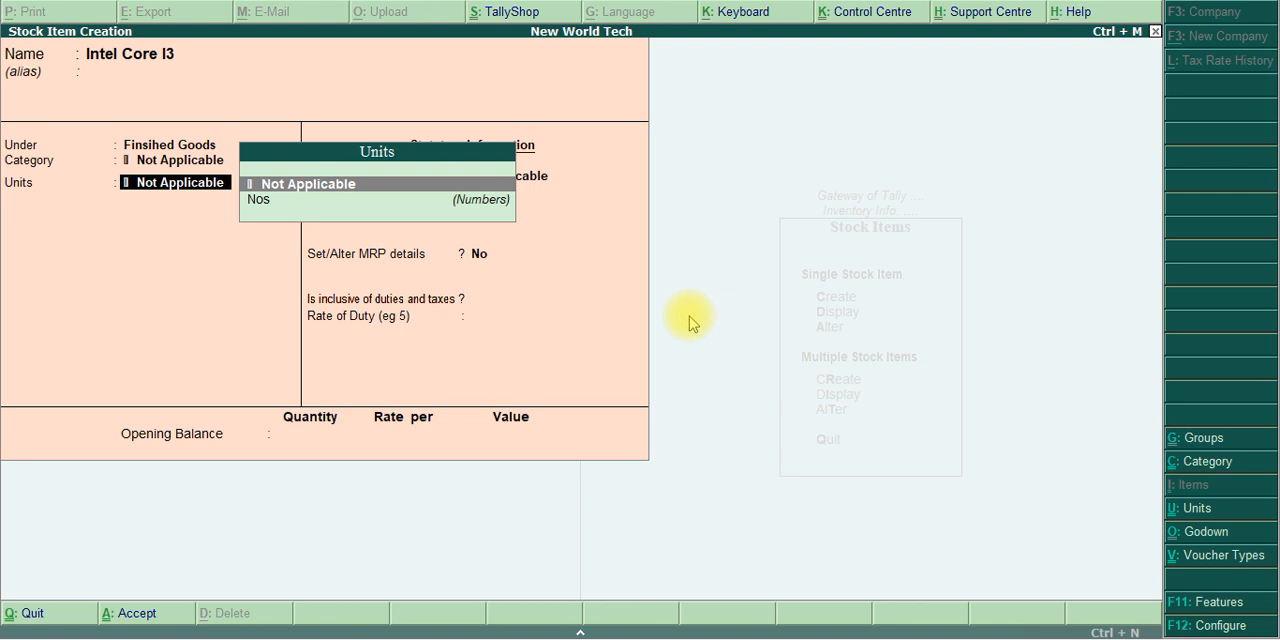
pyautogui.press('Down')
pyautogui.press('Return')
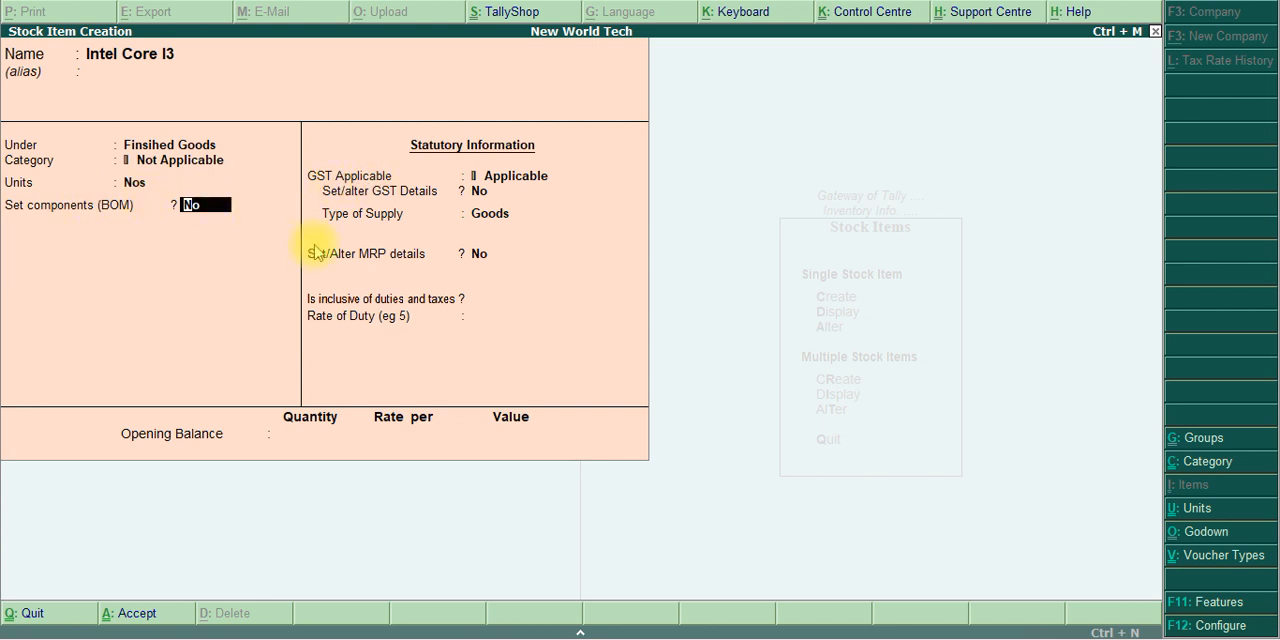
# Keep component list details (Bill of Materials) at Yes in the stock item configuration and set Set components (BOM) to Yes
pyautogui.click(1202, 627)
pyautogui.press('Return')
pyautogui.press('Return')
pyautogui.press('Return')
pyautogui.press('Return')
pyautogui.press('Return')
pyautogui.press('Return')
pyautogui.press('Return')
pyautogui.press('Return')
pyautogui.press('Return')
pyautogui.press('Return')
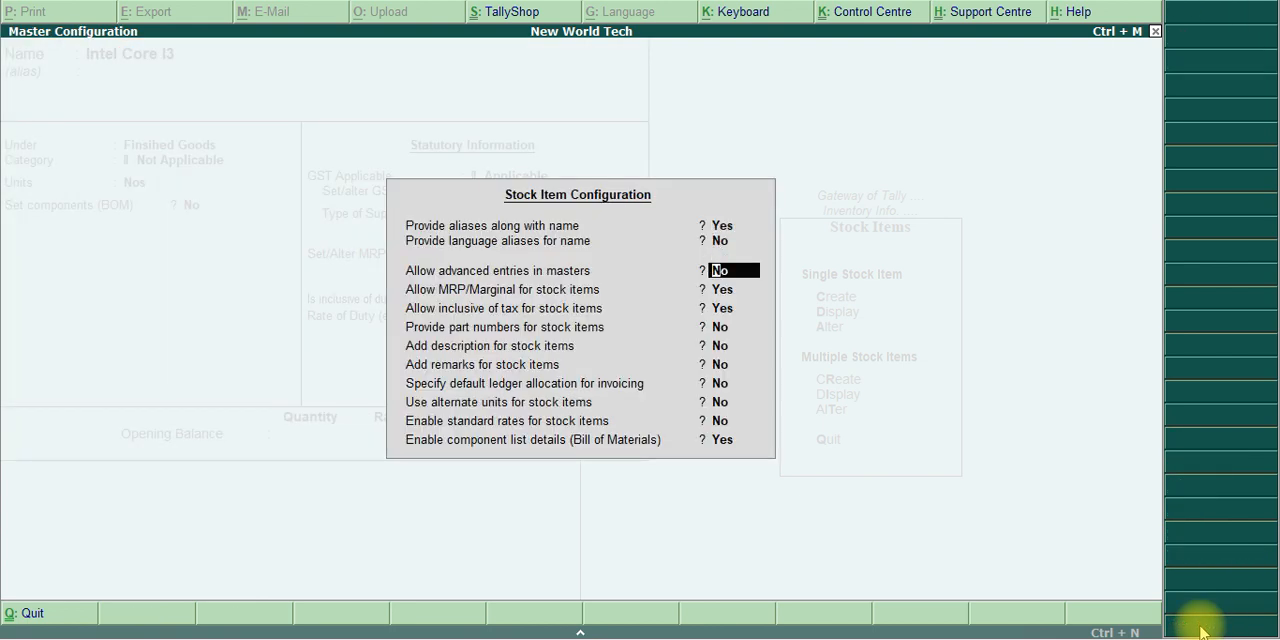
pyautogui.press('Return')
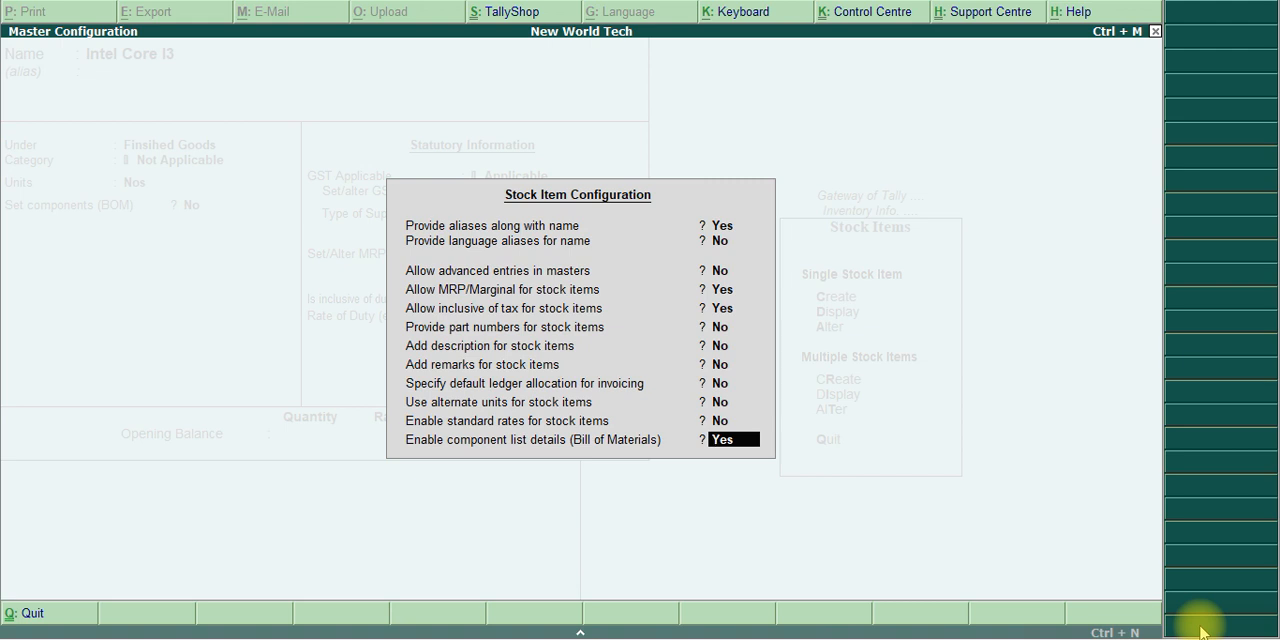
pyautogui.press('Return')
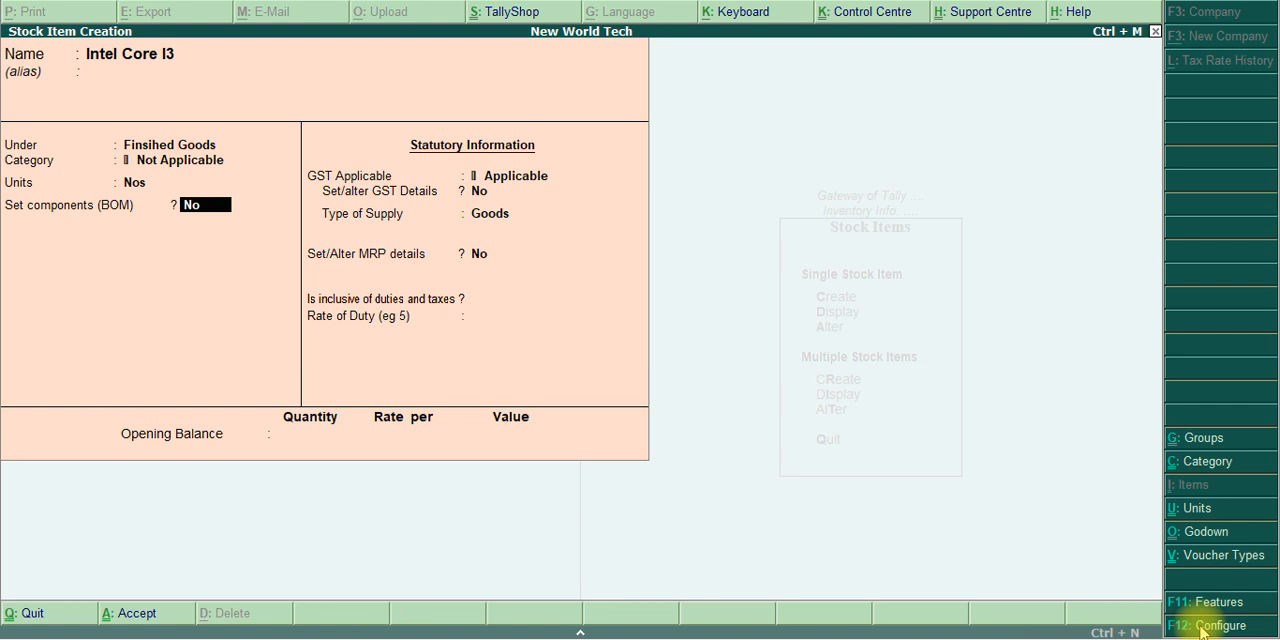
pyautogui.press('y')
pyautogui.press('Return')
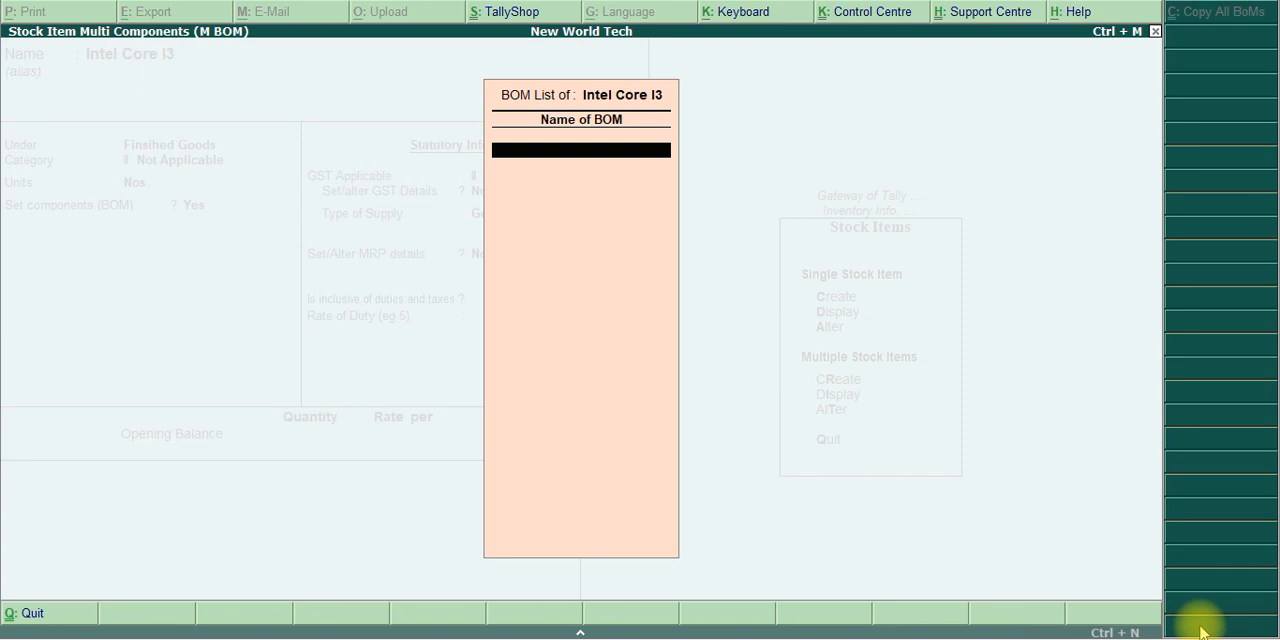
# Look up the BOM name in the exercise PDF, name the BOM Intel Core I3 and set its unit of manufacture to 1 Nos
pyautogui.hotkey('alt', 'Tab')
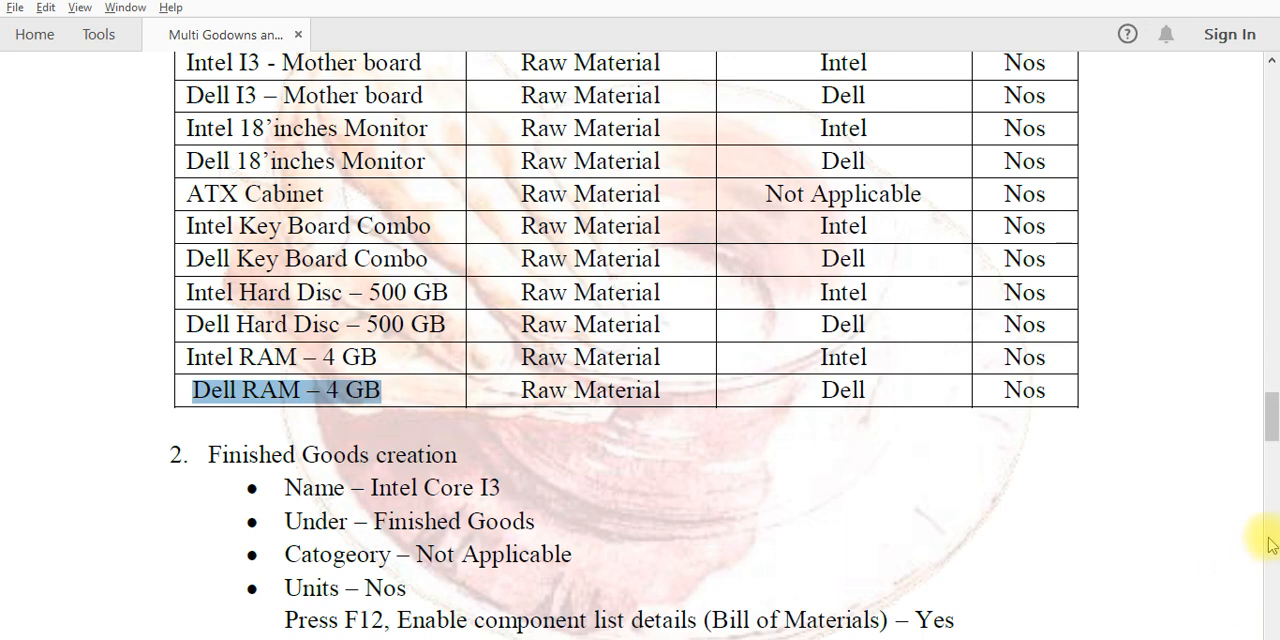
pyautogui.moveTo(1272, 432); pyautogui.dragTo(1271, 456)
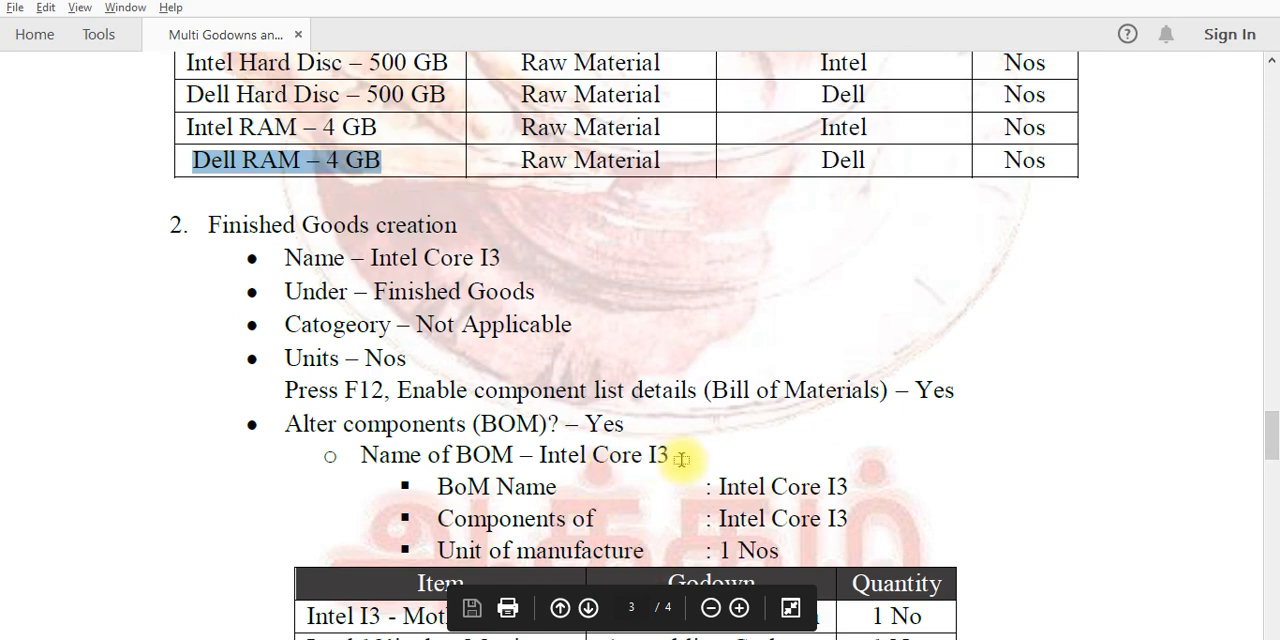
pyautogui.hotkey('alt', 'Tab')
pyautogui.write('In')
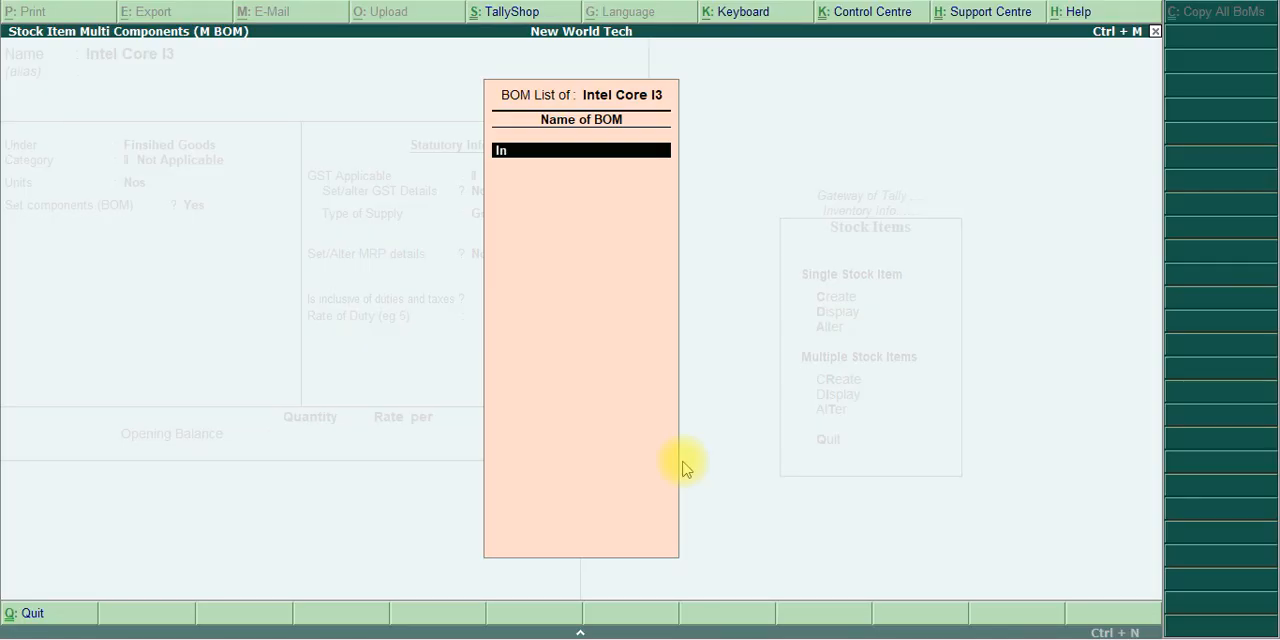
pyautogui.write('tel Core I#')
pyautogui.press('BackSpace')
pyautogui.write('3')
pyautogui.press('Return')
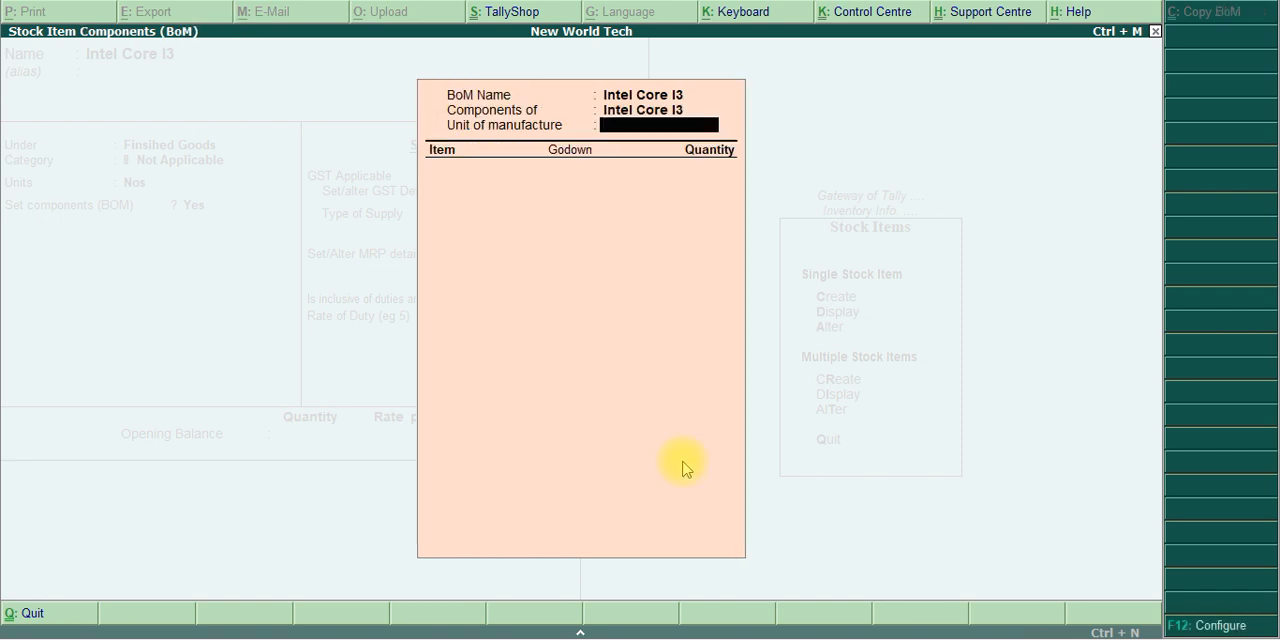
pyautogui.press('Return')
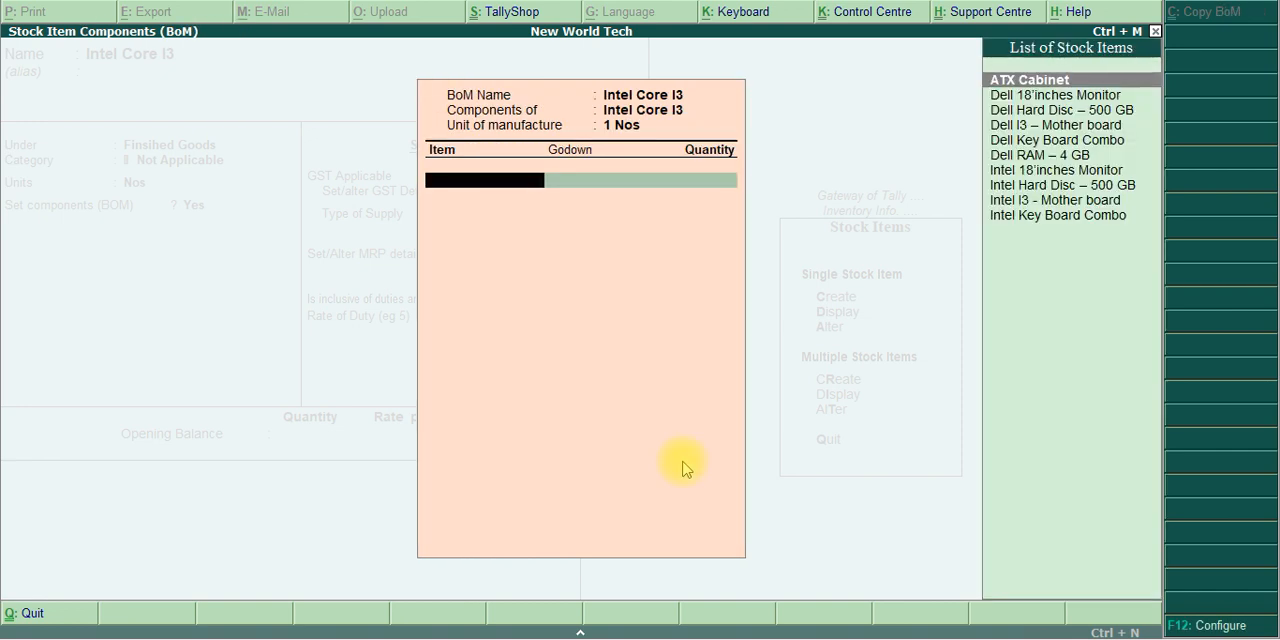
# Consult the required materials table in the exercise PDF and add Intel I3 - Mother board from Assembling Godown, quantity 1 Nos, to the BOM
pyautogui.hotkey('alt', 'Tab')
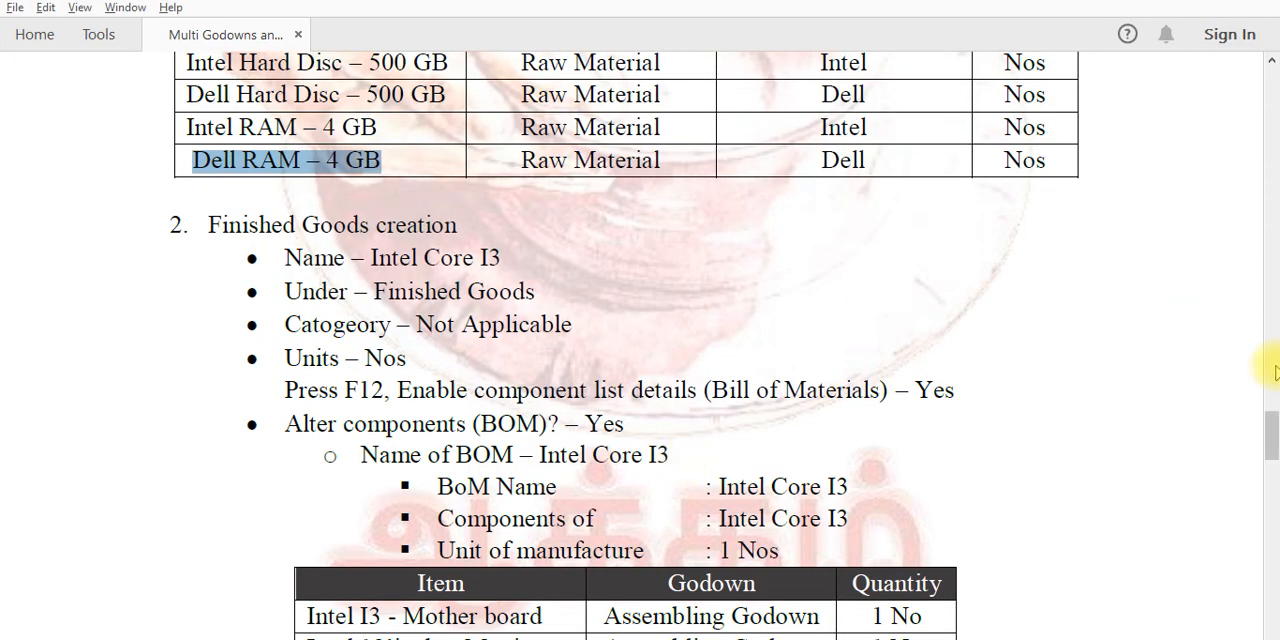
pyautogui.moveTo(1270, 425); pyautogui.dragTo(1231, 150)
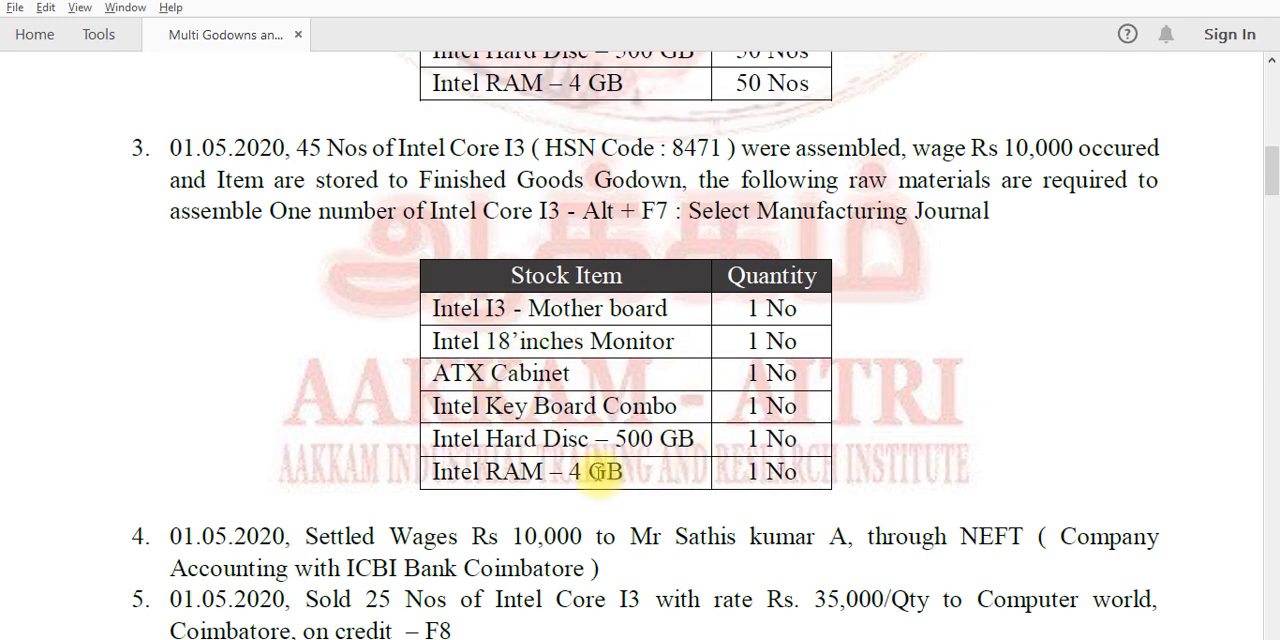
pyautogui.hotkey('alt', 'Tab')
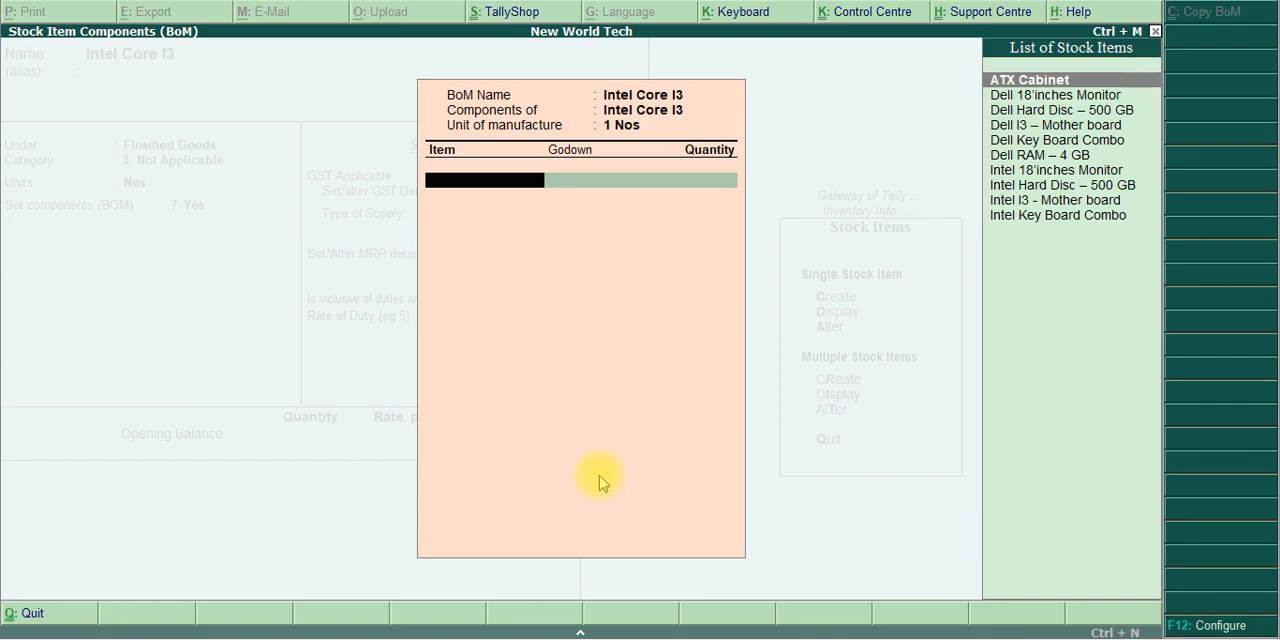
pyautogui.hotkey('alt', 'Tab')
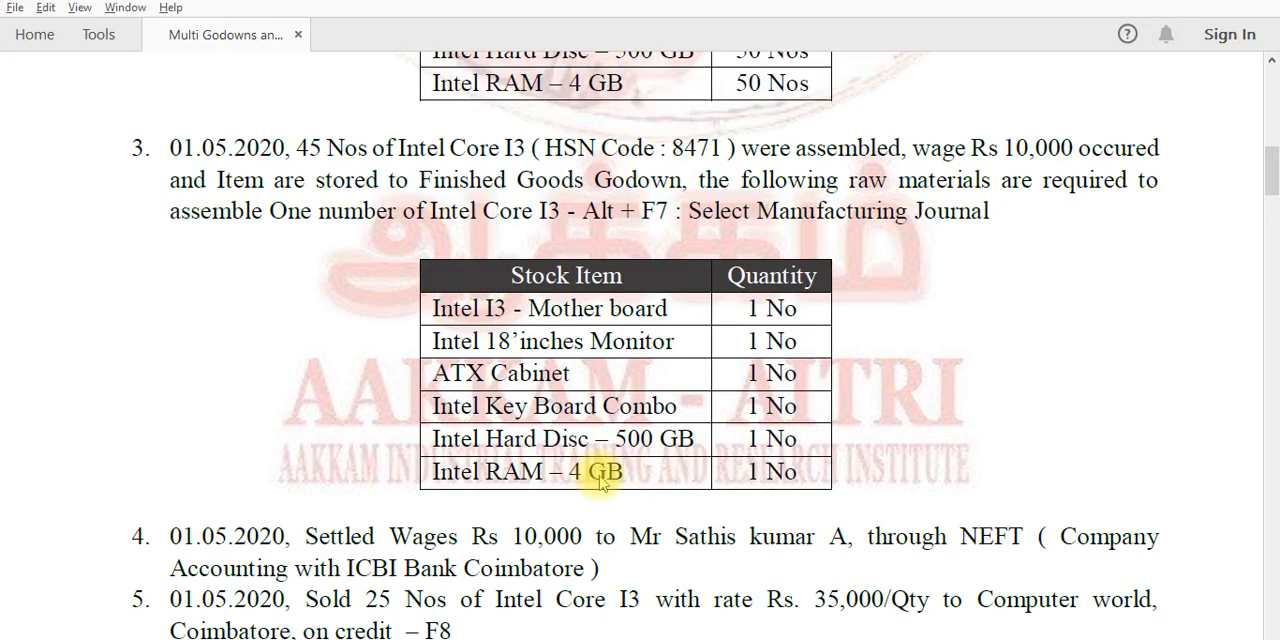
pyautogui.hotkey('alt', 'Tab')
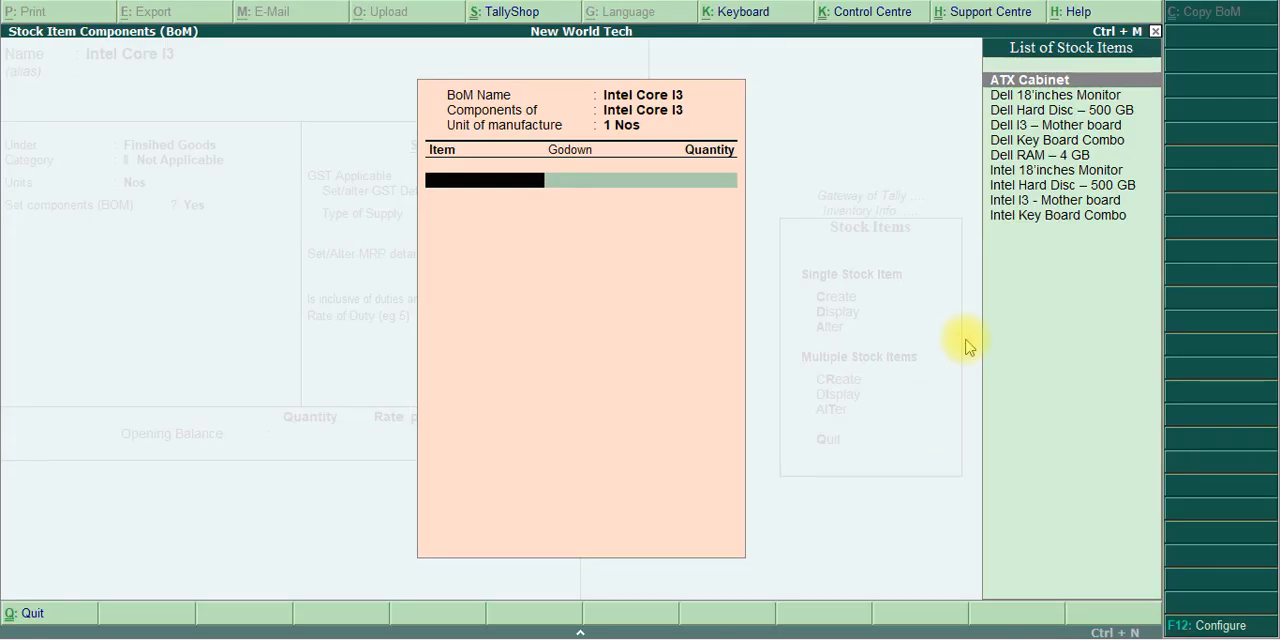
pyautogui.click(1064, 200)
pyautogui.click(1064, 200)
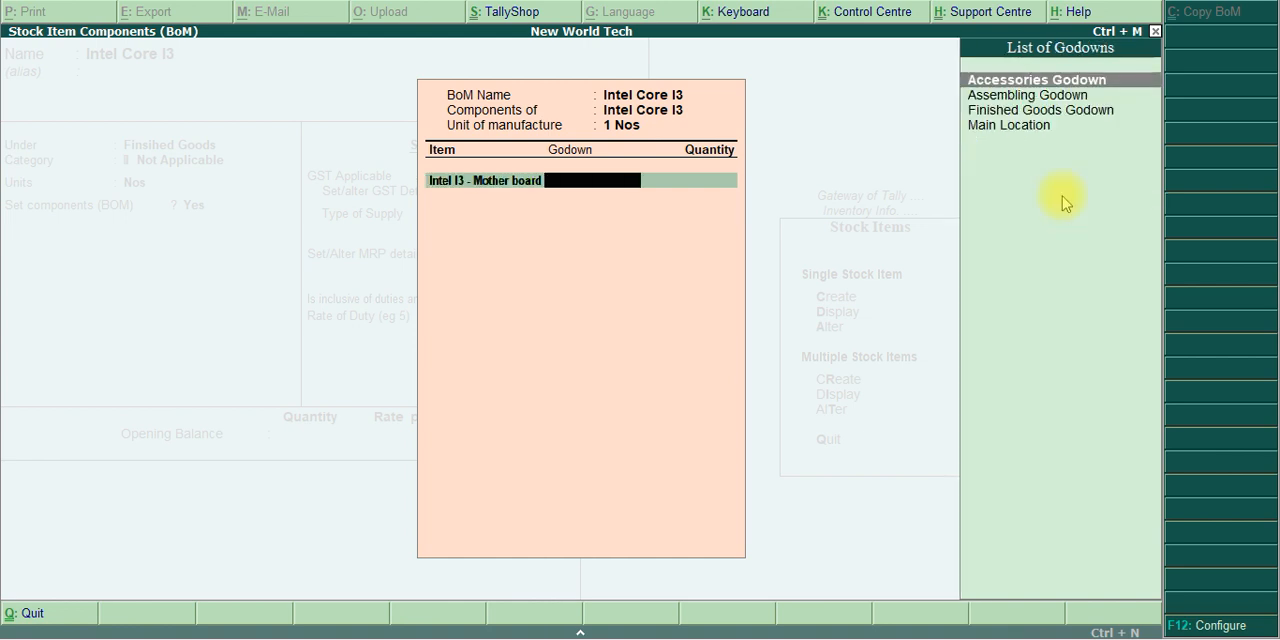
pyautogui.press('Down')
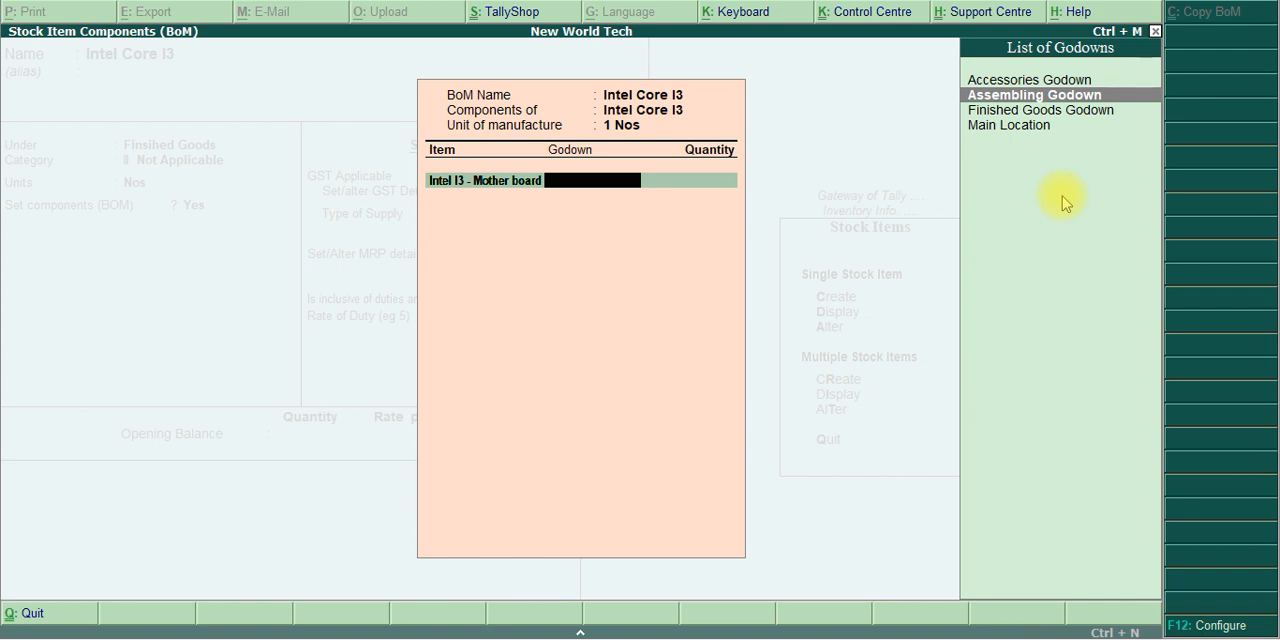
pyautogui.press('Return')
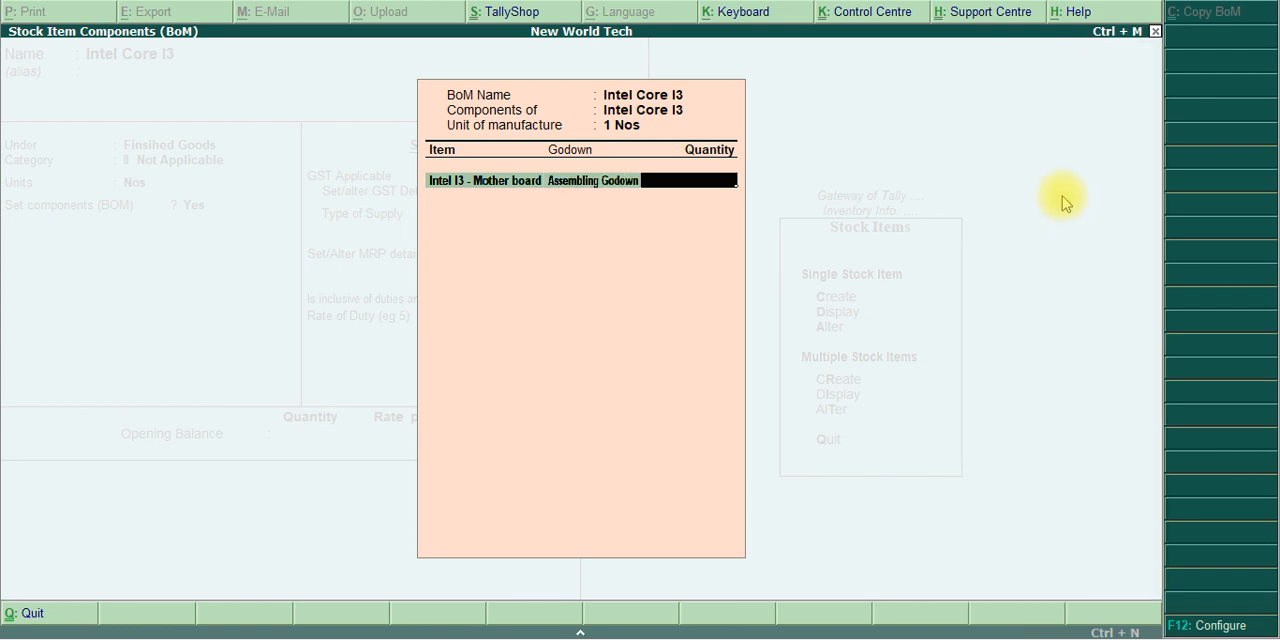
pyautogui.write('1')
pyautogui.press('Return')
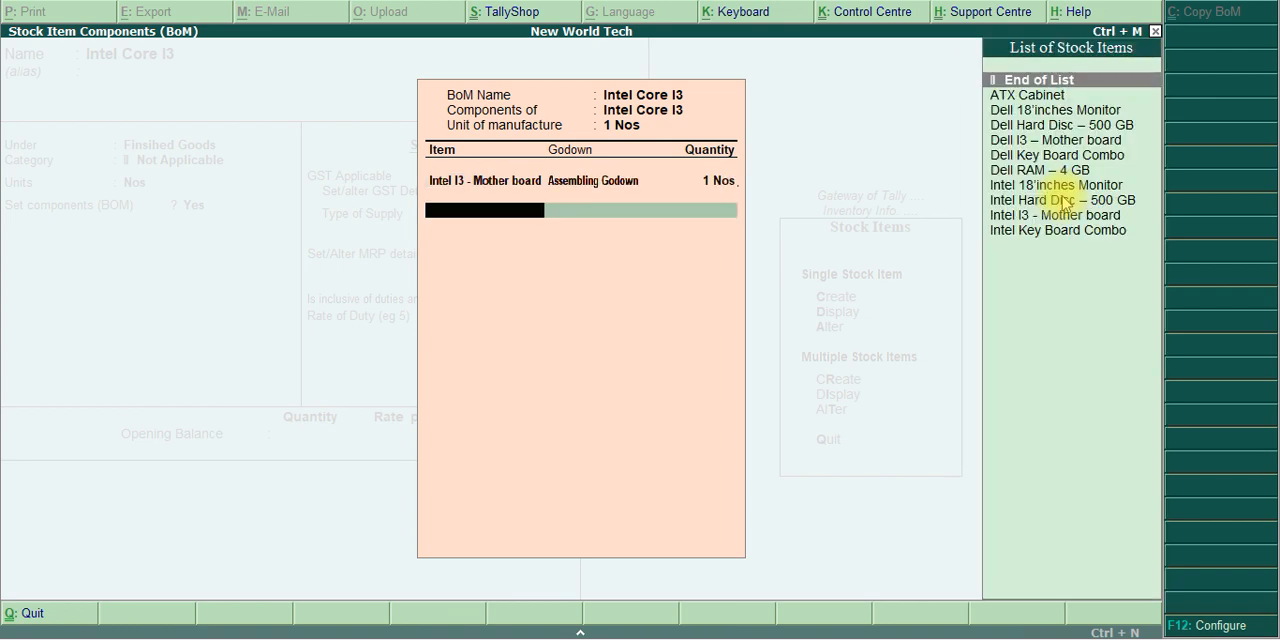
# Check the required materials in the exercise PDF and add Intel 18'inches Monitor from Assembling Godown, quantity 1 Nos, to the BOM
pyautogui.hotkey('alt', 'Tab')
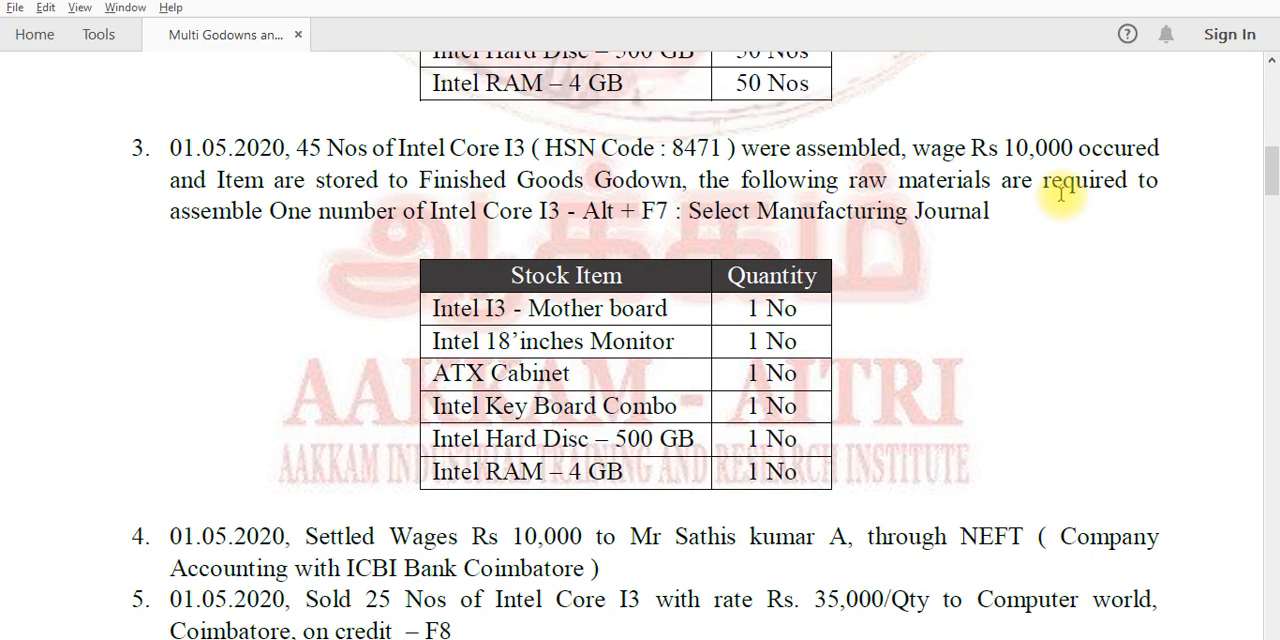
pyautogui.hotkey('alt', 'Tab')
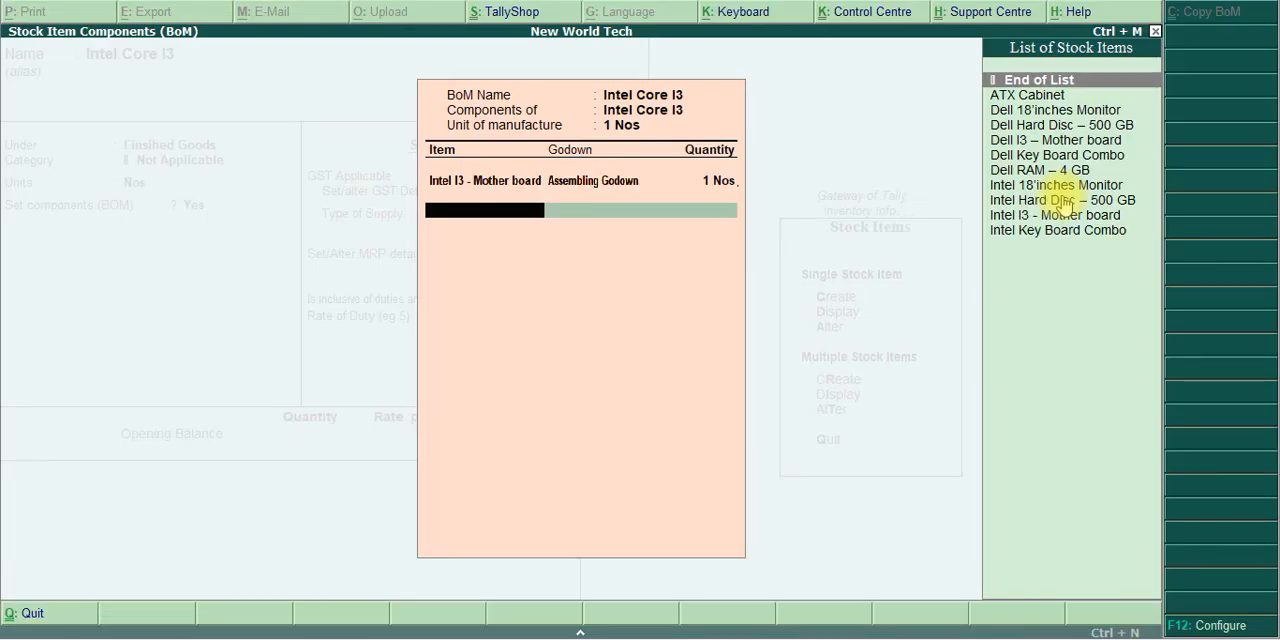
pyautogui.press('Down')
pyautogui.press('Down')
pyautogui.press('Down')
pyautogui.press('Down')
pyautogui.press('Down')
pyautogui.press('Down')
pyautogui.press('Down')
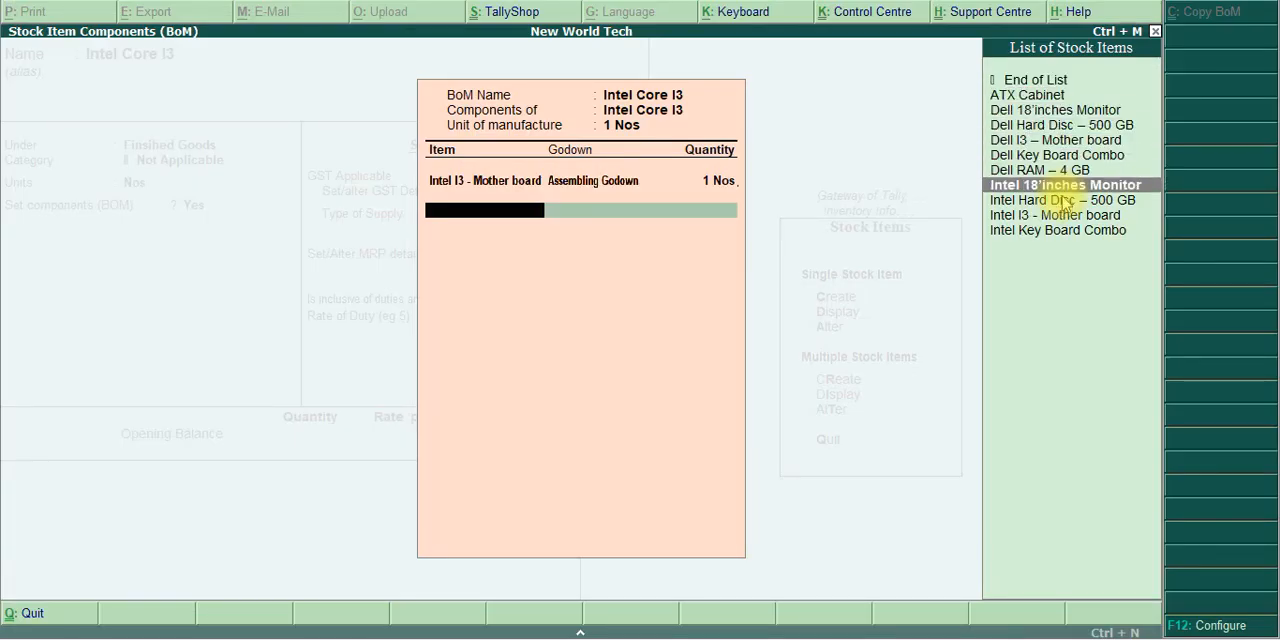
pyautogui.press('Return')
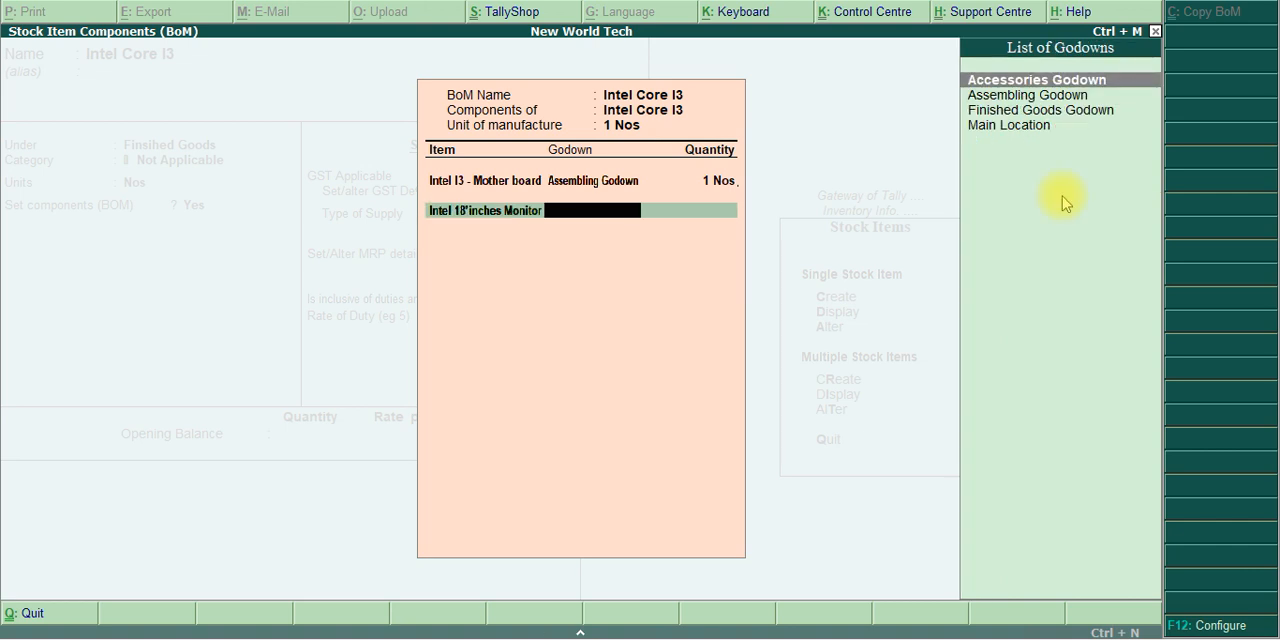
pyautogui.write('A')
pyautogui.press('Return')
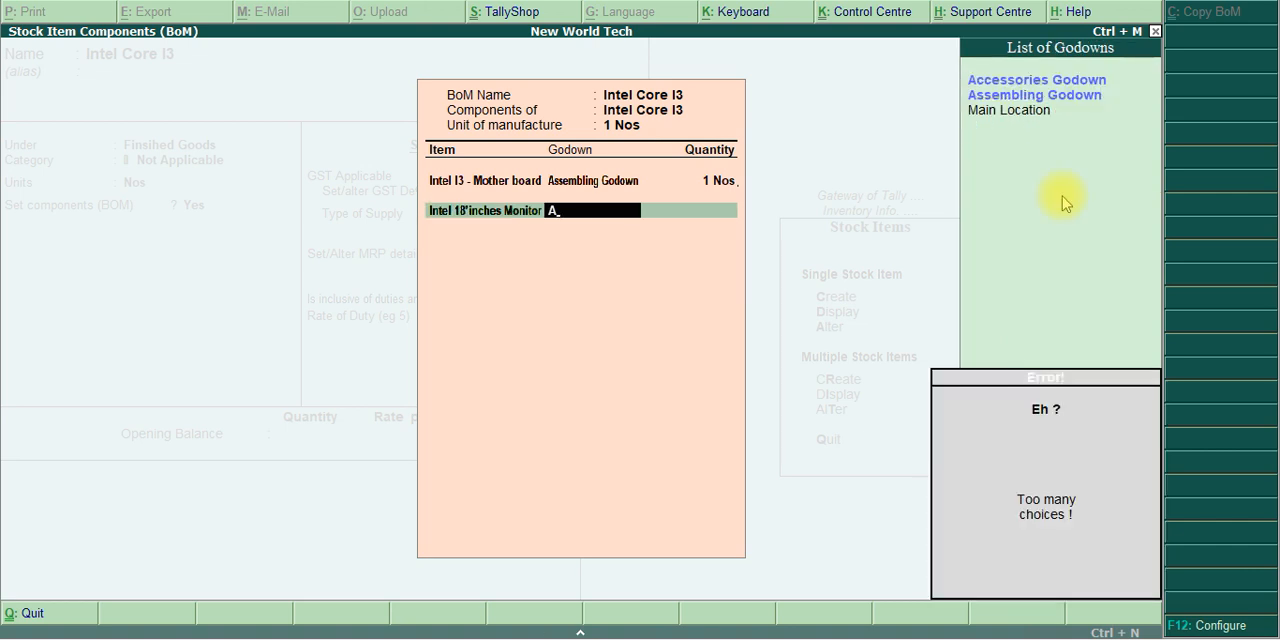
pyautogui.write('ss')
pyautogui.press('Return')
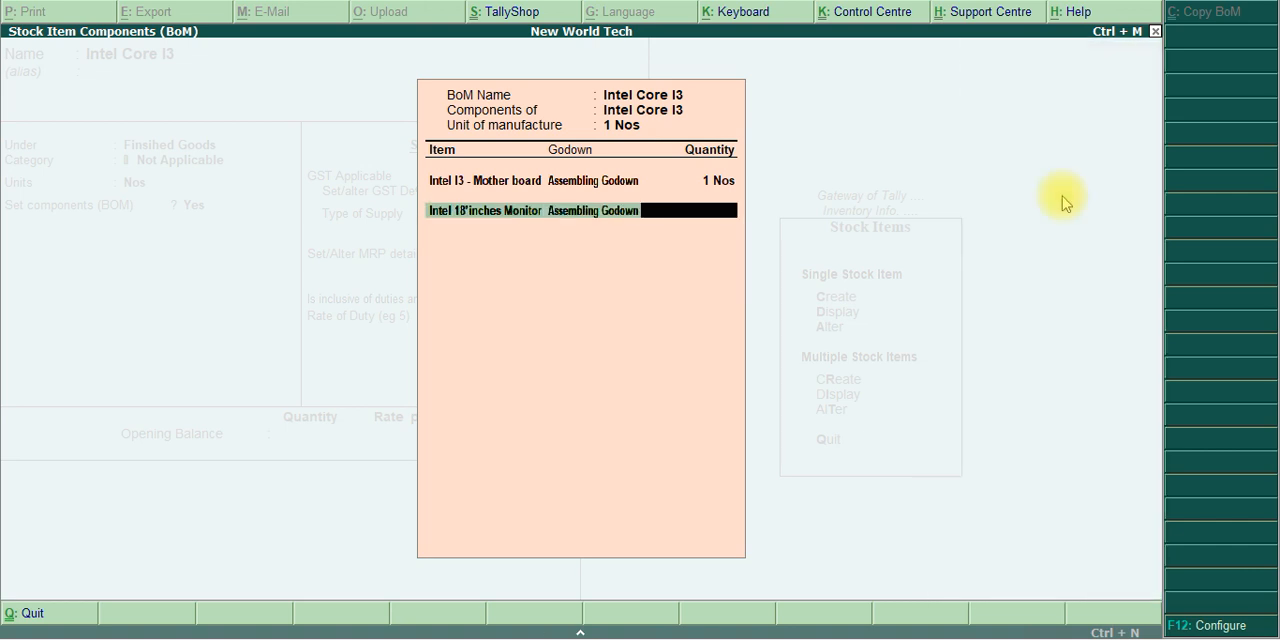
pyautogui.write('1')
pyautogui.press('Return')
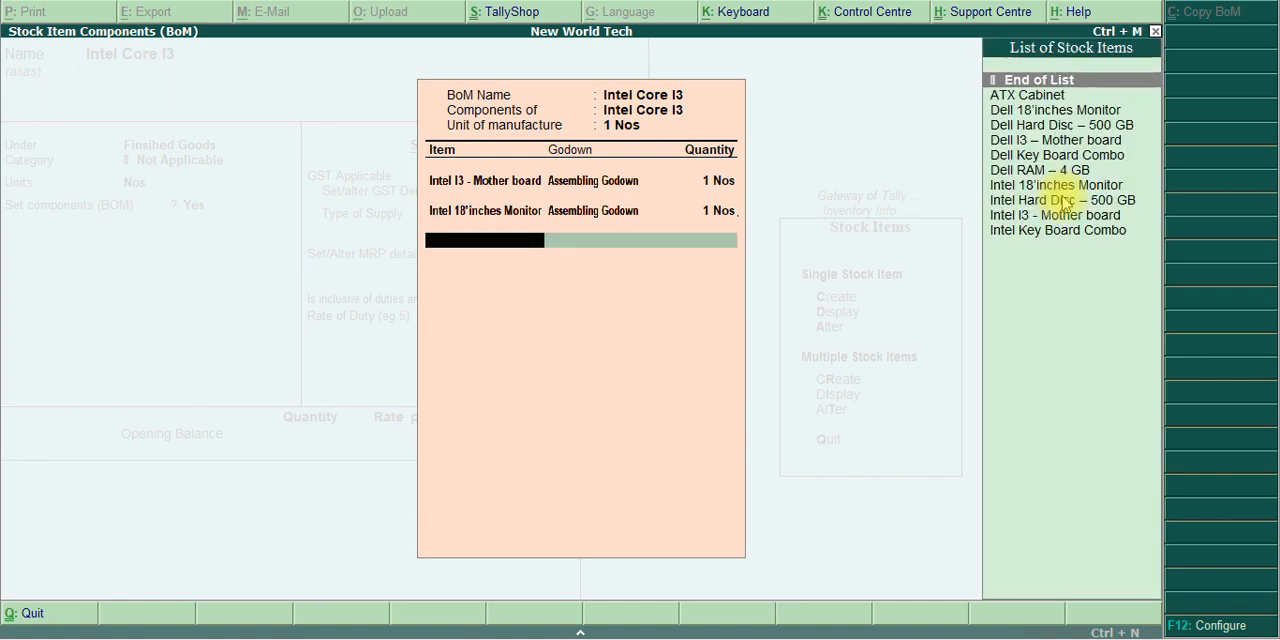
# Consult the exercise PDF for the next component and add ATX Cabinet from Assembling Godown, quantity 1 Nos, to the BOM
pyautogui.hotkey('alt', 'Tab')
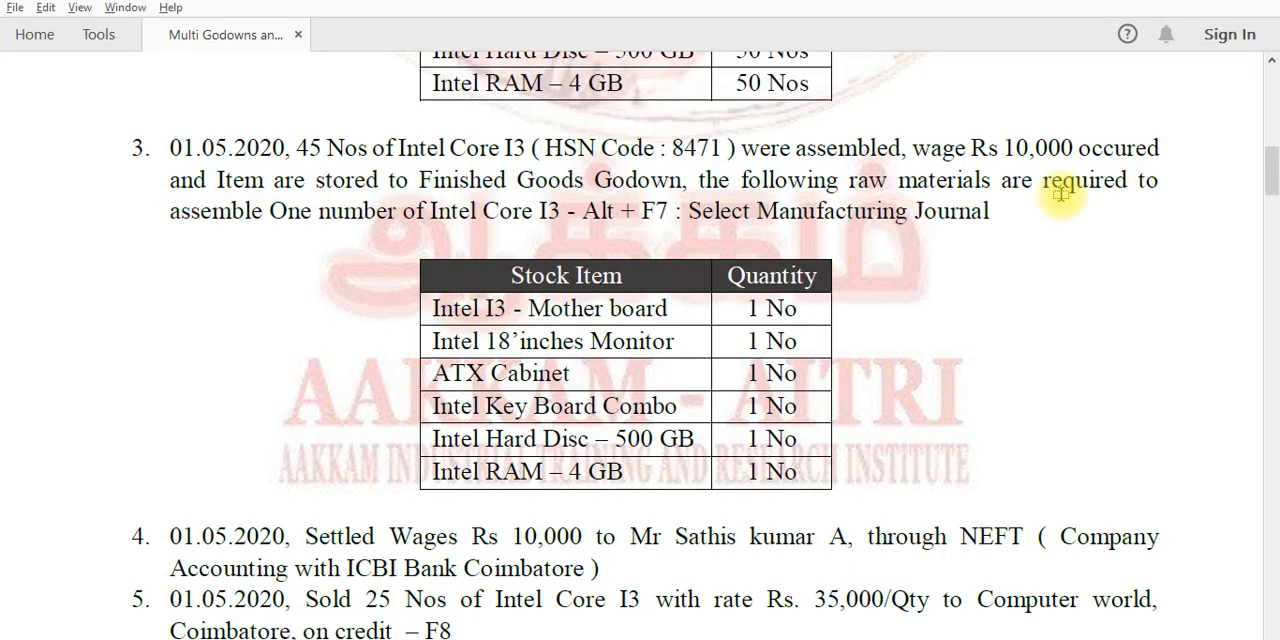
pyautogui.hotkey('alt', 'Tab')
pyautogui.press('Down')
pyautogui.press('Return')
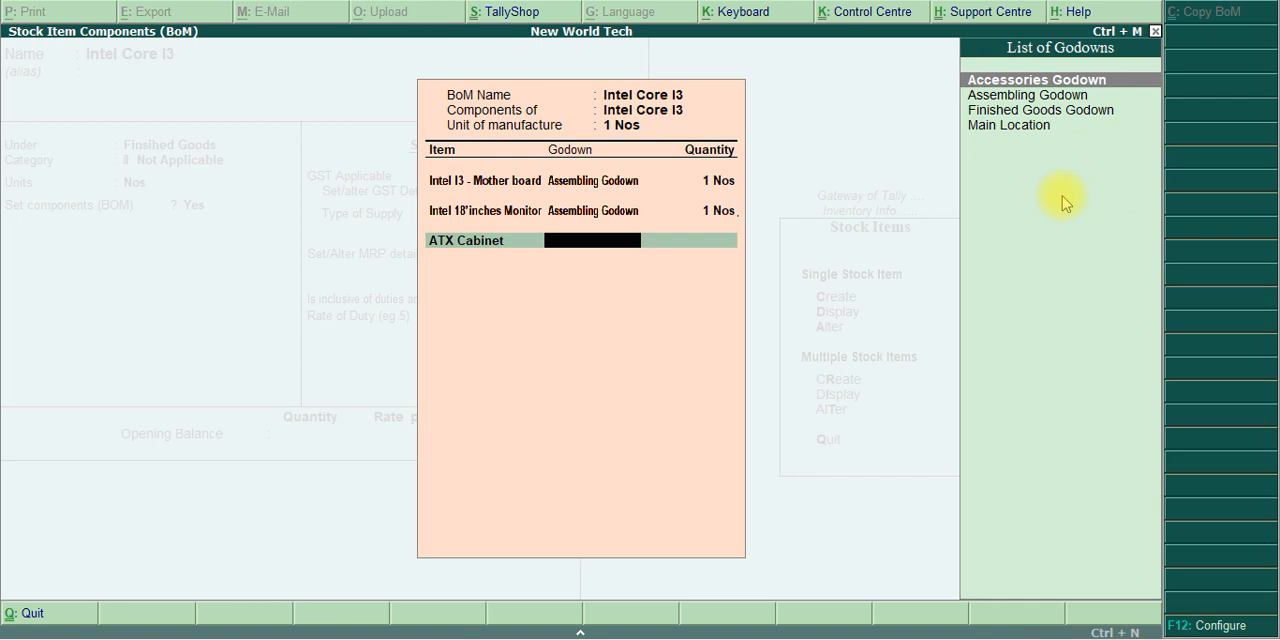
pyautogui.write('Ass')
pyautogui.press('Return')
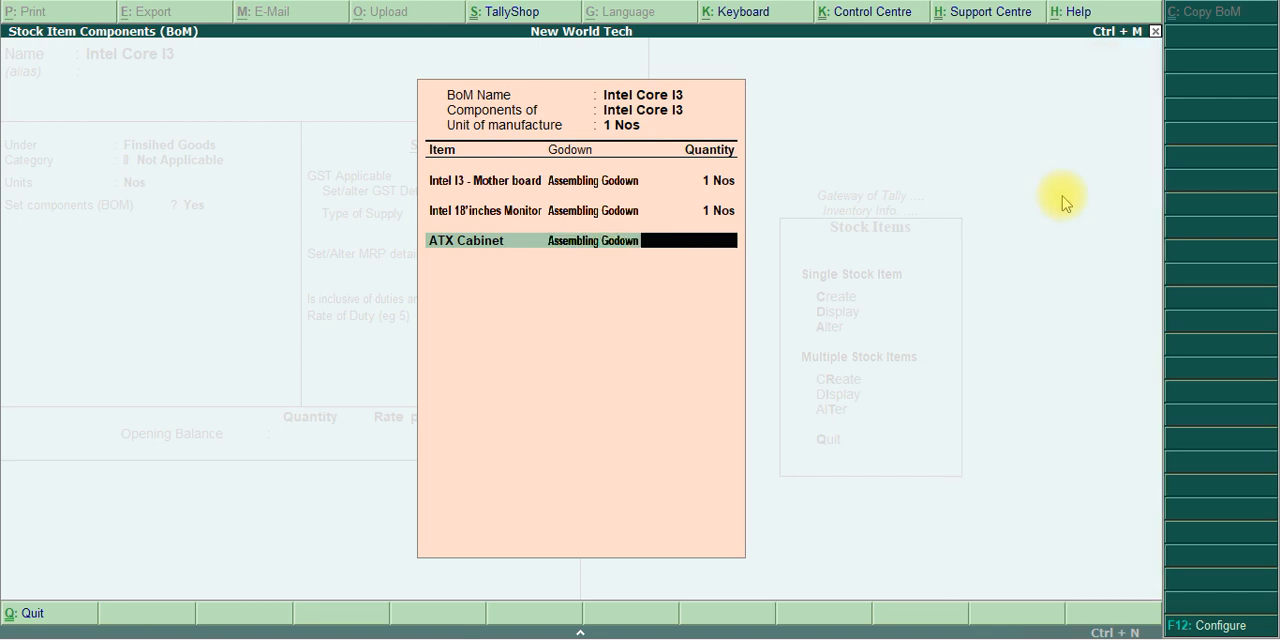
pyautogui.write('1')
pyautogui.press('Return')
# Check the materials table in the exercise PDF and add Intel Key Board Combo from Assembling Godown, quantity 1 Nos, to the BOM
pyautogui.hotkey('alt', 'Tab')
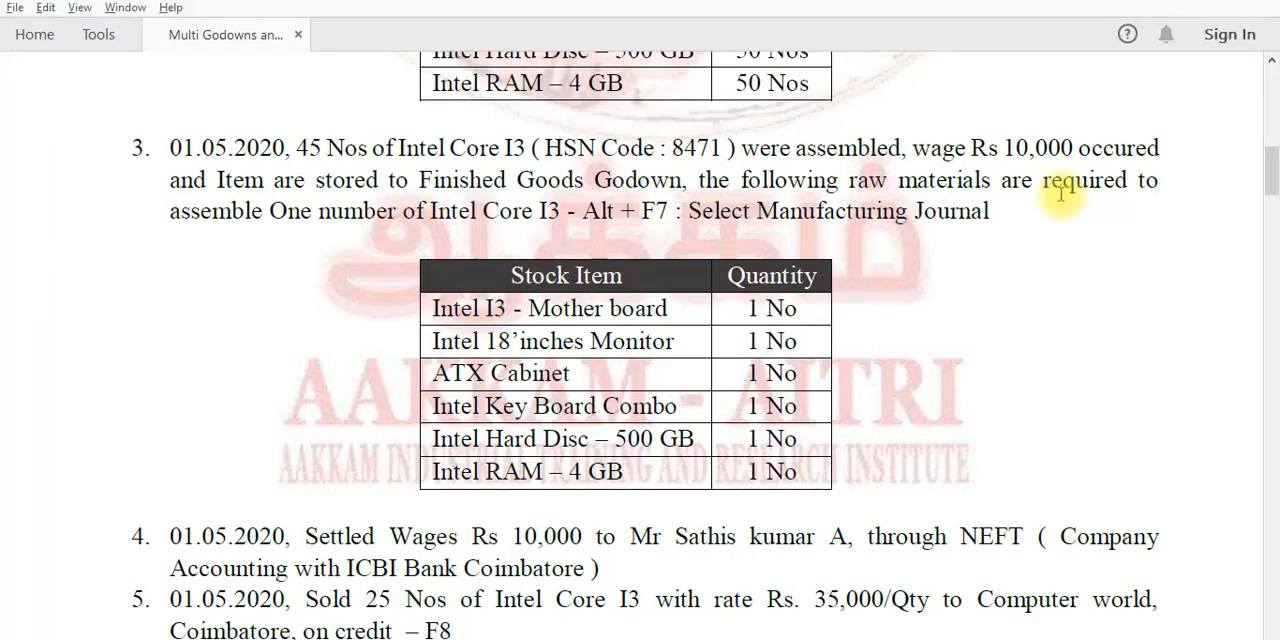
pyautogui.hotkey('alt', 'Tab')
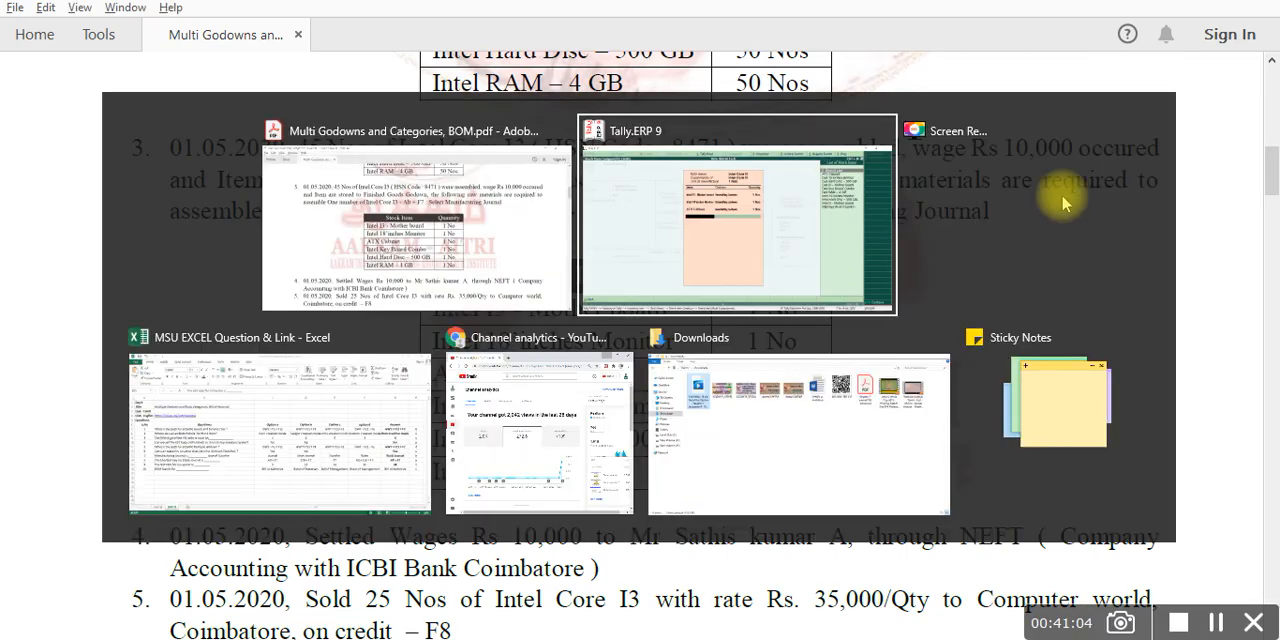
pyautogui.press('Down')
pyautogui.press('Down')
pyautogui.press('Down')
pyautogui.press('Down')
pyautogui.press('Down')
pyautogui.press('Down')
pyautogui.press('Down')
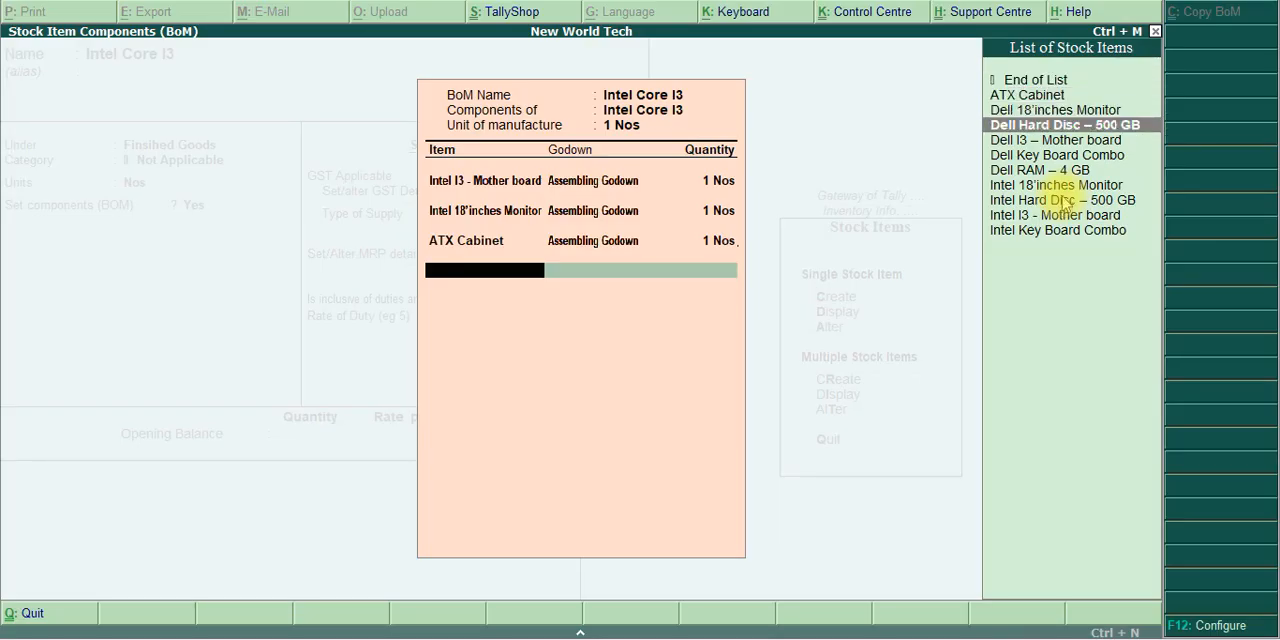
pyautogui.press('Down')
pyautogui.press('Down')
pyautogui.press('Down')
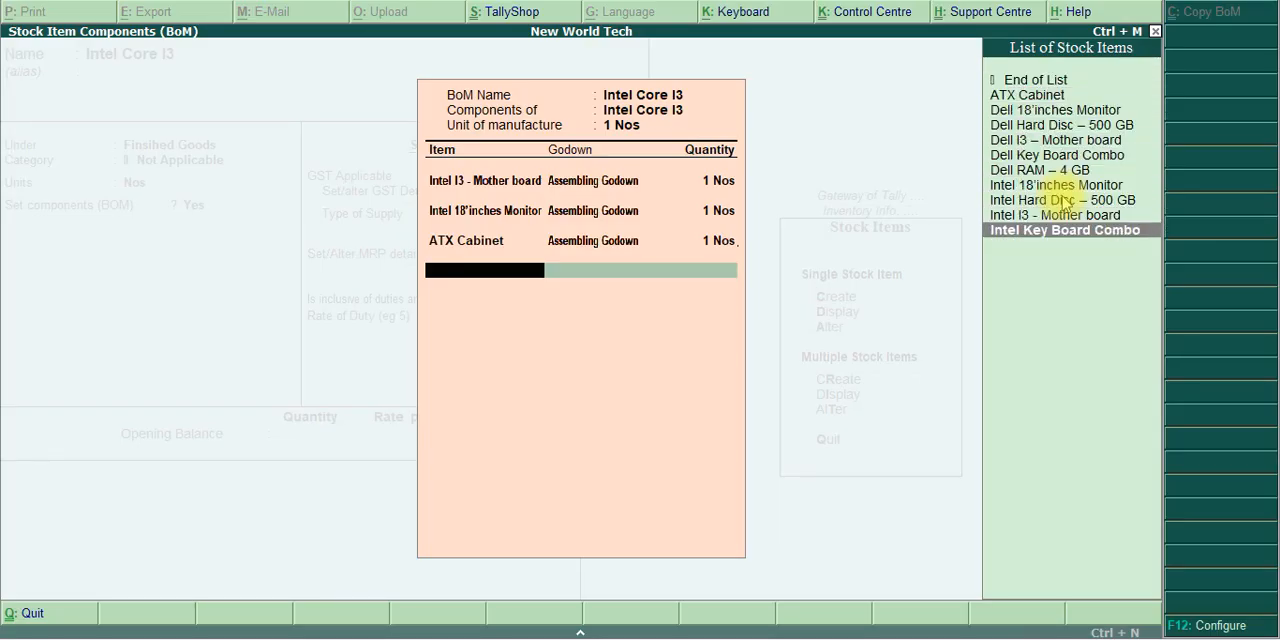
pyautogui.press('Return')
pyautogui.write('Ass')
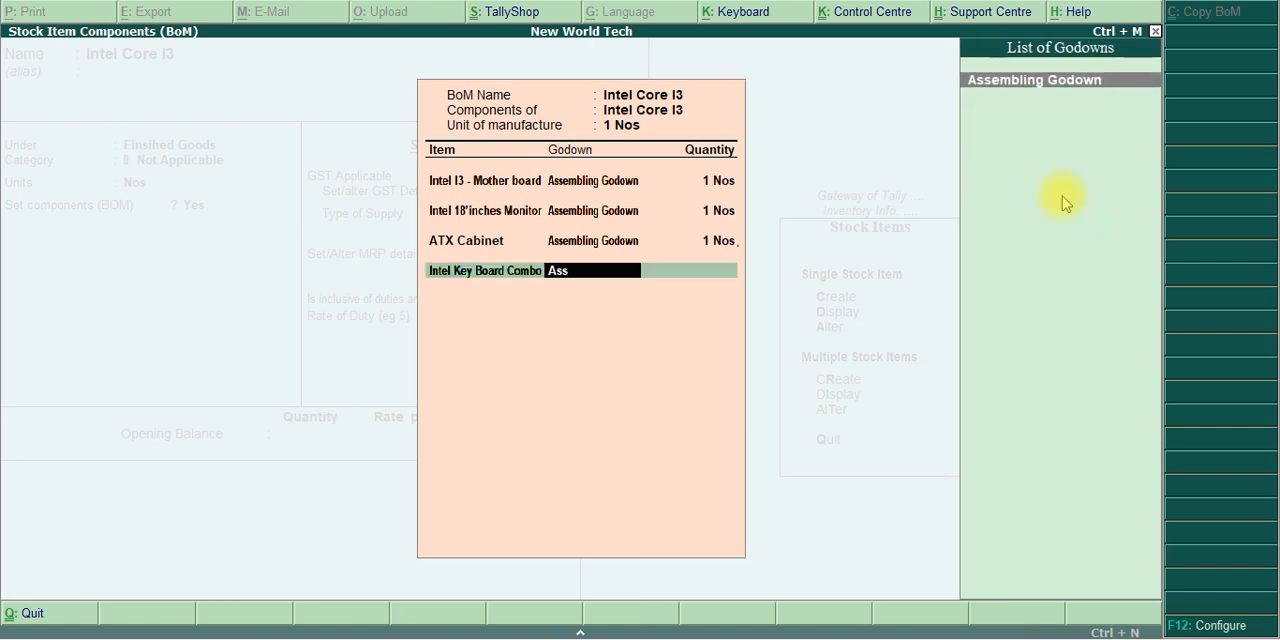
pyautogui.press('Return')
pyautogui.write('1')
pyautogui.press('Return')
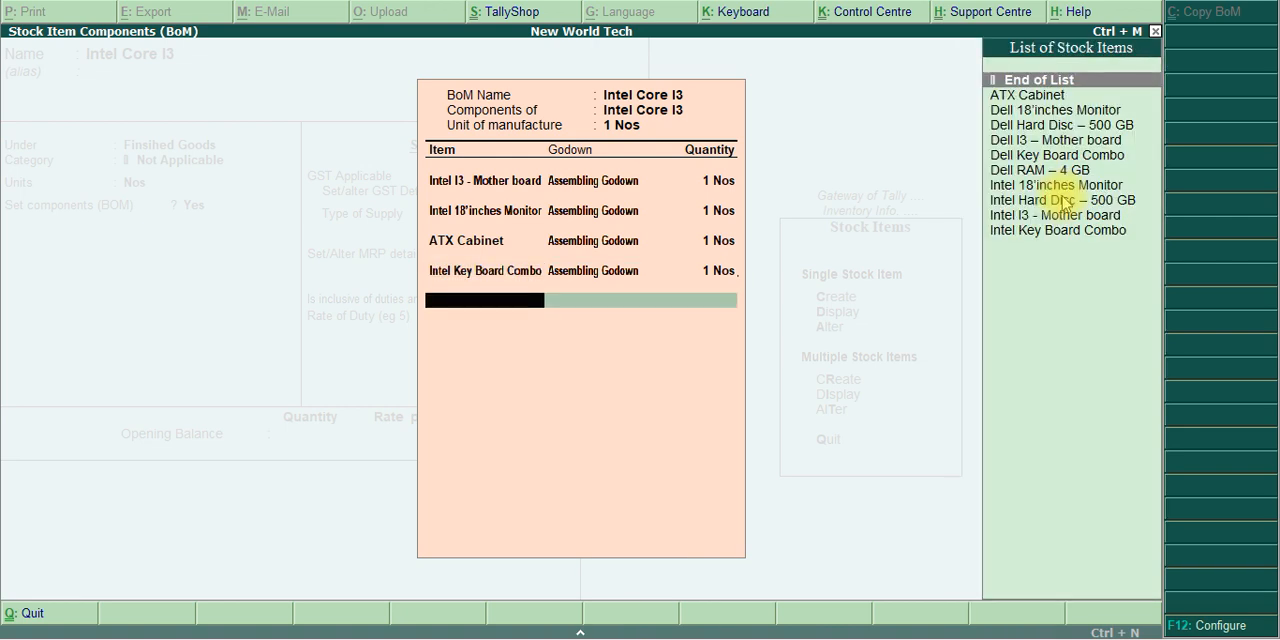
# Verify the next component in the exercise PDF and add Intel Hard Disc – 500 GB from Assembling Godown, quantity 1 Nos, to the BOM
pyautogui.press('Down')
pyautogui.press('Down')
pyautogui.press('Down')
pyautogui.press('Down')
pyautogui.press('Down')
pyautogui.press('Down')
pyautogui.press('Down')
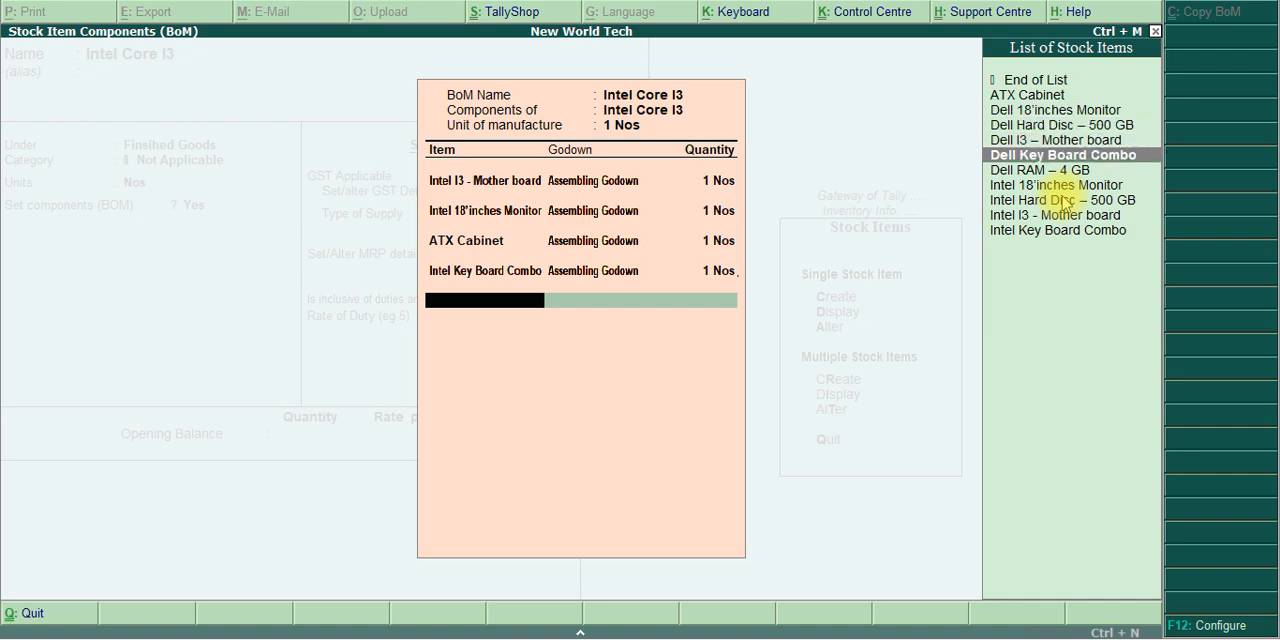
pyautogui.press('Down')
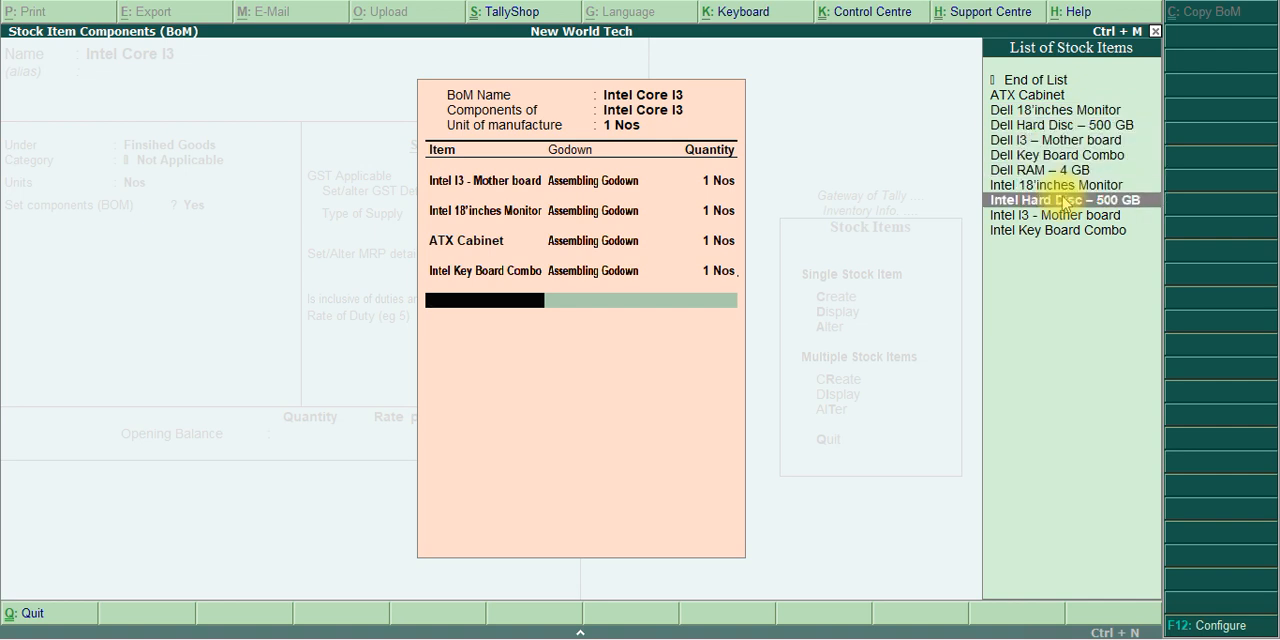
pyautogui.hotkey('alt', 'Tab')
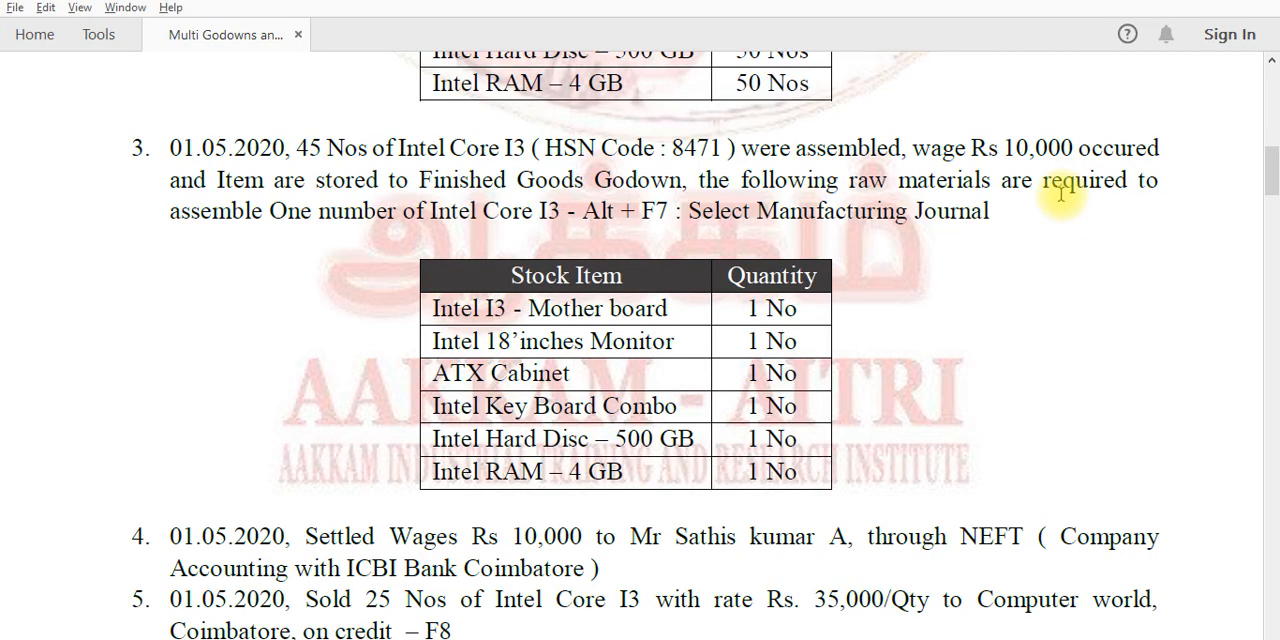
pyautogui.hotkey('alt', 'Tab')
pyautogui.press('Return')
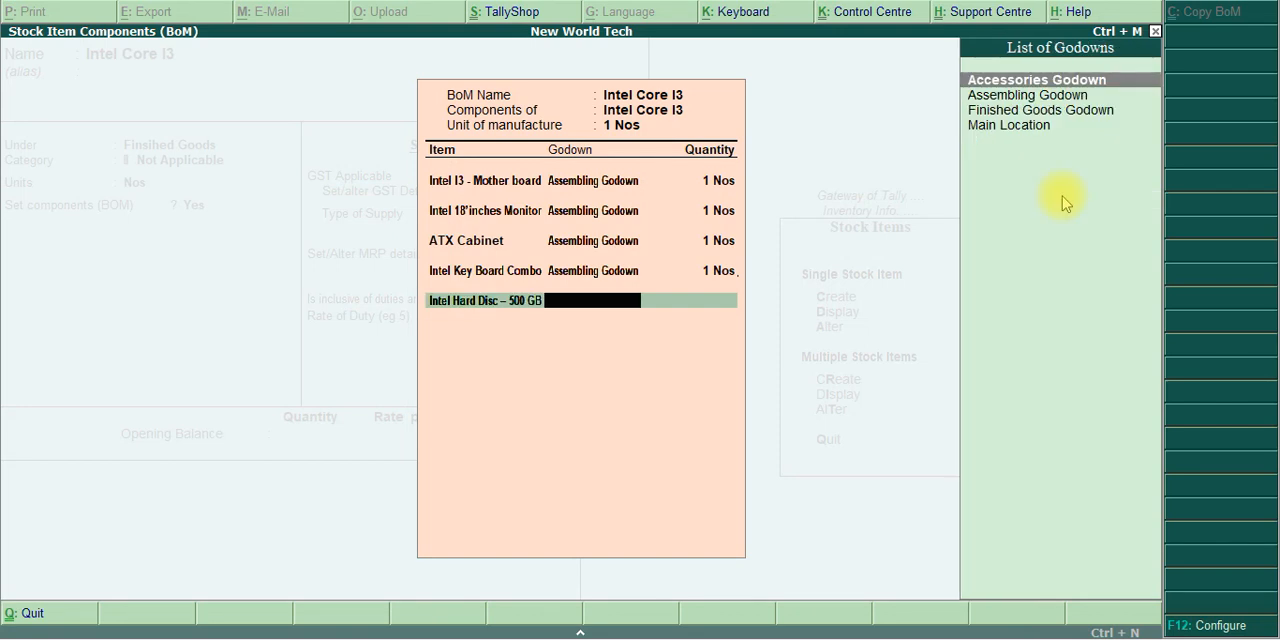
pyautogui.write('Ass')
pyautogui.press('Return')
pyautogui.write('1')
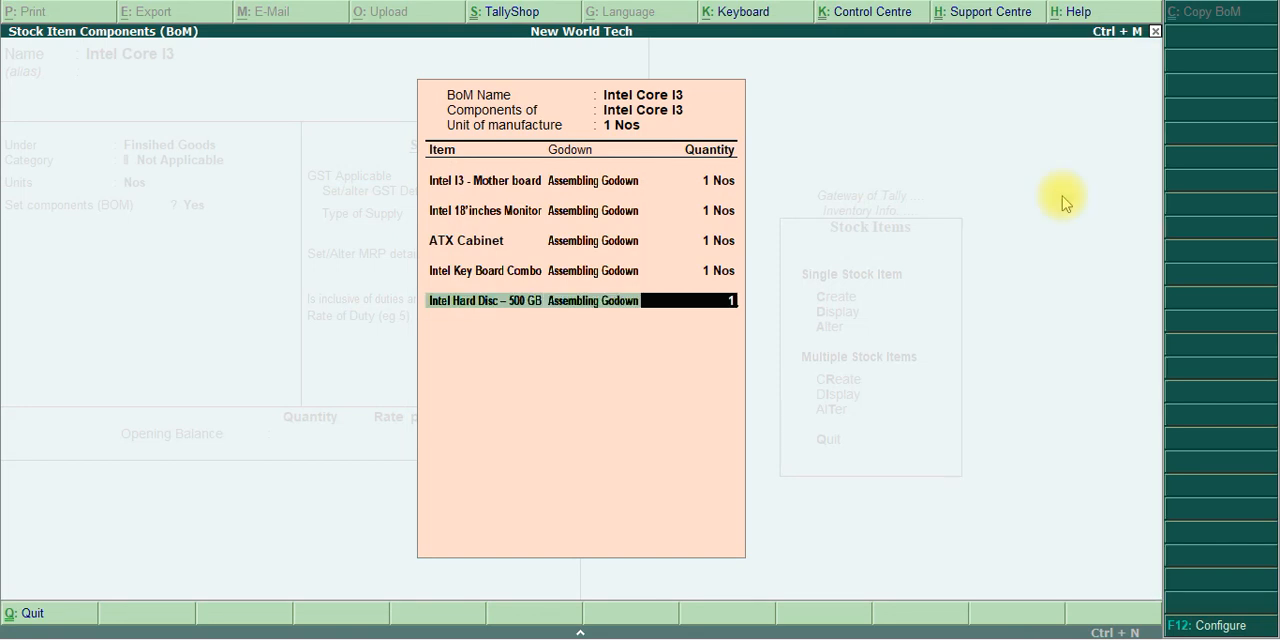
pyautogui.press('Return')
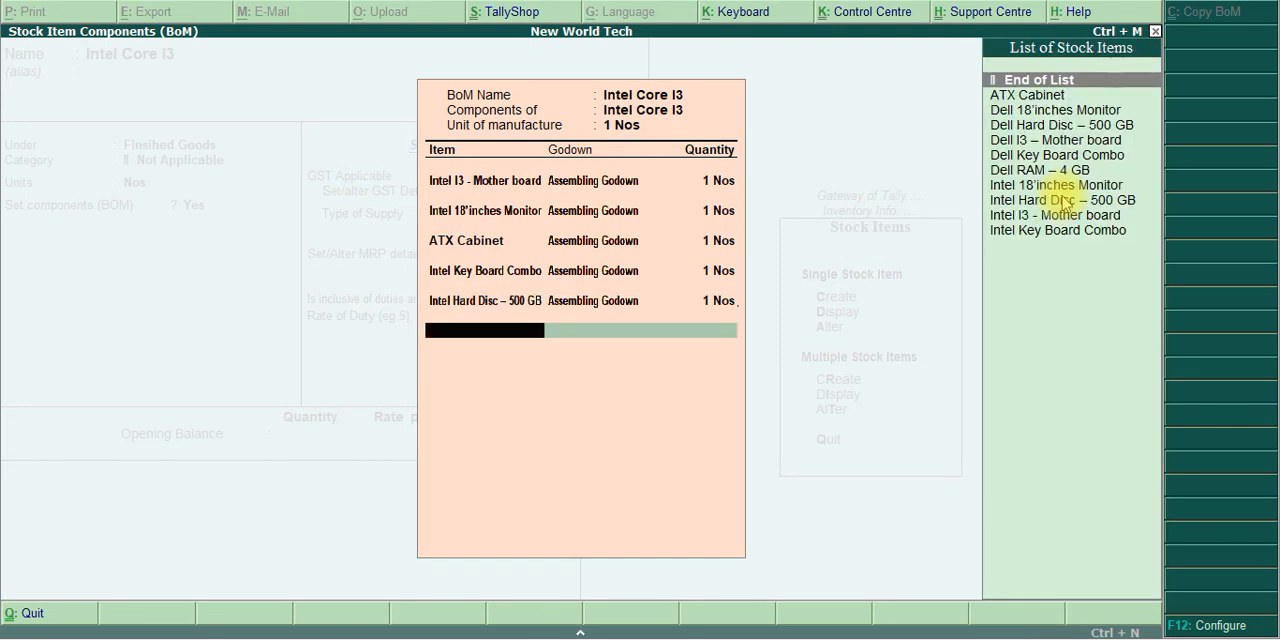
# Look through the list of stock items for the Intel RAM – 4 GB component
pyautogui.press('Down')
pyautogui.press('Down')
pyautogui.press('Down')
pyautogui.press('Down')
pyautogui.press('Down')
pyautogui.press('Down')
pyautogui.press('Down')
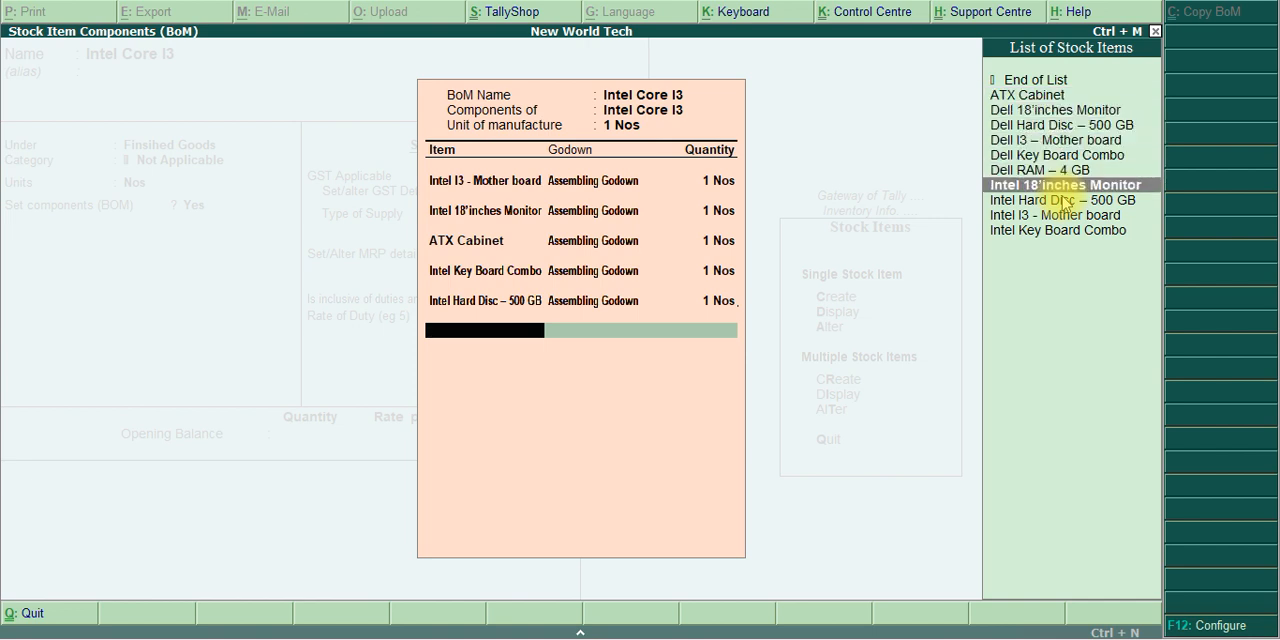
pyautogui.press('Down')
pyautogui.press('Up')
pyautogui.press('Up')
pyautogui.press('Up')
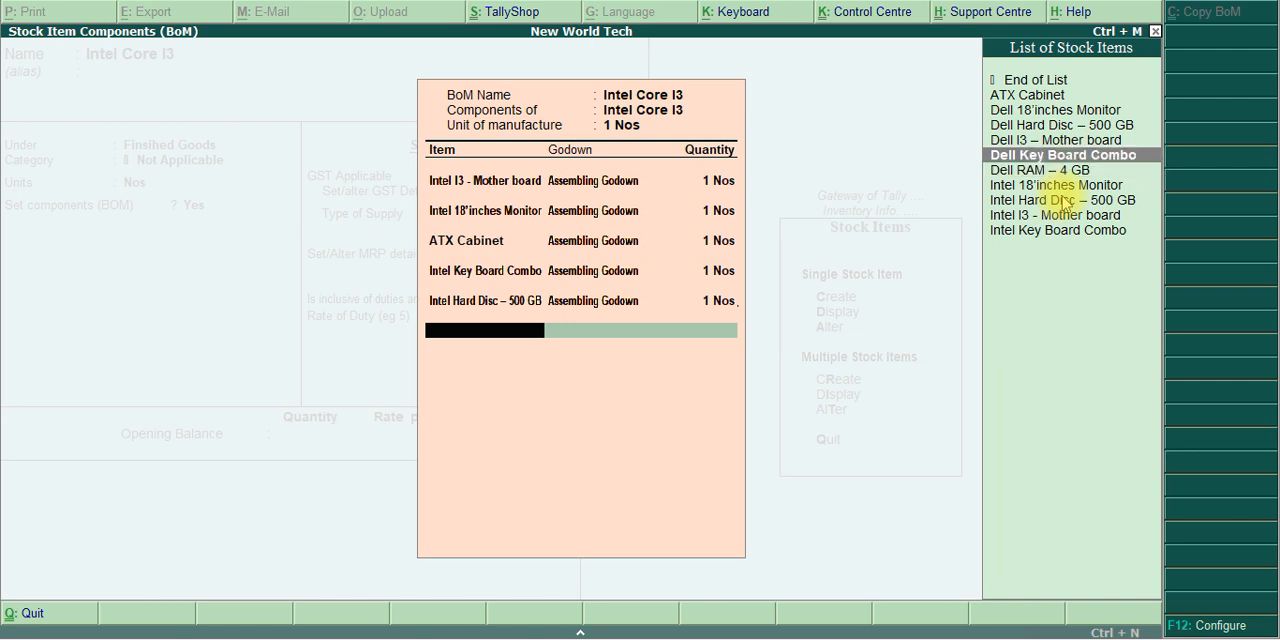
pyautogui.press('Down')
pyautogui.press('Down')
pyautogui.press('Down')
pyautogui.press('Up')
pyautogui.press('Up')
pyautogui.press('Up')
pyautogui.press('Up')
pyautogui.press('Up')
pyautogui.press('Up')
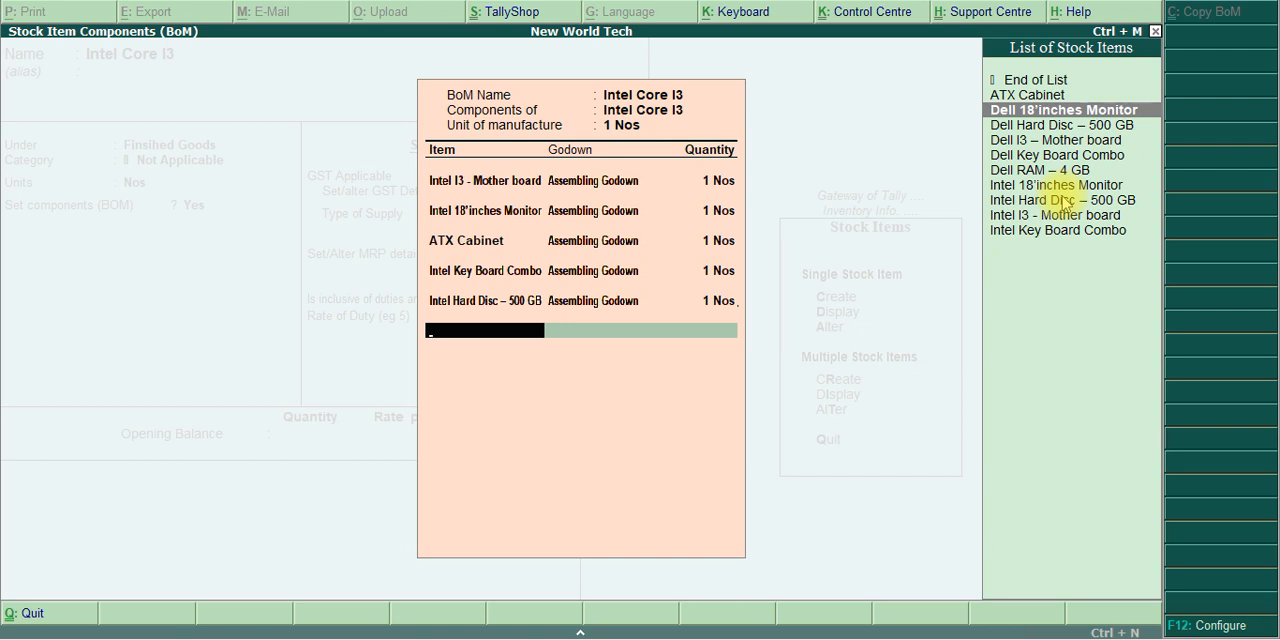
pyautogui.press('Down')
pyautogui.press('Down')
pyautogui.press('Down')
pyautogui.press('Down')
pyautogui.press('Down')
pyautogui.press('Down')
pyautogui.press('Down')
pyautogui.press('Down')
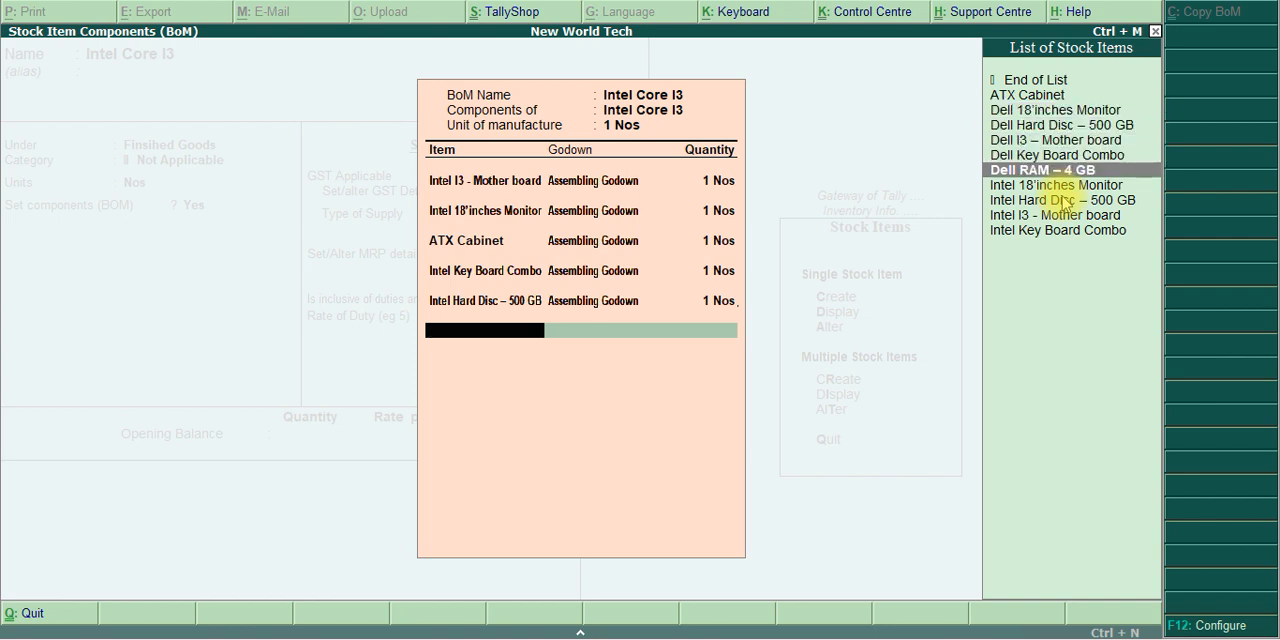
pyautogui.press('Up')
pyautogui.press('Up')
pyautogui.press('Up')
pyautogui.press('Up')
pyautogui.press('Up')
pyautogui.press('Up')
pyautogui.press('Up')
pyautogui.press('Up')
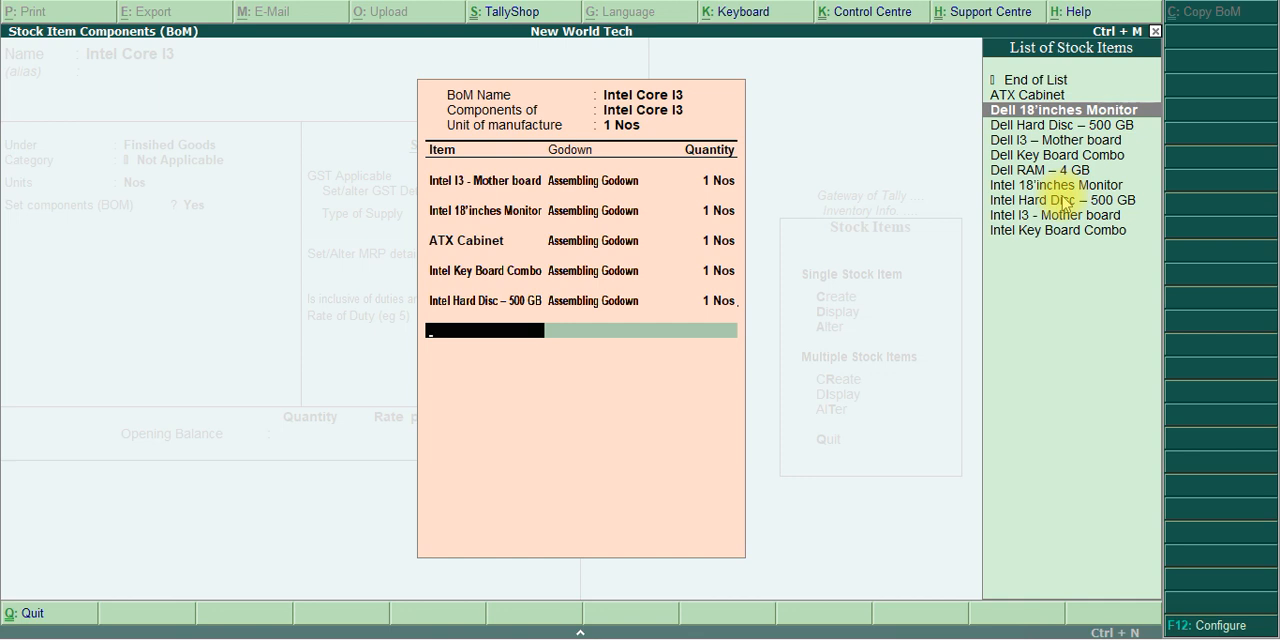
pyautogui.press('Down')
pyautogui.press('Down')
pyautogui.press('Down')
pyautogui.press('Down')
pyautogui.press('Down')
pyautogui.press('Down')
pyautogui.press('Down')
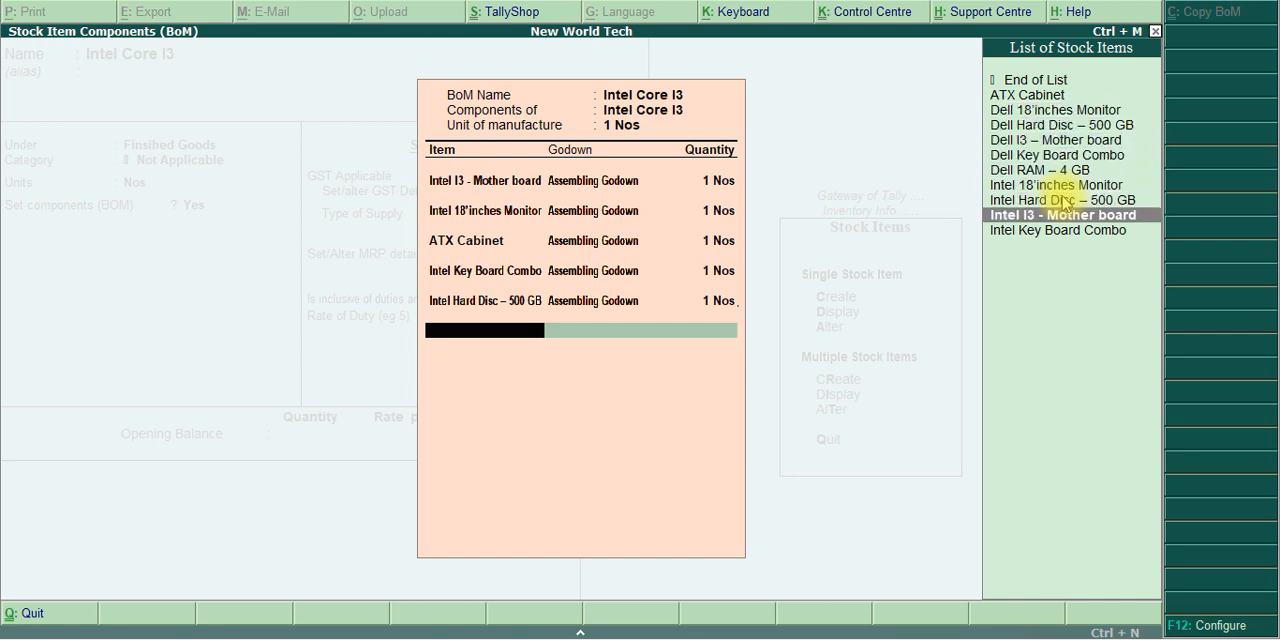
pyautogui.press('Down')
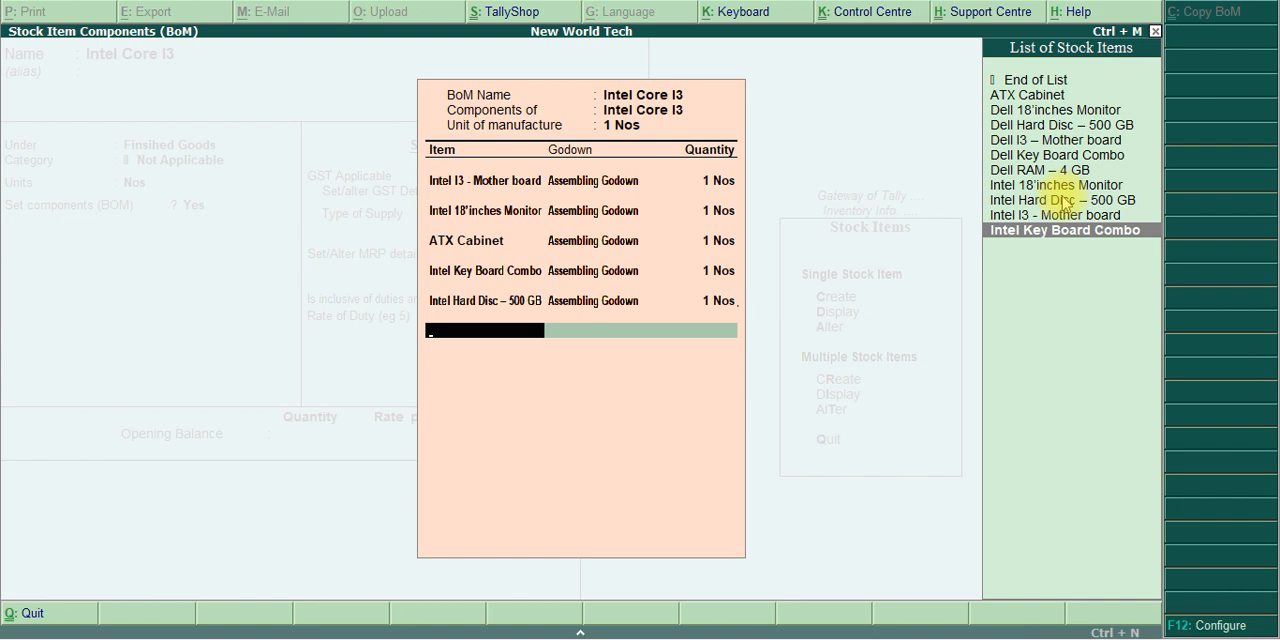
# Start creating a new stock item from within the BOM component list and name it Intel 4 GB RAM, without an alias
pyautogui.hotkey('alt', 'c')
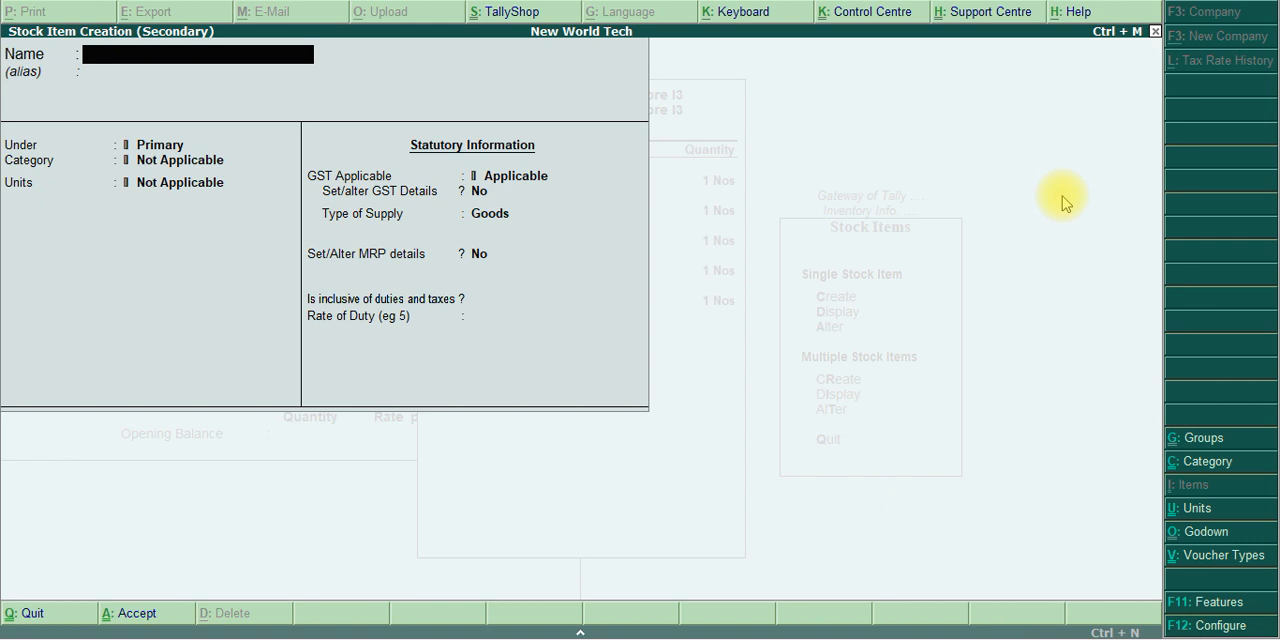
pyautogui.write('Intel 4 GB Ram')
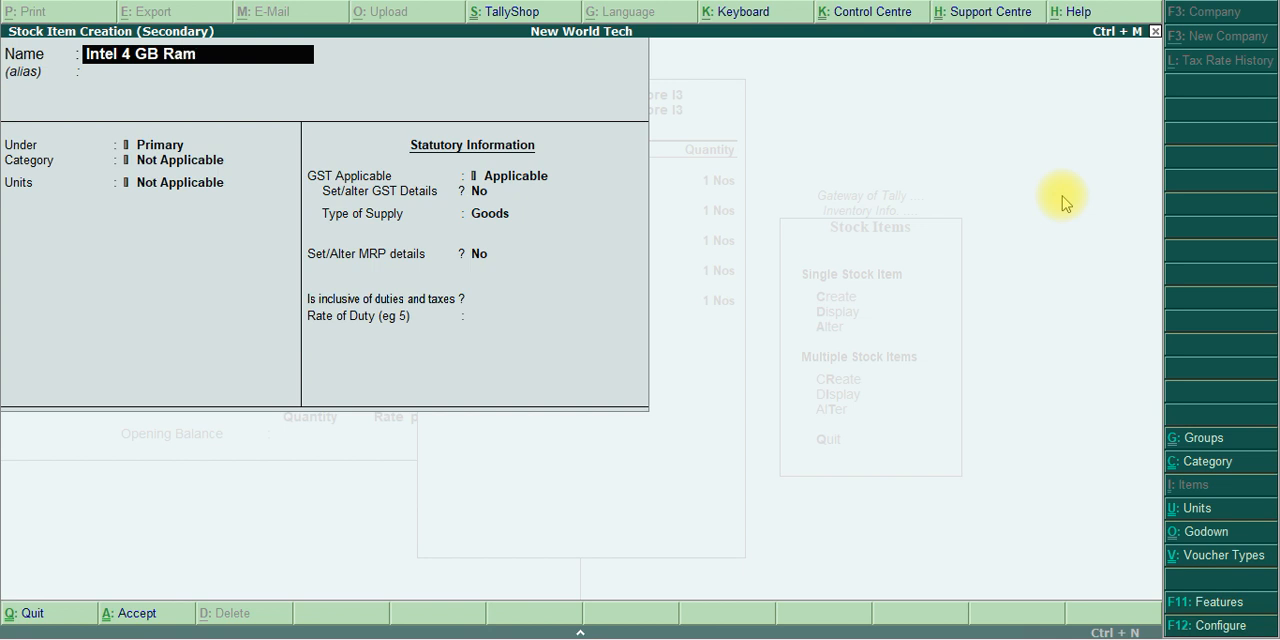
pyautogui.press('BackSpace')
pyautogui.press('BackSpace')
pyautogui.write('AM')
pyautogui.press('Return')
pyautogui.press('Return')
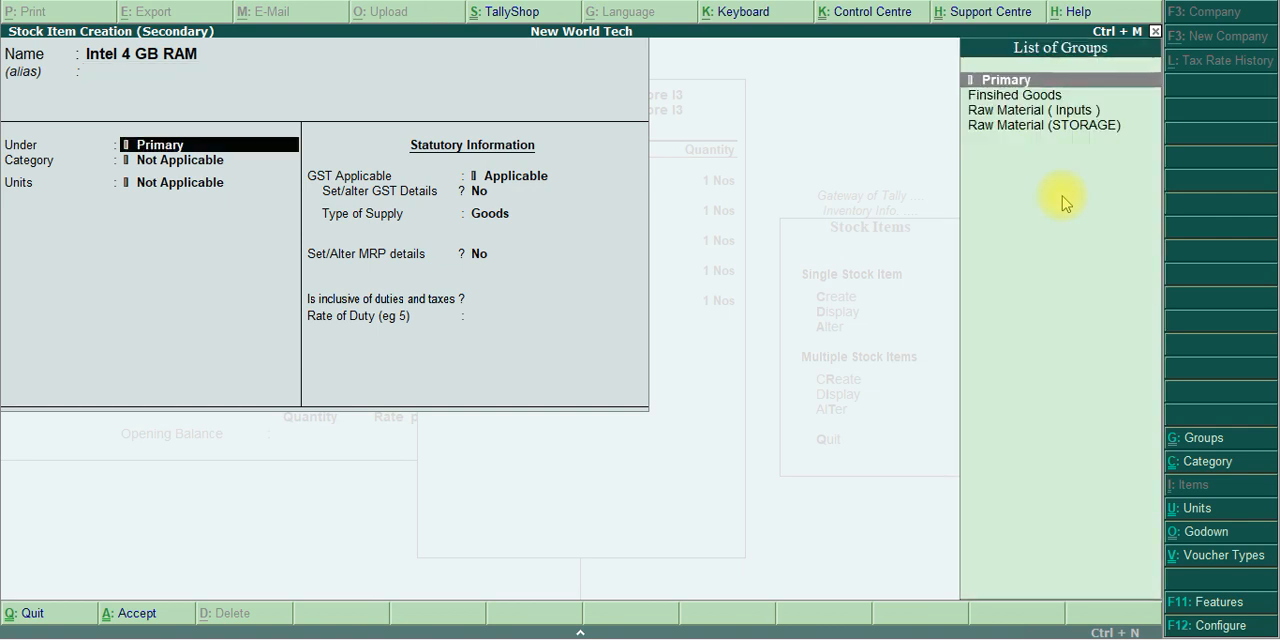
# Assign Intel 4 GB RAM to Raw Material (STORAGE), category Intel, with units Nos and Set components (BOM) kept at No
pyautogui.press('Down')
pyautogui.press('Down')
pyautogui.press('Down')
pyautogui.press('Return')
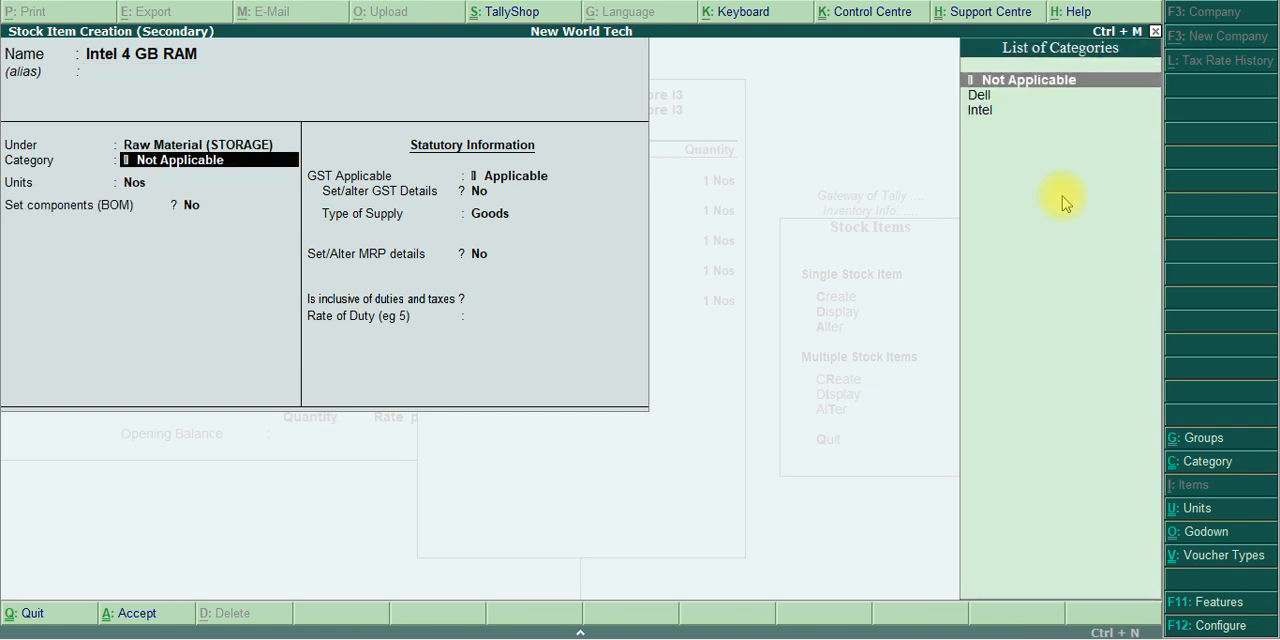
pyautogui.press('Down')
pyautogui.press('Down')
pyautogui.press('Return')
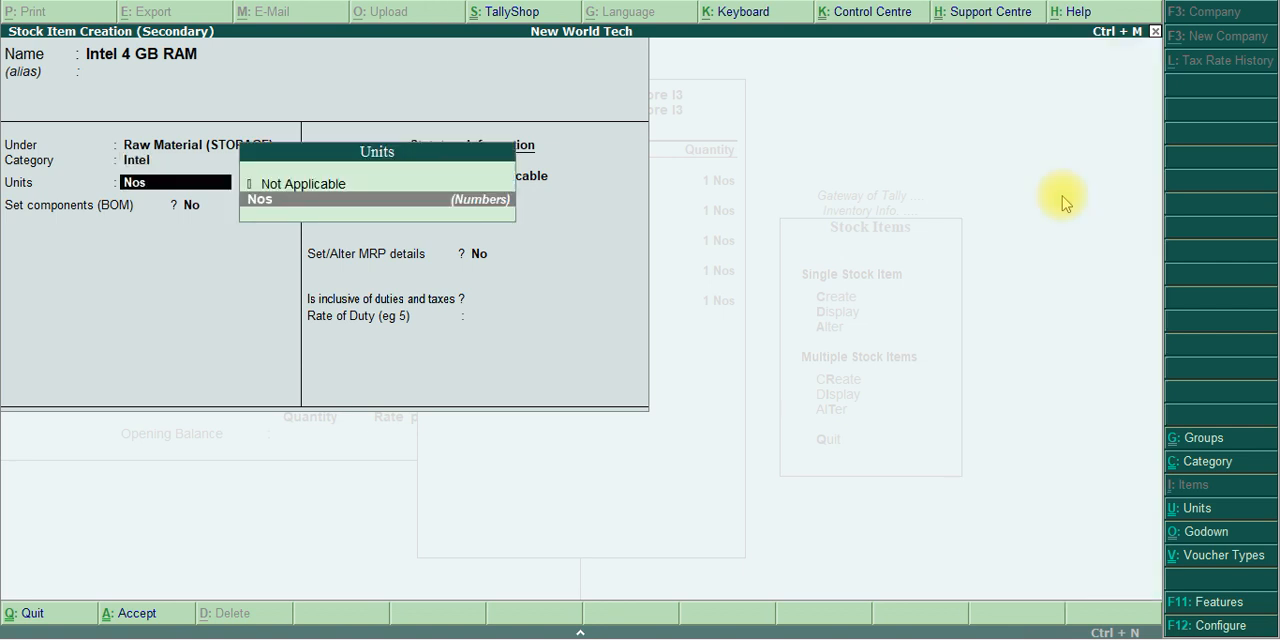
pyautogui.press('Return')
# Keep Intel 4 GB RAM's type of supply as Goods without MRP or duty details and save the item
pyautogui.press('Return')
pyautogui.press('Return')
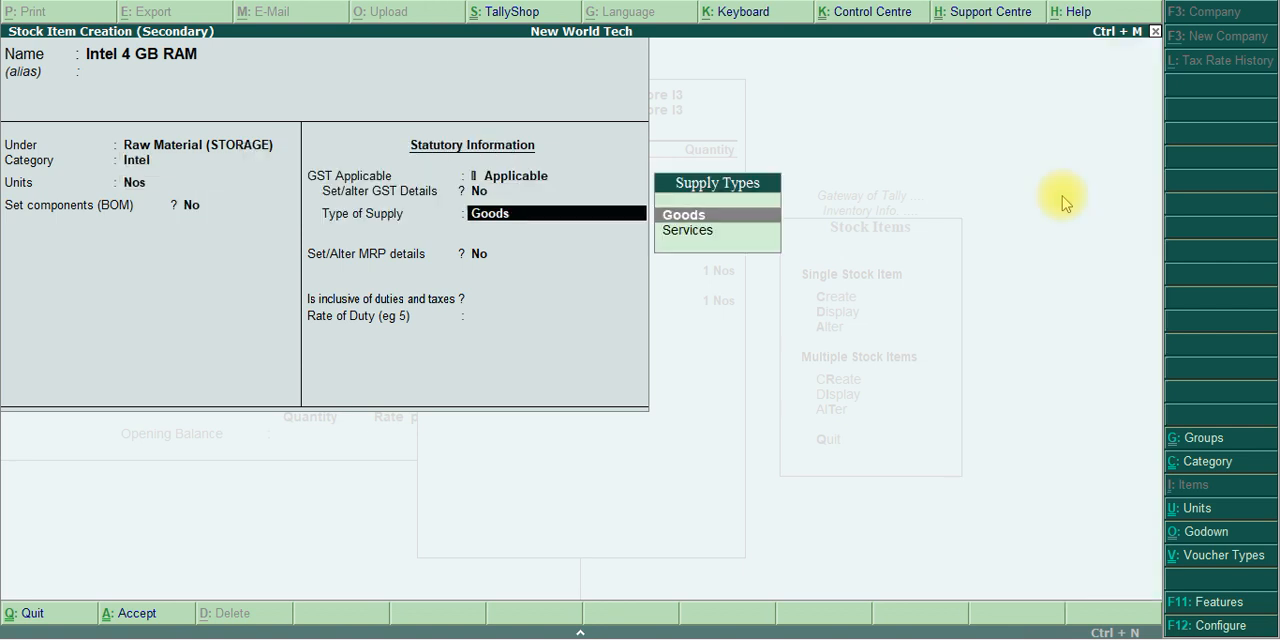
pyautogui.press('Return')
pyautogui.press('Return')
pyautogui.press('Return')
pyautogui.press('Return')
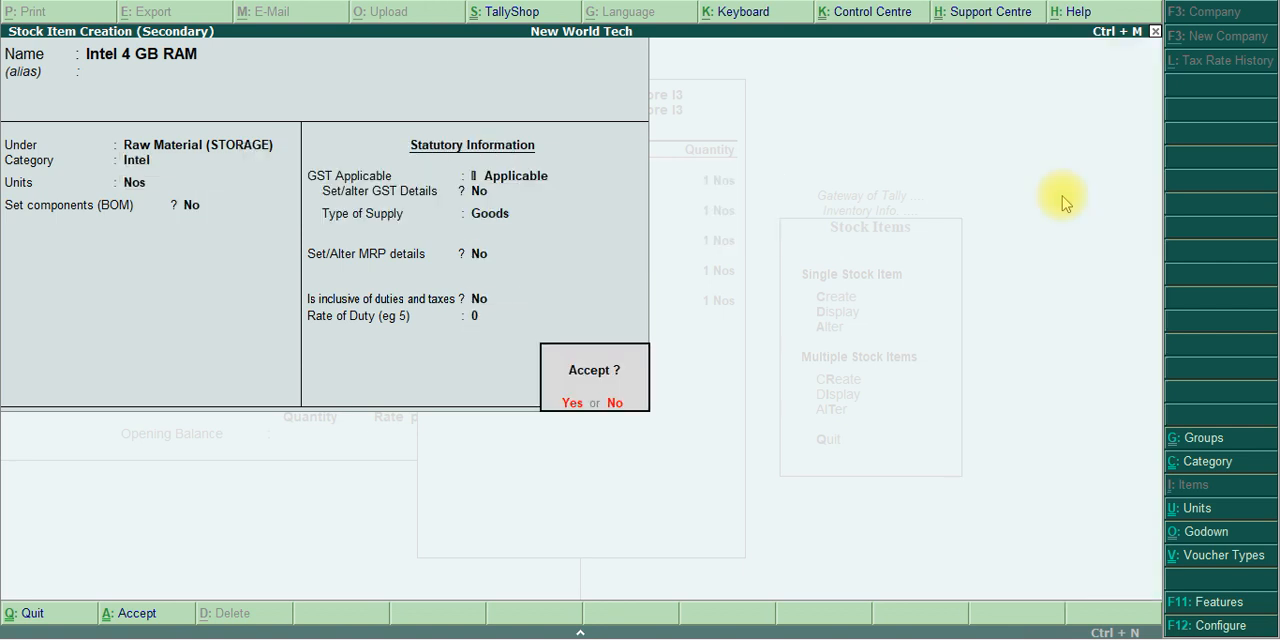
# Add Intel 4 GB RAM to the Intel Core I3 BOM from Assembling Godown with quantity 1 Nos
pyautogui.press('Return')
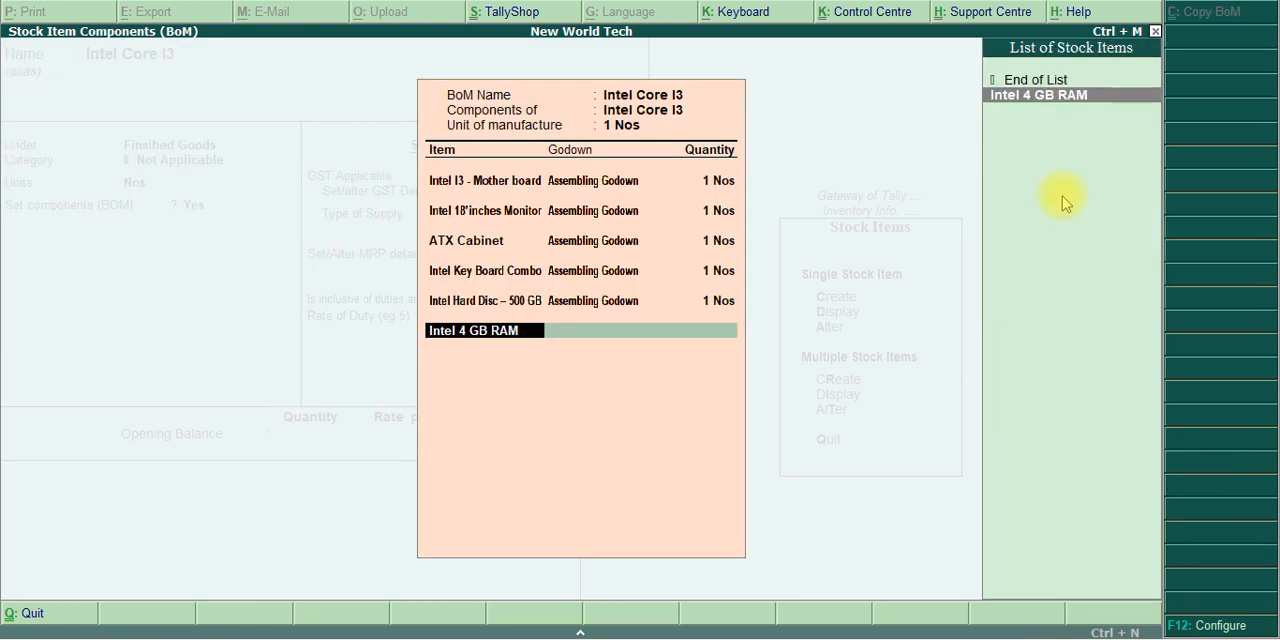
pyautogui.press('Return')
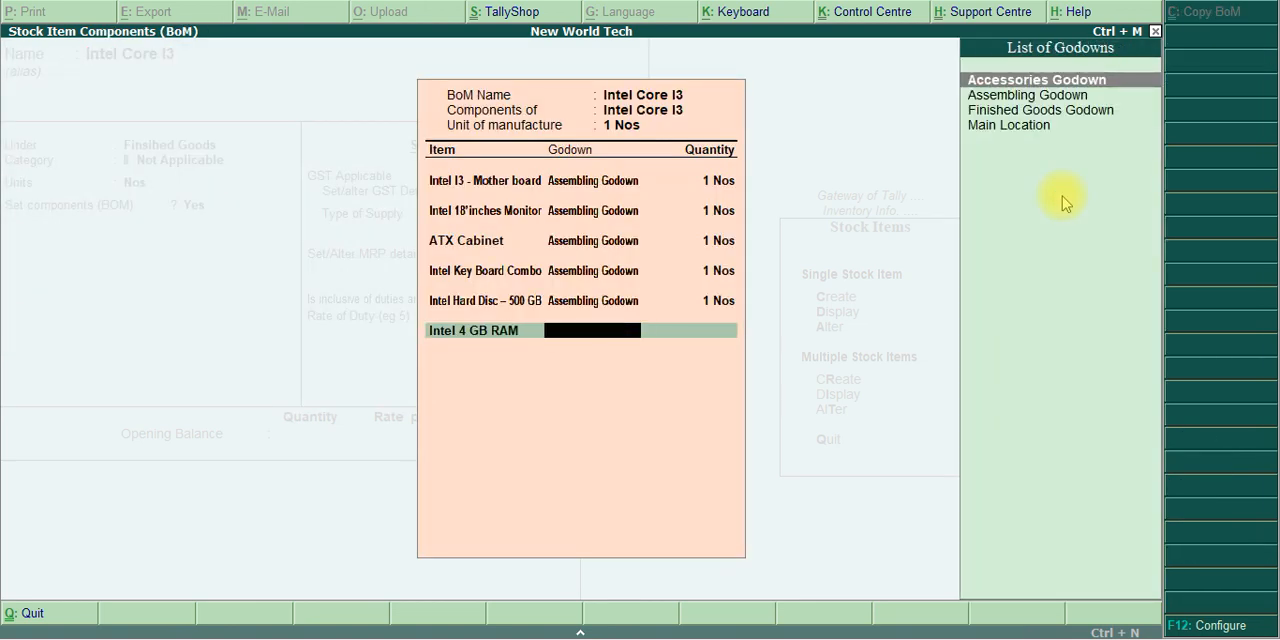
pyautogui.write('Ass')
pyautogui.press('Return')
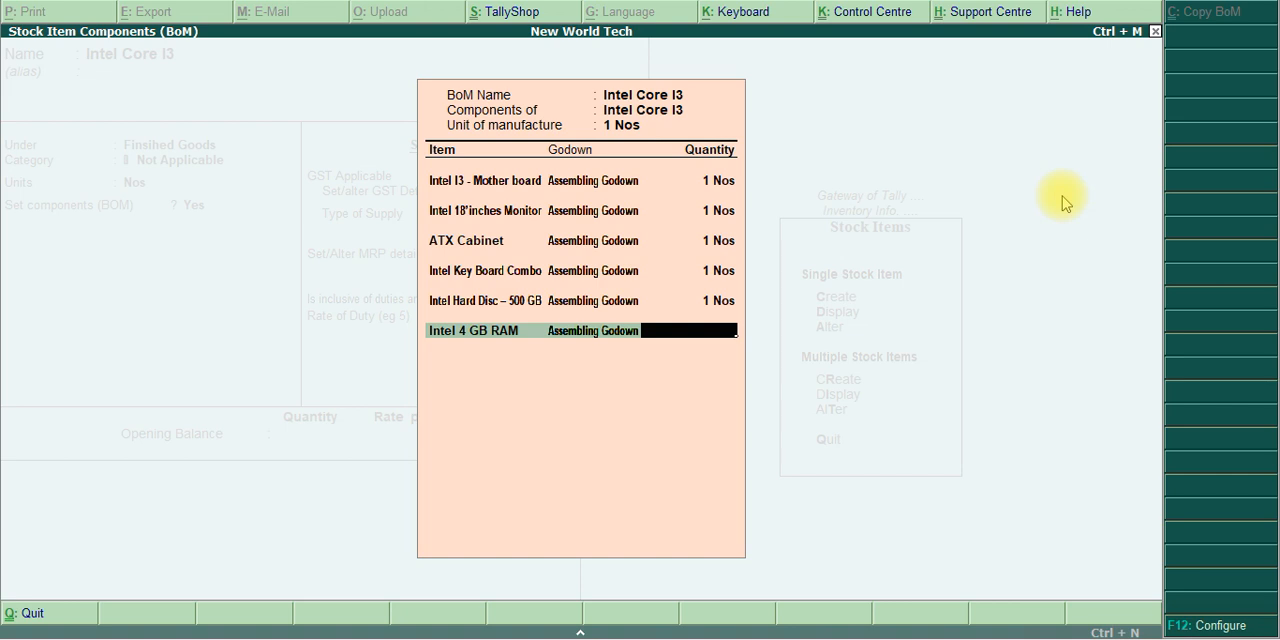
pyautogui.write('1')
pyautogui.press('Return')
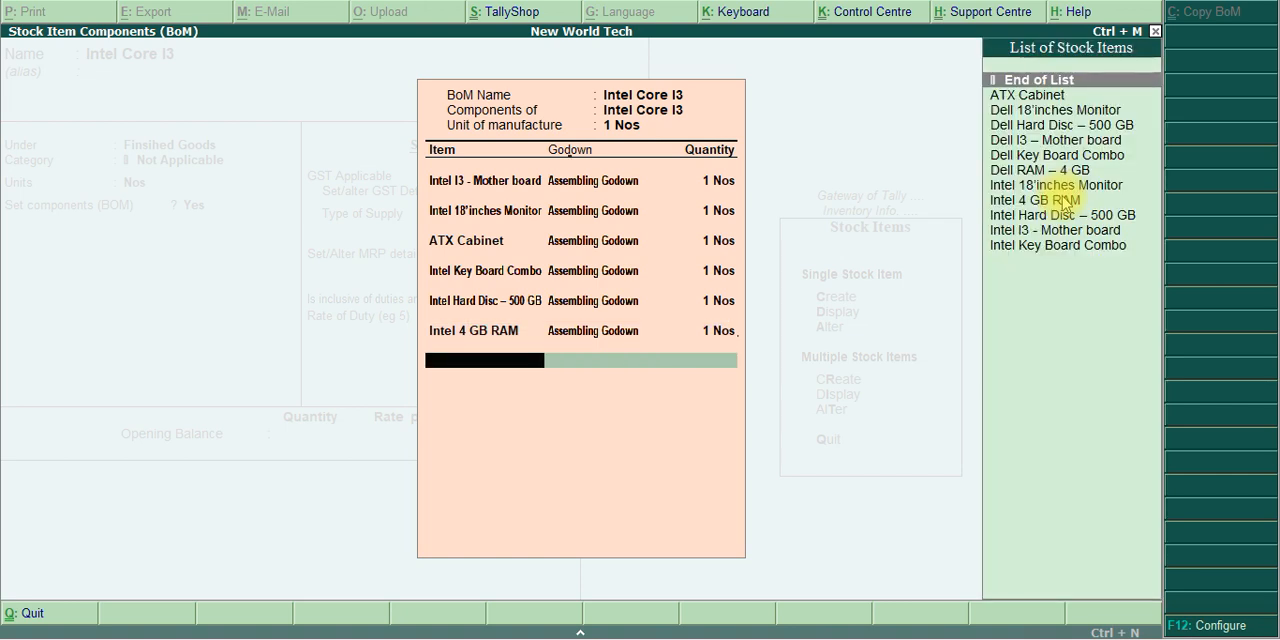
# Finish the BOM and save Intel Core I3 with supply type Goods, no MRP details and no opening balance
pyautogui.press('Return')
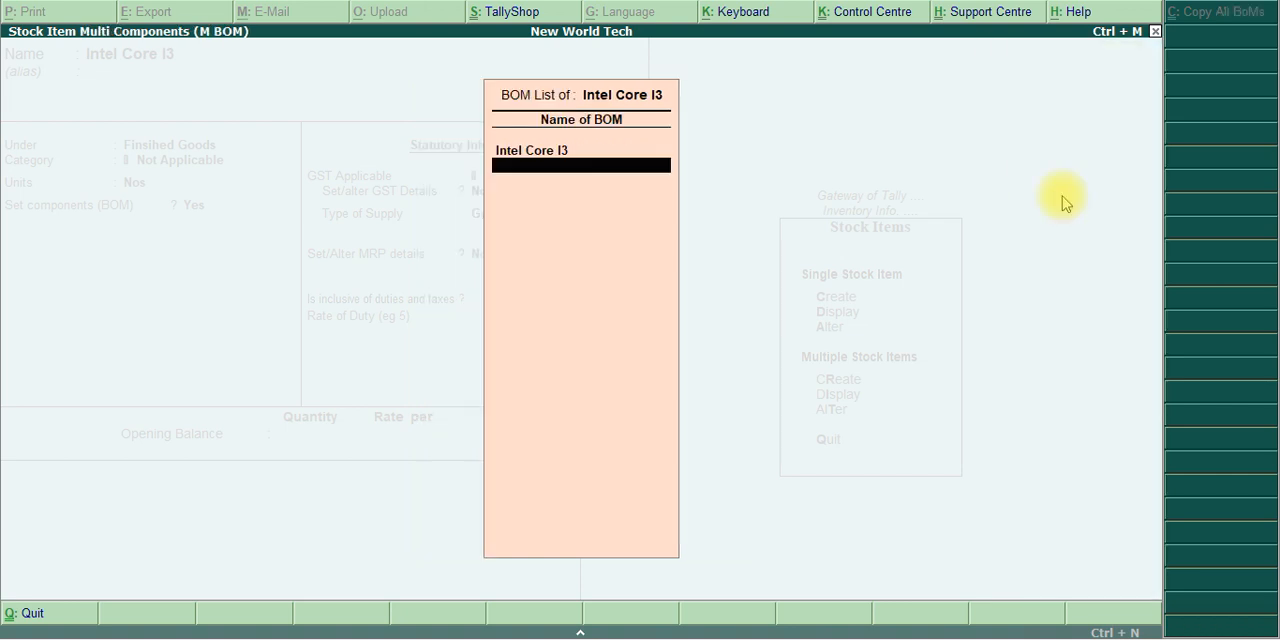
pyautogui.press('Return')
pyautogui.press('Return')
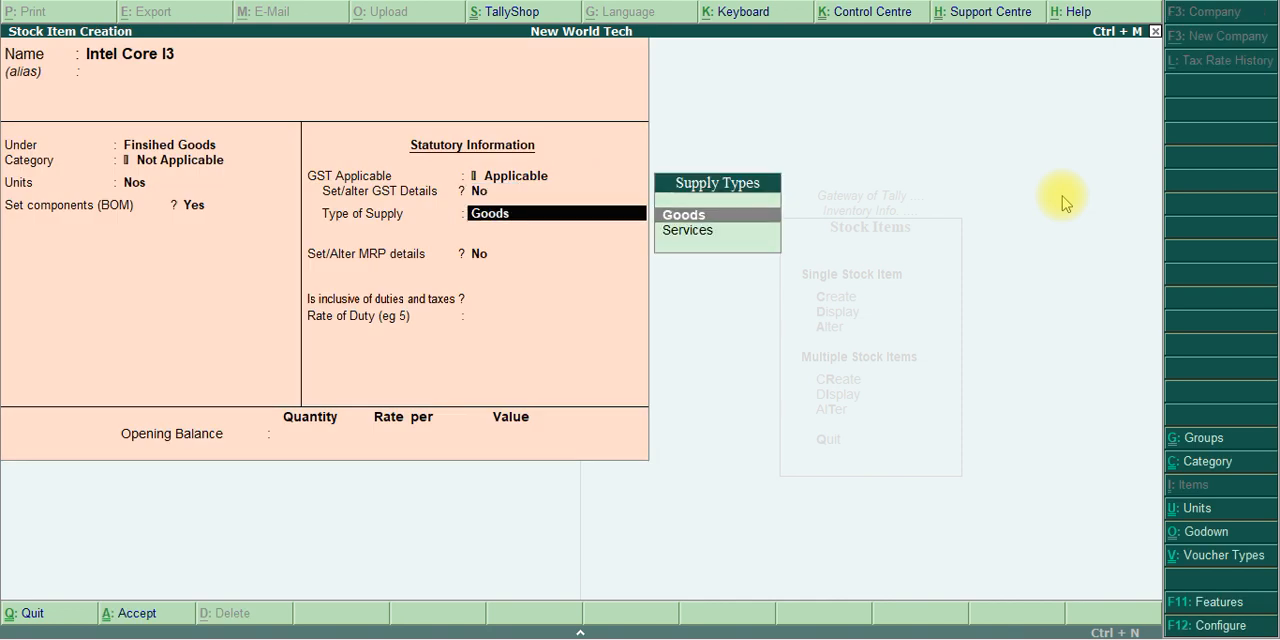
pyautogui.press('Return')
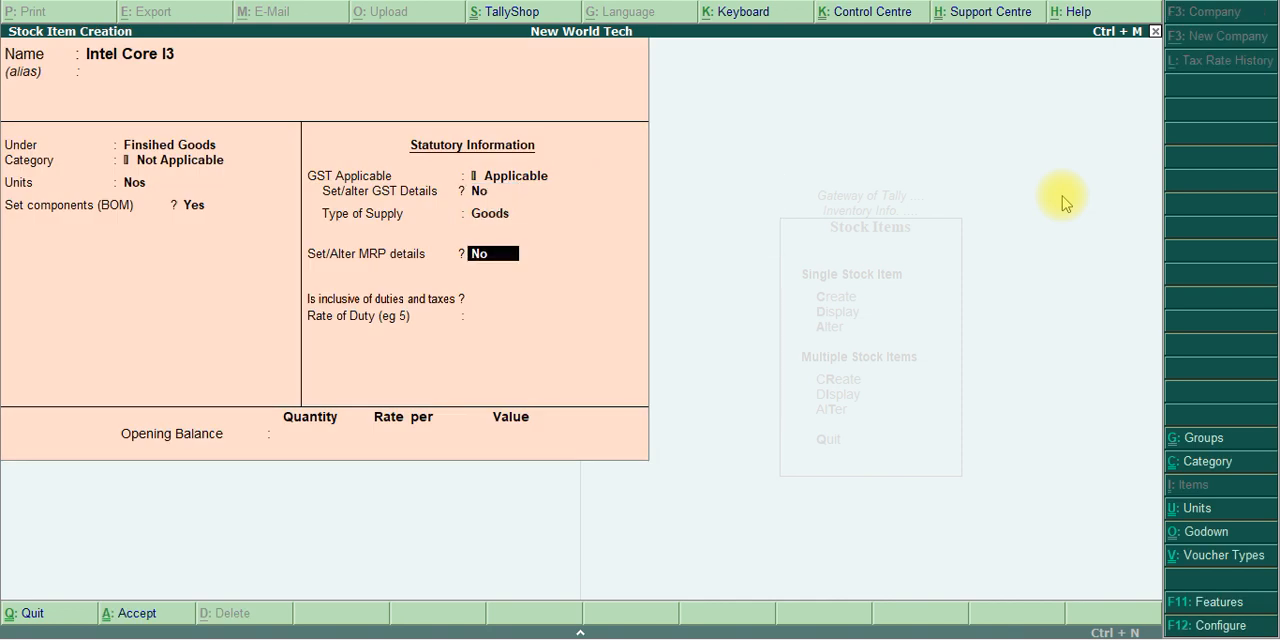
pyautogui.press('Return')
pyautogui.press('Return')
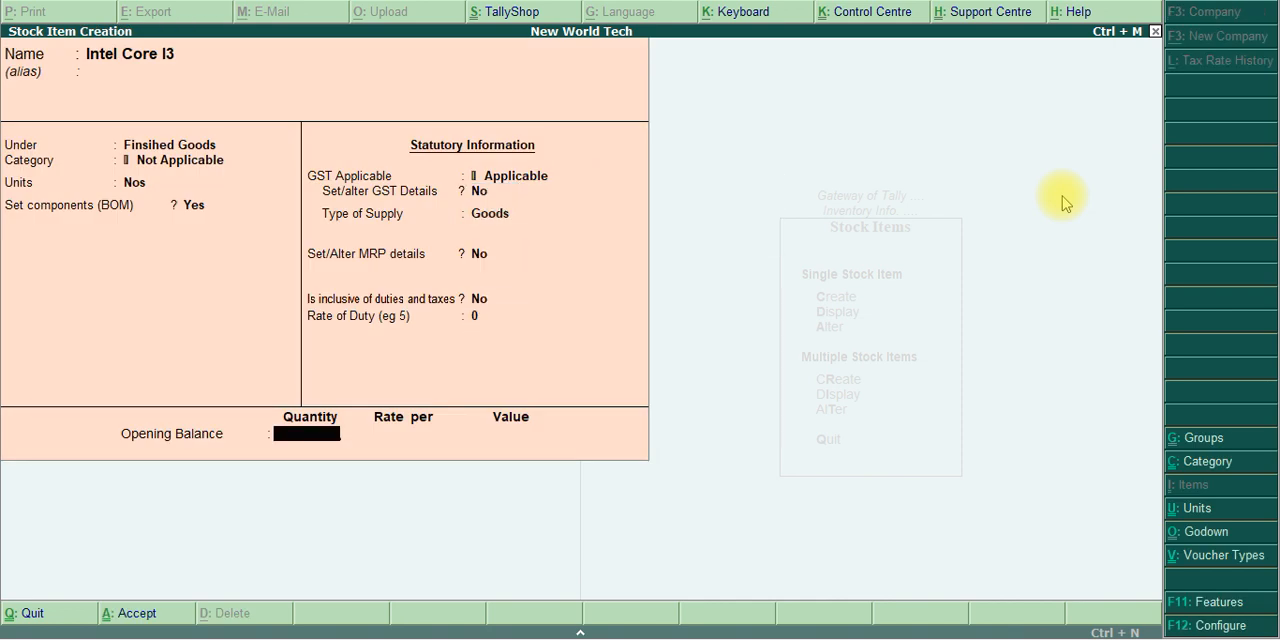
pyautogui.press('Return')
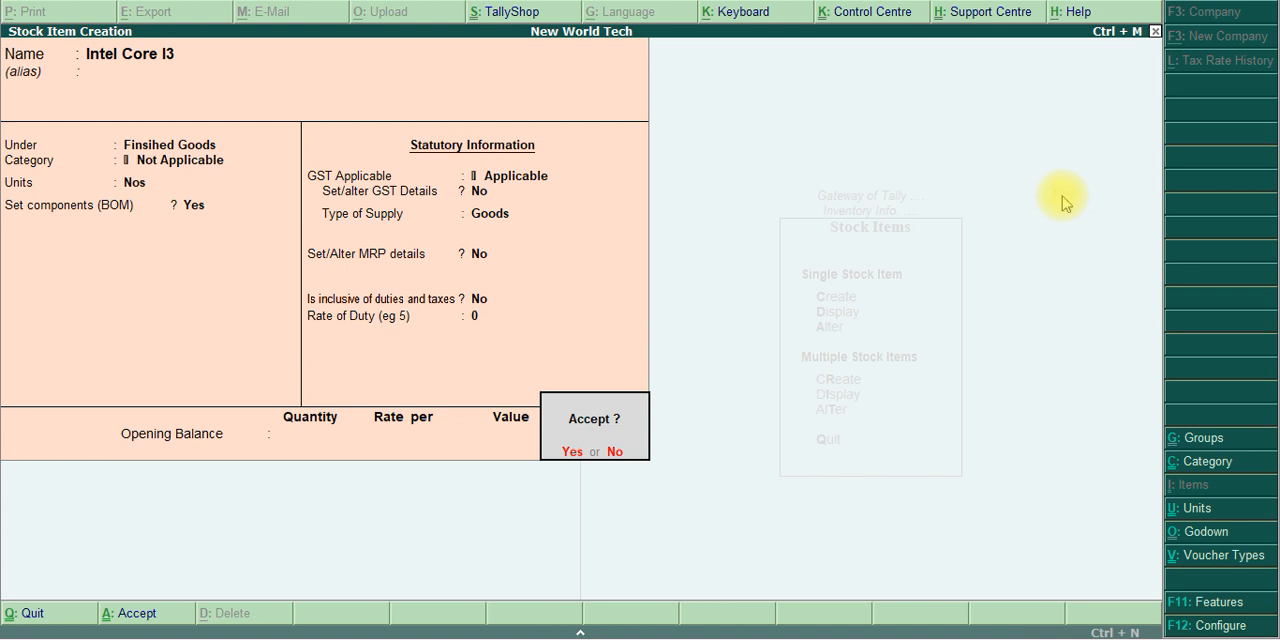
pyautogui.press('Return')
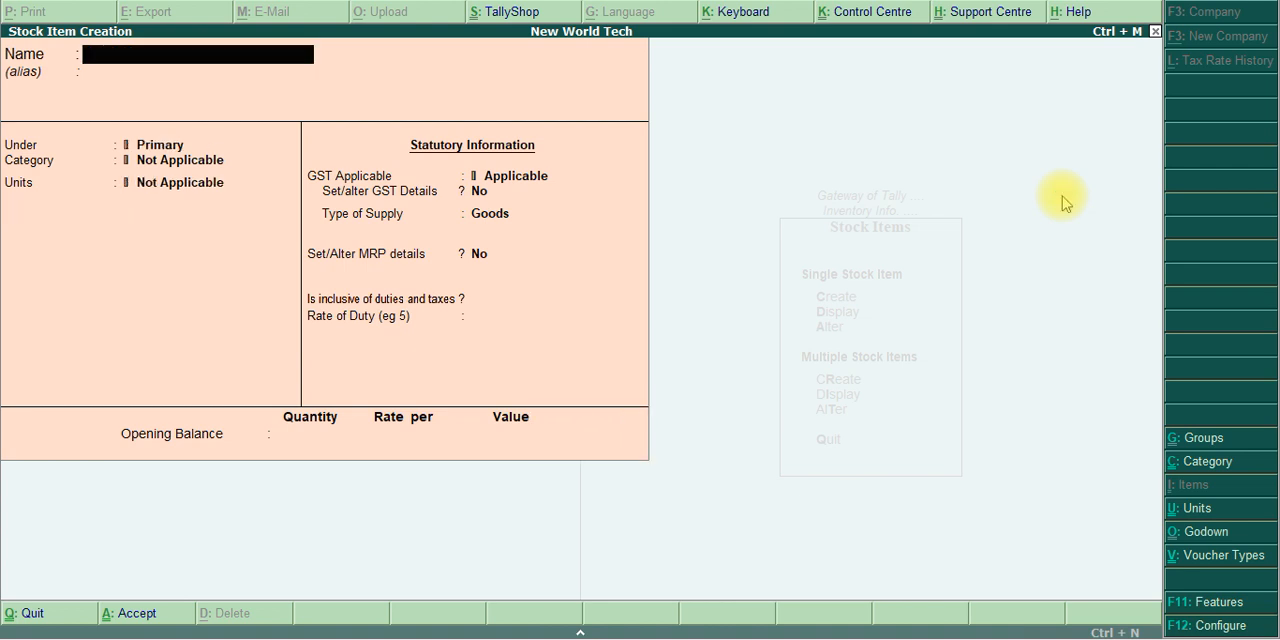
# Check the exercise PDF for the task following finished goods creation and read the Manufacturing Journal settings
pyautogui.hotkey('alt', 'Tab')
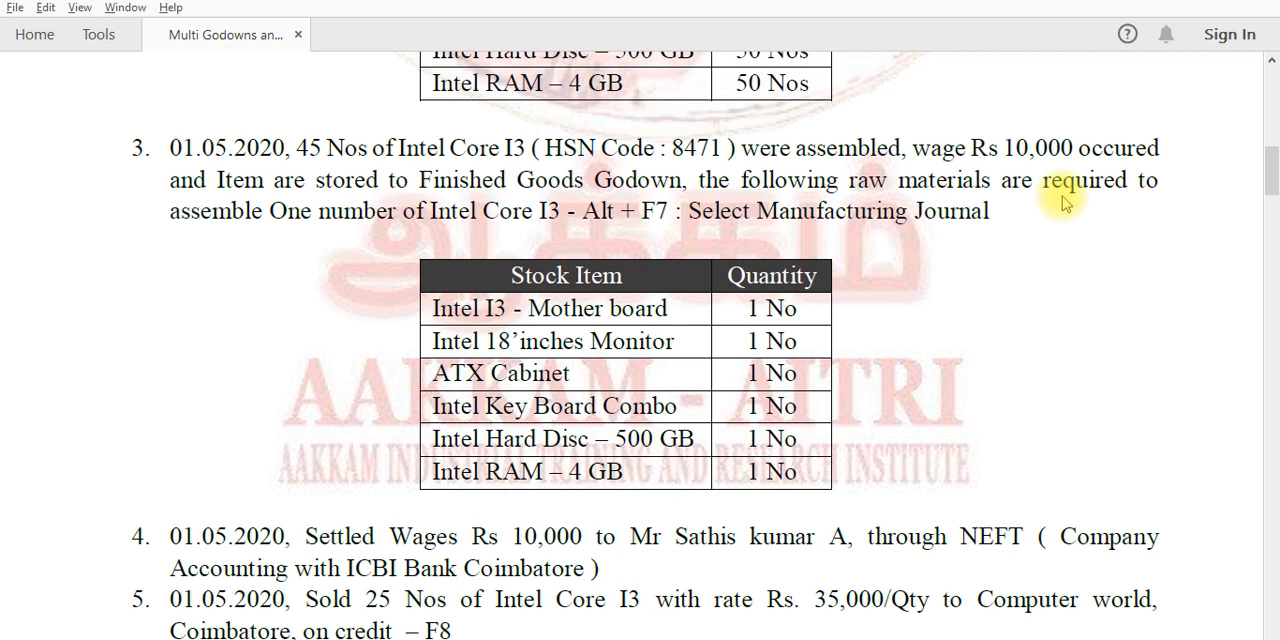
pyautogui.scroll(-20, 1062, 196)
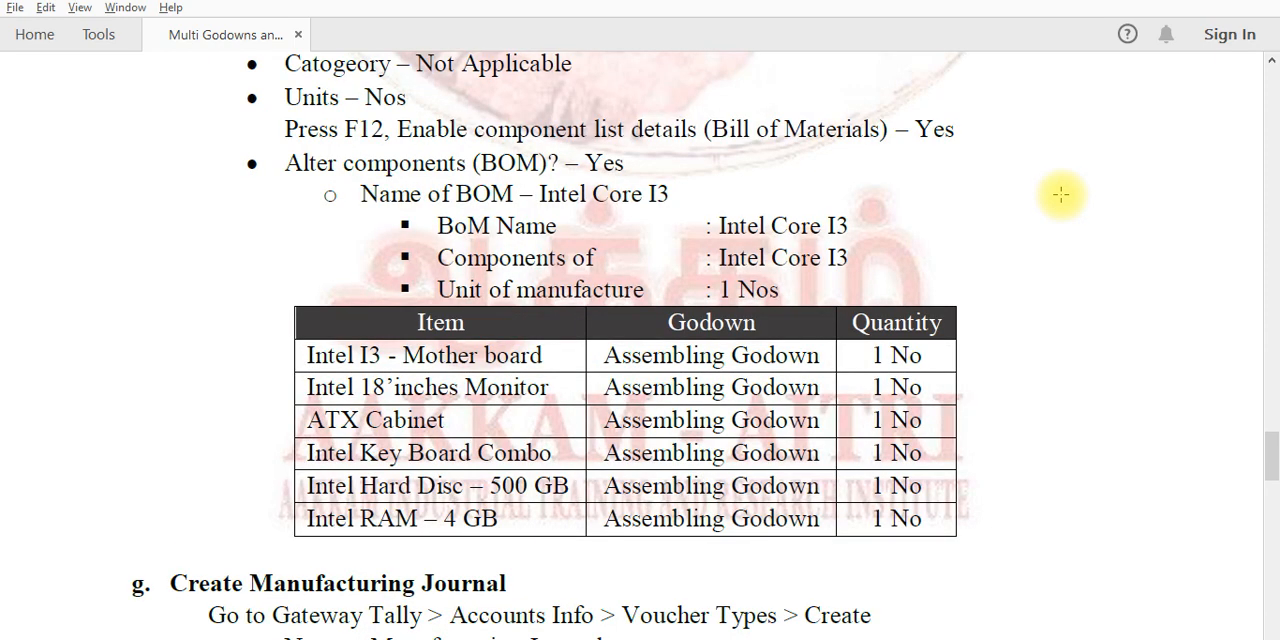
pyautogui.scroll(3, 1061, 195)
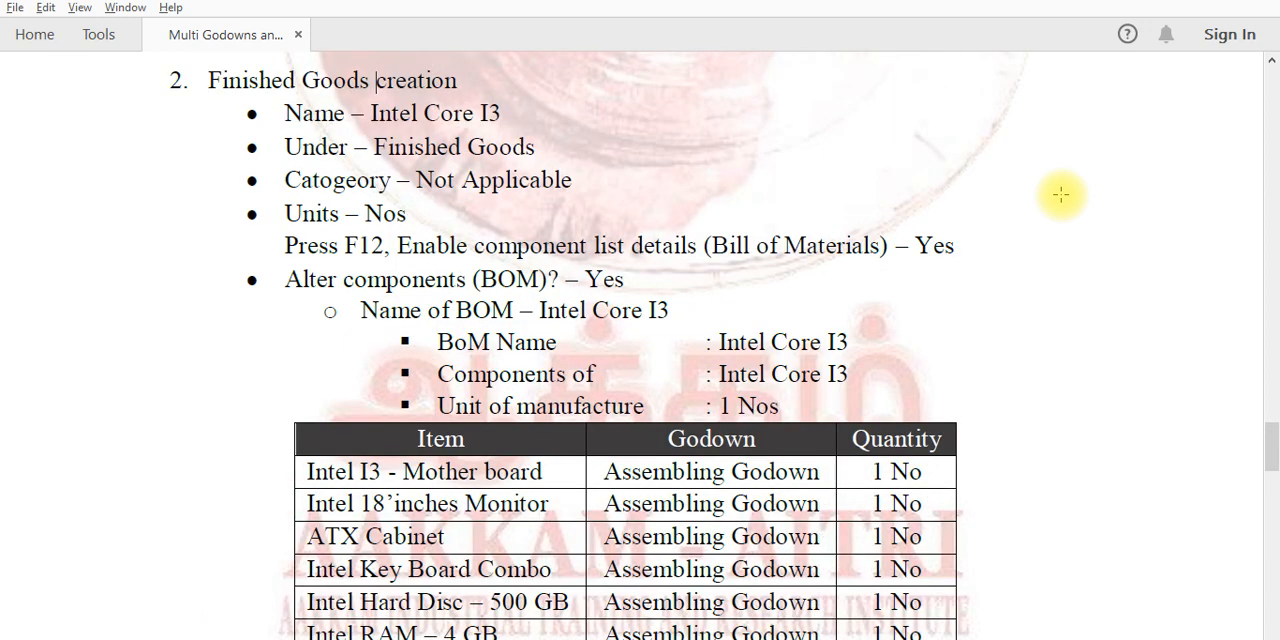
pyautogui.press('Down')
pyautogui.press('Down')
pyautogui.scroll(-3, 1061, 195)
pyautogui.scroll(-10, 1061, 195)
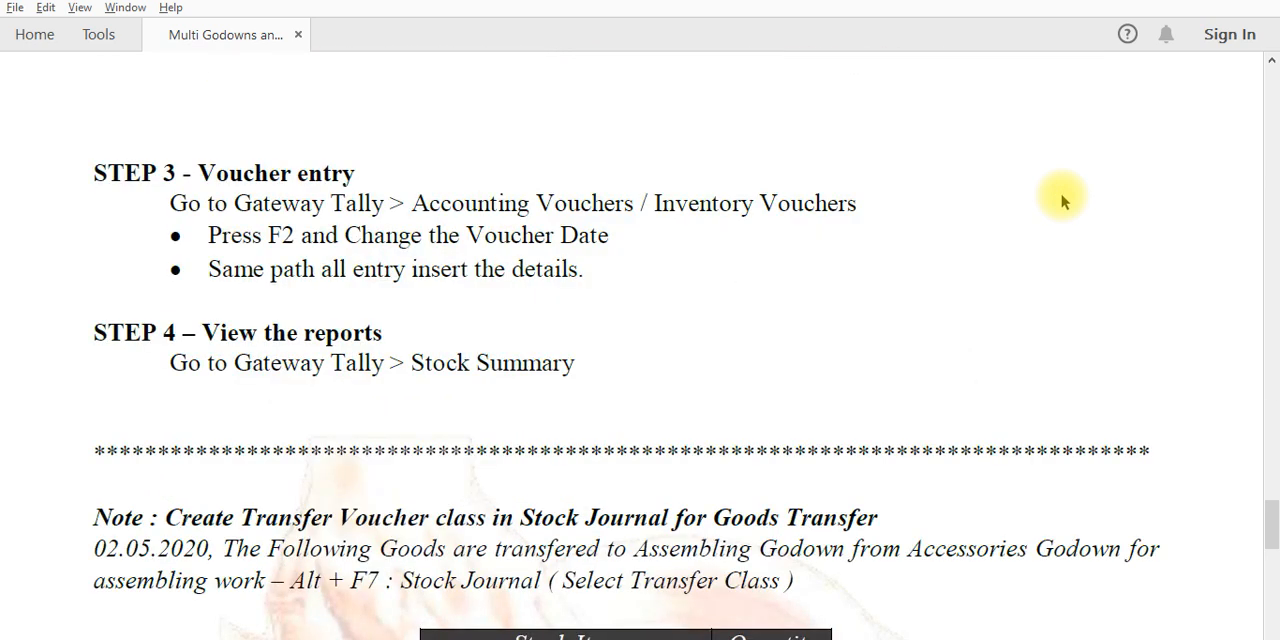
pyautogui.scroll(10, 1062, 201)
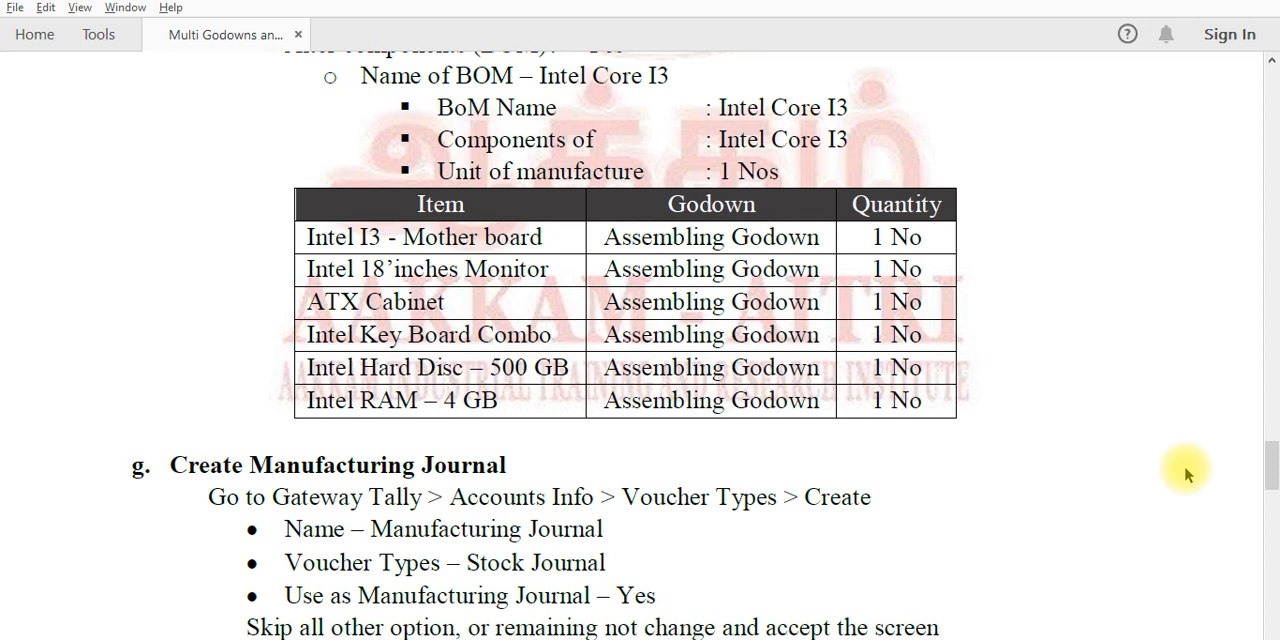
pyautogui.hotkey('alt', 'Tab')
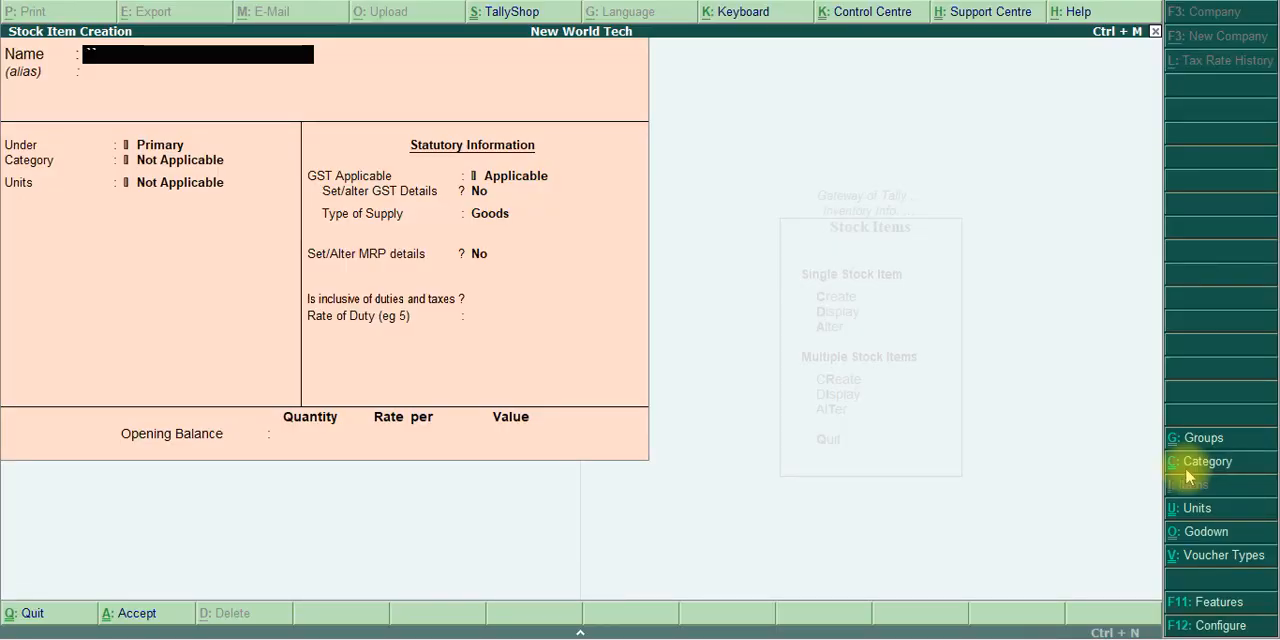
# Leave stock item creation and open the form for creating a new voucher type under Accounts Info
pyautogui.press('Escape')
pyautogui.press('y')
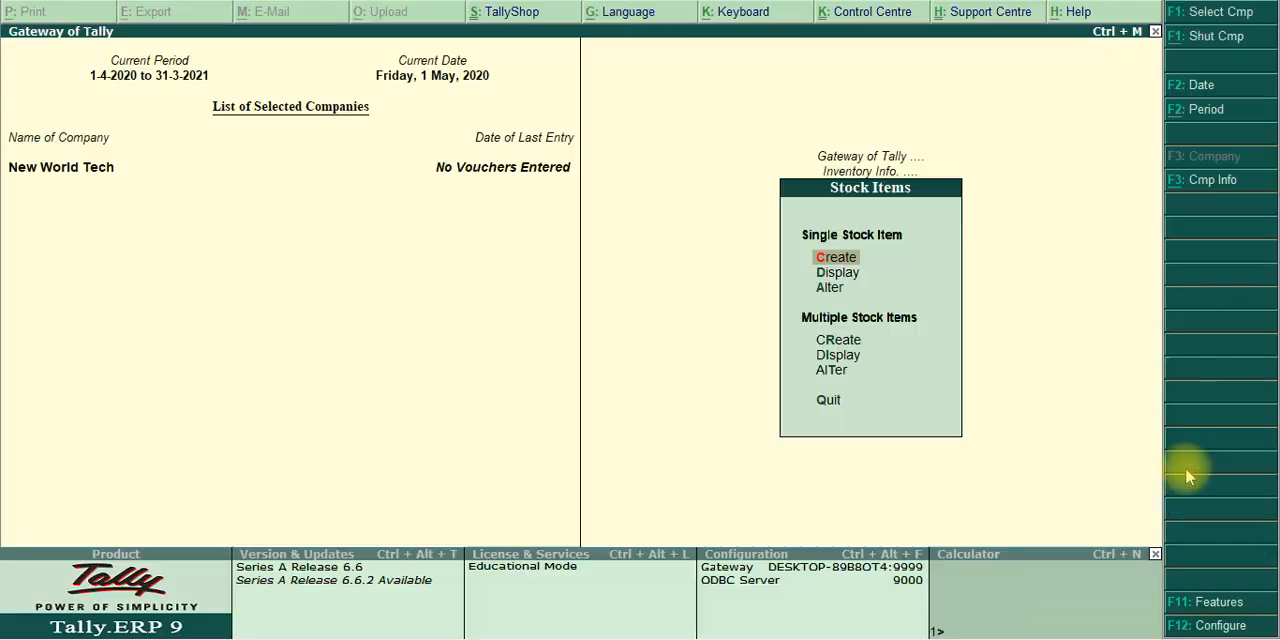
pyautogui.press('Escape')
pyautogui.press('Escape')
pyautogui.press('Escape')
pyautogui.press('Escape')
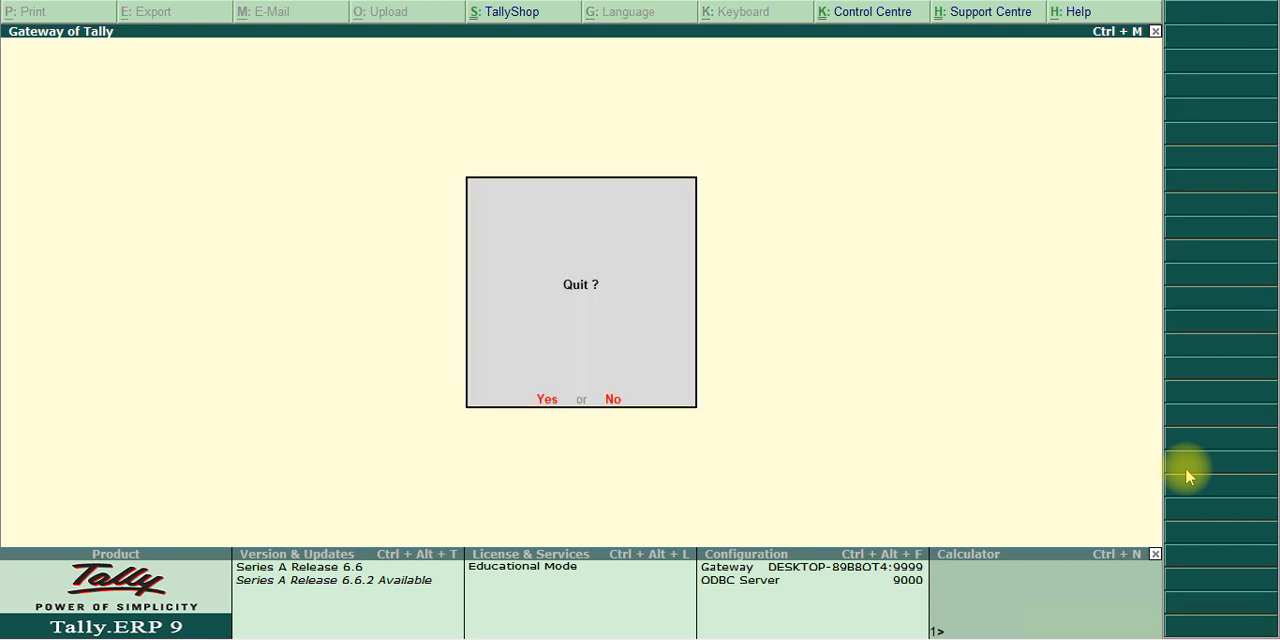
pyautogui.press('Return')
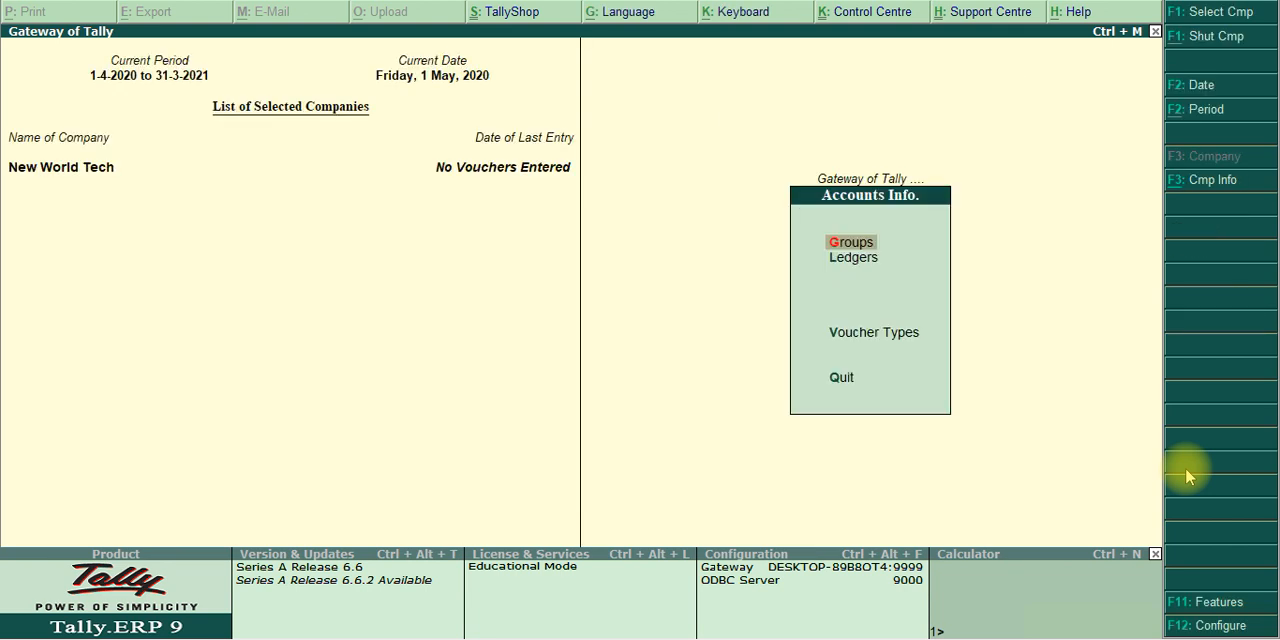
pyautogui.press('Down')
pyautogui.press('Down')
pyautogui.press('Down')
pyautogui.press('Up')
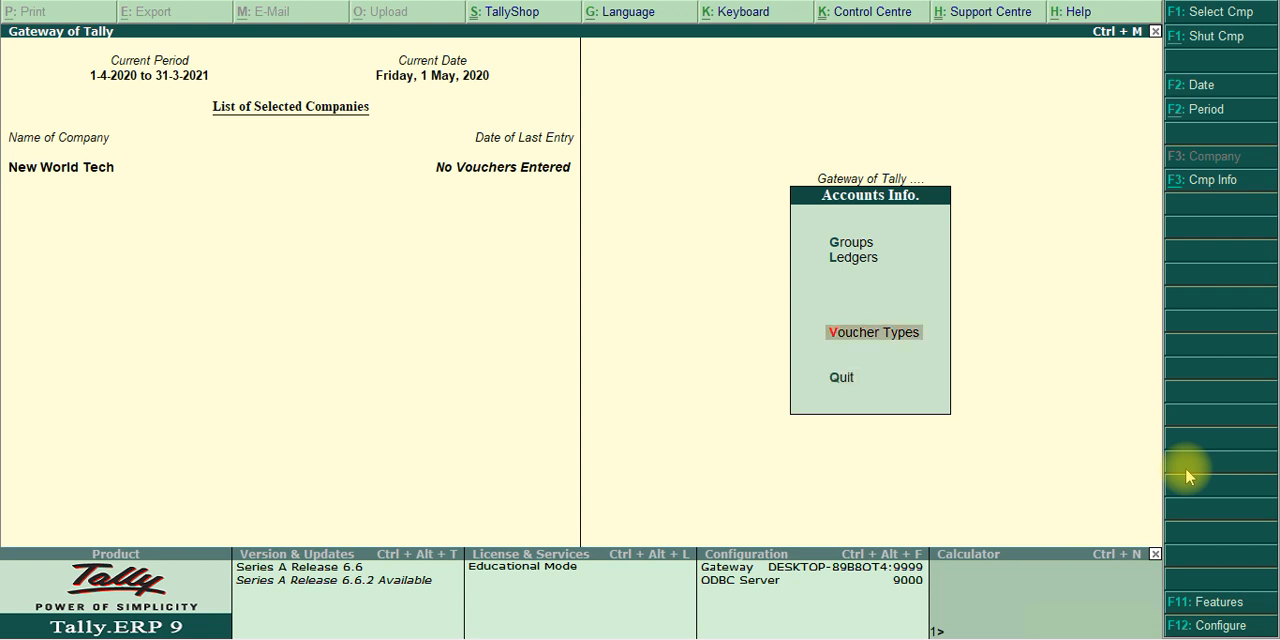
pyautogui.press('Return')
pyautogui.press('Return')
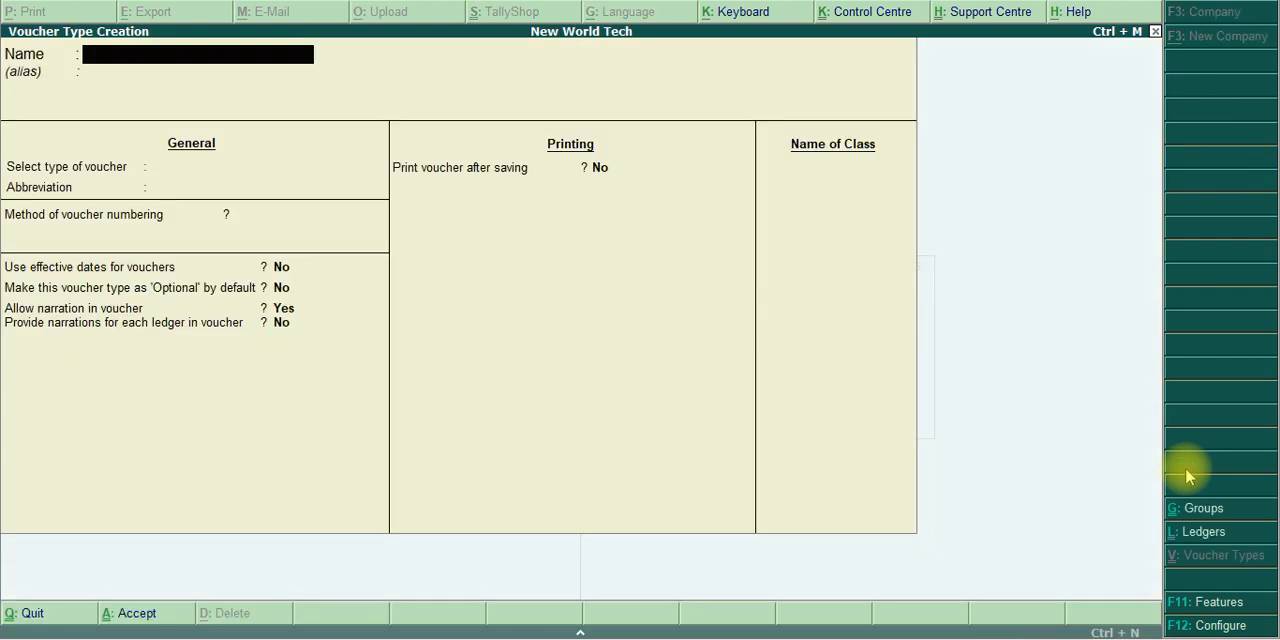
# Name the new voucher type Manufacturing Journal, without an alias
pyautogui.write('Manufacturing')
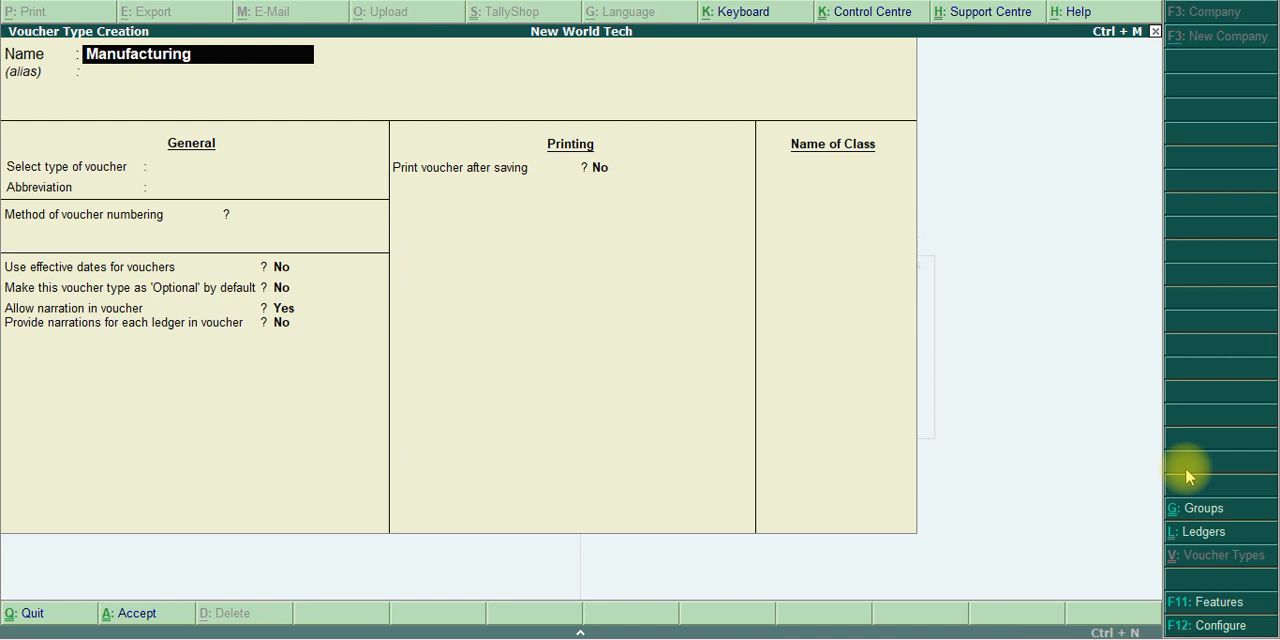
pyautogui.write(' Joura')
pyautogui.write('nl')
pyautogui.press('BackSpace')
pyautogui.press('BackSpace')
pyautogui.press('BackSpace')
pyautogui.write('nal')
pyautogui.press('Return')
pyautogui.press('Return')
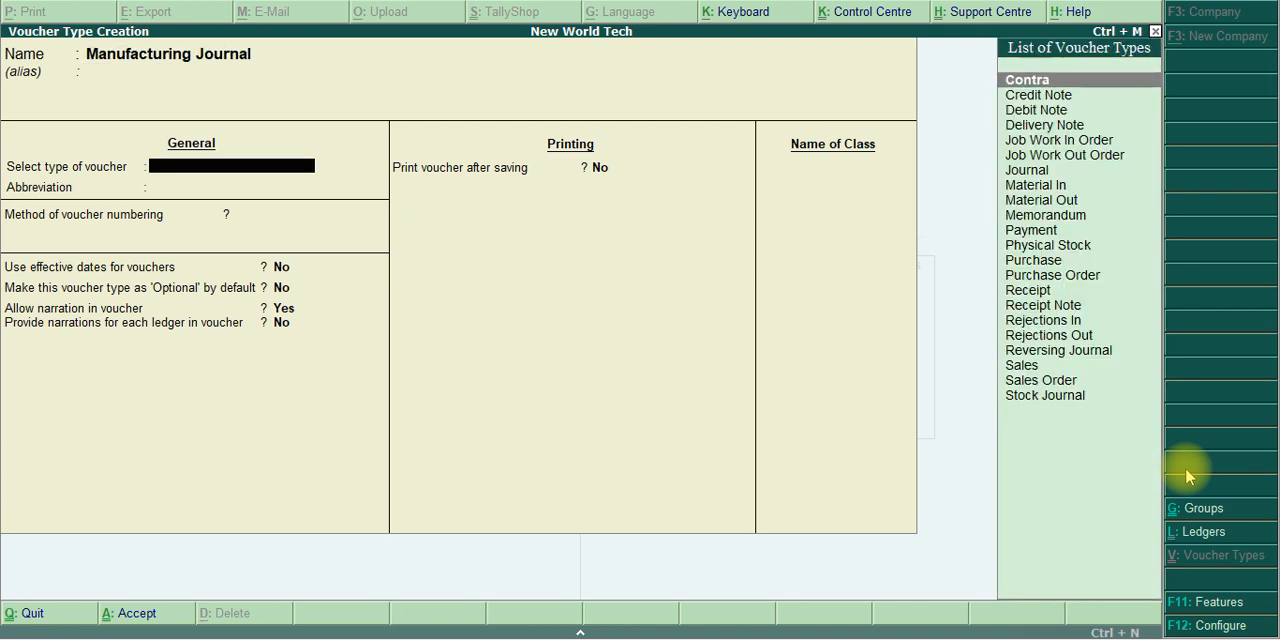
# Base the voucher type on Stock Journal with automatic numbering, set Use as a Manufacturing Journal to Yes, and save it
pyautogui.write('S')
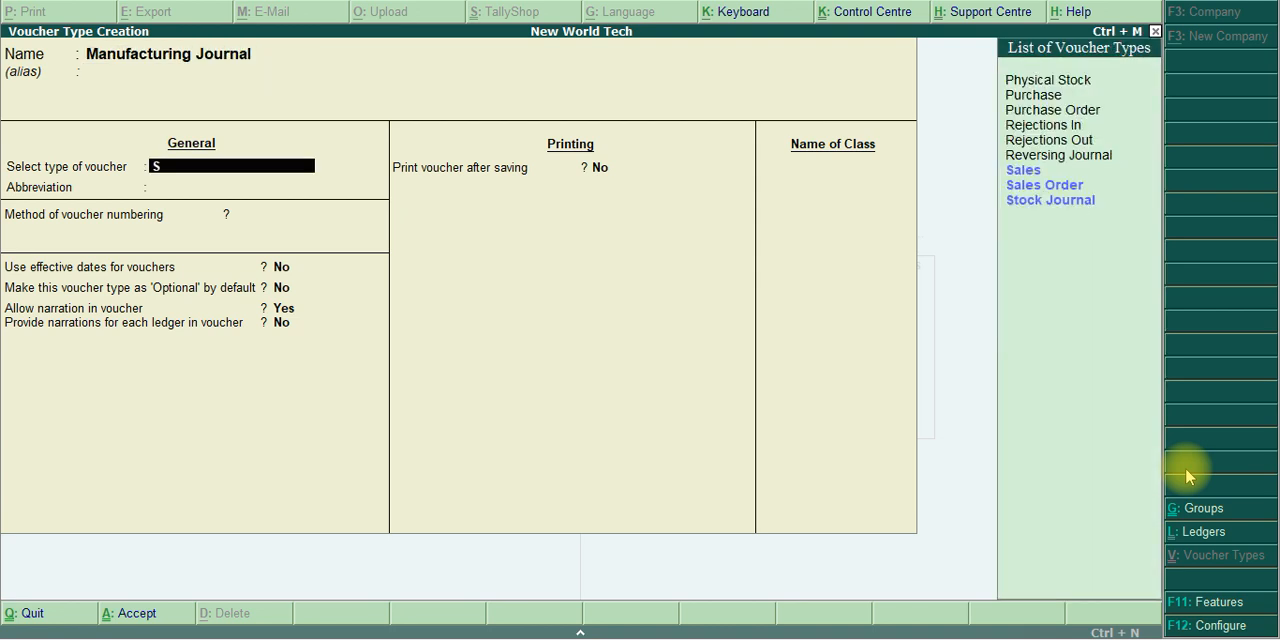
pyautogui.write('t')
pyautogui.press('Return')
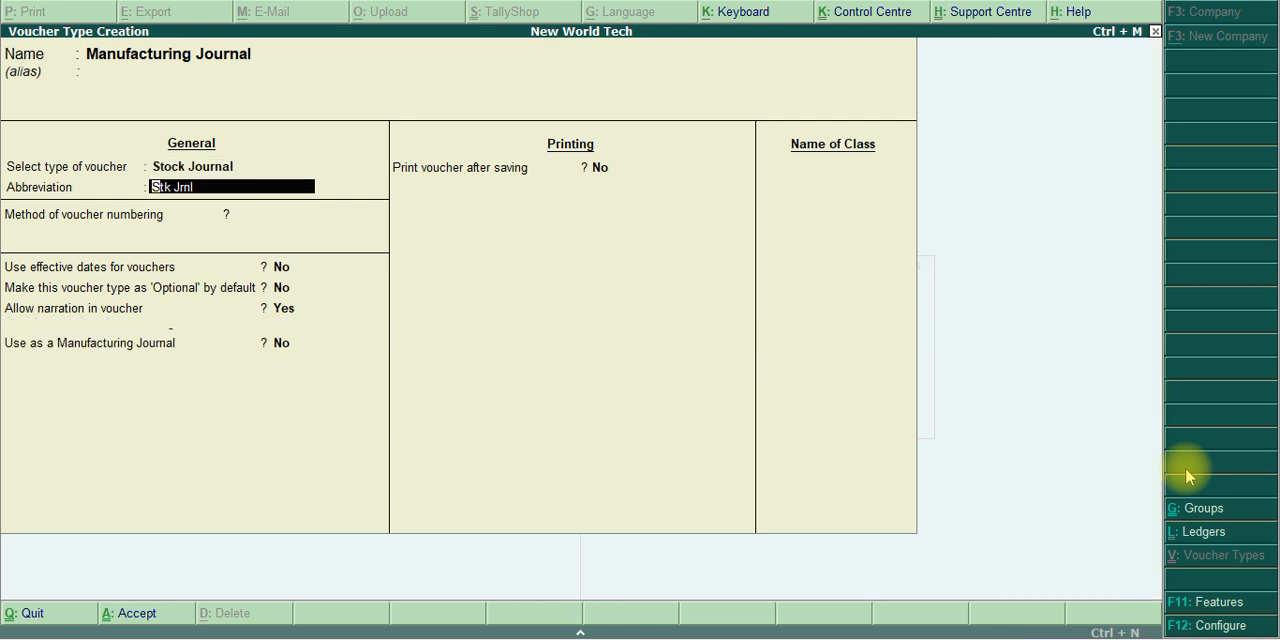
pyautogui.press('Return')
pyautogui.press('Return')
pyautogui.press('Return')
pyautogui.press('Return')
pyautogui.press('Return')
pyautogui.press('Return')
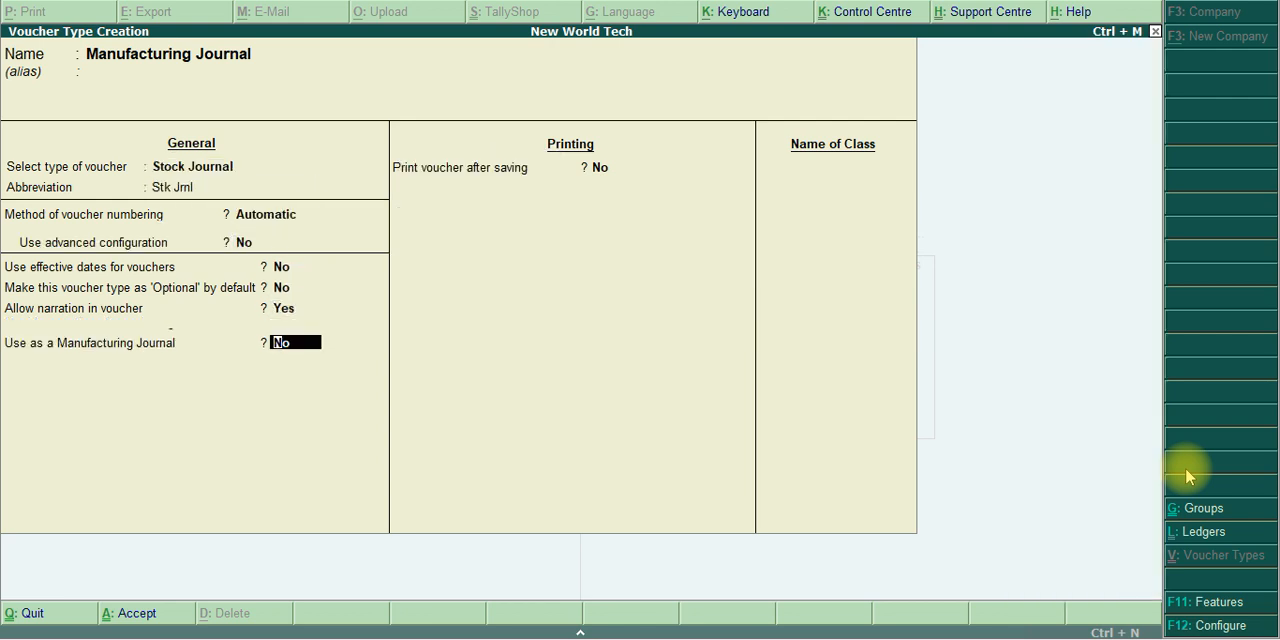
pyautogui.write('y')
pyautogui.press('Return')
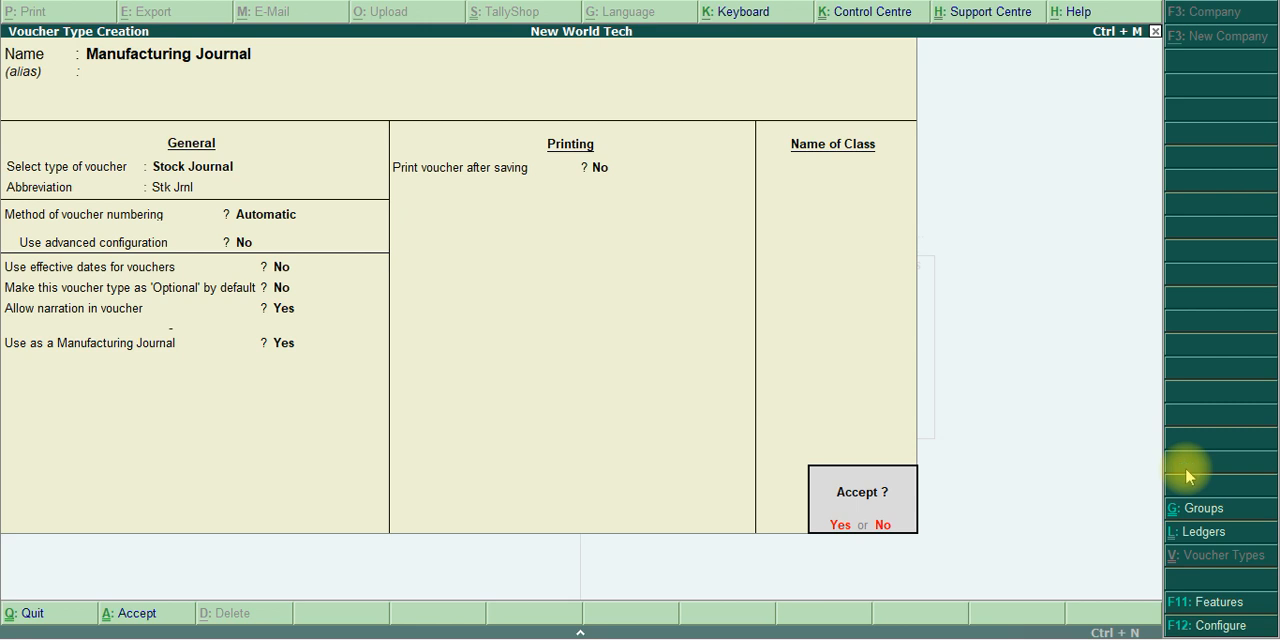
pyautogui.press('y')
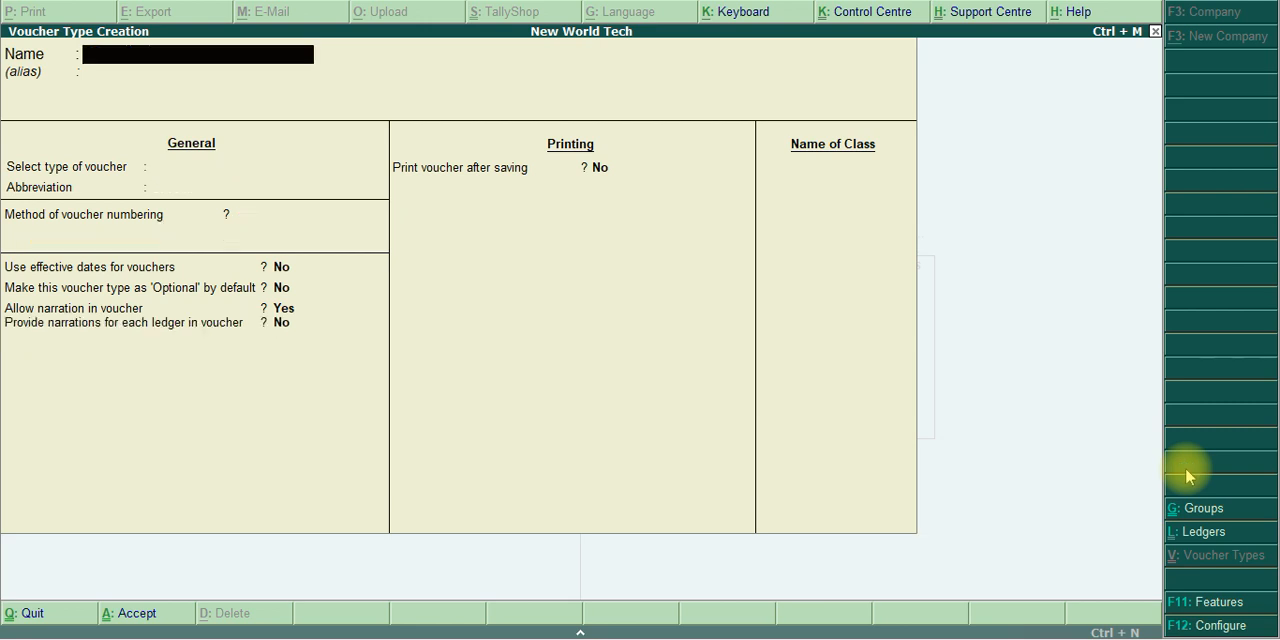
# Review the first May 2020 transaction, the raw material purchase on credit, in the exercise PDF
pyautogui.hotkey('alt', 'Tab')
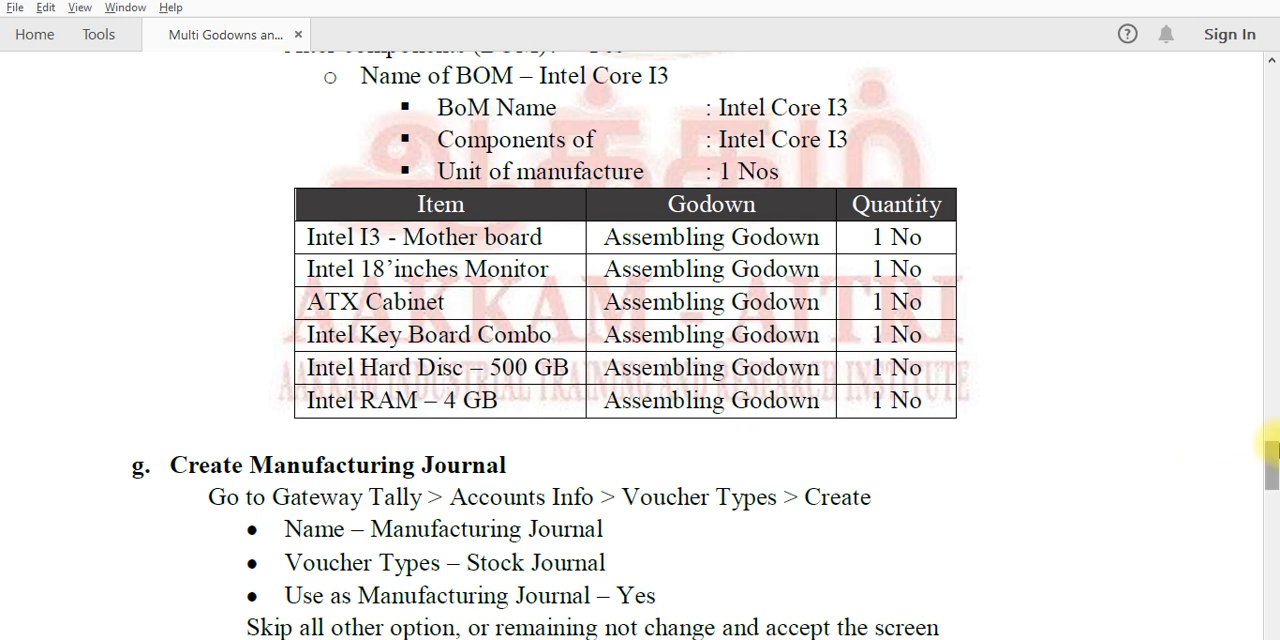
pyautogui.moveTo(1271, 482); pyautogui.dragTo(1238, 123)
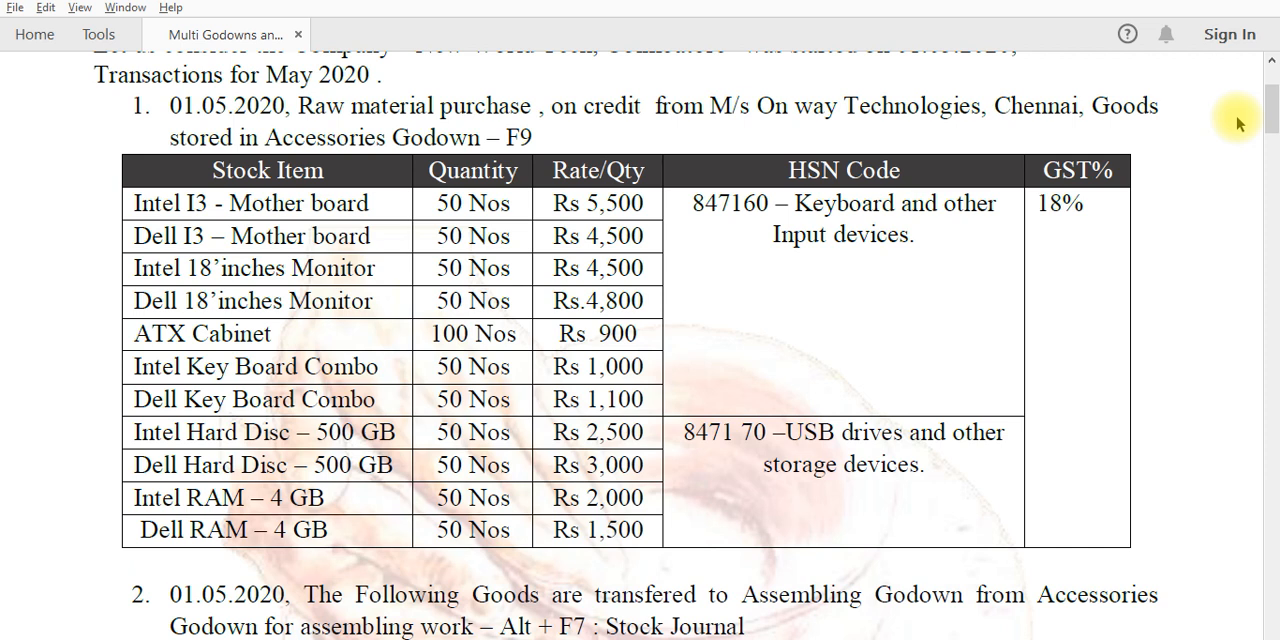
pyautogui.hotkey('alt', 'Tab')
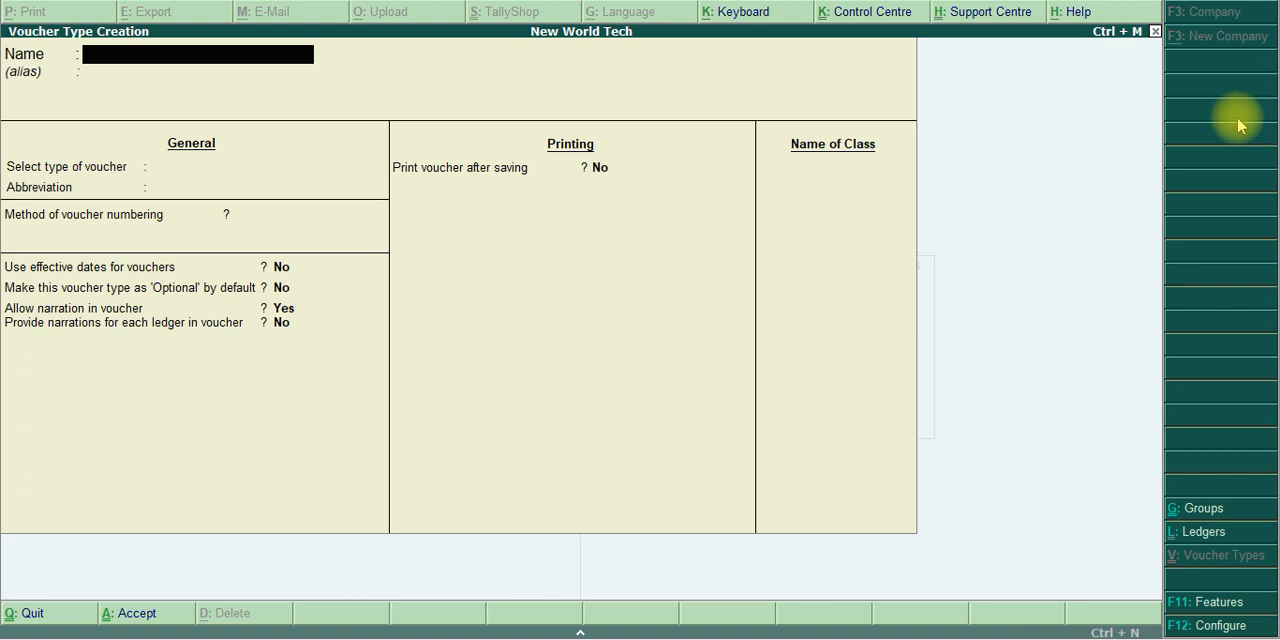
# Leave voucher type creation, return to Gateway of Tally and open accounting voucher entry
pyautogui.press('Escape')
pyautogui.press('Escape')
pyautogui.press('Escape')
pyautogui.press('Escape')
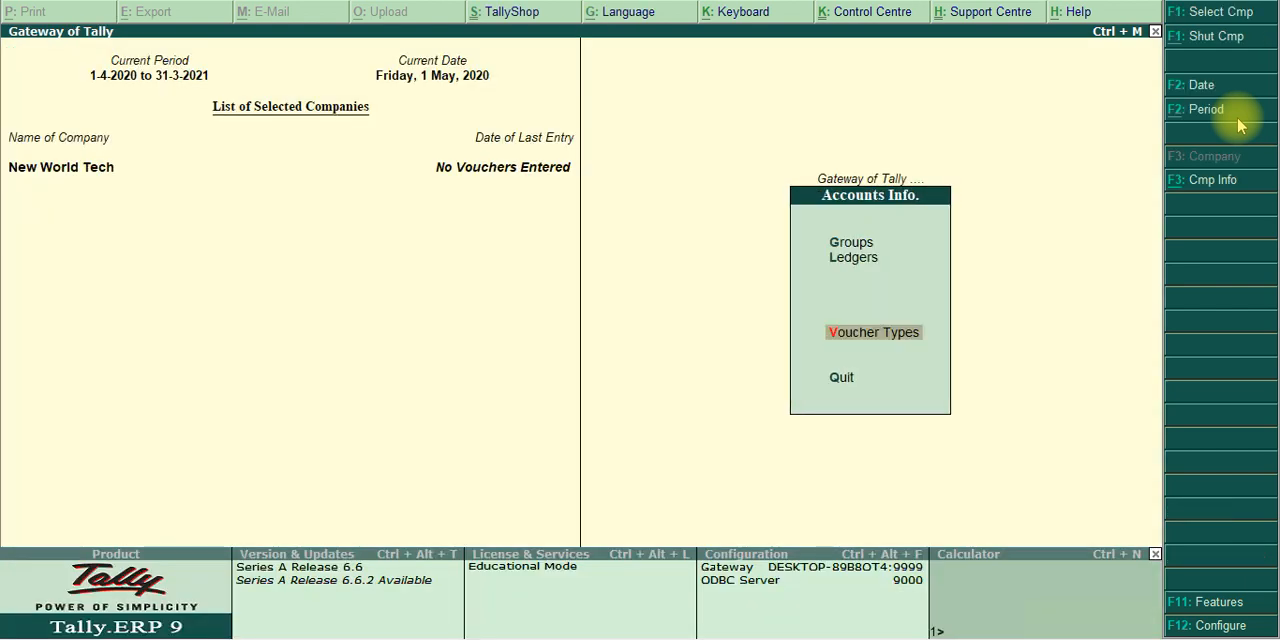
pyautogui.press('n')
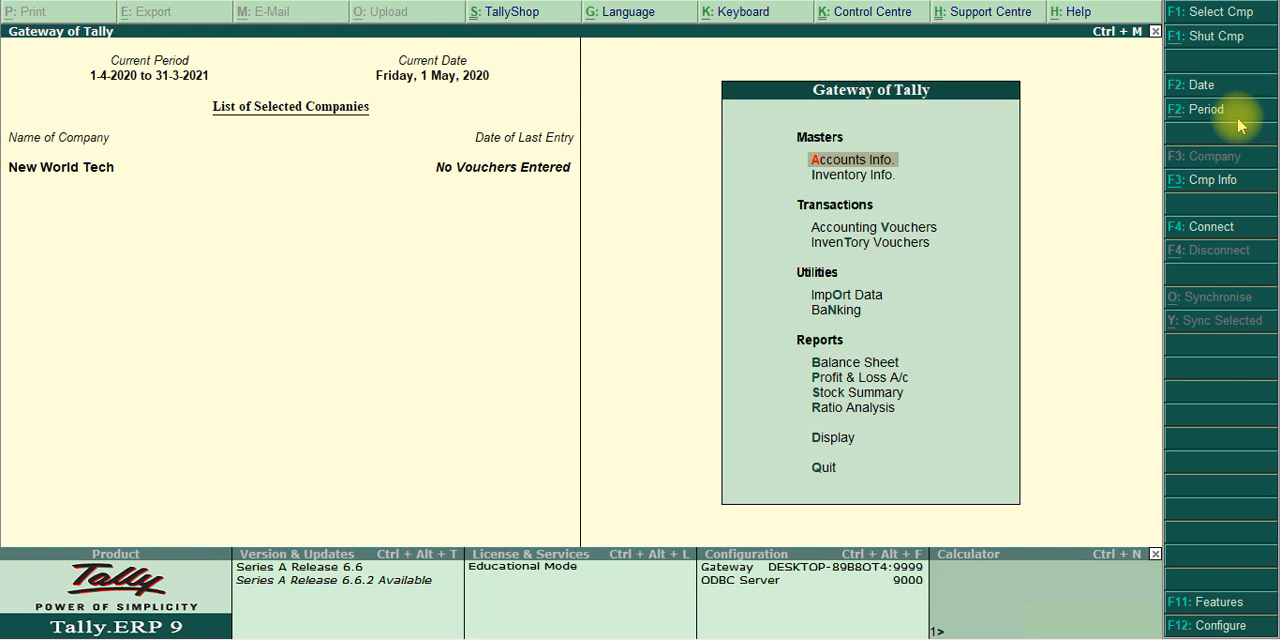
pyautogui.press('v')
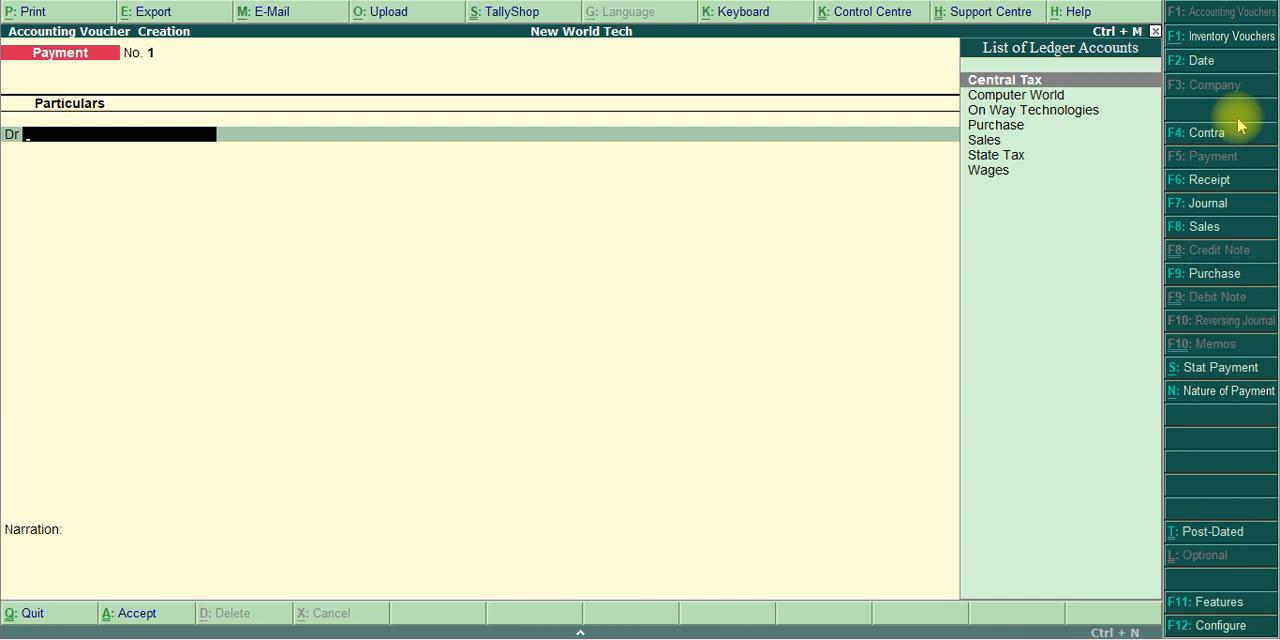
# Start a purchase voucher without a supplier invoice number and choose On Way Technologies as the party account
pyautogui.click(1215, 274)
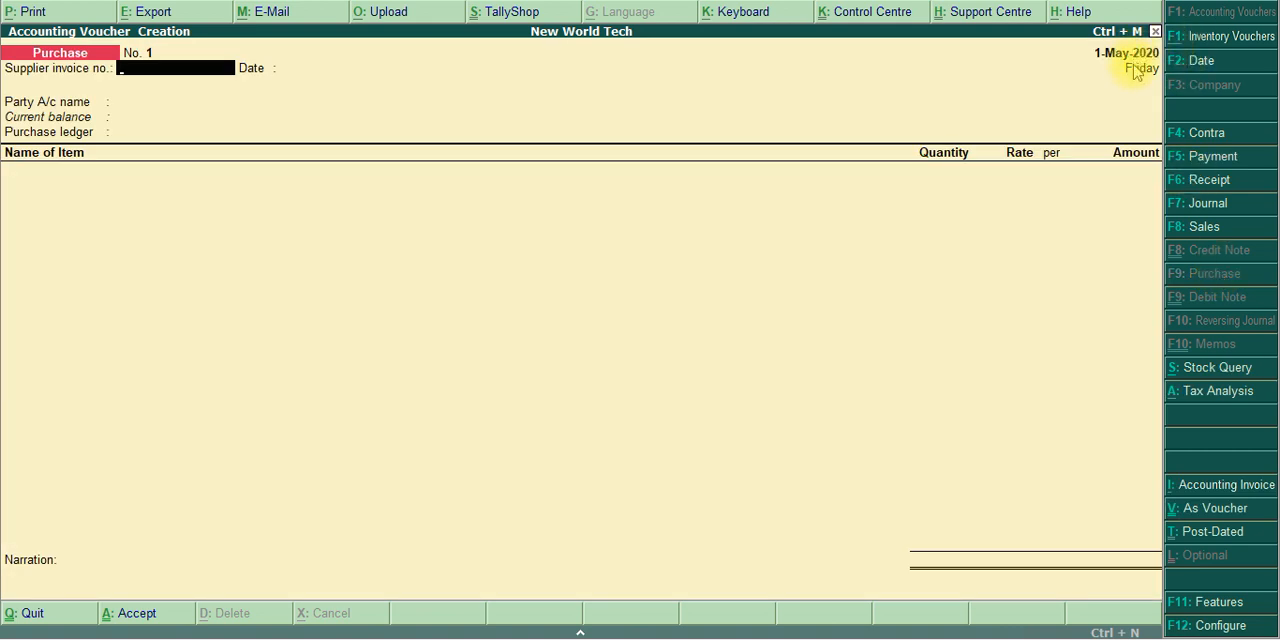
pyautogui.press('Return')
pyautogui.press('Return')
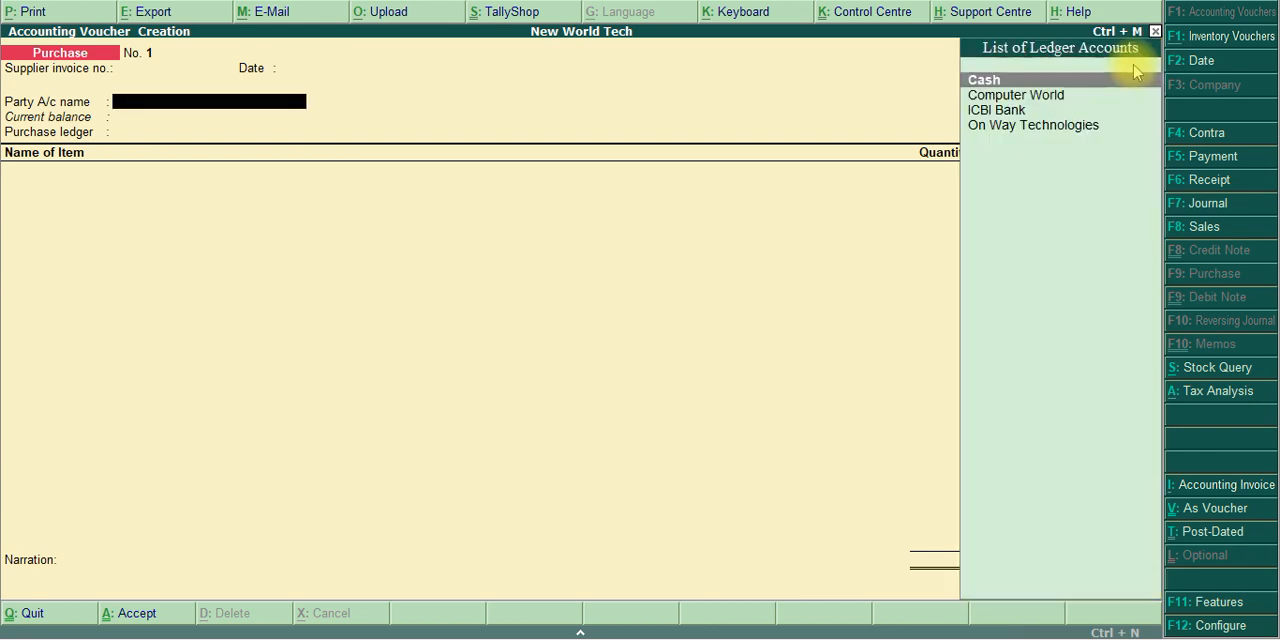
pyautogui.press('Down')
pyautogui.press('Down')
pyautogui.press('Down')
pyautogui.press('Return')
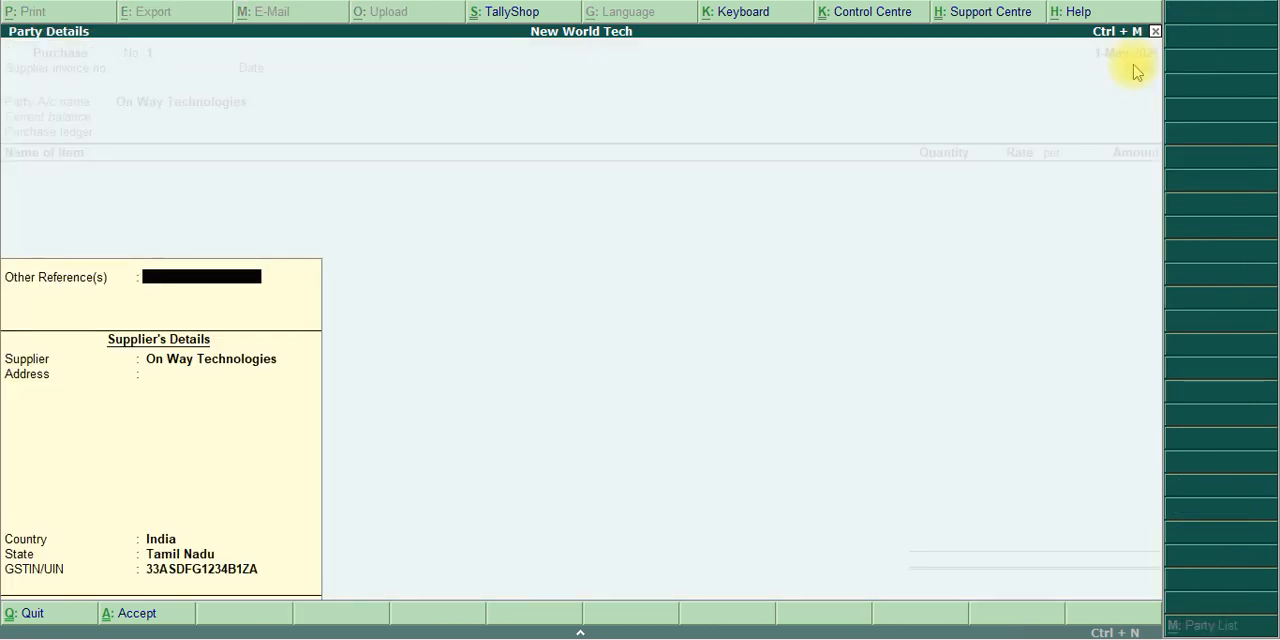
# Accept the supplier's party details unchanged and set the purchase ledger to Purchase
pyautogui.press('Return')
pyautogui.press('Return')
pyautogui.press('Return')
pyautogui.press('Return')
pyautogui.press('Return')
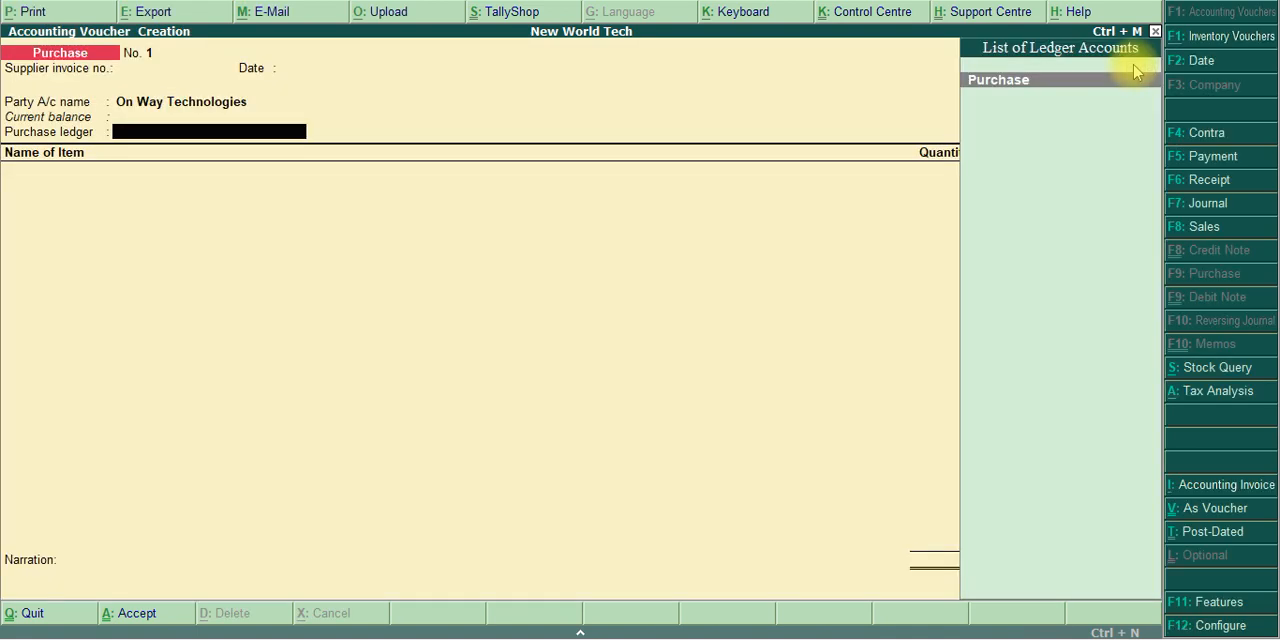
pyautogui.press('Return')
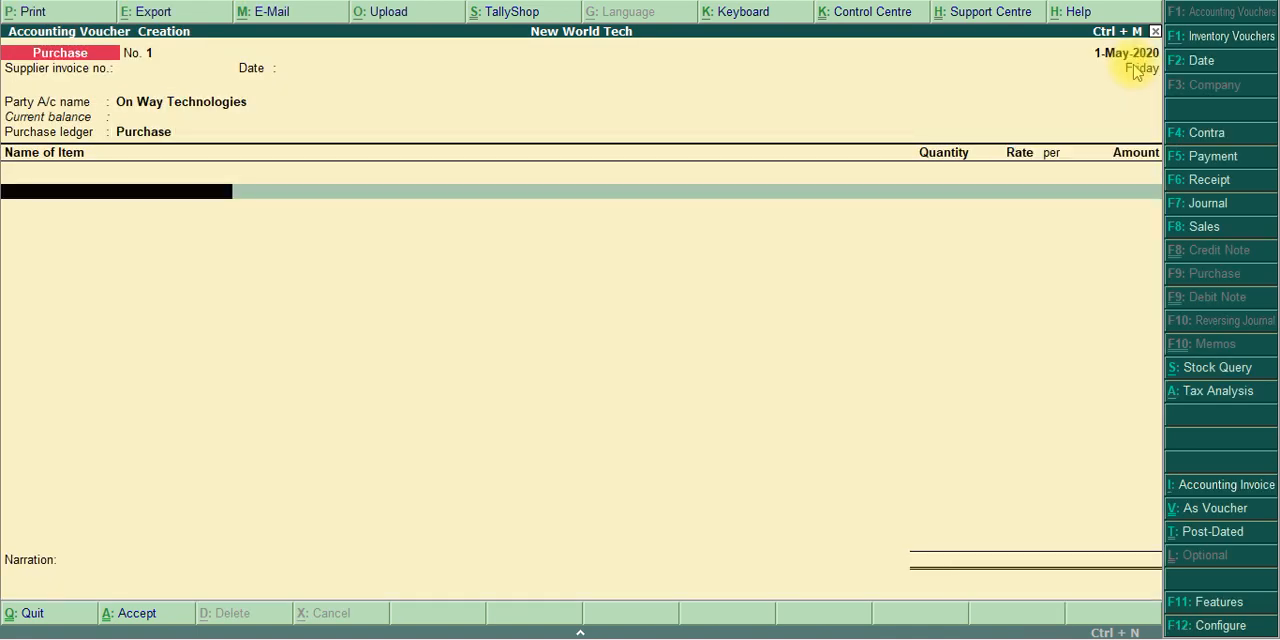
# Add Intel I3 - Mother board as the first purchase item and allocate it to Accessories Godown
pyautogui.hotkey('alt', 'Tab')
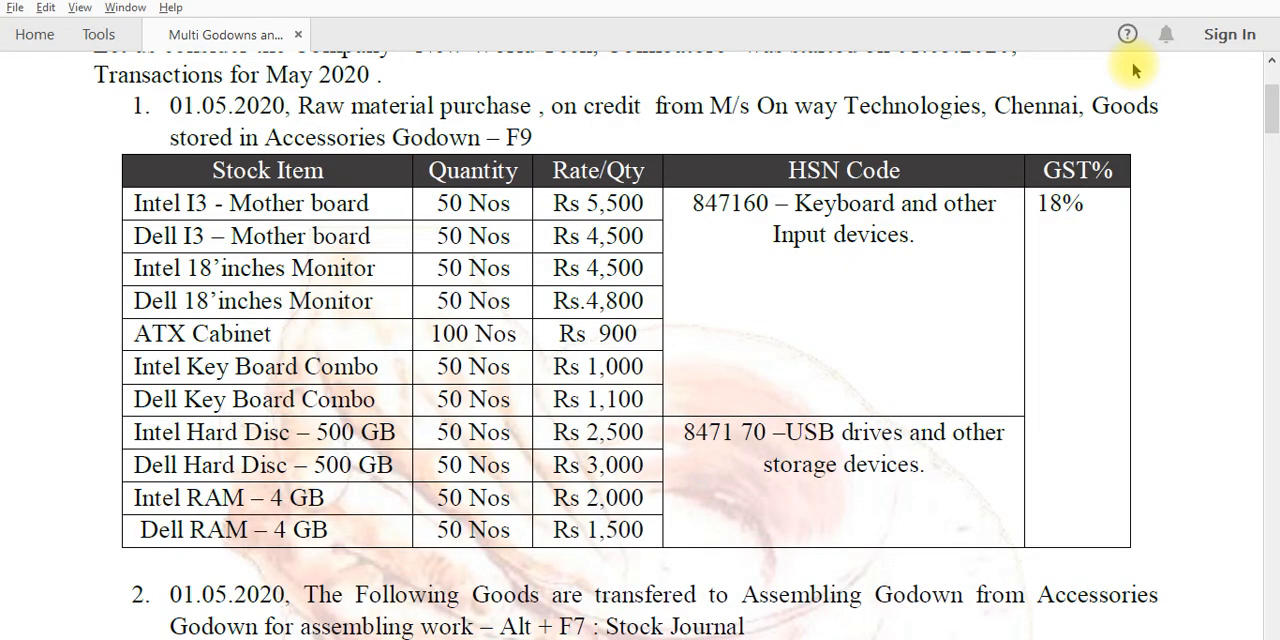
pyautogui.hotkey('alt', 'Tab')
pyautogui.write('Mo')
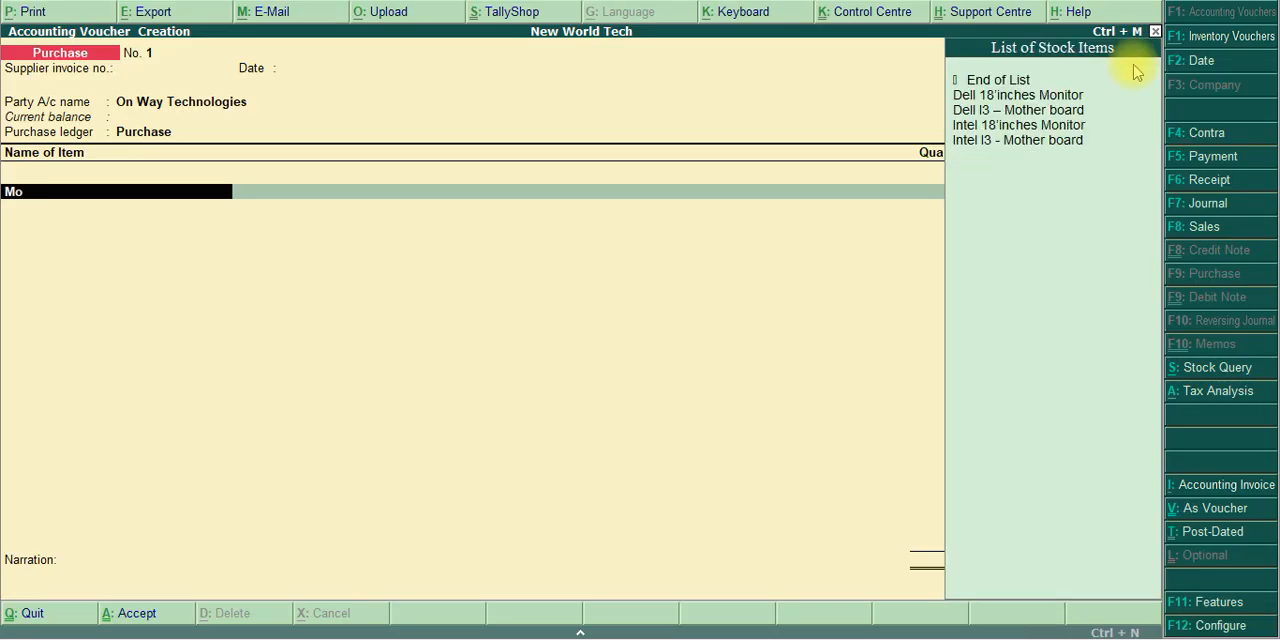
pyautogui.press('Down')
pyautogui.press('Down')
pyautogui.press('Down')
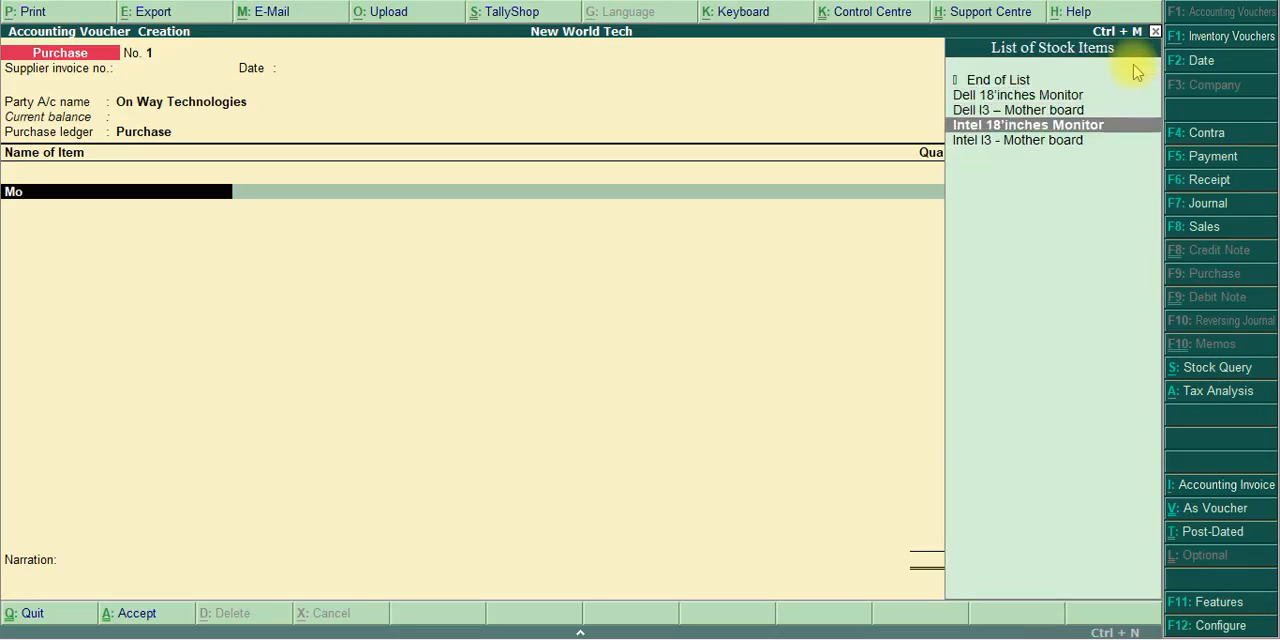
pyautogui.press('Down')
pyautogui.press('Return')
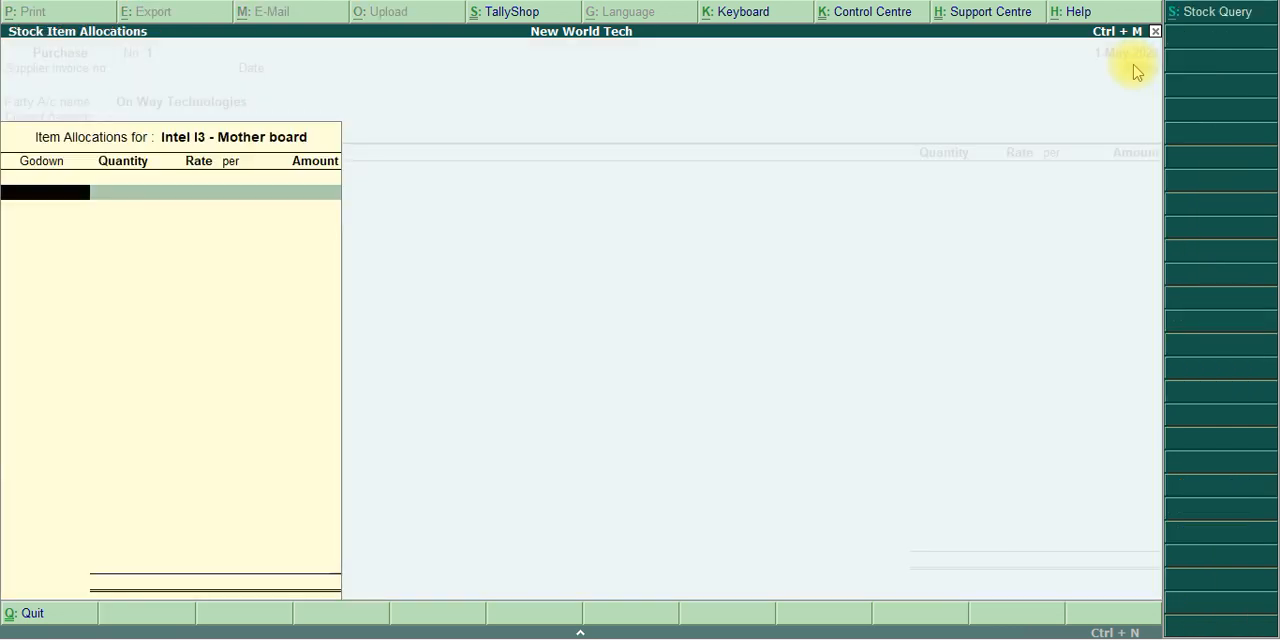
pyautogui.write('Acc')
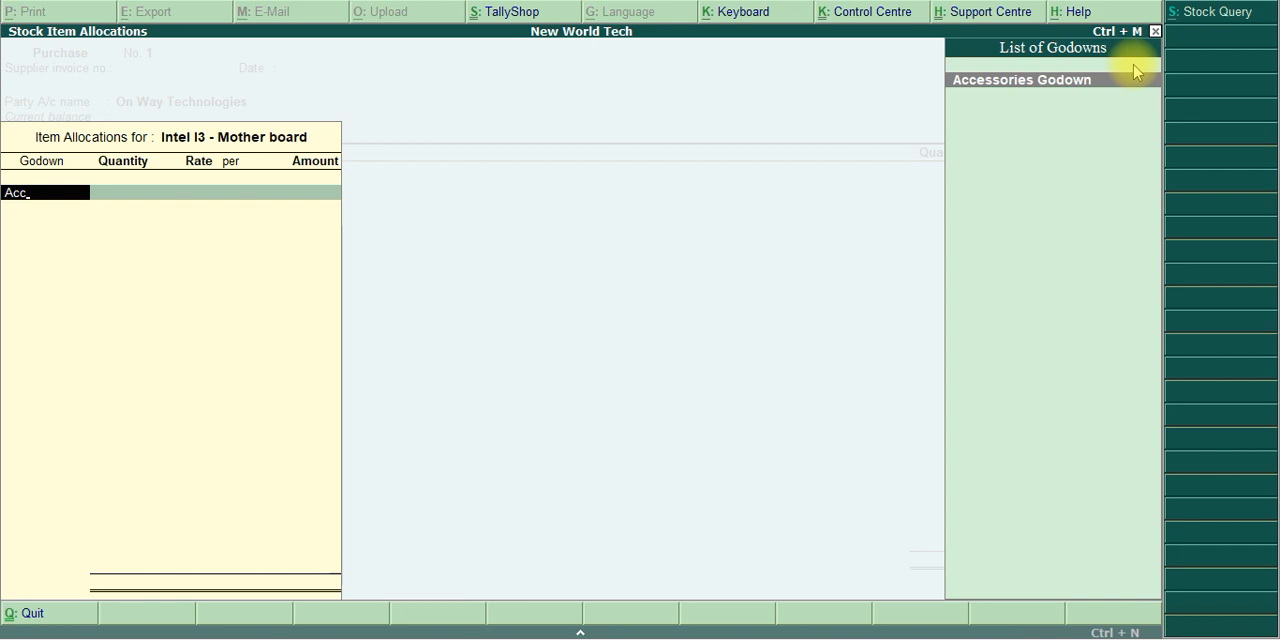
pyautogui.press('Return')
# Enter 50 Nos at a rate of 5,500 for Intel I3 - Mother board and complete the item line
pyautogui.hotkey('alt', 'Tab')
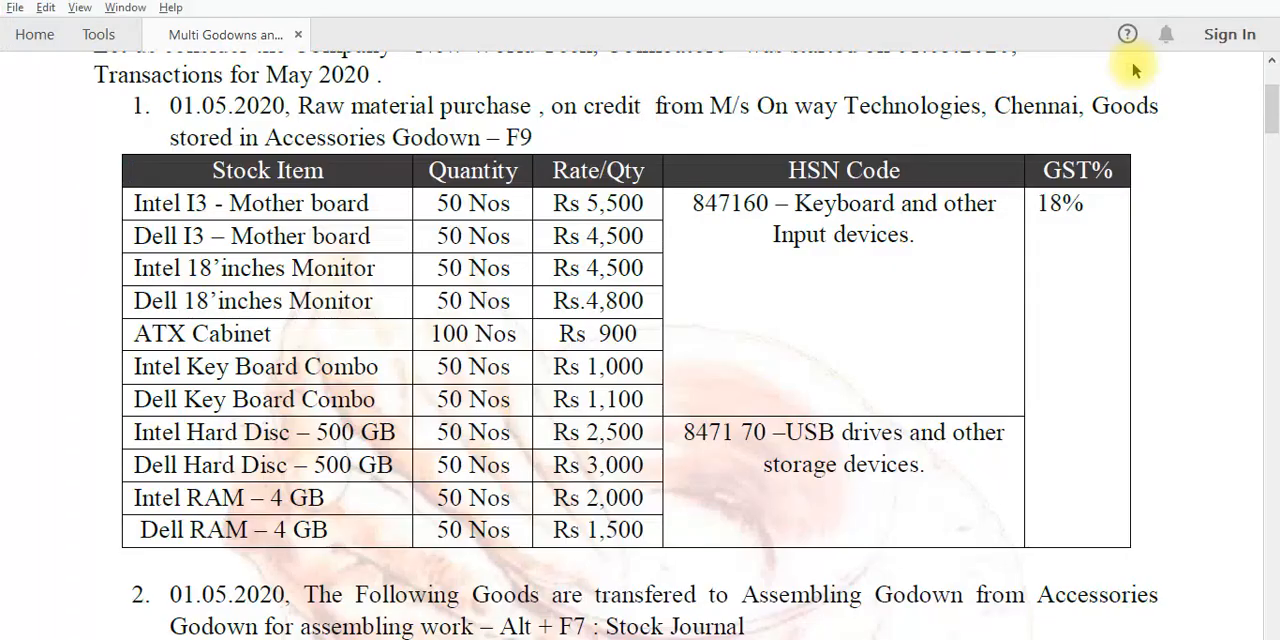
pyautogui.hotkey('alt', 'Tab')
pyautogui.write('50')
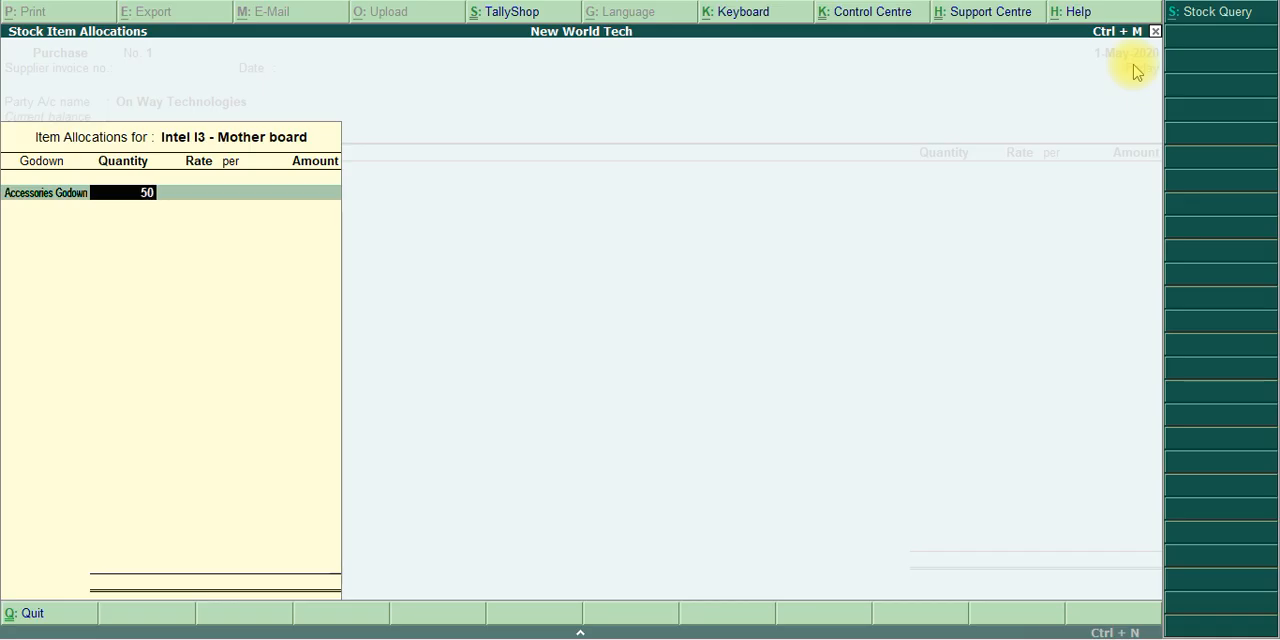
pyautogui.press('Return')
pyautogui.write('5500')
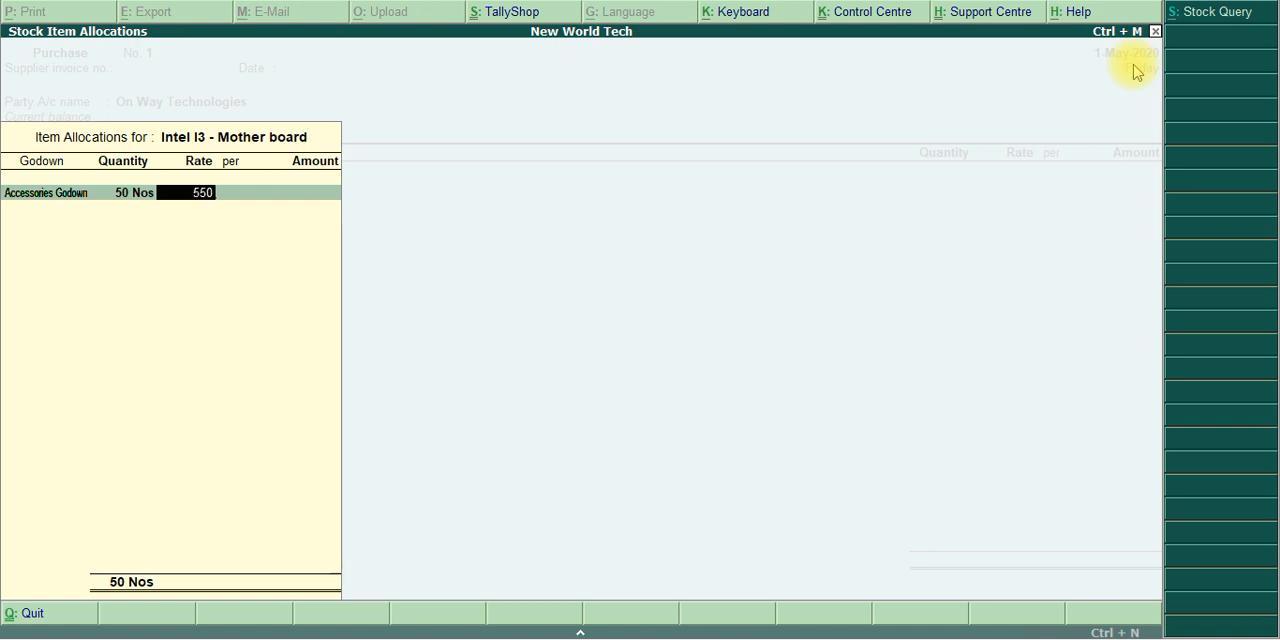
pyautogui.press('Return')
pyautogui.press('Return')
pyautogui.press('Return')
pyautogui.press('Return')
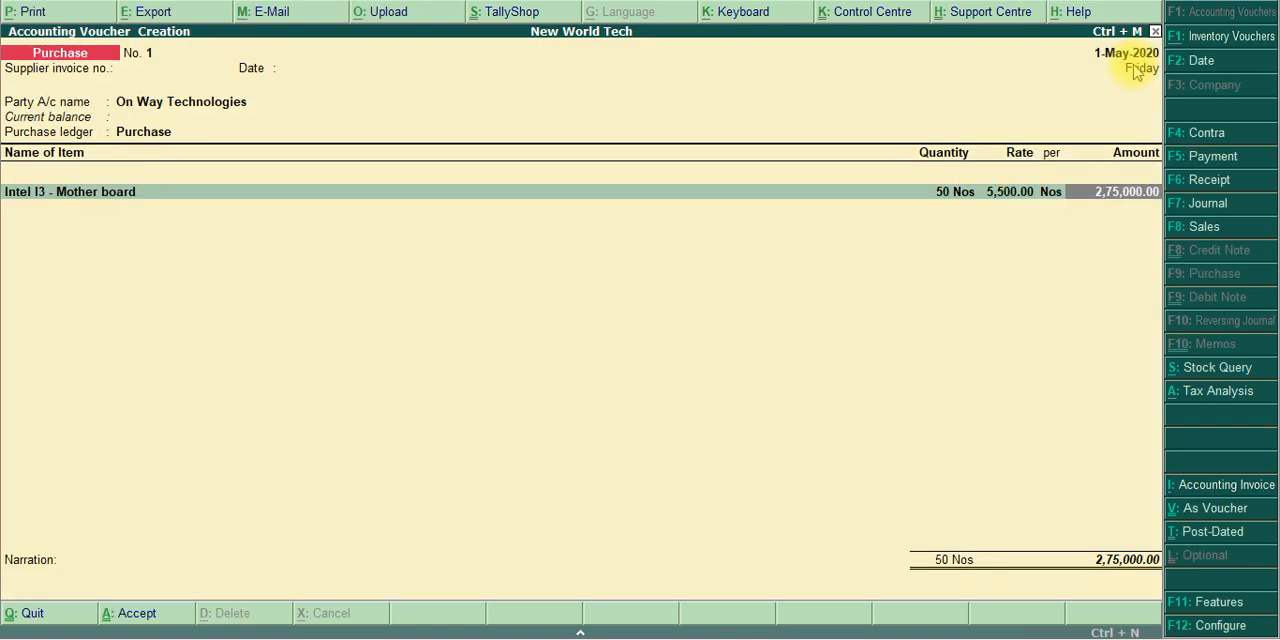
pyautogui.press('Return')
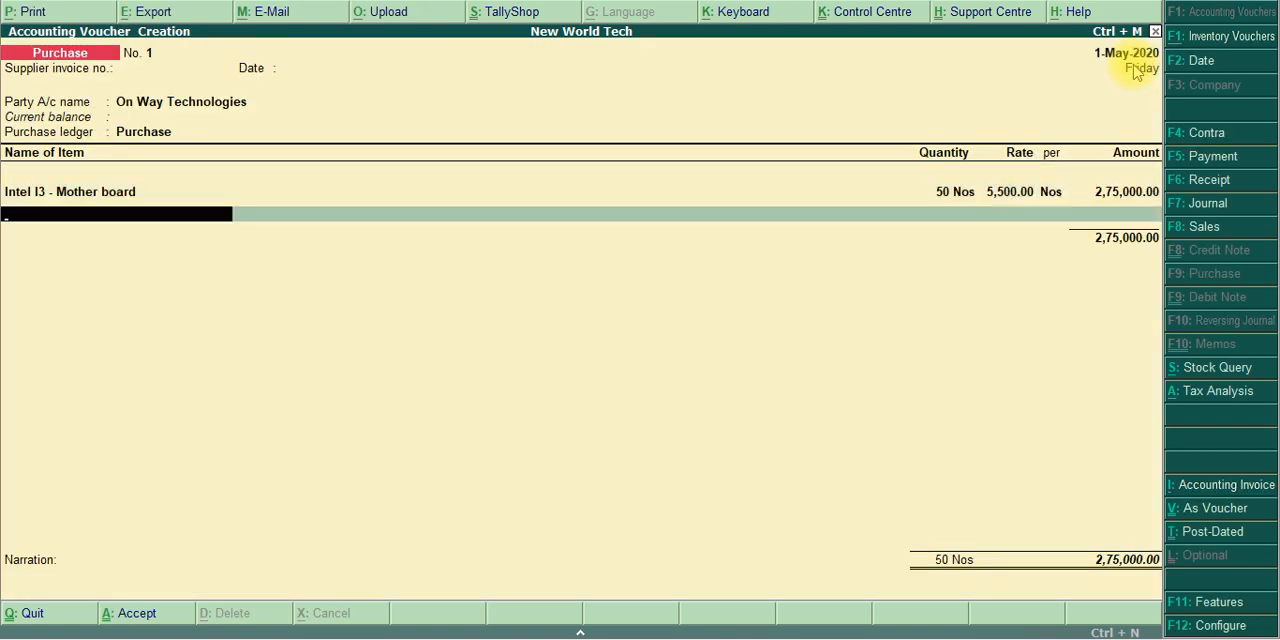
# Add Dell I3 – Mother board as the second purchase item and allocate it to Accessories Godown
pyautogui.hotkey('alt', 'Tab')
pyautogui.hotkey('alt', 'Tab')
pyautogui.write('moth')
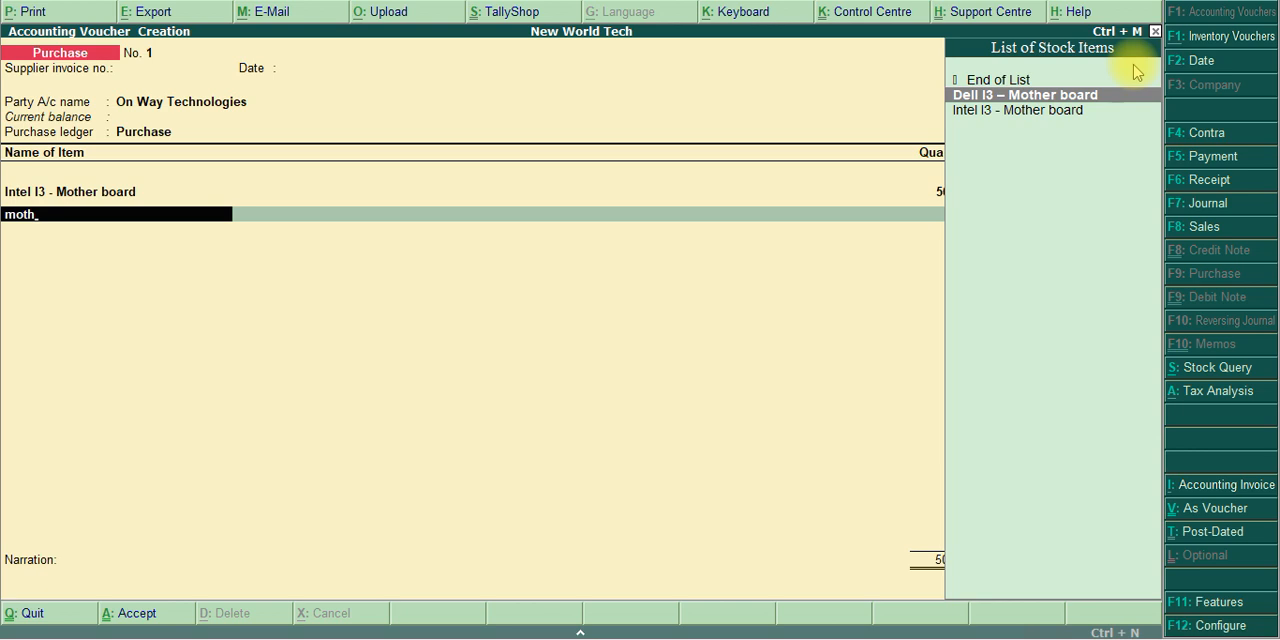
pyautogui.press('Return')
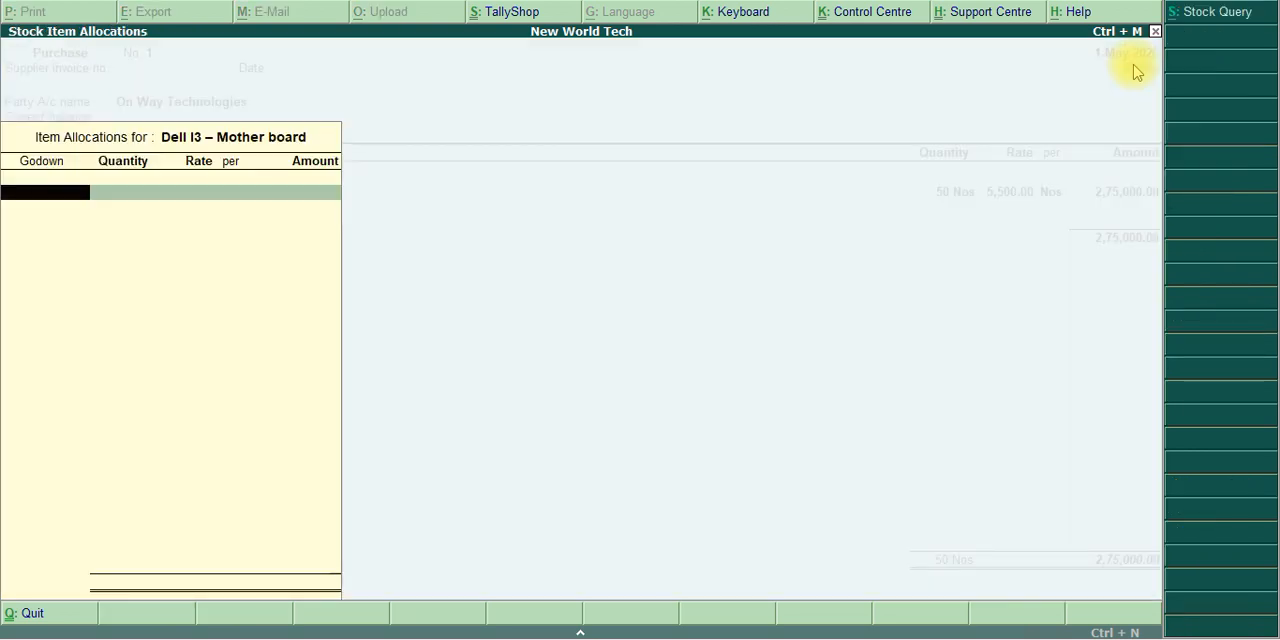
pyautogui.write('acc')
pyautogui.press('Return')
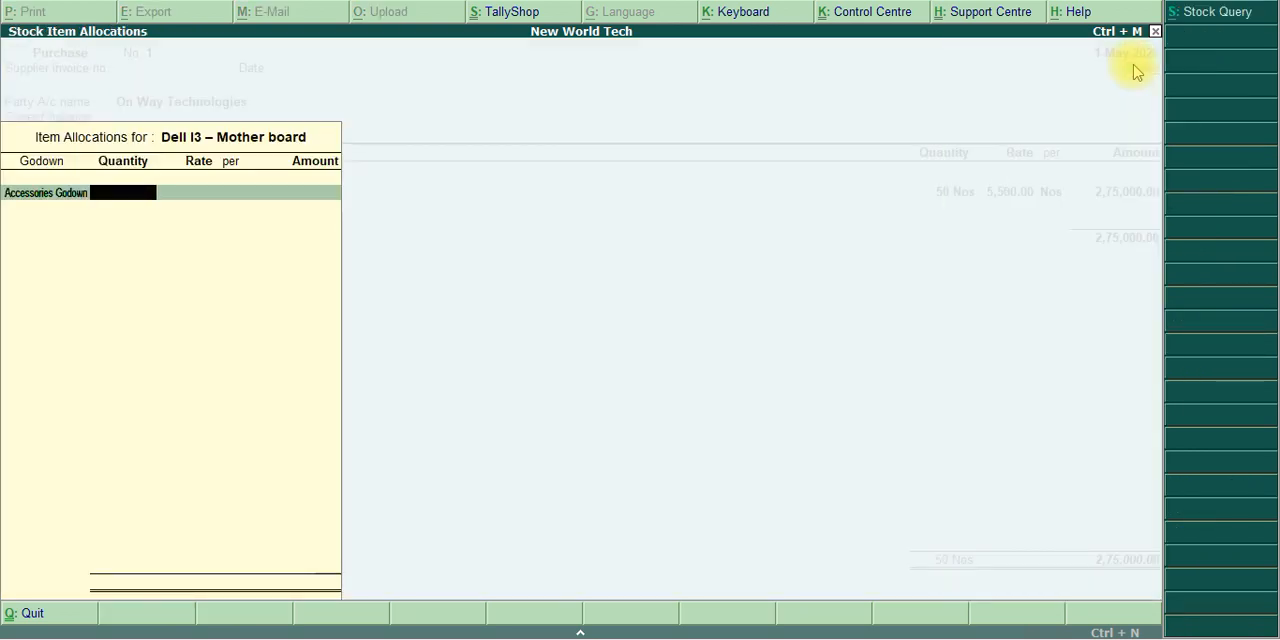
# Enter 50 Nos at a rate of 4,500 for Dell I3 – Mother board and complete the item line
pyautogui.write('50')
pyautogui.press('Return')
pyautogui.hotkey('alt', 'Tab')
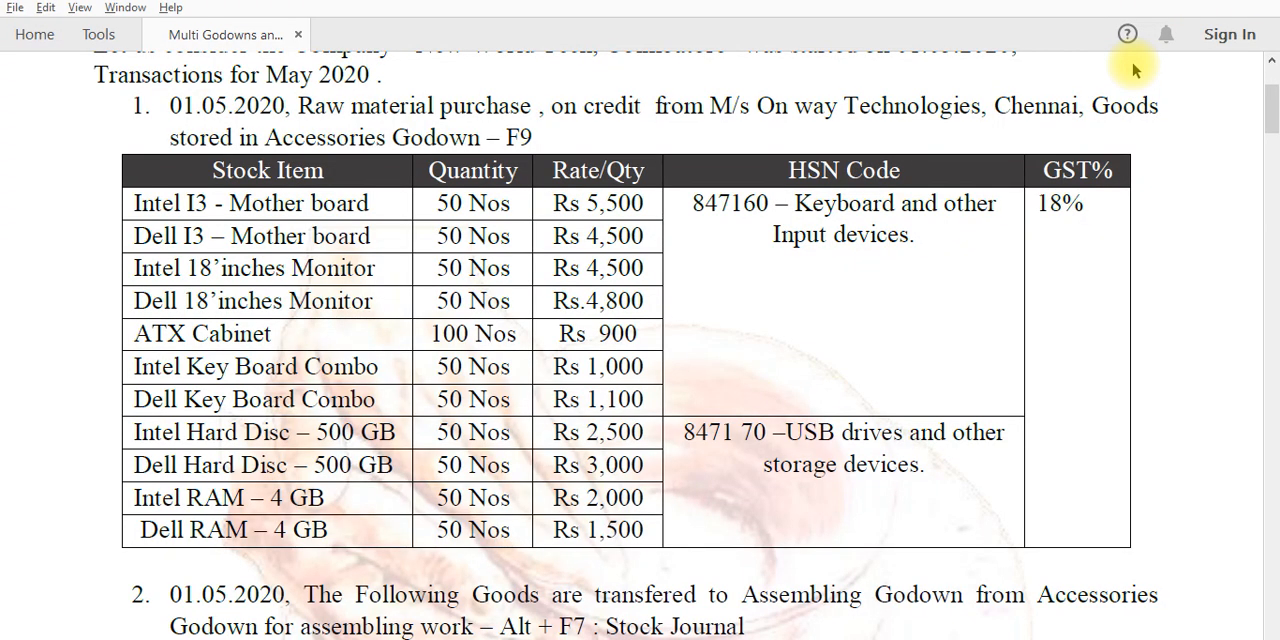
pyautogui.hotkey('alt', 'Tab')
pyautogui.write('4500')
pyautogui.press('Return')
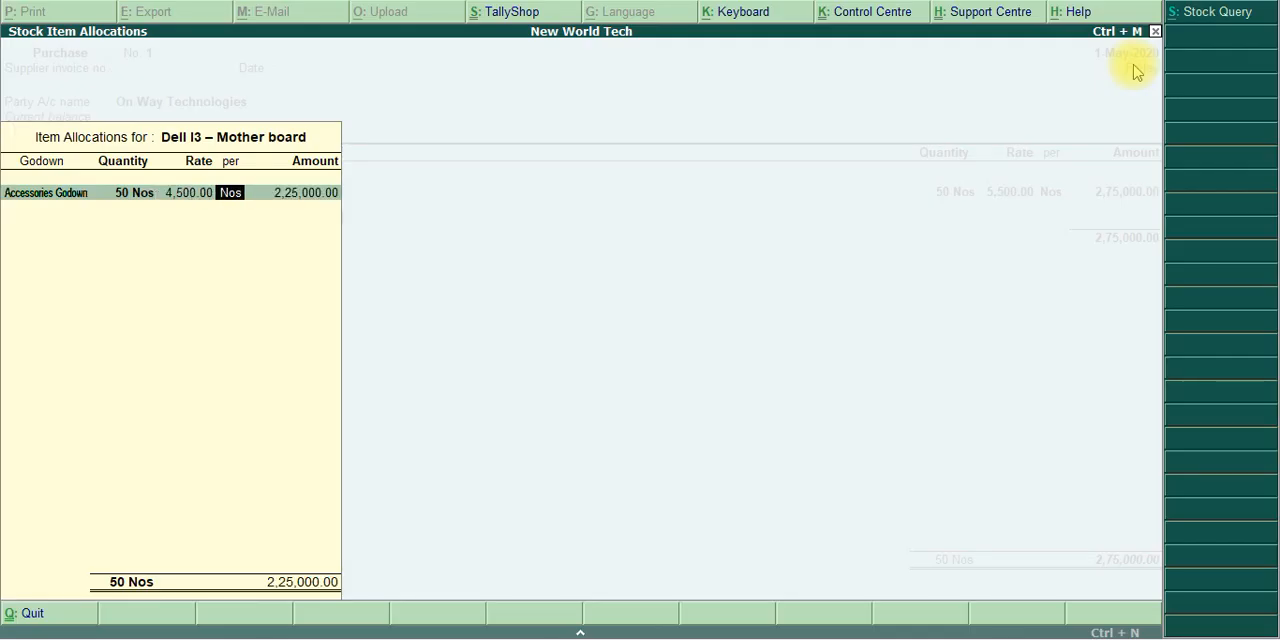
pyautogui.press('Return')
pyautogui.press('Return')
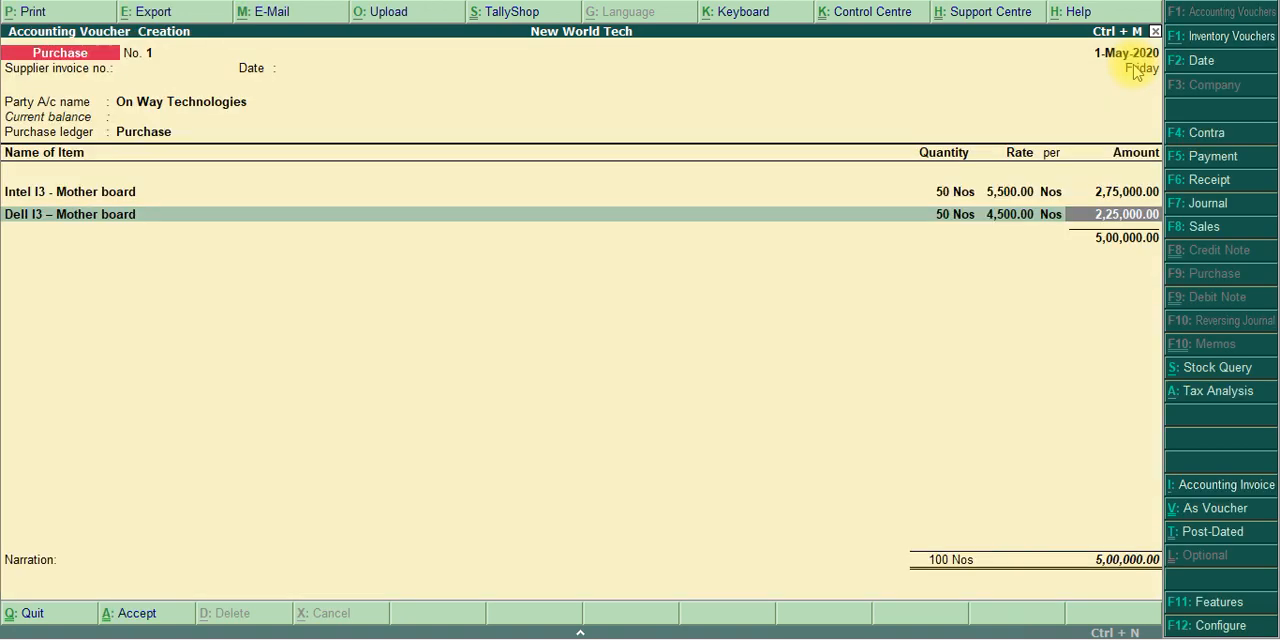
pyautogui.press('Return')
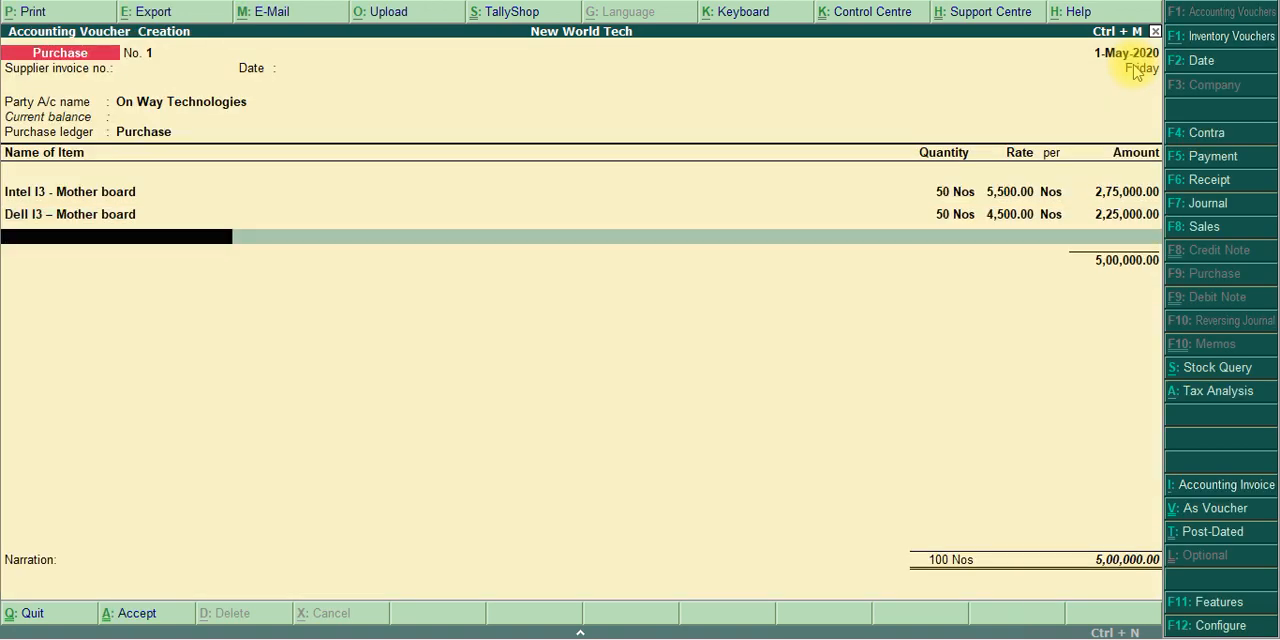
# Add Intel 18'inches Monitor as the third purchase item and allocate it to Accessories Godown
pyautogui.hotkey('alt', 'Tab')
pyautogui.hotkey('alt', 'Tab')
pyautogui.write('Mon')
pyautogui.press('Return')
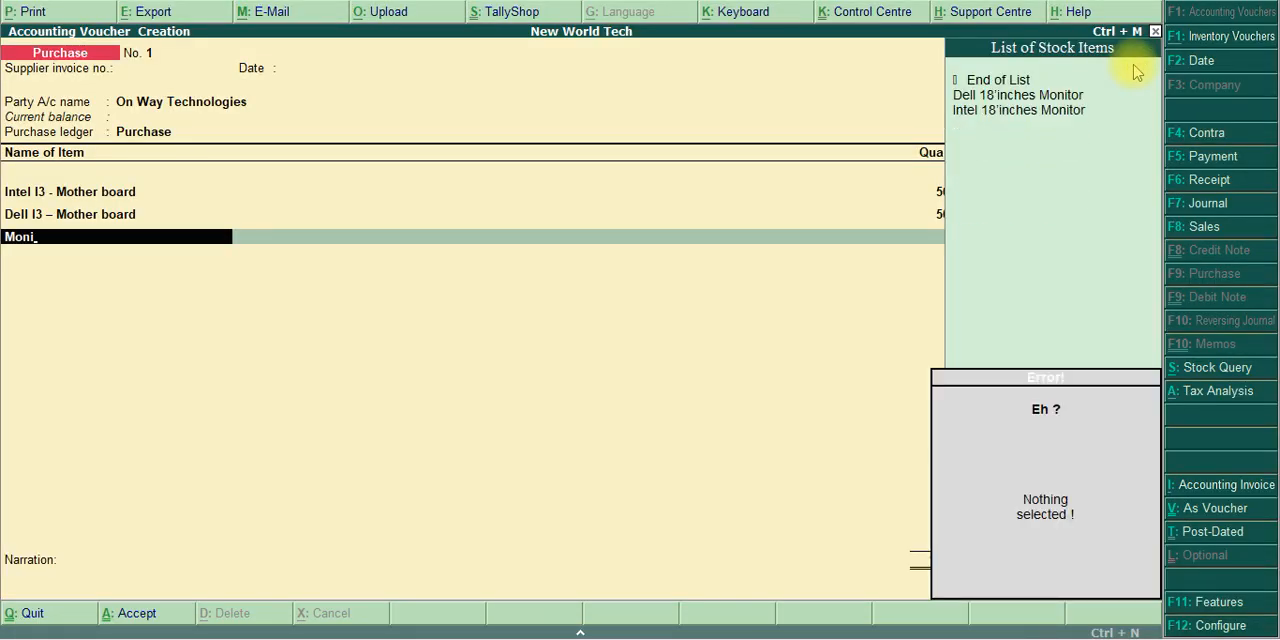
pyautogui.press('Down')
pyautogui.press('Down')
pyautogui.press('Return')
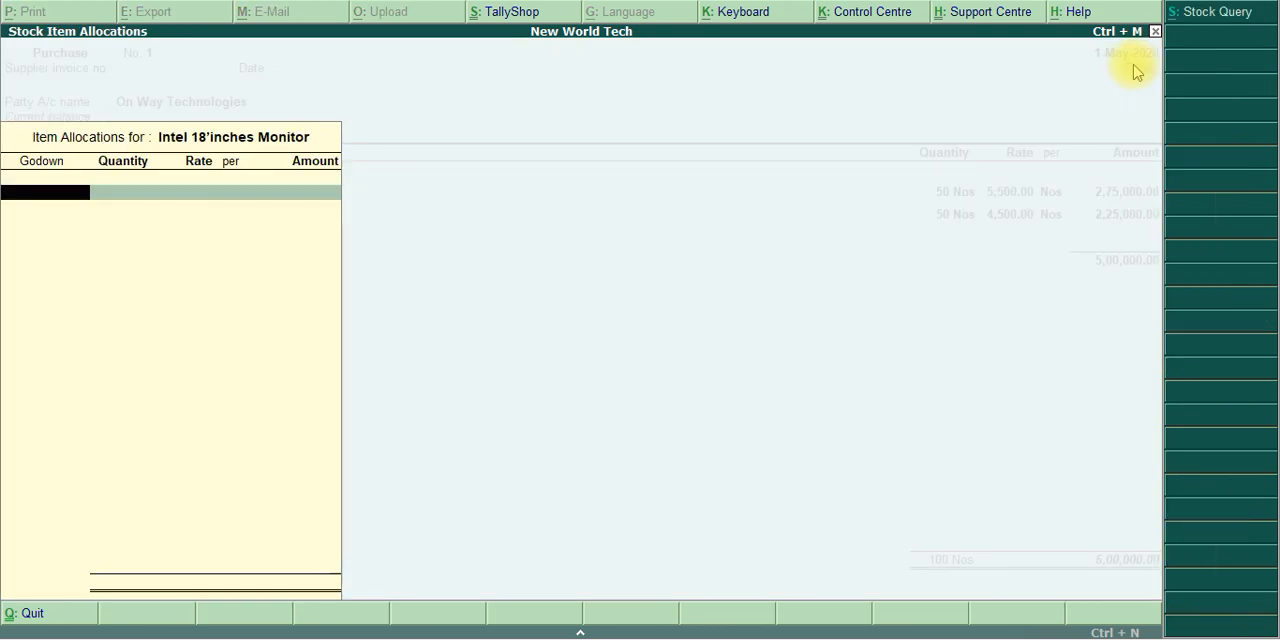
pyautogui.write('Acc')
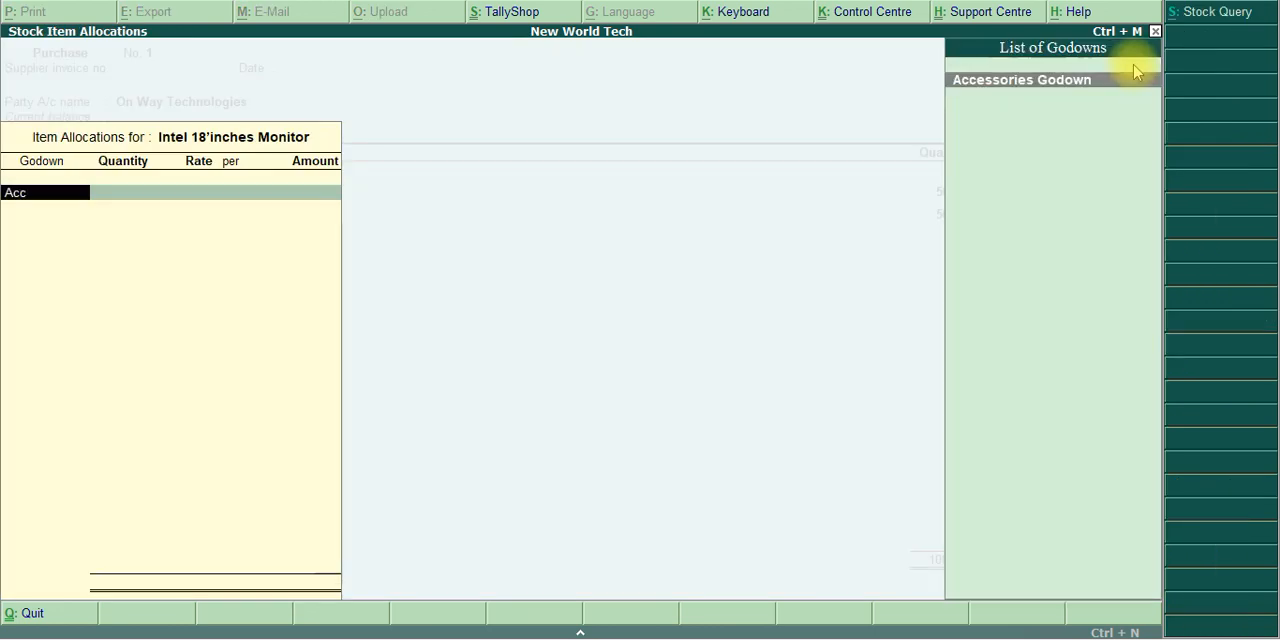
pyautogui.press('Return')
# Enter 50 Nos at a rate of 4,500 for Intel 18'inches Monitor and complete its allocation
pyautogui.hotkey('alt', 'Tab')
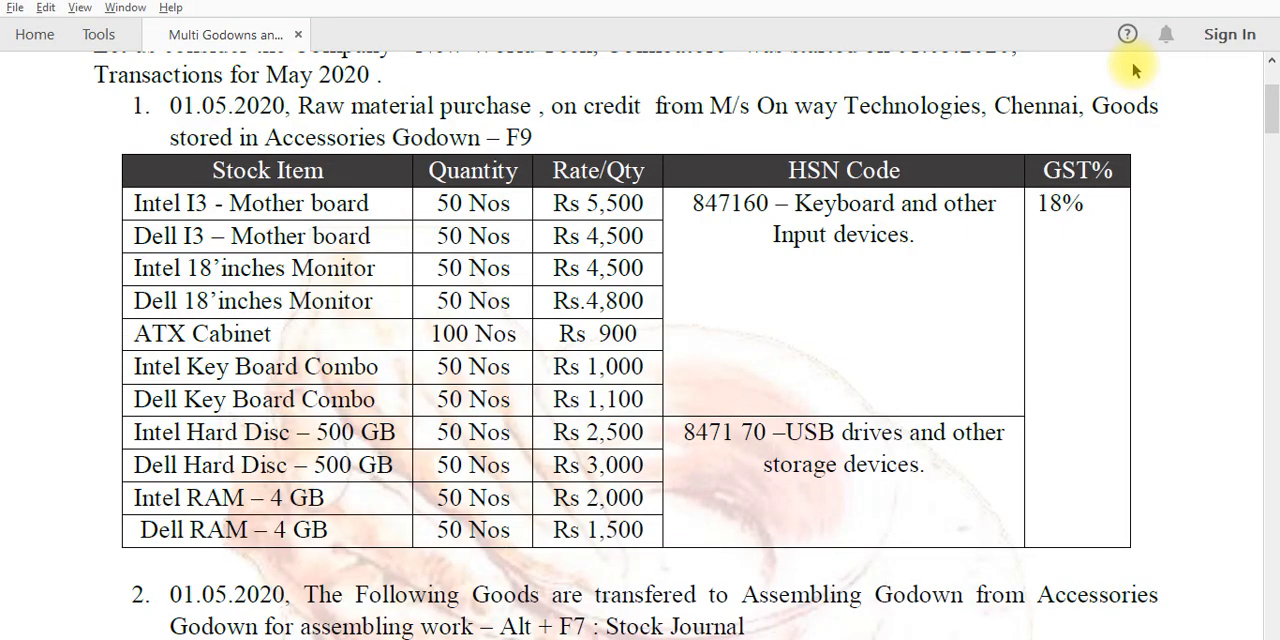
pyautogui.hotkey('alt', 'Tab')
pyautogui.write('50')
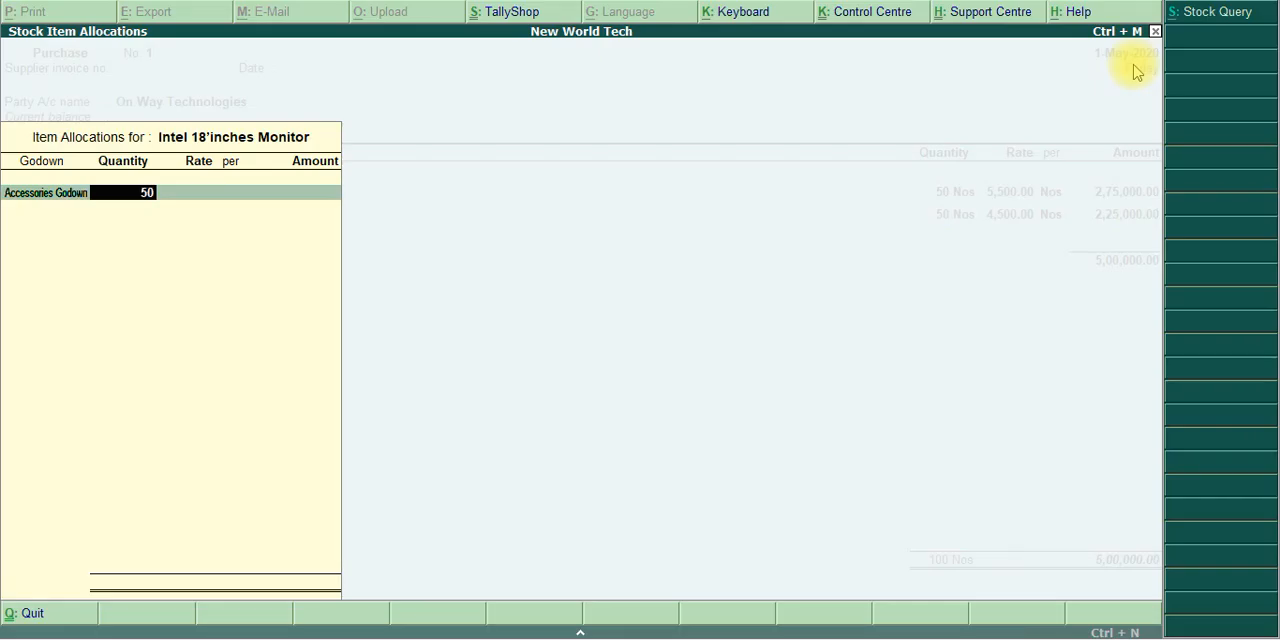
pyautogui.press('Return')
pyautogui.write('4500')
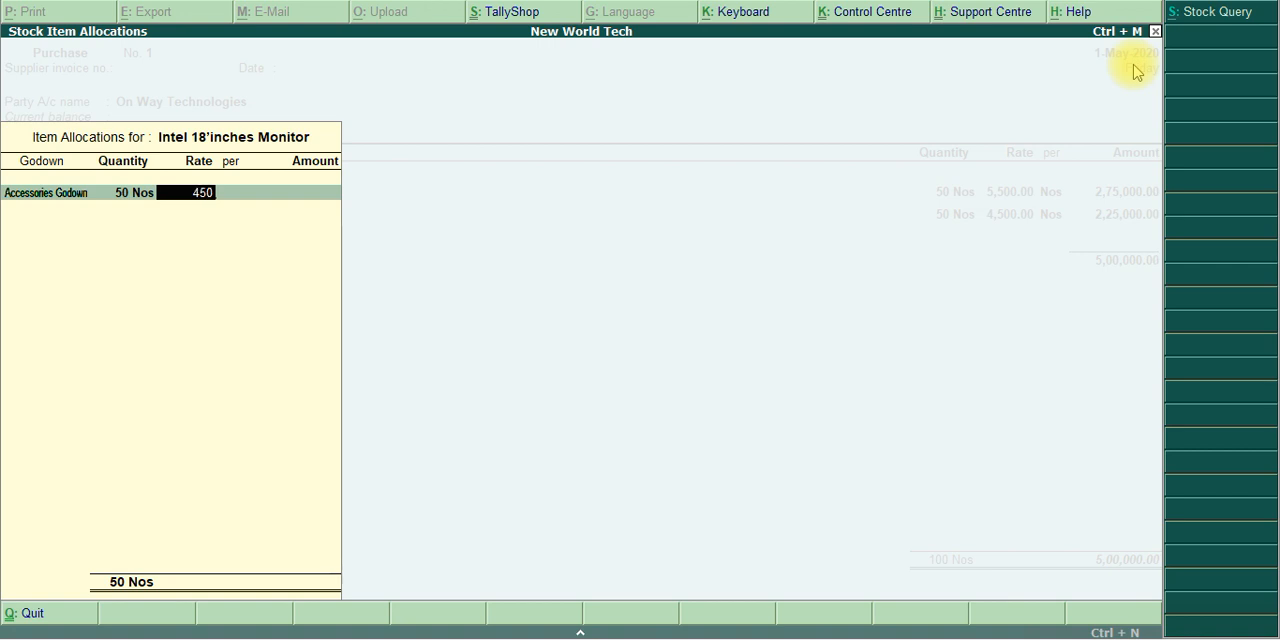
pyautogui.press('Return')
pyautogui.press('Return')
pyautogui.press('Return')
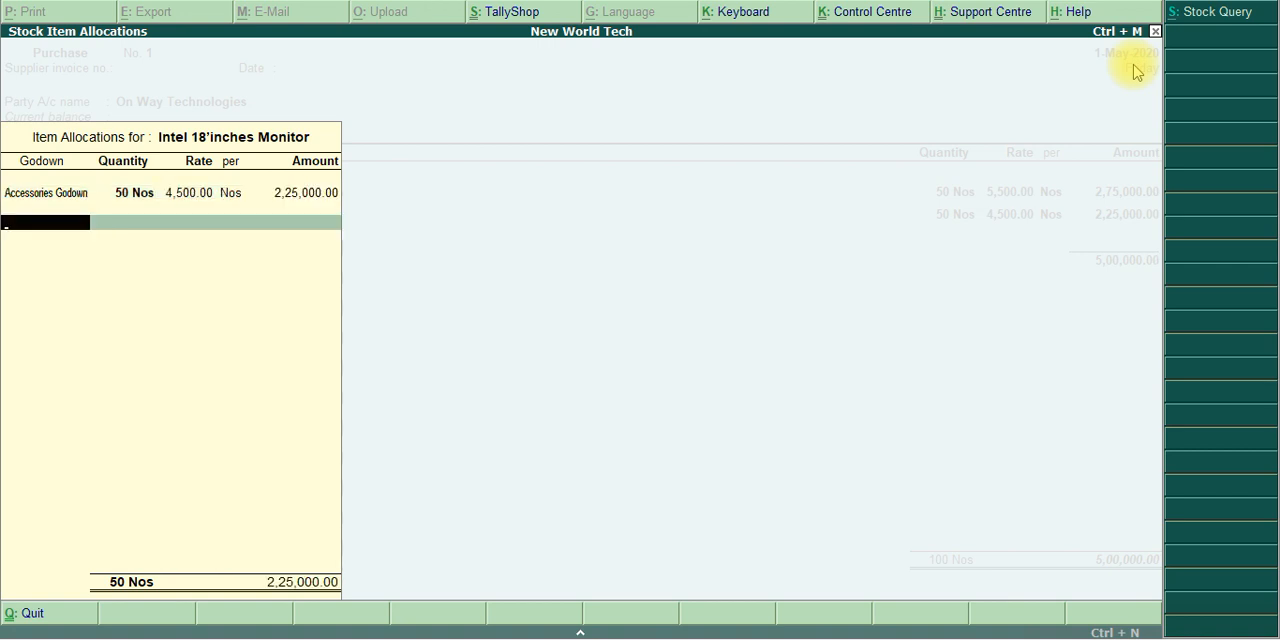
pyautogui.press('Return')
# Add Dell 18'inches Monitor as the fourth purchase item and allocate it to Accessories Godown
pyautogui.hotkey('alt', 'Tab')
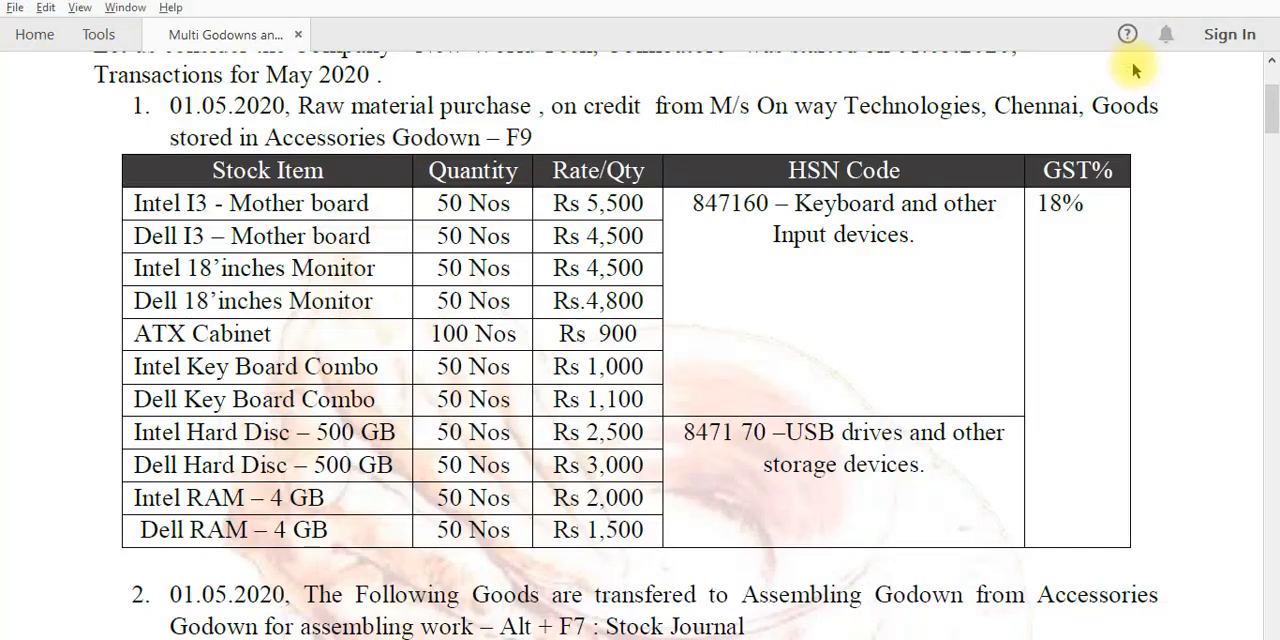
pyautogui.hotkey('alt', 'Tab')
pyautogui.write('Moni')
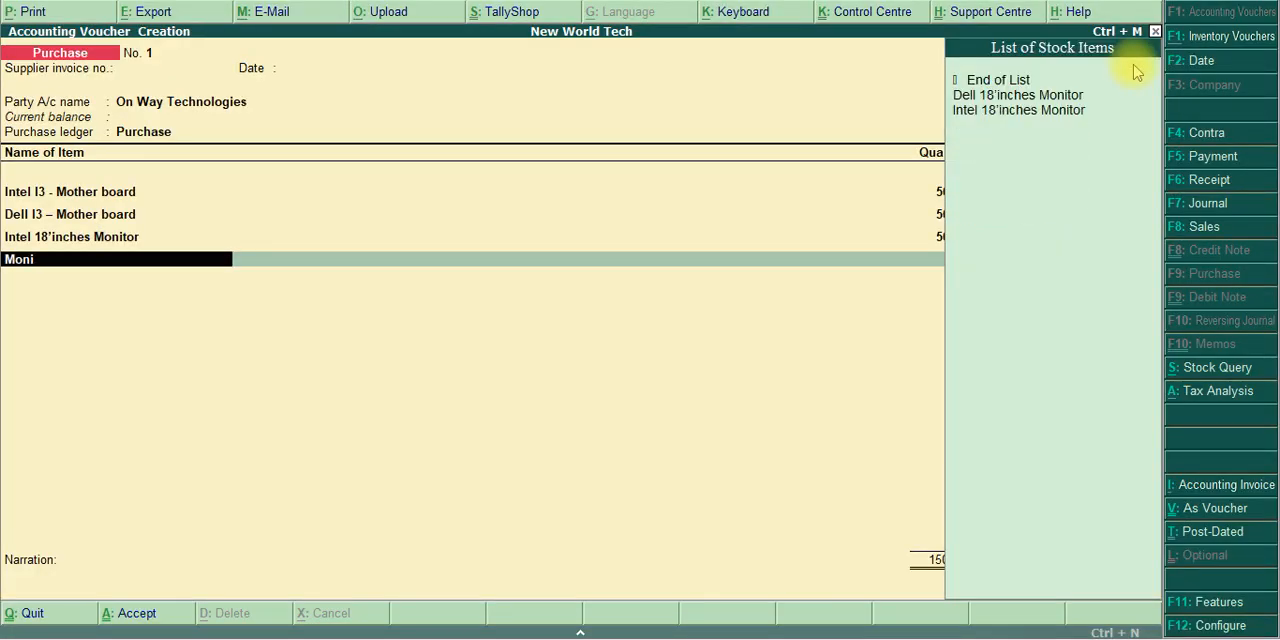
pyautogui.press('Down')
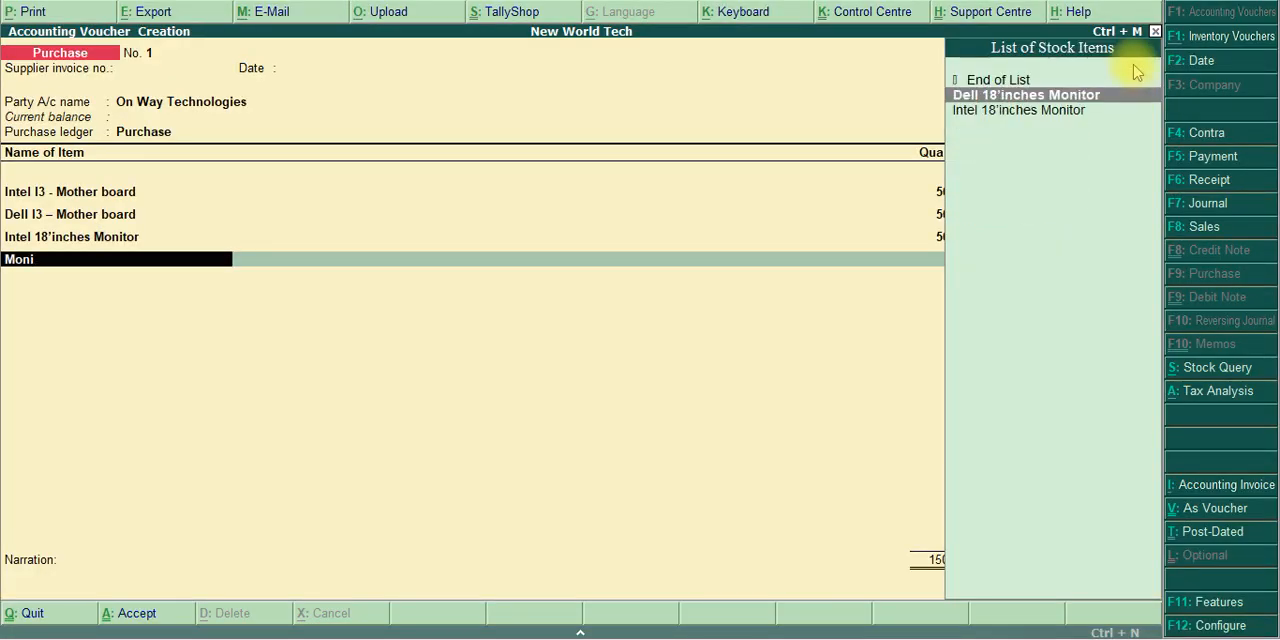
pyautogui.press('Return')
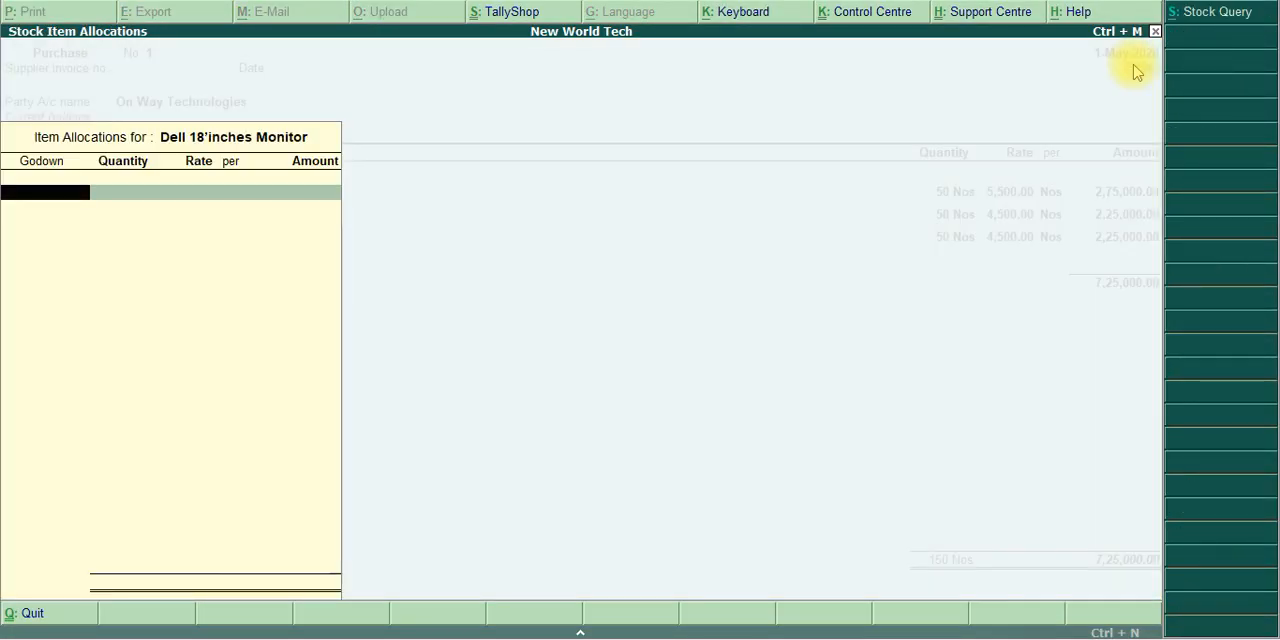
pyautogui.write('Acc')
pyautogui.press('Return')
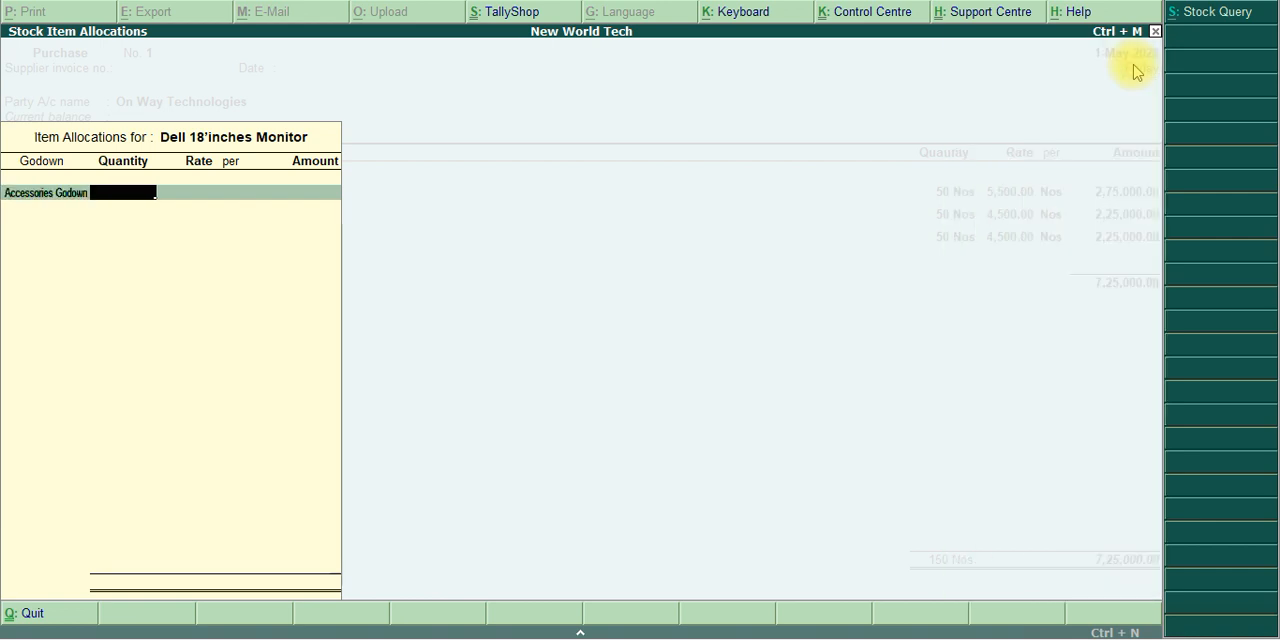
# Enter 50 Nos at a rate of 4,800 for Dell 18'inches Monitor and complete the item line
pyautogui.hotkey('alt', 'Tab')
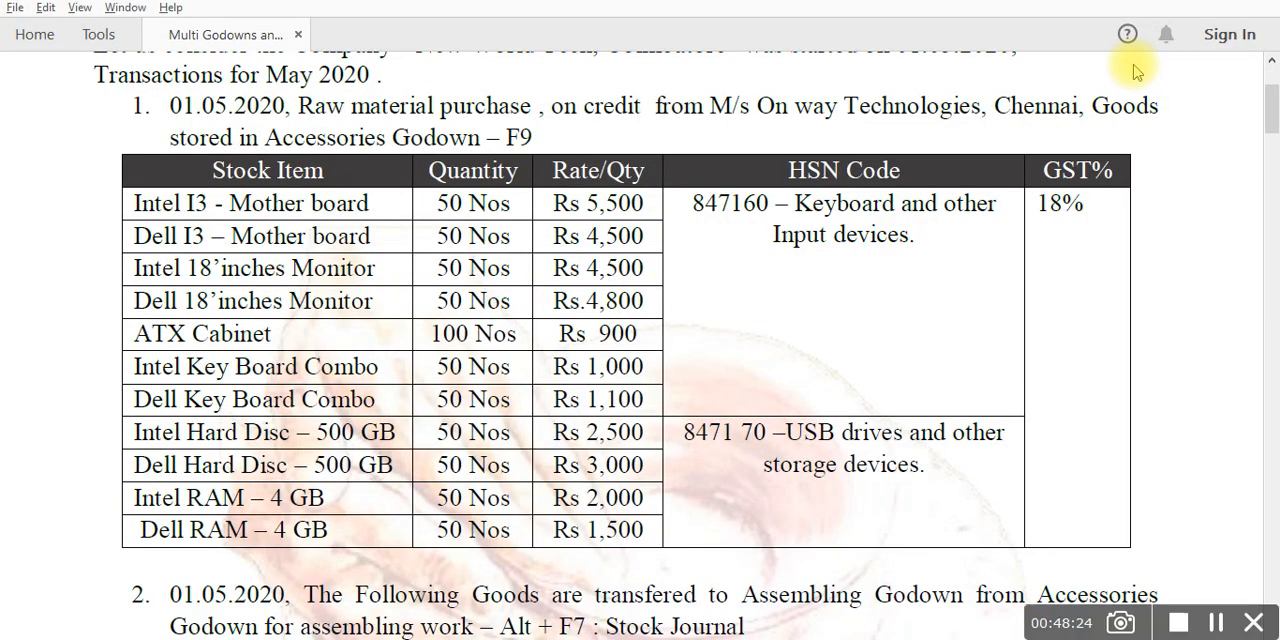
pyautogui.hotkey('alt', 'Tab')
pyautogui.write('50')
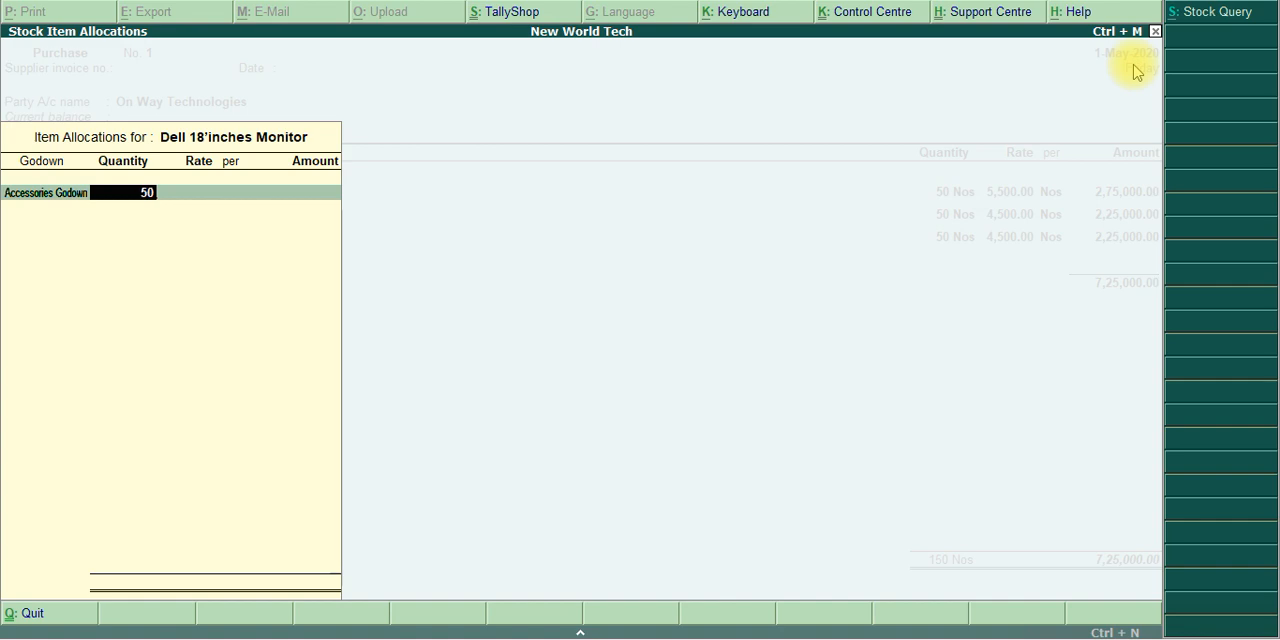
pyautogui.press('Return')
pyautogui.hotkey('alt', 'Tab')
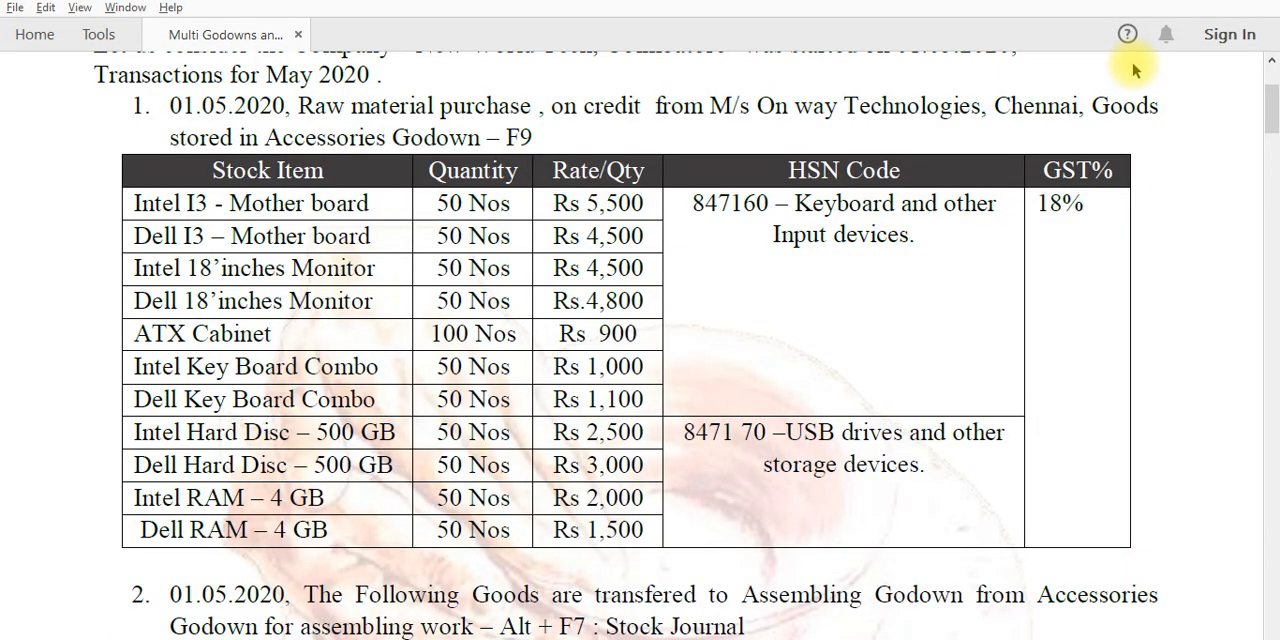
pyautogui.hotkey('alt', 'Tab')
pyautogui.write('4800')
pyautogui.press('Return')
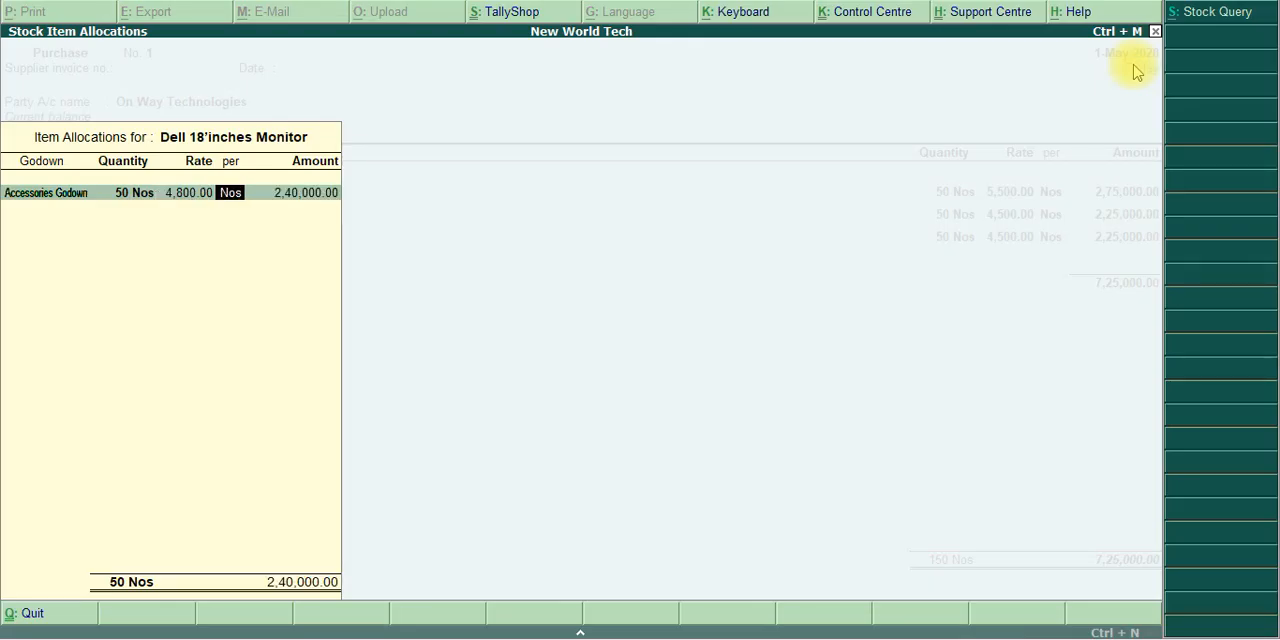
pyautogui.press('Return')
pyautogui.press('Return')
pyautogui.press('Return')
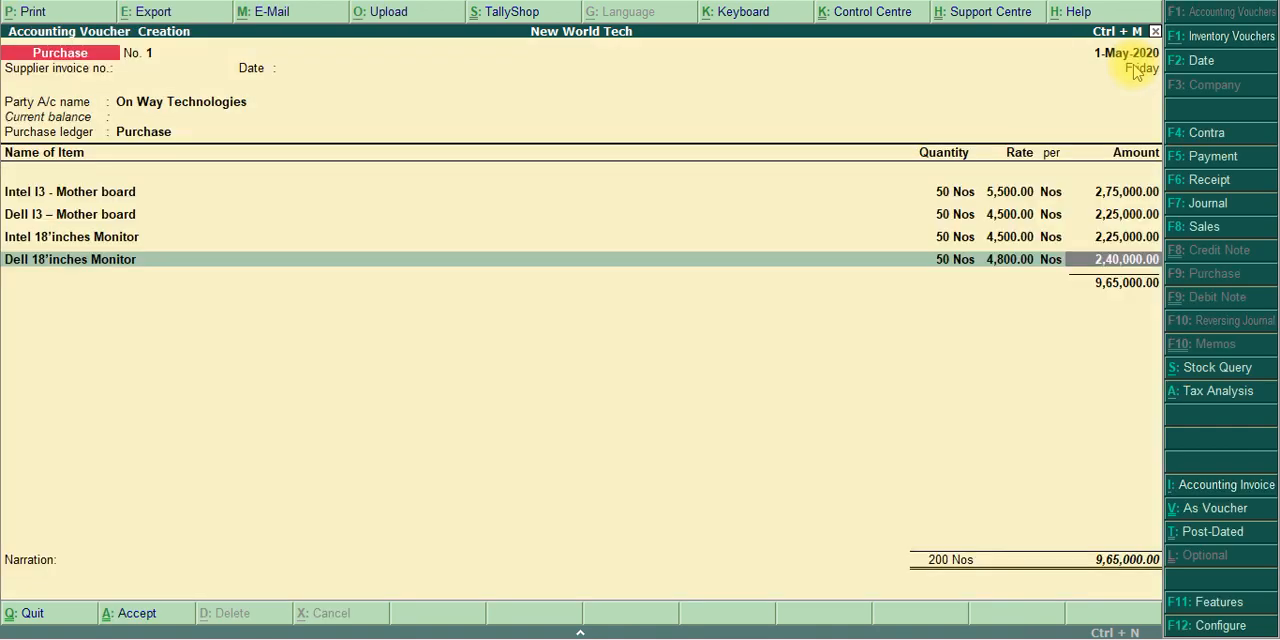
pyautogui.press('Return')
# Add ATX Cabinet as the fifth purchase item and allocate it to Accessories Godown
pyautogui.hotkey('alt', 'Tab')
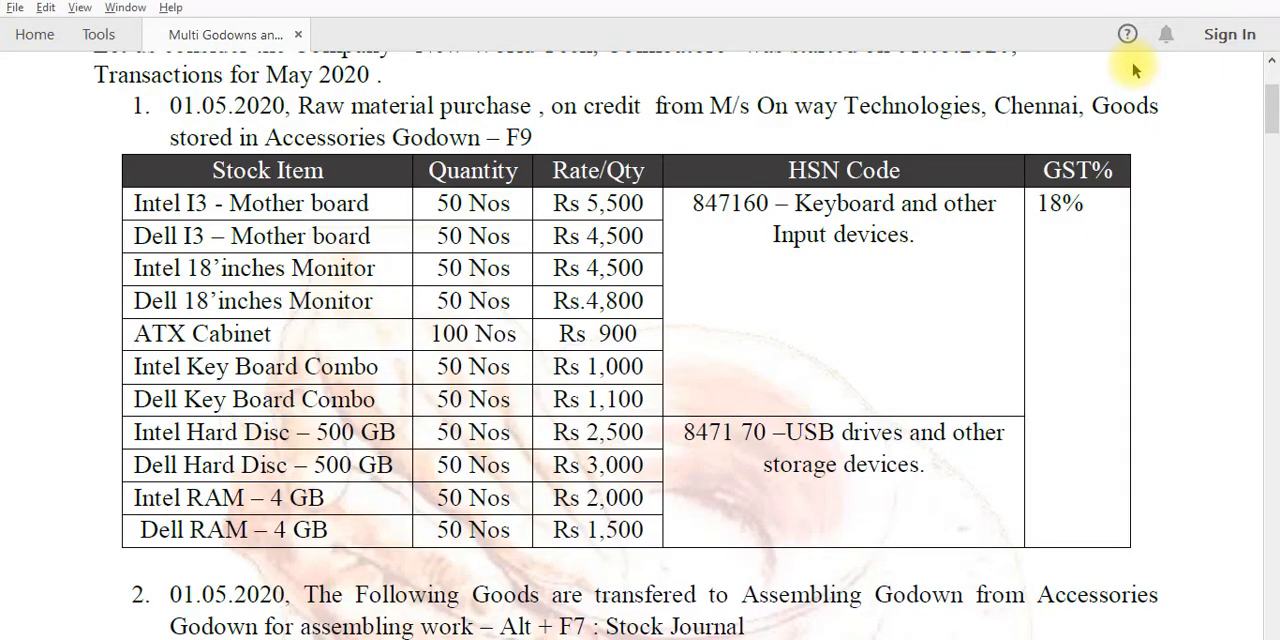
pyautogui.hotkey('alt', 'Tab')
pyautogui.write('A')
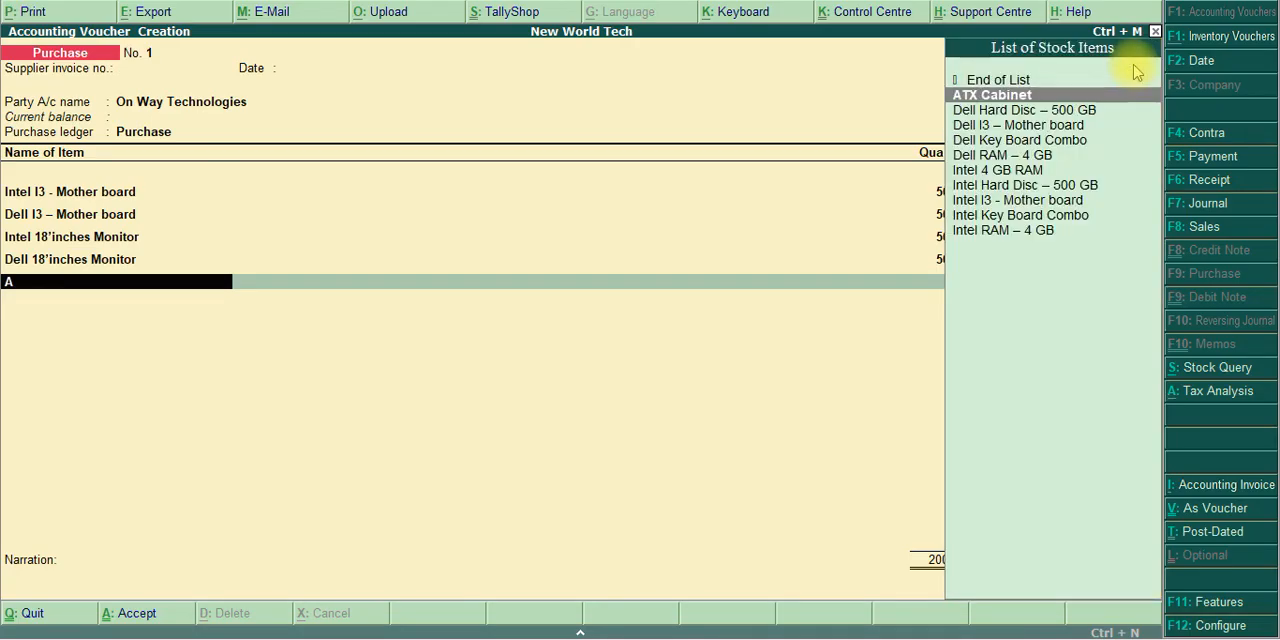
pyautogui.write('TX Ca')
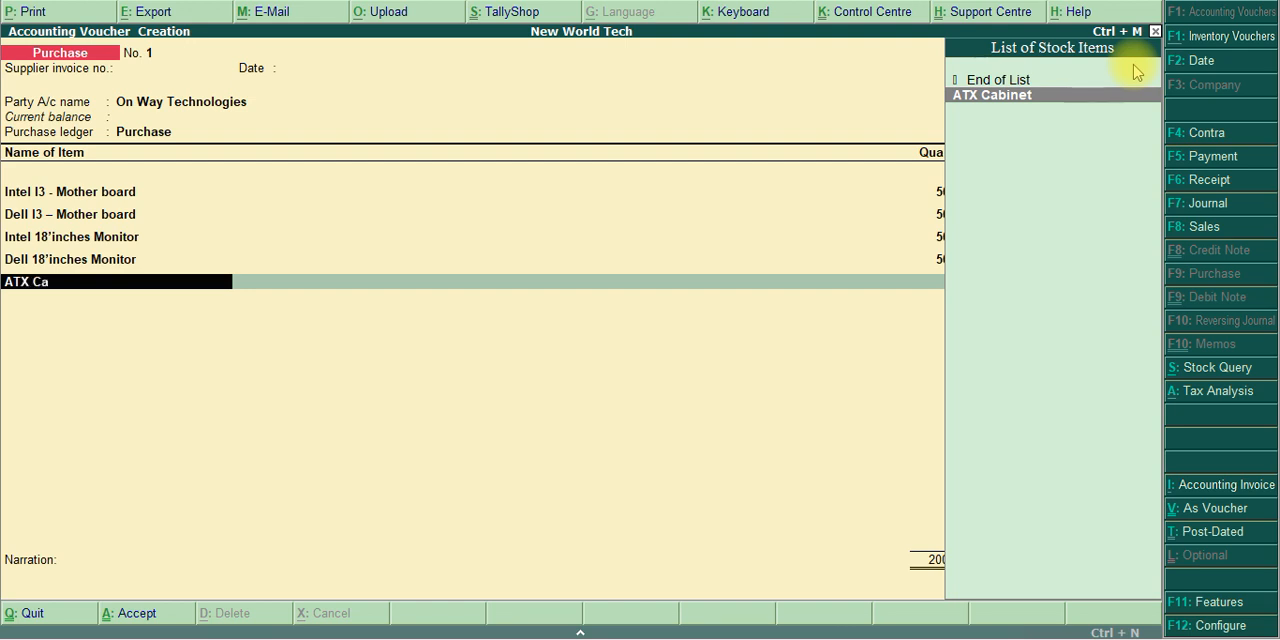
pyautogui.write('binet')
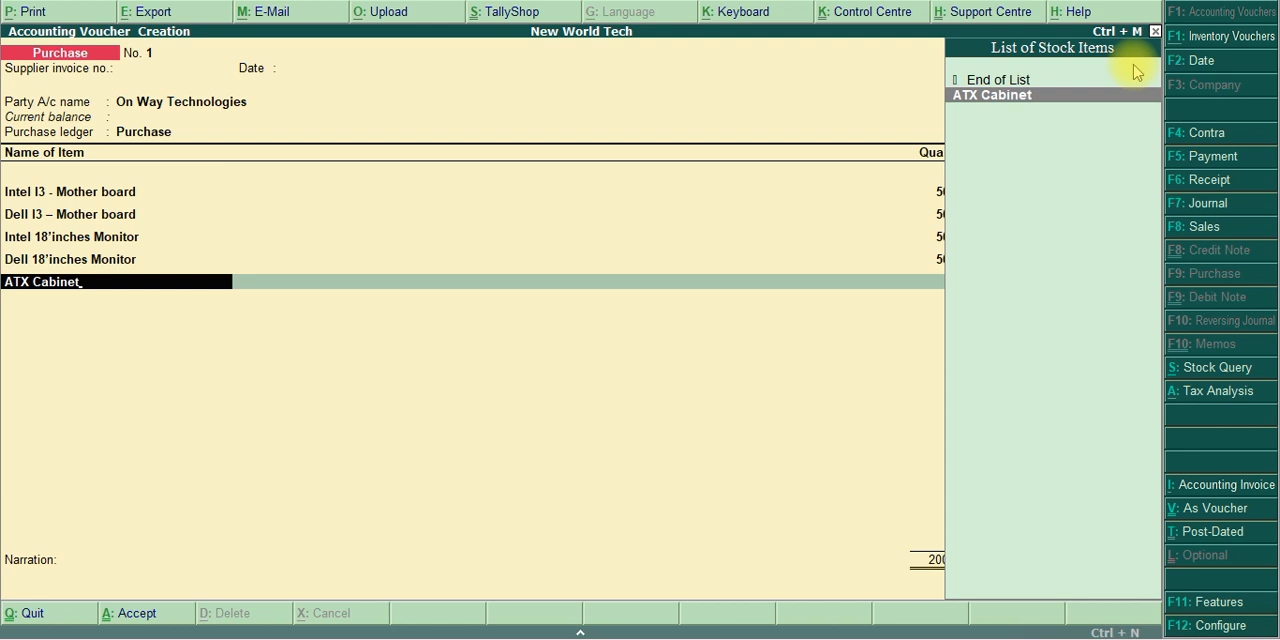
pyautogui.press('Return')
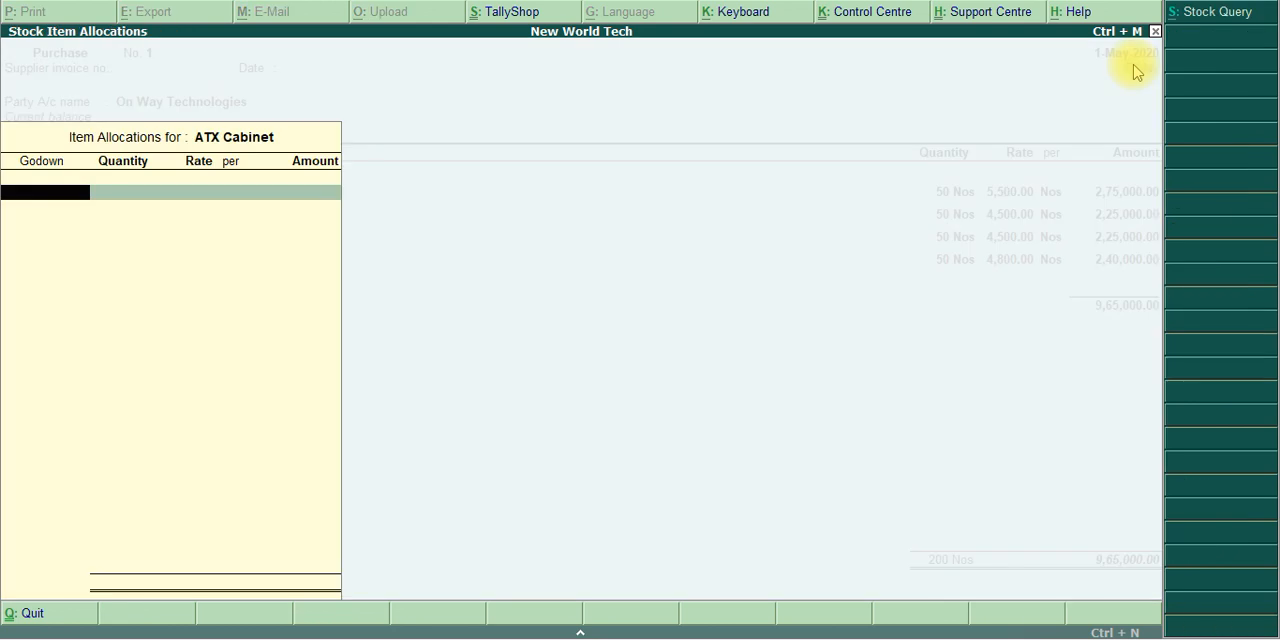
pyautogui.write('Acc')
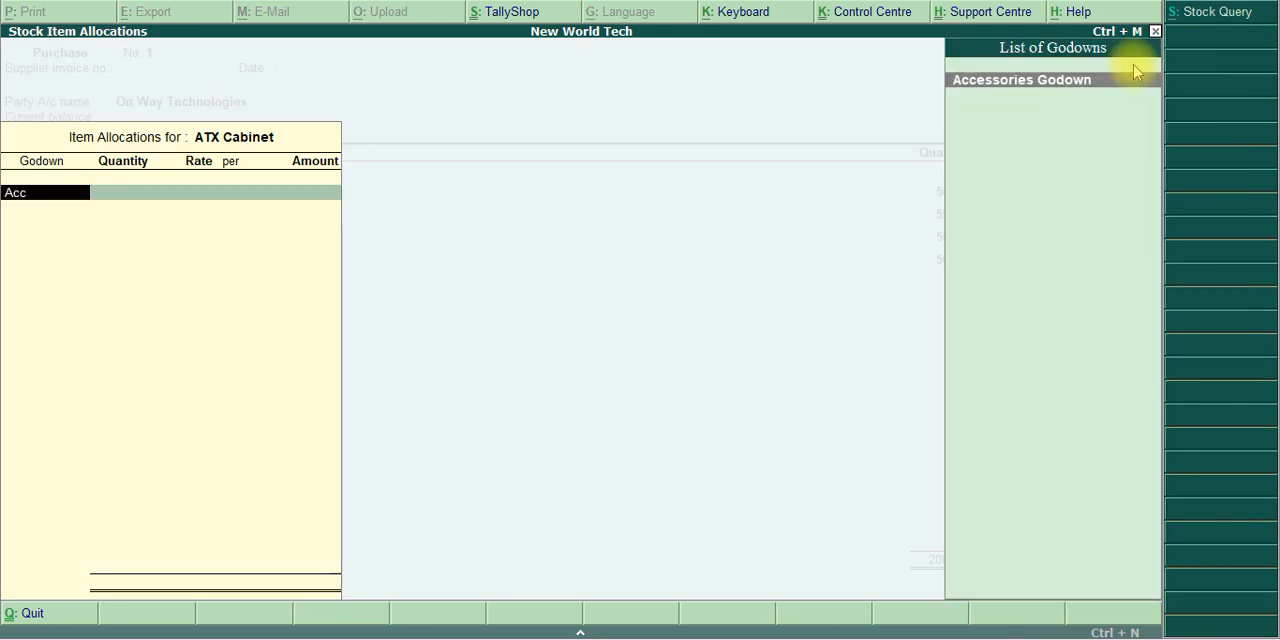
pyautogui.press('Return')
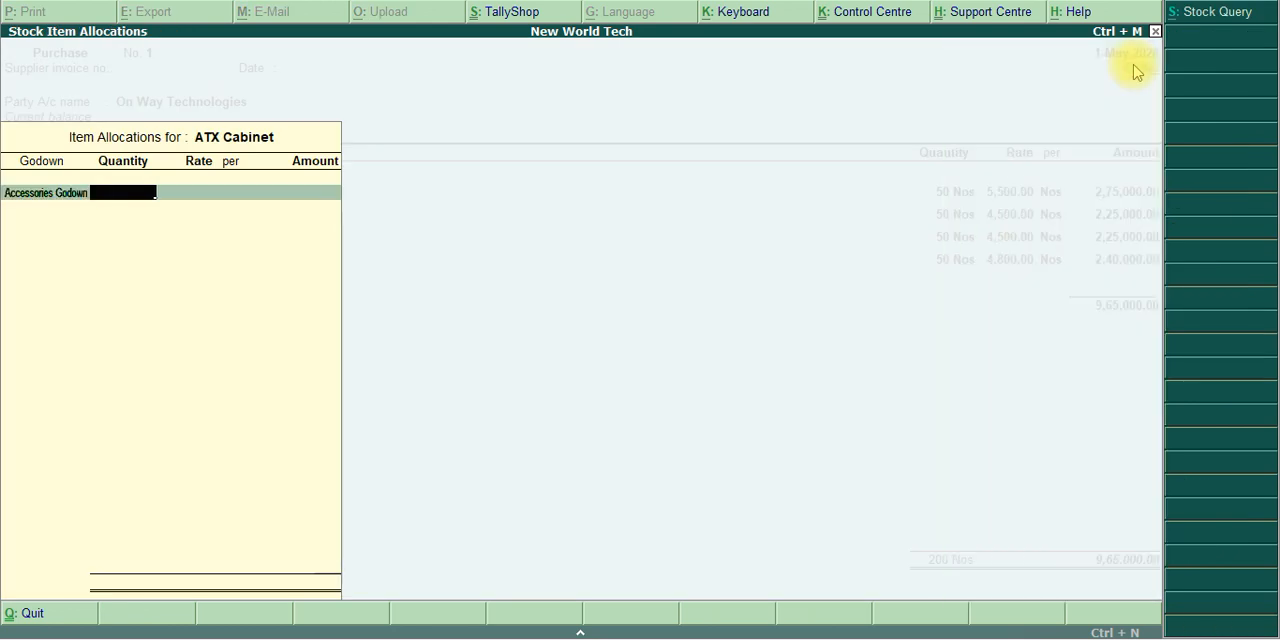
# Set the ATX Cabinet quantity to 100 Nos
pyautogui.write('100')
pyautogui.press('Return')
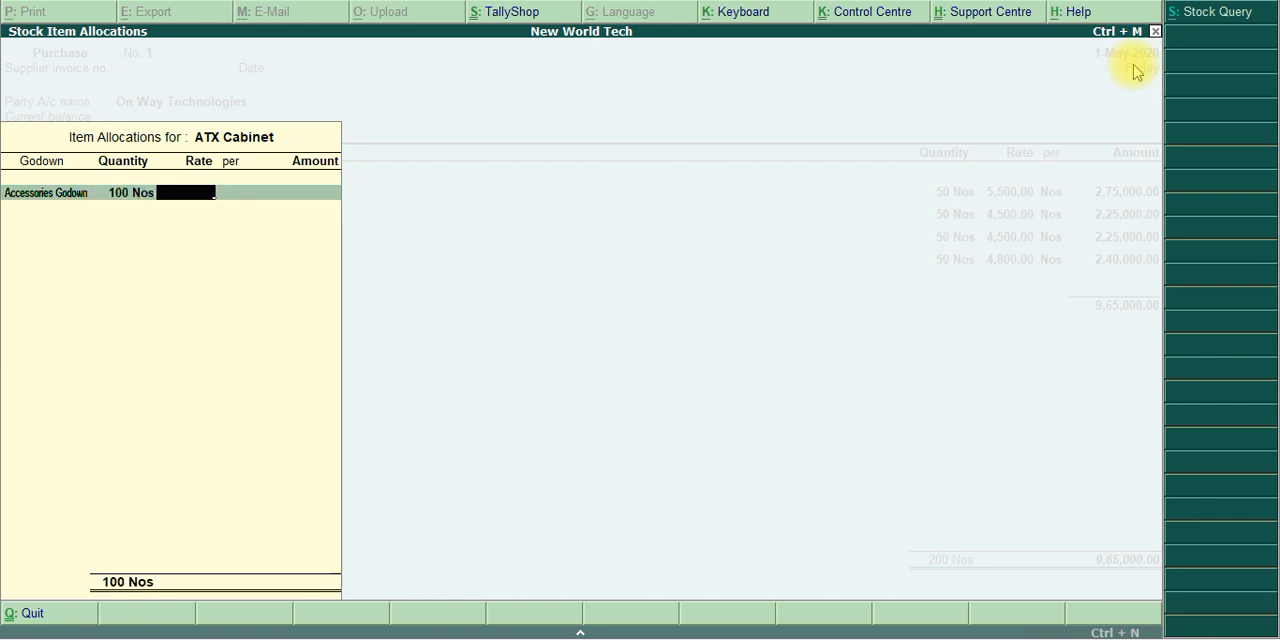
pyautogui.write('90')
pyautogui.press('Return')
pyautogui.press('Return')
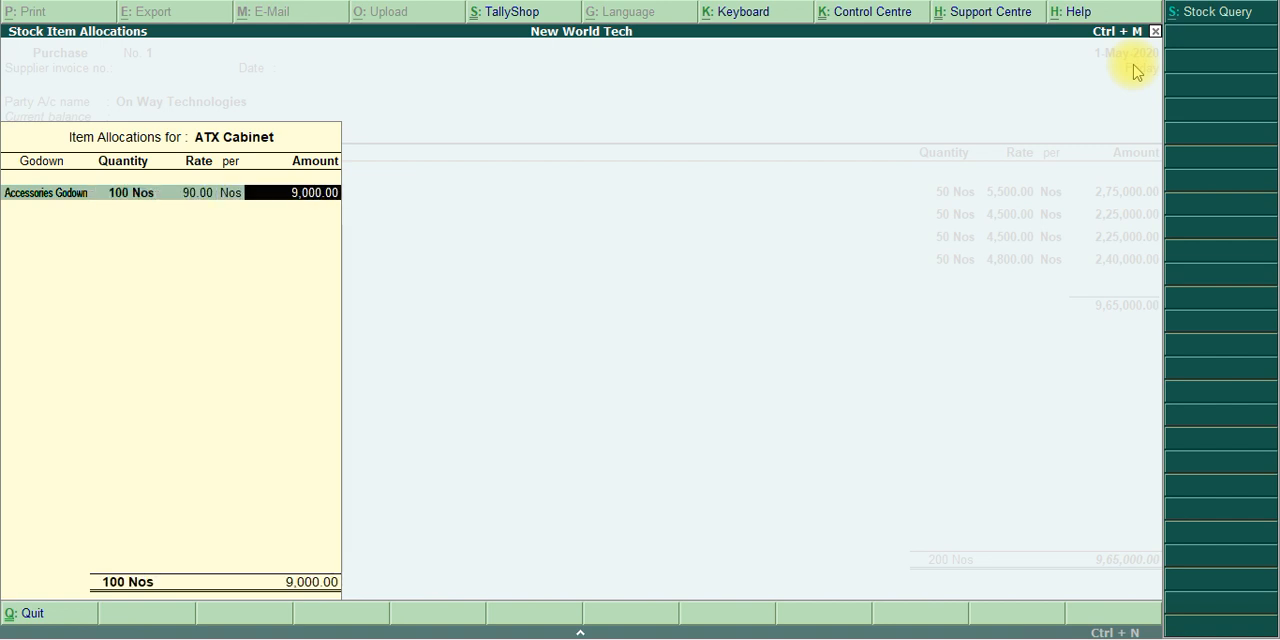
pyautogui.press('BackSpace')
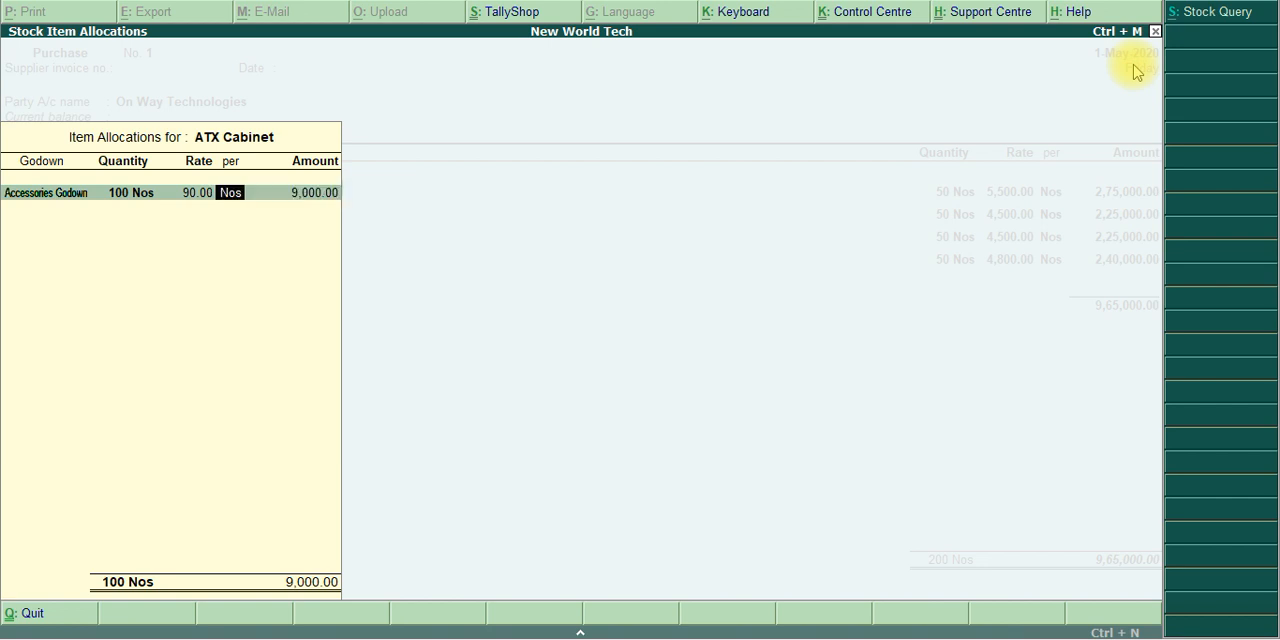
pyautogui.press('BackSpace')
# Set the ATX Cabinet rate to 900 per Nos and complete the item line
pyautogui.write('900')
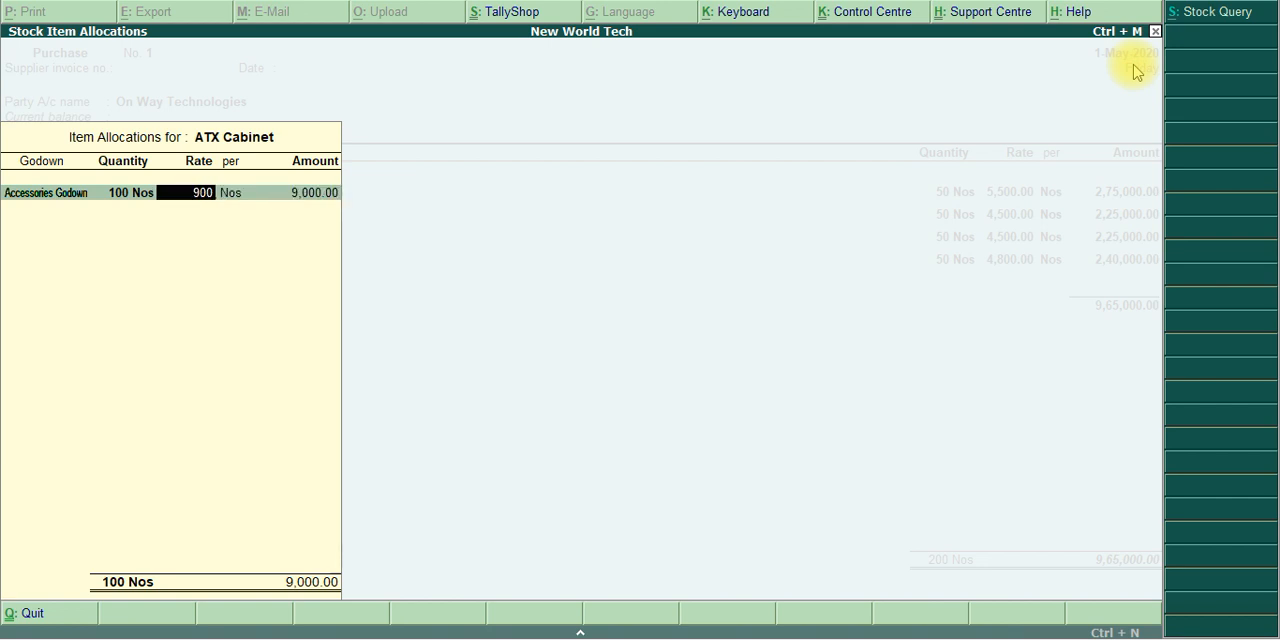
pyautogui.press('Return')
pyautogui.press('Return')
pyautogui.press('Return')
pyautogui.press('Return')
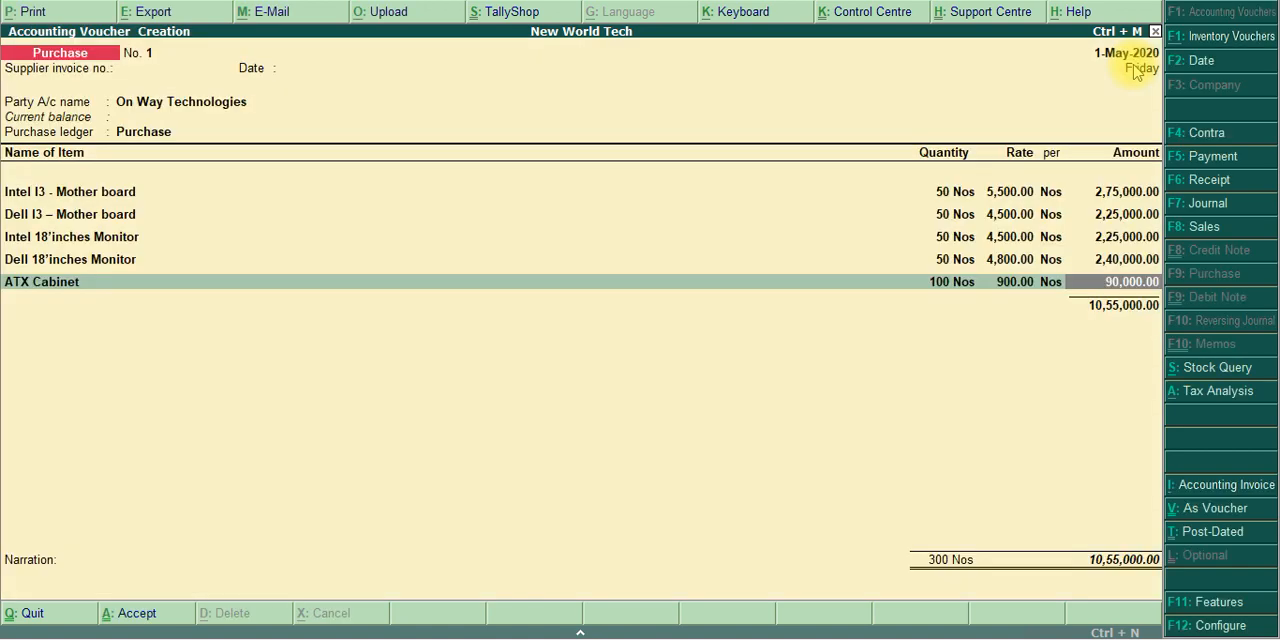
pyautogui.press('Return')
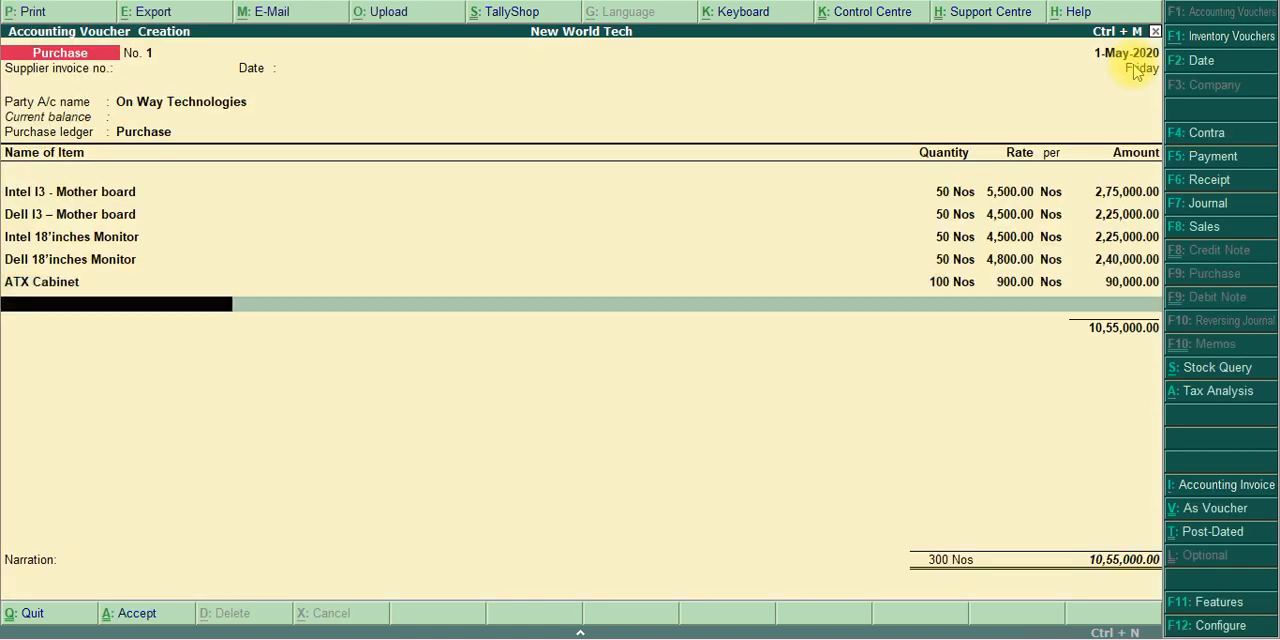
# Add Intel Key Board Combo as the sixth purchase item and allocate it to Accessories Godown
pyautogui.hotkey('alt', 'Tab')
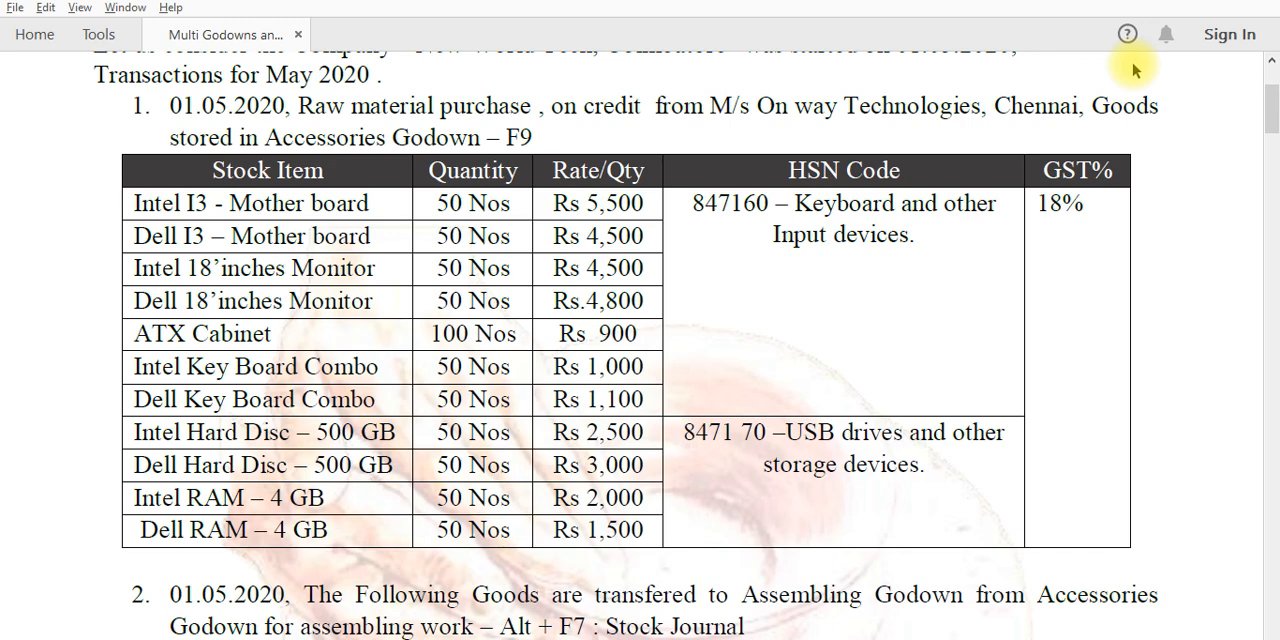
pyautogui.hotkey('alt', 'Tab')
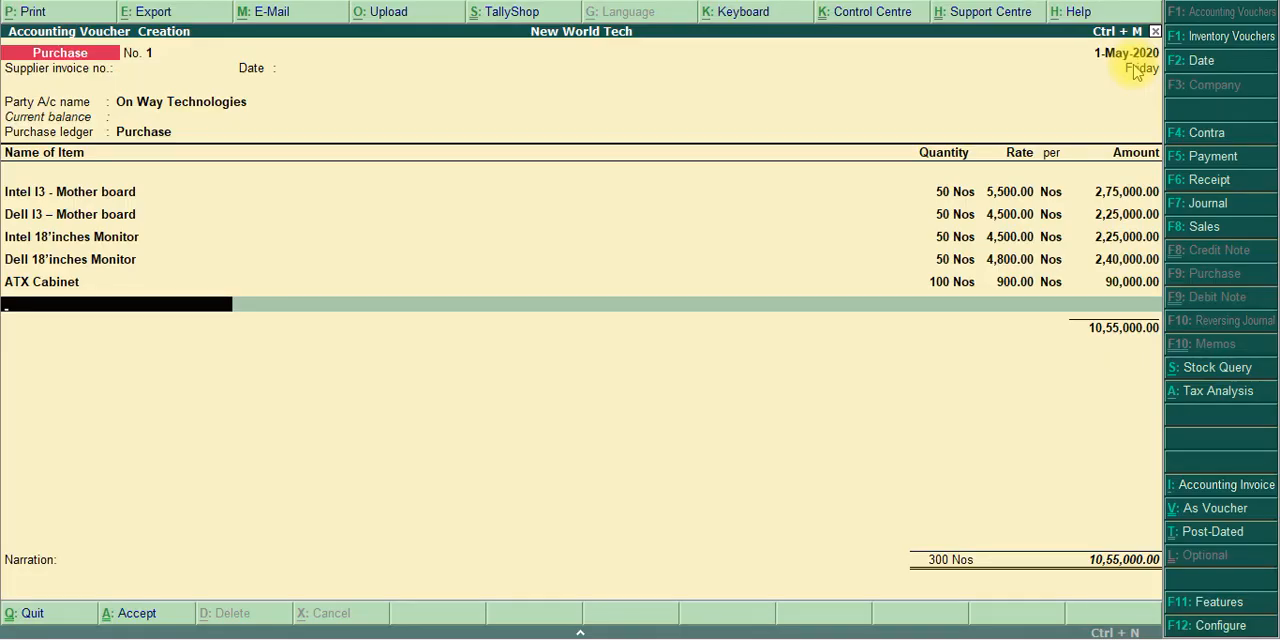
pyautogui.write('Key')
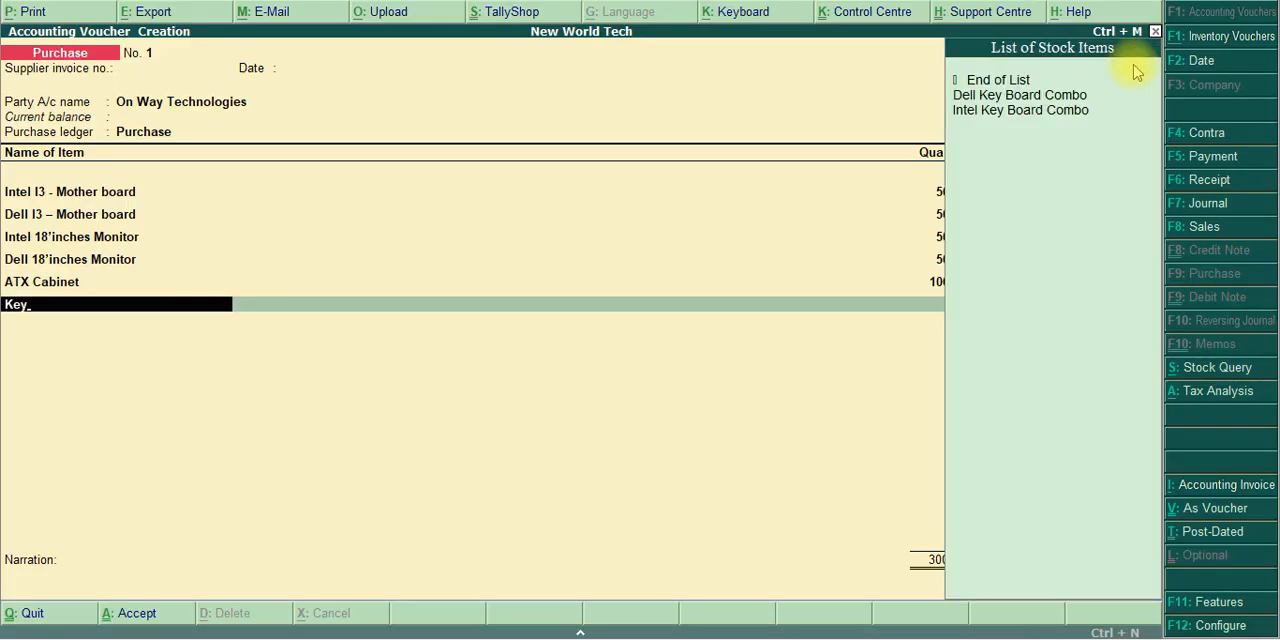
pyautogui.press('Down')
pyautogui.press('Down')
pyautogui.press('Return')
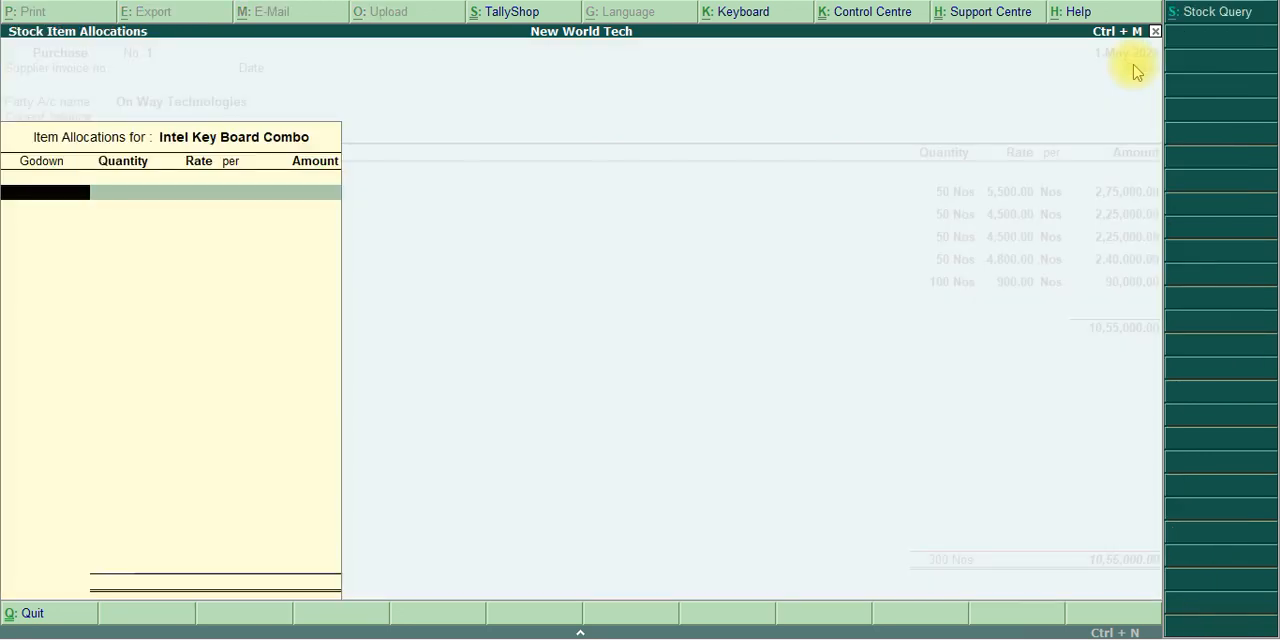
pyautogui.write('Acc')
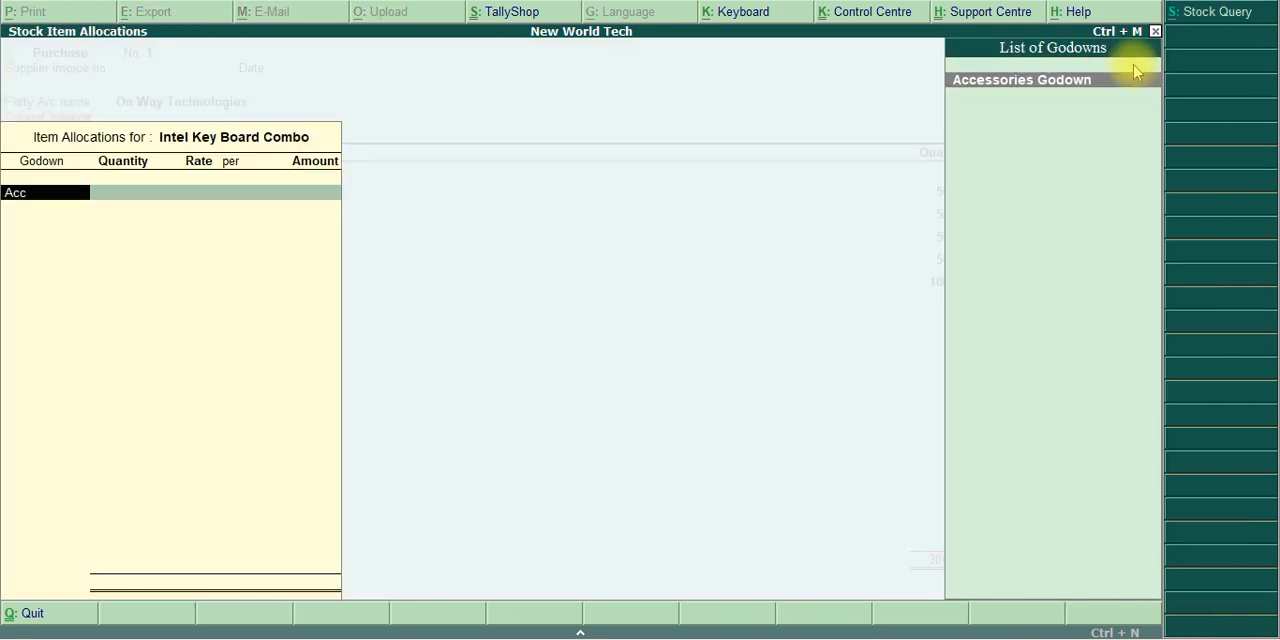
pyautogui.press('Return')
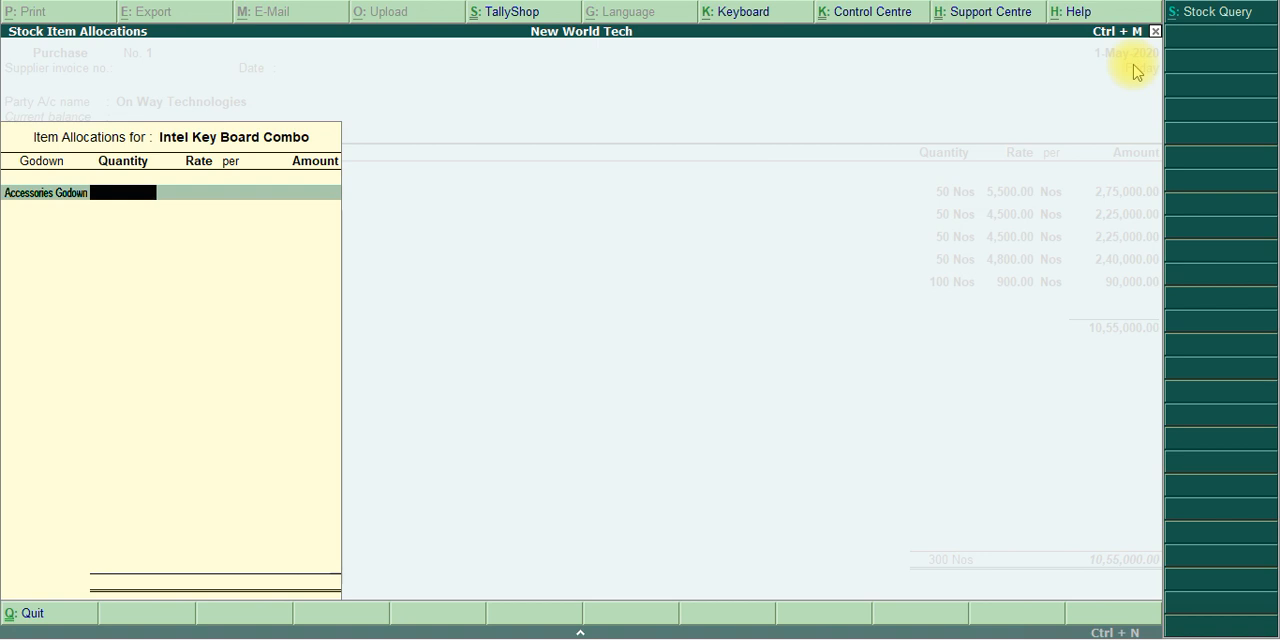
# Enter 50 Nos at a rate of 1,000 for Intel Key Board Combo and complete the item line
pyautogui.write('50')
pyautogui.press('Return')
pyautogui.hotkey('alt', 'Tab')
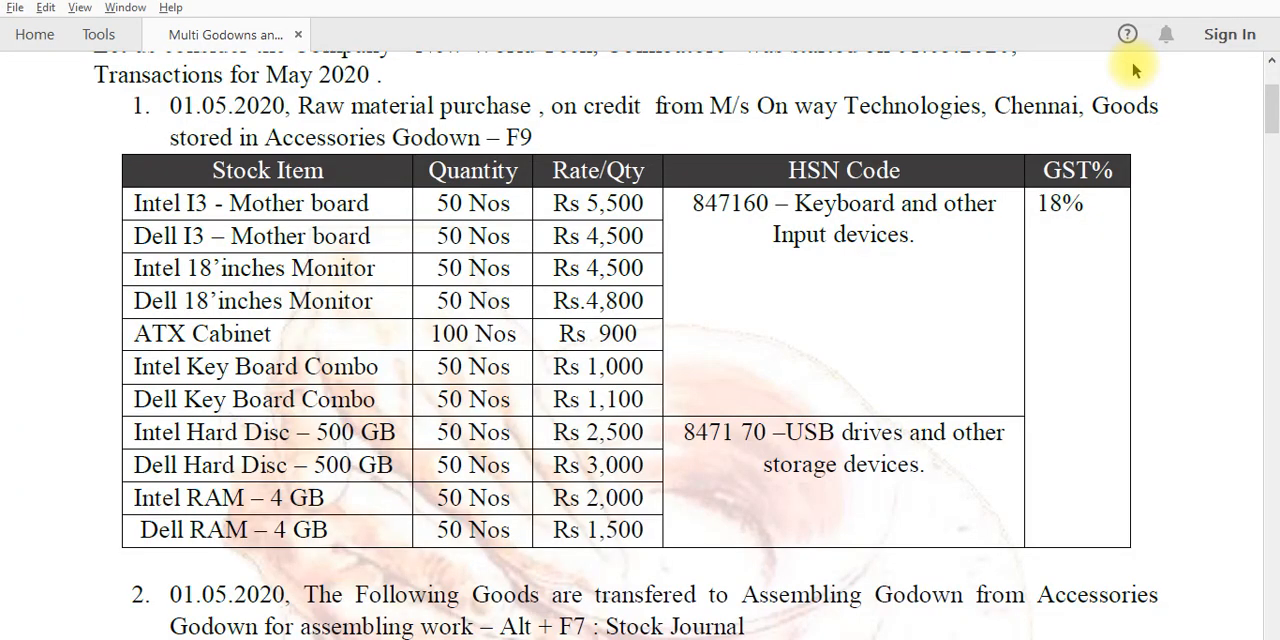
pyautogui.hotkey('alt', 'Tab')
pyautogui.write('1000')
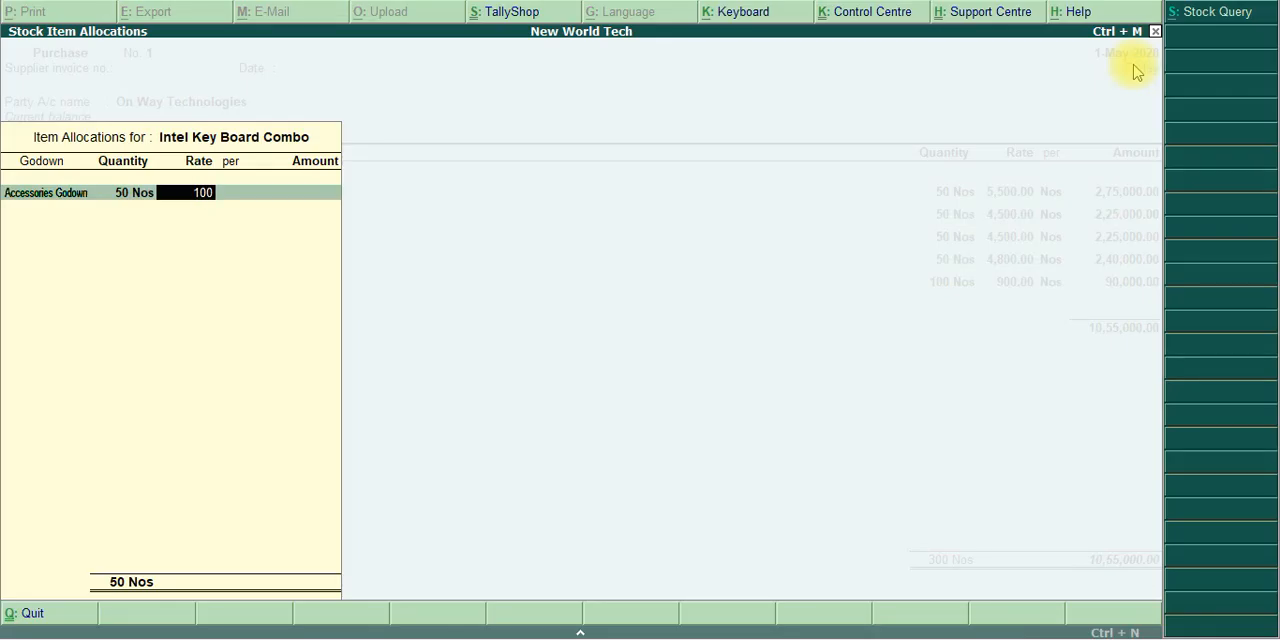
pyautogui.press('Return')
pyautogui.press('Return')
pyautogui.press('Return')
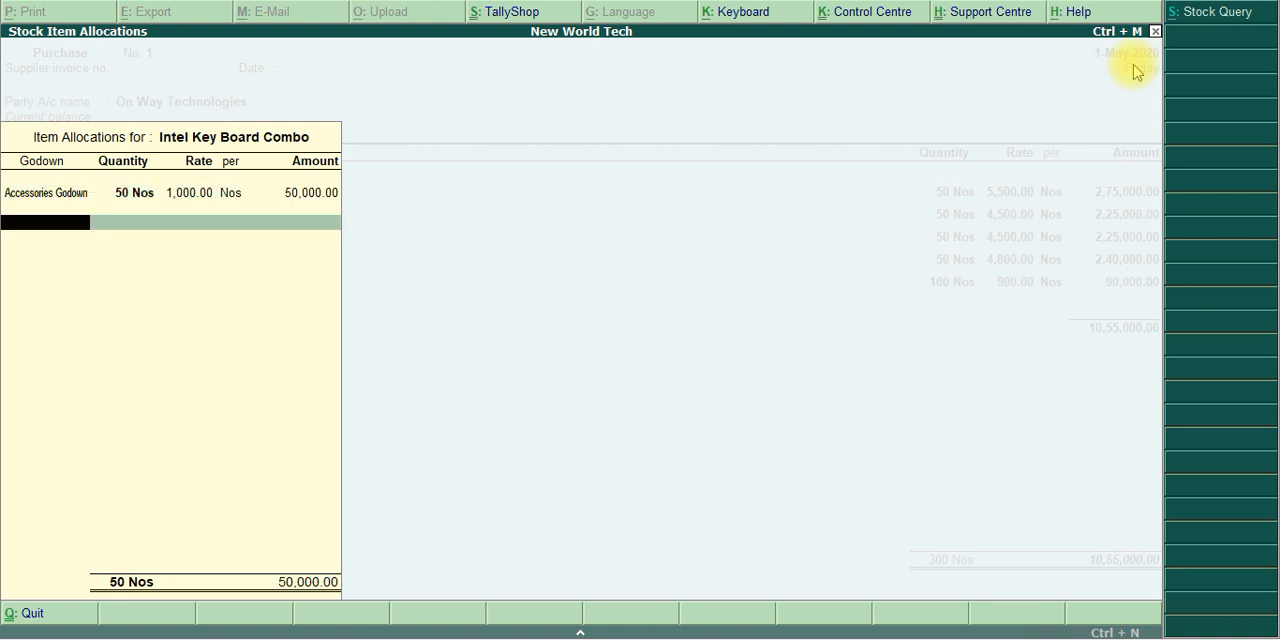
pyautogui.press('Return')
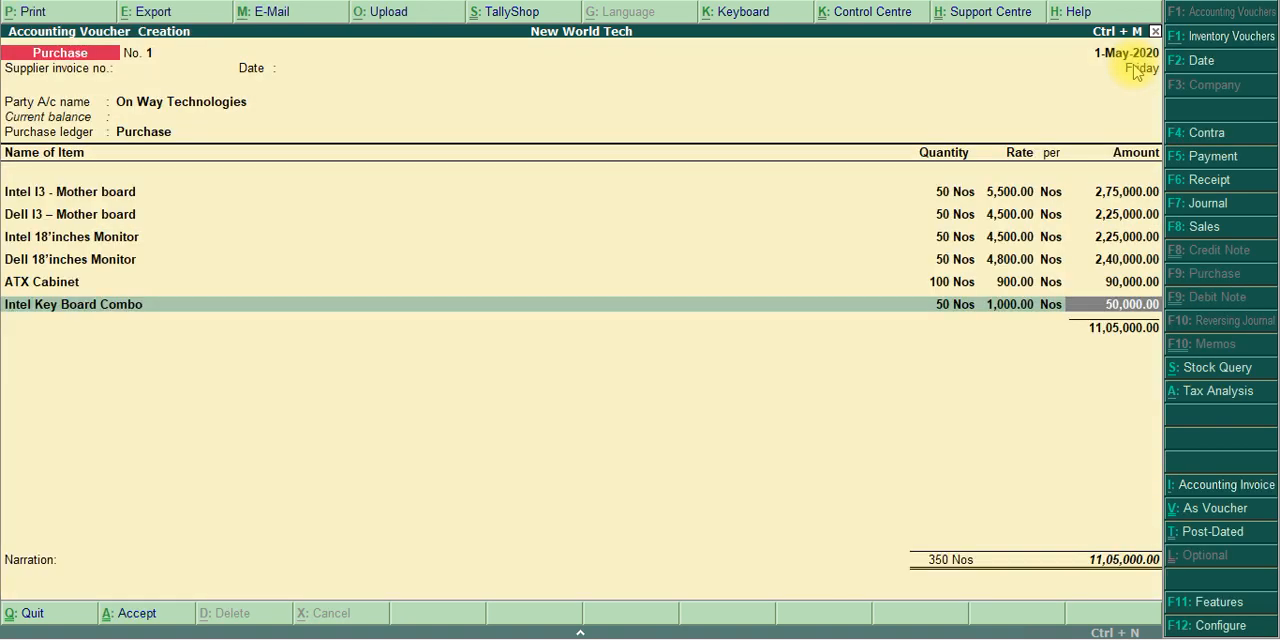
pyautogui.press('Return')
# Add Dell Key Board Combo as the seventh purchase item and allocate it to Accessories Godown
pyautogui.write('Key')
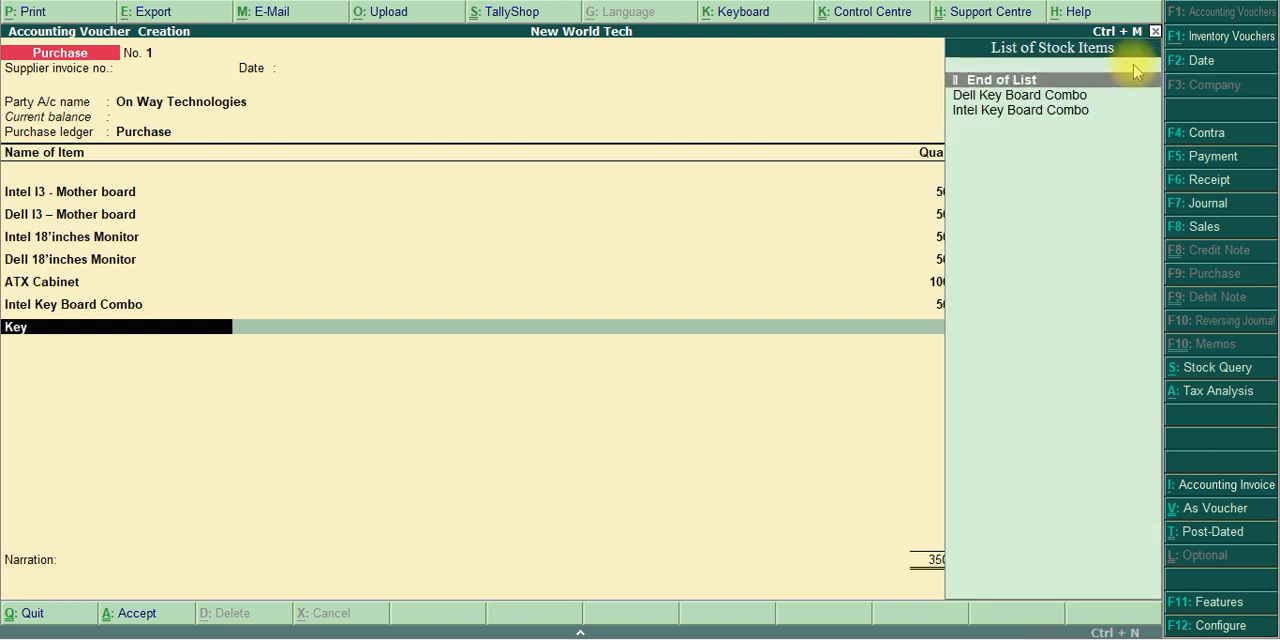
pyautogui.press('Down')
pyautogui.press('Return')
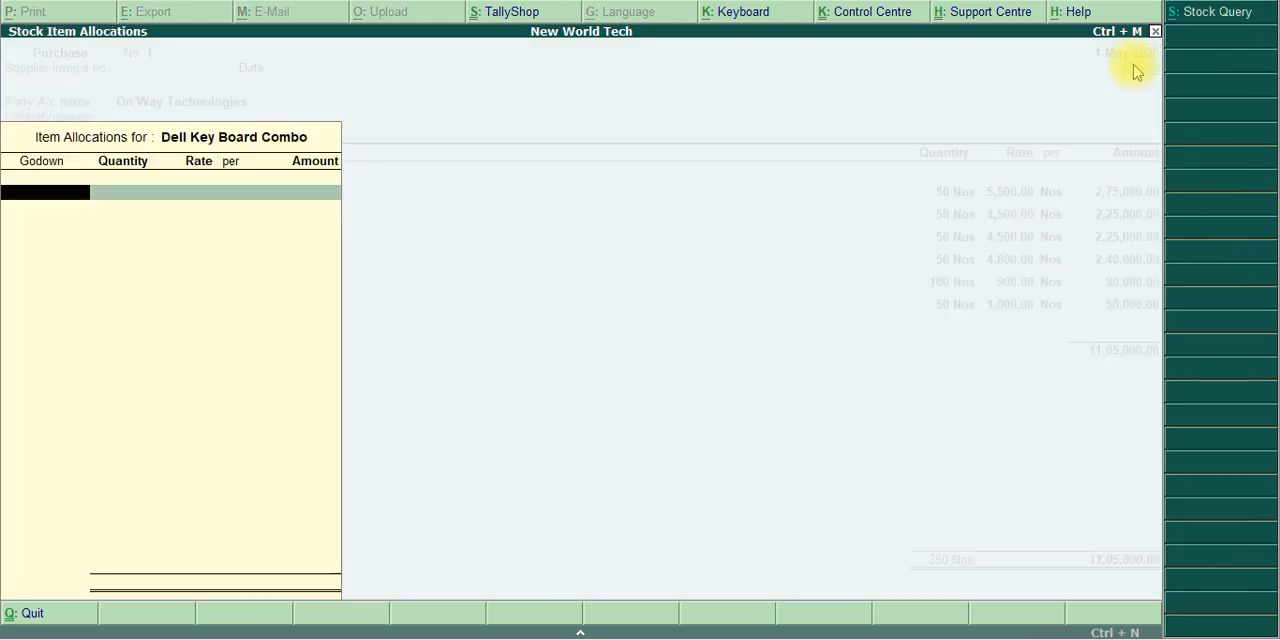
pyautogui.write('Acc')
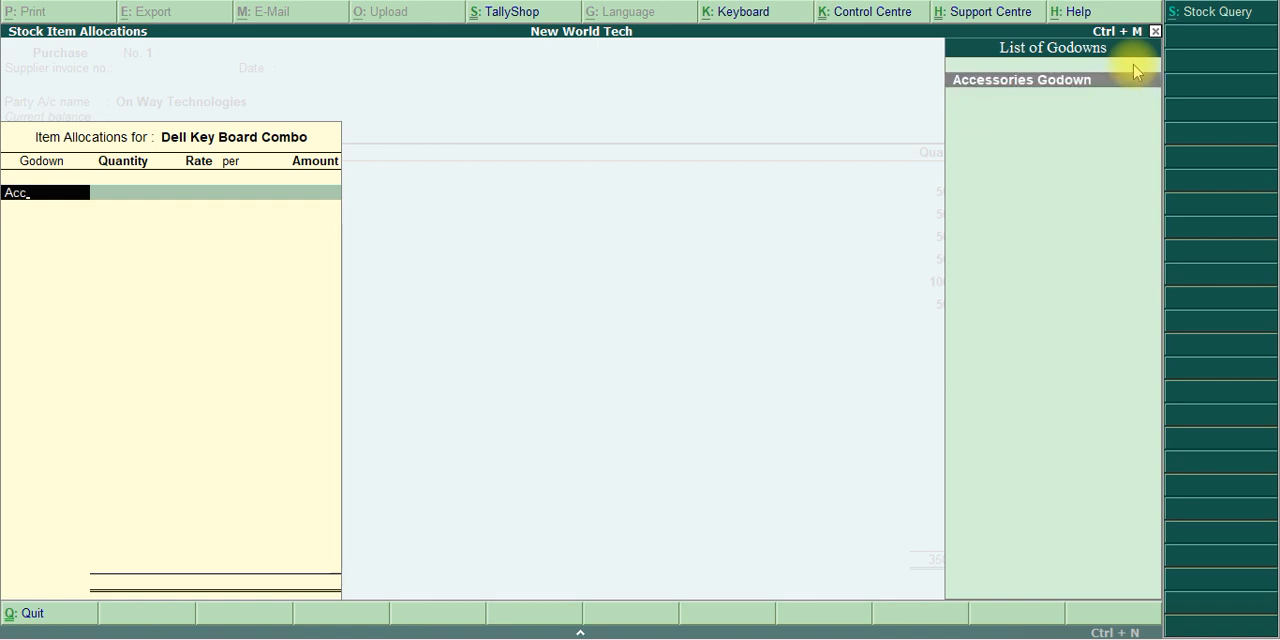
pyautogui.press('Return')
# Enter 50 Nos at a rate of 1,100 for Dell Key Board Combo and complete the item line
pyautogui.write('50')
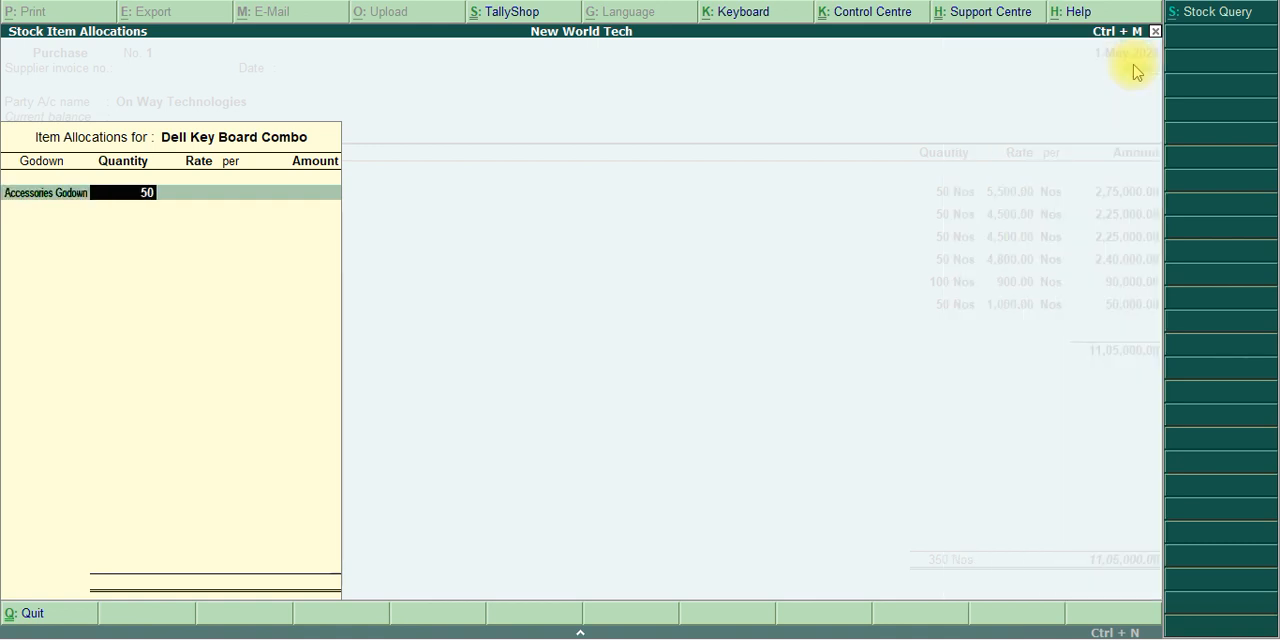
pyautogui.press('Return')
pyautogui.hotkey('alt', 'Tab')
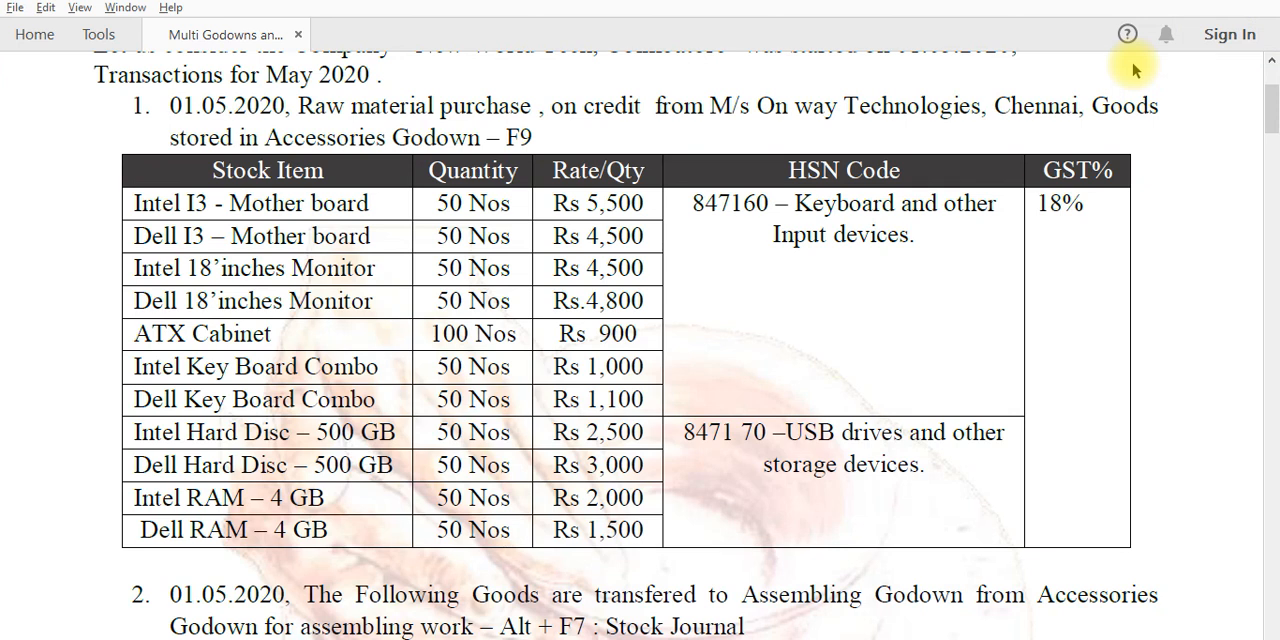
pyautogui.hotkey('alt', 'Tab')
pyautogui.write('1')
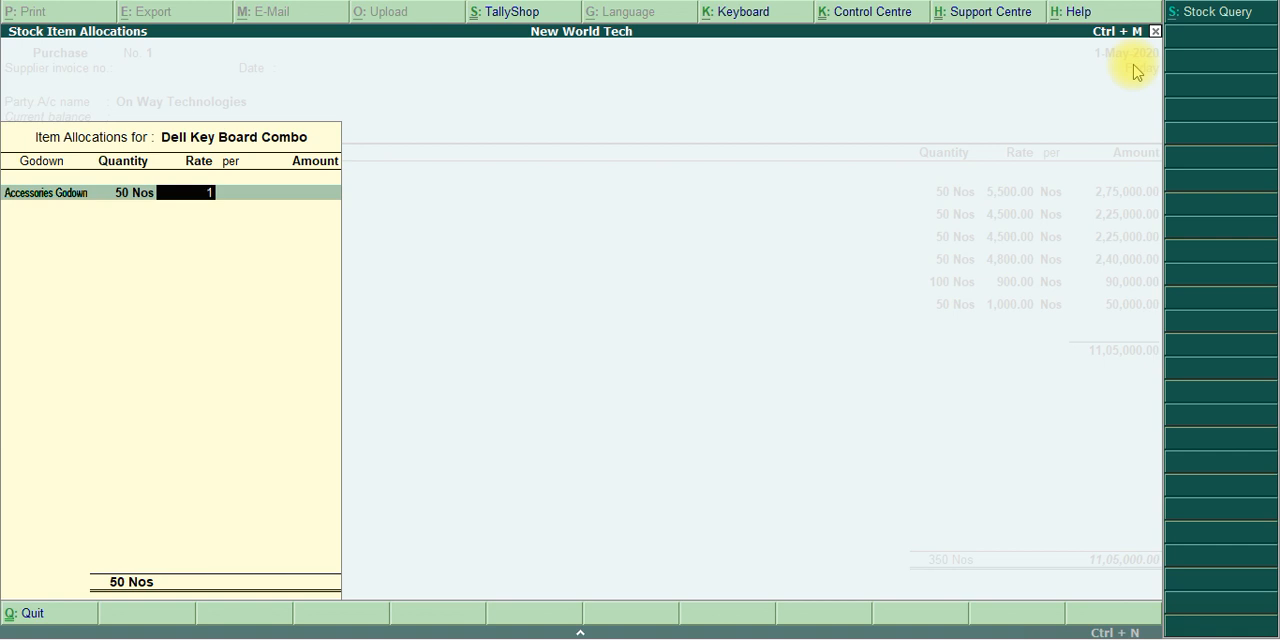
pyautogui.write(',100')
pyautogui.press('Return')
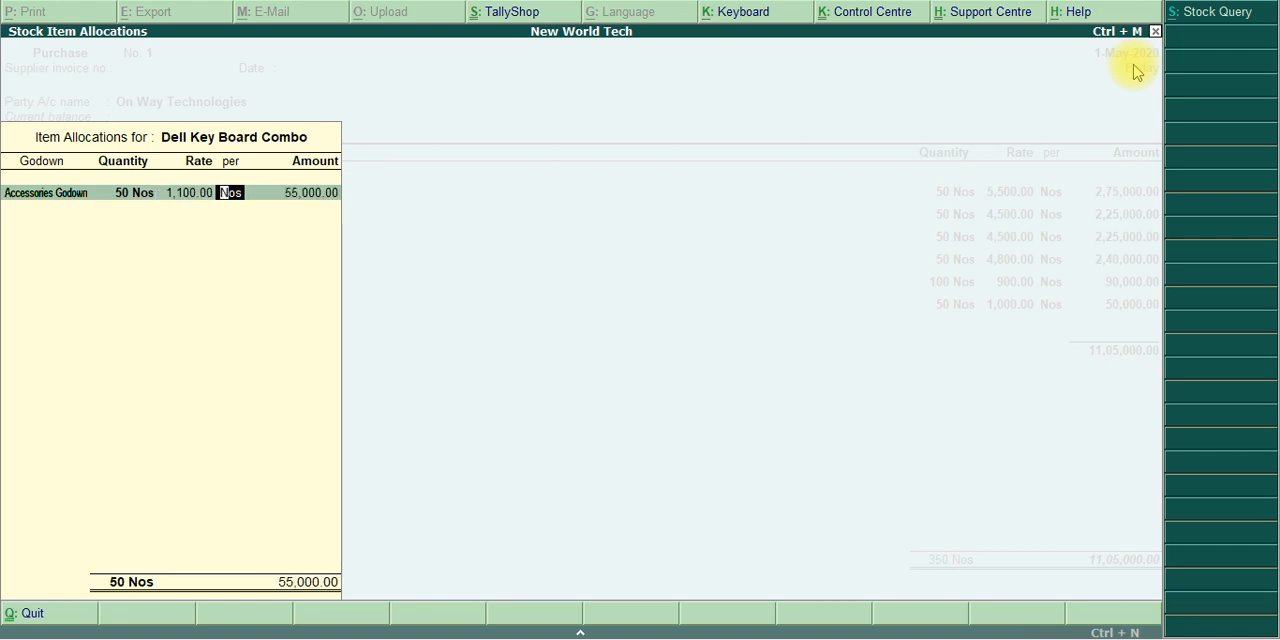
pyautogui.press('Return')
pyautogui.press('Return')
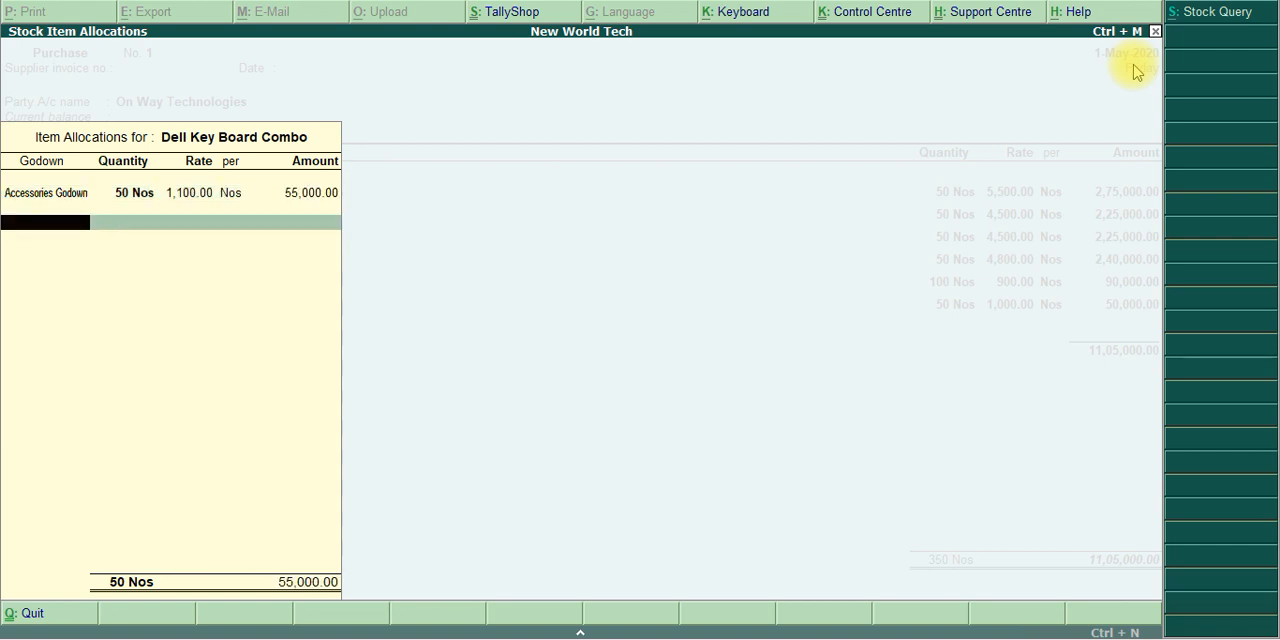
pyautogui.press('Return')
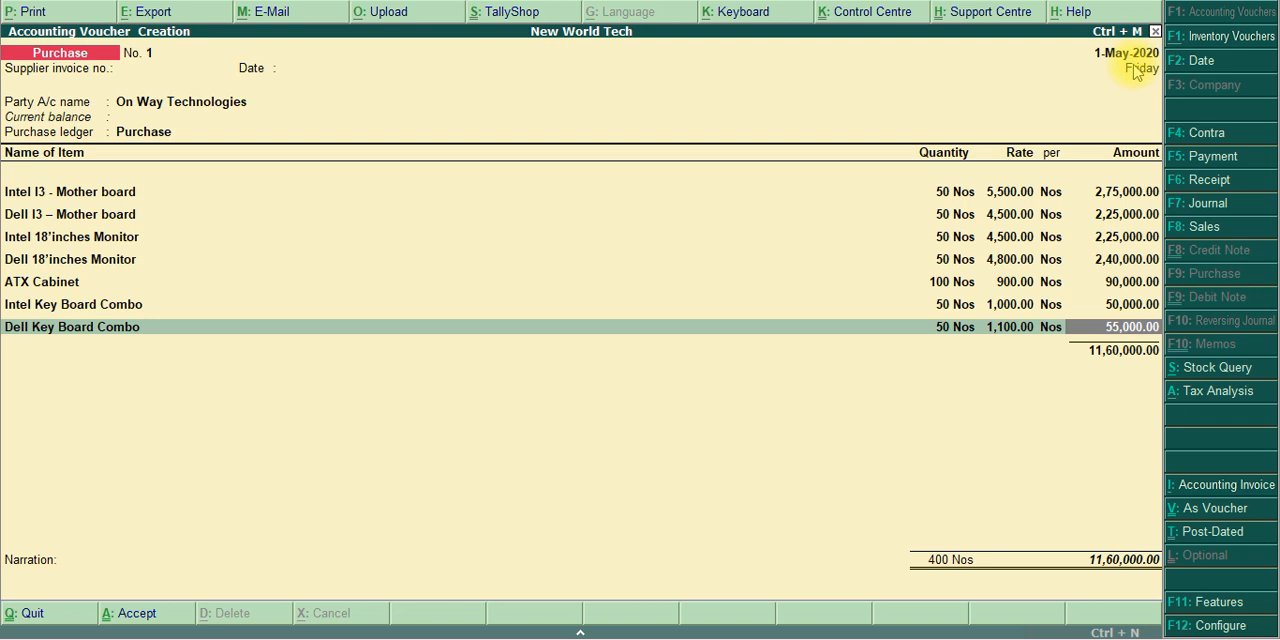
pyautogui.press('Return')
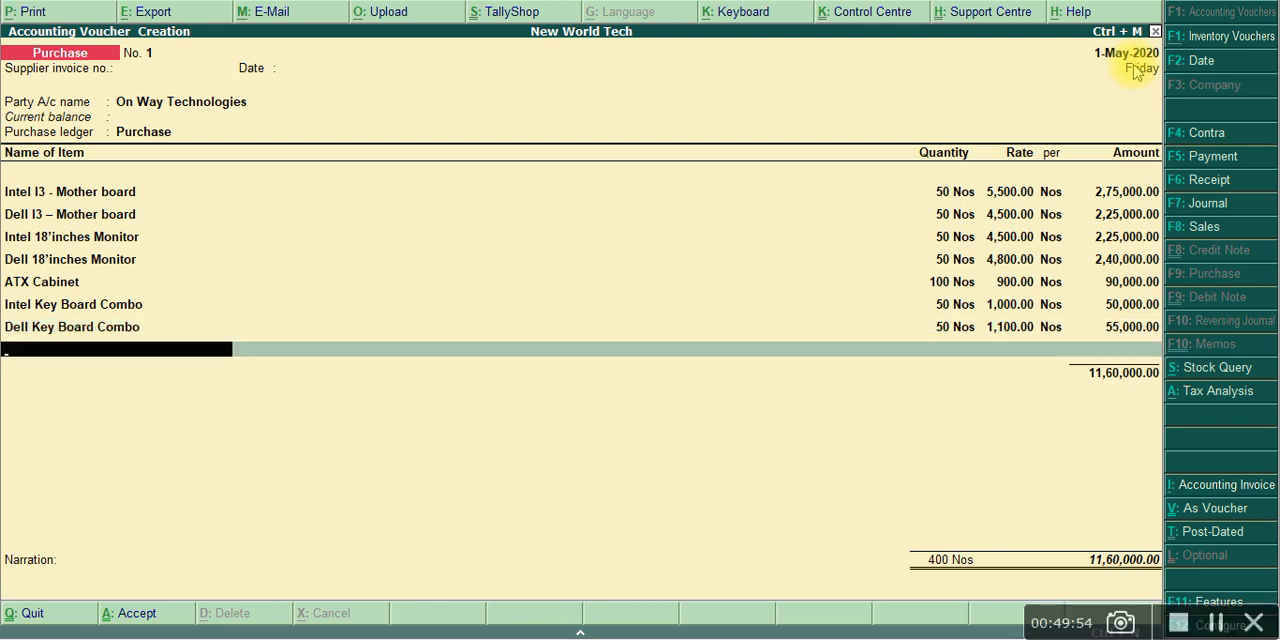
# Add Intel Hard Disc – 500 GB from the PDF's purchase table as the eighth item and allocate it to Accessories Godown
pyautogui.hotkey('alt', 'Tab')
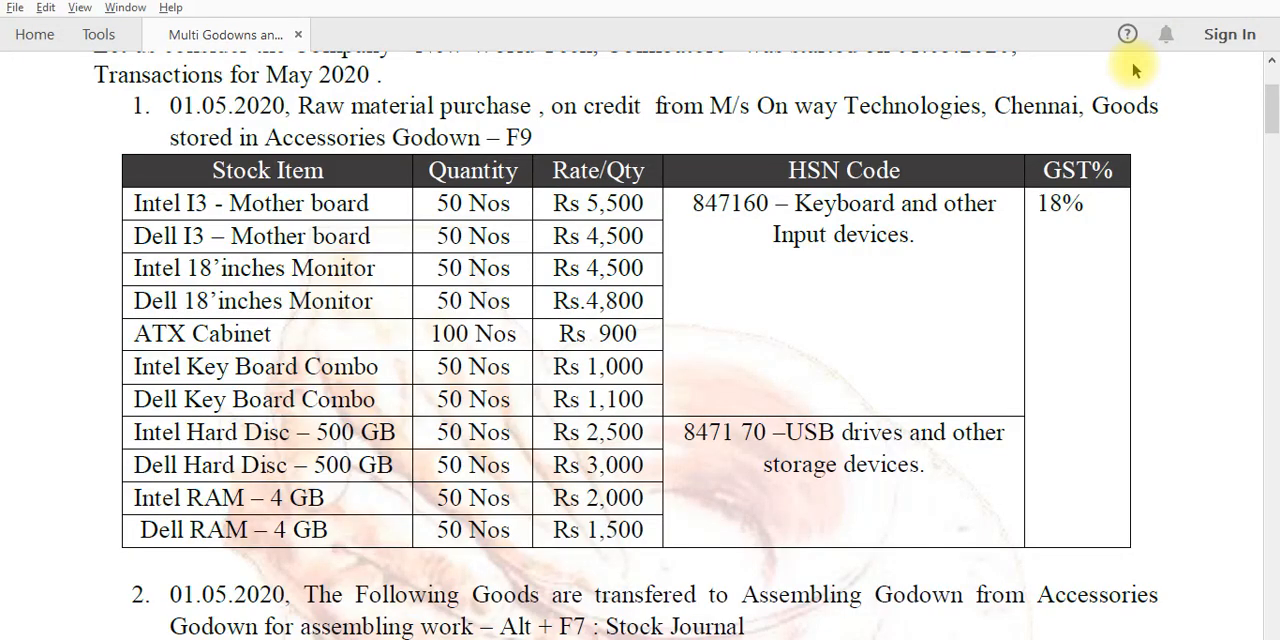
pyautogui.hotkey('alt', 'Tab')
pyautogui.write('Hard')
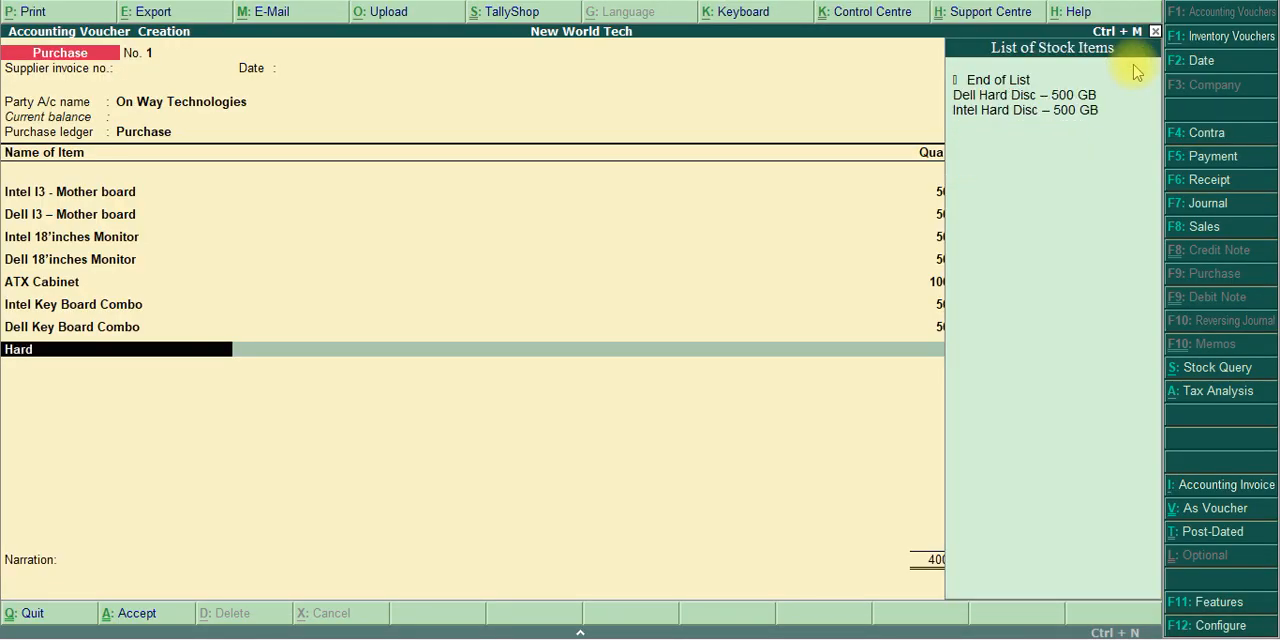
pyautogui.press('Down')
pyautogui.press('Down')
pyautogui.press('Return')
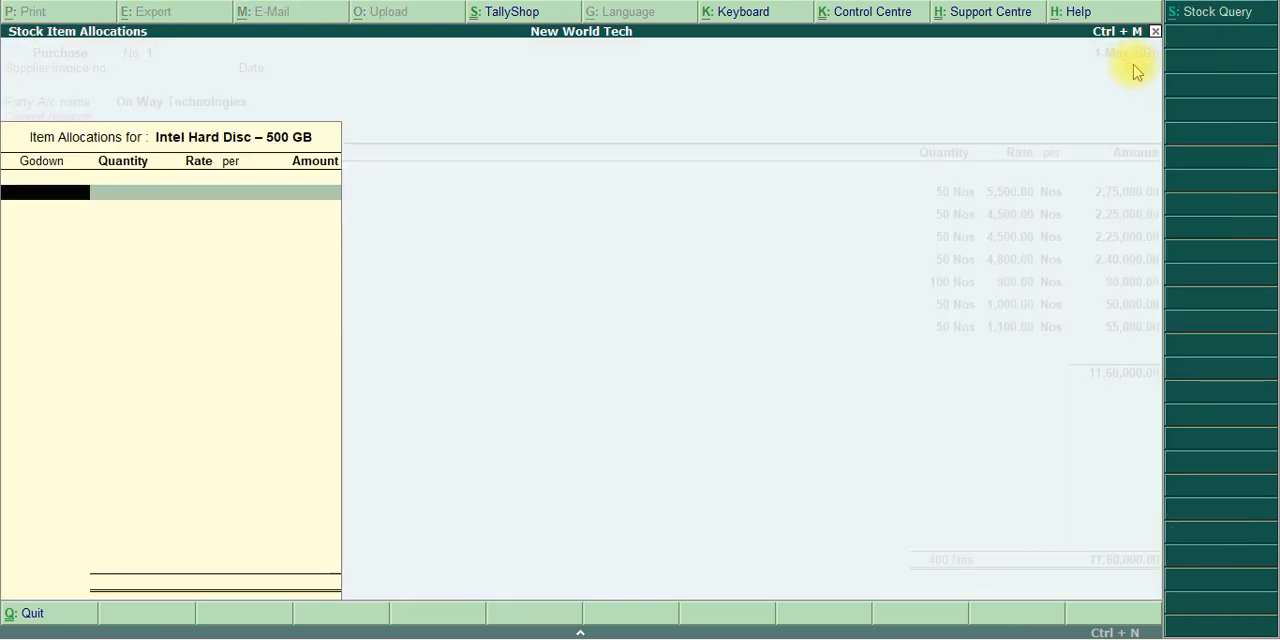
pyautogui.write('Acc')
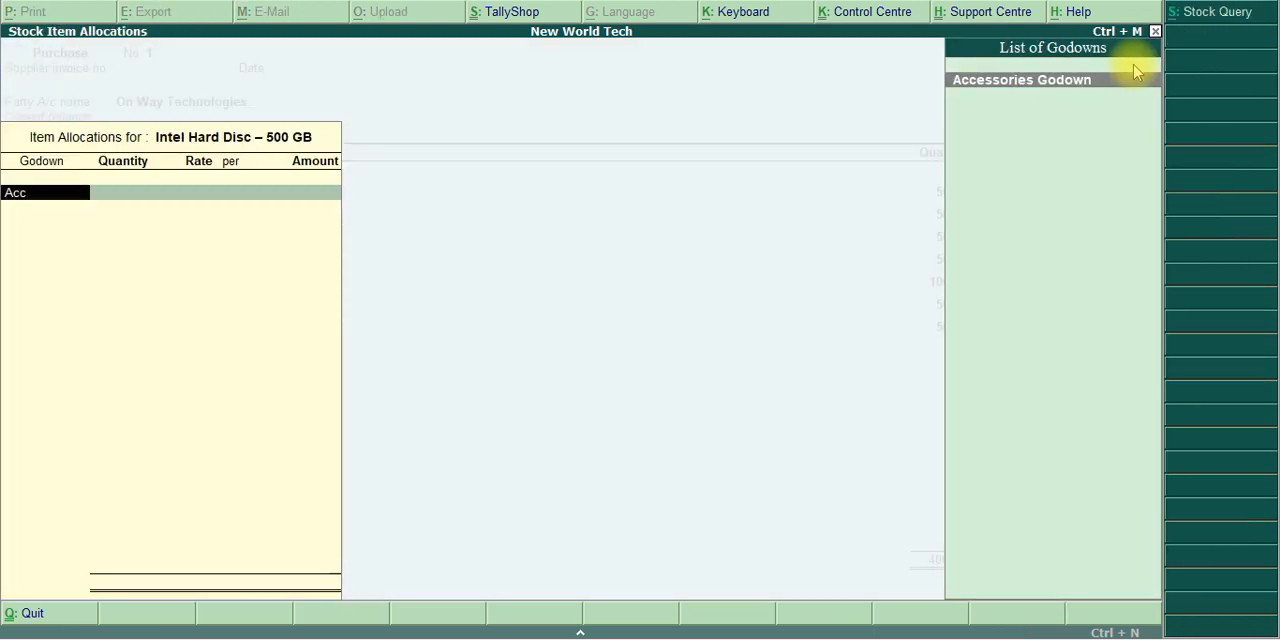
pyautogui.press('Return')
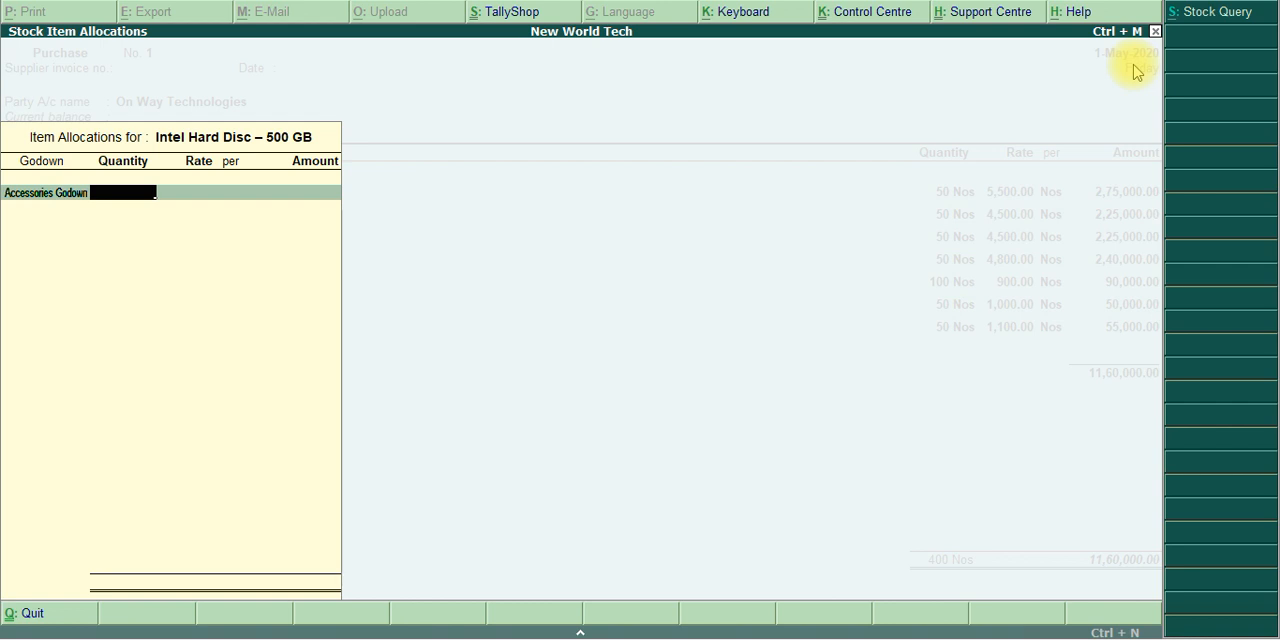
# Enter 50 Nos at a rate of 2,500 for Intel Hard Disc – 500 GB and complete the item line
pyautogui.write('50 Nos')
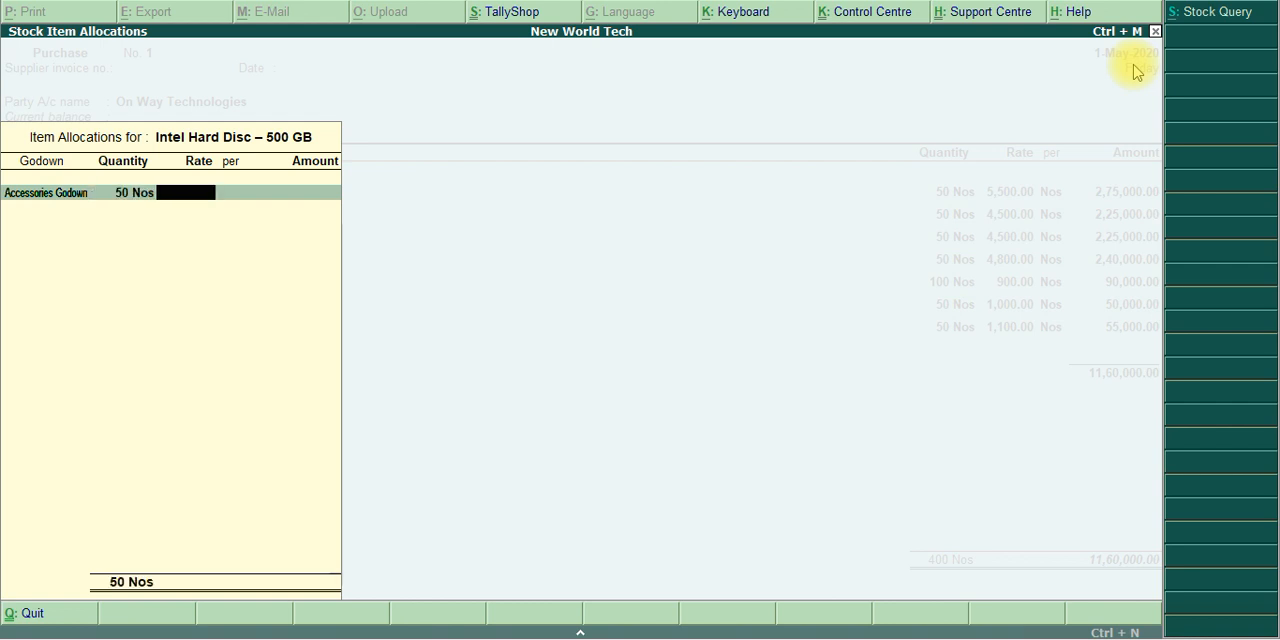
pyautogui.hotkey('alt', 'Tab')
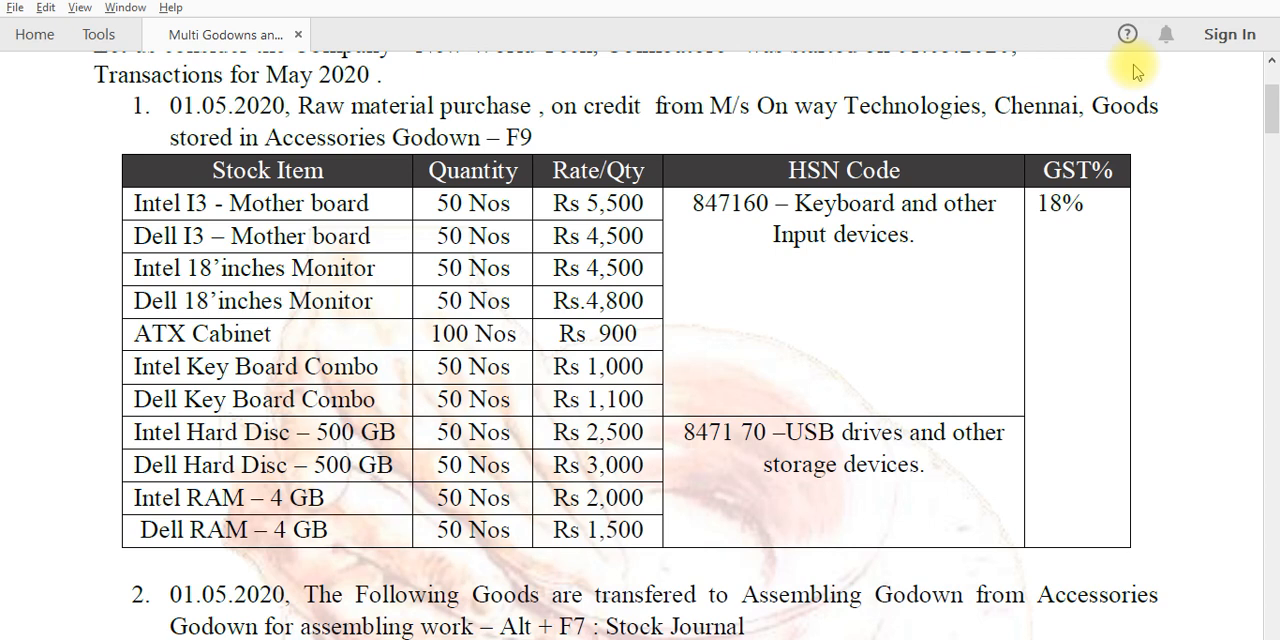
pyautogui.hotkey('alt', 'Tab')
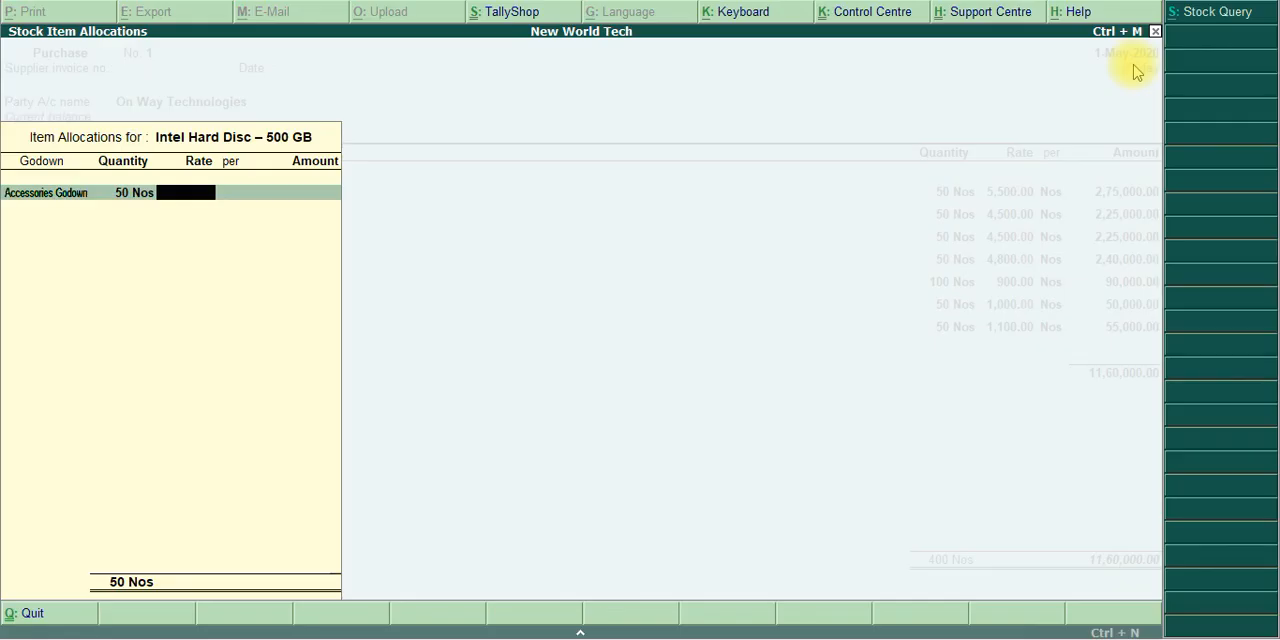
pyautogui.write('2,500')
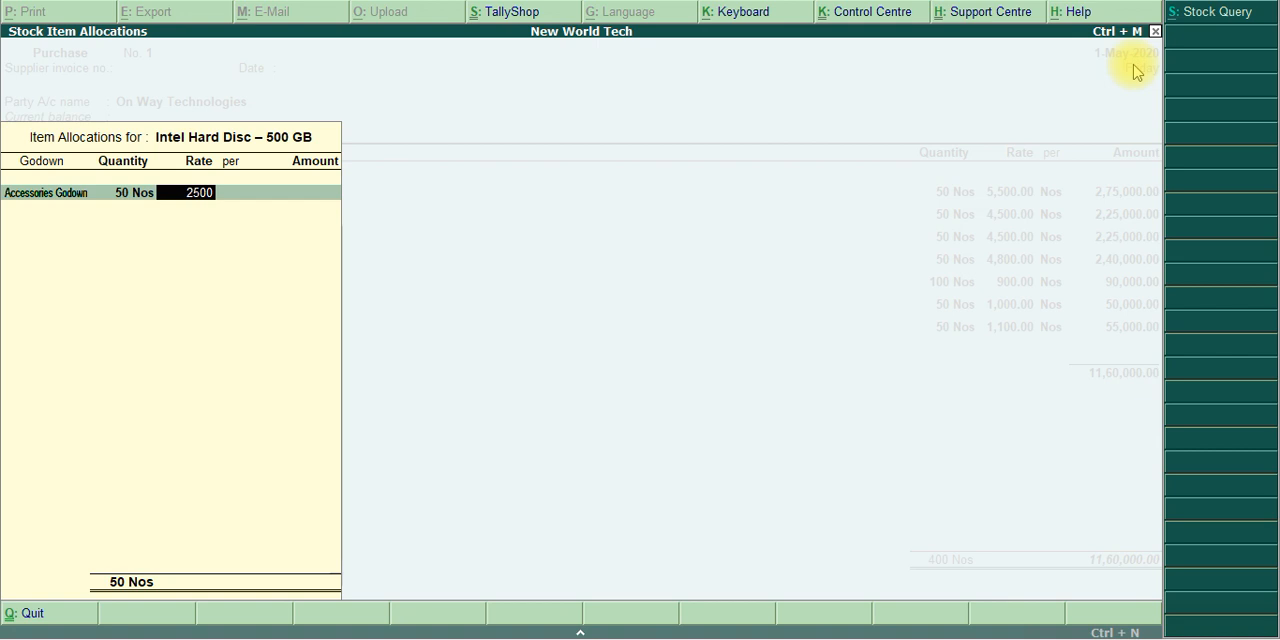
pyautogui.press('Return')
pyautogui.press('Return')
pyautogui.press('Return')
pyautogui.press('Return')
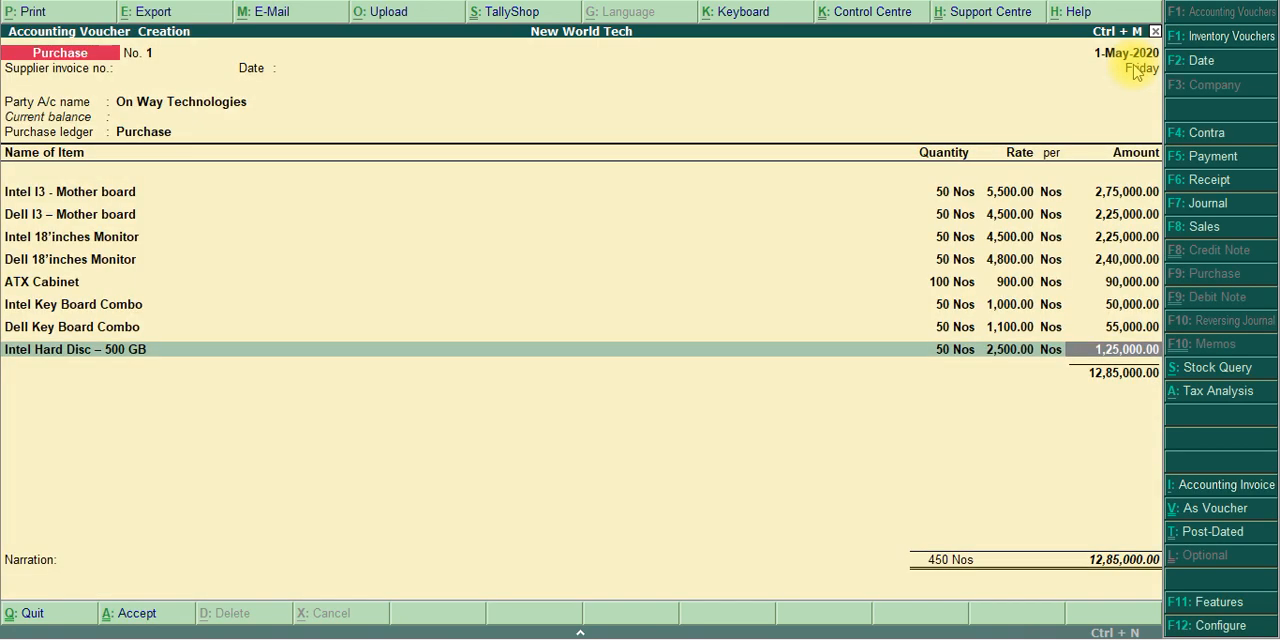
pyautogui.press('Return')
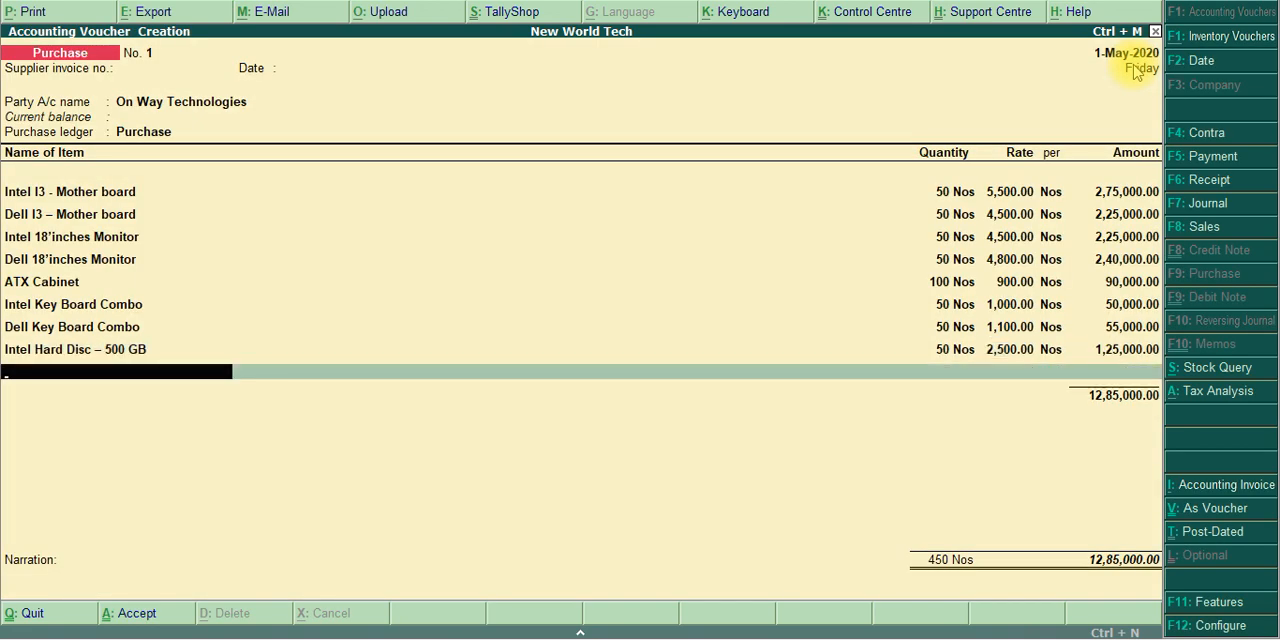
# Add Dell Hard Disc – 500 GB as the ninth purchase item and allocate it to Accessories Godown
pyautogui.write('Har')
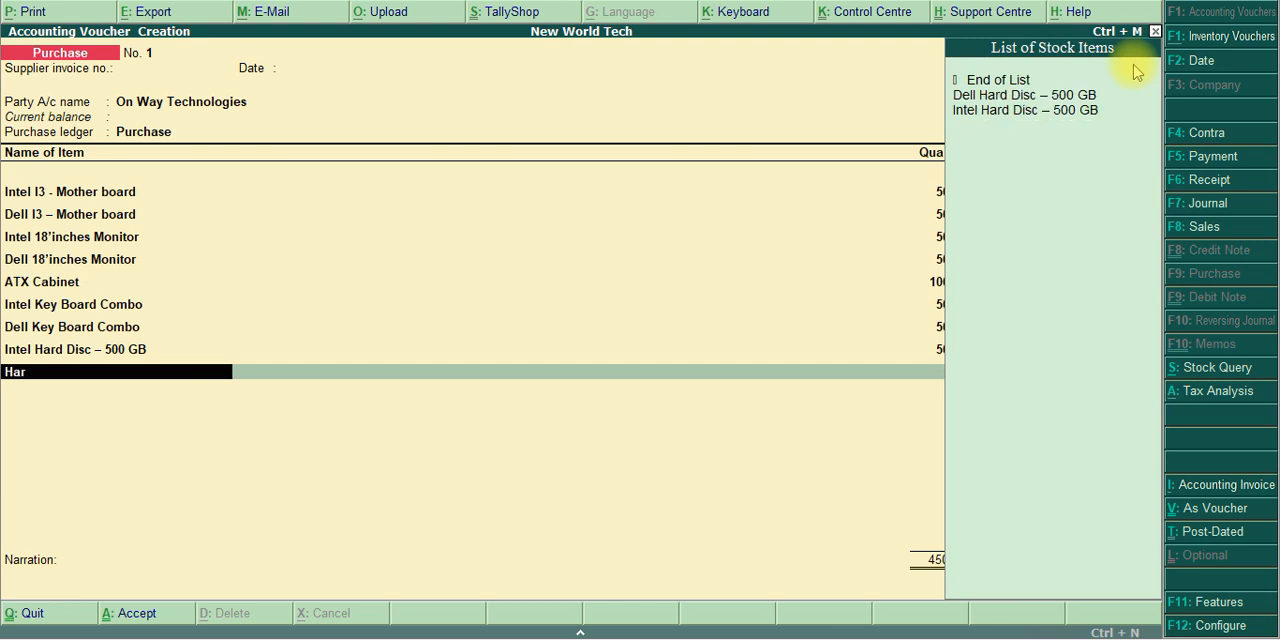
pyautogui.press('Down')
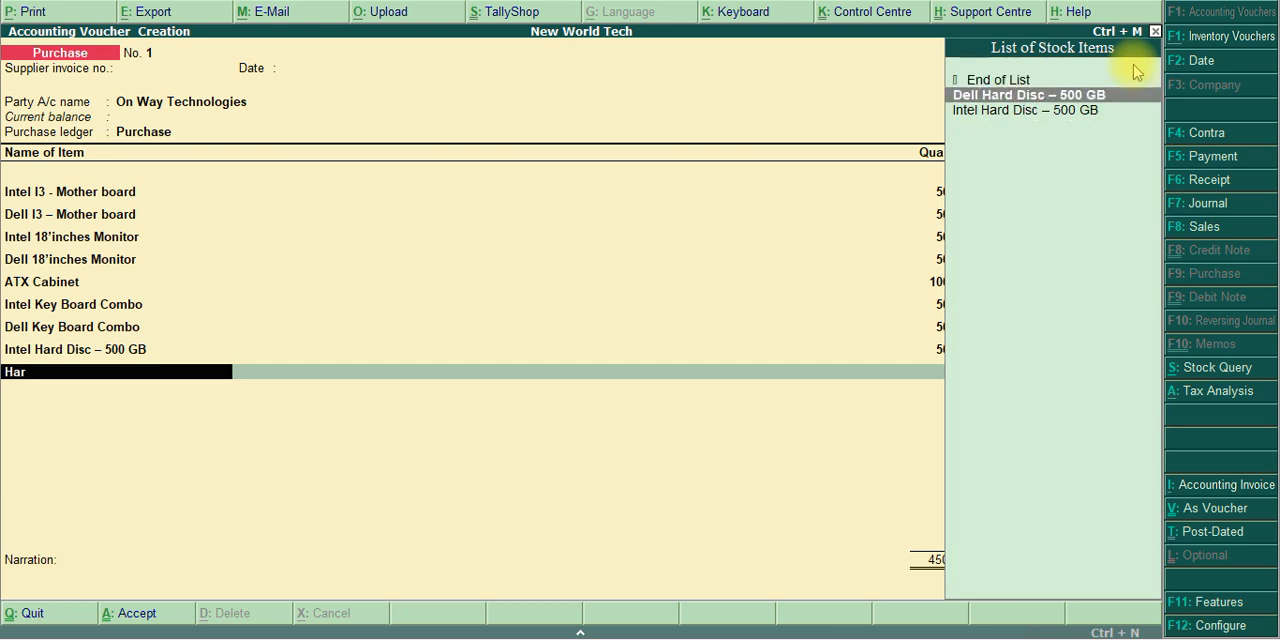
pyautogui.press('Return')
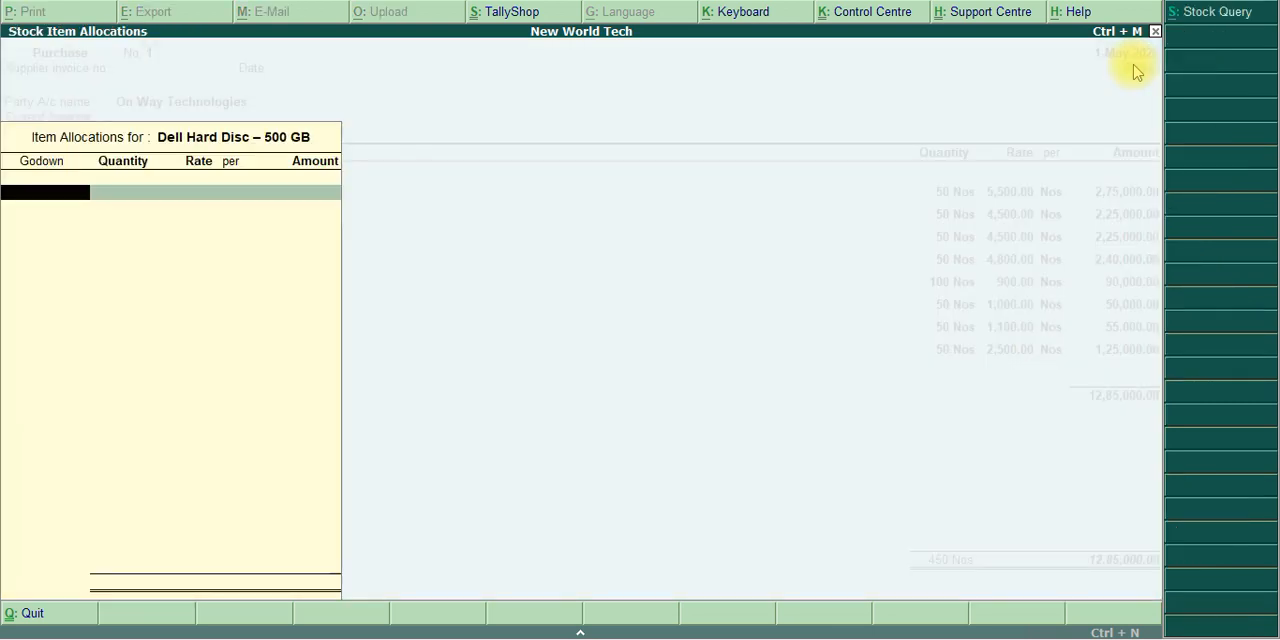
pyautogui.write('Acc')
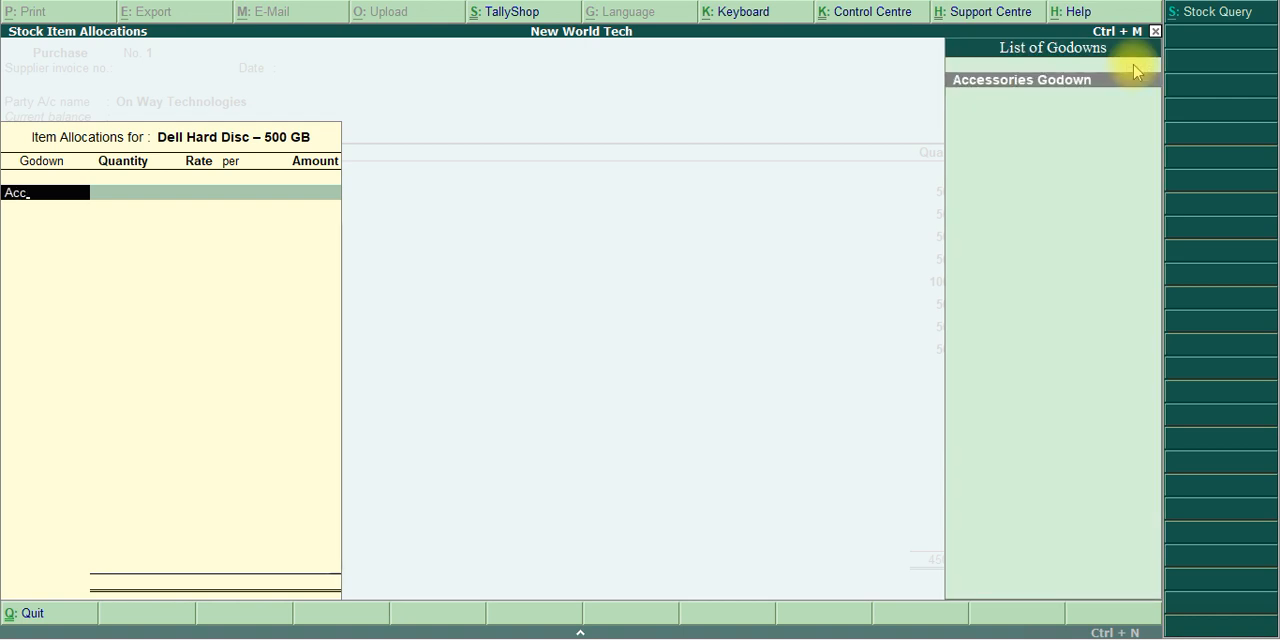
pyautogui.press('Return')
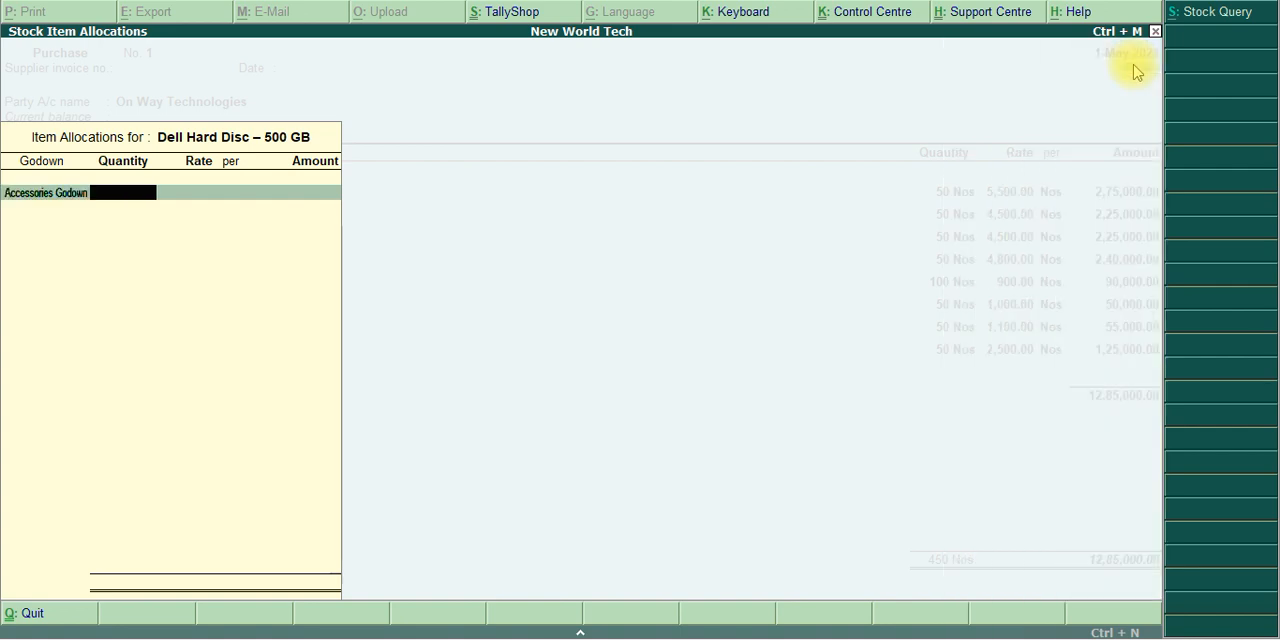
# Check the purchase table in the PDF and set the Dell Hard Disc – 500 GB quantity to 50 Nos
pyautogui.hotkey('alt', 'Tab')
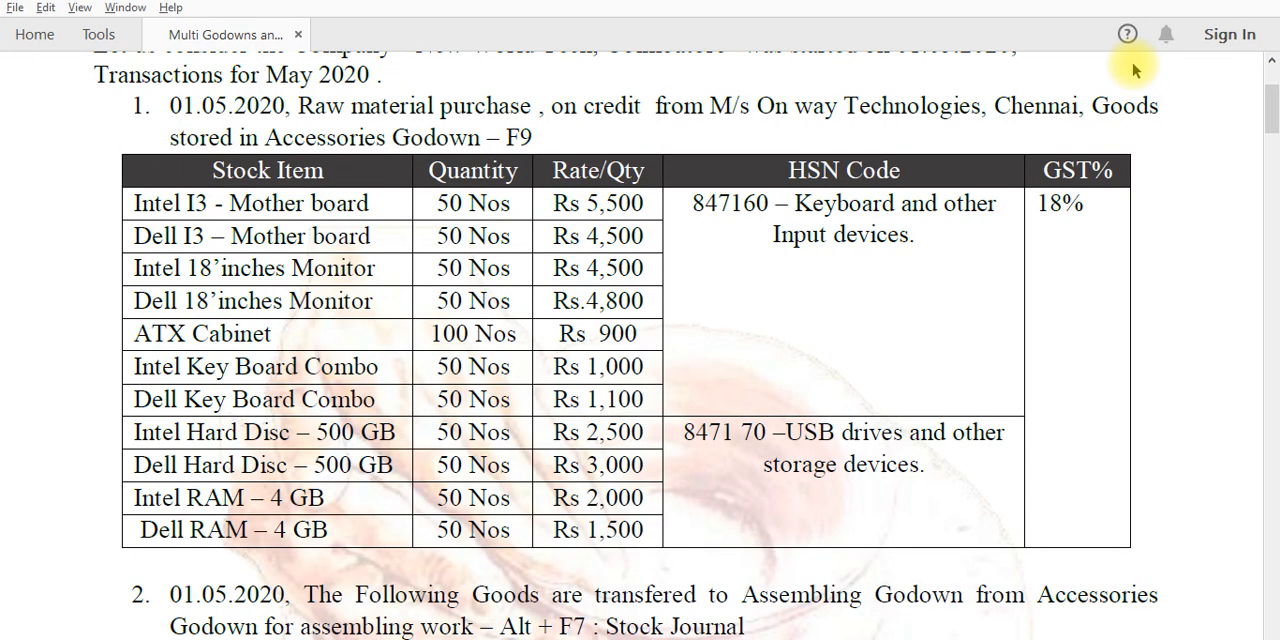
pyautogui.hotkey('alt', 'Tab')
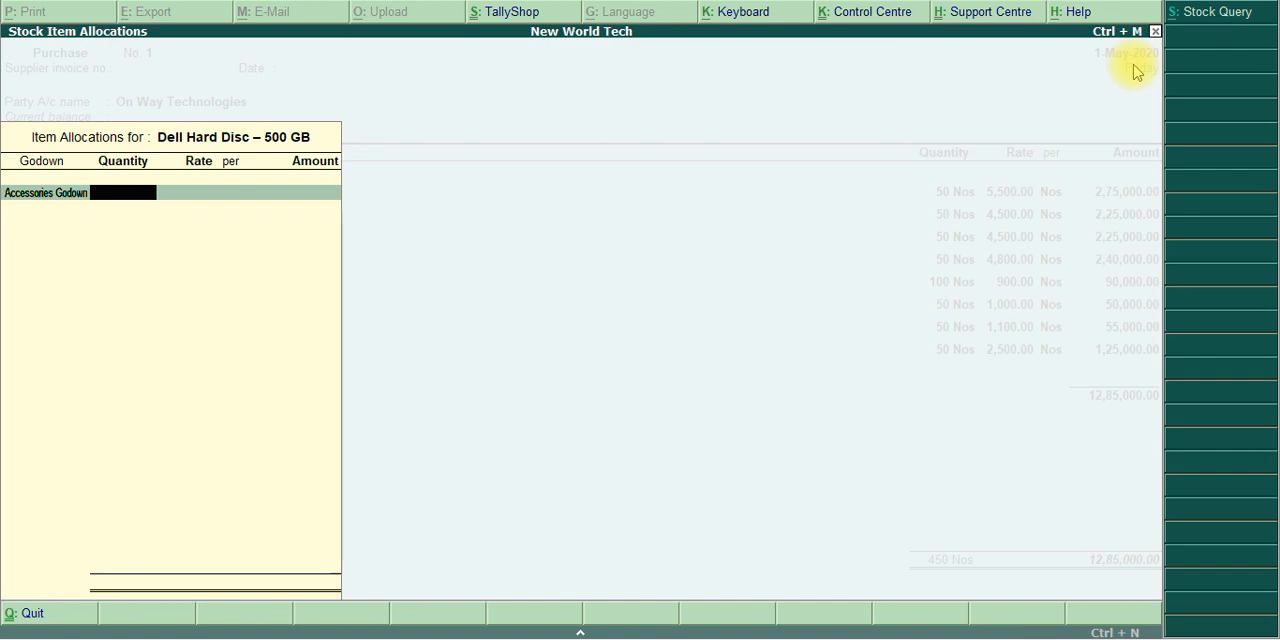
pyautogui.hotkey('alt', 'Tab')
pyautogui.hotkey('alt', 'Tab')
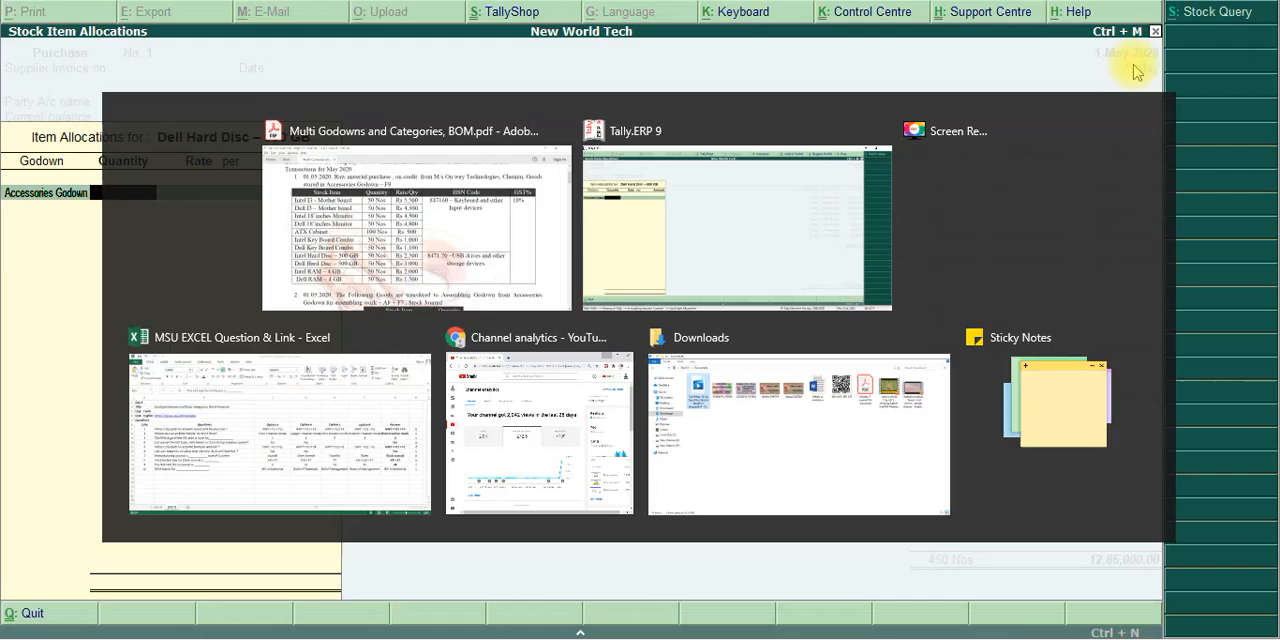
pyautogui.write('3000')
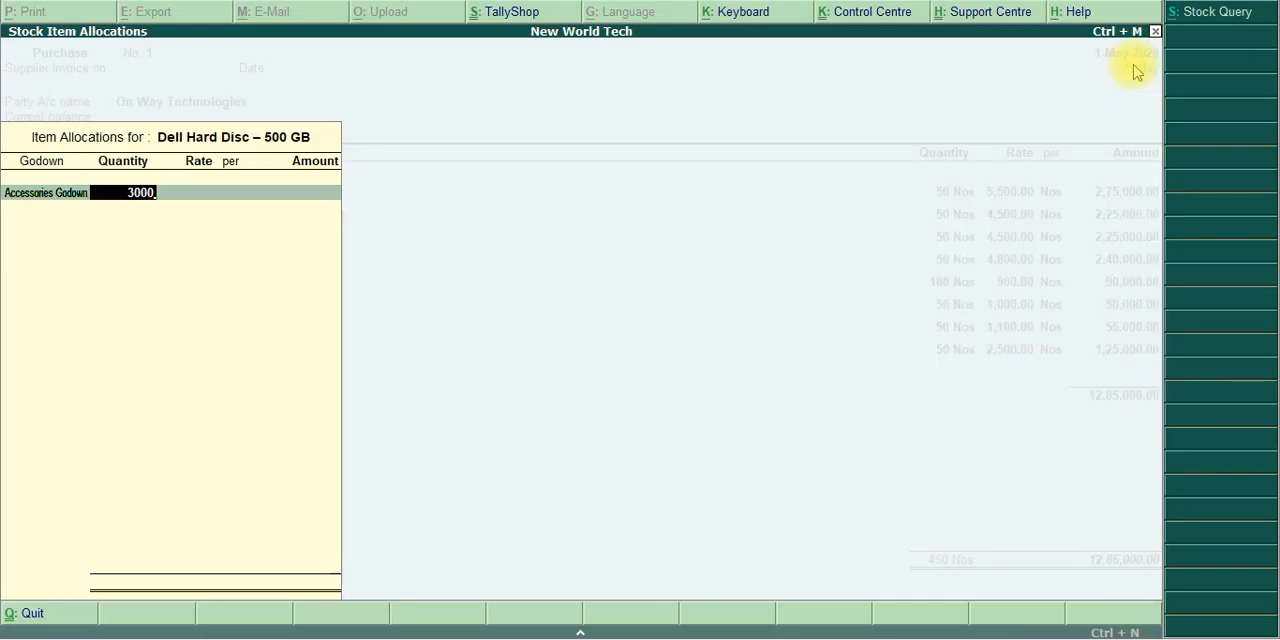
pyautogui.press('BackSpace')
pyautogui.press('BackSpace')
pyautogui.press('BackSpace')
pyautogui.press('BackSpace')
pyautogui.write('520')
pyautogui.press('BackSpace')
pyautogui.press('BackSpace')
pyautogui.write('0')
pyautogui.press('Return')
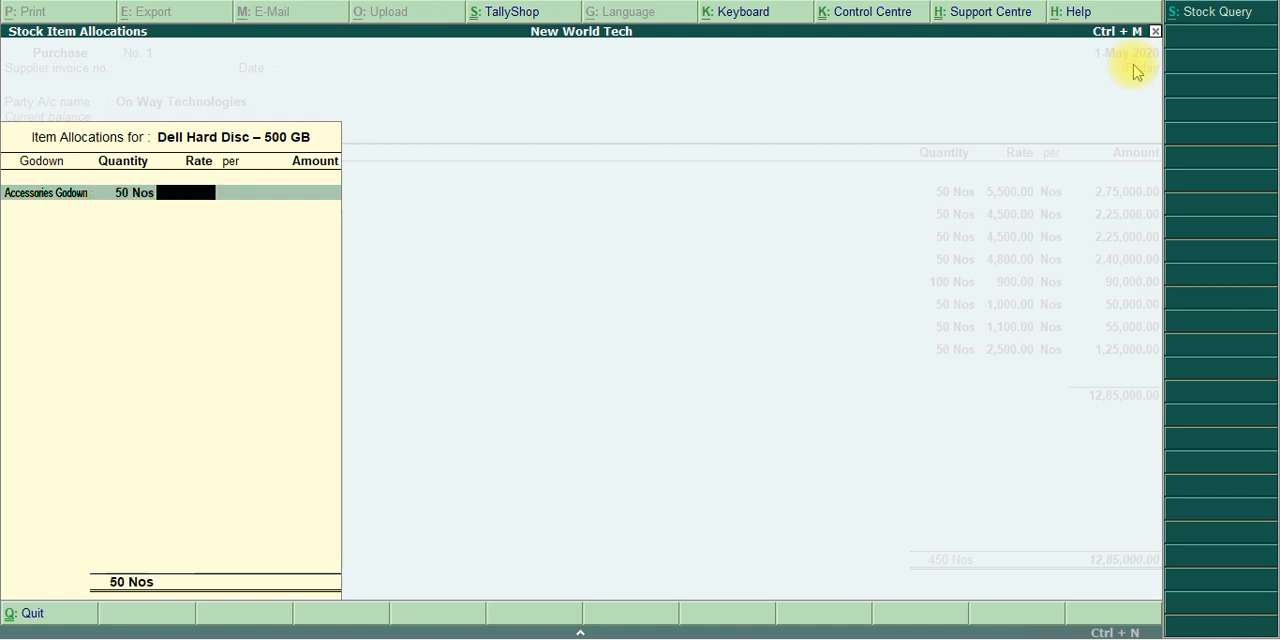
# Set the Dell Hard Disc – 500 GB rate to 3,000 per Nos and complete the item line
pyautogui.write('3,000')
pyautogui.press('Return')
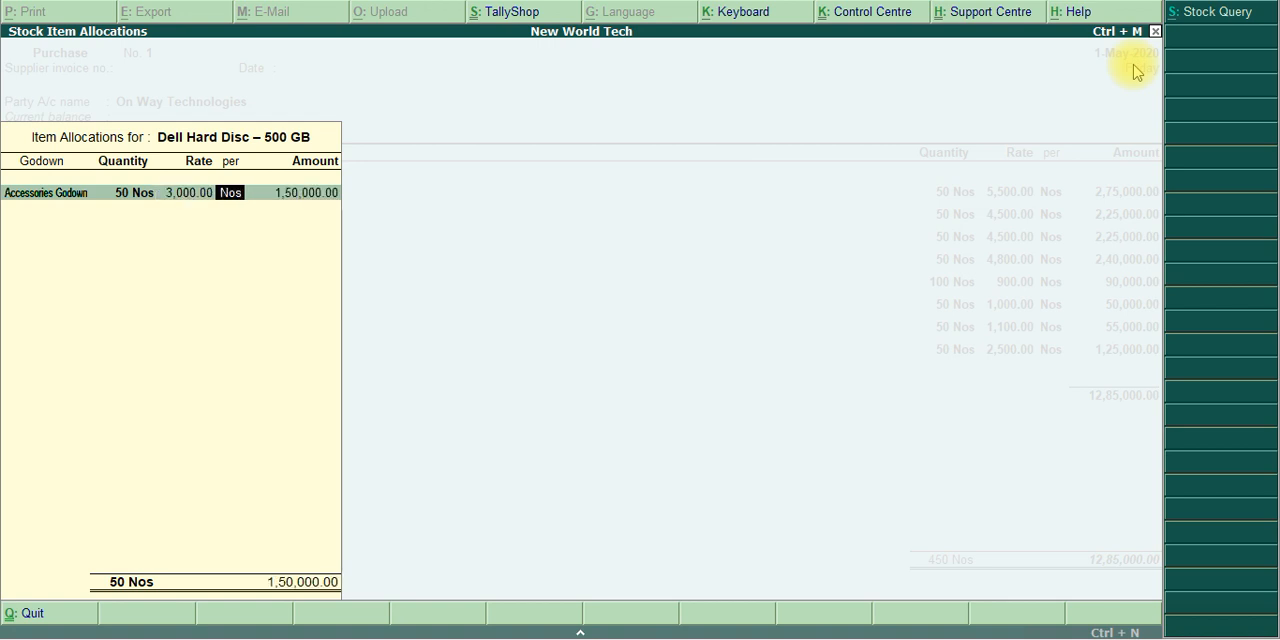
pyautogui.press('Return')
pyautogui.press('Return')
pyautogui.press('Return')
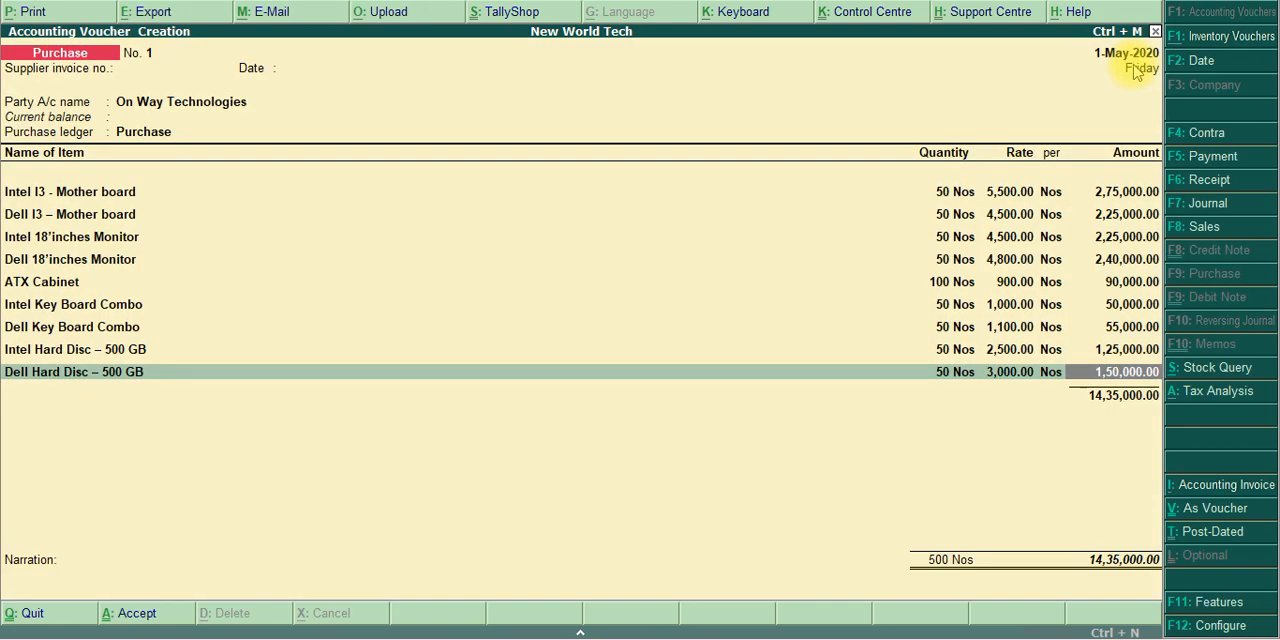
pyautogui.press('Return')
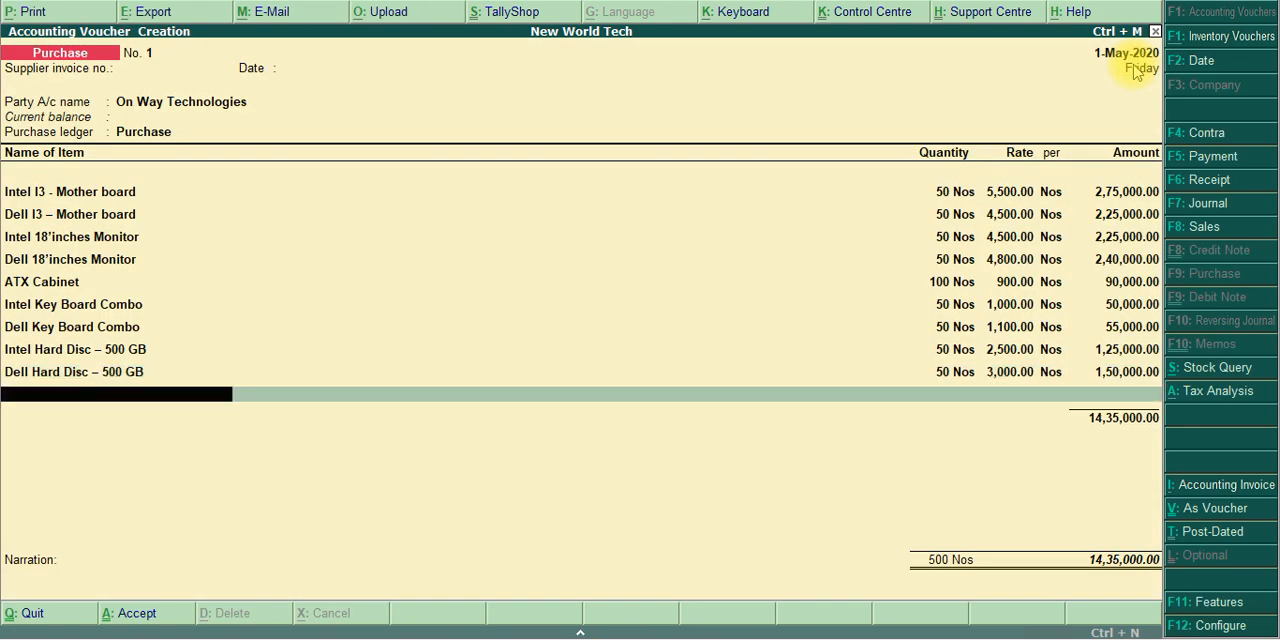
# Check the next item in the PDF purchase table, add Intel 4 GB RAM as the tenth item and allocate it to Accessories Godown
pyautogui.hotkey('alt', 'Tab')
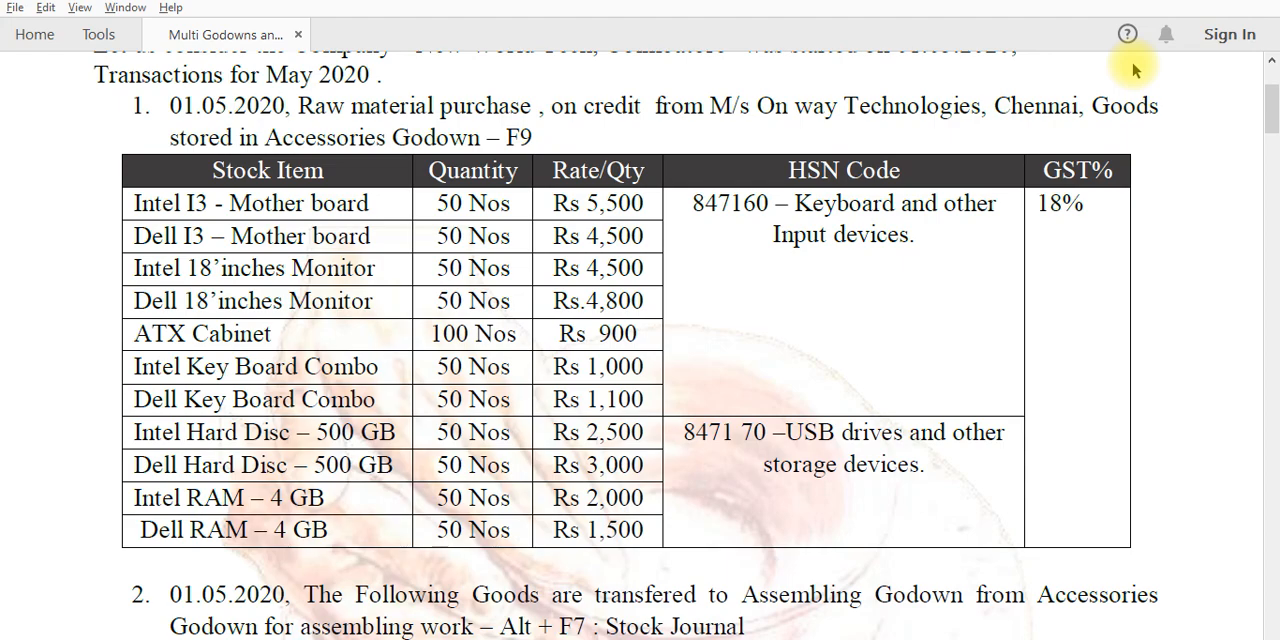
pyautogui.hotkey('alt', 'Tab')
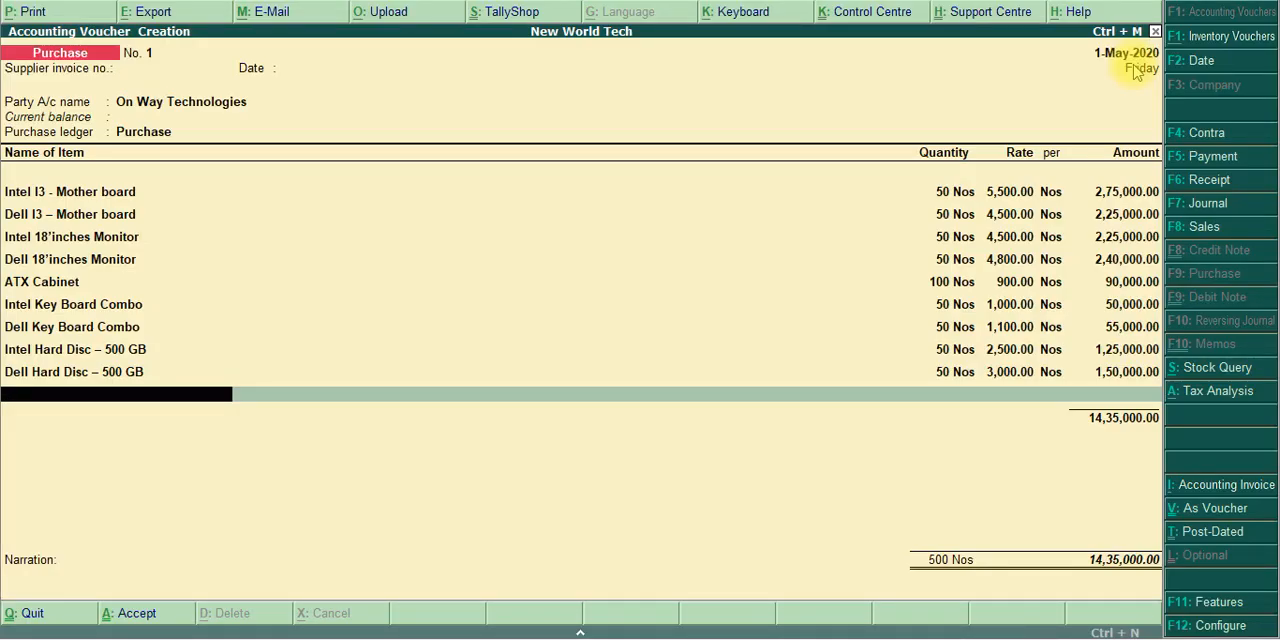
pyautogui.write('Ra')
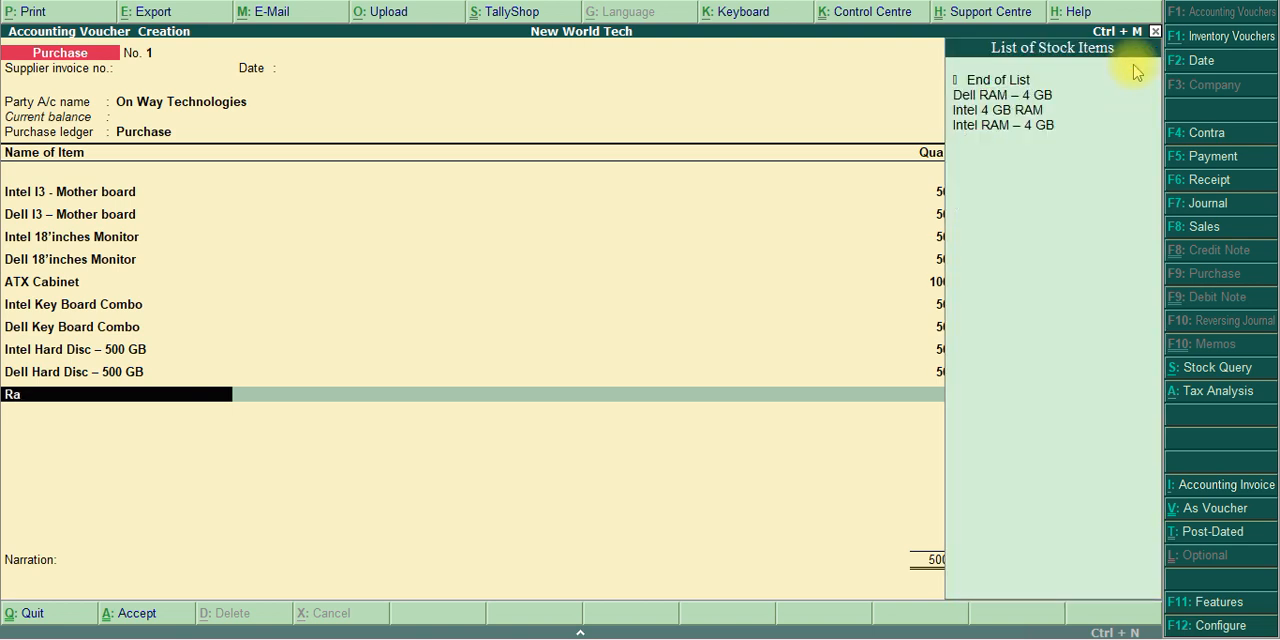
pyautogui.press('Down')
pyautogui.press('Down')
pyautogui.press('Return')
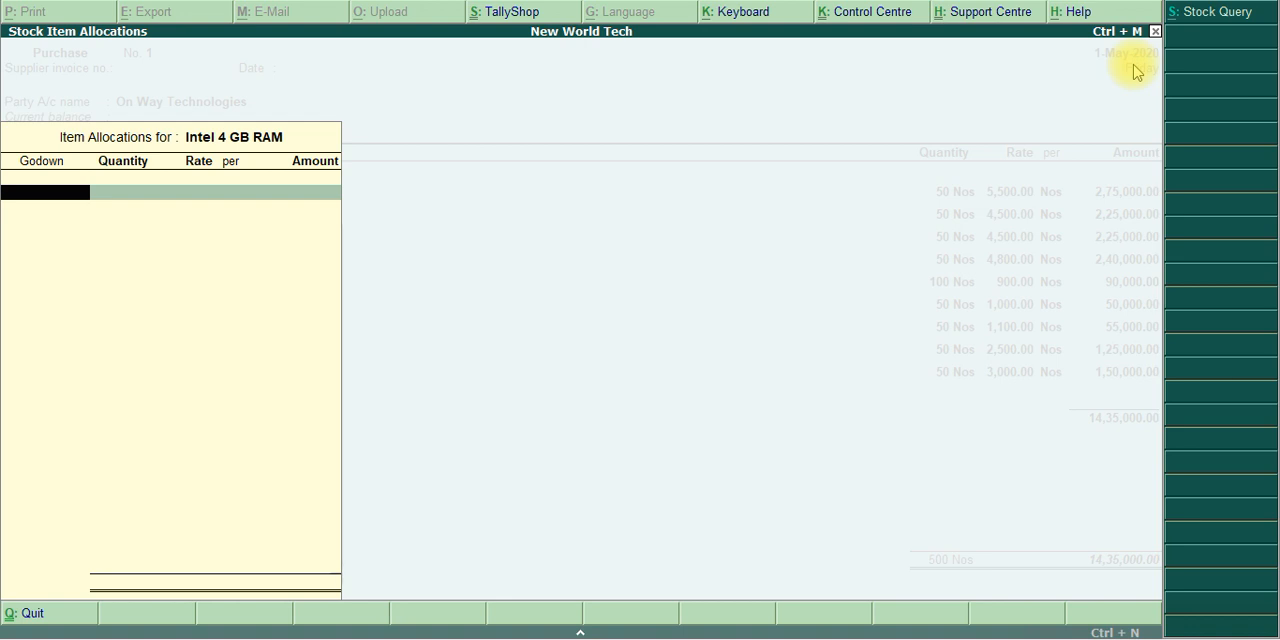
pyautogui.press('Escape')
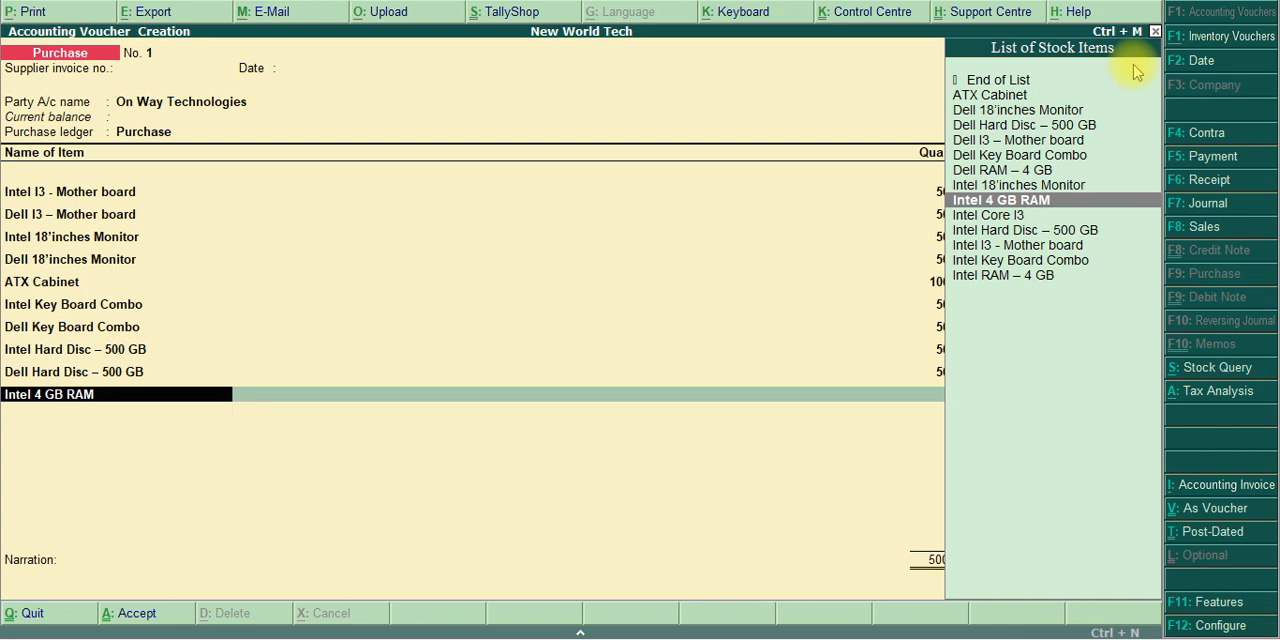
pyautogui.press('Return')
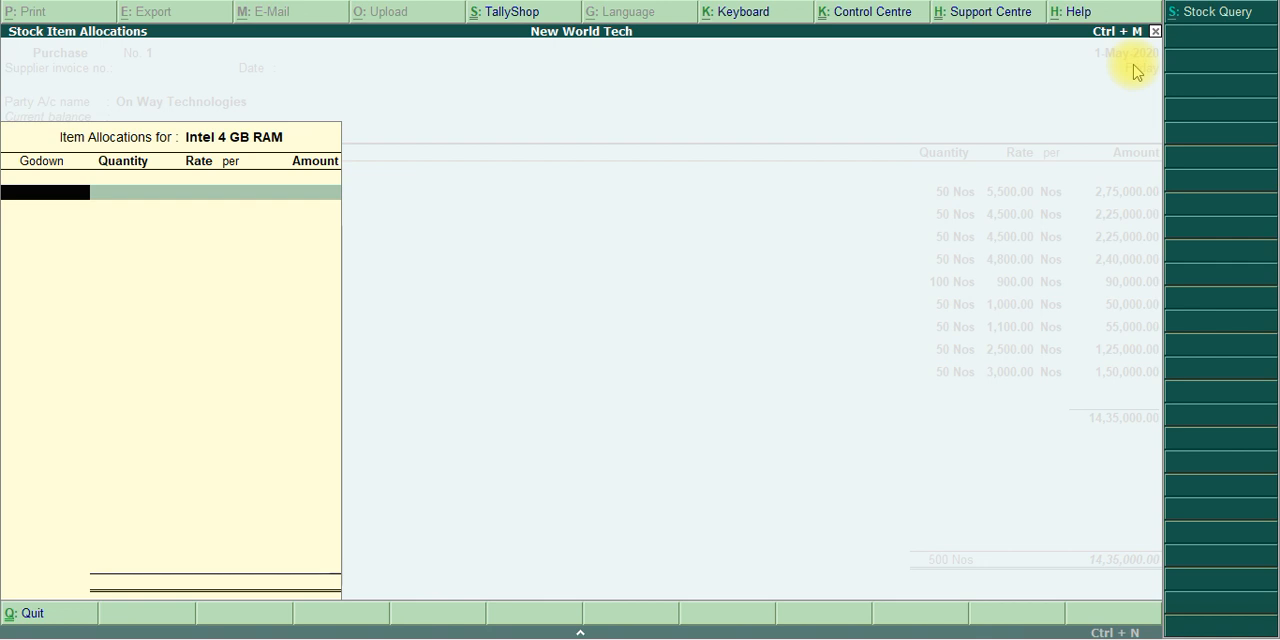
pyautogui.write('Acc')
pyautogui.press('Return')
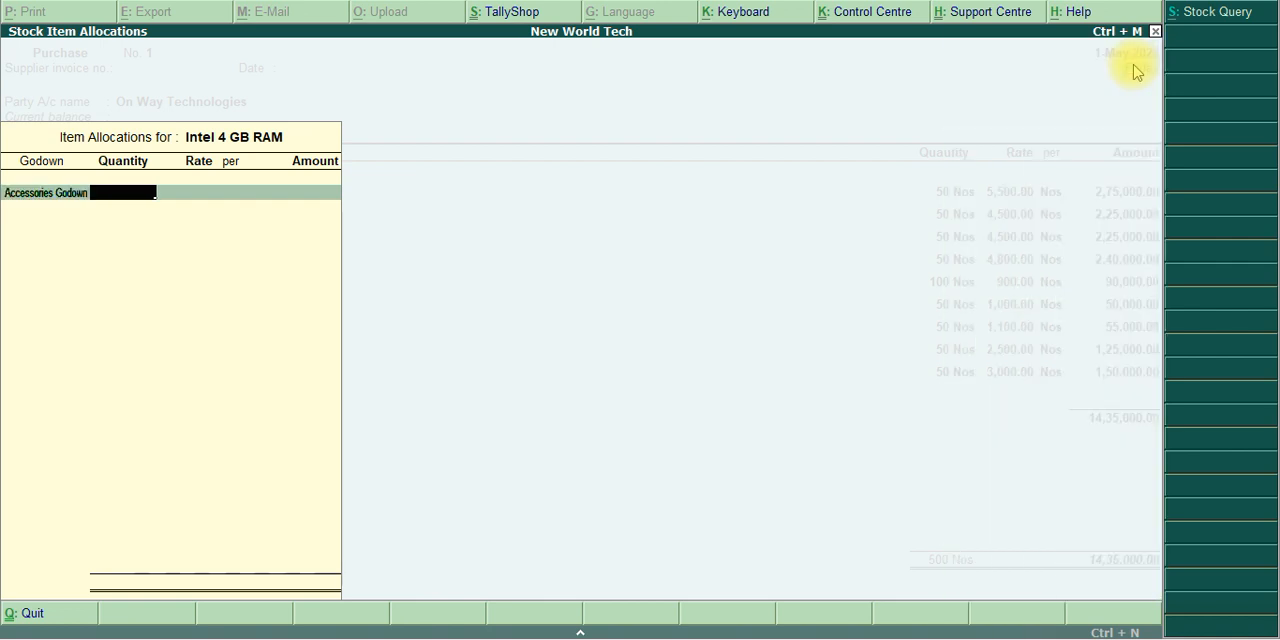
# Enter 50 Nos at a rate of 2,000 per Nos for Intel 4 GB RAM, checking the PDF, and complete the item line
pyautogui.write('50')
pyautogui.press('Return')
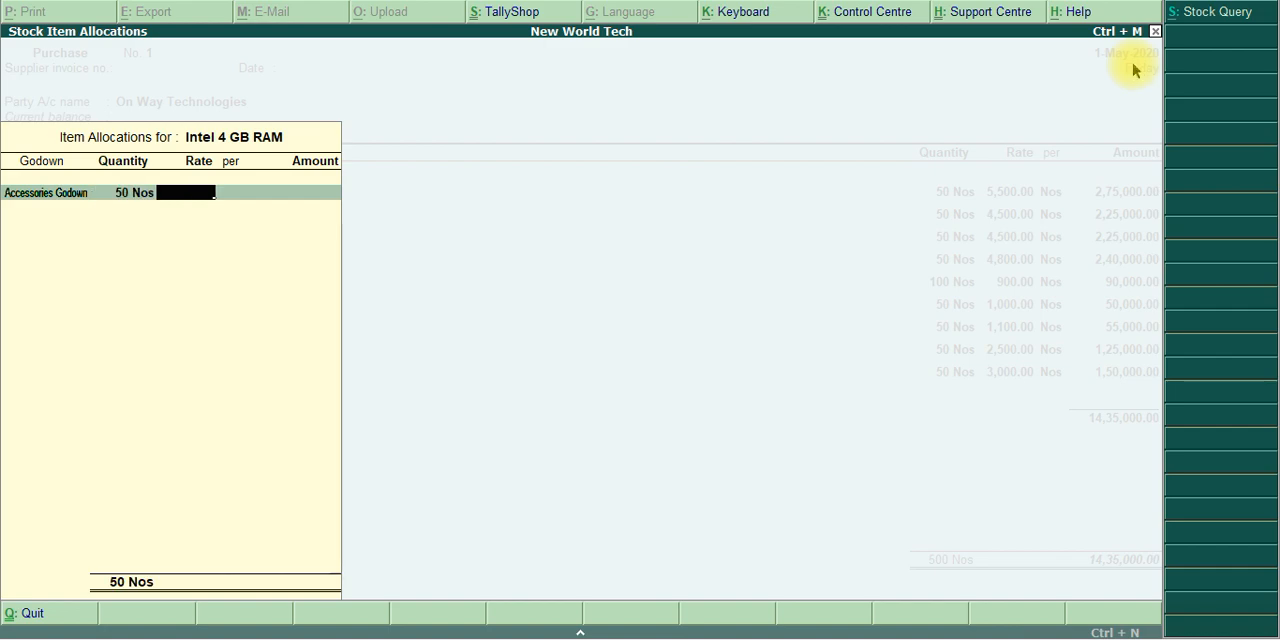
pyautogui.hotkey('alt', 'Tab')
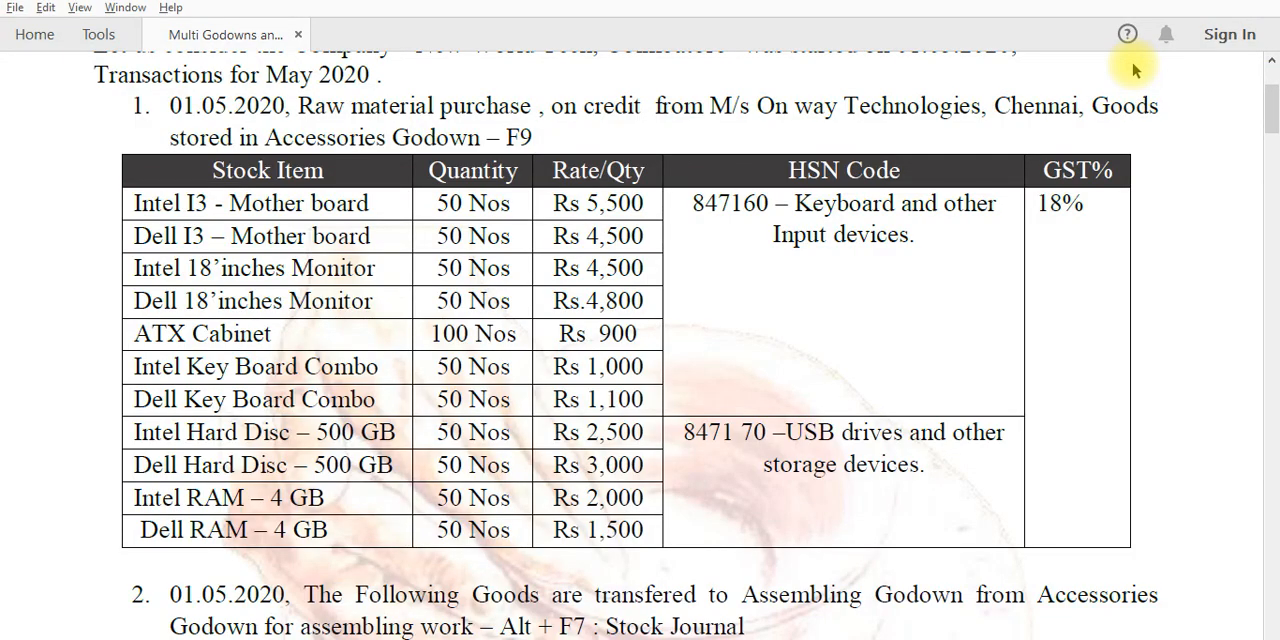
pyautogui.hotkey('alt', 'Tab')
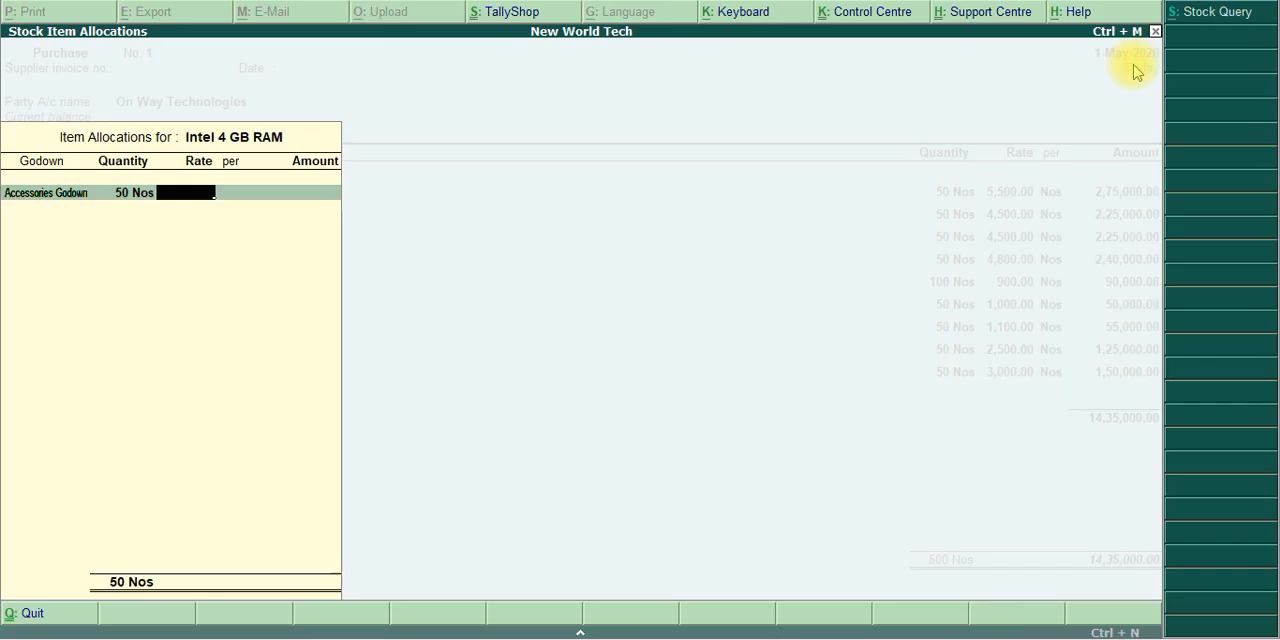
pyautogui.write('2000')
pyautogui.press('Return')
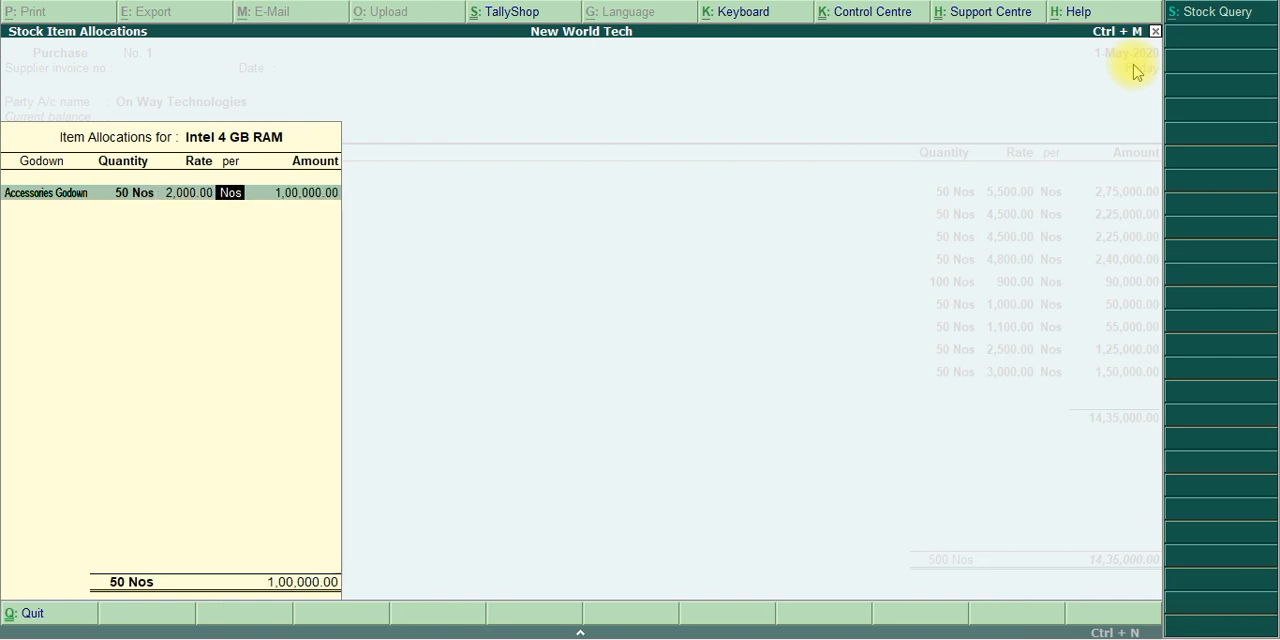
pyautogui.press('Return')
pyautogui.press('Return')
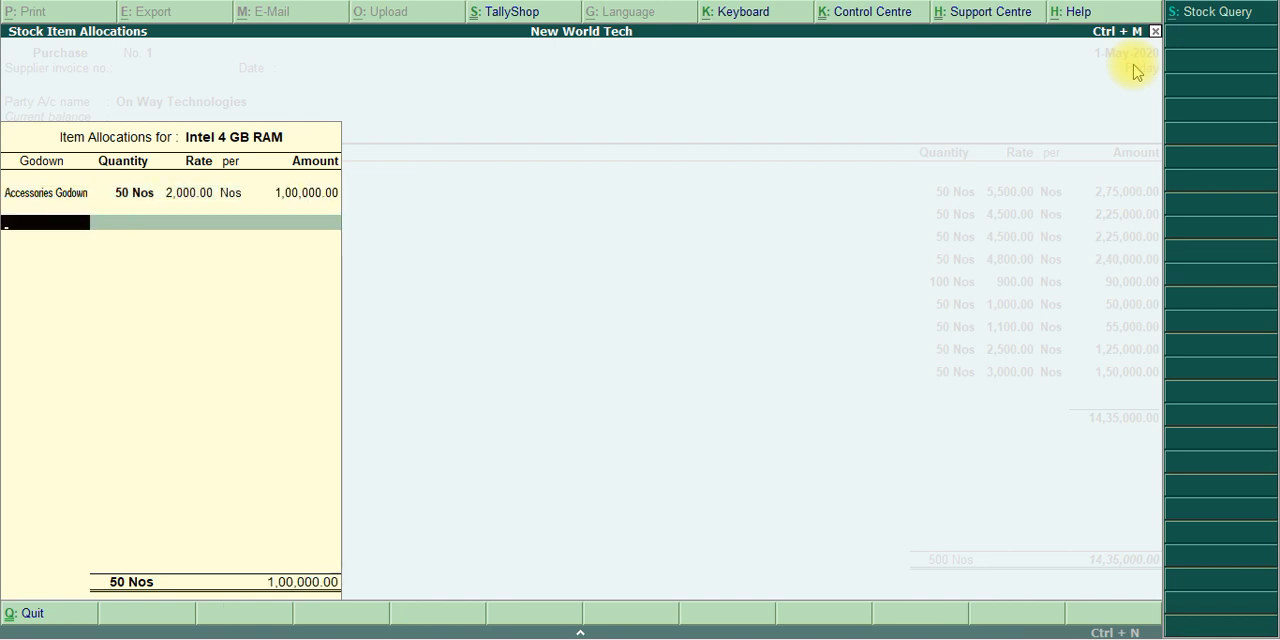
pyautogui.press('Return')
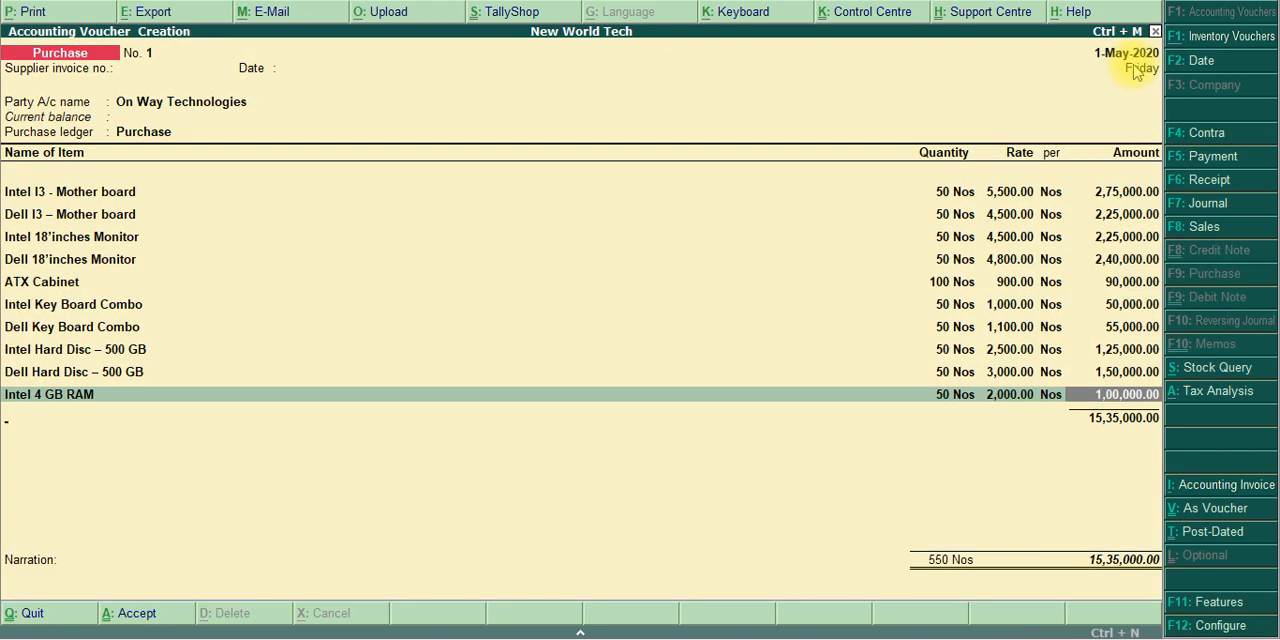
pyautogui.press('Return')
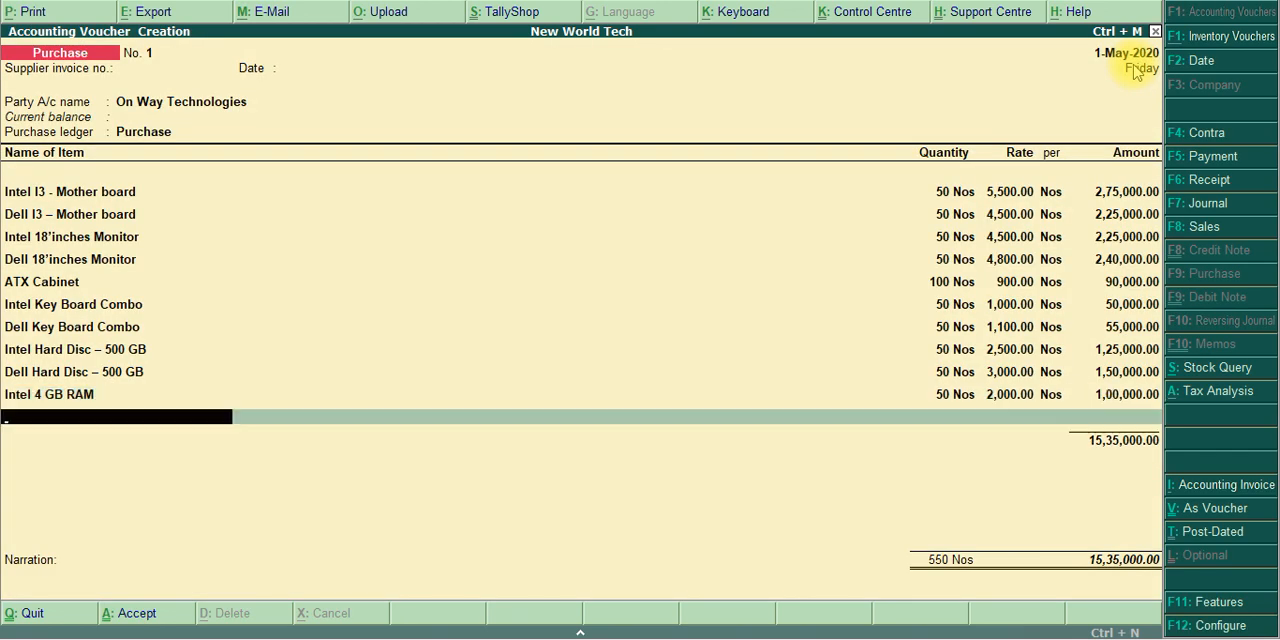
# Add Dell RAM – 4 GB as the eleventh purchase item and allocate it to Accessories Godown
pyautogui.write('Ra')
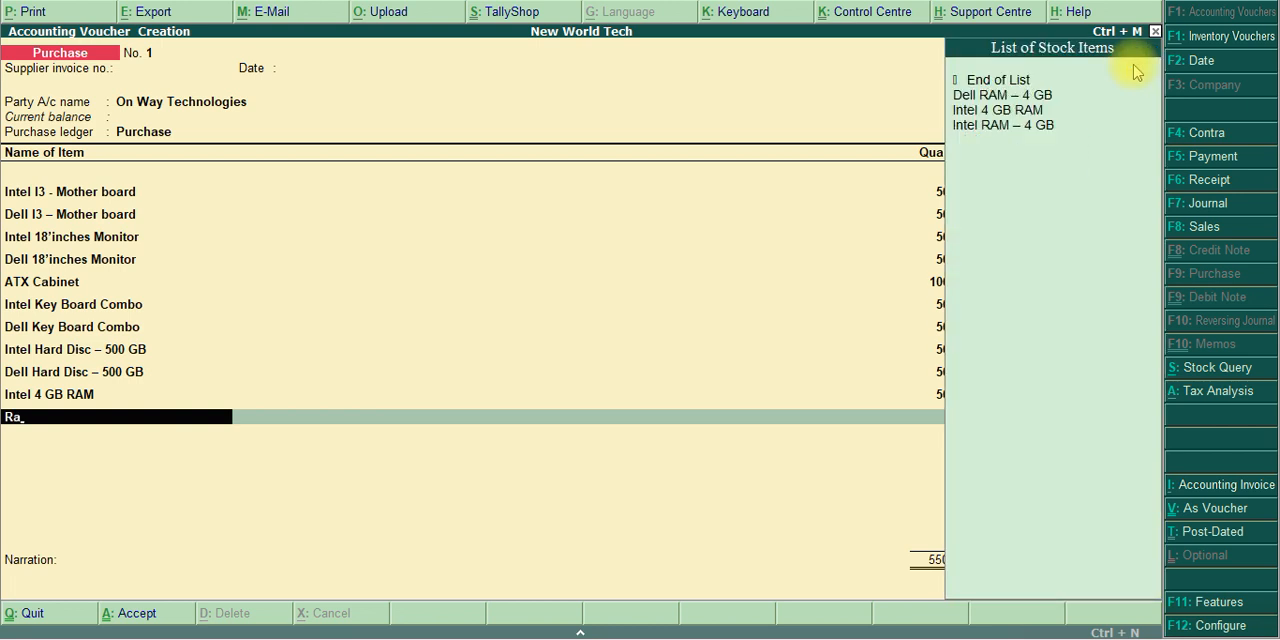
pyautogui.press('Down')
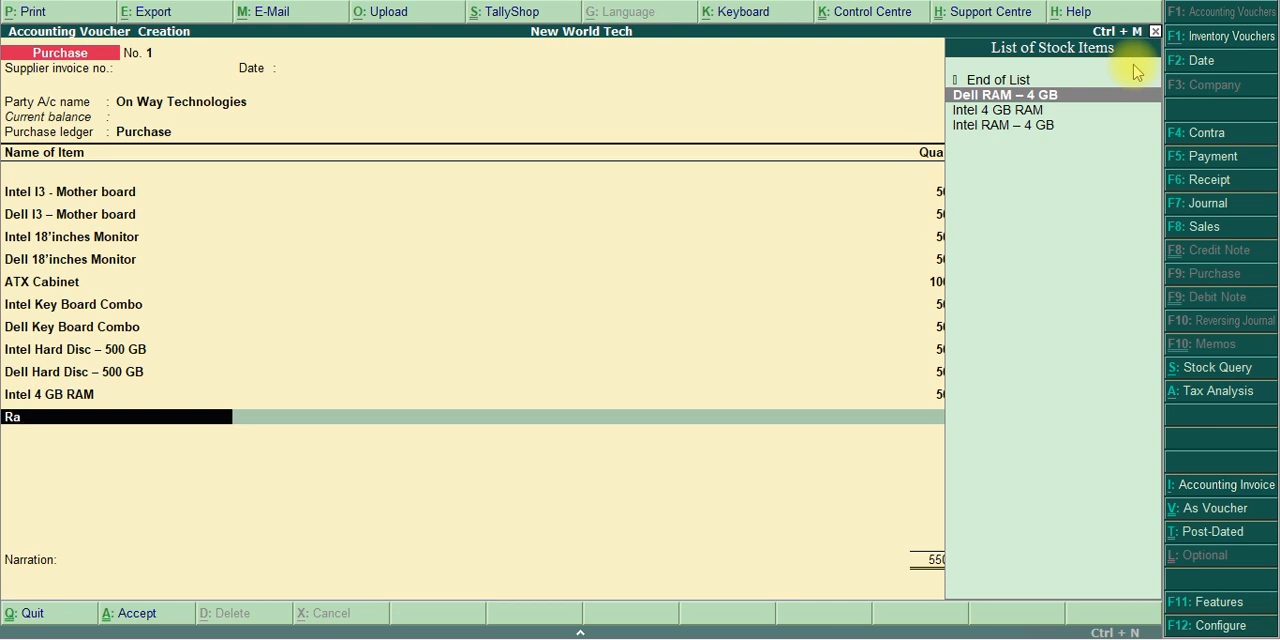
pyautogui.press('Return')
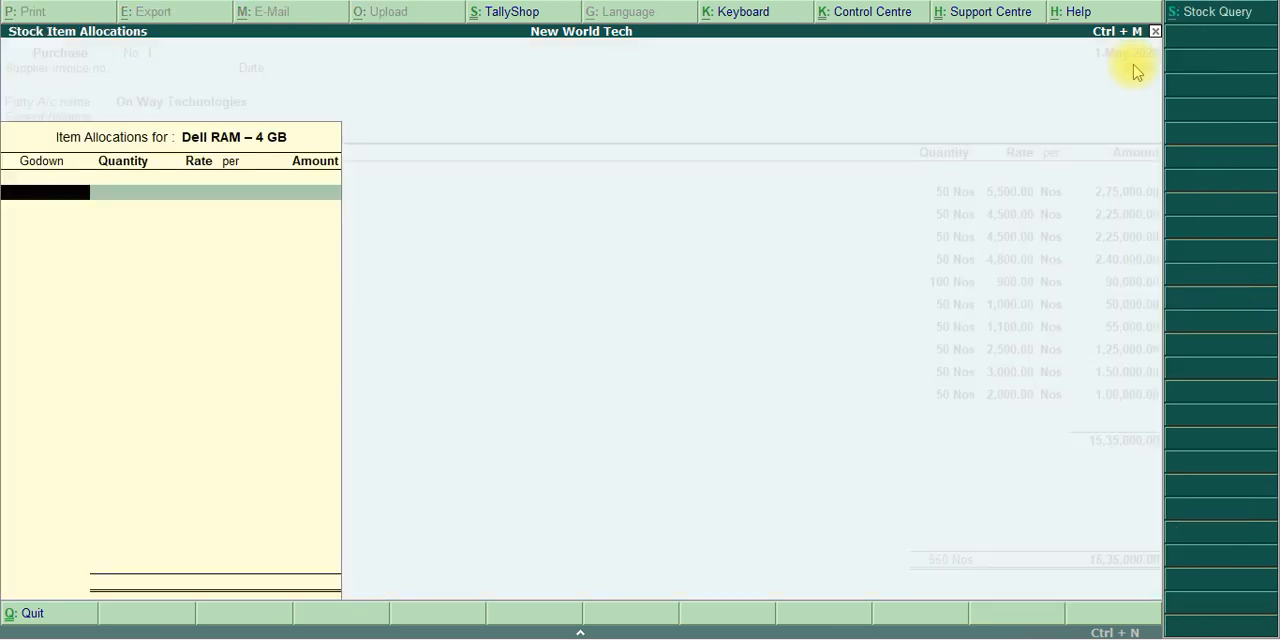
pyautogui.write('Acc')
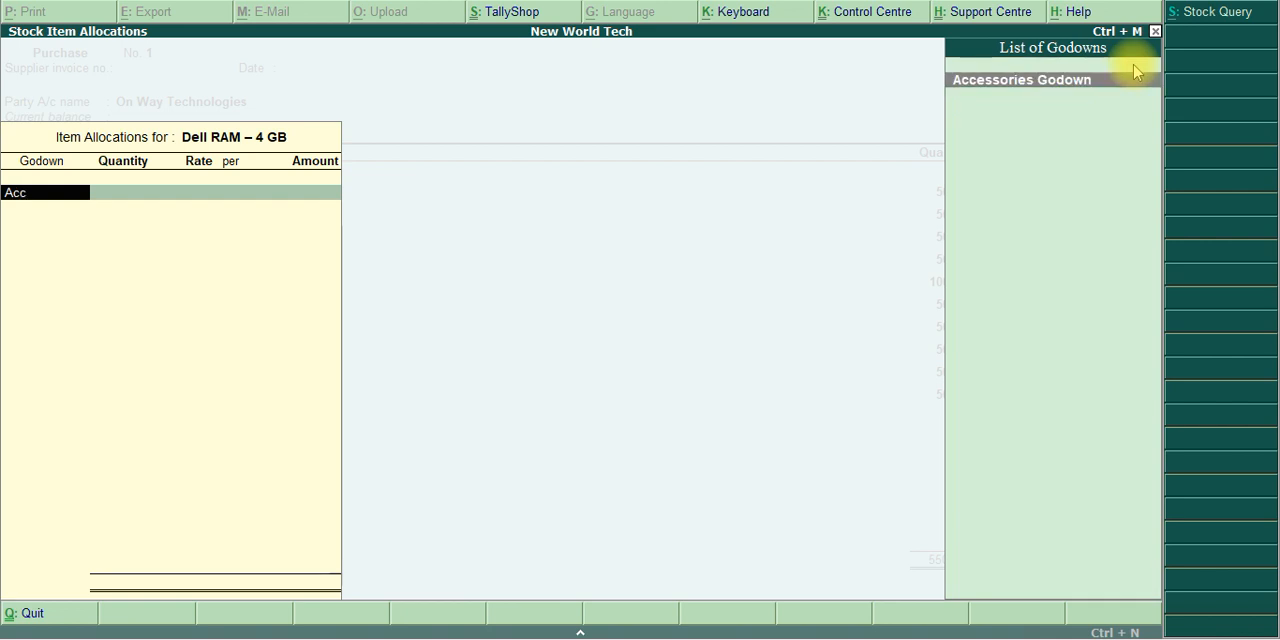
pyautogui.press('Return')
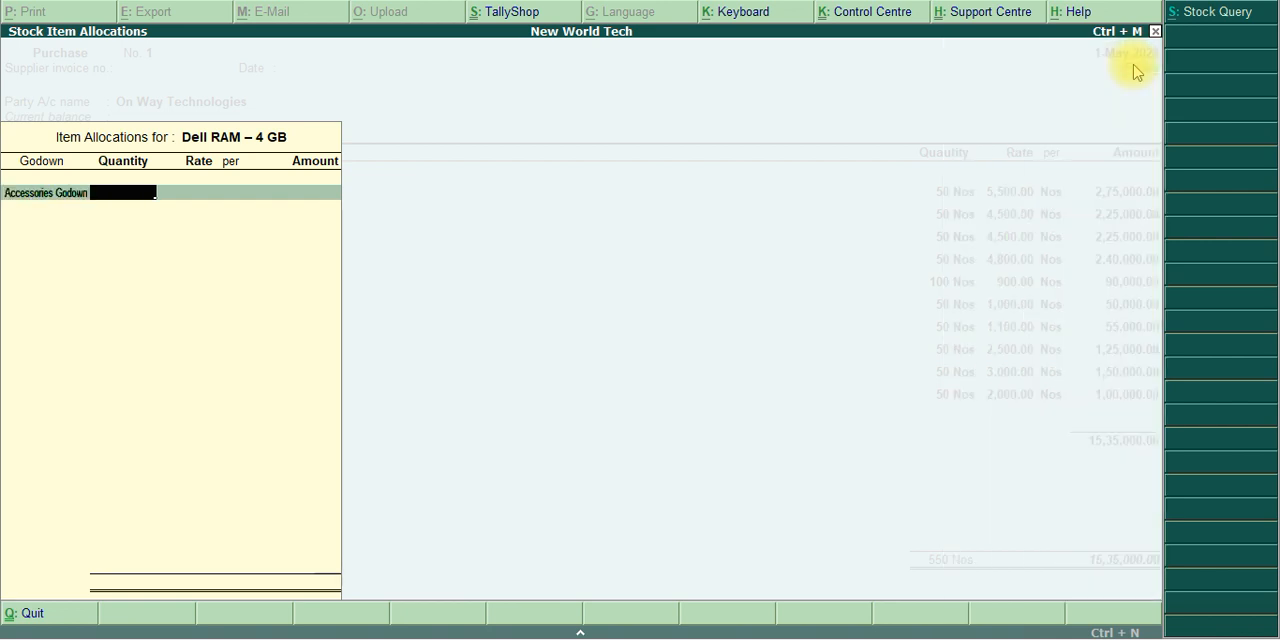
# Check the PDF purchase table, enter 50 Nos at 1,500 per Nos for Dell RAM – 4 GB and complete the item line
pyautogui.hotkey('alt', 'Tab')
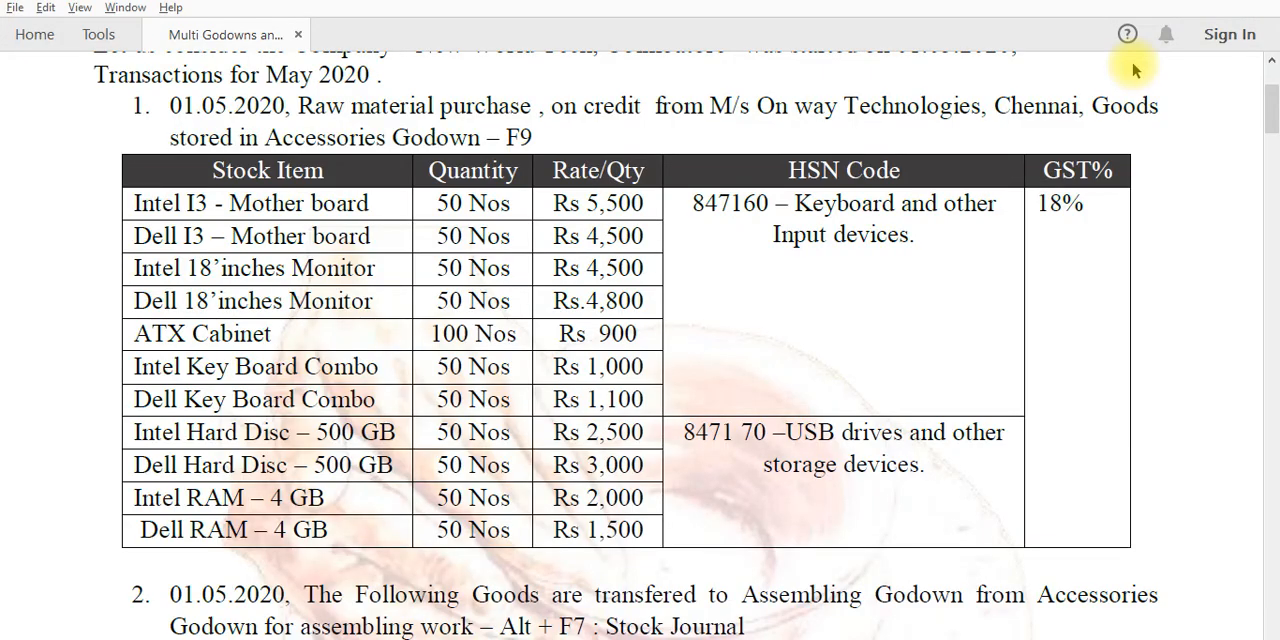
pyautogui.hotkey('alt', 'Tab')
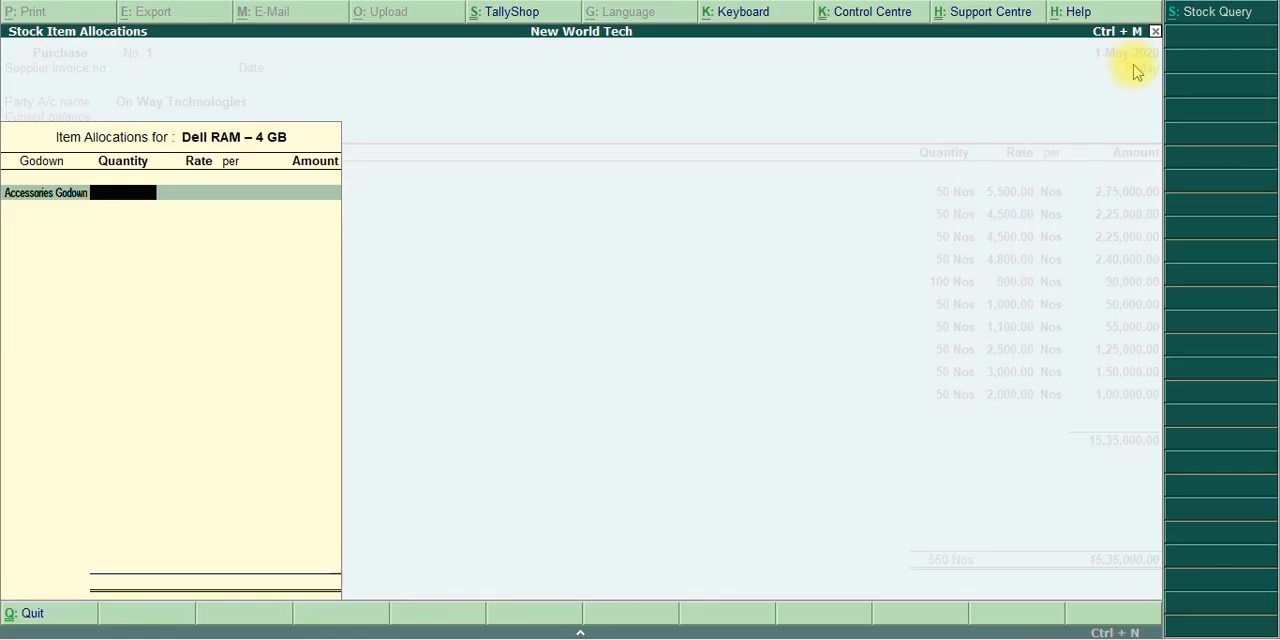
pyautogui.write('50')
pyautogui.press('Return')
pyautogui.write('1,5')
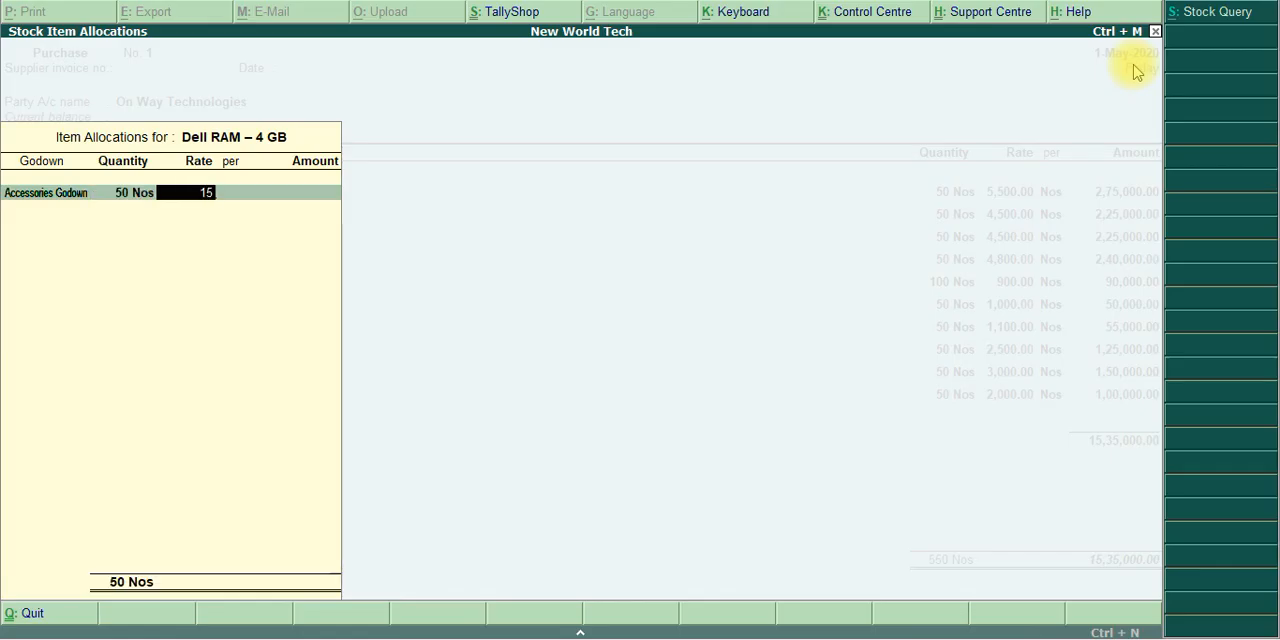
pyautogui.write('00')
pyautogui.press('Return')
pyautogui.press('Return')
pyautogui.press('Return')
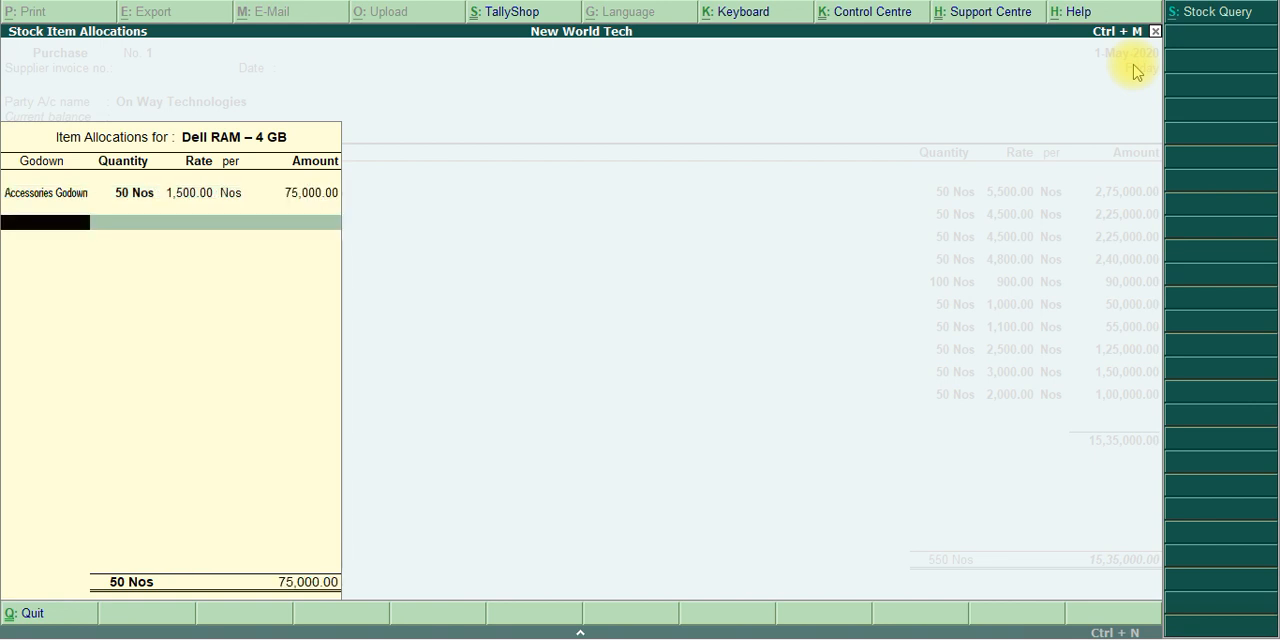
pyautogui.press('Return')
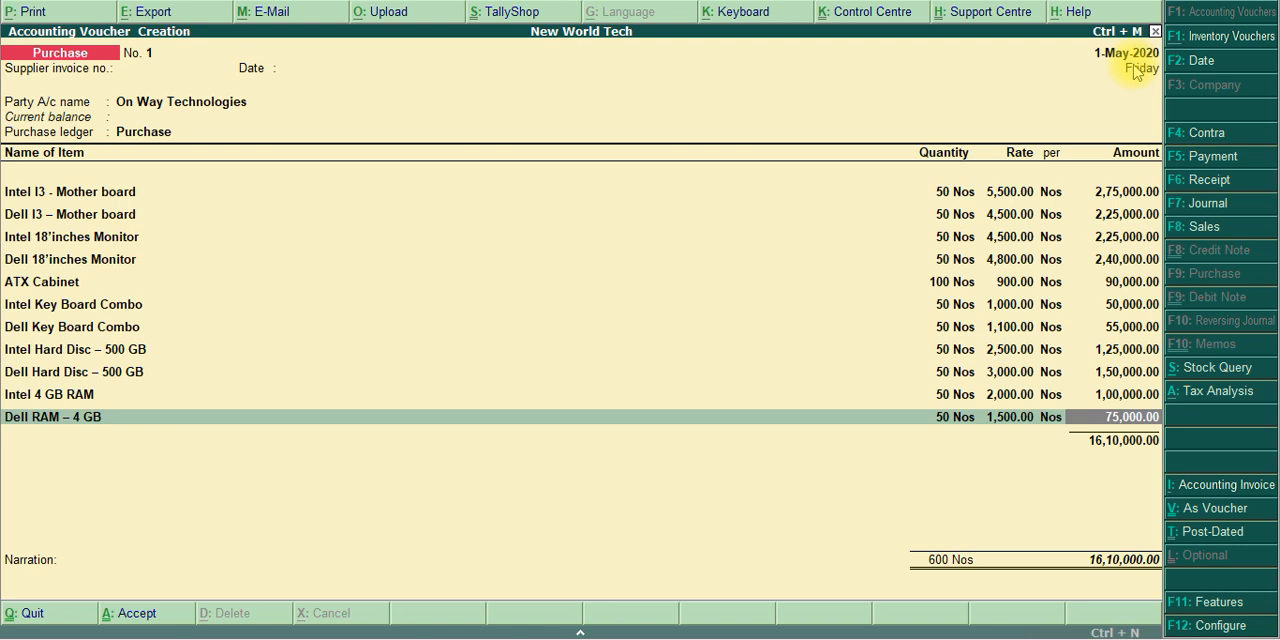
pyautogui.press('Return')
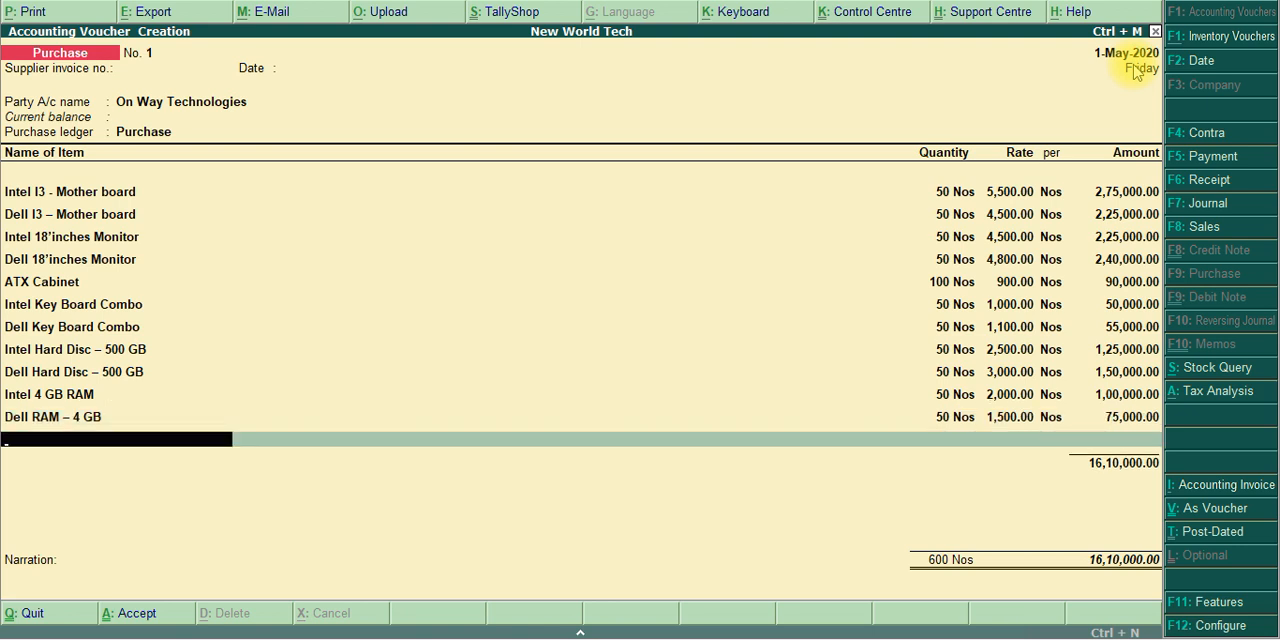
# End the item list and add the Central Tax and State Tax ledgers to the purchase voucher
pyautogui.press('Return')
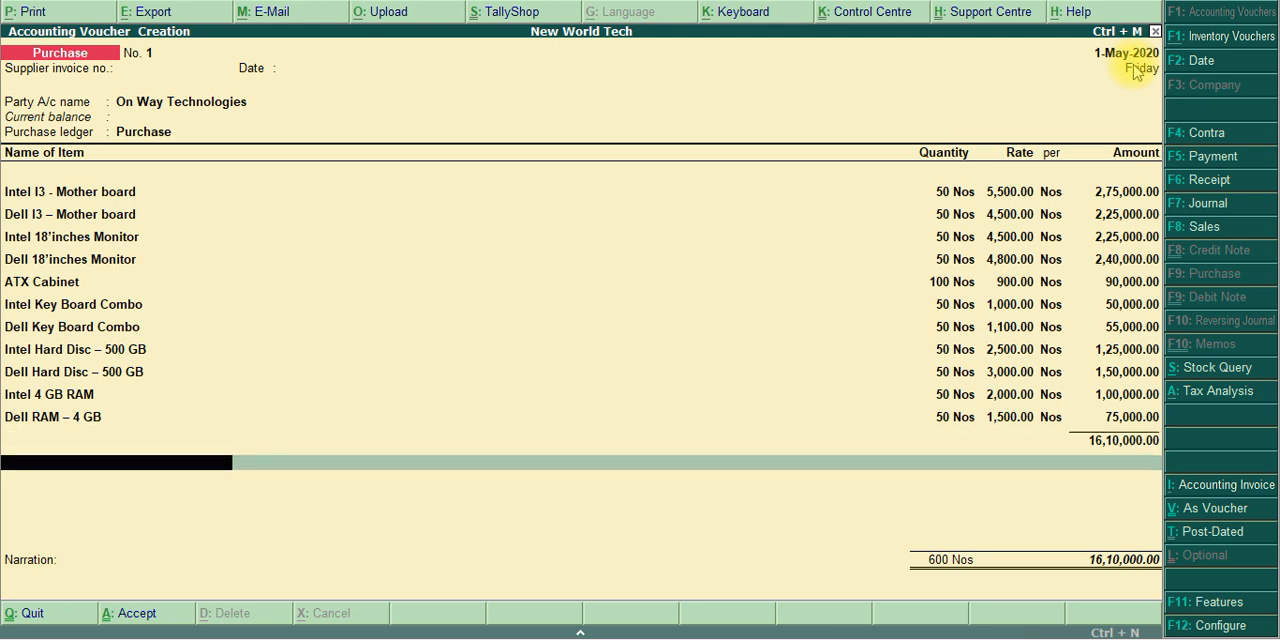
pyautogui.write('cg')
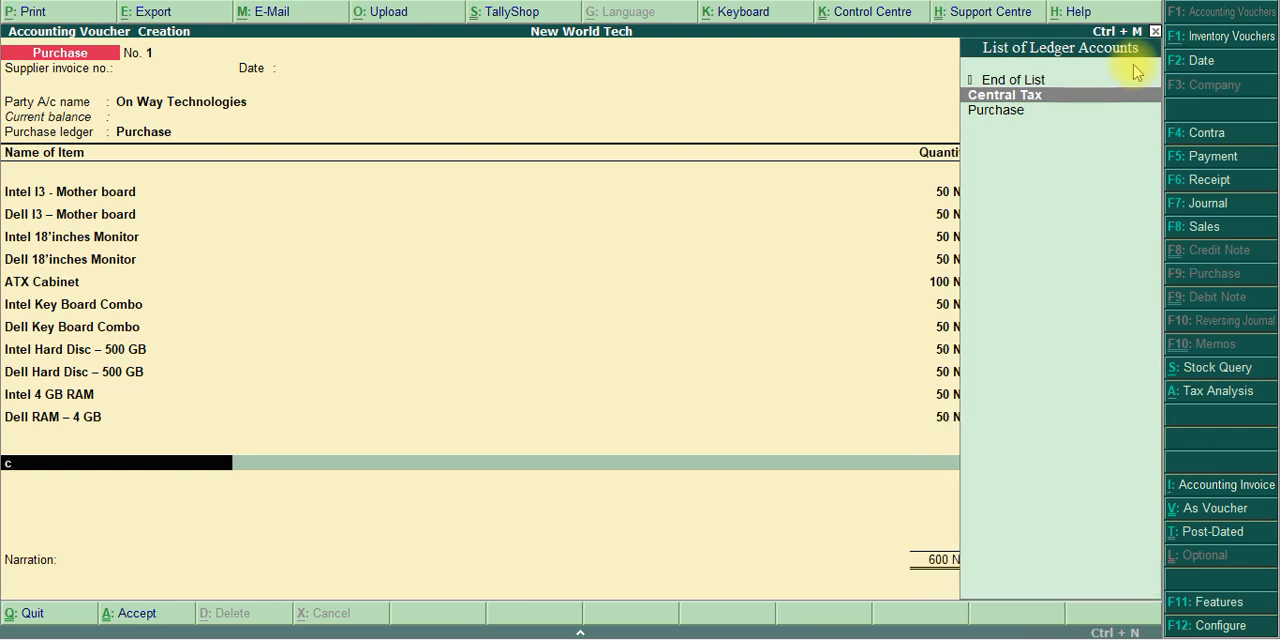
pyautogui.press('Up')
pyautogui.press('Down')
pyautogui.press('Return')
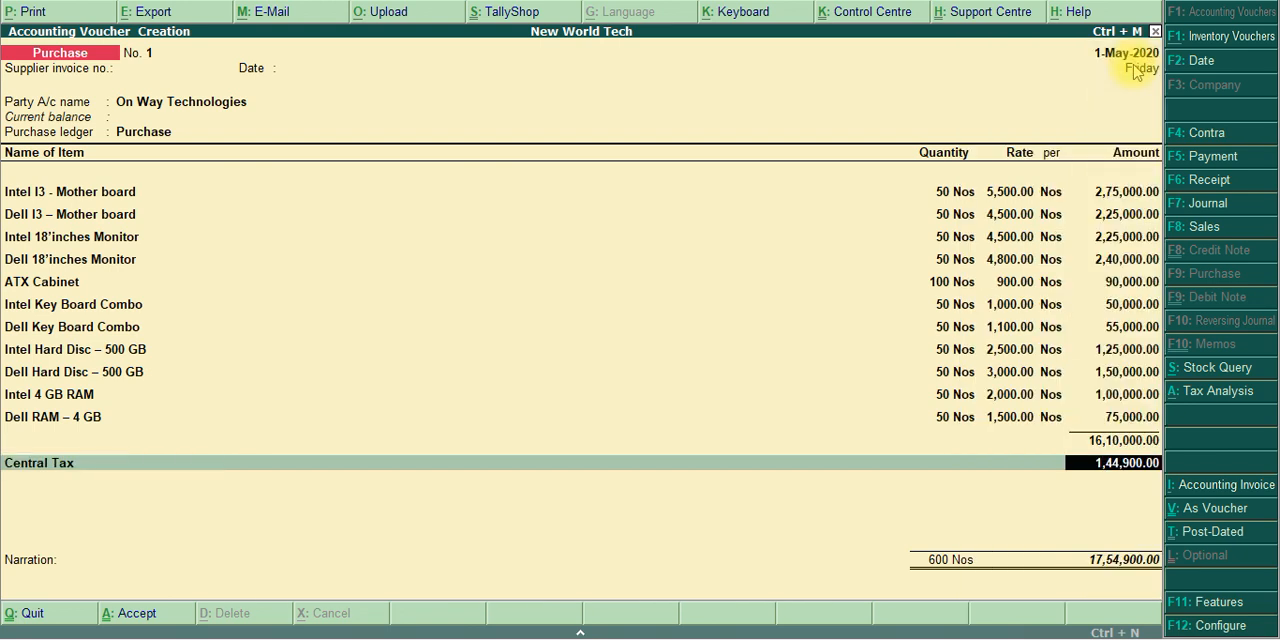
pyautogui.press('Return')
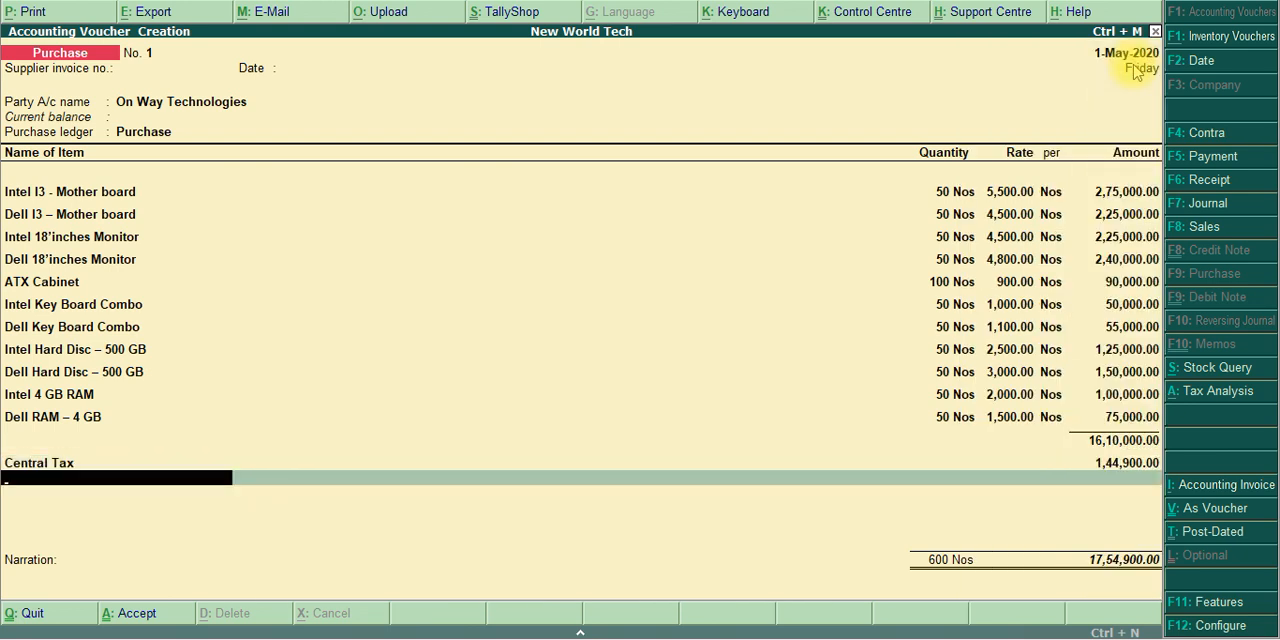
pyautogui.write('at')
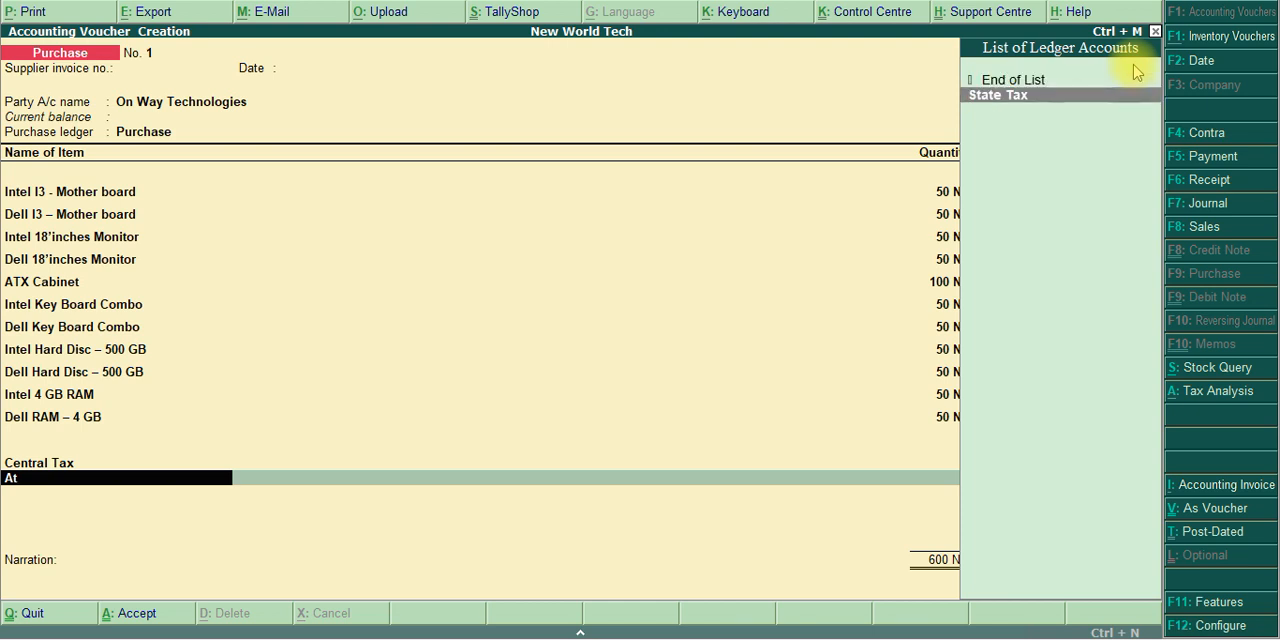
pyautogui.press('Return')
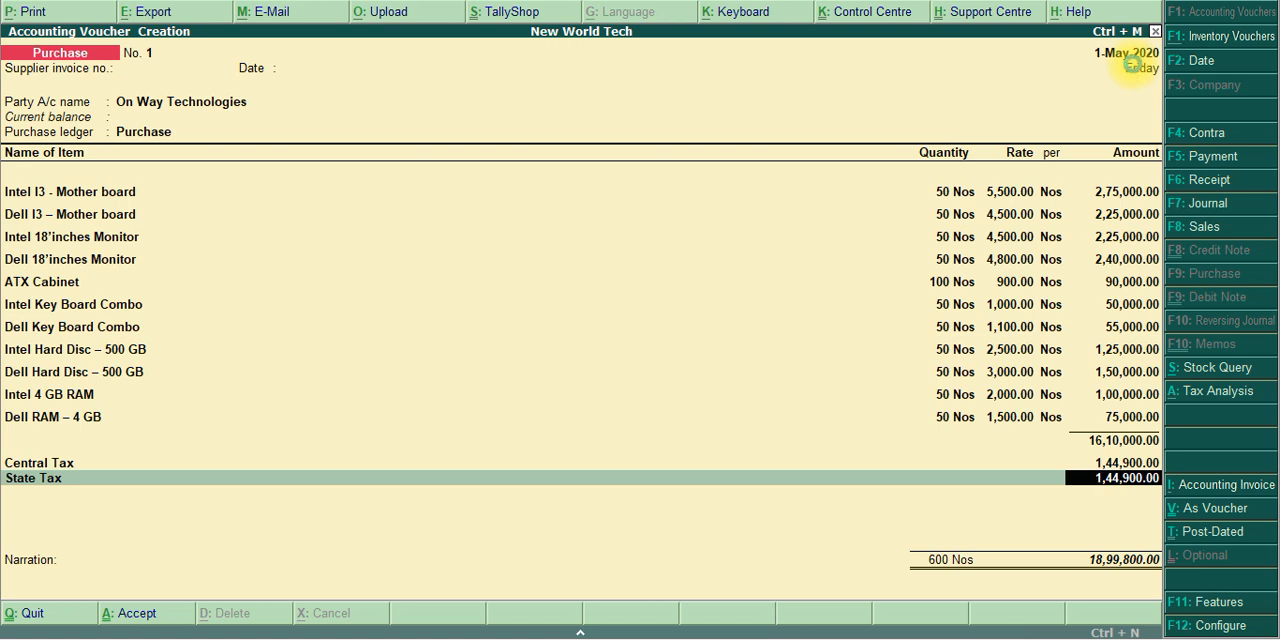
# Save the purchase voucher, exit to the Gateway of Tally and switch to the transaction list in the PDF
pyautogui.hotkey('ctrl', 'a')
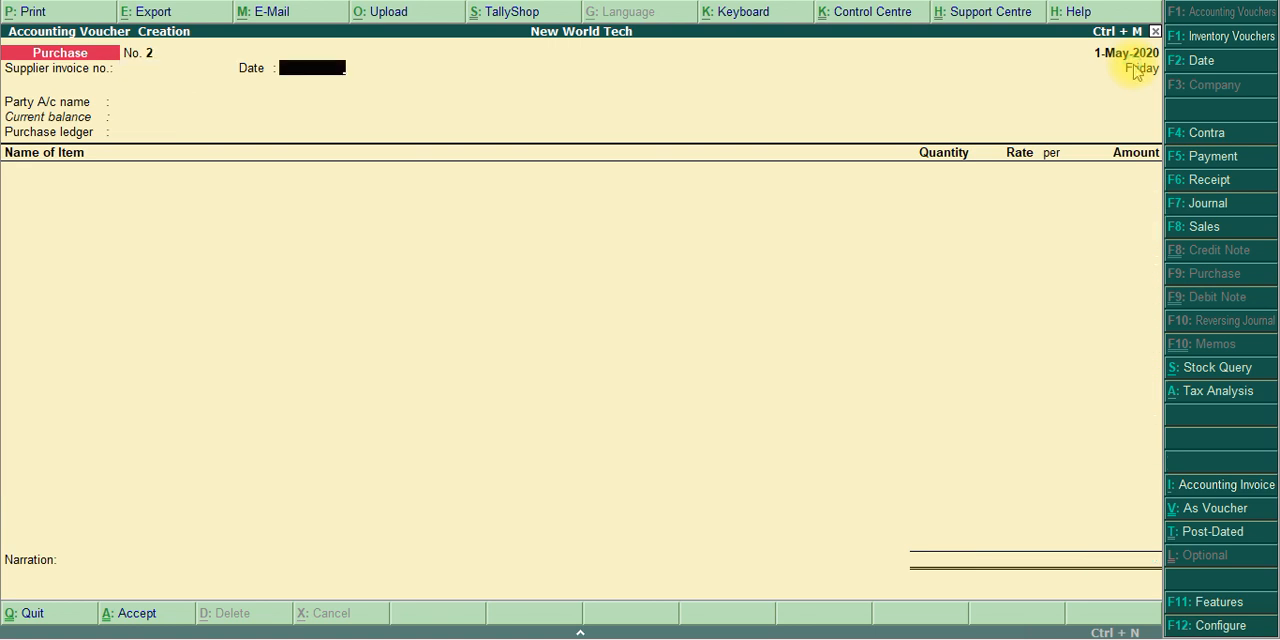
pyautogui.press('Escape')
pyautogui.press('y')
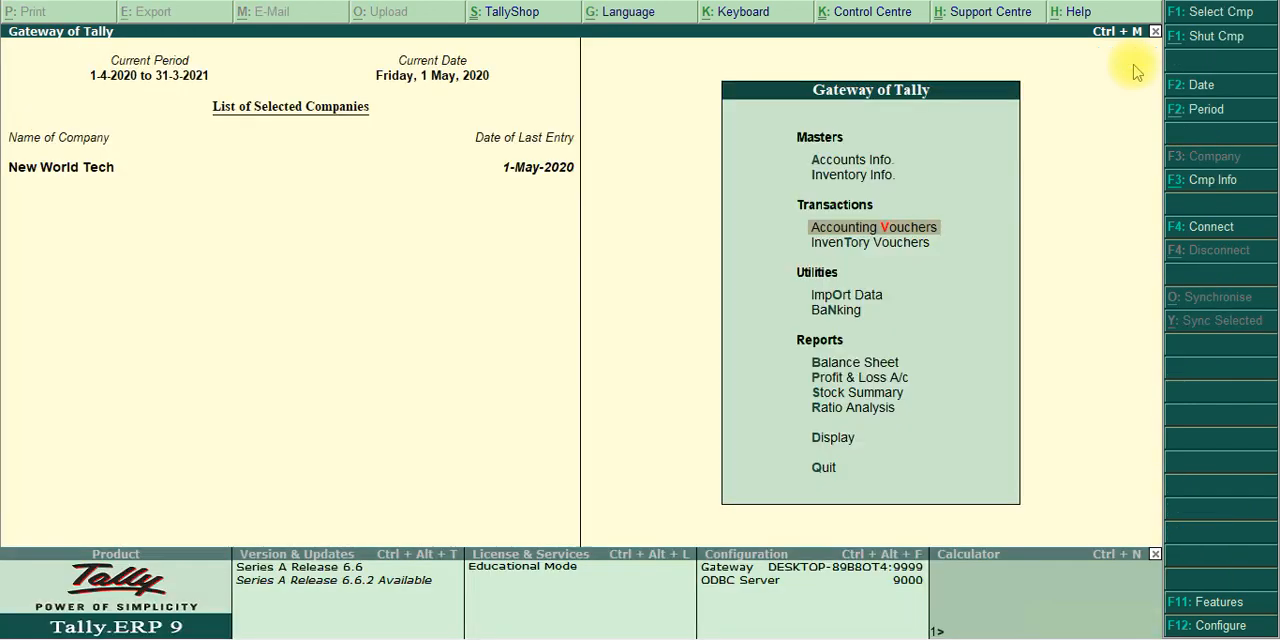
pyautogui.press('Escape')
pyautogui.press('n')
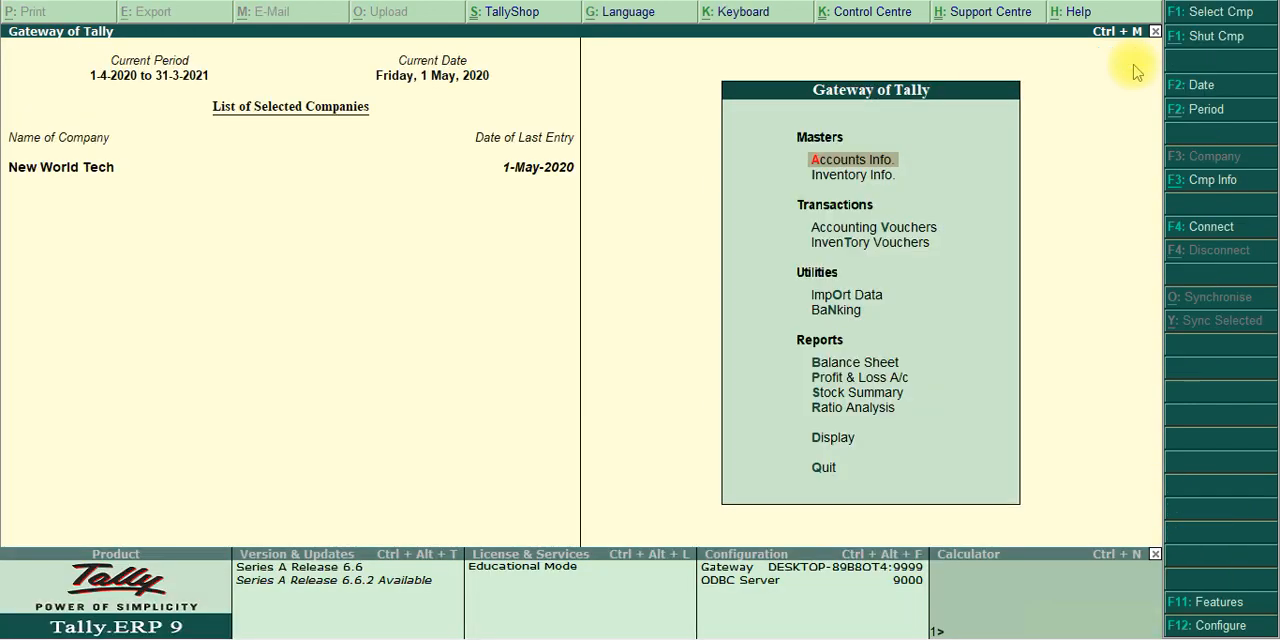
pyautogui.hotkey('alt', 'Tab')
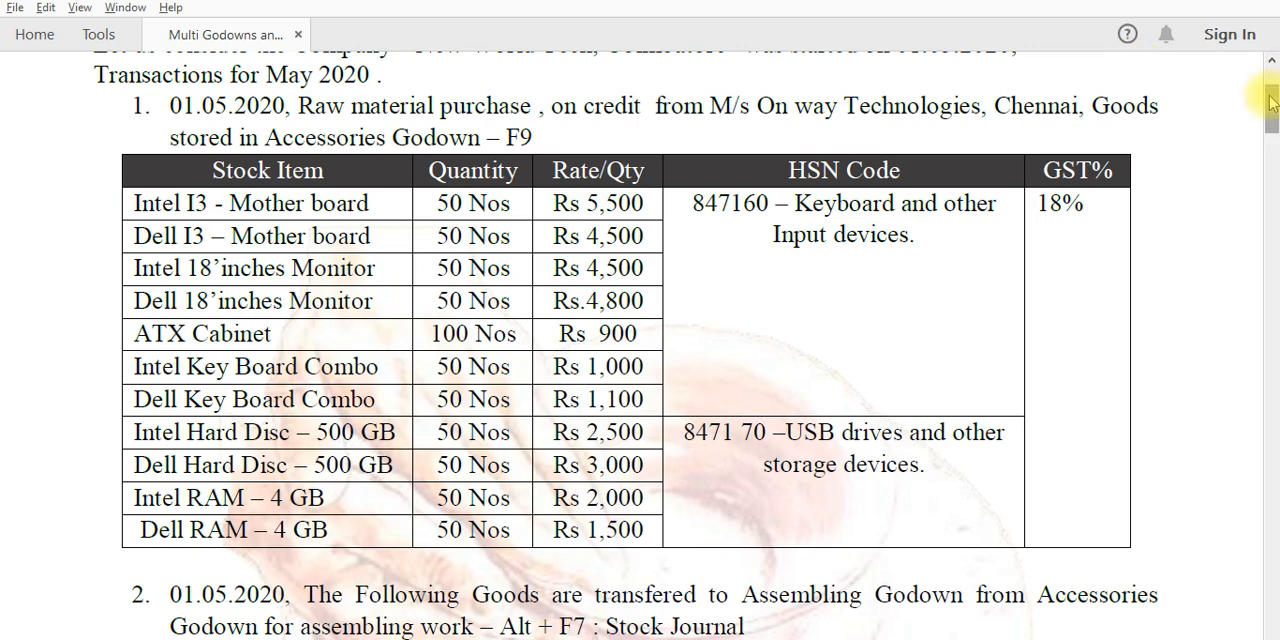
# Read the second transaction in the PDF, the transfer to Assembling Godown, and switch back to Tally.ERP 9
pyautogui.moveTo(1270, 100); pyautogui.dragTo(1270, 134)
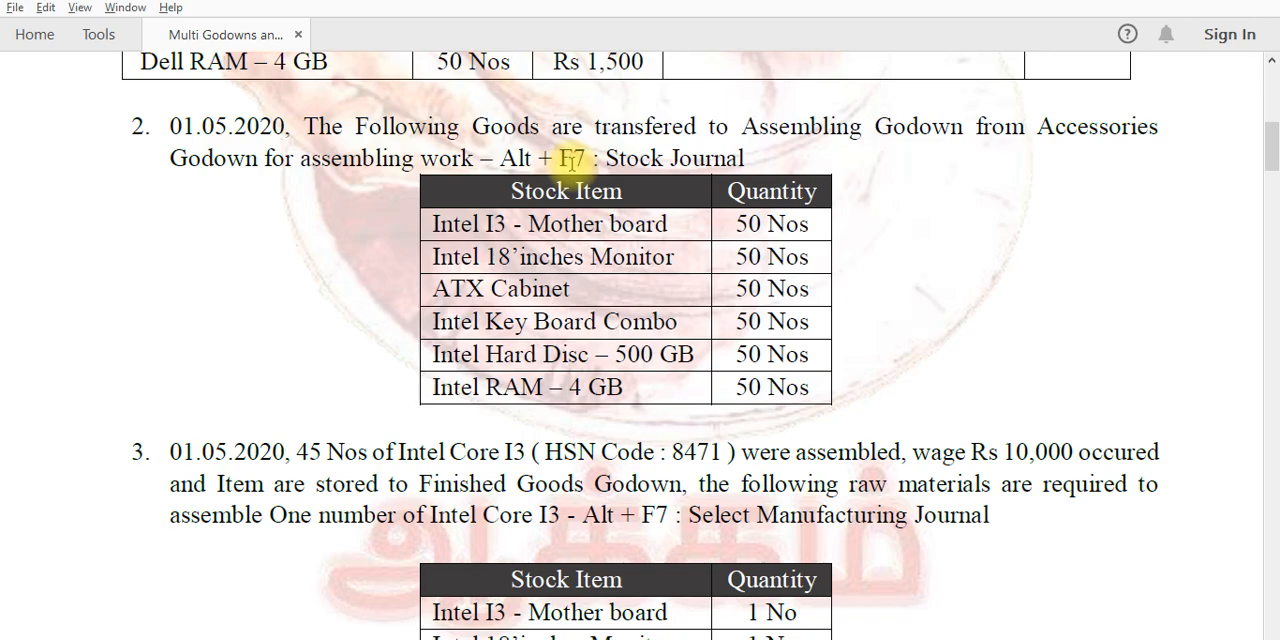
pyautogui.hotkey('alt', 'Tab')
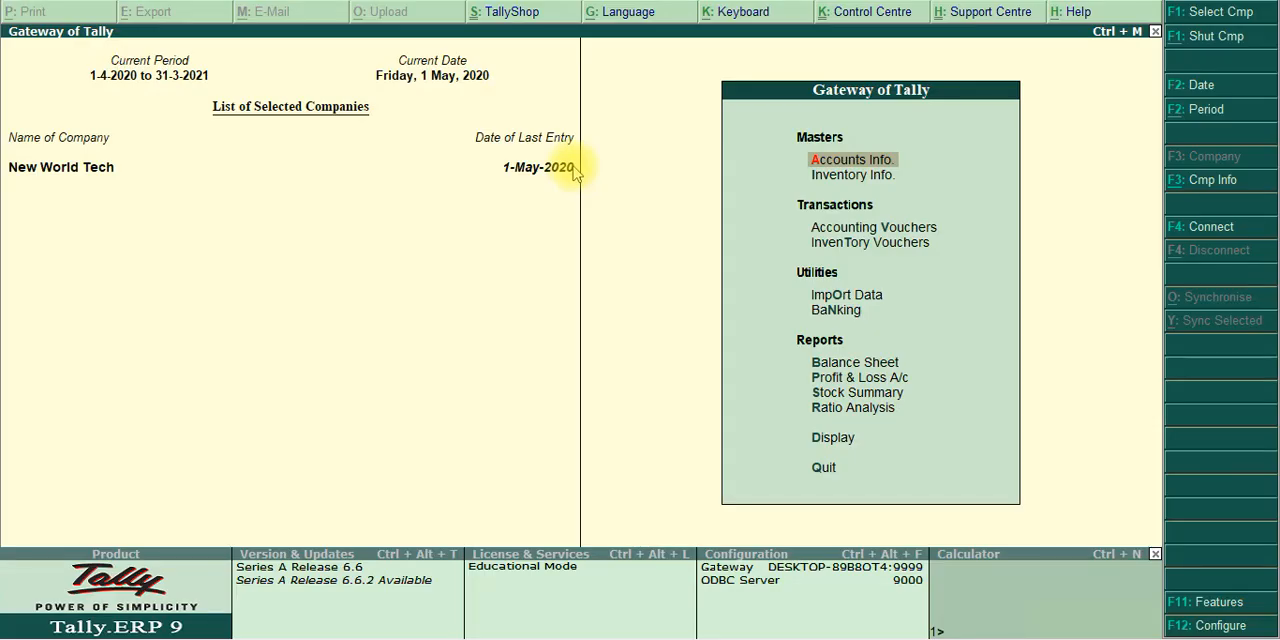
pyautogui.press('Down')
pyautogui.press('Return')
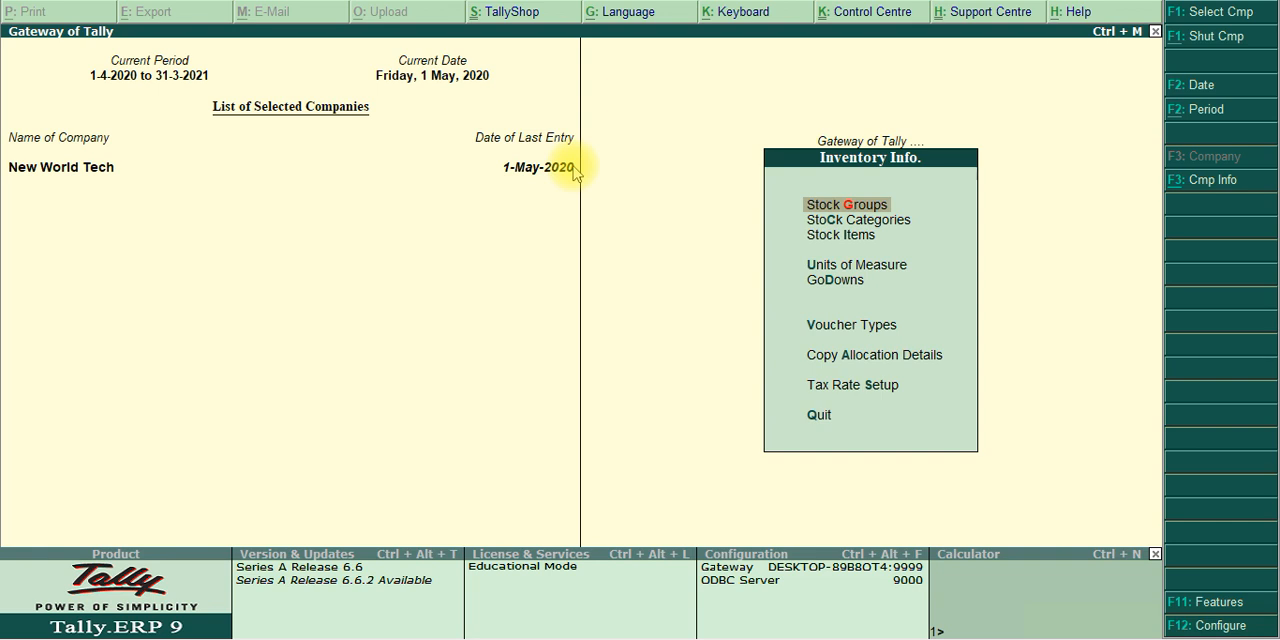
pyautogui.press('Escape')
pyautogui.press('Escape')
pyautogui.press('Escape')
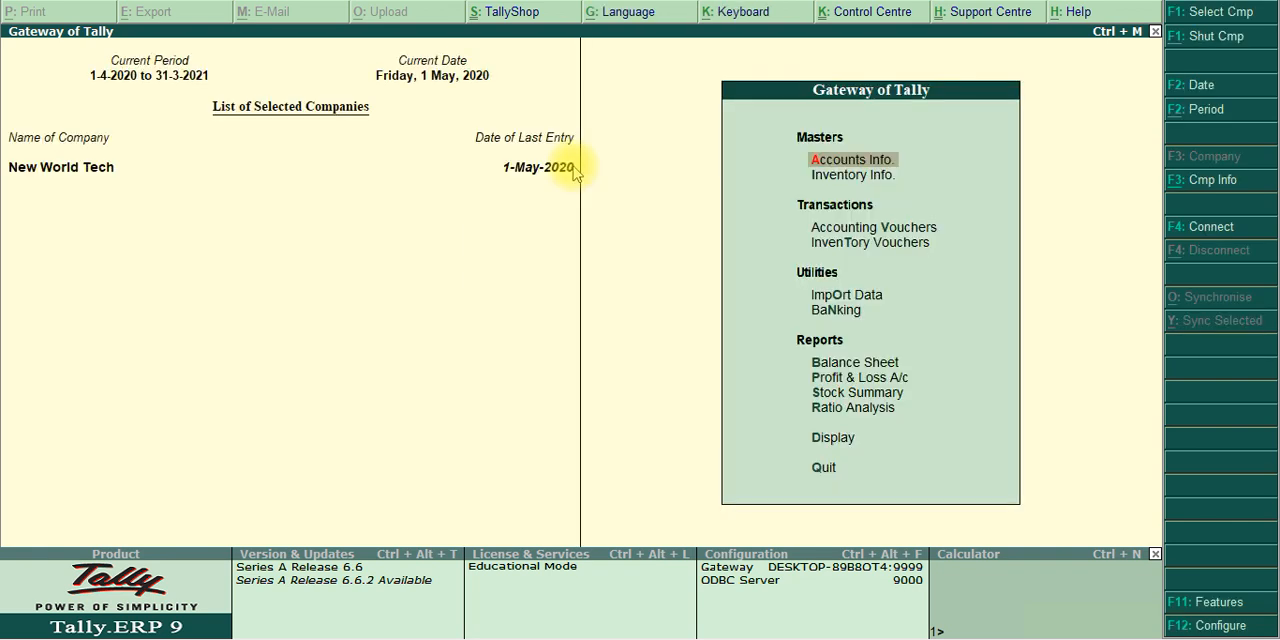
# Open a new inventory voucher of type Stock Journal
pyautogui.press('Down')
pyautogui.press('Down')
pyautogui.press('Down')
pyautogui.press('Return')
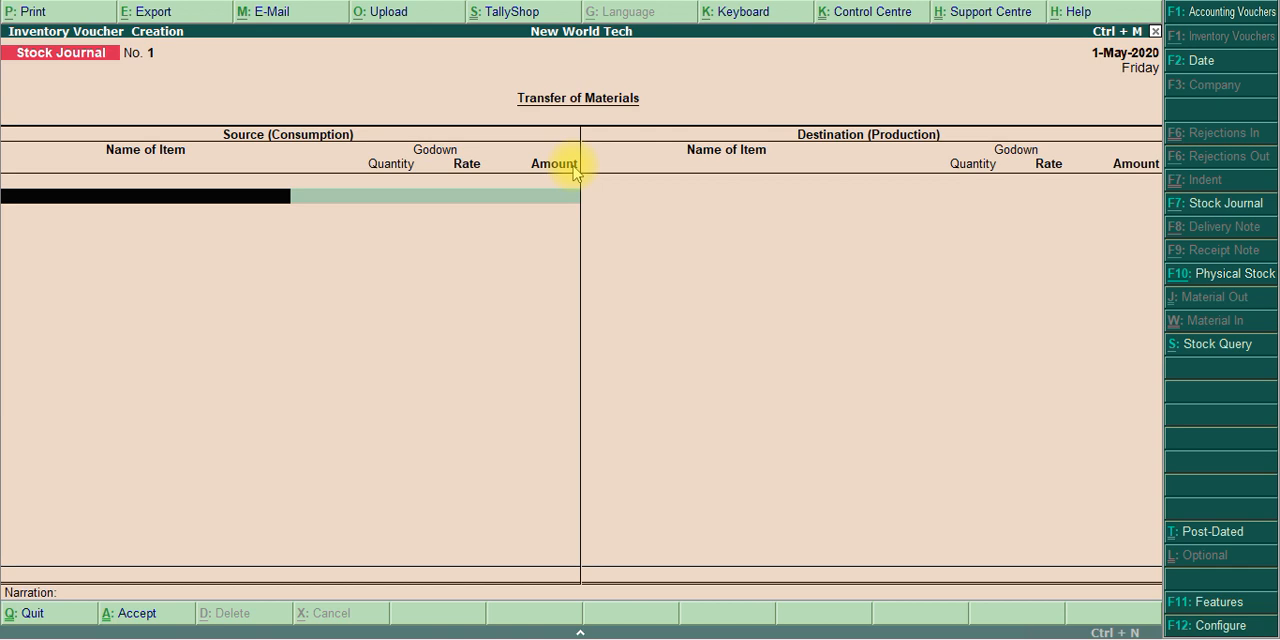
pyautogui.click(1203, 205)
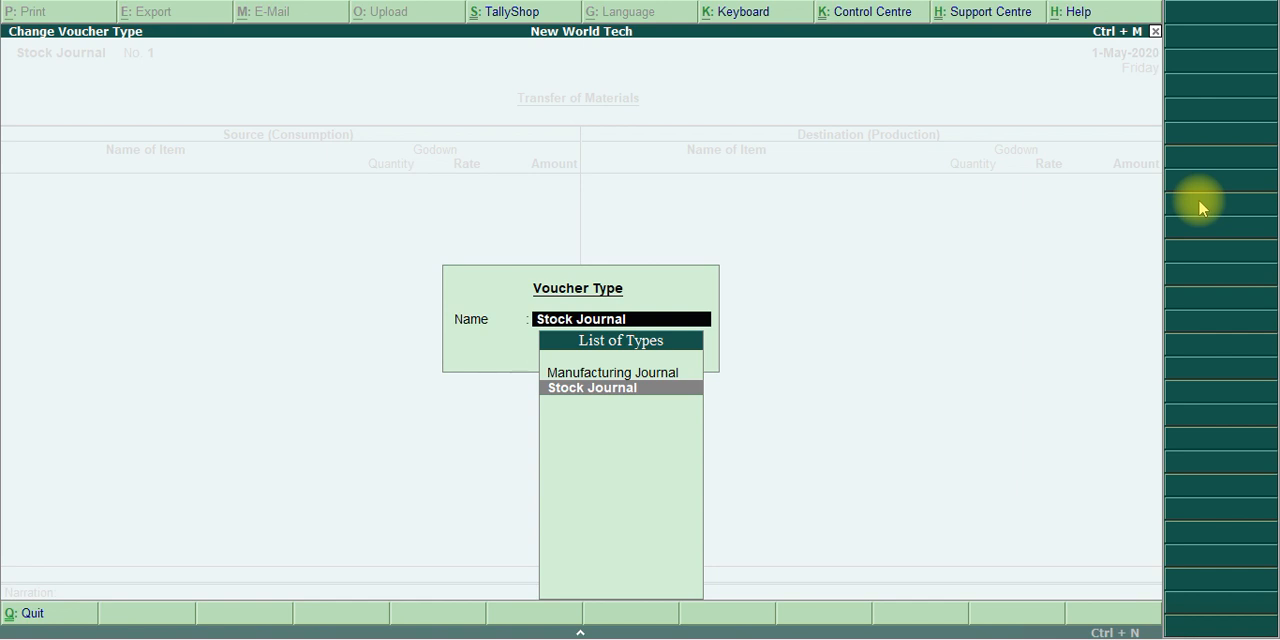
pyautogui.press('Return')
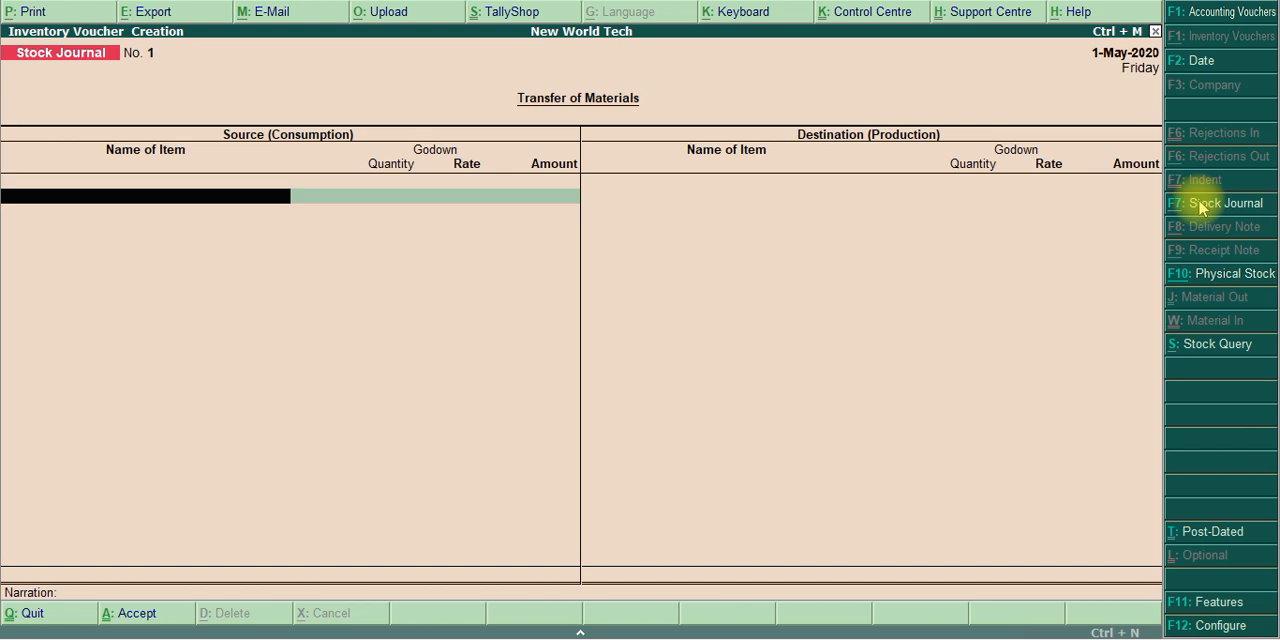
# Check the PDF transfer list and add Intel I3 - Mother board as the first source item of the stock journal
pyautogui.hotkey('alt', 'Tab')
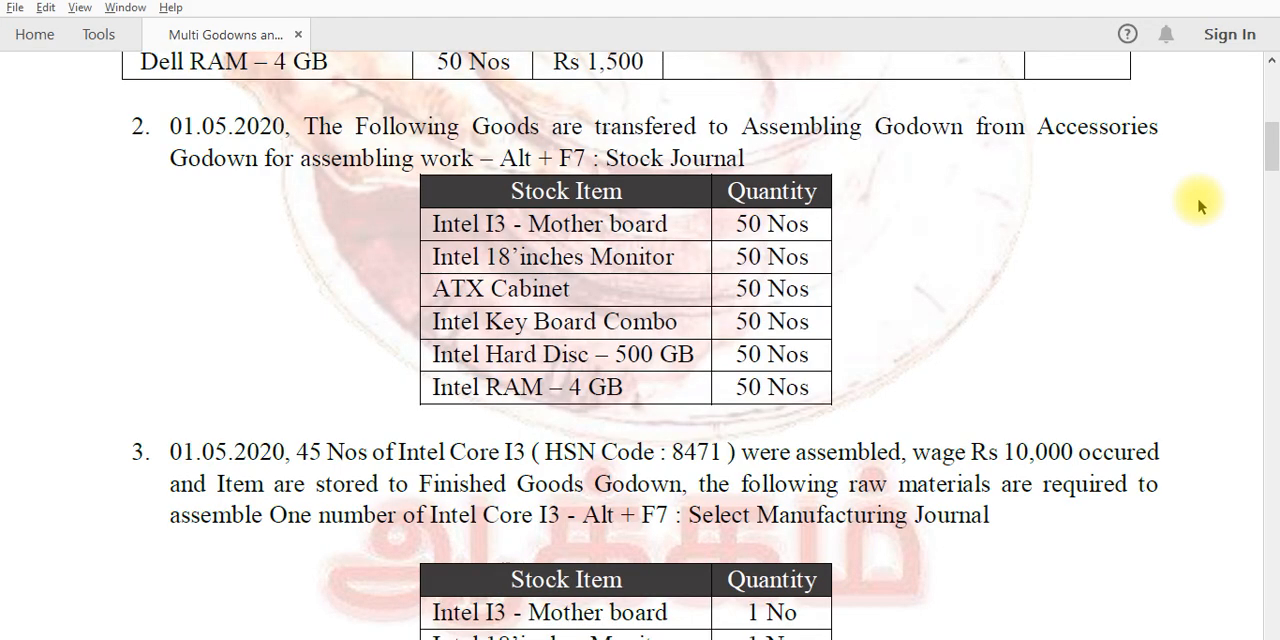
pyautogui.hotkey('alt', 'Tab')
pyautogui.write('It')
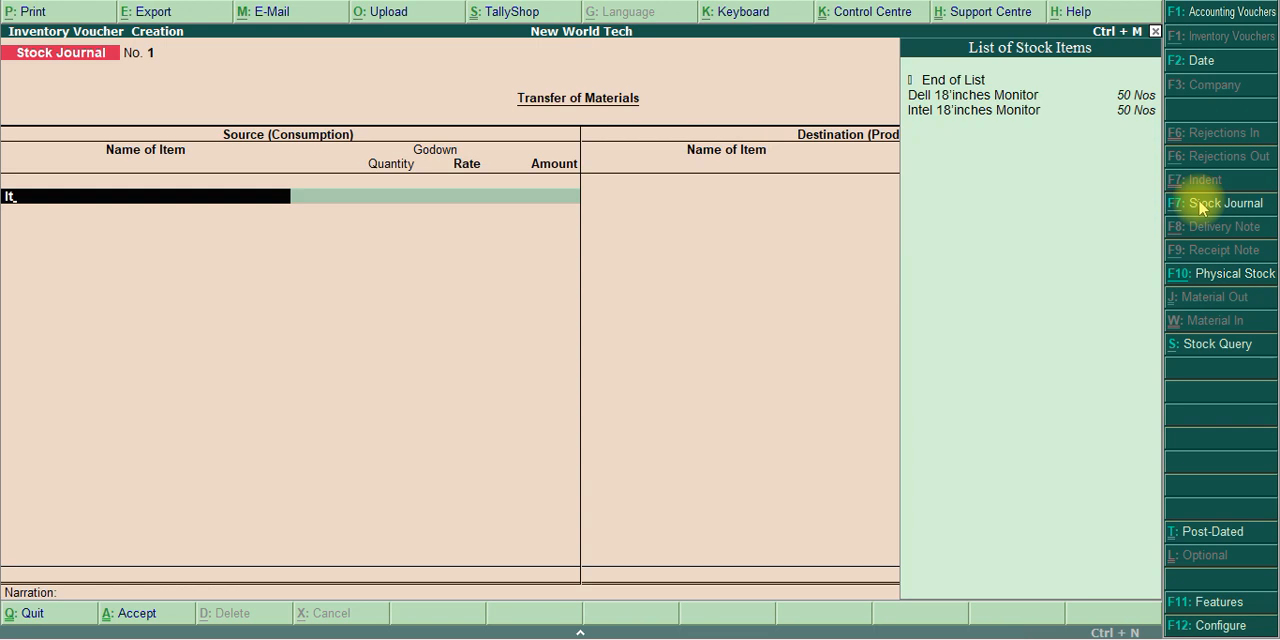
pyautogui.press('BackSpace')
pyautogui.write('nte')
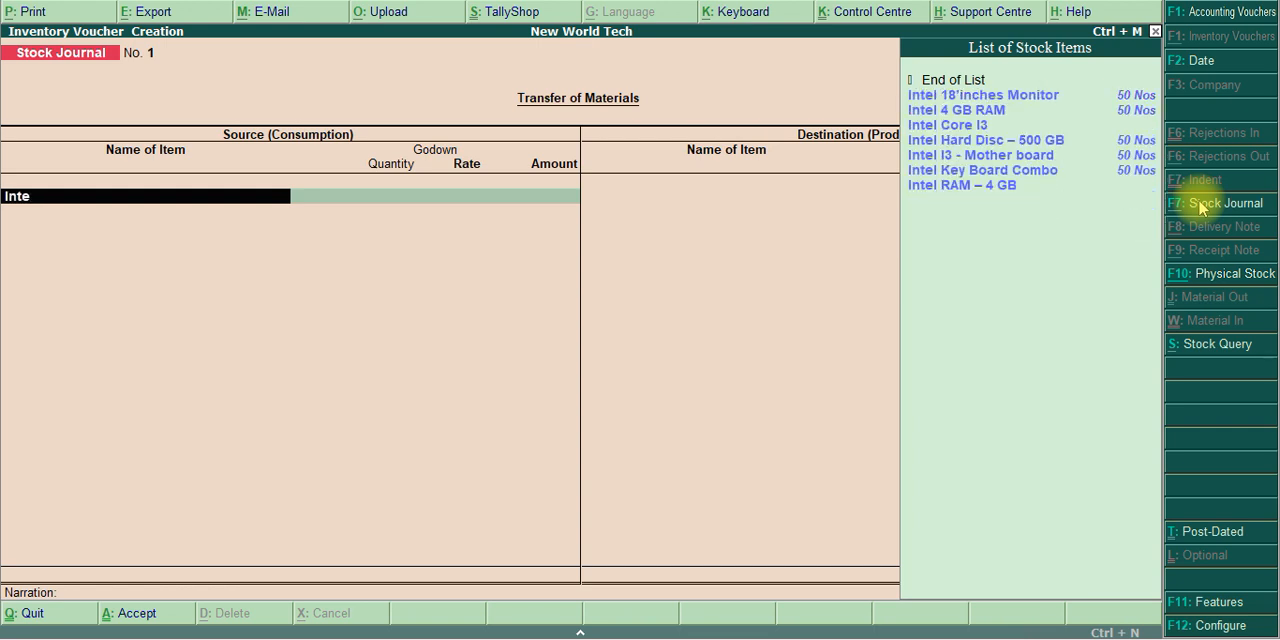
pyautogui.press('Down')
pyautogui.press('Down')
pyautogui.press('Down')
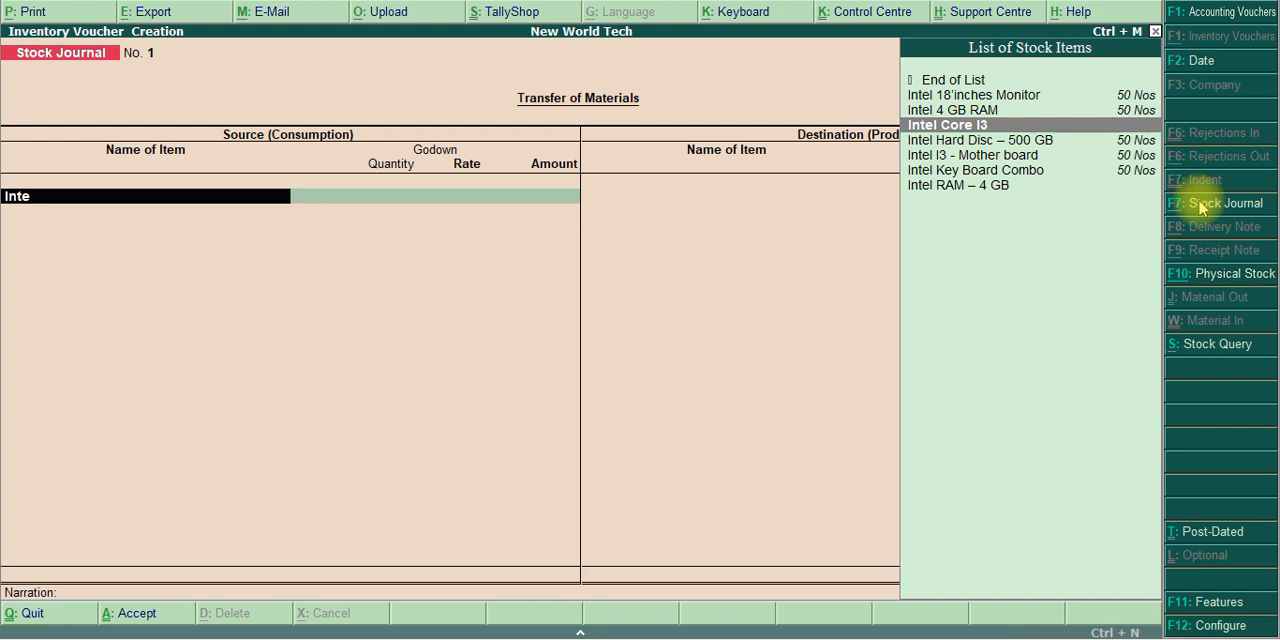
pyautogui.press('Down')
pyautogui.press('Down')
pyautogui.press('Return')
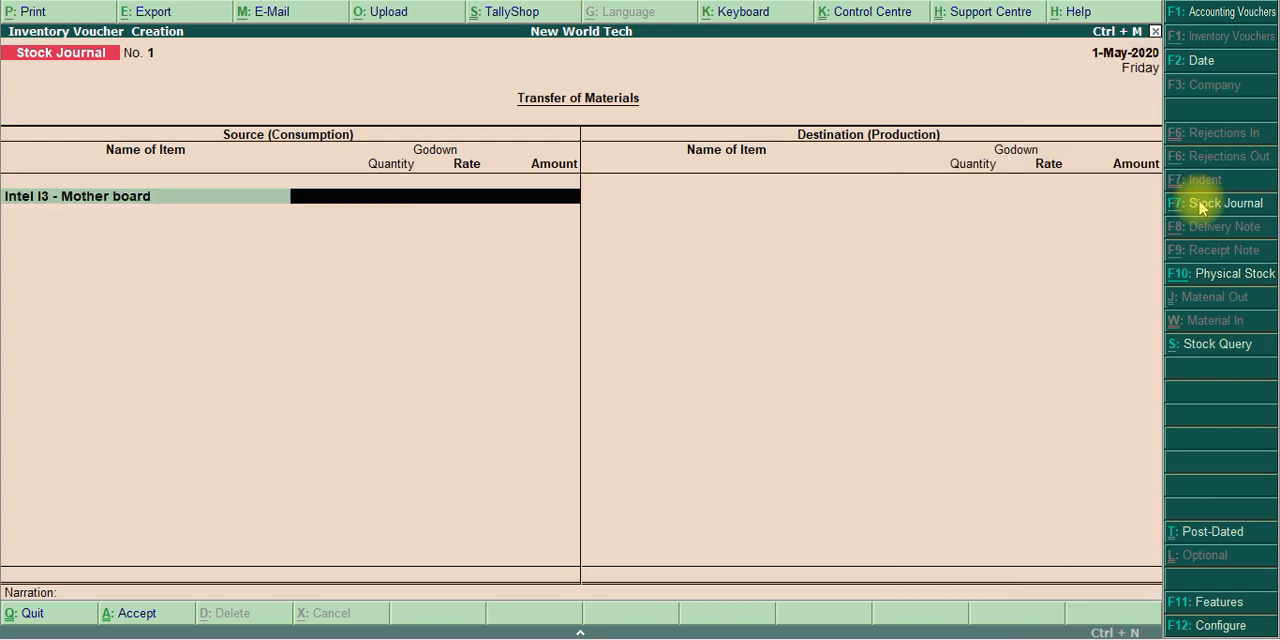
# Set Accessories Godown as the source godown for Intel I3 - Mother board and enter a quantity of 50 Nos
pyautogui.write('As')
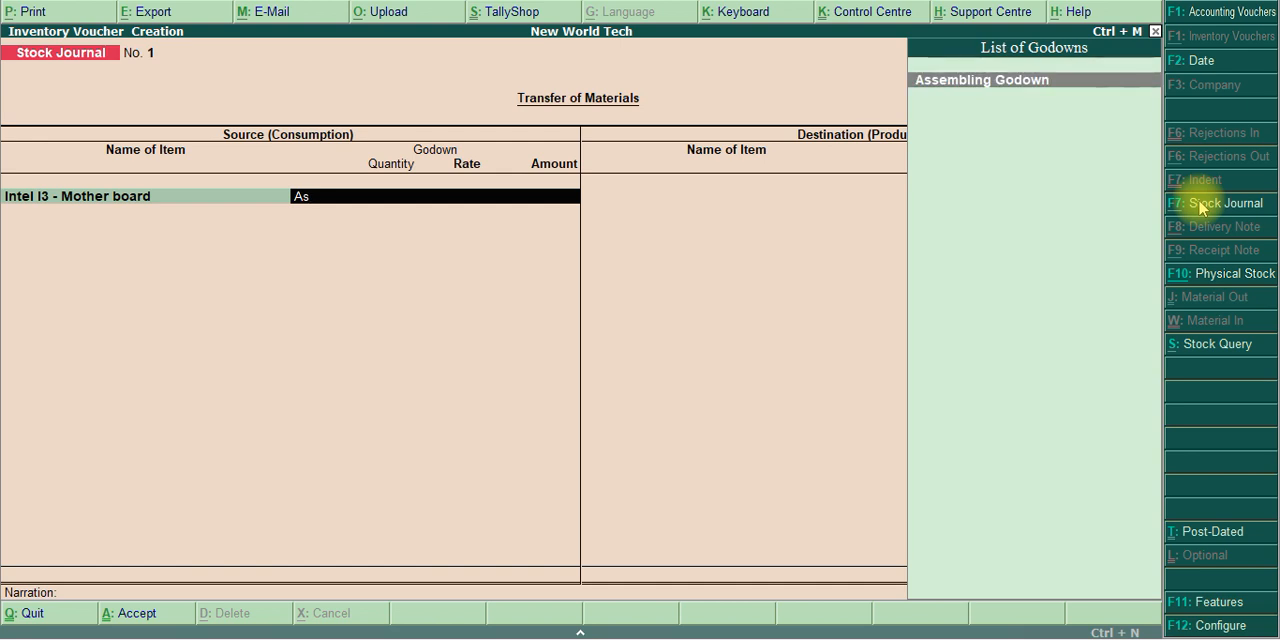
pyautogui.press('BackSpace')
pyautogui.write('cc')
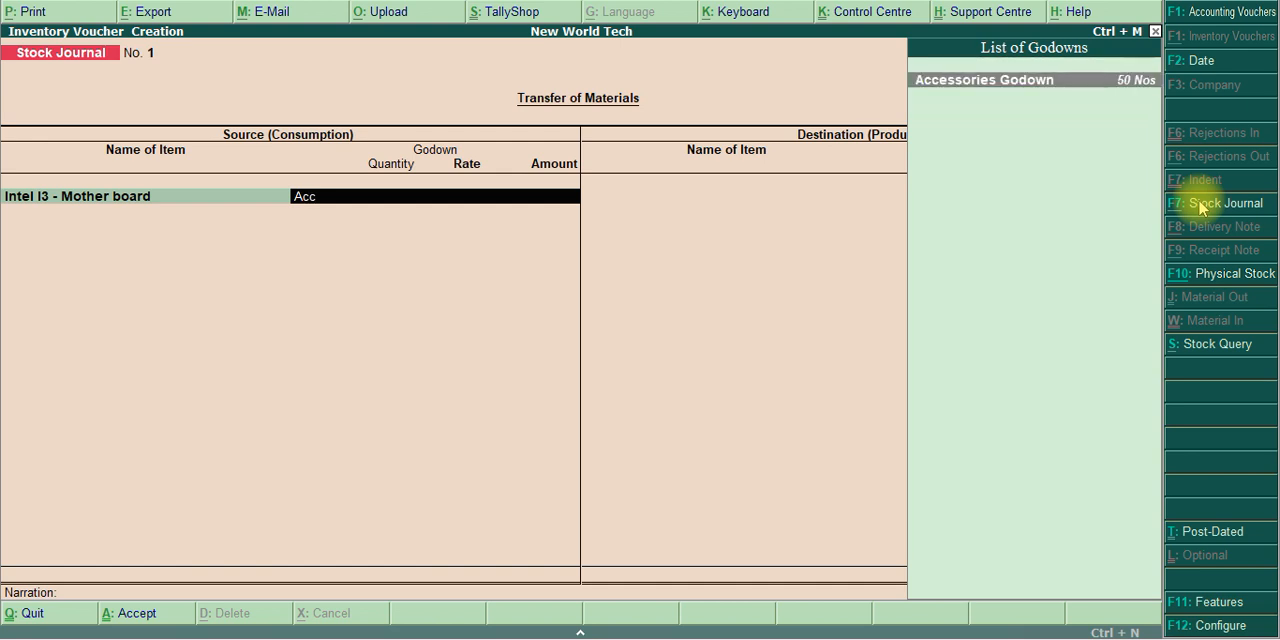
pyautogui.press('Return')
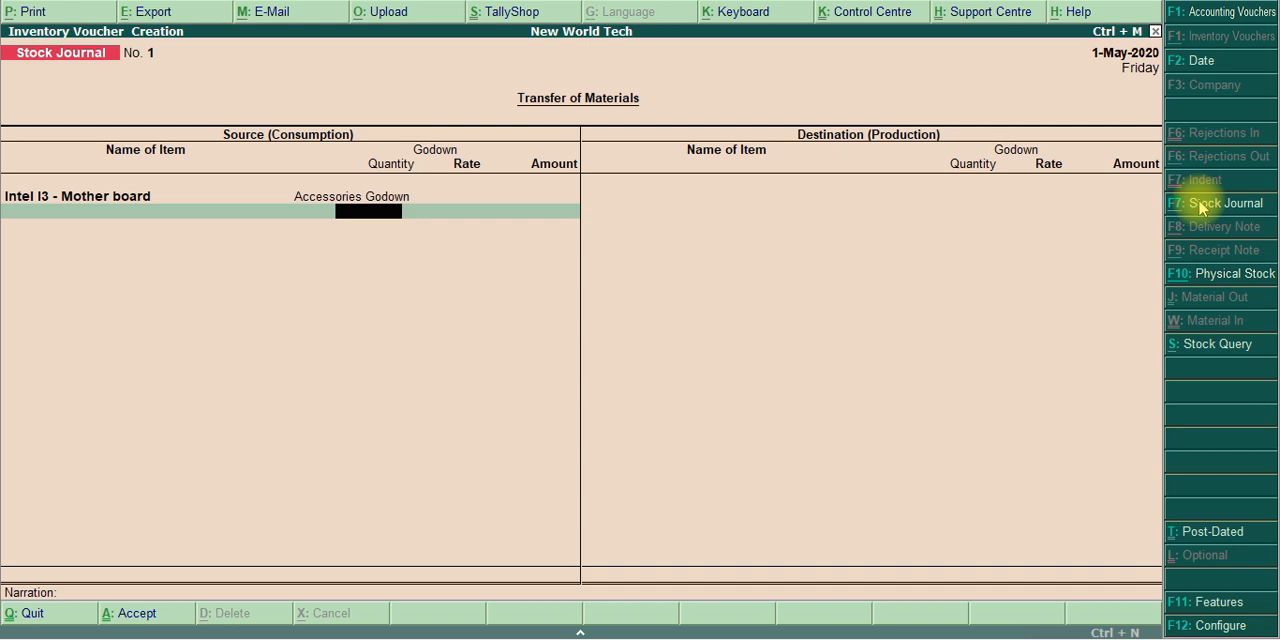
pyautogui.write('50')
pyautogui.press('Return')
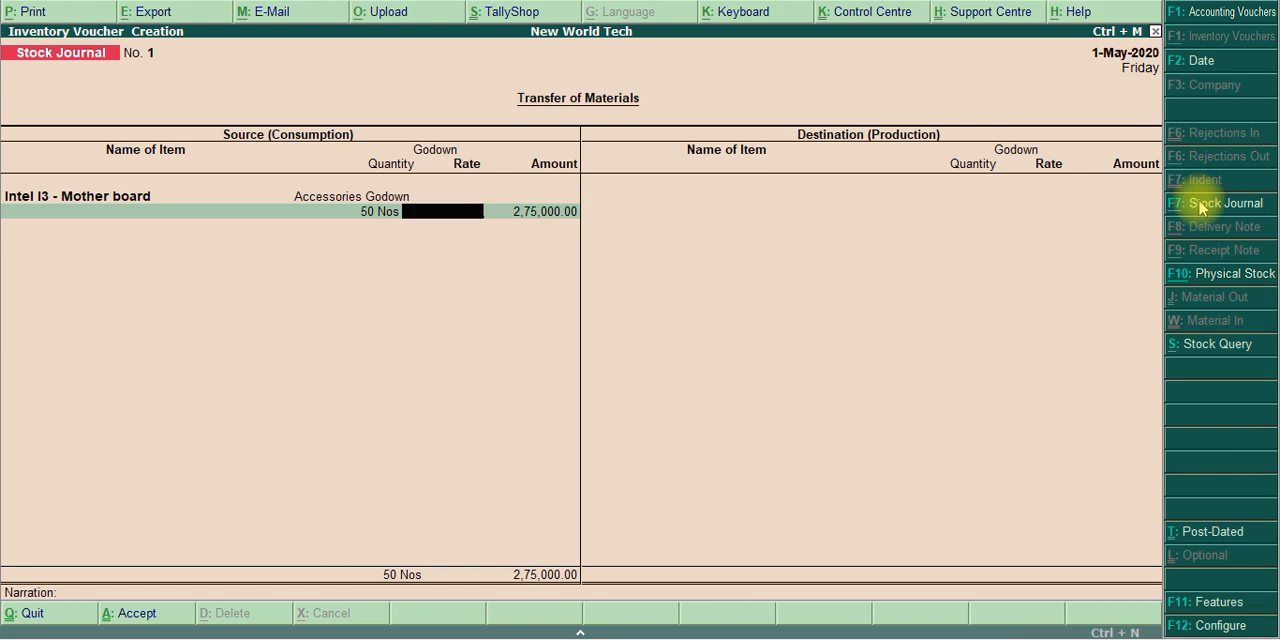
# Abandon the unfinished stock journal without saving it and return to the Gateway of Tally
pyautogui.press('Escape')
pyautogui.press('y')
pyautogui.press('Escape')
pyautogui.press('n')
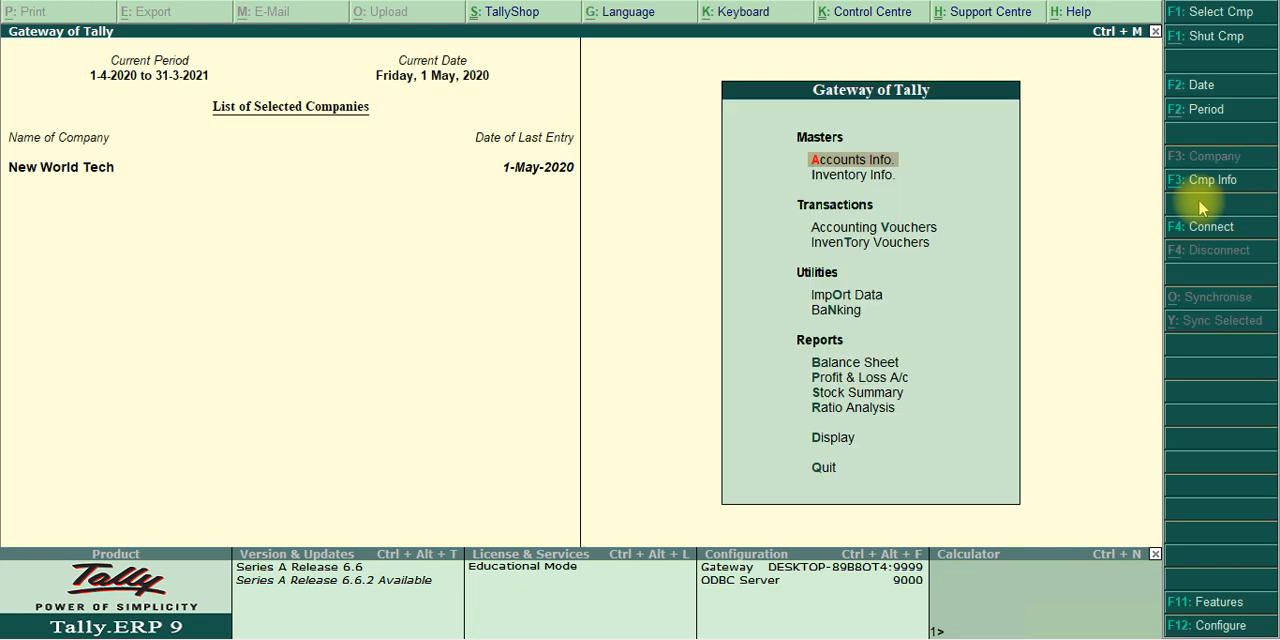
# Open the Day Book, compare with the purchase table in the PDF, and open the On Way Technologies purchase voucher for alteration
pyautogui.press('d')
pyautogui.press('y')
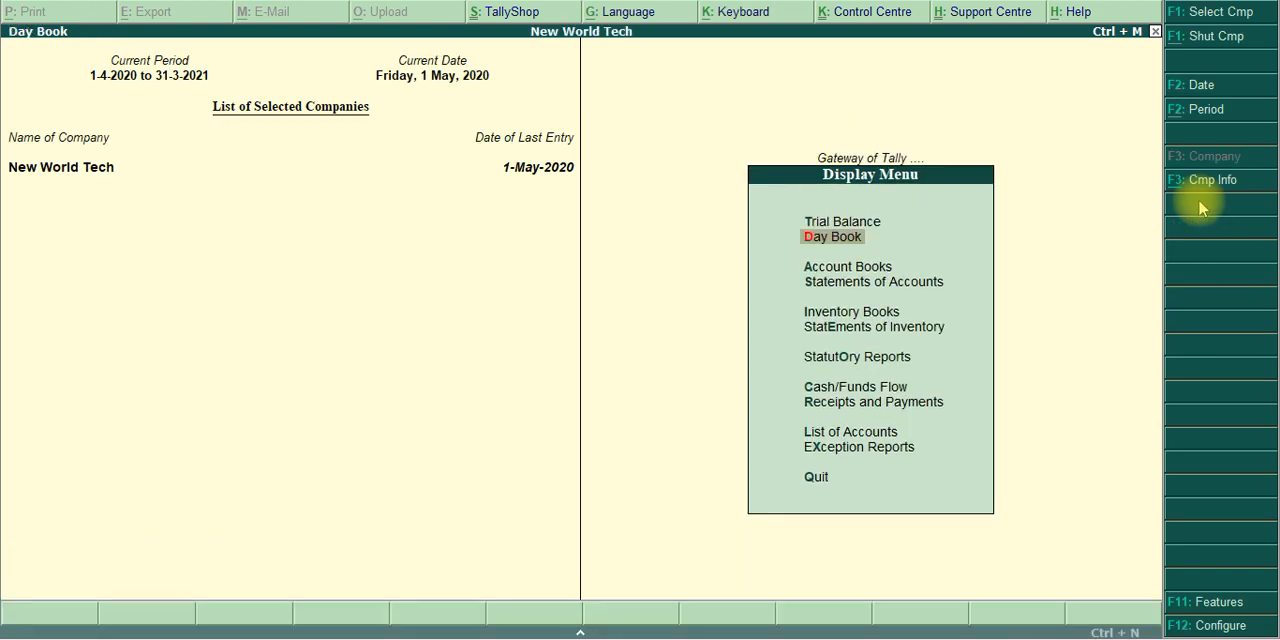
pyautogui.hotkey('alt', 'Tab')
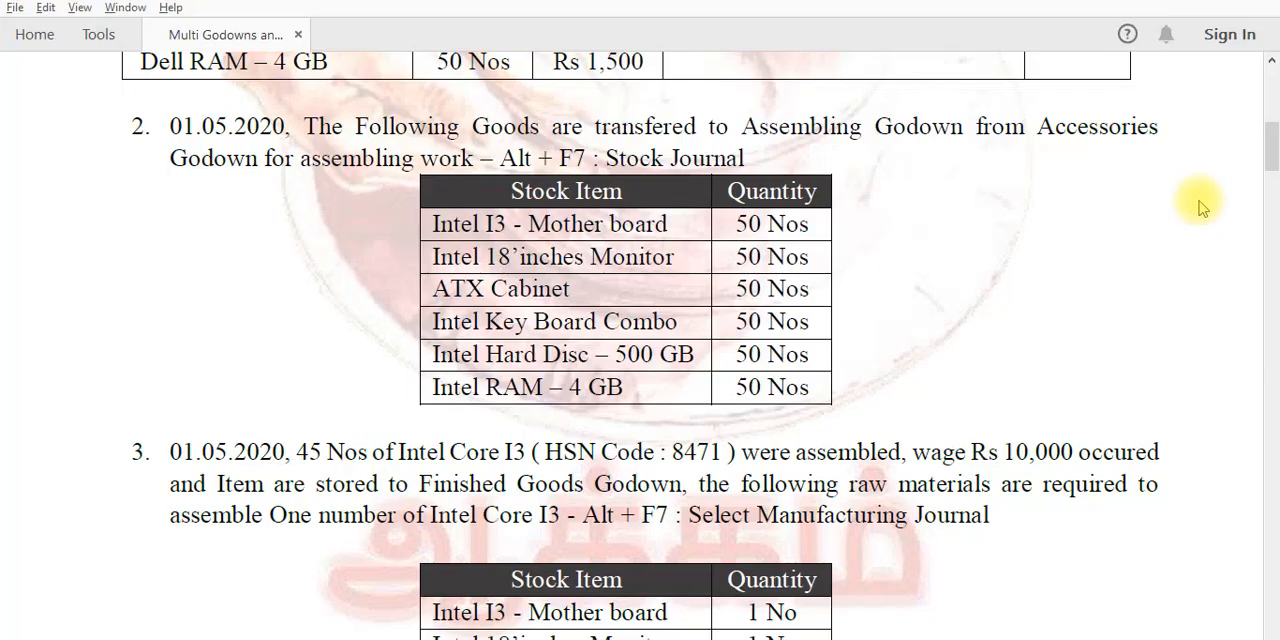
pyautogui.scroll(10, 1200, 207)
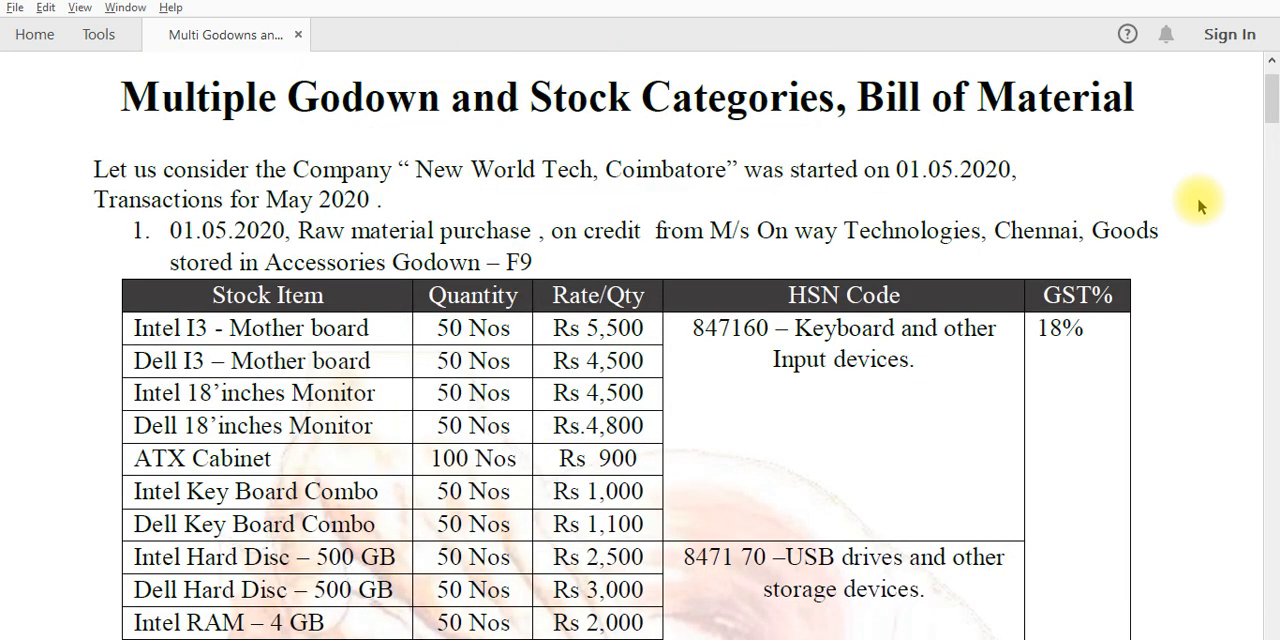
pyautogui.hotkey('alt', 'Tab')
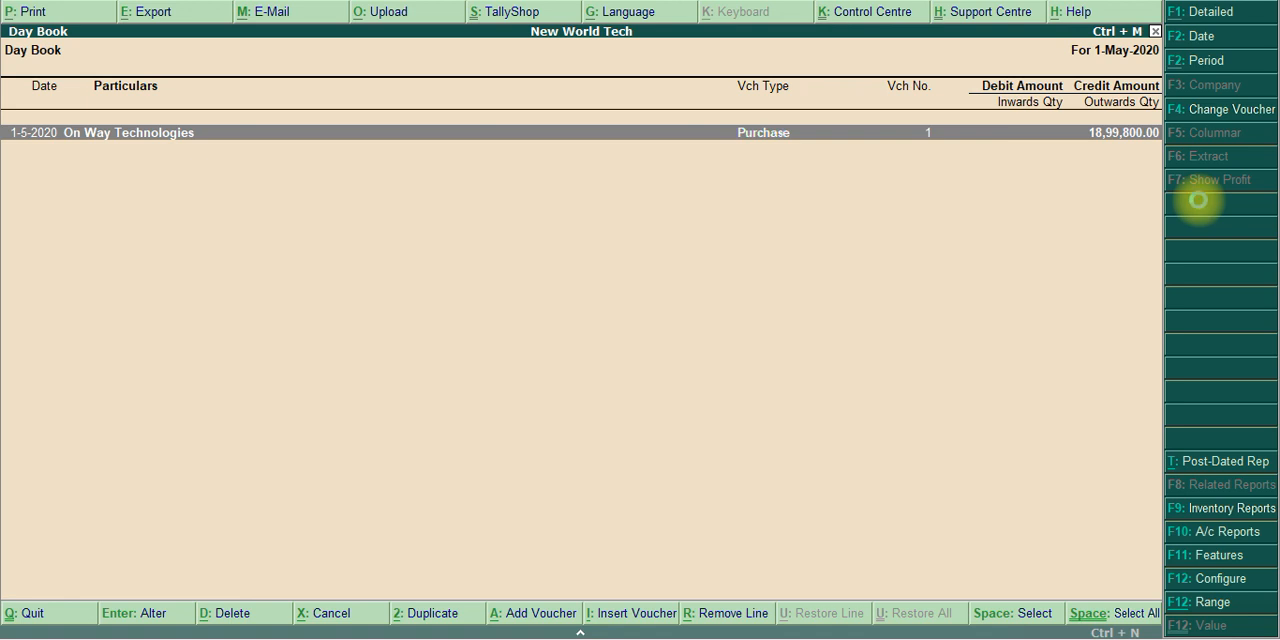
pyautogui.press('Return')
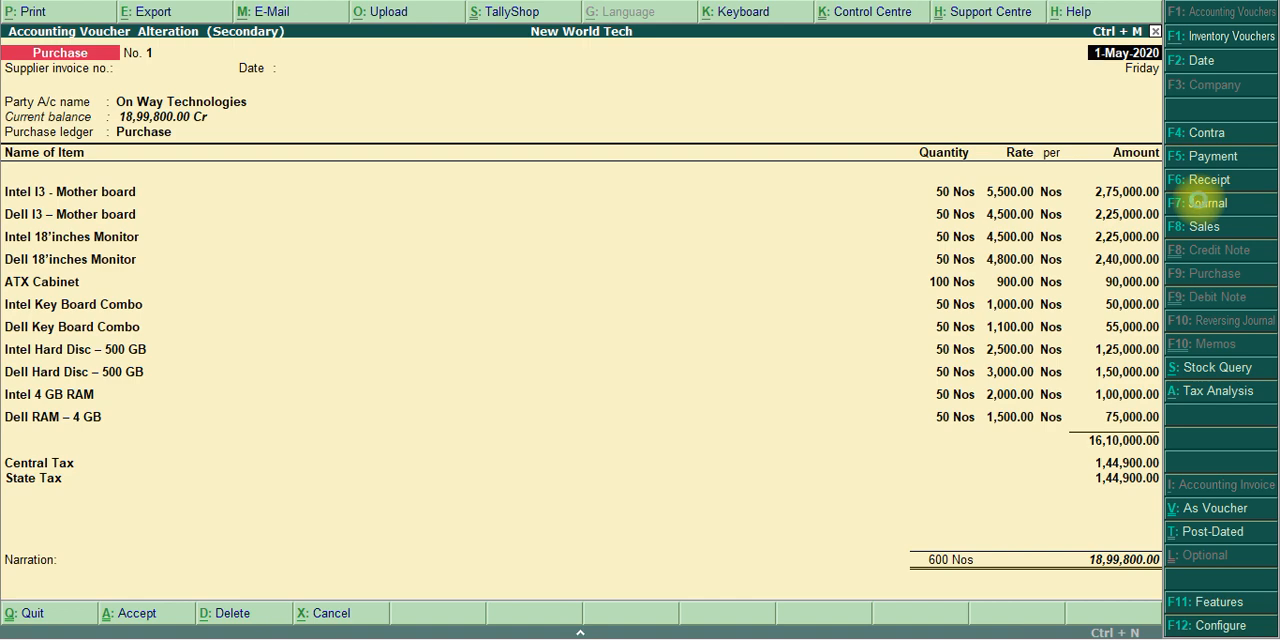
# Close the purchase voucher back to the Gateway of Tally and check the Assembling Godown transfer list in the PDF
pyautogui.press('Escape')
pyautogui.press('Escape')
pyautogui.press('Escape')
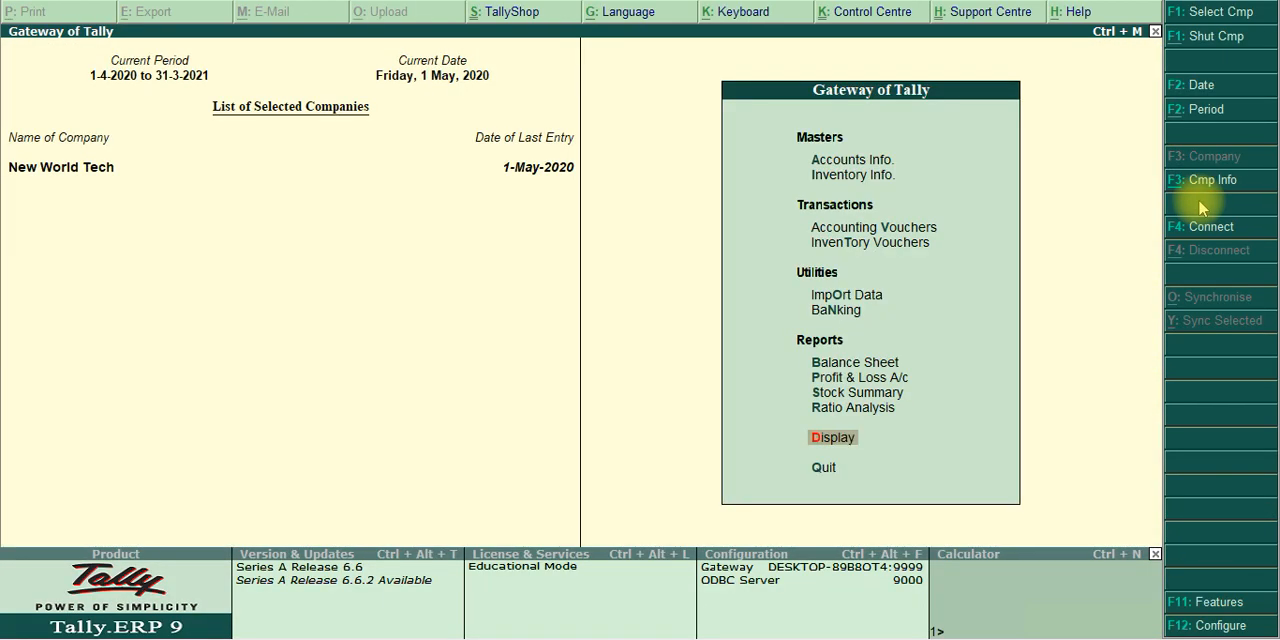
pyautogui.hotkey('alt', 'Tab')
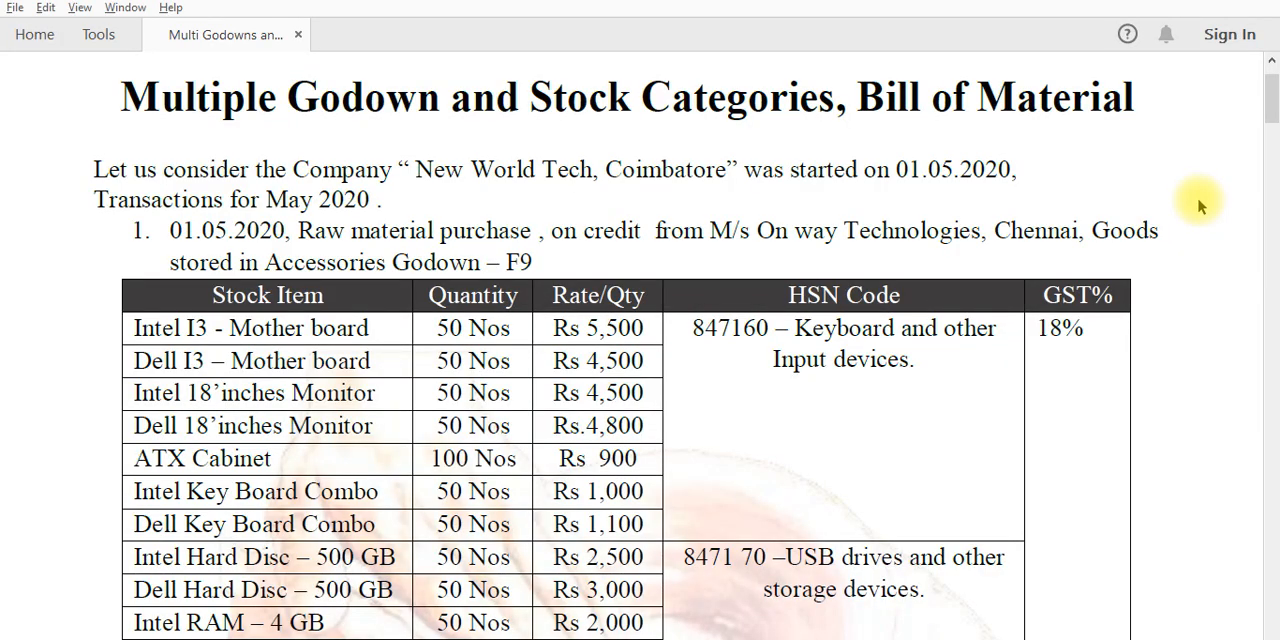
pyautogui.press('pagedown')
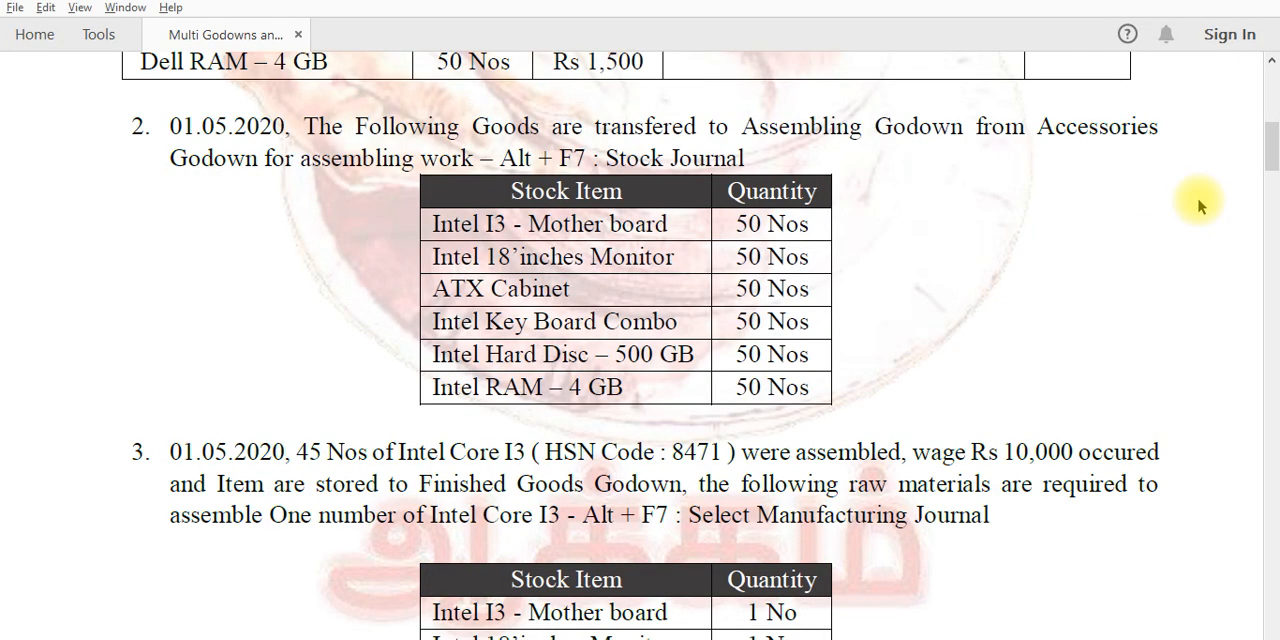
pyautogui.hotkey('alt', 'Tab')
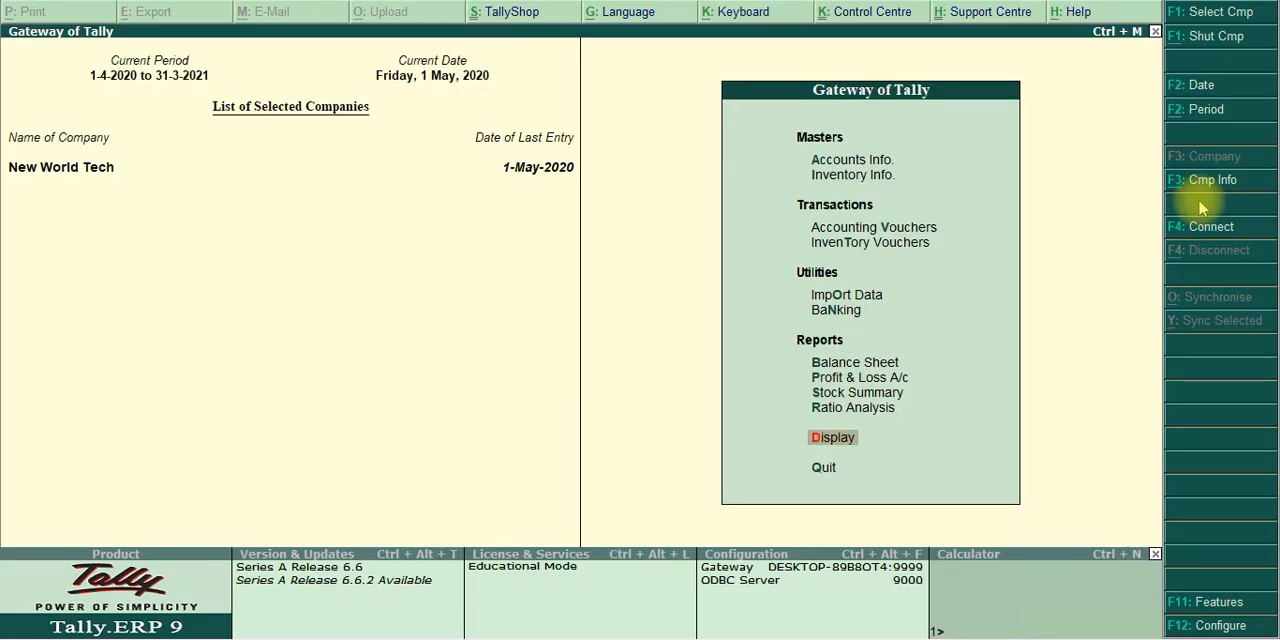
# Open a new stock journal from Inventory Vouchers in the Gateway of Tally
pyautogui.press('Up')
pyautogui.press('Up')
pyautogui.press('Up')
pyautogui.press('Up')
pyautogui.press('Up')
pyautogui.press('Up')
pyautogui.press('Up')
pyautogui.press('Up')
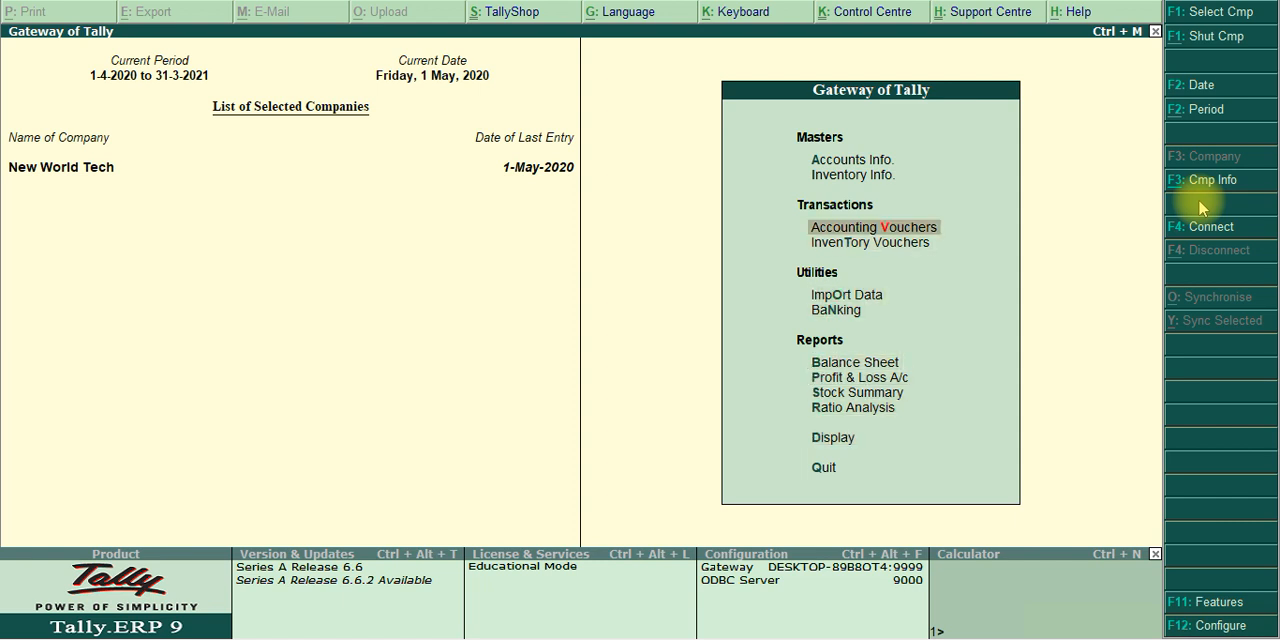
pyautogui.press('Down')
pyautogui.press('Return')
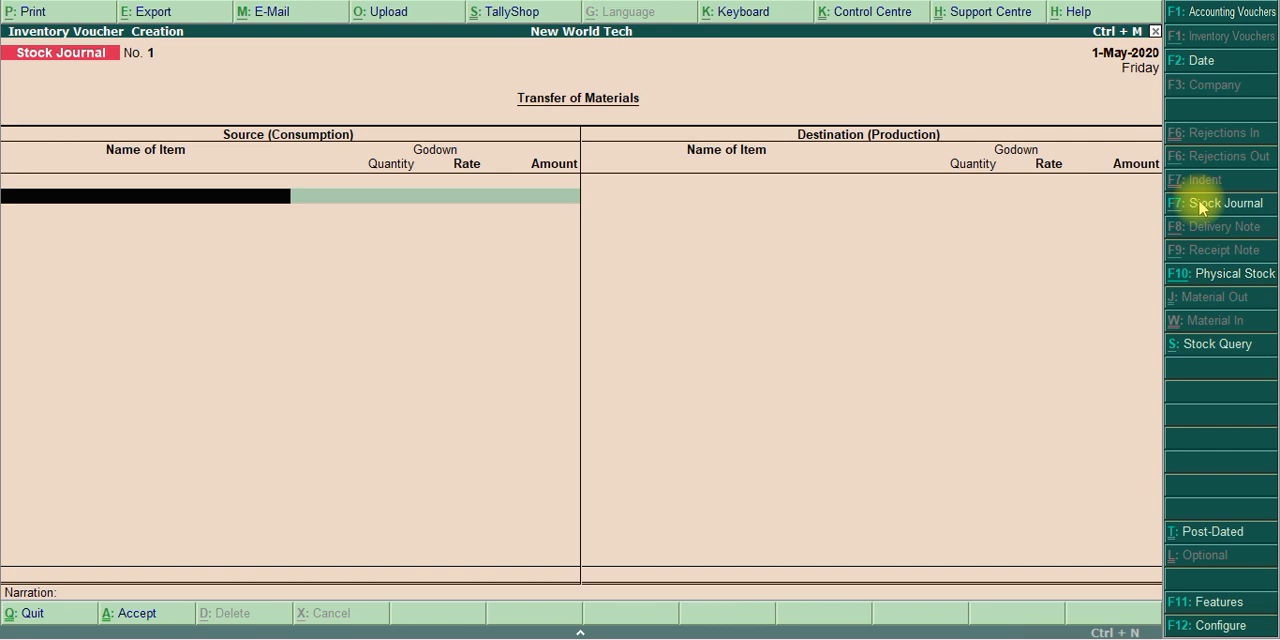
# Choose Intel I3 - Mother board as the first source item of the stock journal
pyautogui.write('mo')
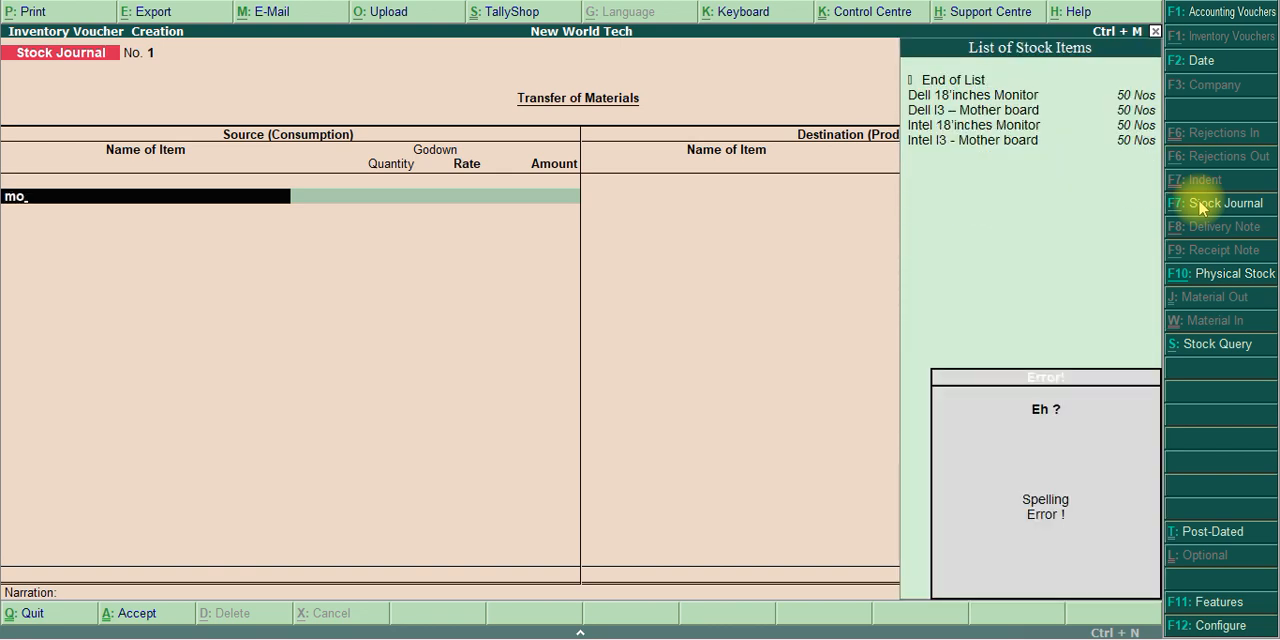
pyautogui.press('Down')
pyautogui.press('Down')
pyautogui.press('Down')
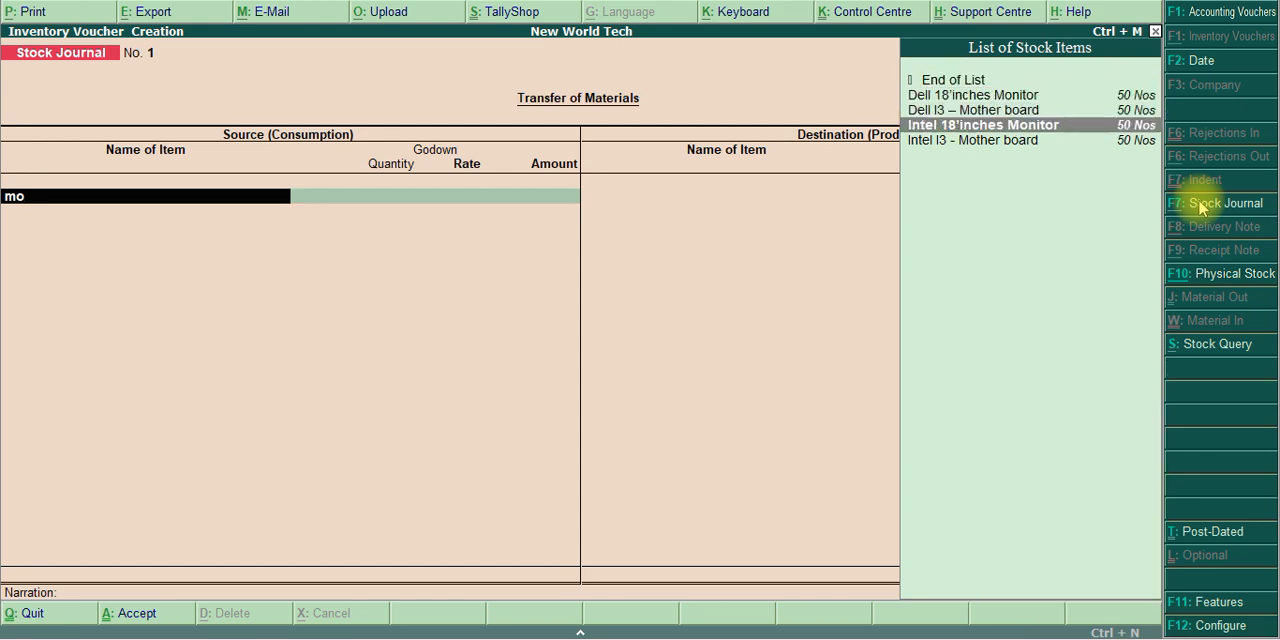
pyautogui.press('Down')
pyautogui.press('Return')
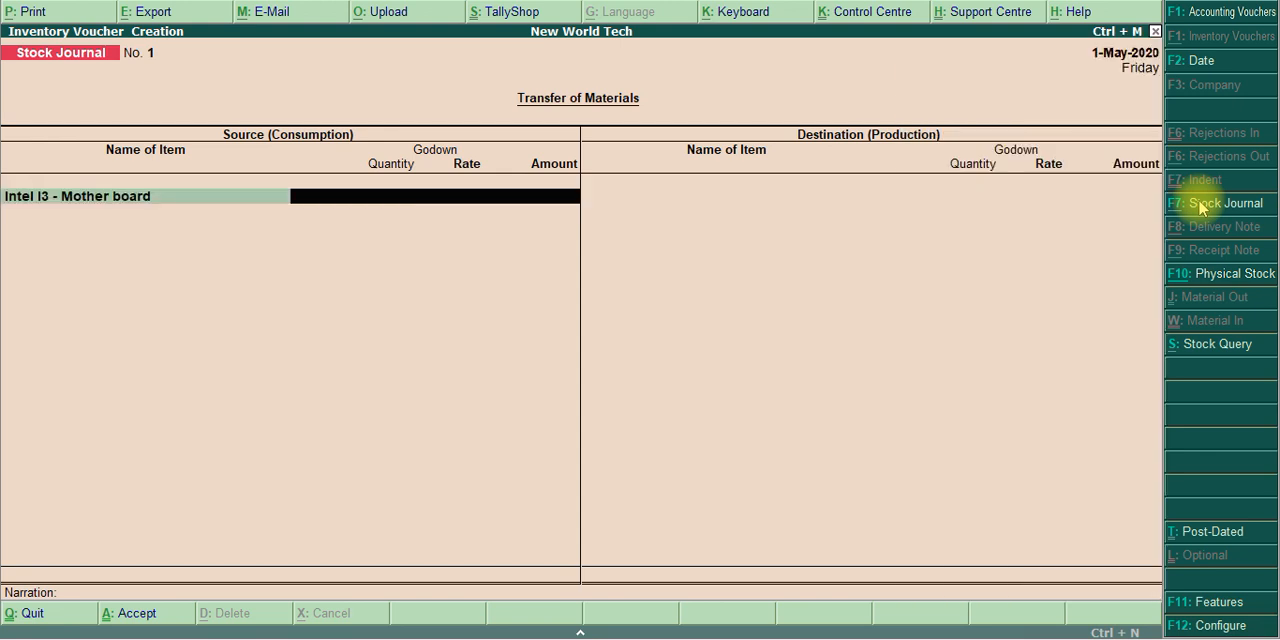
# Check the source godown in the PDF and enter Accessories Godown with 50 Nos for Intel I3 - Mother board, keeping the filled-in rate and amount
pyautogui.hotkey('alt', 'Tab')
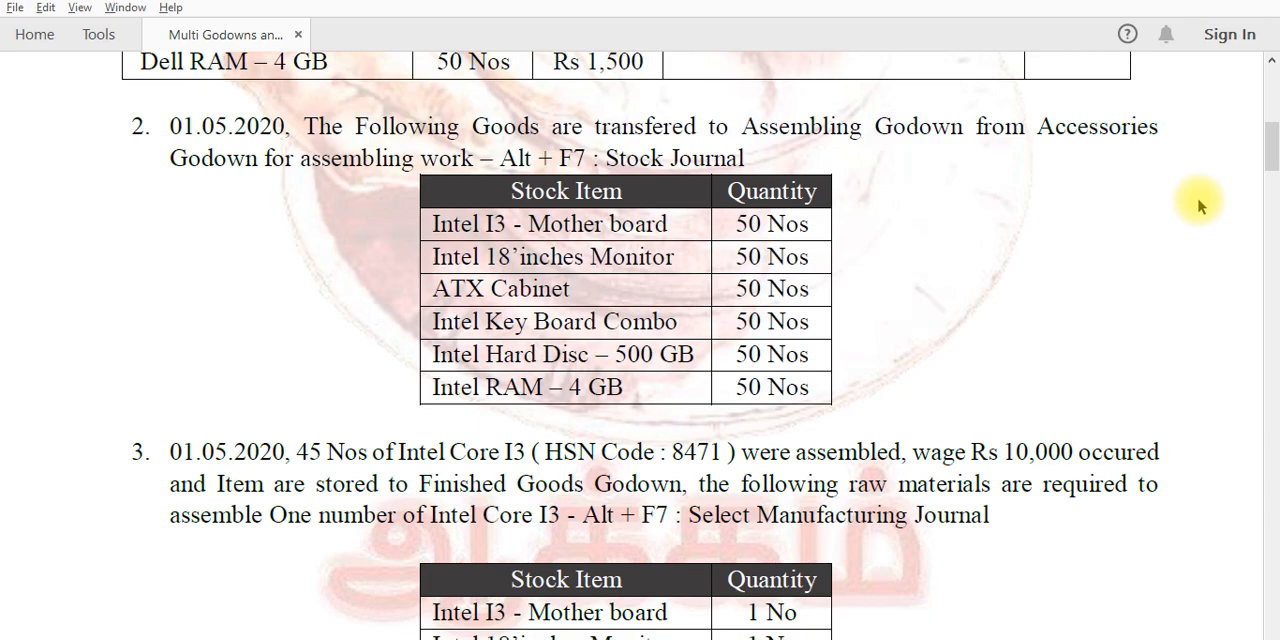
pyautogui.hotkey('alt', 'Tab')
pyautogui.write('Acc')
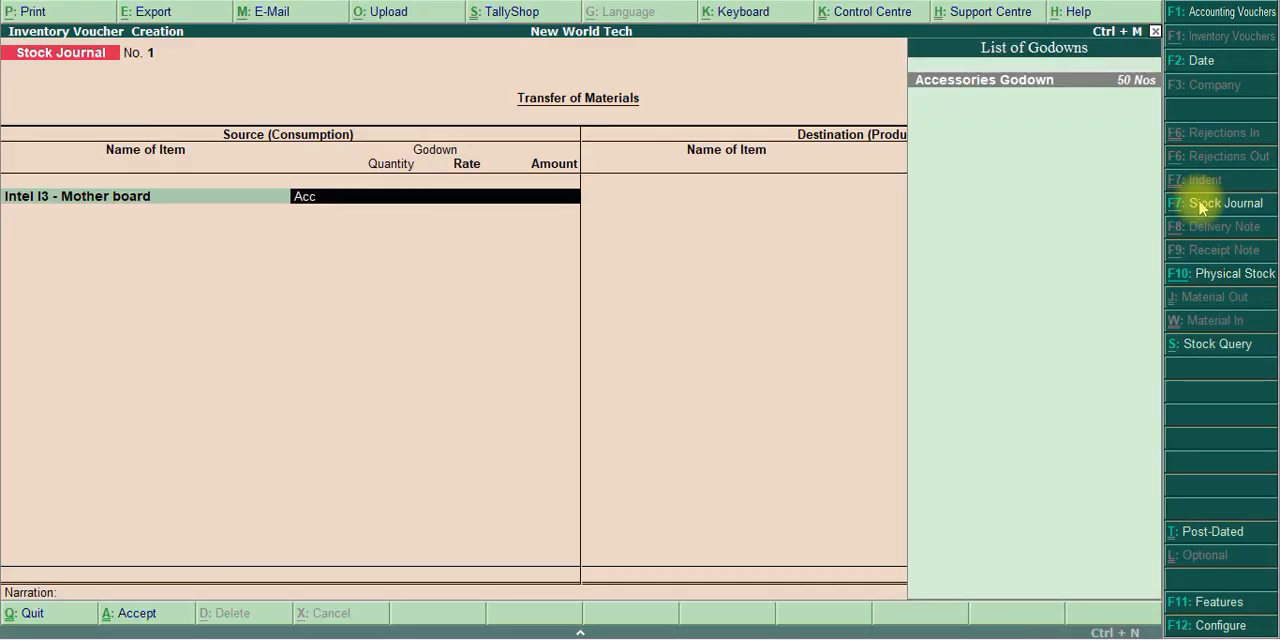
pyautogui.press('Return')
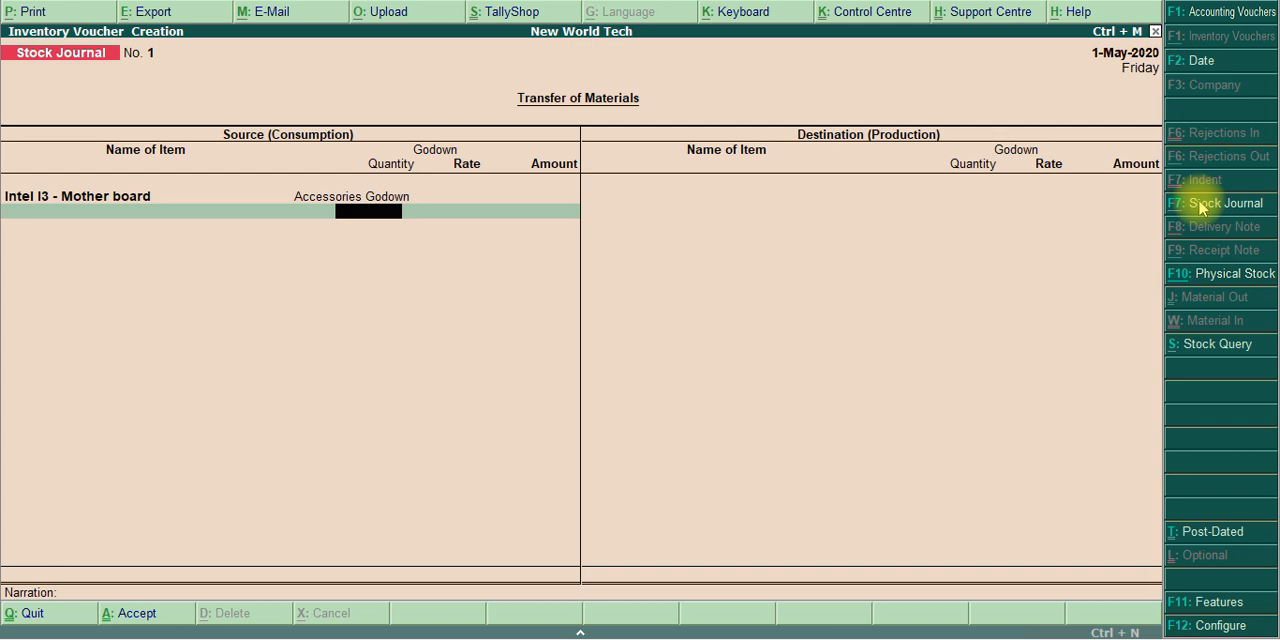
pyautogui.write('50')
pyautogui.press('Return')
pyautogui.press('Return')
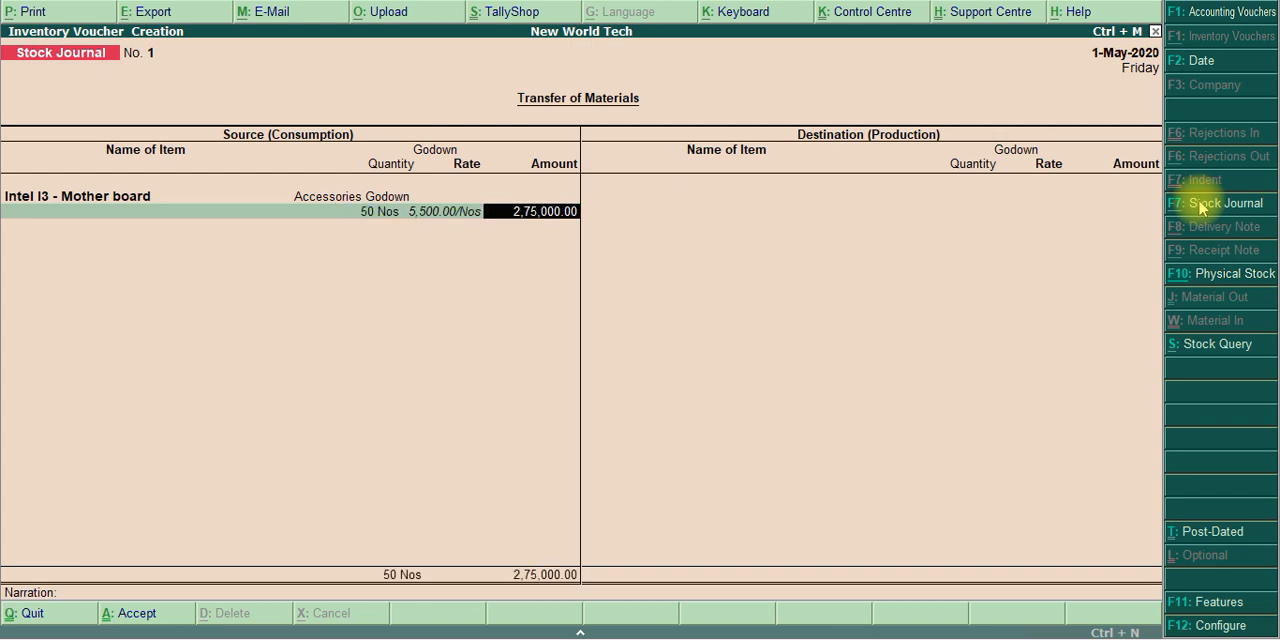
pyautogui.press('Return')
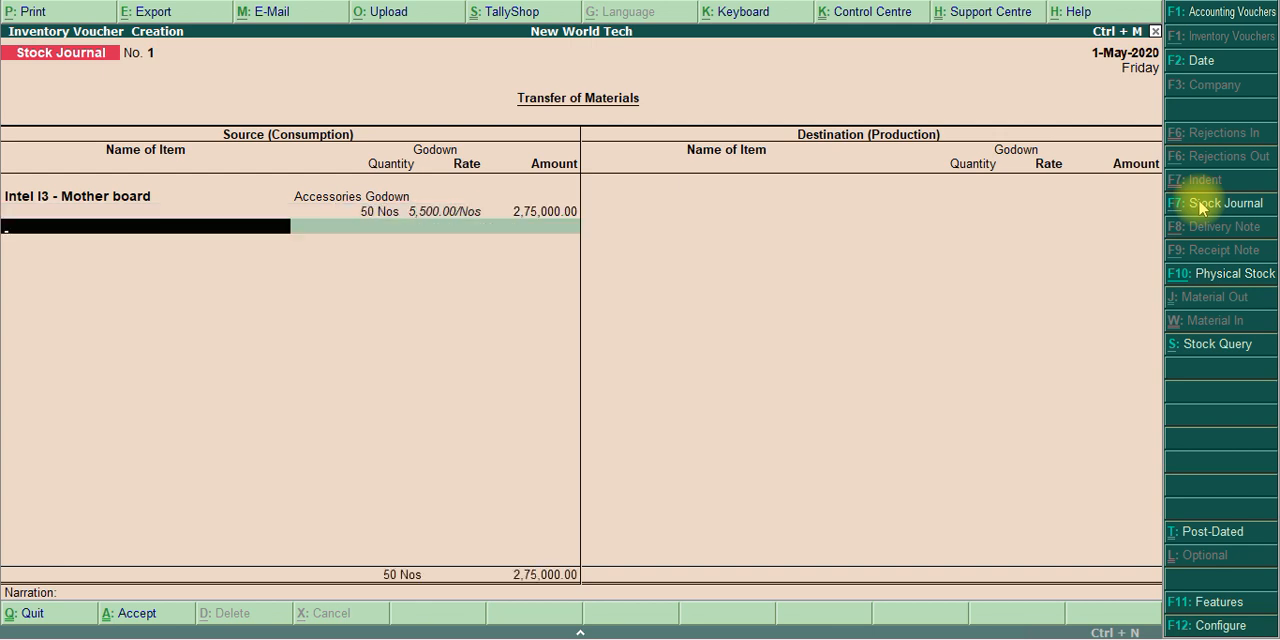
# Add Intel 18'inches Monitor as the second source item, with 50 Nos from Accessories Godown at the filled-in rate
pyautogui.write('Moni')
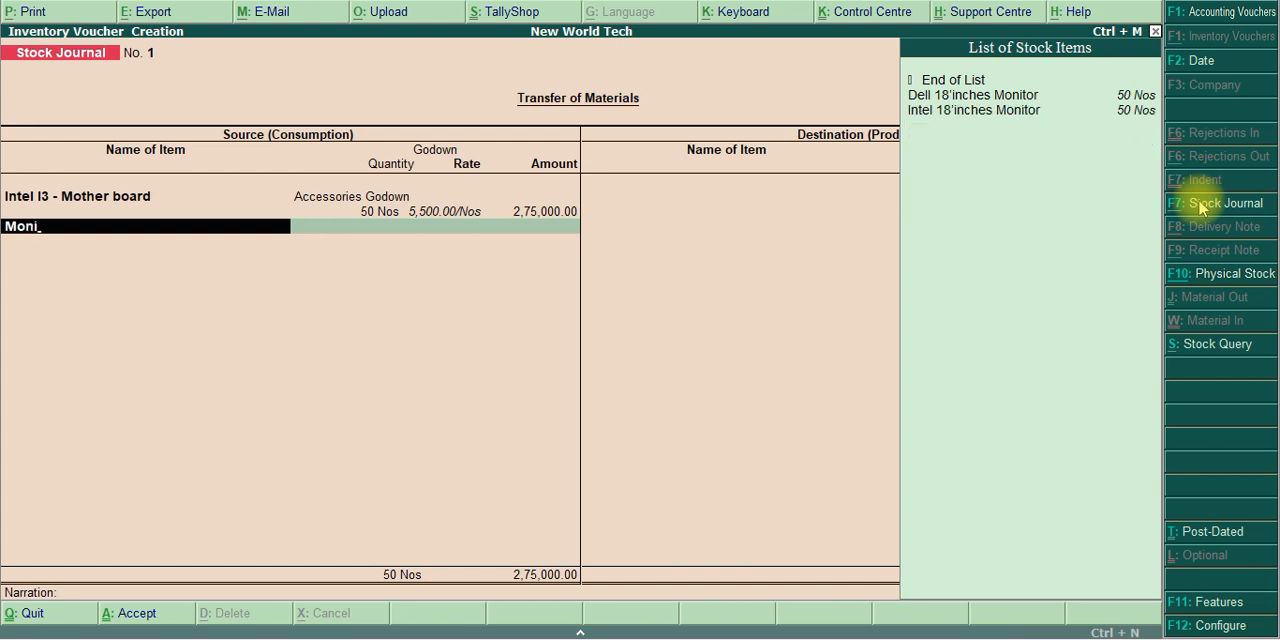
pyautogui.press('Down')
pyautogui.press('Return')
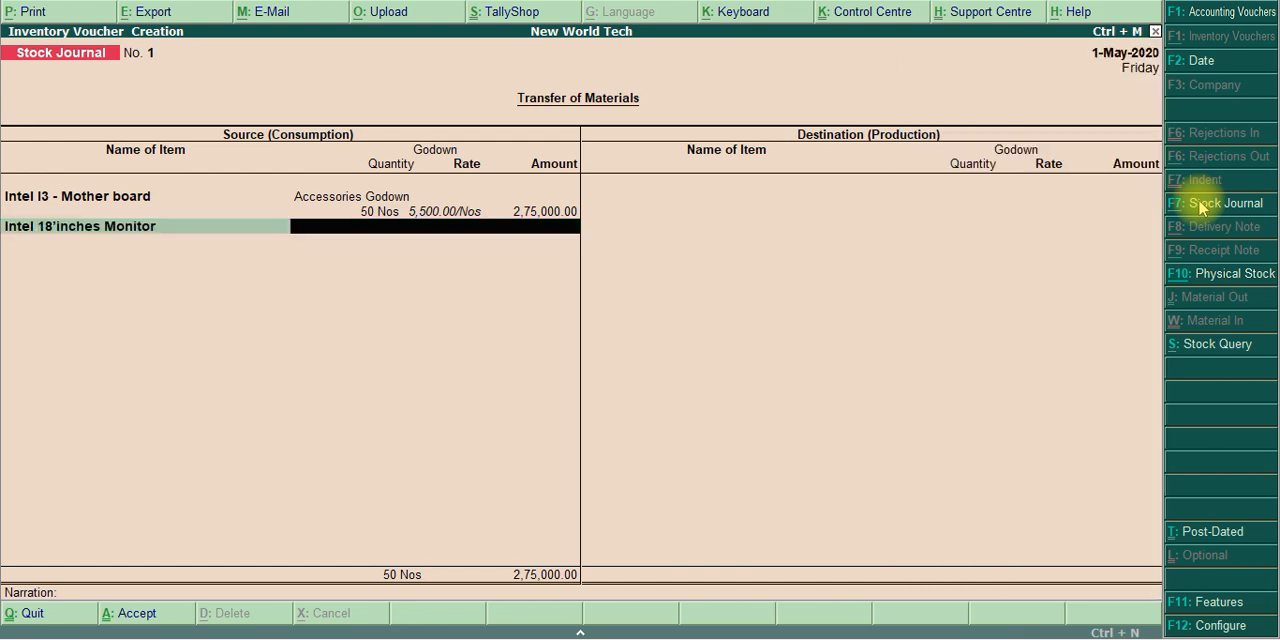
pyautogui.write('Acc')
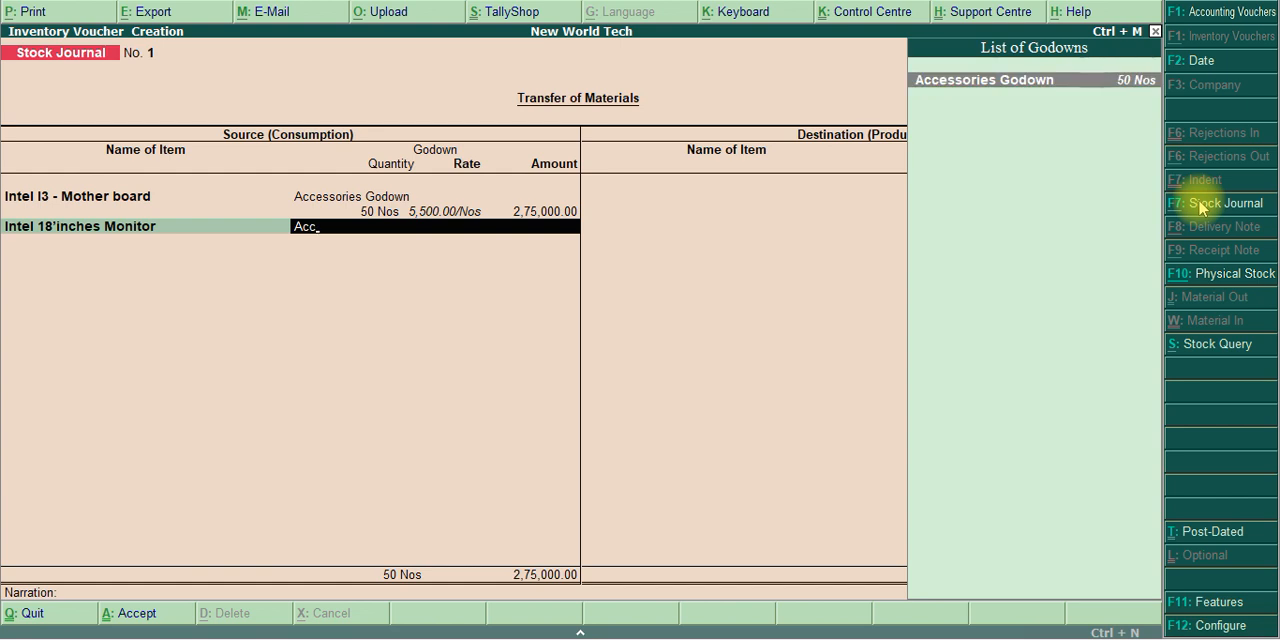
pyautogui.press('Return')
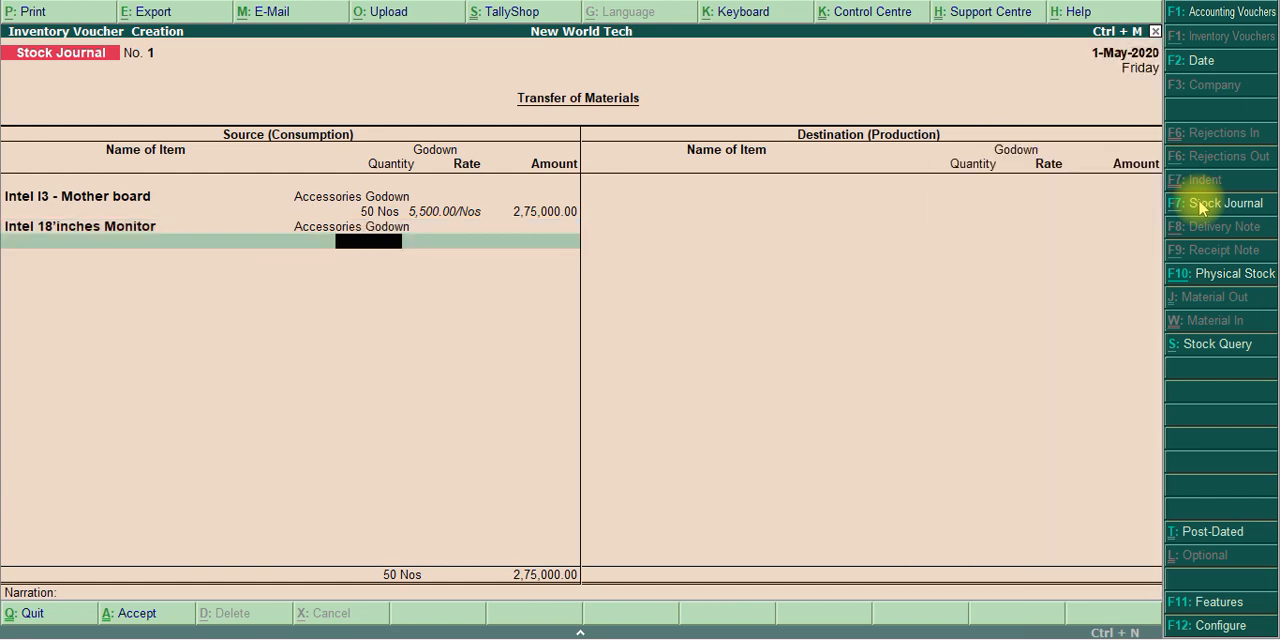
pyautogui.write('50')
pyautogui.press('Return')
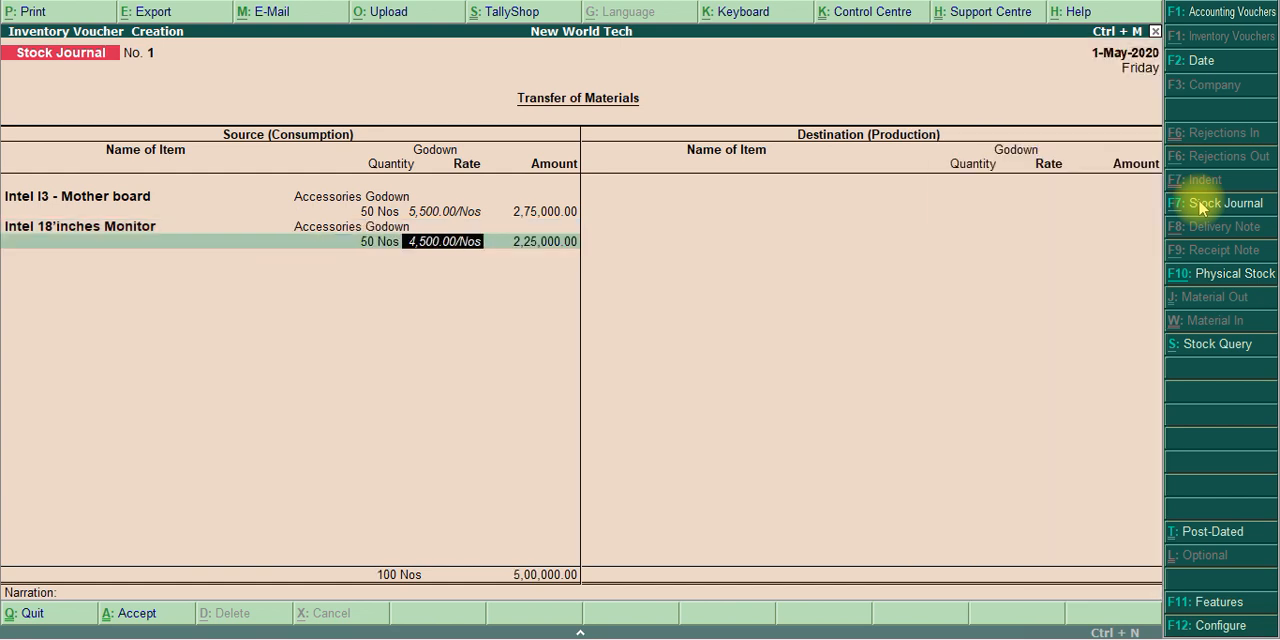
pyautogui.press('Return')
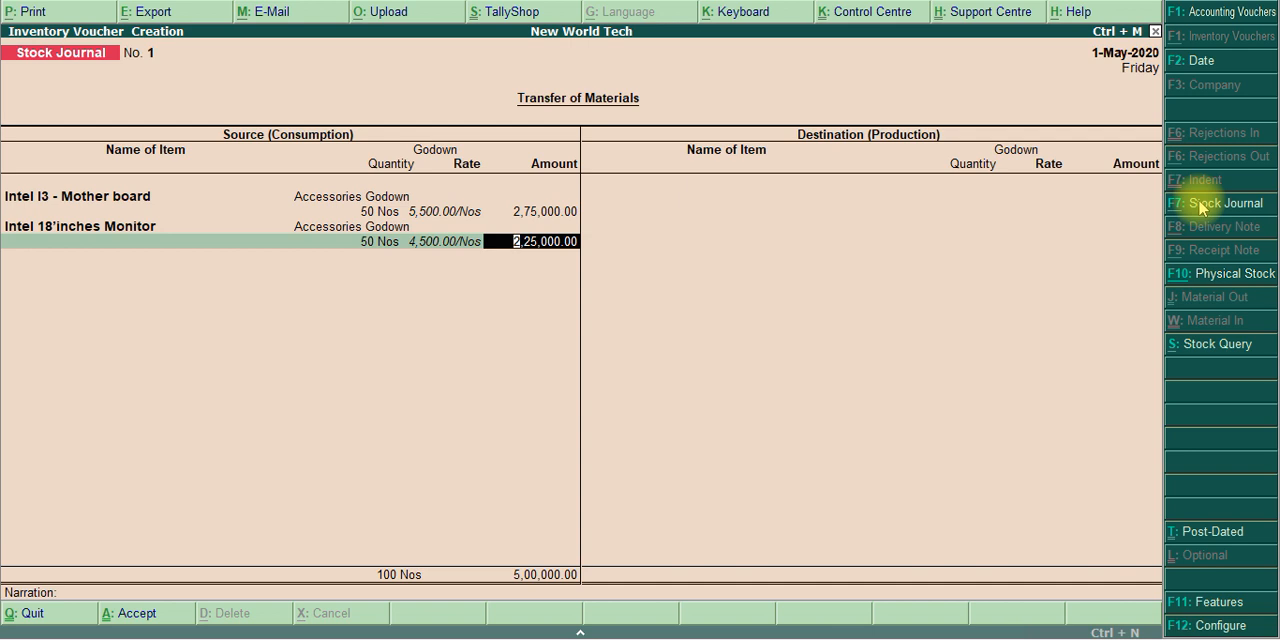
pyautogui.press('Return')
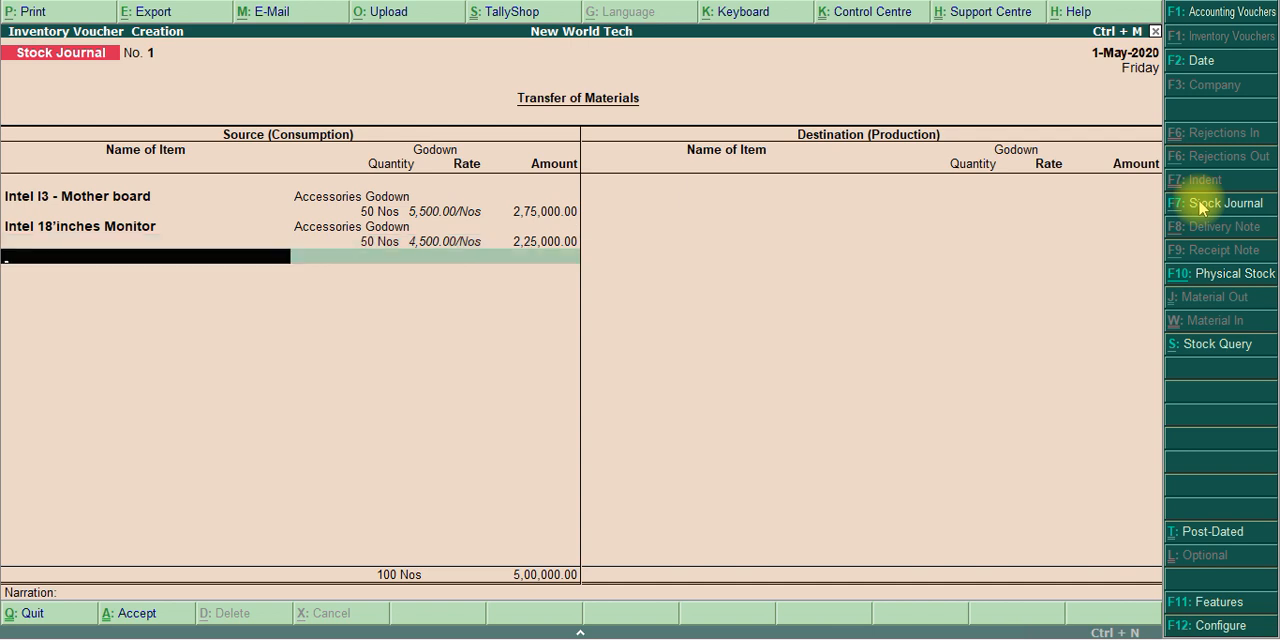
# Check the next item in the PDF list and add ATX Cabinet as a source item, with 50 Nos from Accessories Godown
pyautogui.hotkey('alt', 'Tab')
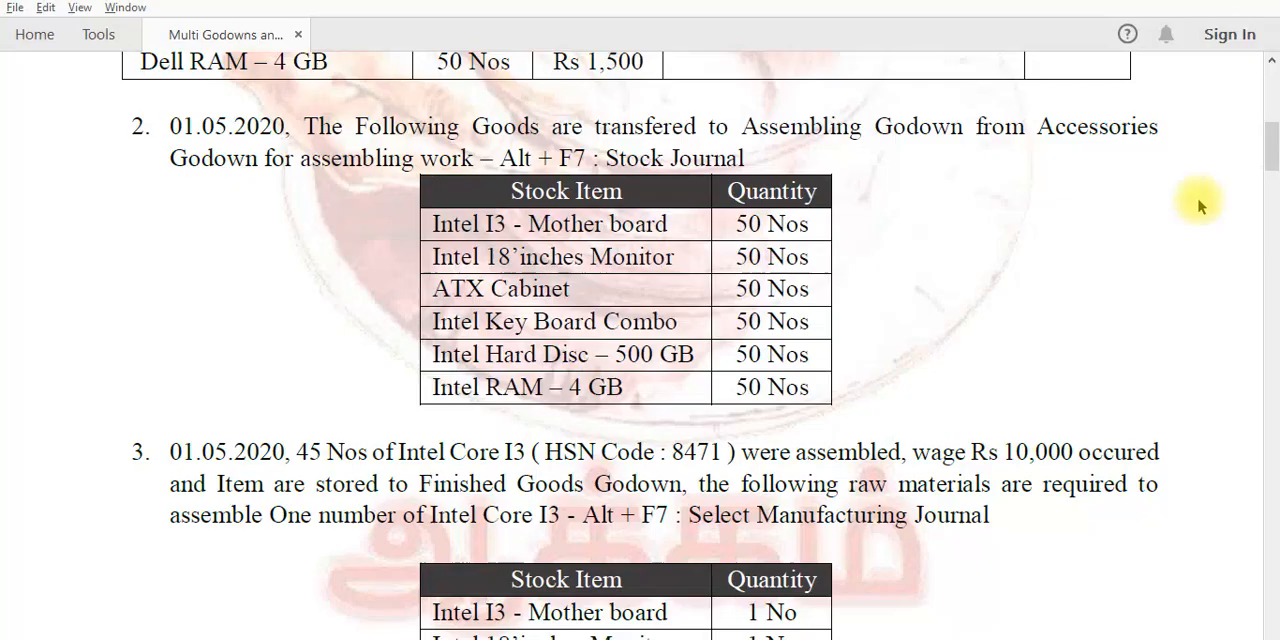
pyautogui.hotkey('alt', 'Tab')
pyautogui.write('A')
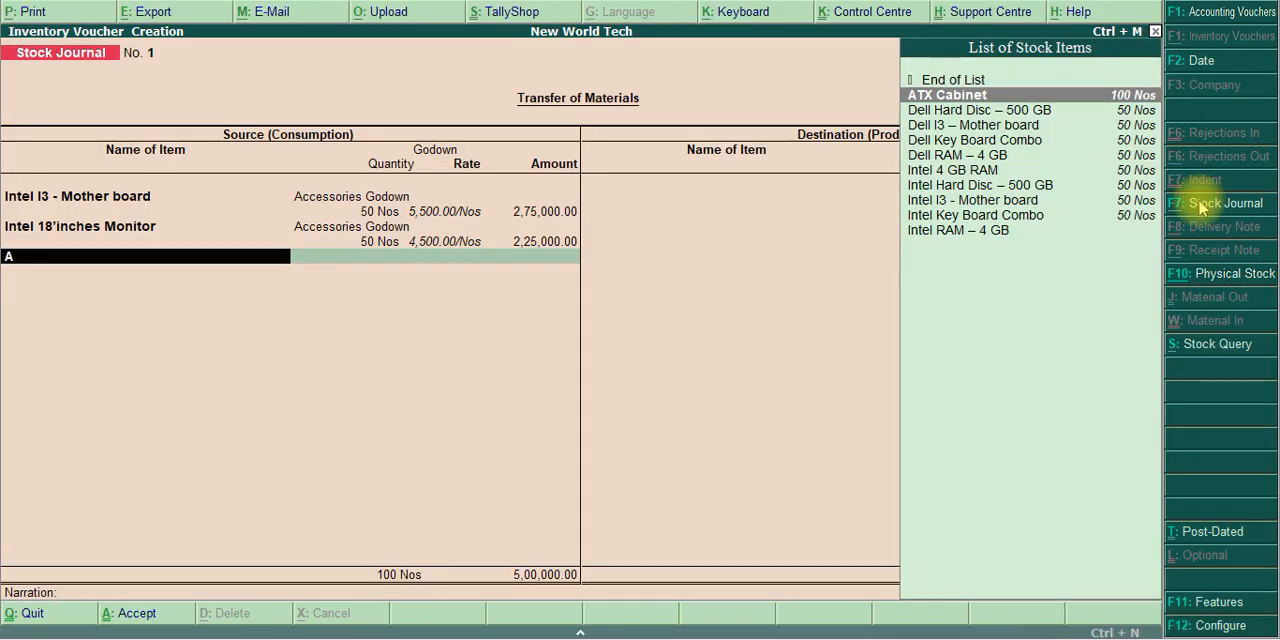
pyautogui.press('Return')
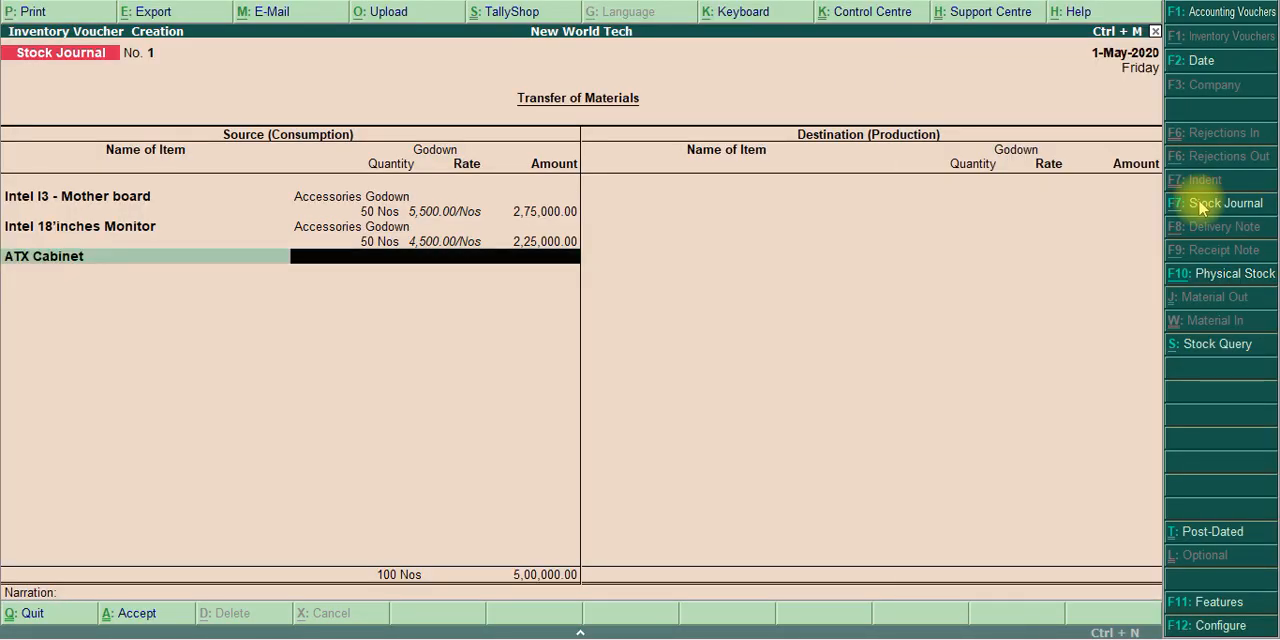
pyautogui.write('Acc')
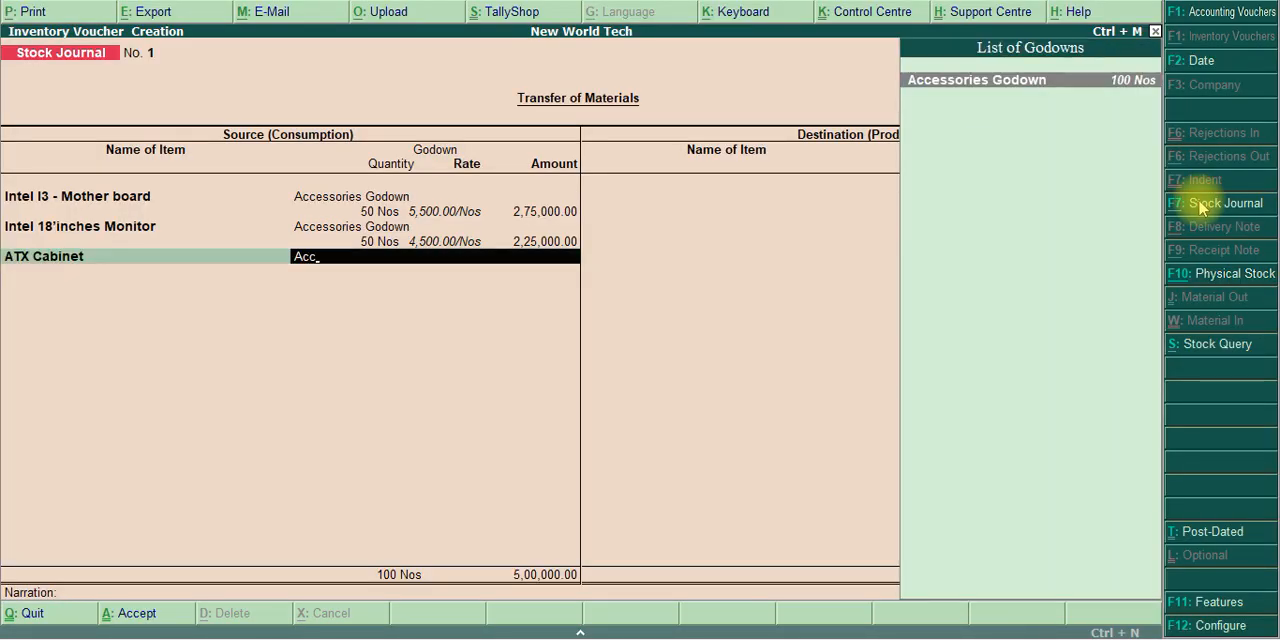
pyautogui.press('Return')
pyautogui.write('50')
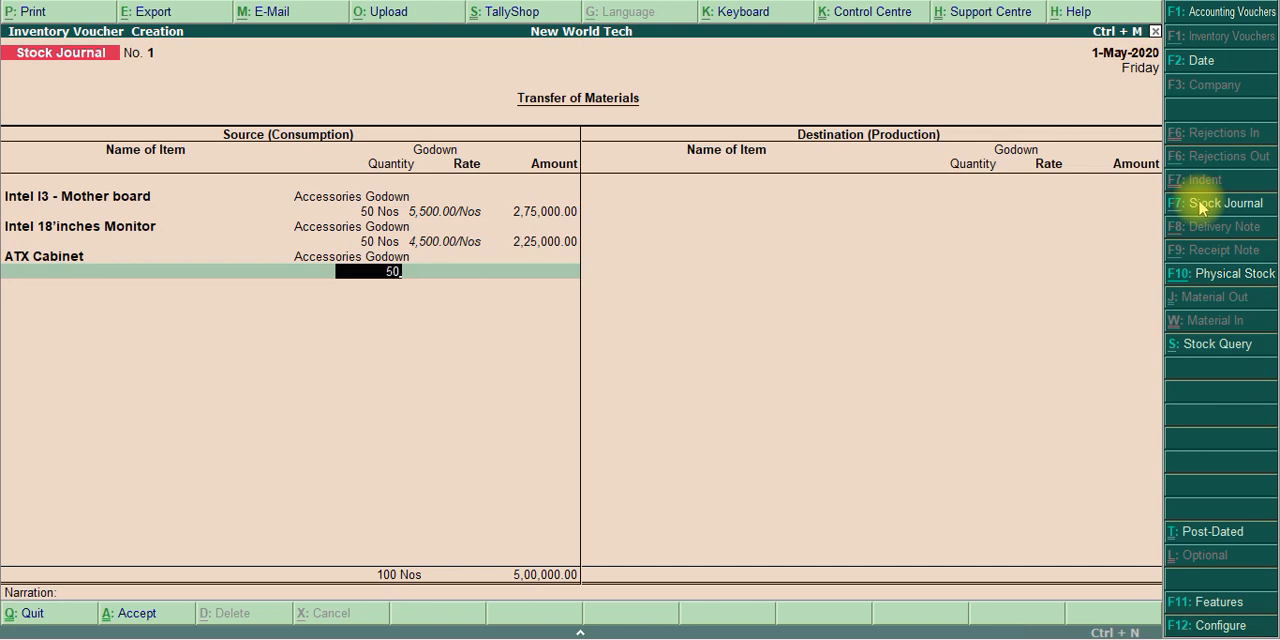
pyautogui.press('Return')
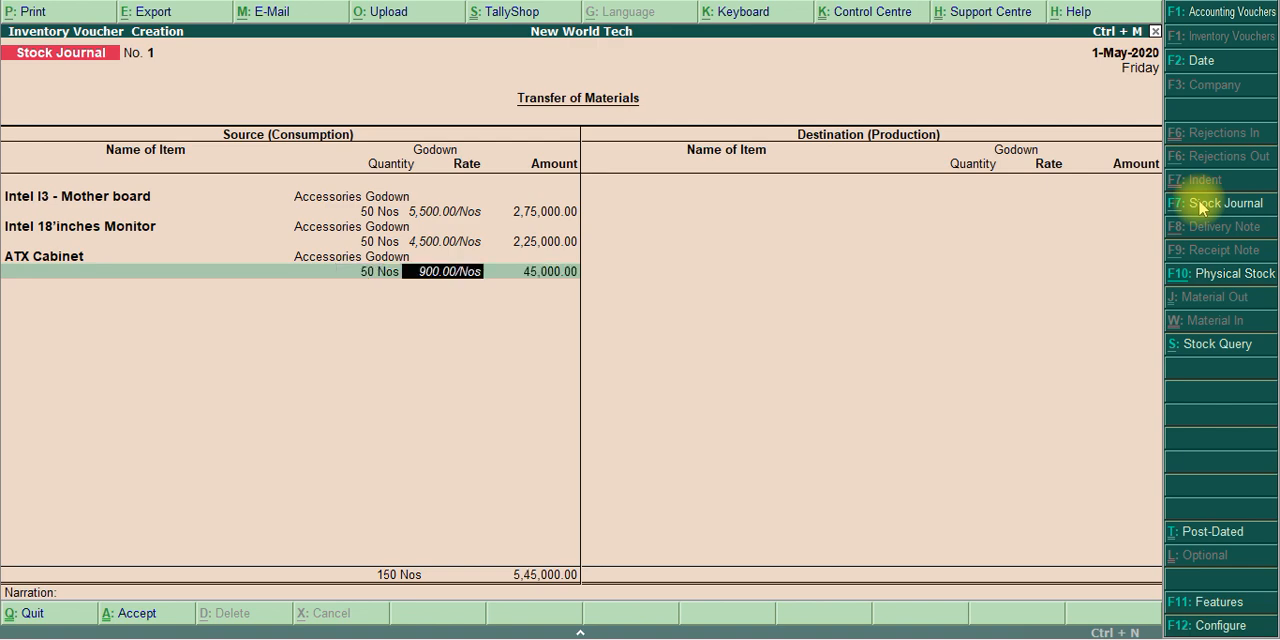
pyautogui.press('Return')
pyautogui.press('Return')
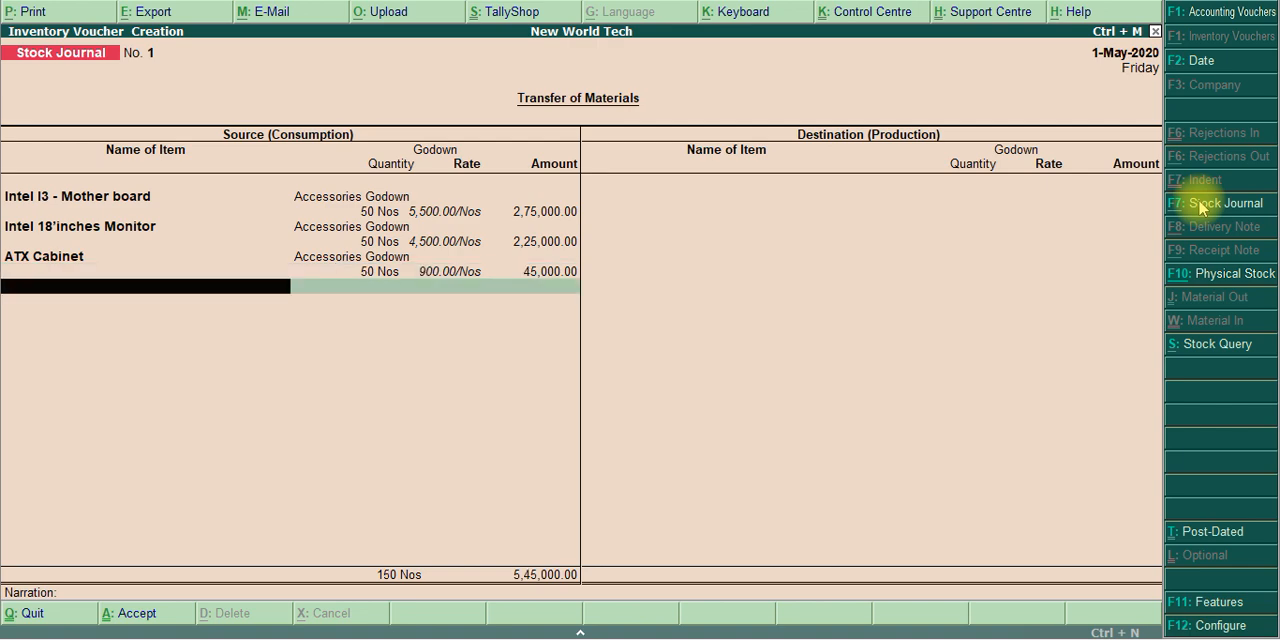
# Check the next item in the PDF list and choose Intel Key Board Combo as the fourth source item
pyautogui.hotkey('alt', 'Tab')
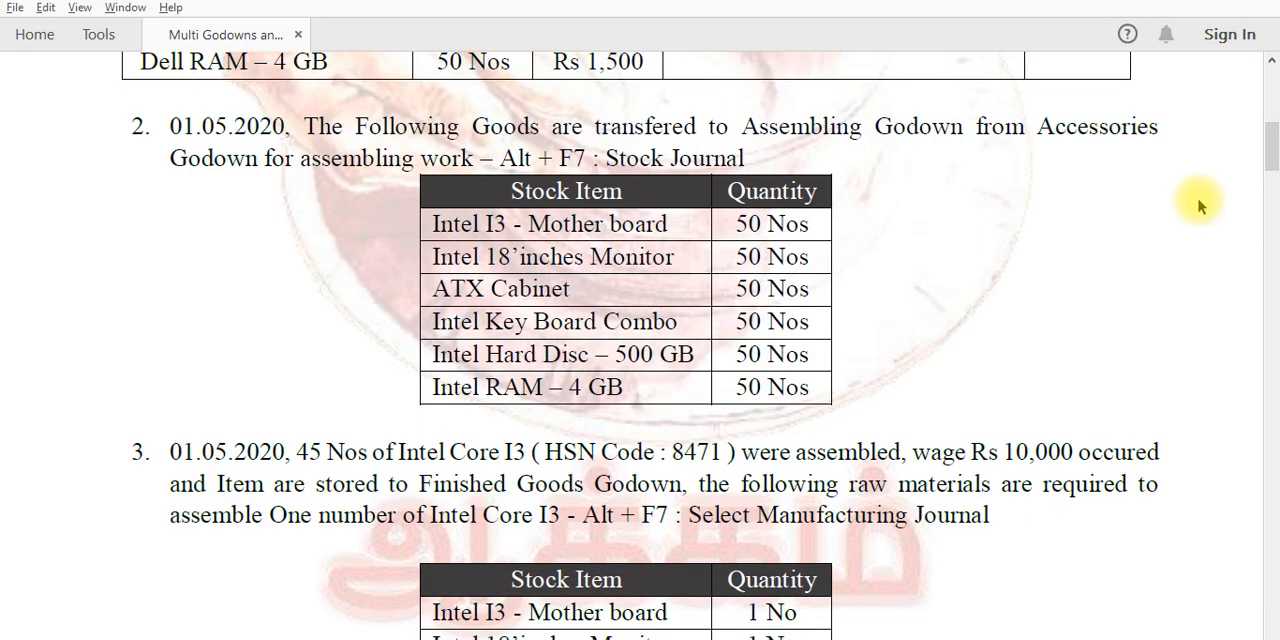
pyautogui.hotkey('alt', 'Tab')
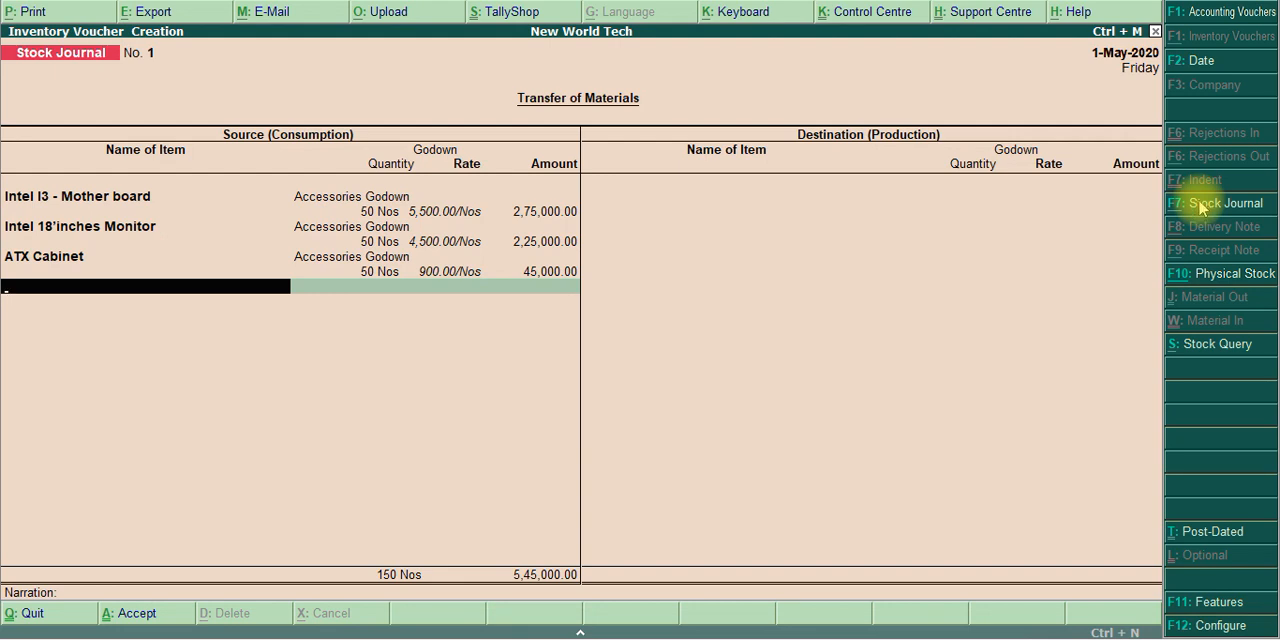
pyautogui.write('Key')
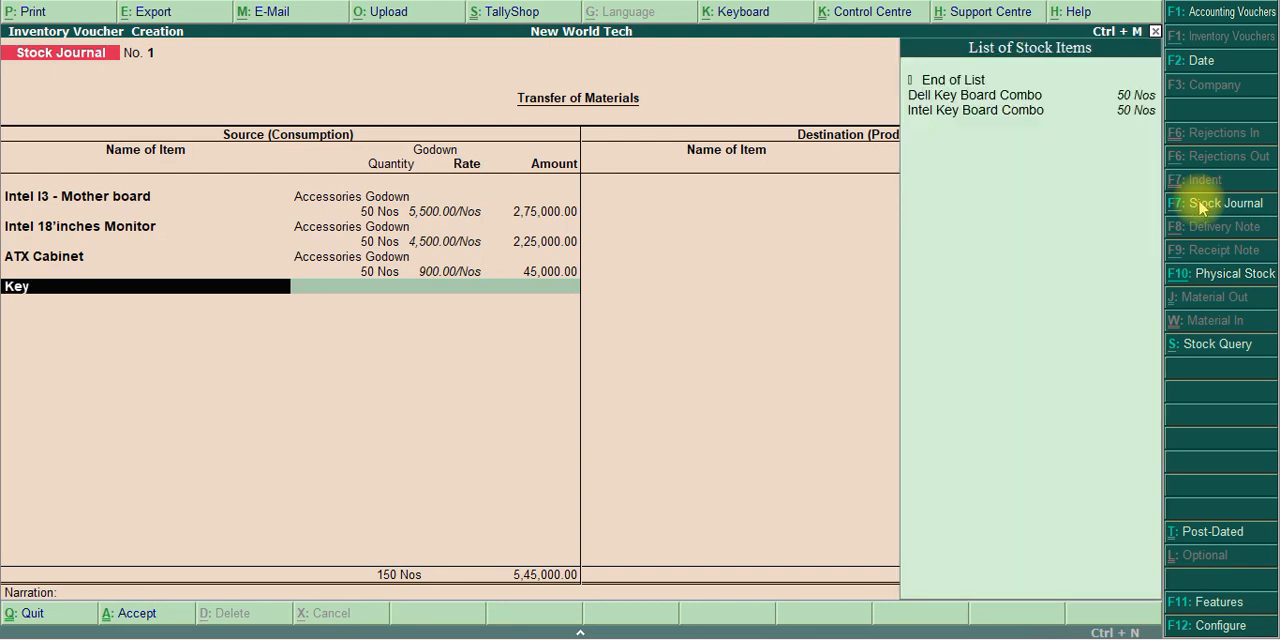
pyautogui.press('Return')
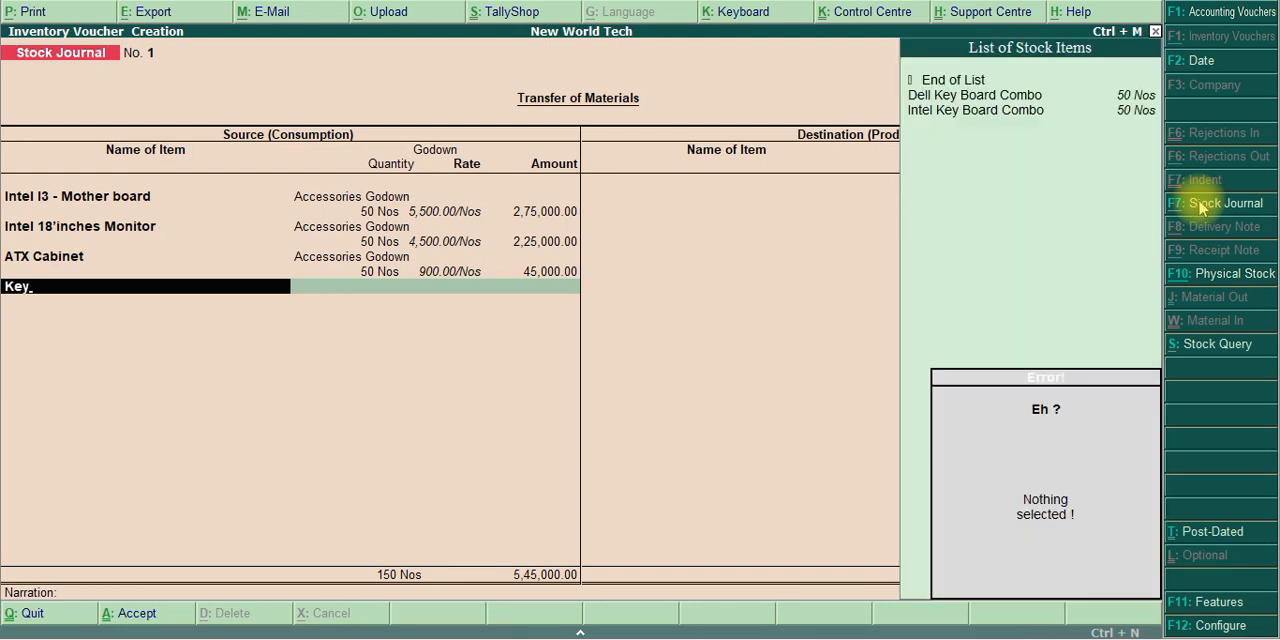
pyautogui.press('Escape')
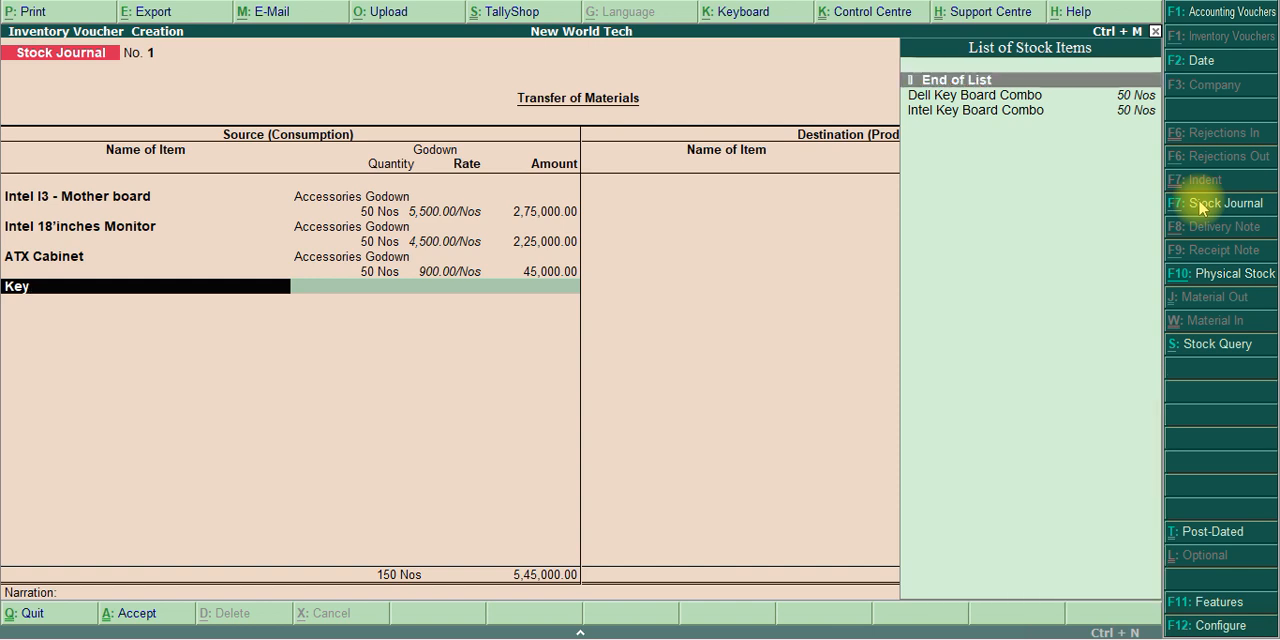
pyautogui.press('Down')
pyautogui.press('Down')
pyautogui.press('Return')
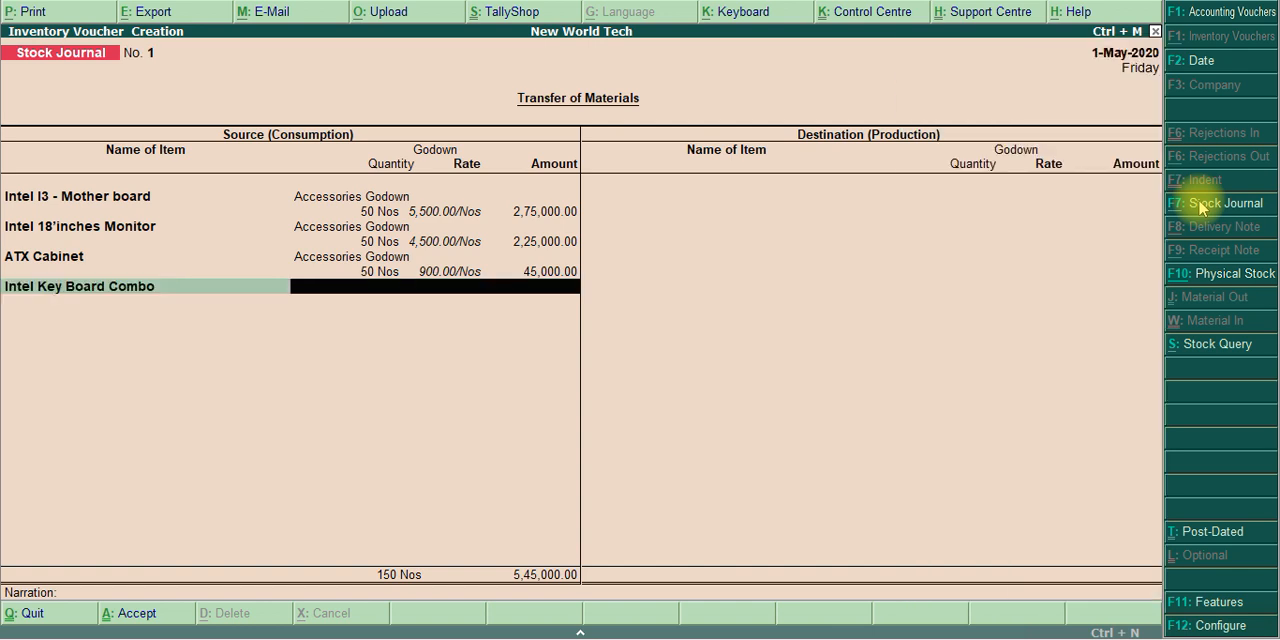
# Enter Accessories Godown with 50 Nos for Intel Key Board Combo, keeping the filled-in rate and amount
pyautogui.write('A')
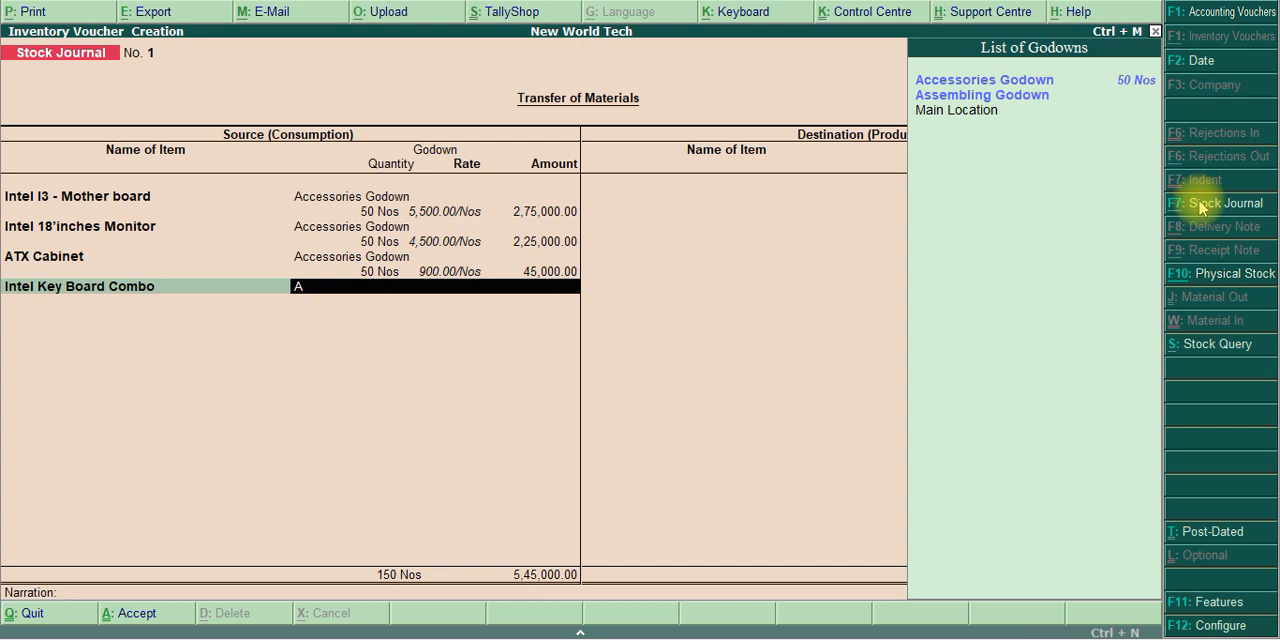
pyautogui.write('cc')
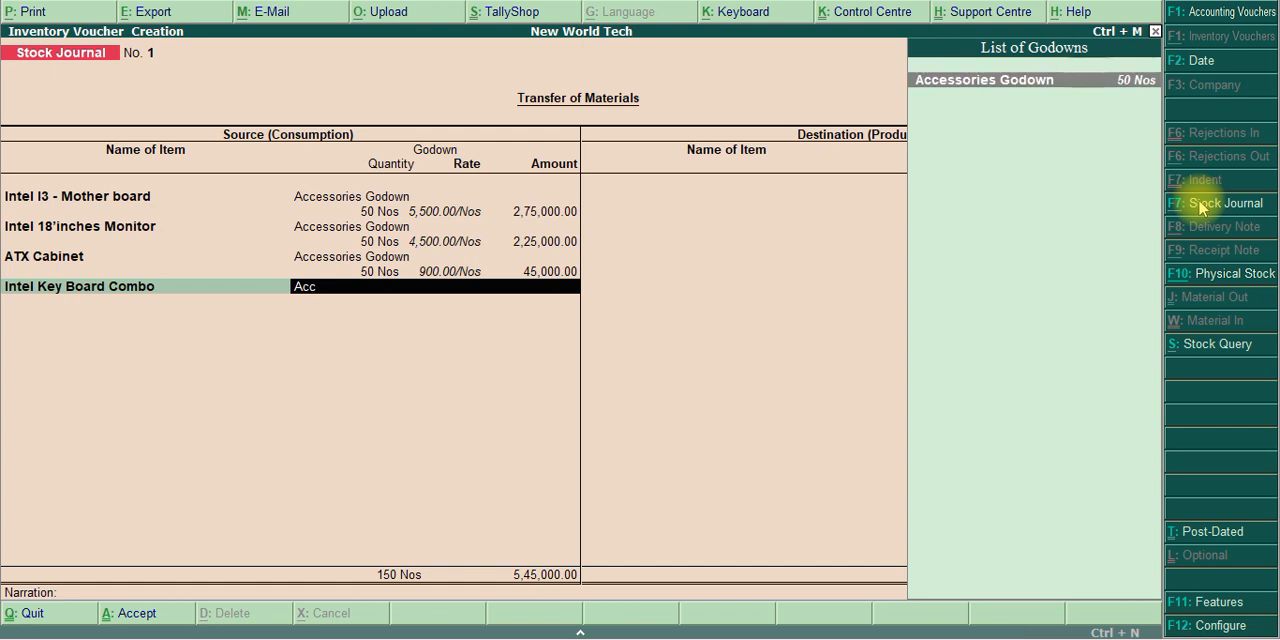
pyautogui.press('Return')
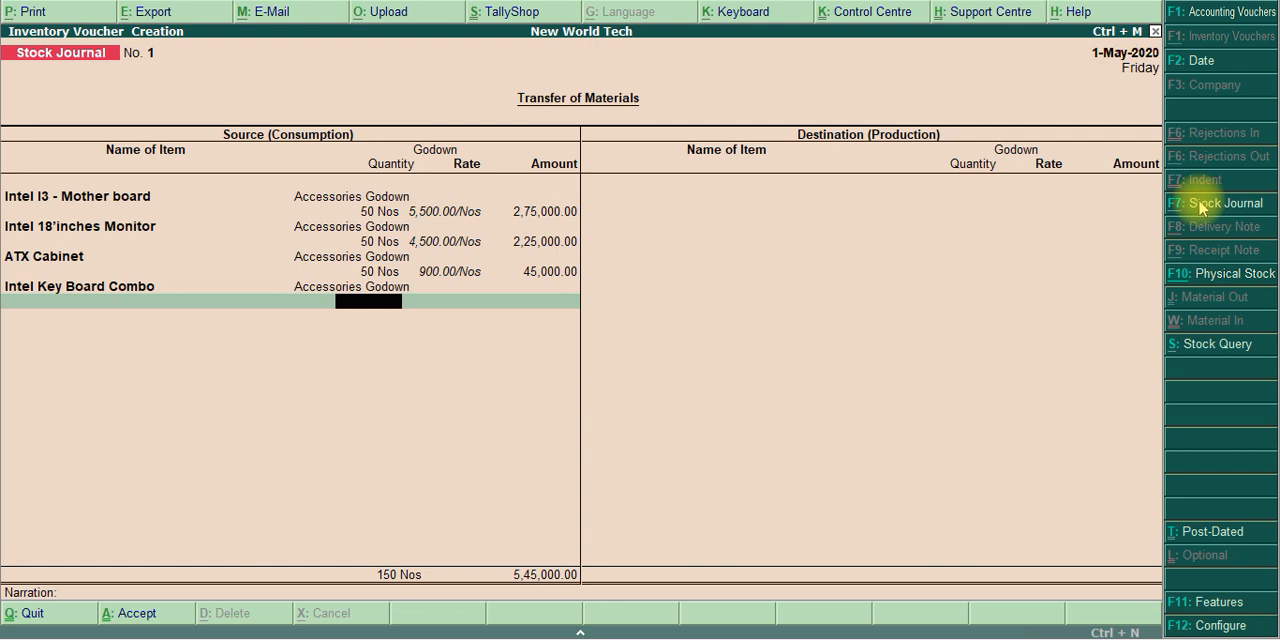
pyautogui.write('50')
pyautogui.press('Return')
pyautogui.press('Return')
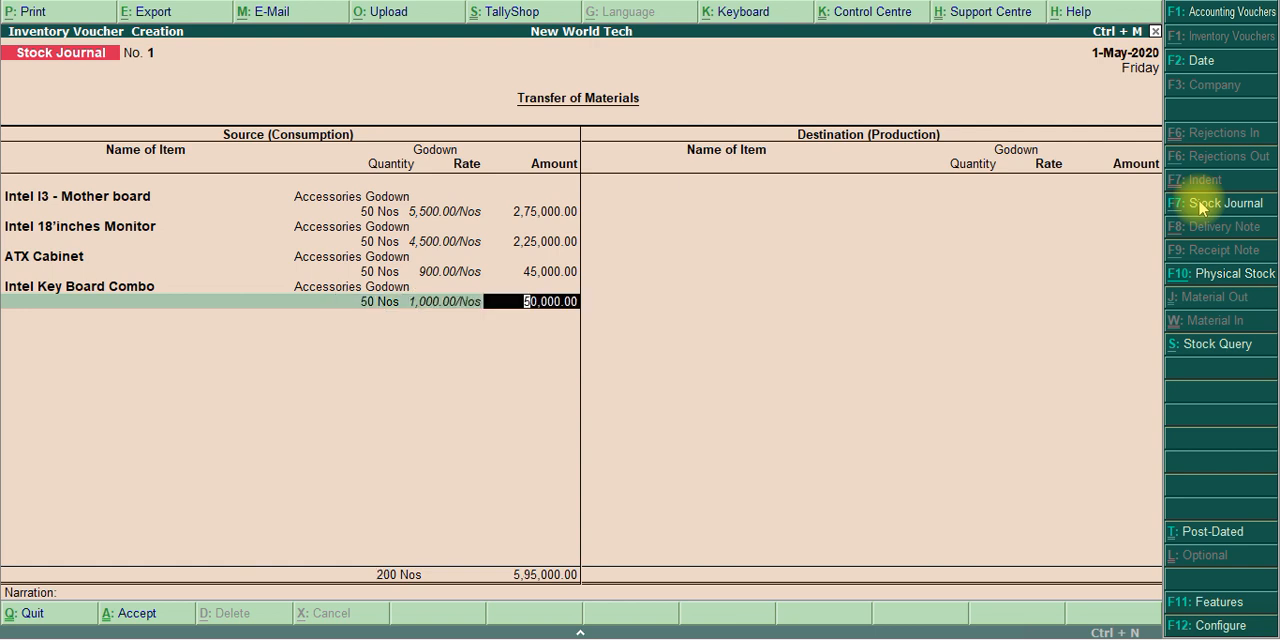
pyautogui.press('Return')
# Check the PDF list again and choose Intel Hard Disc – 500 GB as the fifth source item
pyautogui.hotkey('alt', 'Tab')
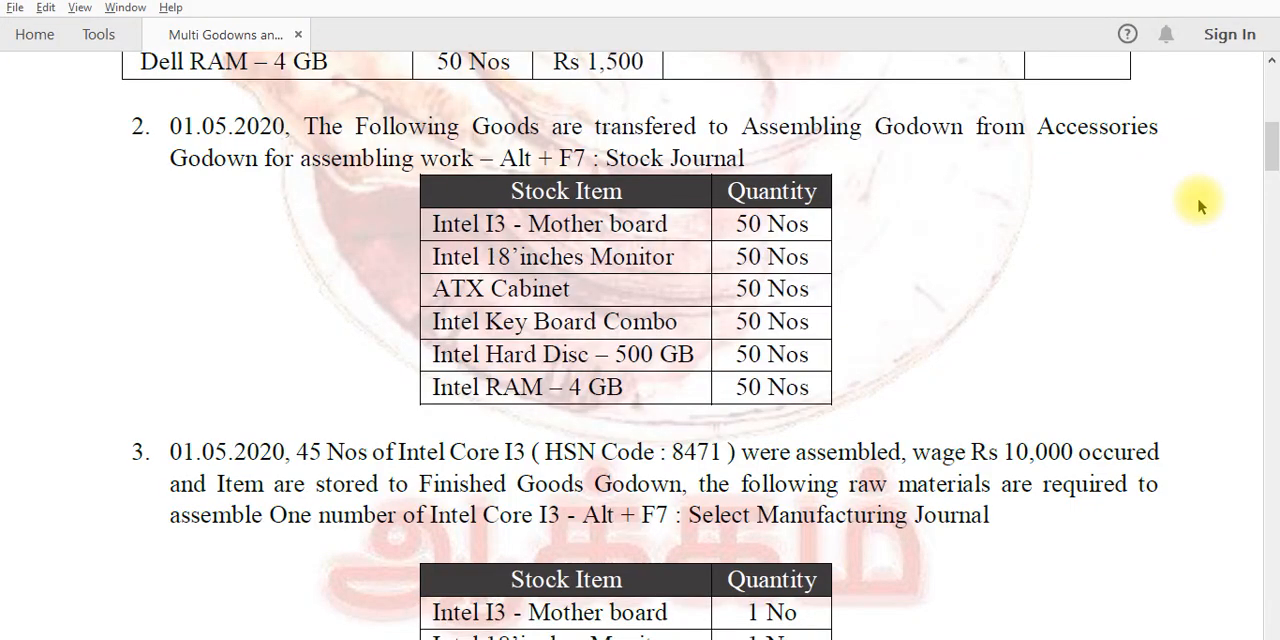
pyautogui.hotkey('alt', 'Tab')
pyautogui.write('Hard')
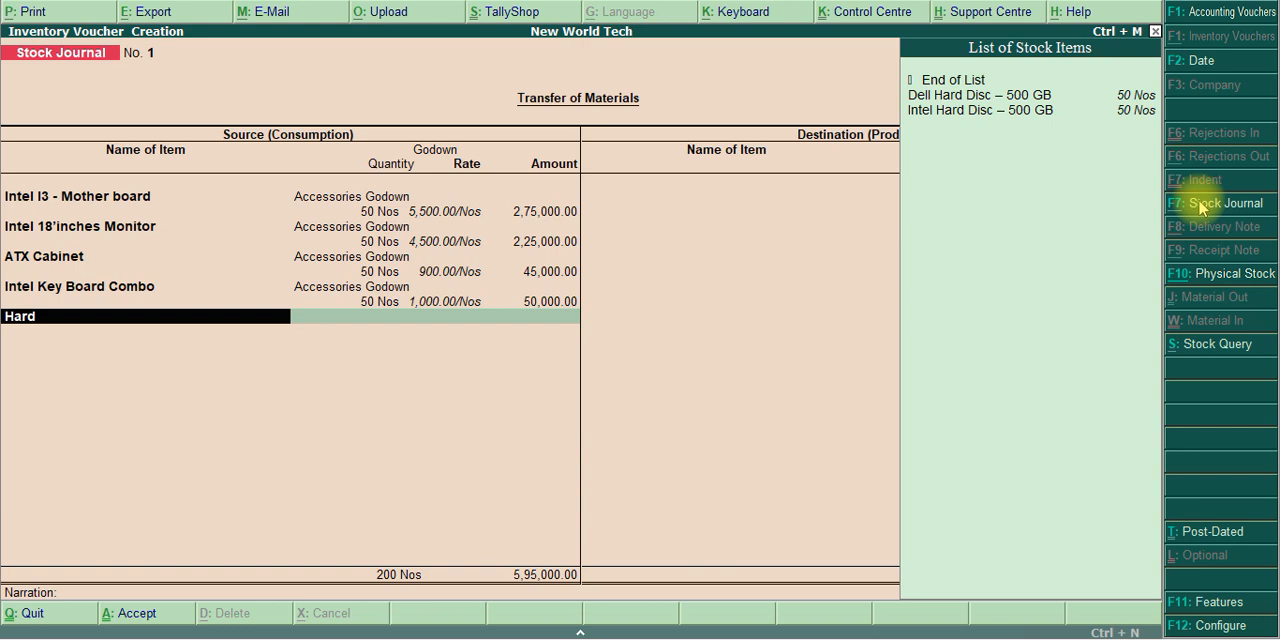
pyautogui.press('Down')
pyautogui.press('Down')
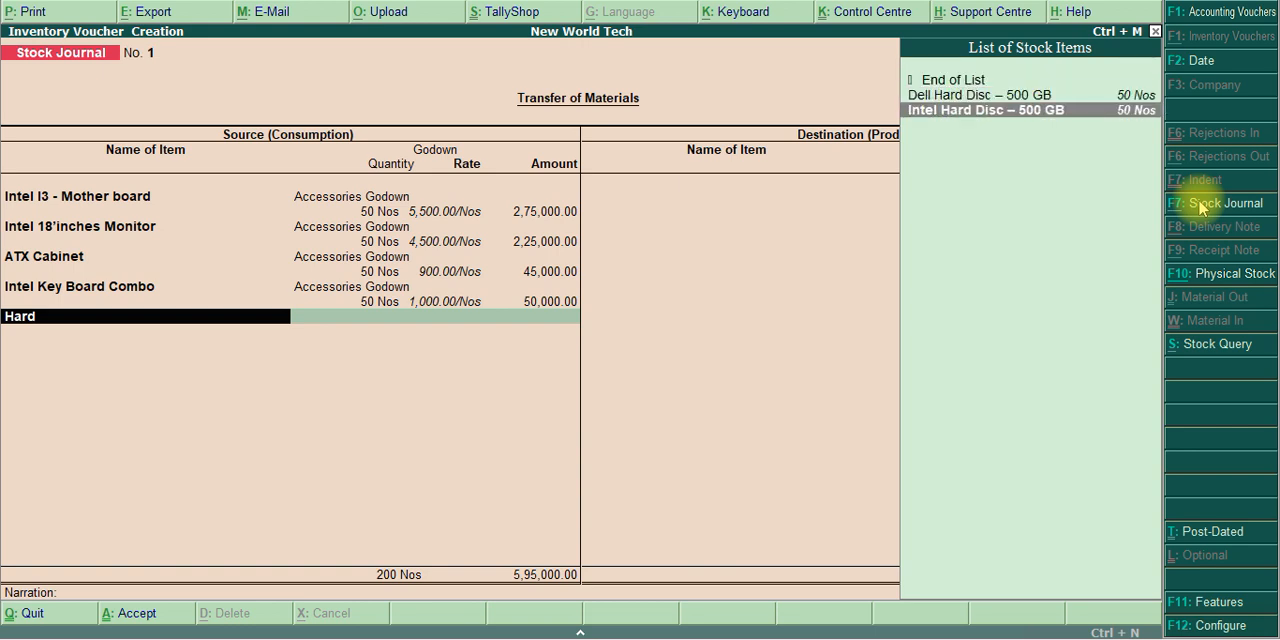
pyautogui.press('Return')
# Enter Accessories Godown with 50 Nos for Intel Hard Disc – 500 GB, keeping the filled-in rate and amount
pyautogui.write('A')
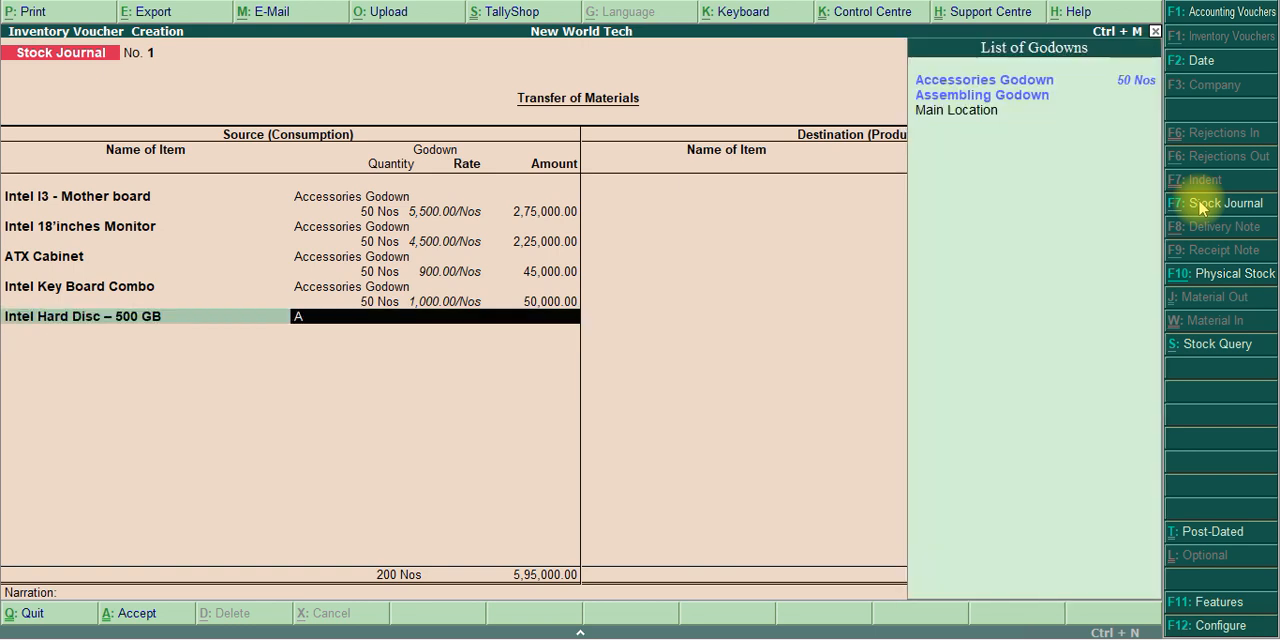
pyautogui.write('cc')
pyautogui.press('Return')
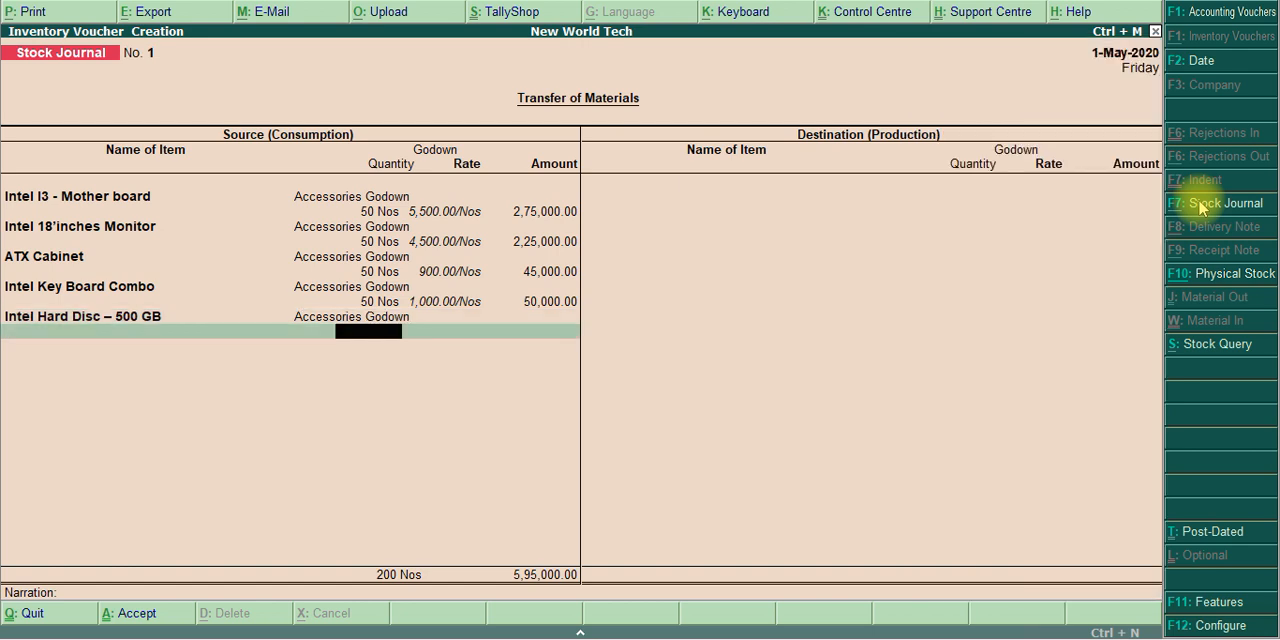
pyautogui.write('50')
pyautogui.press('Return')
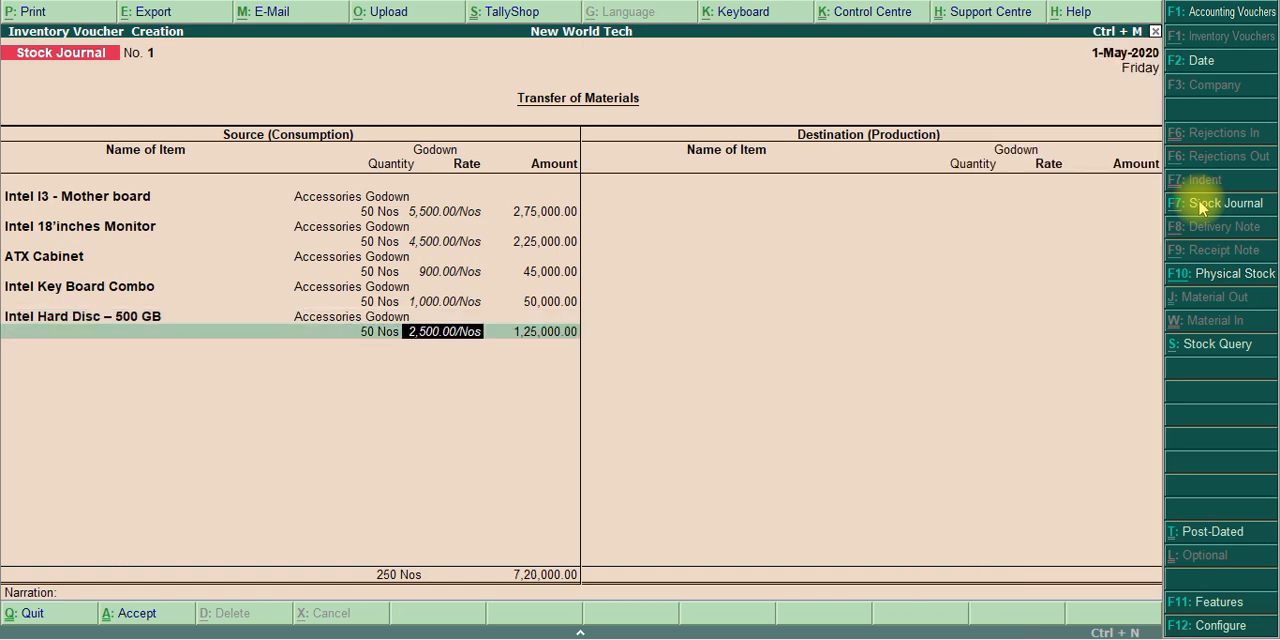
pyautogui.press('Return')
pyautogui.press('Return')
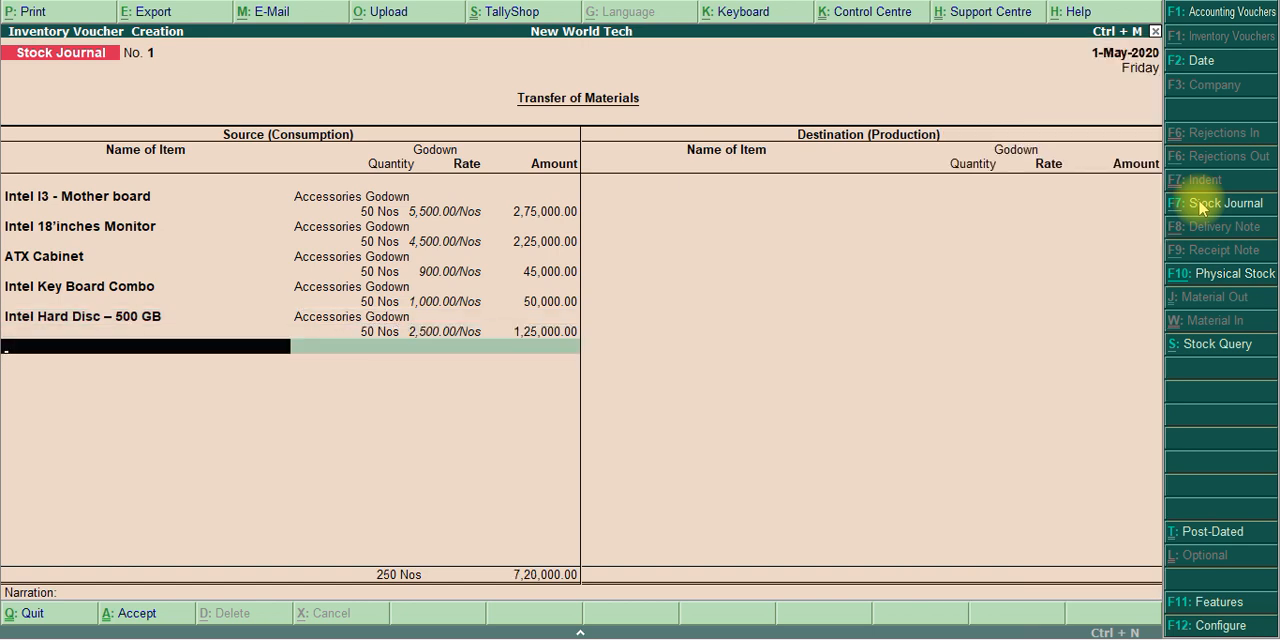
# Add Intel 4 GB RAM as the last source item, with 50 Nos from Accessories Godown at the filled-in rate, and end the source list
pyautogui.write('Ram')
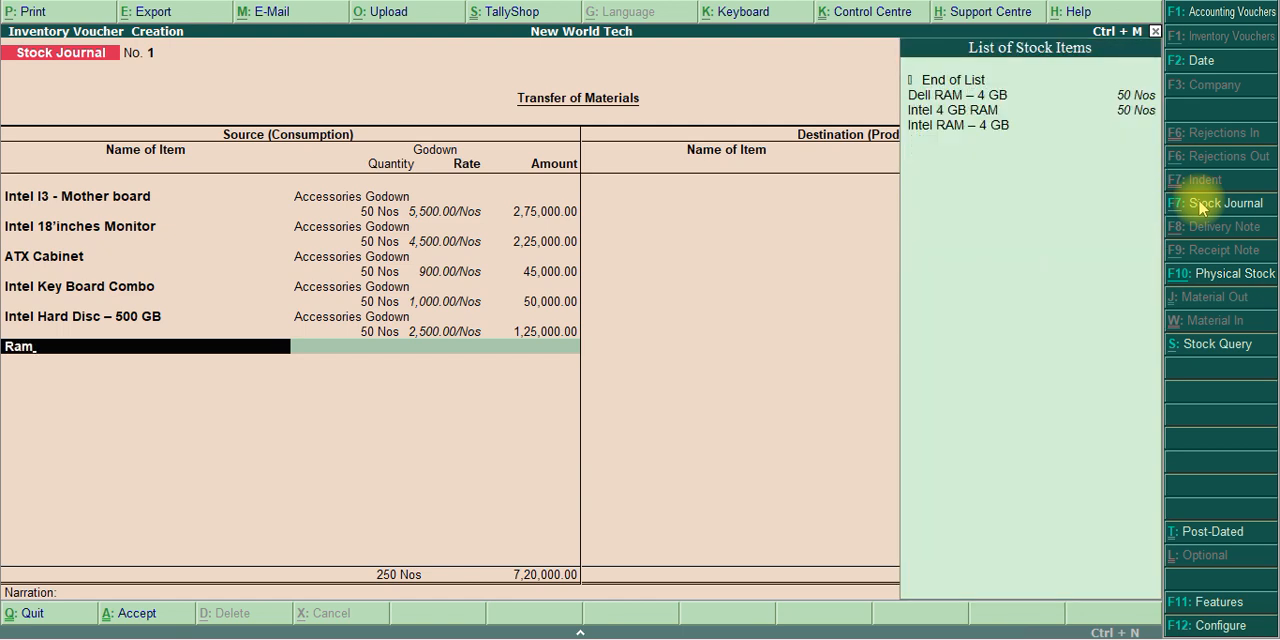
pyautogui.press('Down')
pyautogui.press('Down')
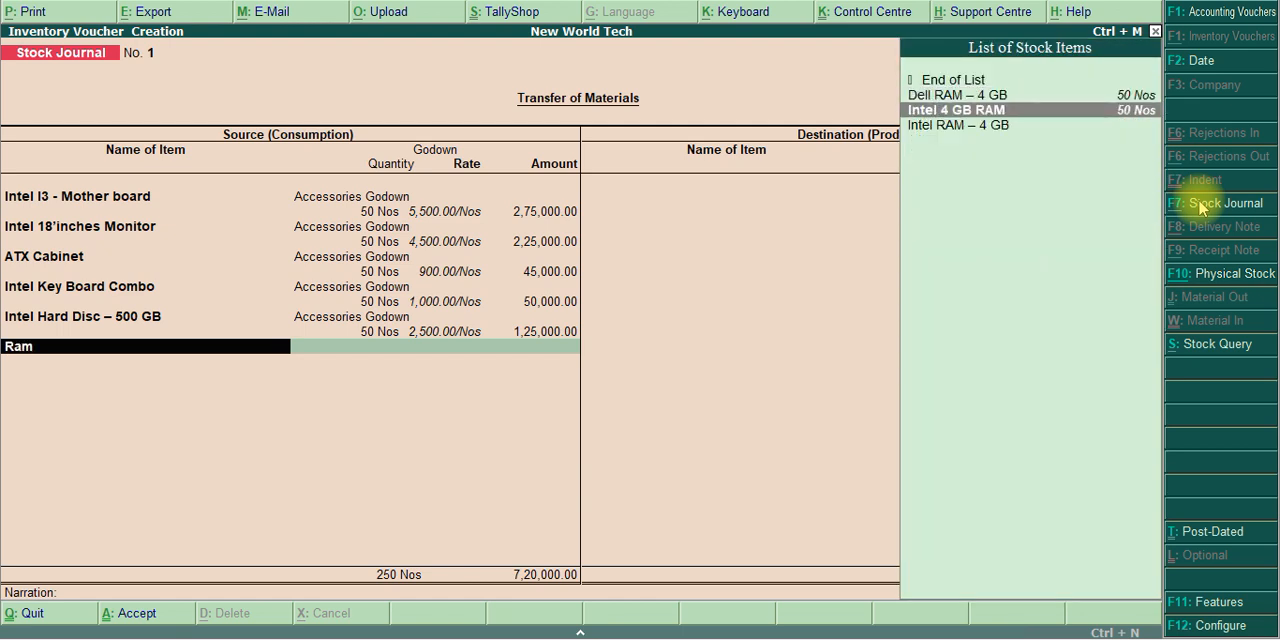
pyautogui.press('Return')
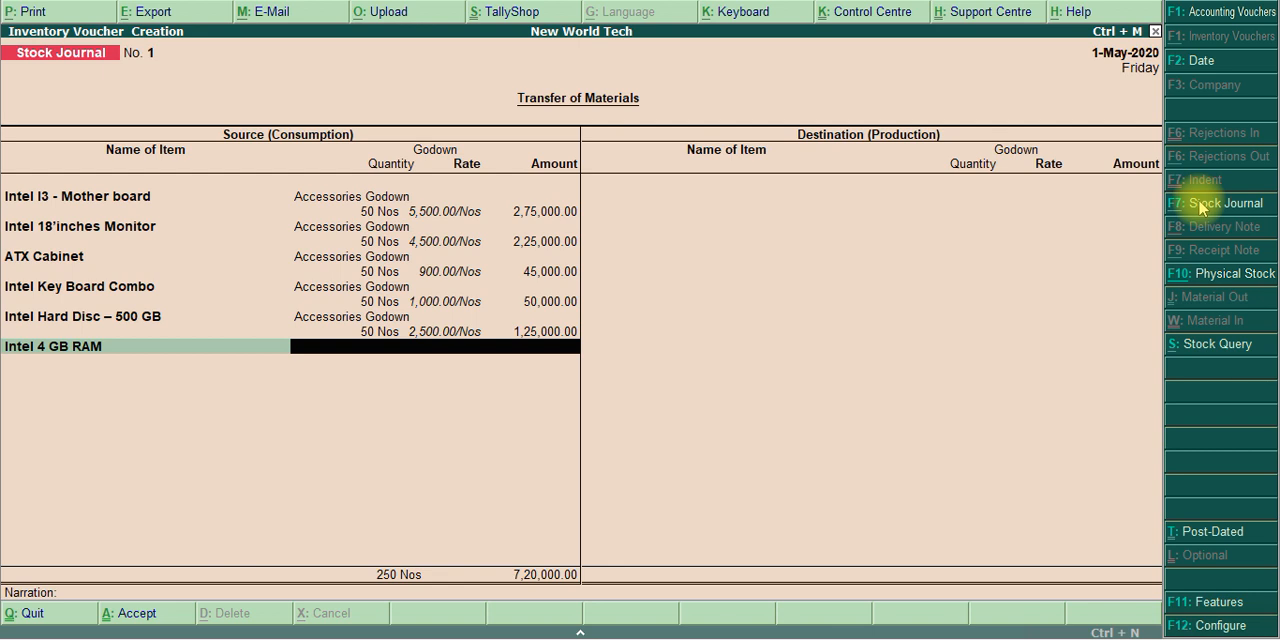
pyautogui.write('Acc')
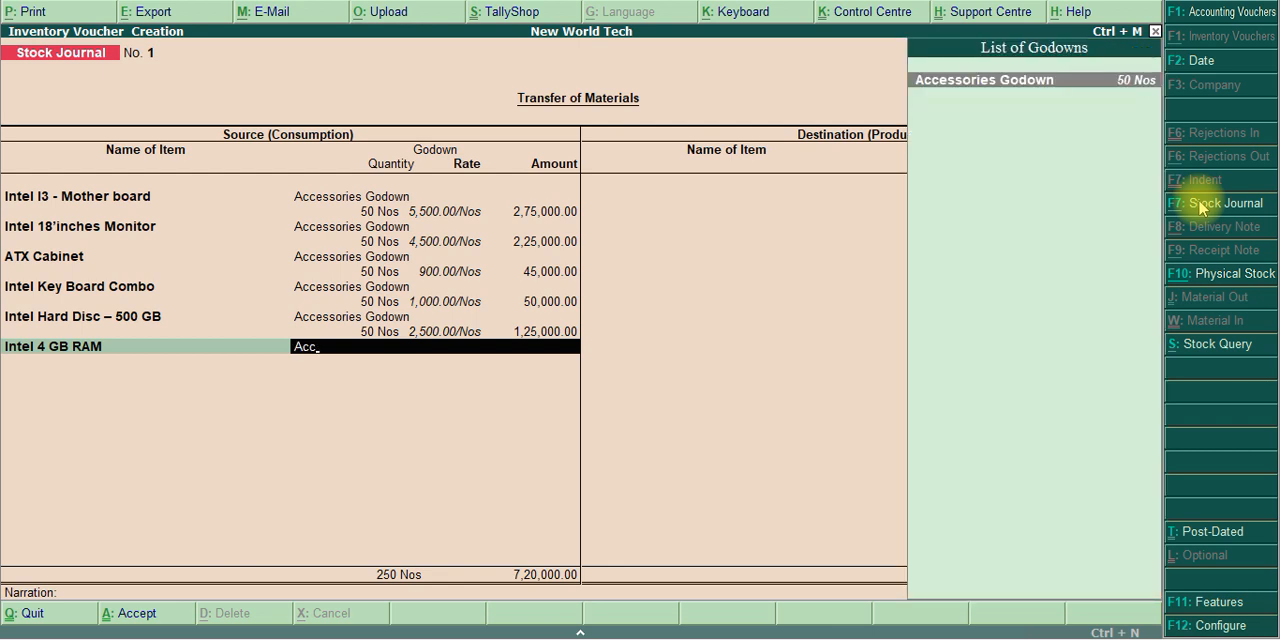
pyautogui.press('Return')
pyautogui.write('50')
pyautogui.press('Return')
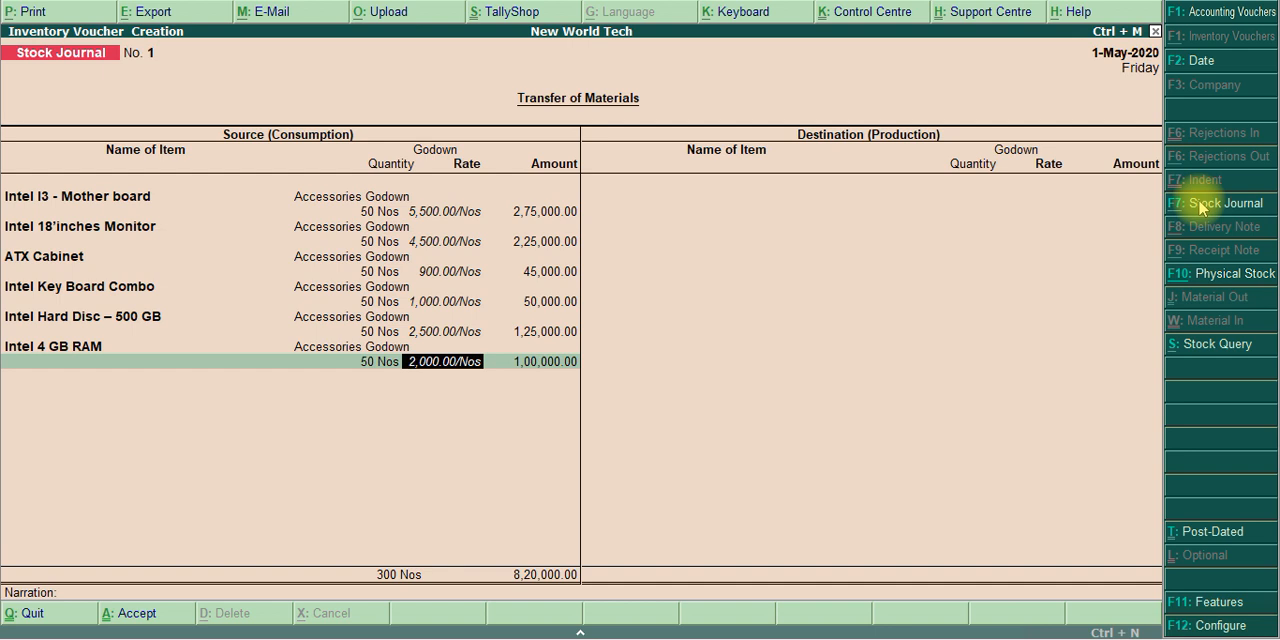
pyautogui.press('Return')
pyautogui.press('Return')
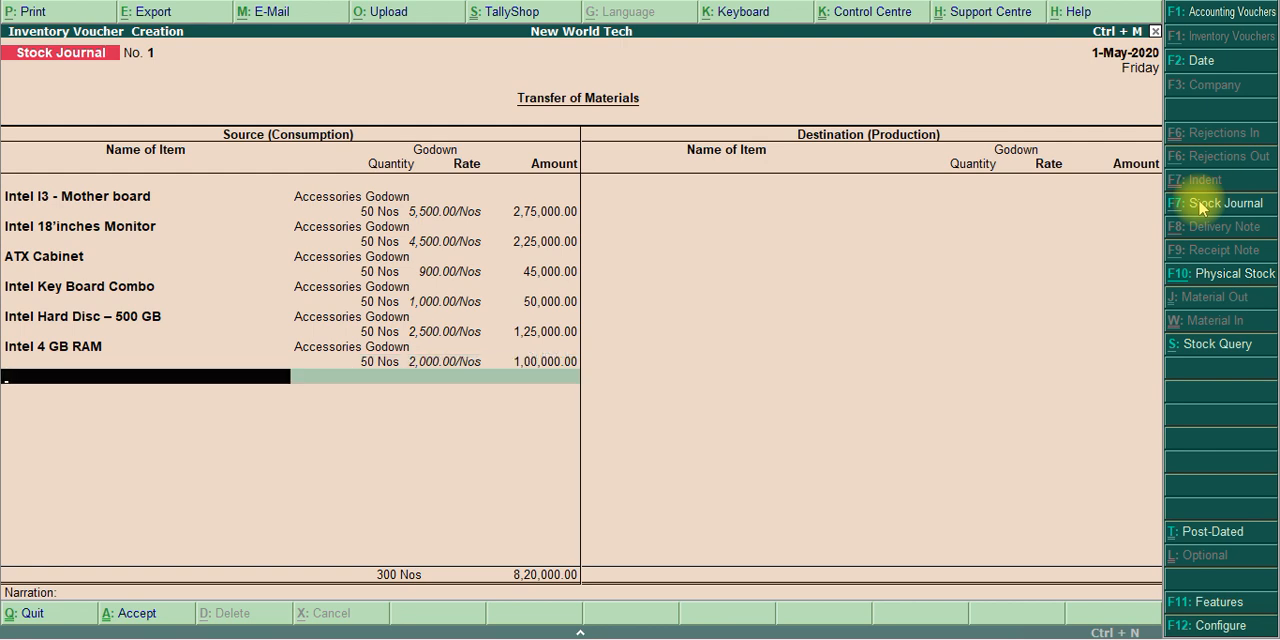
pyautogui.press('Return')
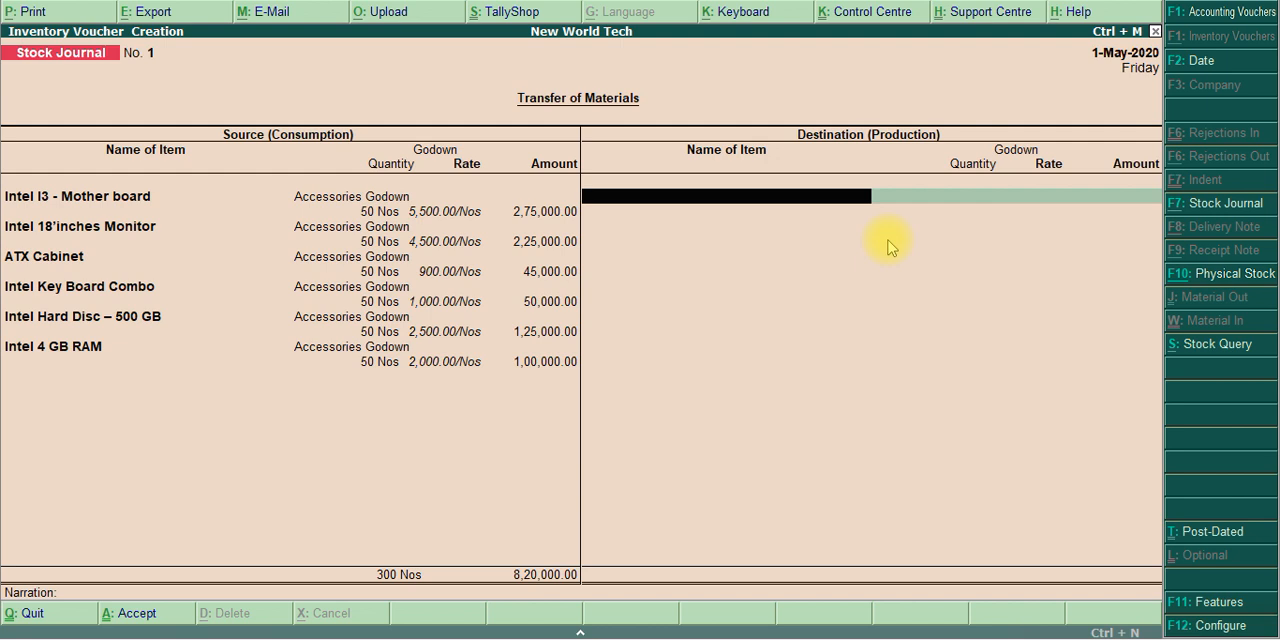
# Add Intel I3 - Mother board as the first destination item, with 50 Nos in Assembling Godown at the filled-in rate
pyautogui.write('Moth')
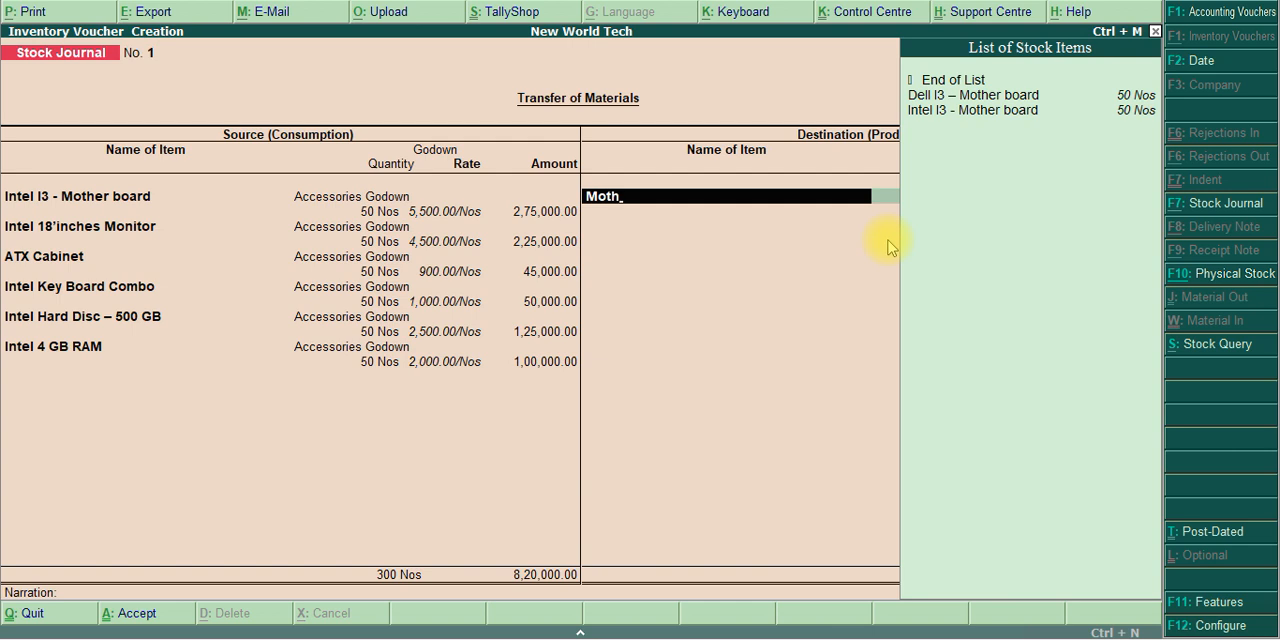
pyautogui.press('Down')
pyautogui.press('Down')
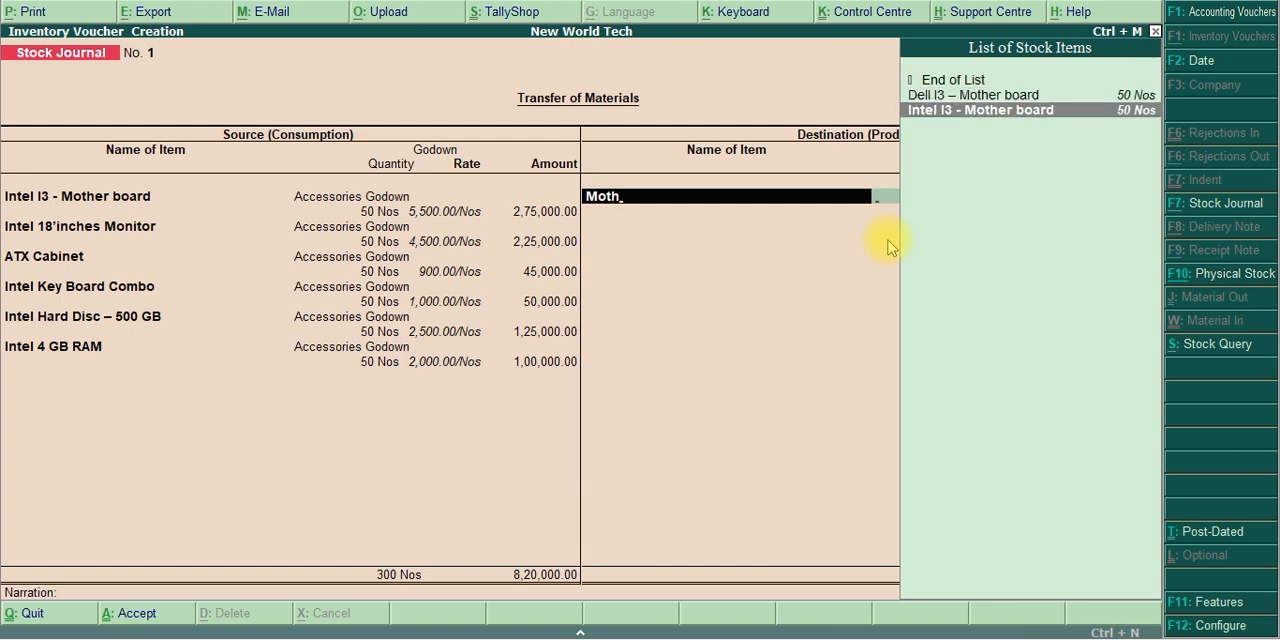
pyautogui.press('Return')
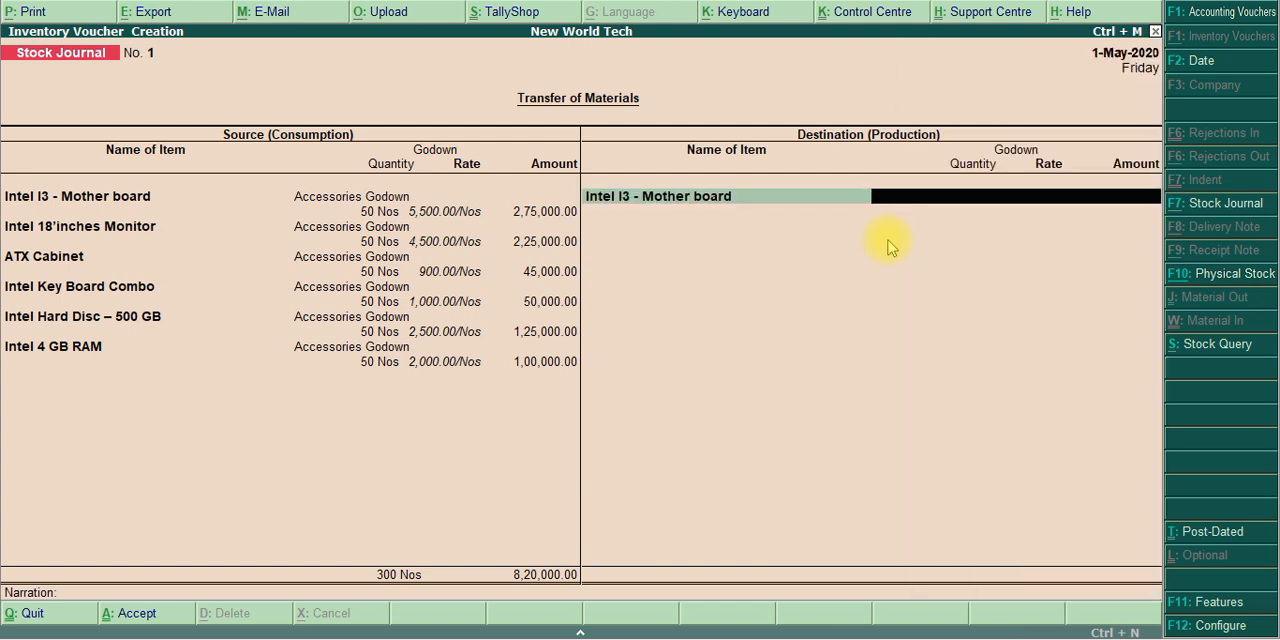
pyautogui.write('Ass')
pyautogui.press('Return')
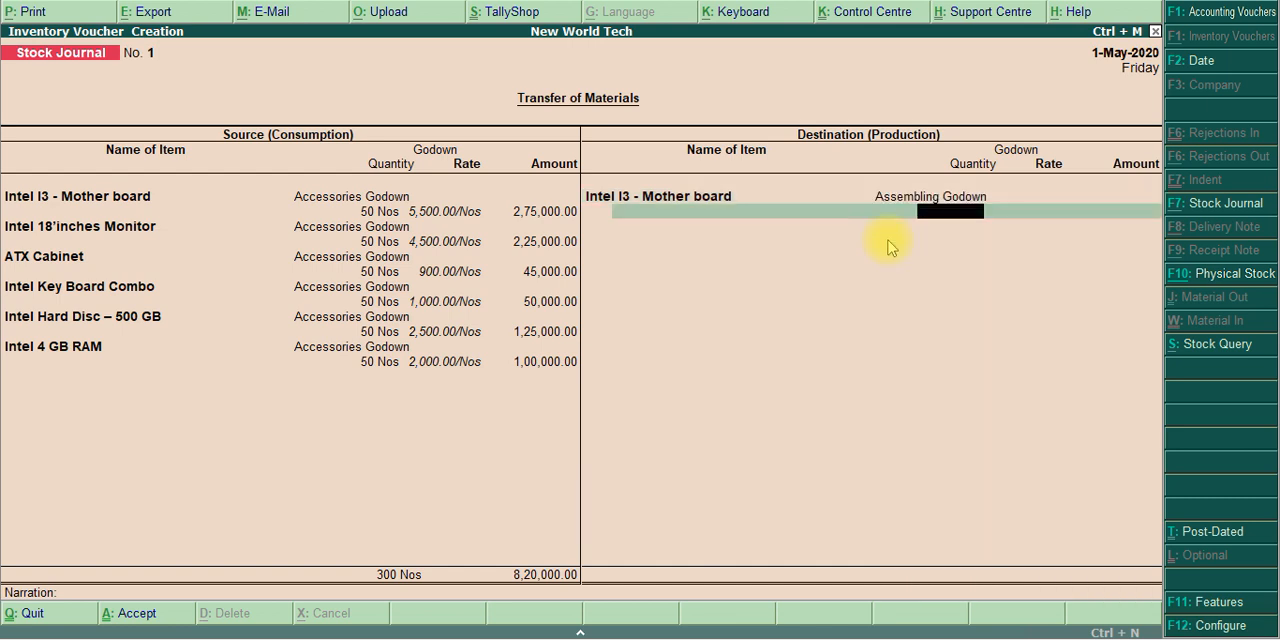
pyautogui.write('50')
pyautogui.press('Return')
pyautogui.press('Return')
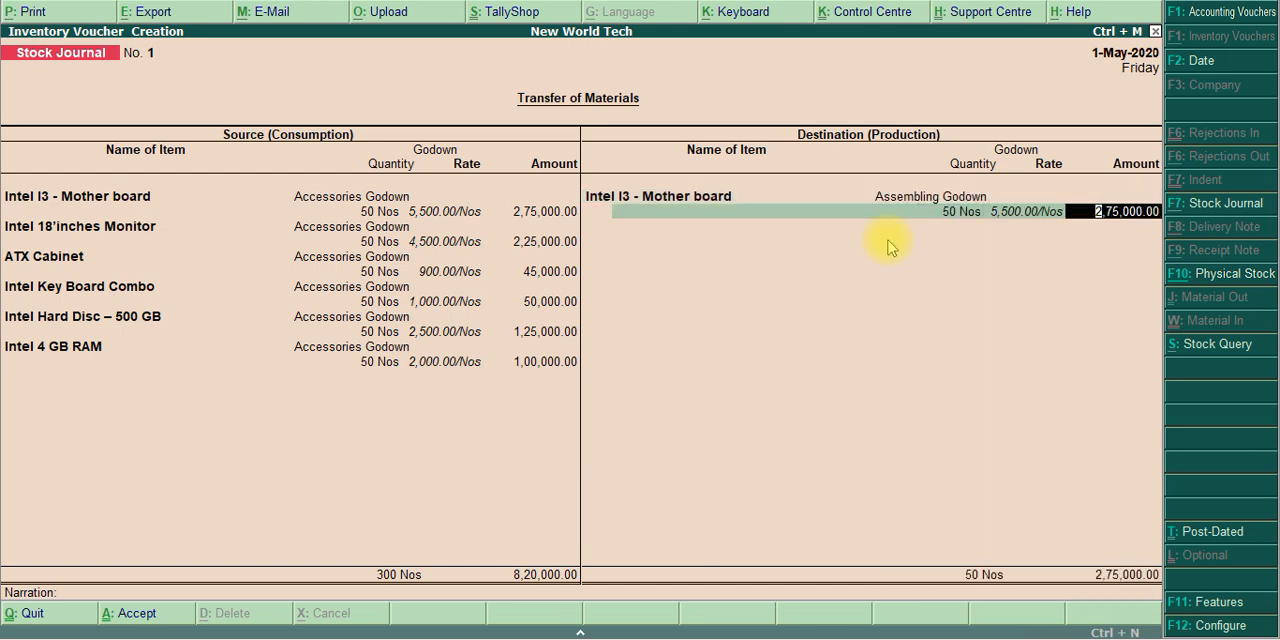
pyautogui.press('Return')
# Choose Intel 18'inches Monitor as the second destination item of the stock journal
pyautogui.write('m')
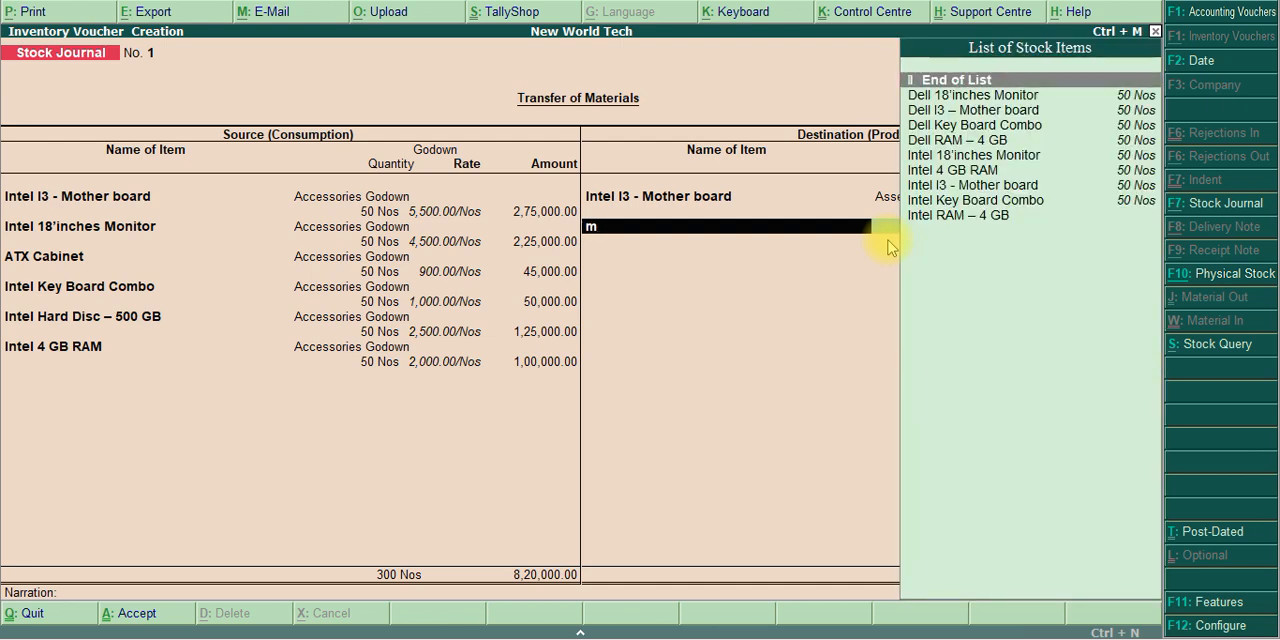
pyautogui.press('Down')
pyautogui.press('Down')
pyautogui.press('Down')
pyautogui.press('Down')
pyautogui.press('Down')
pyautogui.press('Down')
pyautogui.press('Down')
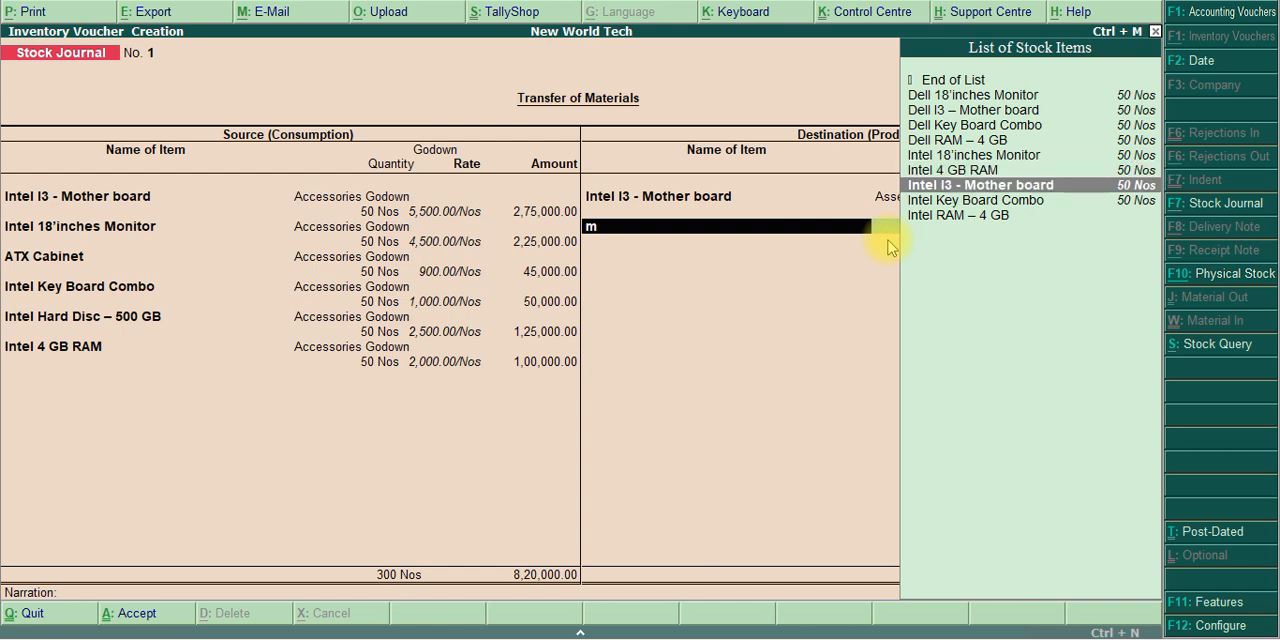
pyautogui.press('Up')
pyautogui.press('Up')
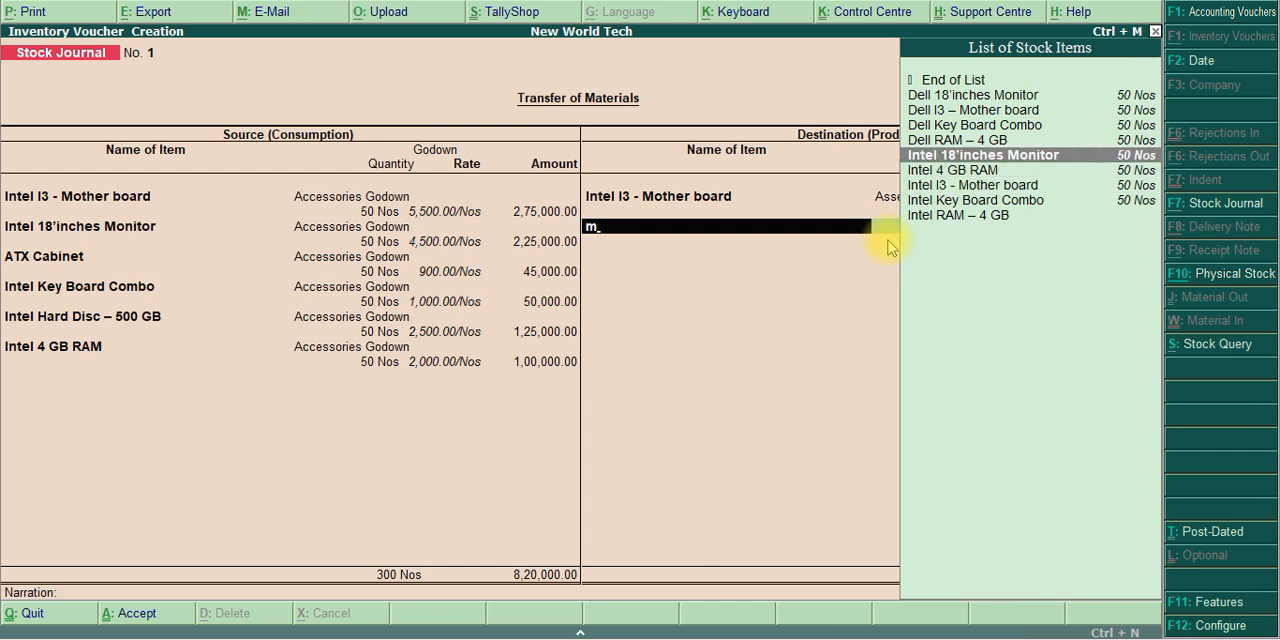
pyautogui.press('Return')
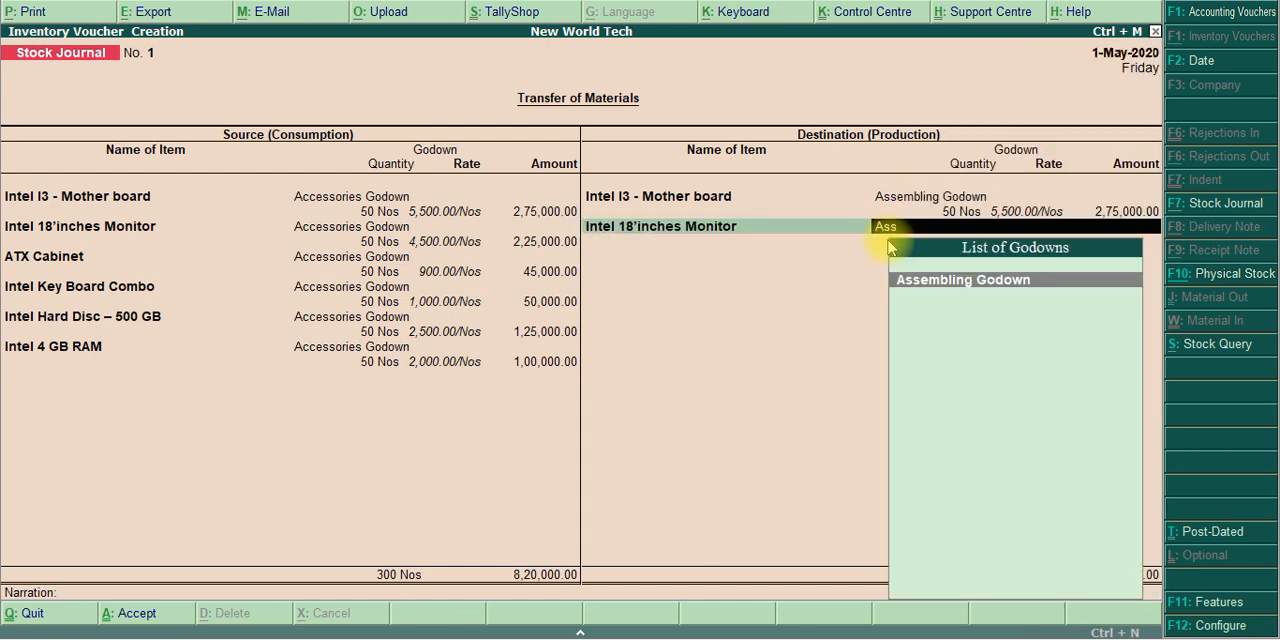
# Enter Assembling Godown with 50 Nos for the destination Intel 18'inches Monitor, keeping the filled-in rate and amount
pyautogui.press('Return')
pyautogui.write('50')
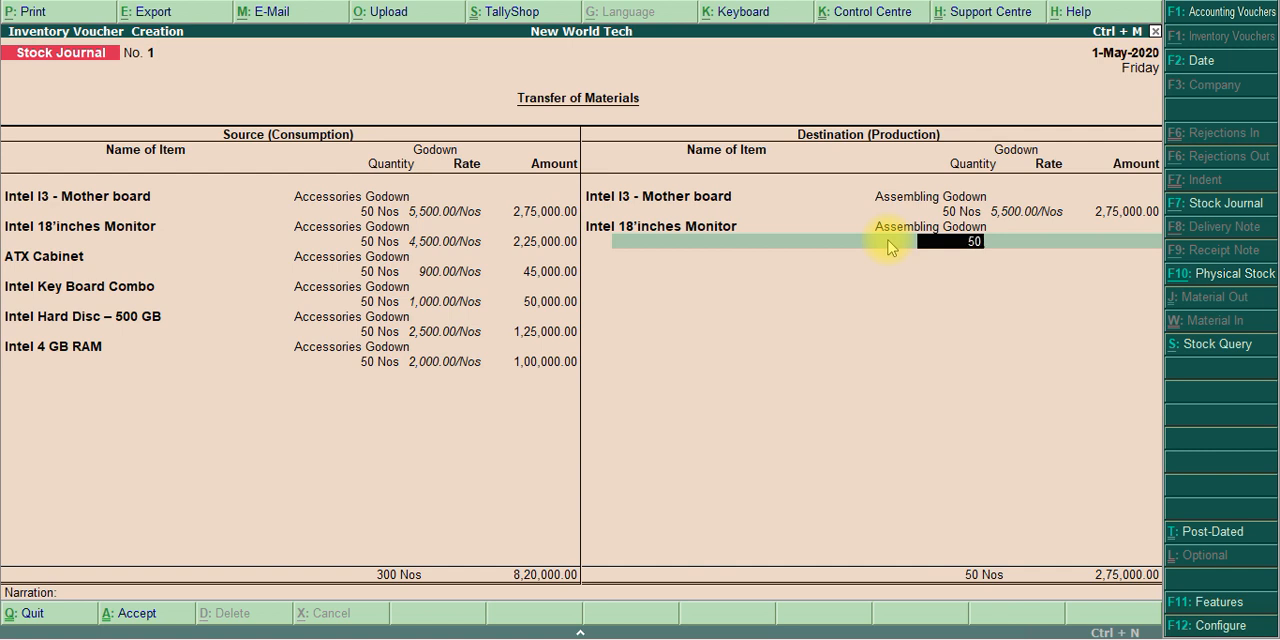
pyautogui.press('Return')
pyautogui.press('Return')
# Add ATX Cabinet as the third destination item, with 50 Nos in Assembling Godown at the filled-in rate
pyautogui.press('Return')
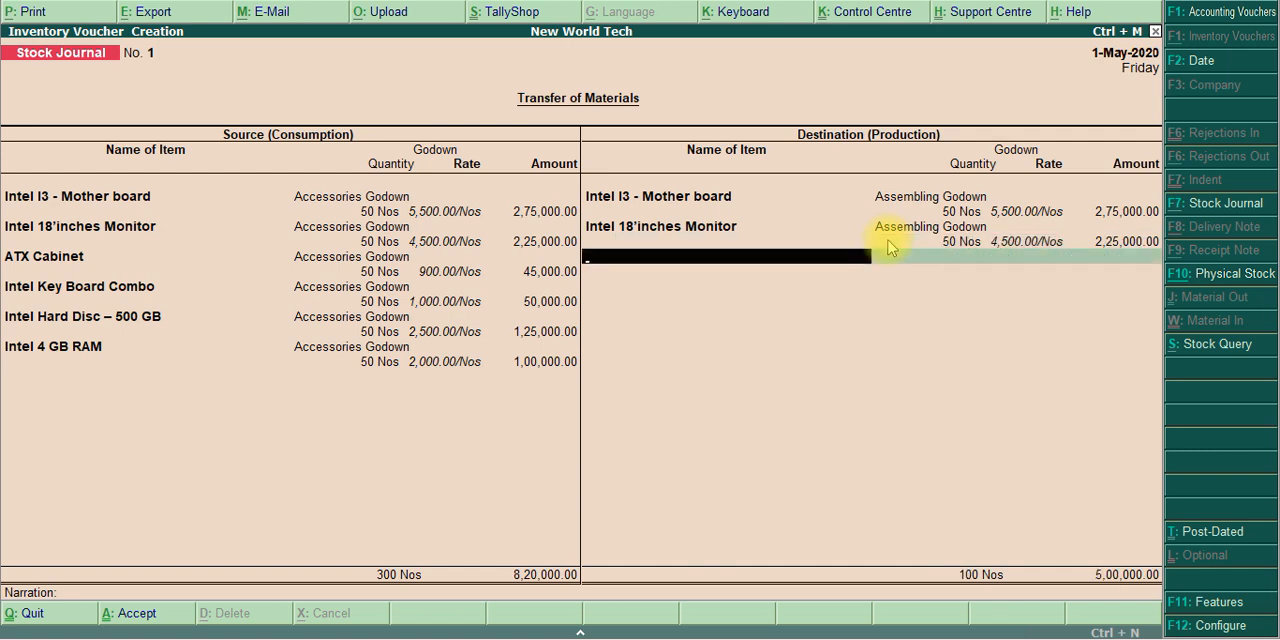
pyautogui.write('A')
pyautogui.press('Return')
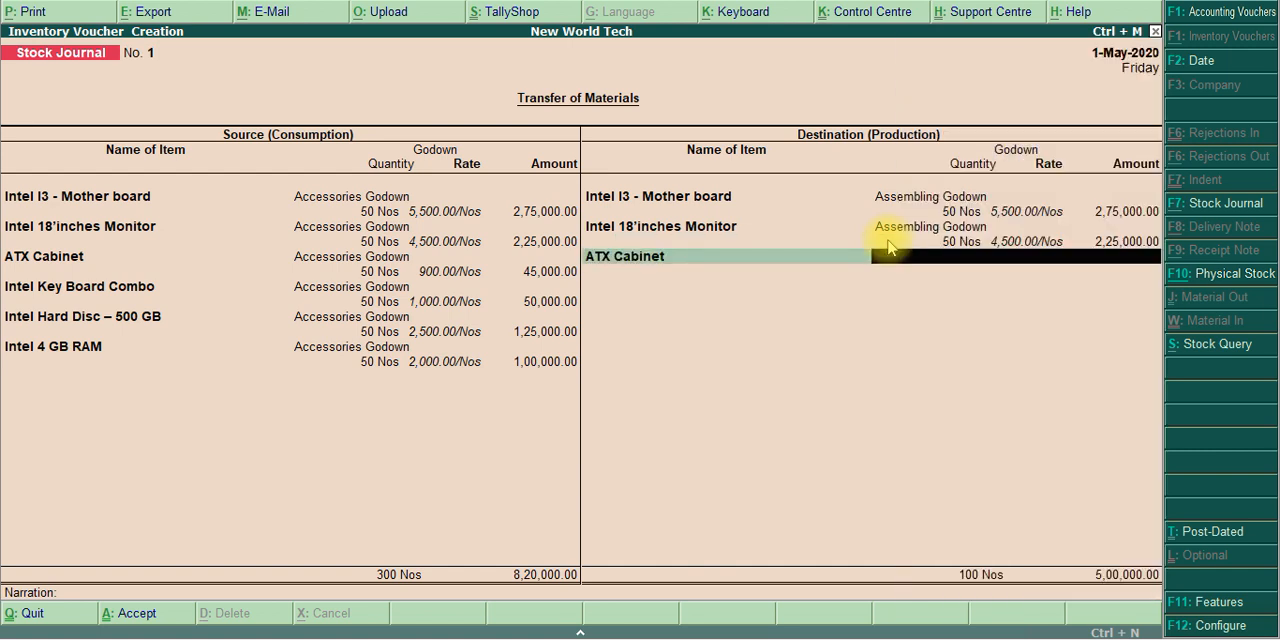
pyautogui.write('Ass')
pyautogui.press('Return')
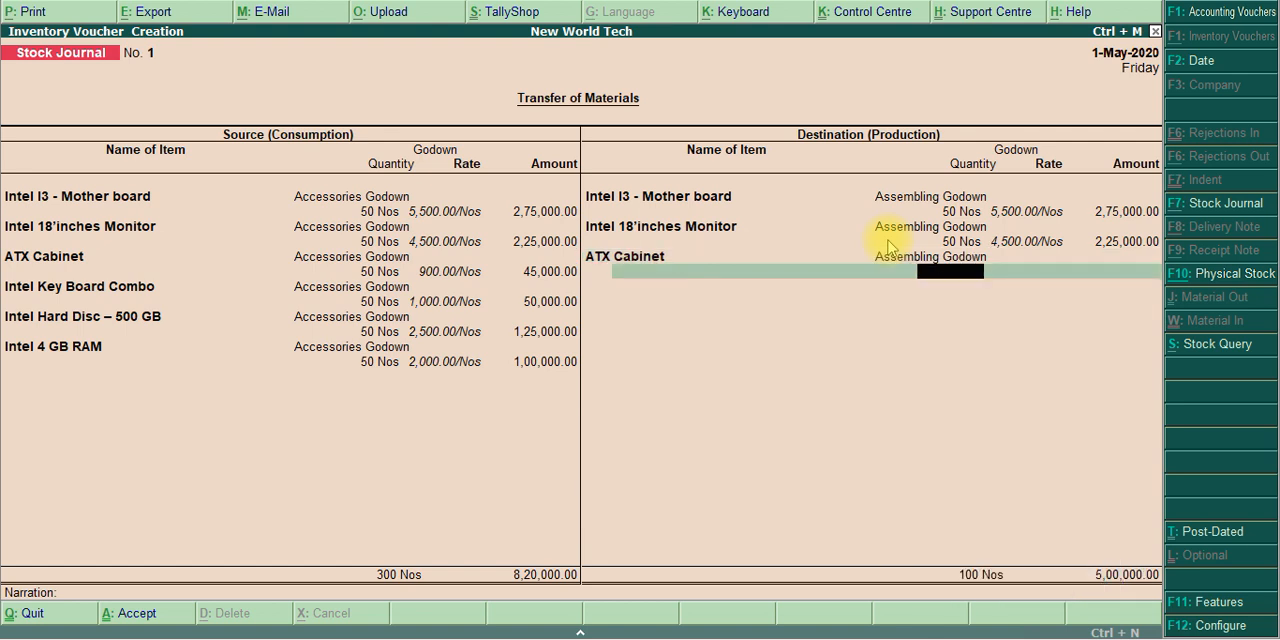
pyautogui.write('50')
pyautogui.press('Return')
pyautogui.press('Return')
pyautogui.press('Return')
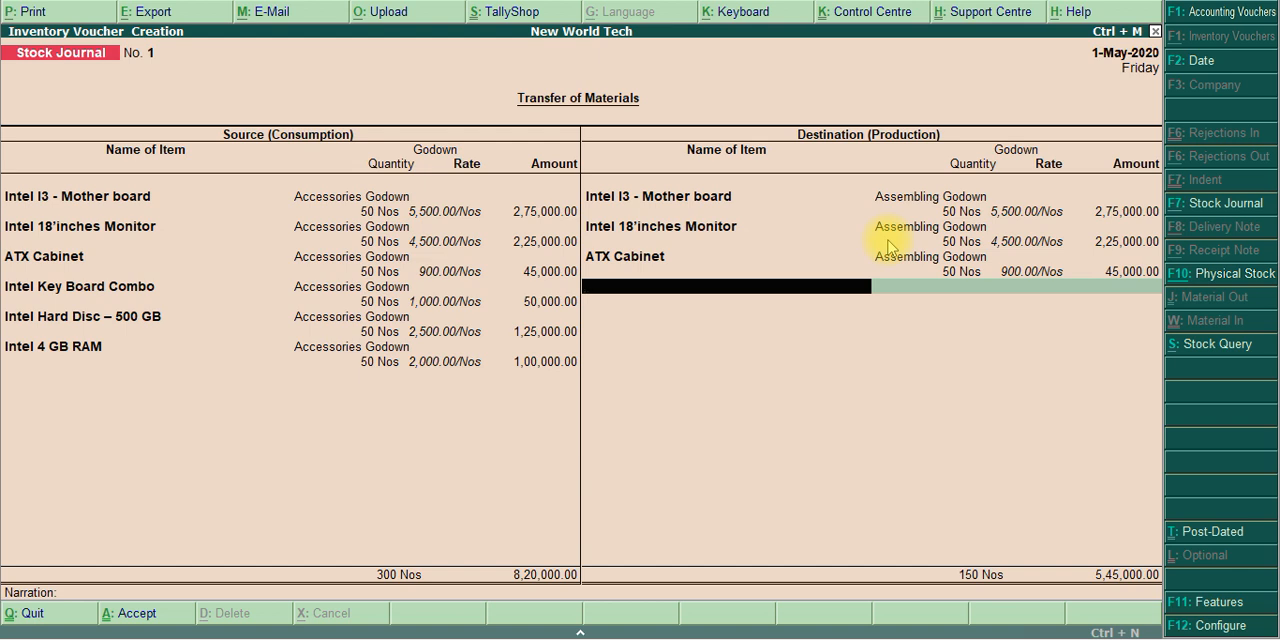
# Add Intel Key Board Combo as the fourth destination item, with 50 Nos in Assembling Godown at the filled-in rate
pyautogui.write('Key')
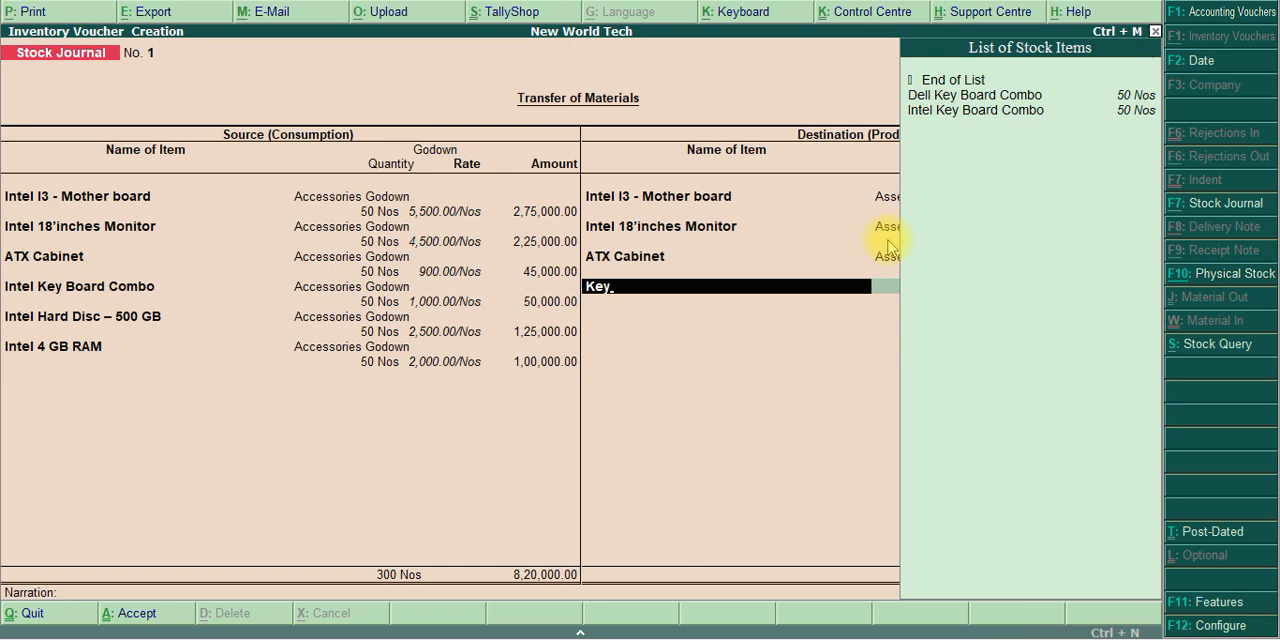
pyautogui.press('Down')
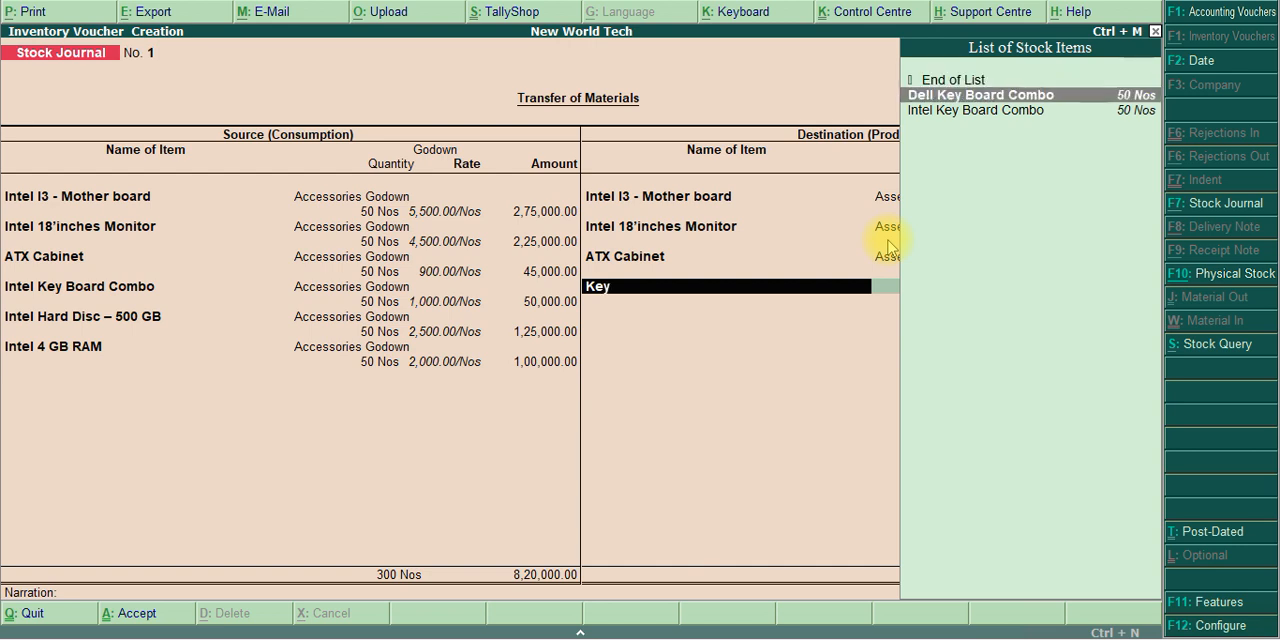
pyautogui.press('Down')
pyautogui.press('Return')
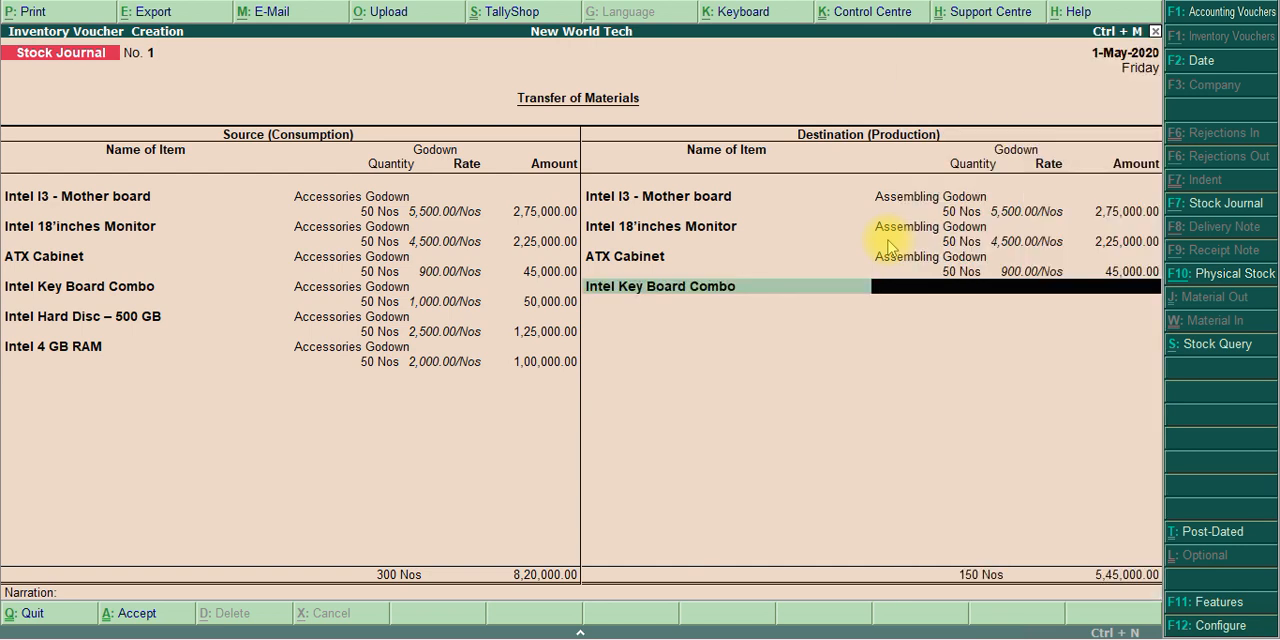
pyautogui.write('Ass')
pyautogui.press('Return')
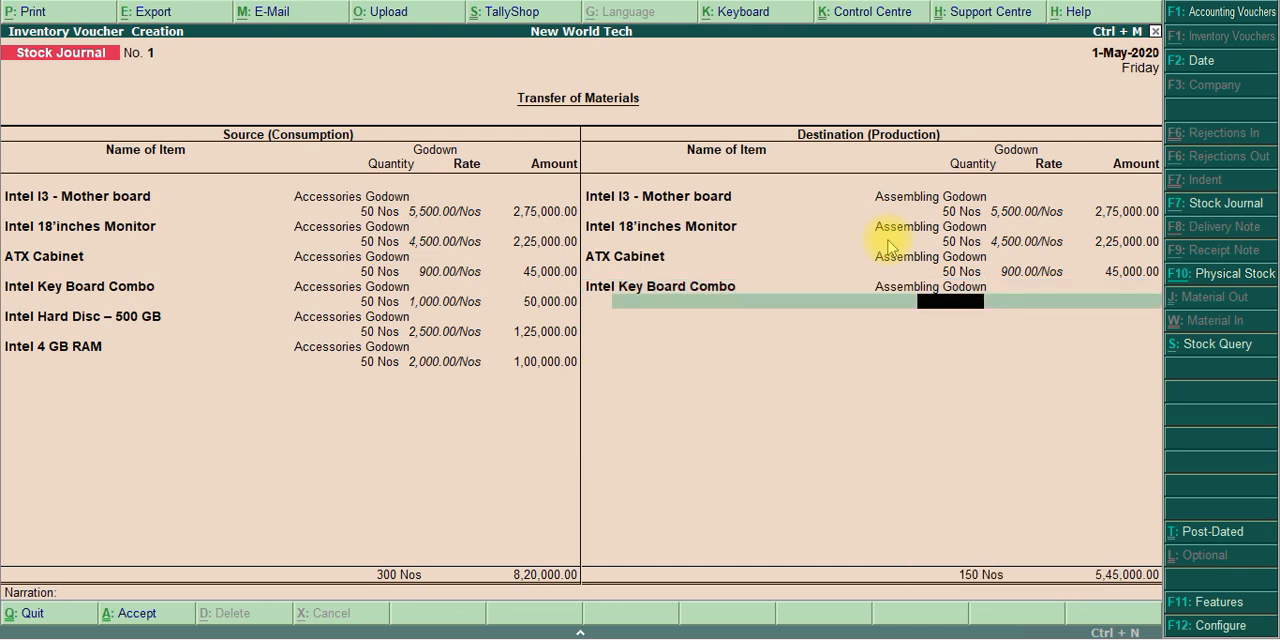
pyautogui.write('50')
pyautogui.press('Return')
pyautogui.press('Return')
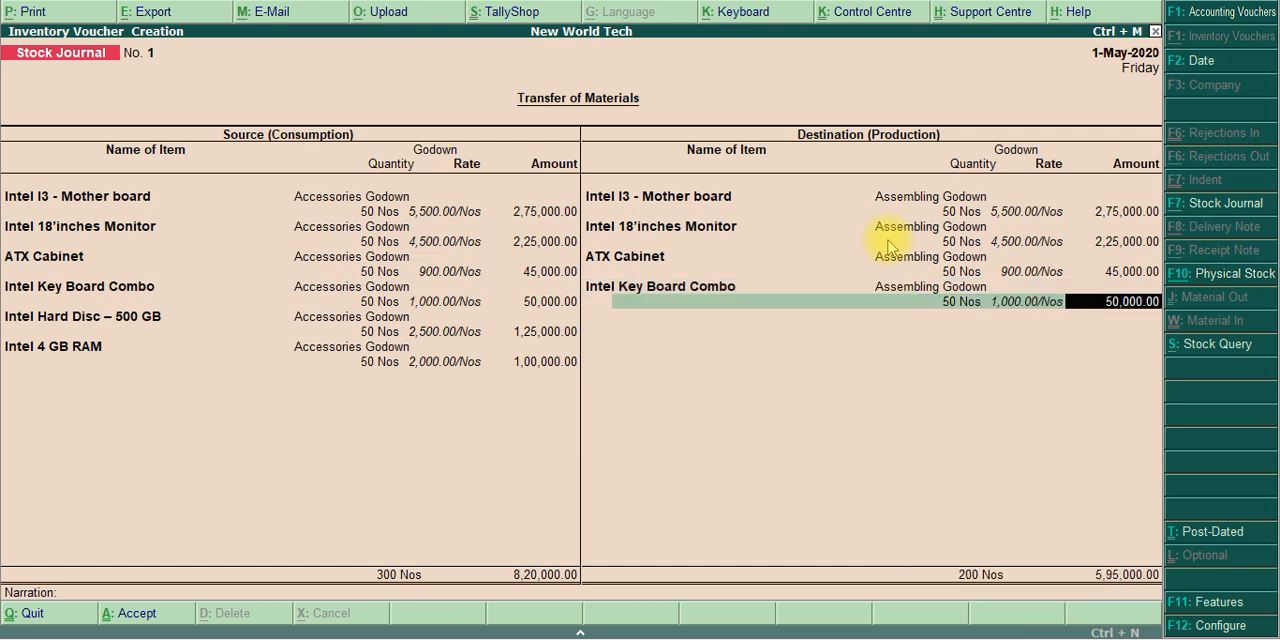
pyautogui.press('Return')
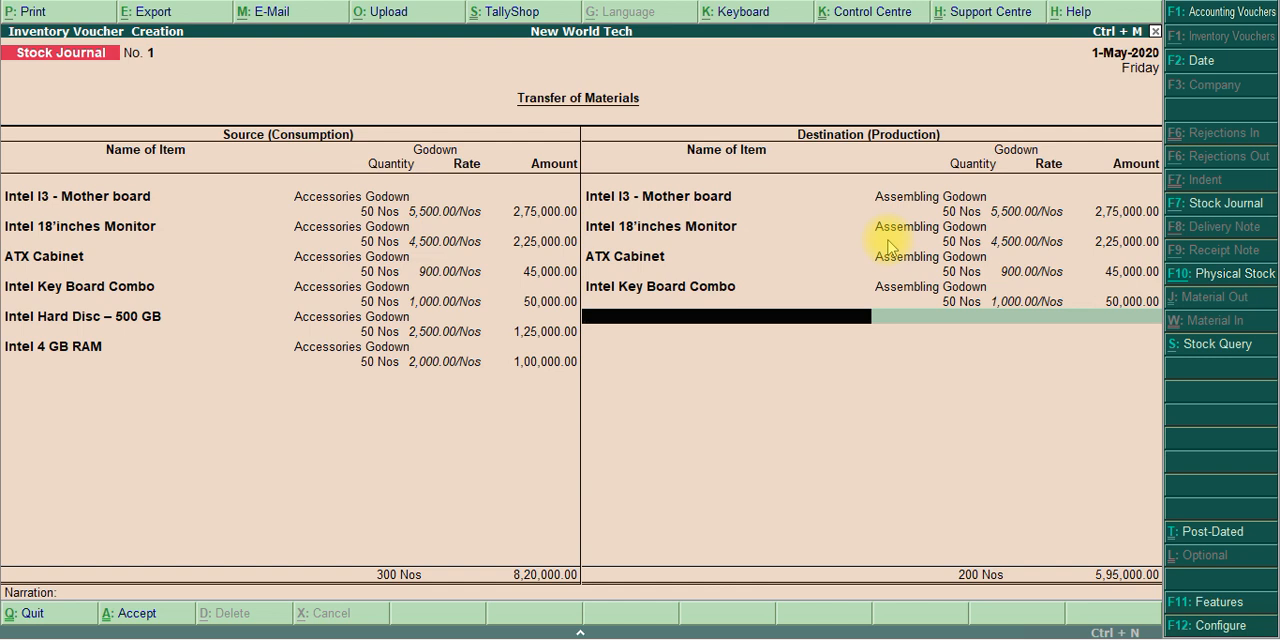
# Add Intel Hard Disc – 500 GB as the fifth destination item, with 50 Nos in Assembling Godown at the filled-in rate
pyautogui.write('Hard')
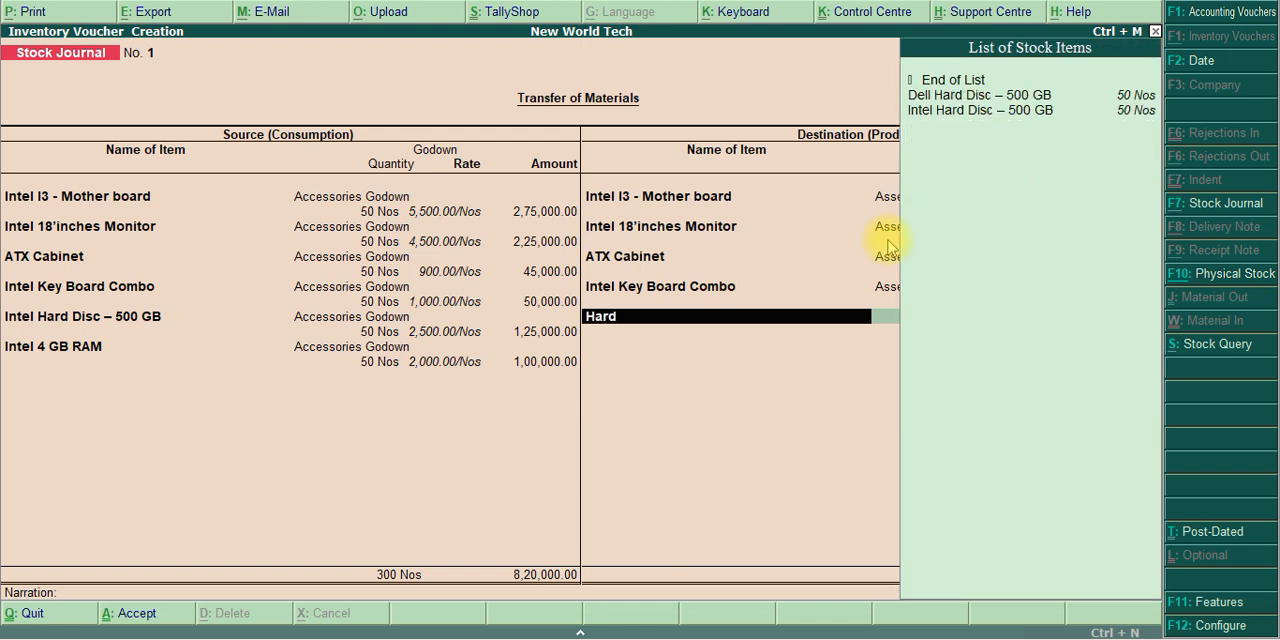
pyautogui.press('Return')
pyautogui.press('Down')
pyautogui.press('Down')
pyautogui.press('Down')
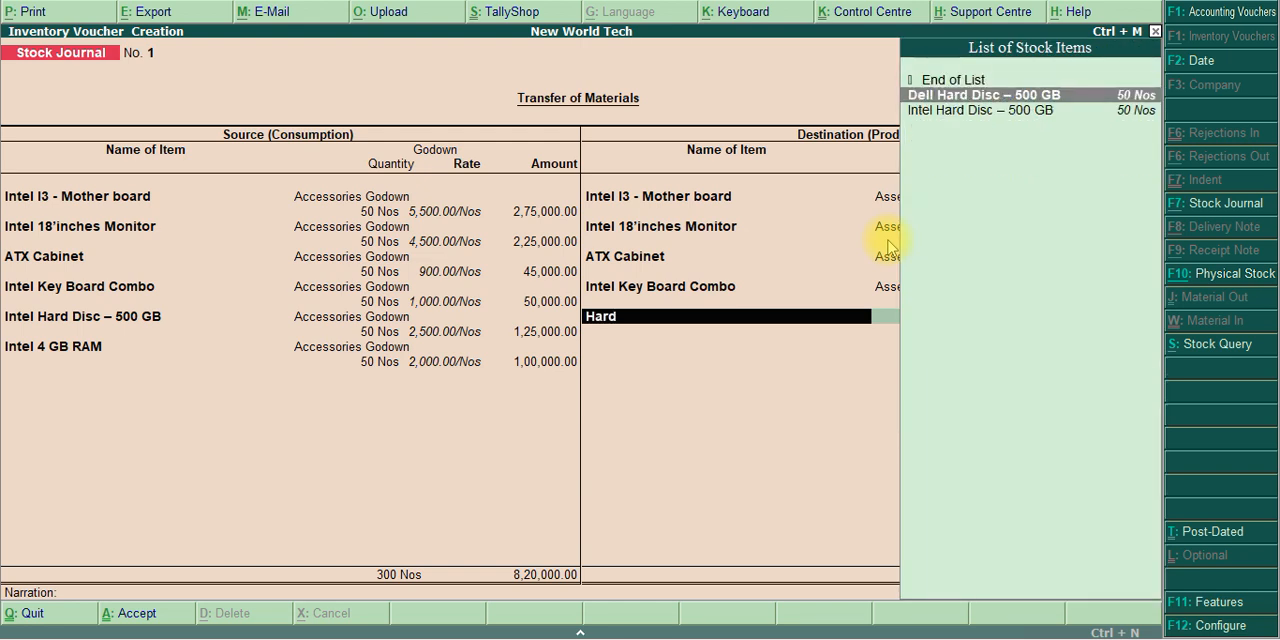
pyautogui.press('Return')
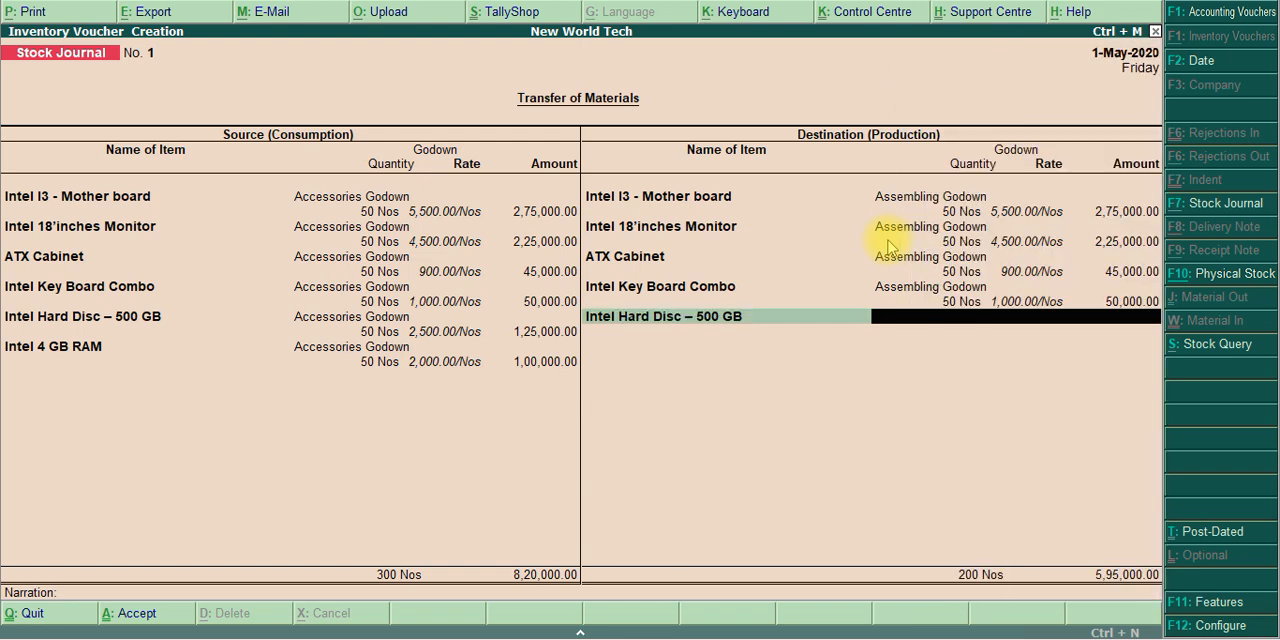
pyautogui.write('Ass')
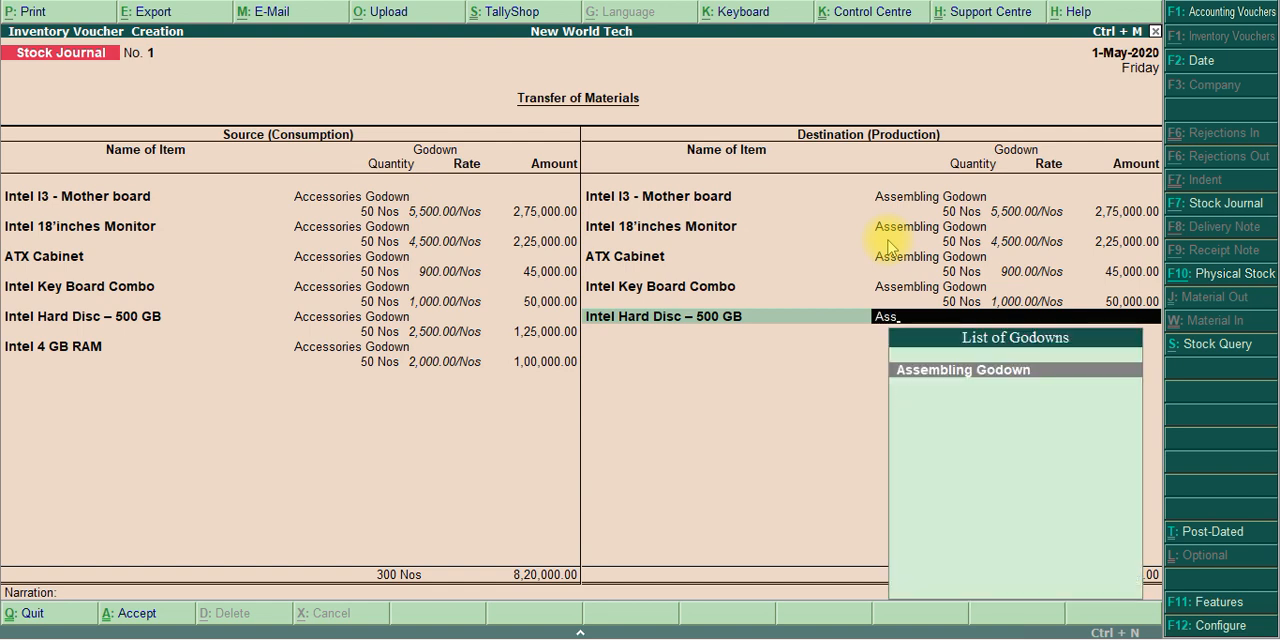
pyautogui.press('Return')
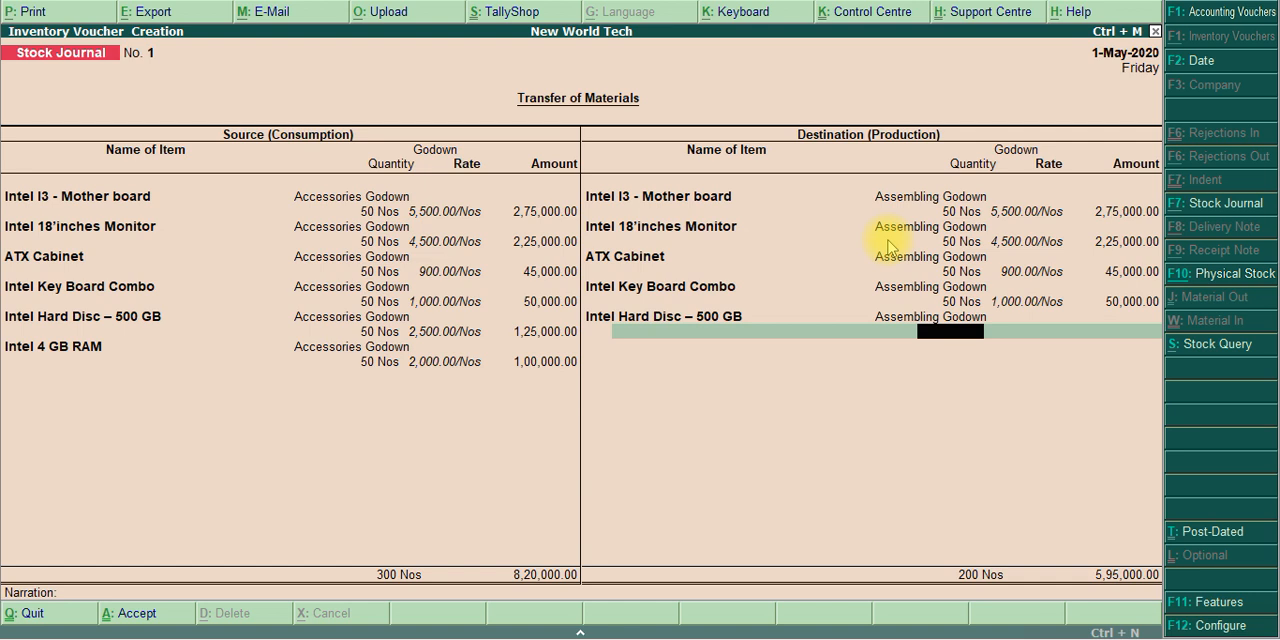
pyautogui.write('50')
pyautogui.press('Return')
pyautogui.press('Return')
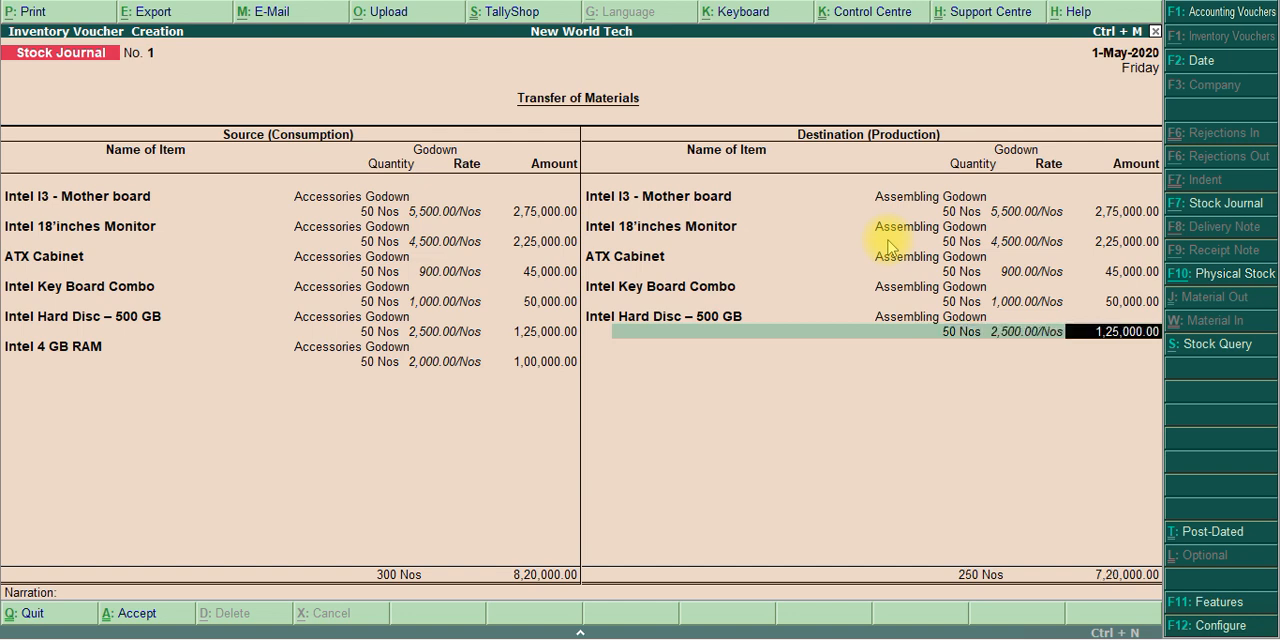
pyautogui.press('Return')
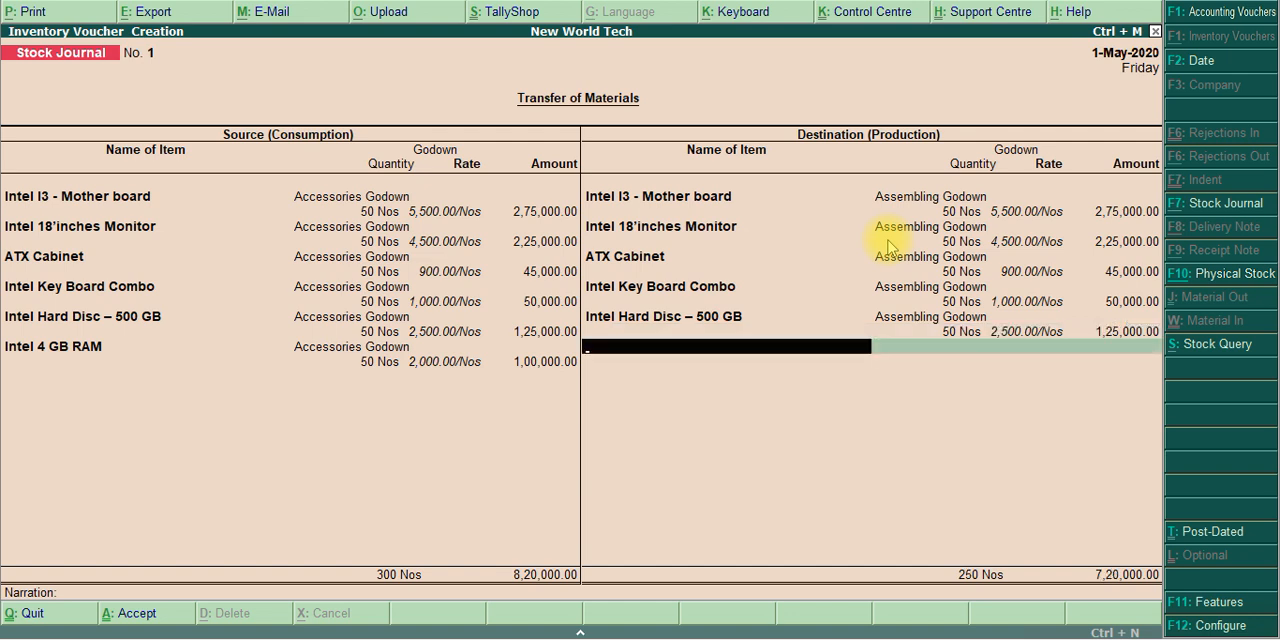
# Add Intel 4 GB RAM as the last destination item, with 50 Nos in Assembling Godown at the filled-in rate
pyautogui.write('Ra')
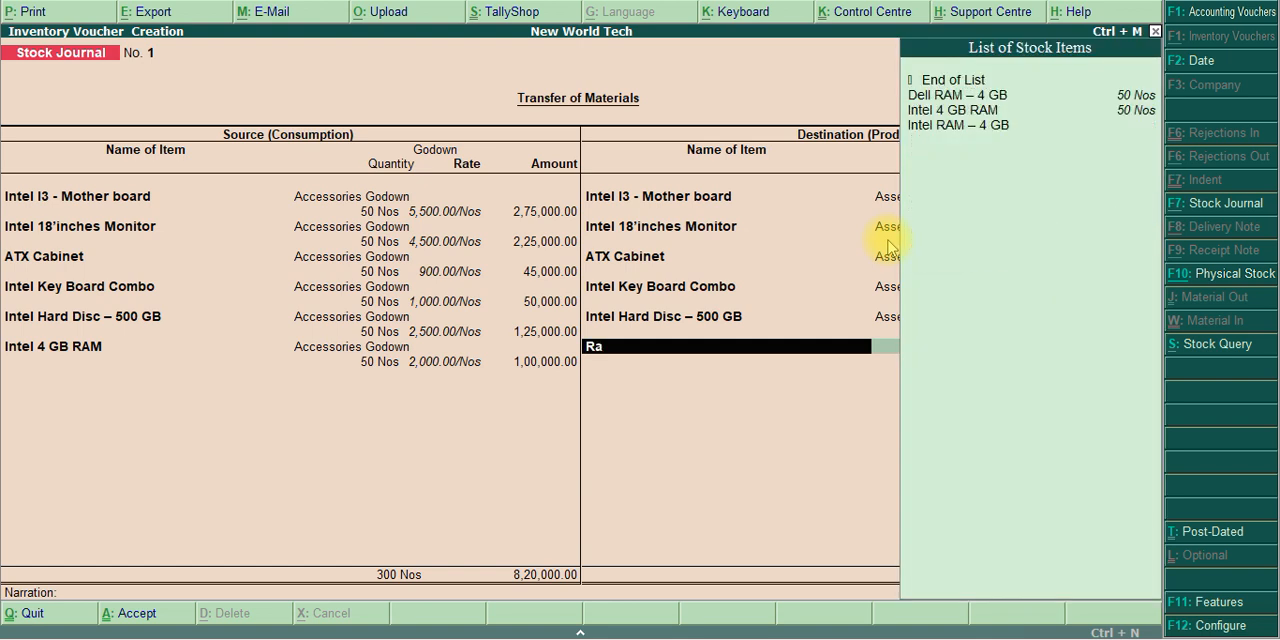
pyautogui.write('m')
pyautogui.press('Down')
pyautogui.press('Down')
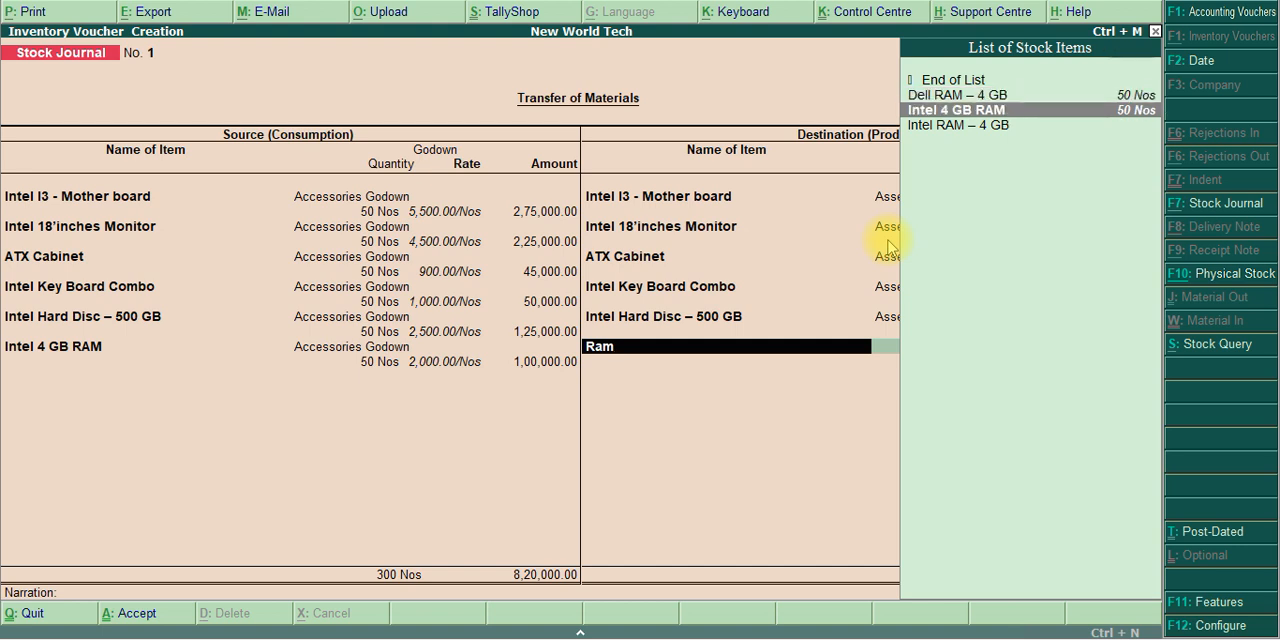
pyautogui.press('Return')
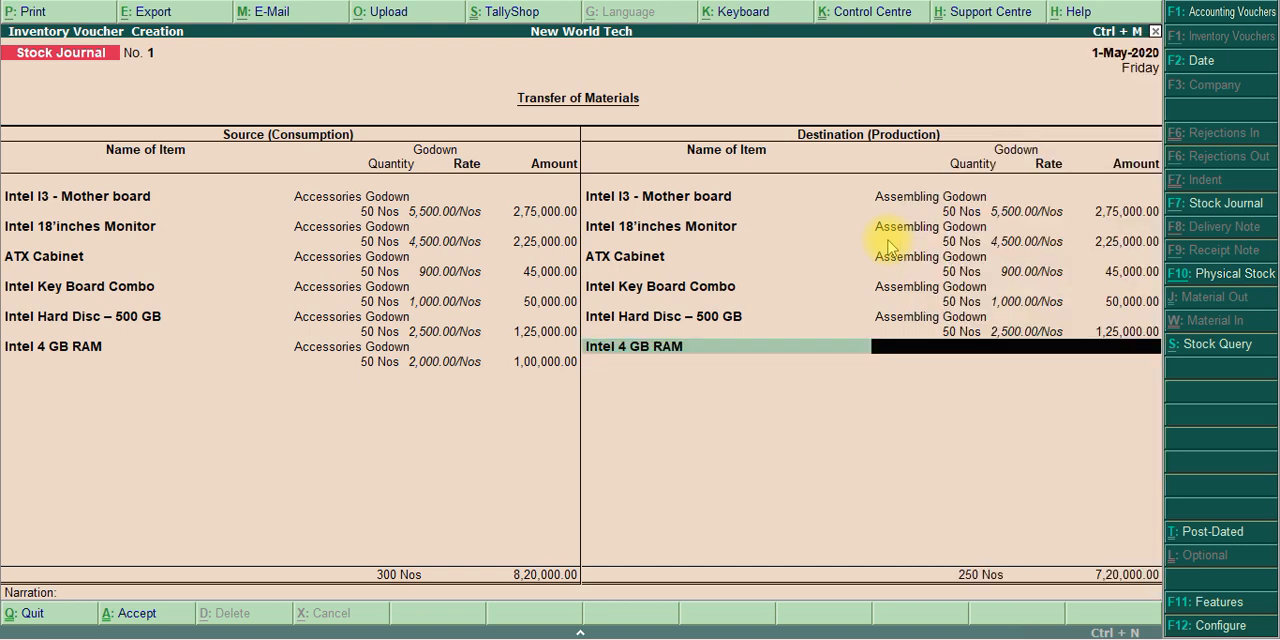
pyautogui.write('Ass')
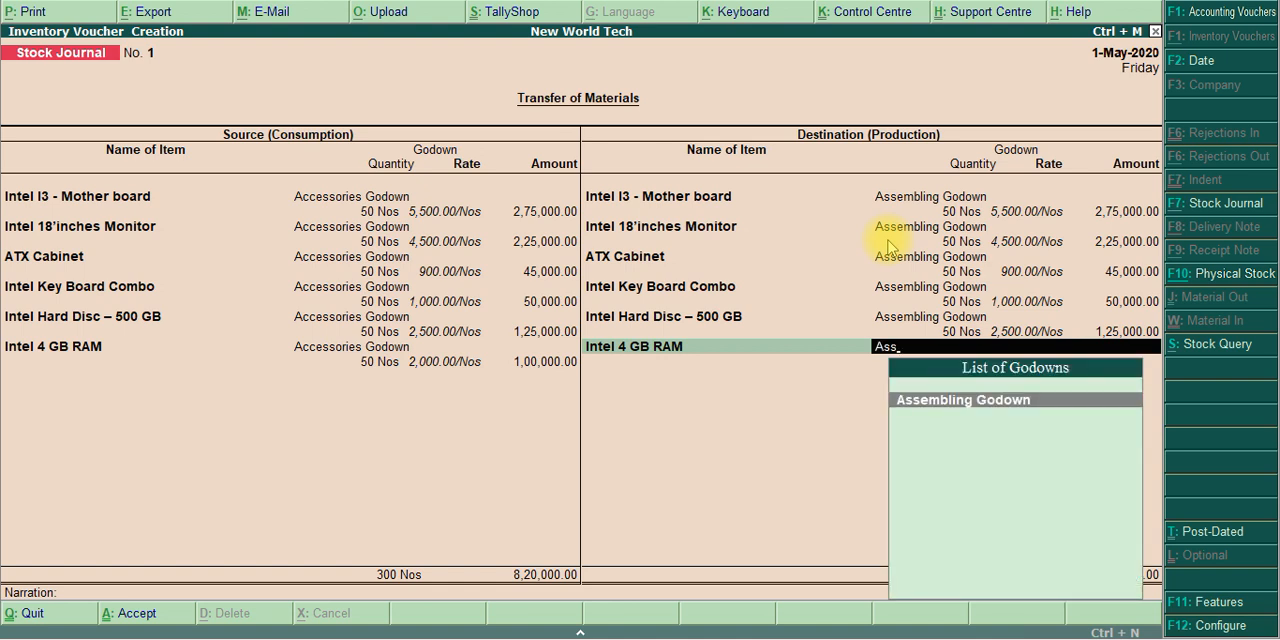
pyautogui.press('Return')
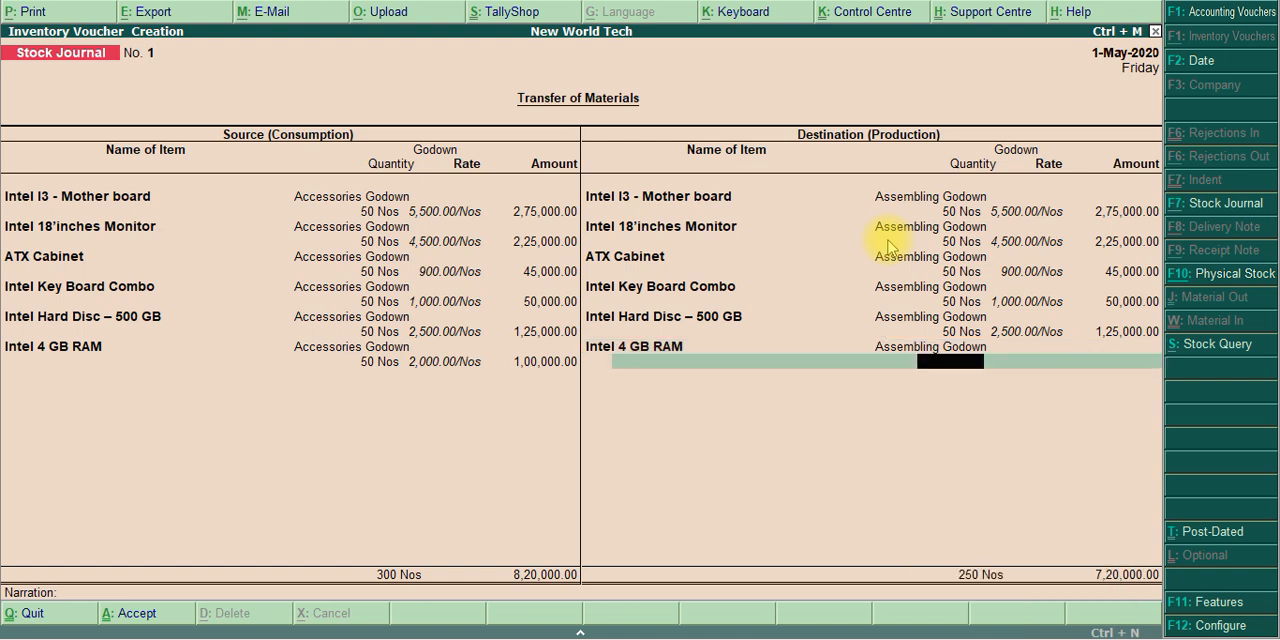
pyautogui.write('50')
pyautogui.press('Return')
pyautogui.press('Return')
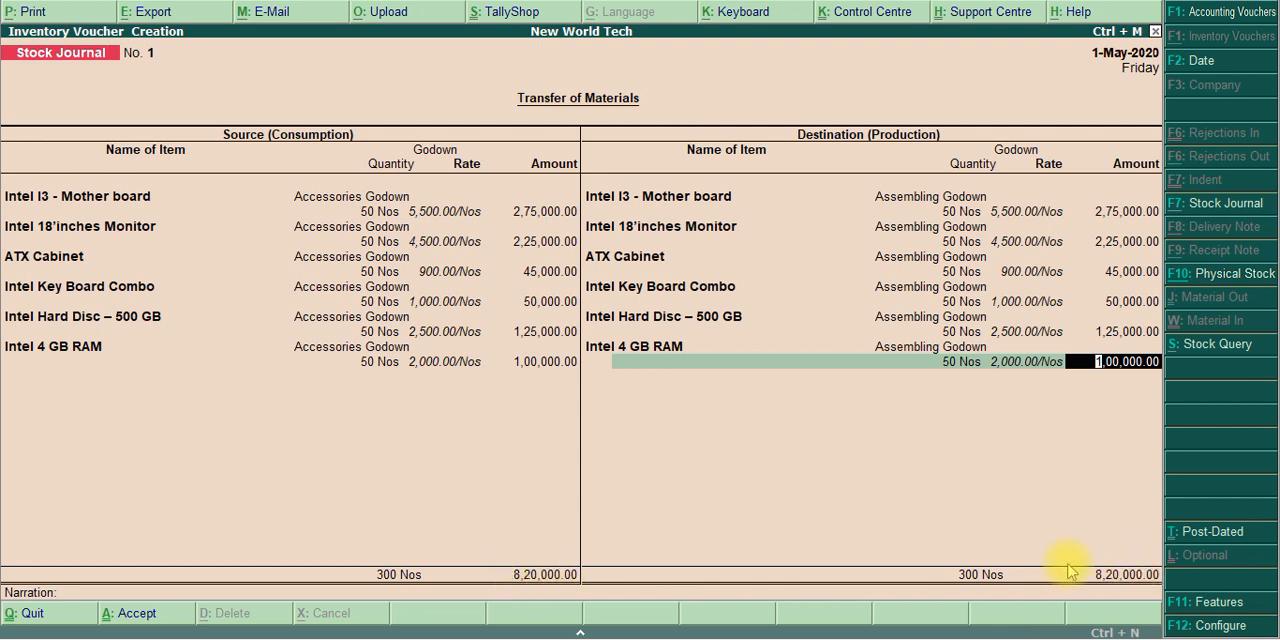
pyautogui.press('Return')
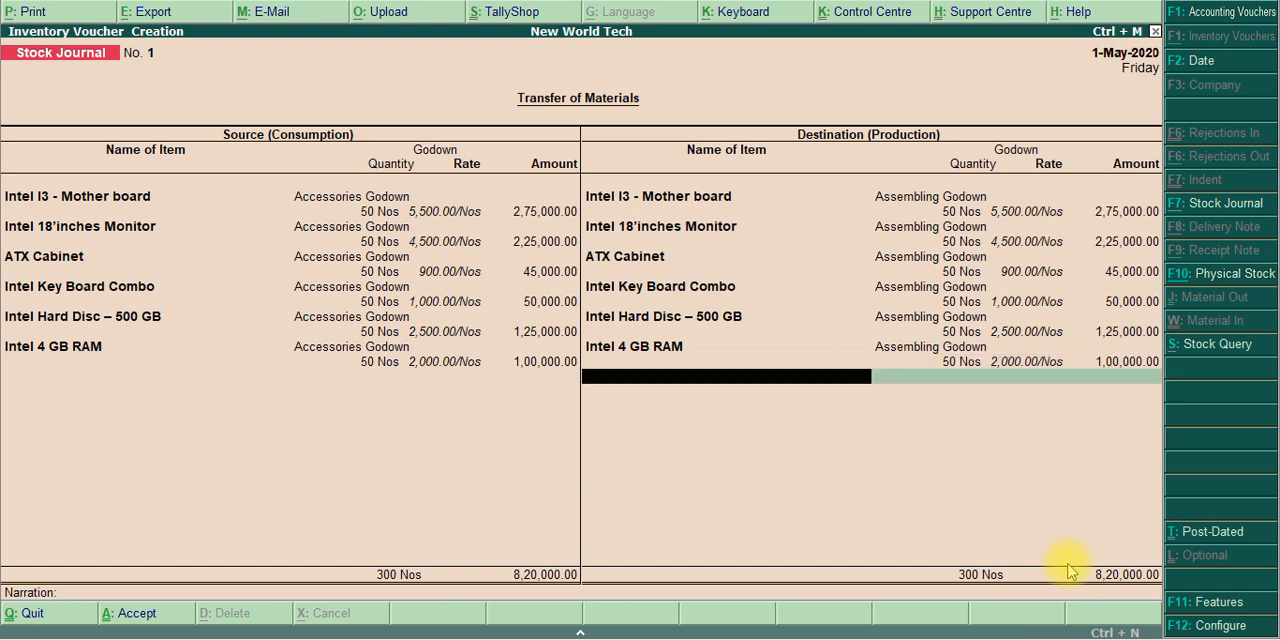
# End the destination list, leave the narration empty and accept the stock journal
pyautogui.press('Return')
pyautogui.press('Return')
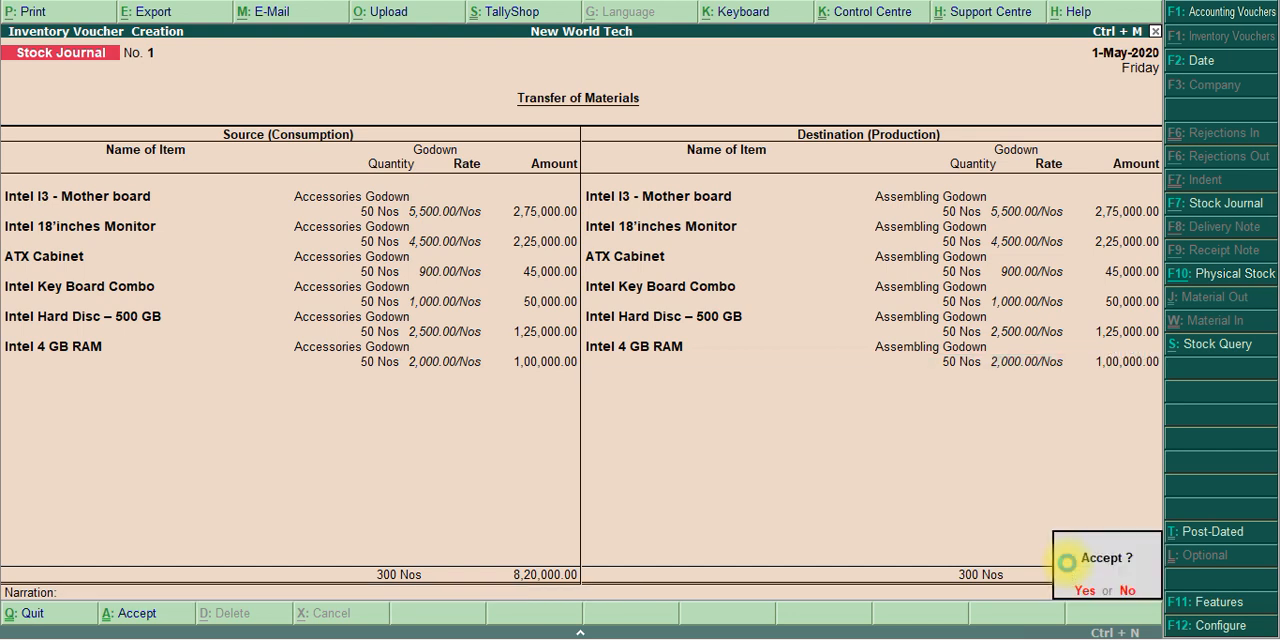
pyautogui.press('Return')
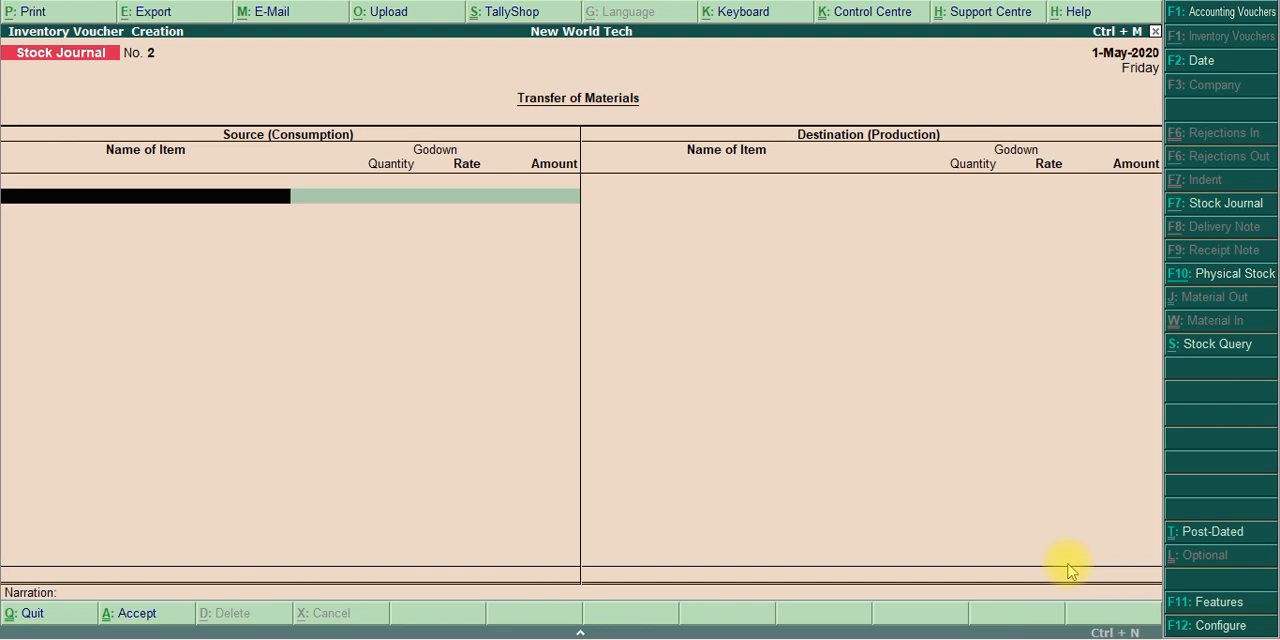
# Read transaction 3 on assembling Intel Core I3 in the exercise PDF, and return to Tally.ERP 9
pyautogui.hotkey('alt', 'Tab')
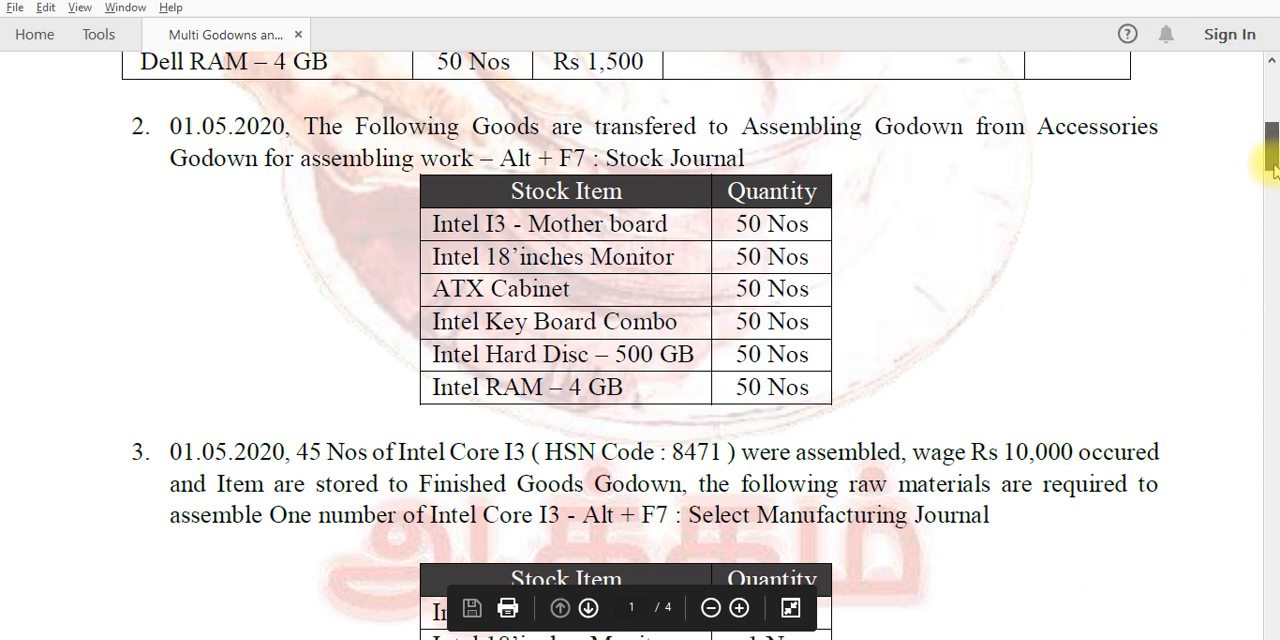
pyautogui.scroll(-3, 1270, 180)
pyautogui.moveTo(1272, 180); pyautogui.dragTo(1272, 192)
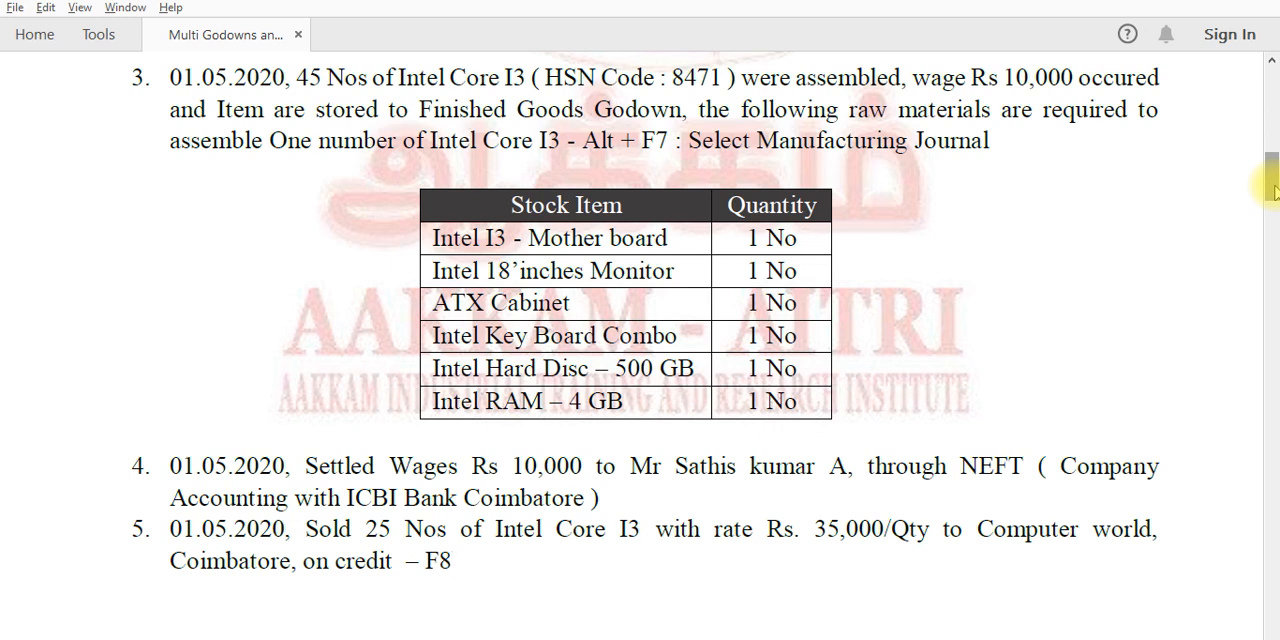
pyautogui.hotkey('alt', 'Tab')
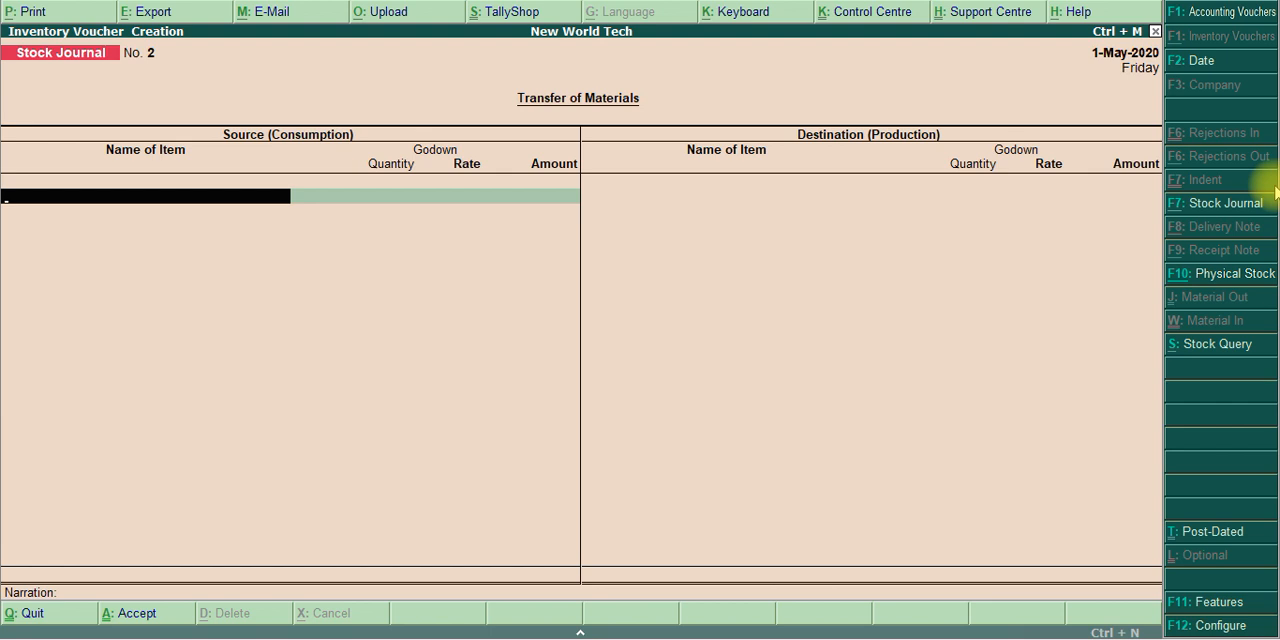
# Change the voucher type from Stock Journal to Manufacturing Journal
pyautogui.press('F7')
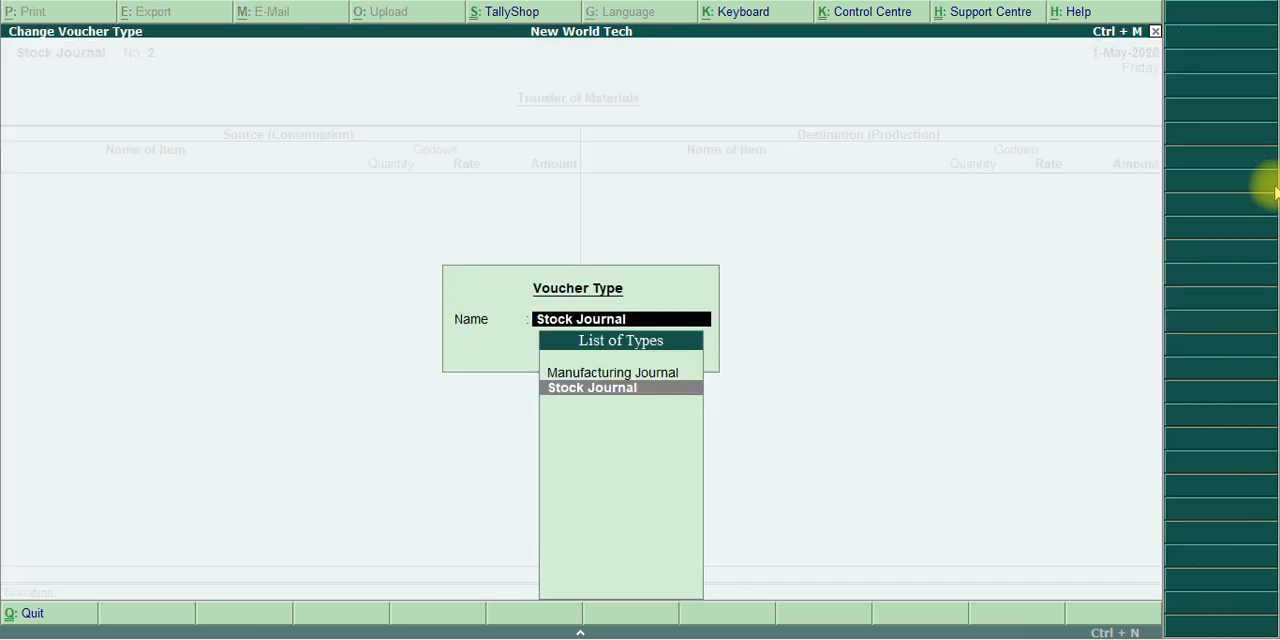
pyautogui.press('Up')
pyautogui.press('Return')
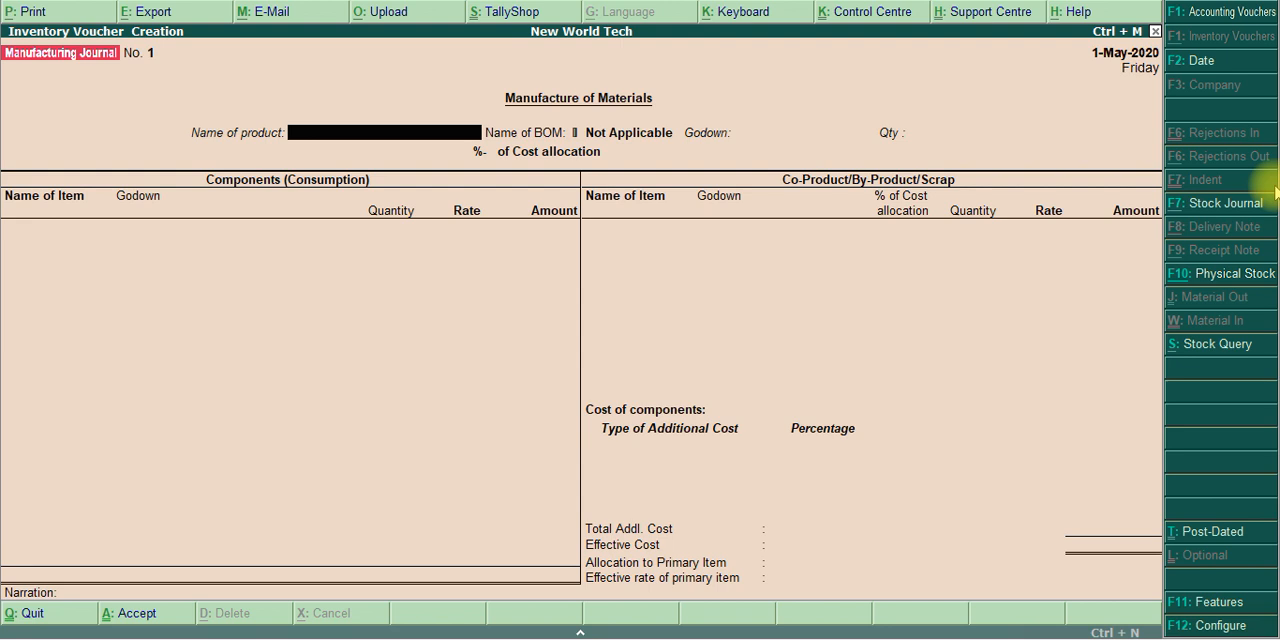
# Choose Intel Core I3 as the product to manufacture, with its Intel Core I3 bill of materials
pyautogui.write('it')
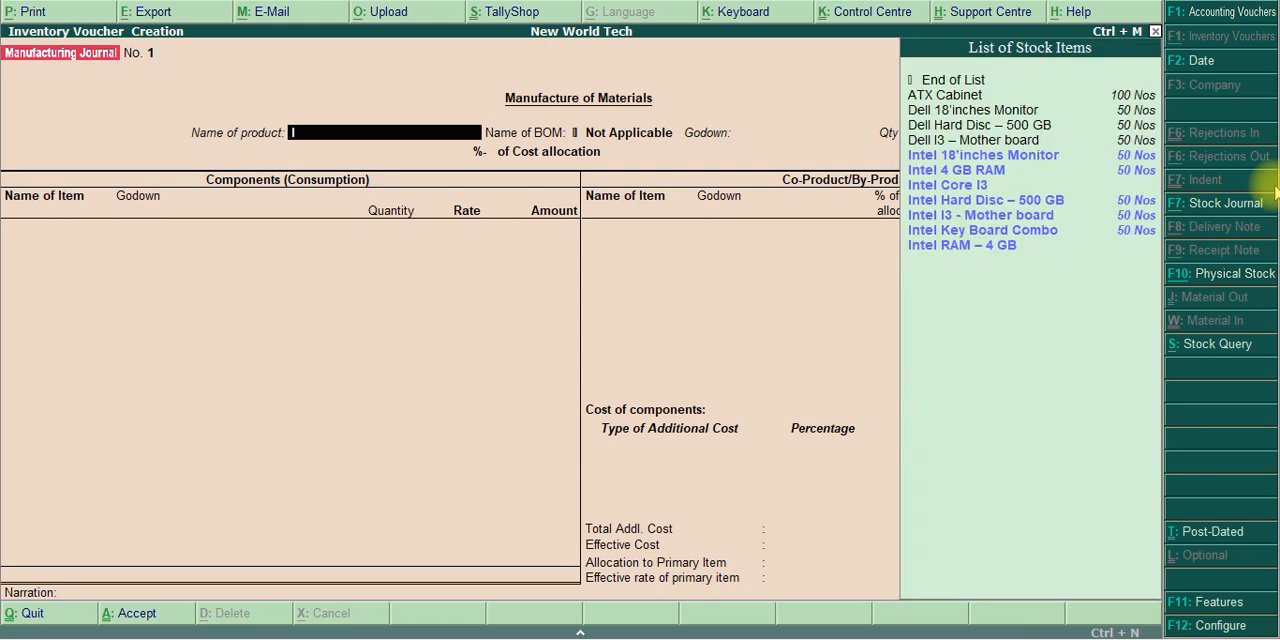
pyautogui.press('BackSpace')
pyautogui.write('ntel')
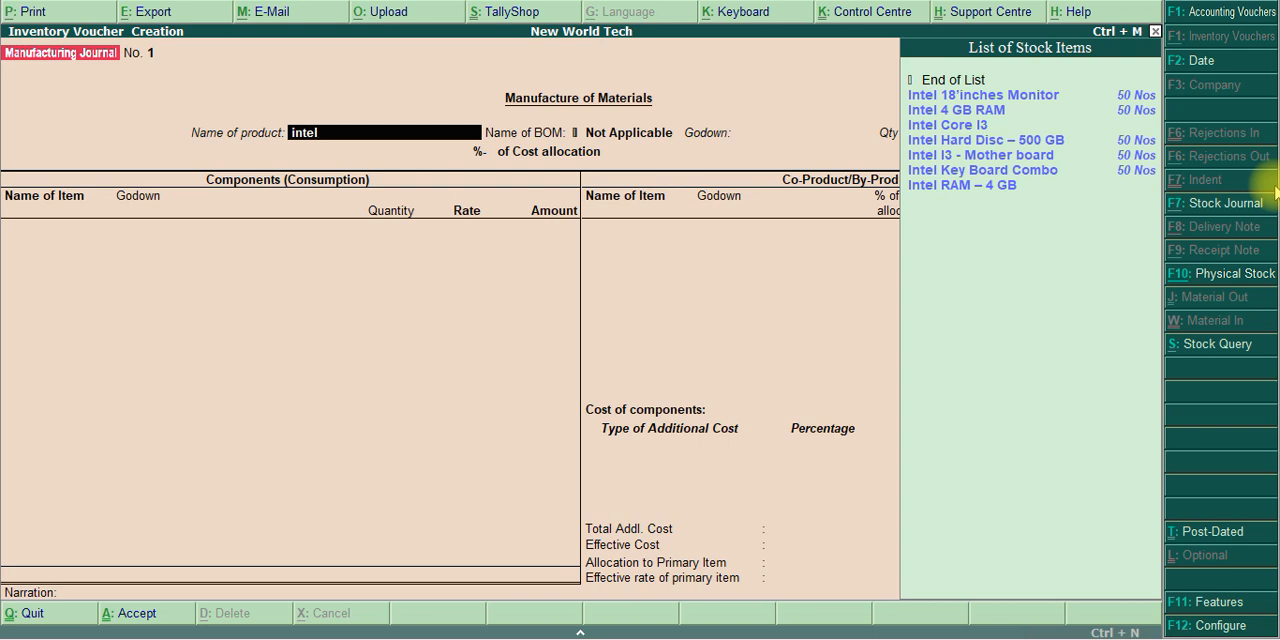
pyautogui.press('Down')
pyautogui.press('Down')
pyautogui.press('Down')
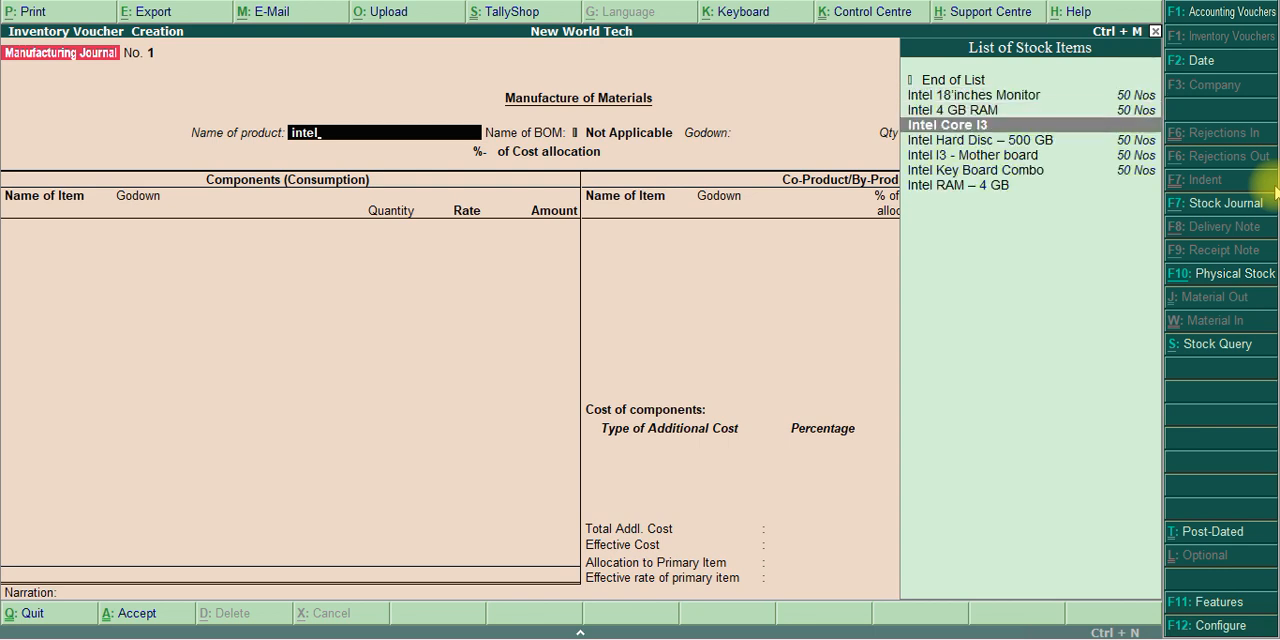
pyautogui.press('Return')
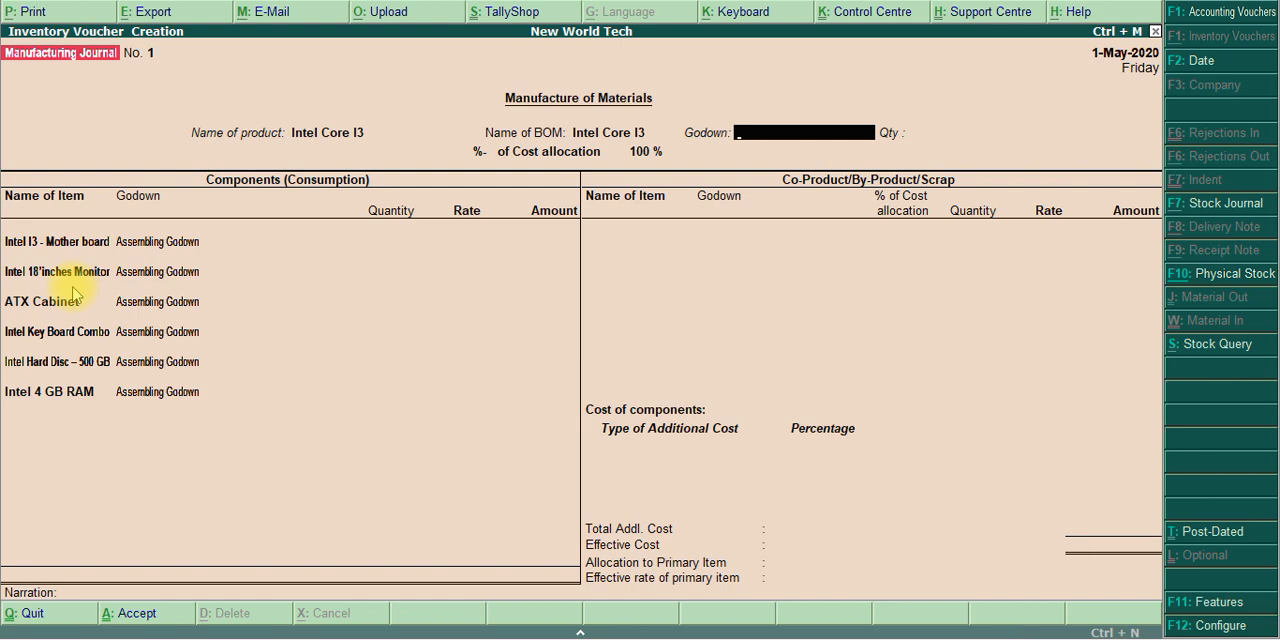
# Store the manufactured Intel Core I3 in Finished Goods Godown with a quantity of 45 Nos
pyautogui.write('f')
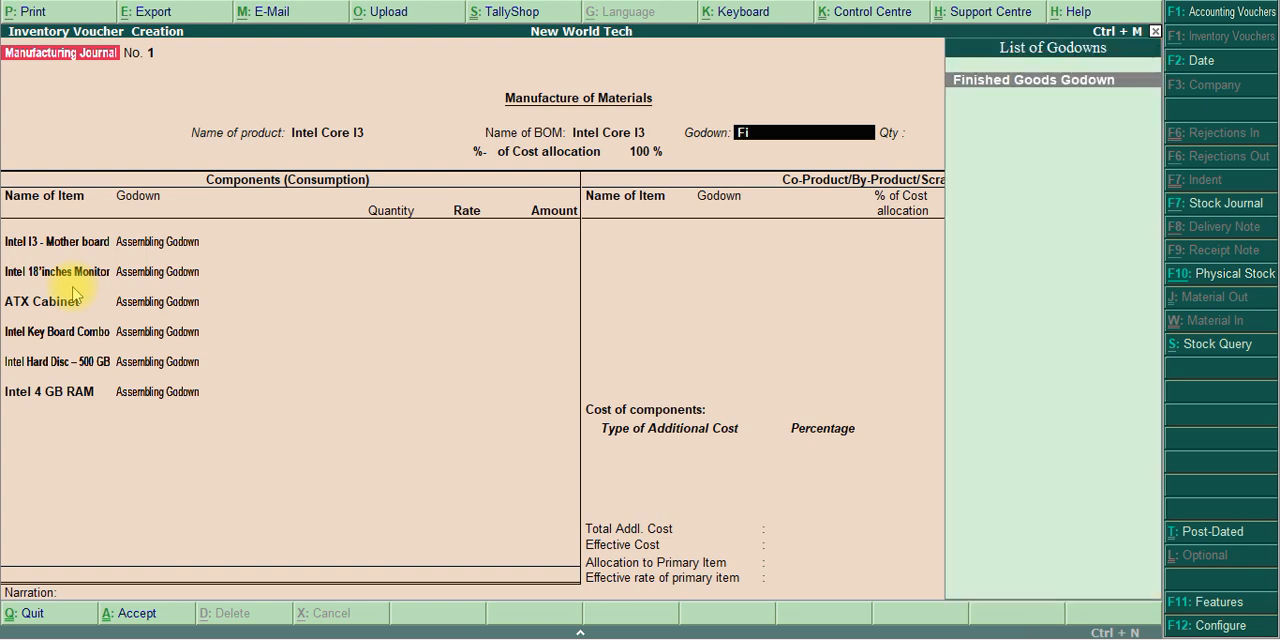
pyautogui.press('Return')
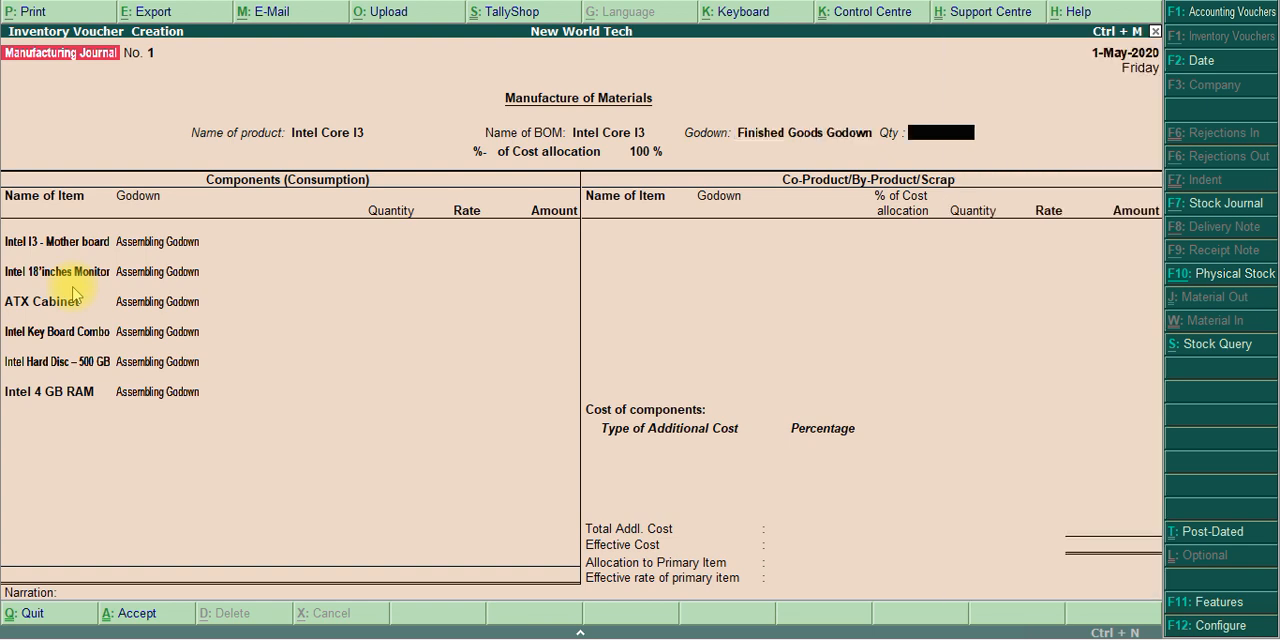
pyautogui.write('45')
pyautogui.press('Return')
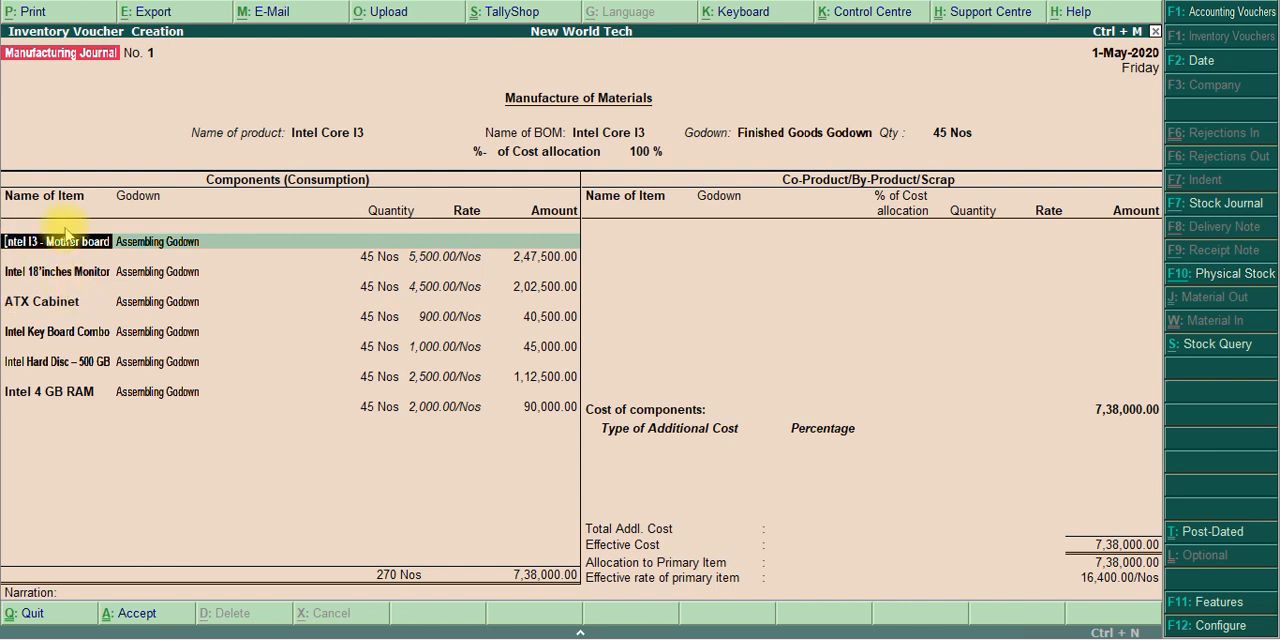
# Keep the six component lines as filled in and end the co-product list without adding any item
pyautogui.press('Return')
pyautogui.press('Return')
pyautogui.press('Return')
pyautogui.press('Return')
pyautogui.press('Return')
pyautogui.press('Return')
pyautogui.press('Return')
pyautogui.press('Return')
pyautogui.press('Return')
pyautogui.press('Return')
pyautogui.press('Return')
pyautogui.press('Return')
pyautogui.press('Return')
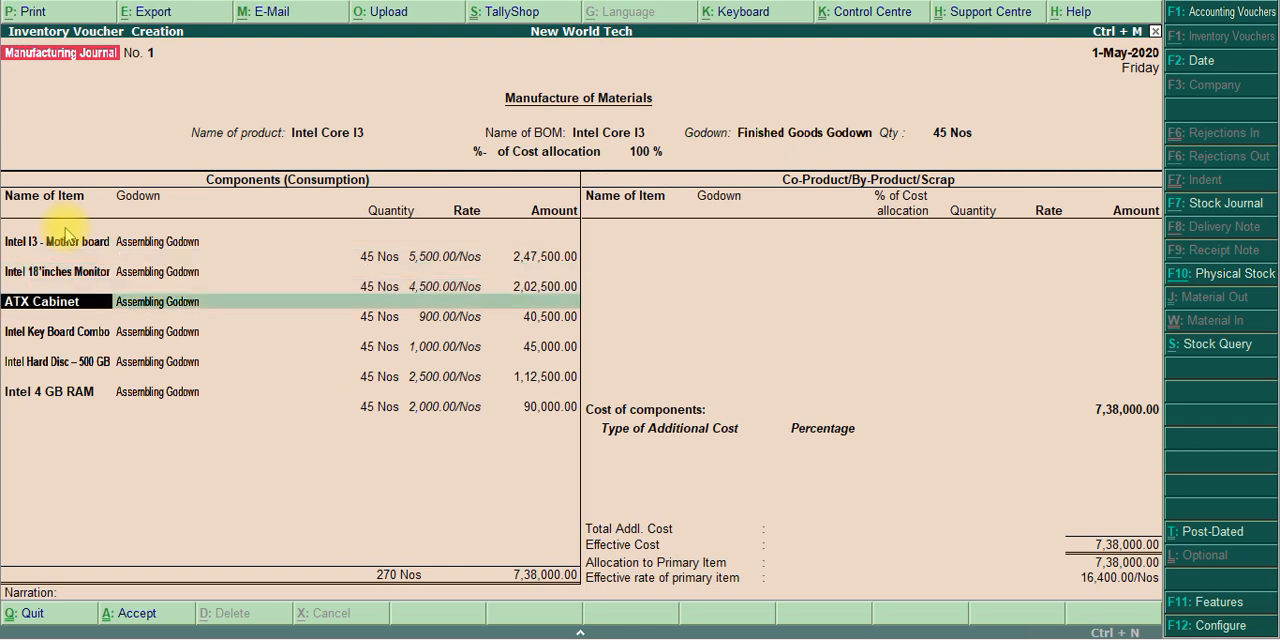
pyautogui.press('Return')
pyautogui.press('Return')
pyautogui.press('Return')
pyautogui.press('Return')
pyautogui.press('Return')
pyautogui.press('Return')
pyautogui.press('Return')
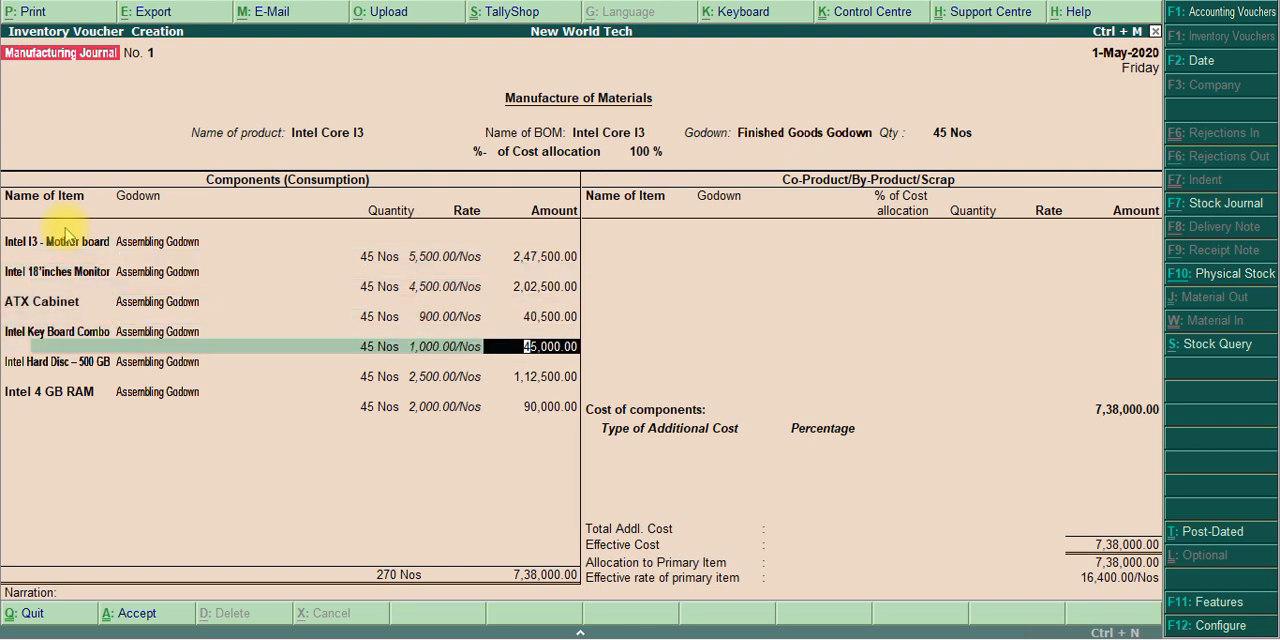
pyautogui.press('Return')
pyautogui.press('Return')
pyautogui.press('Return')
pyautogui.press('Return')
pyautogui.press('Return')
pyautogui.press('Return')
pyautogui.press('Return')
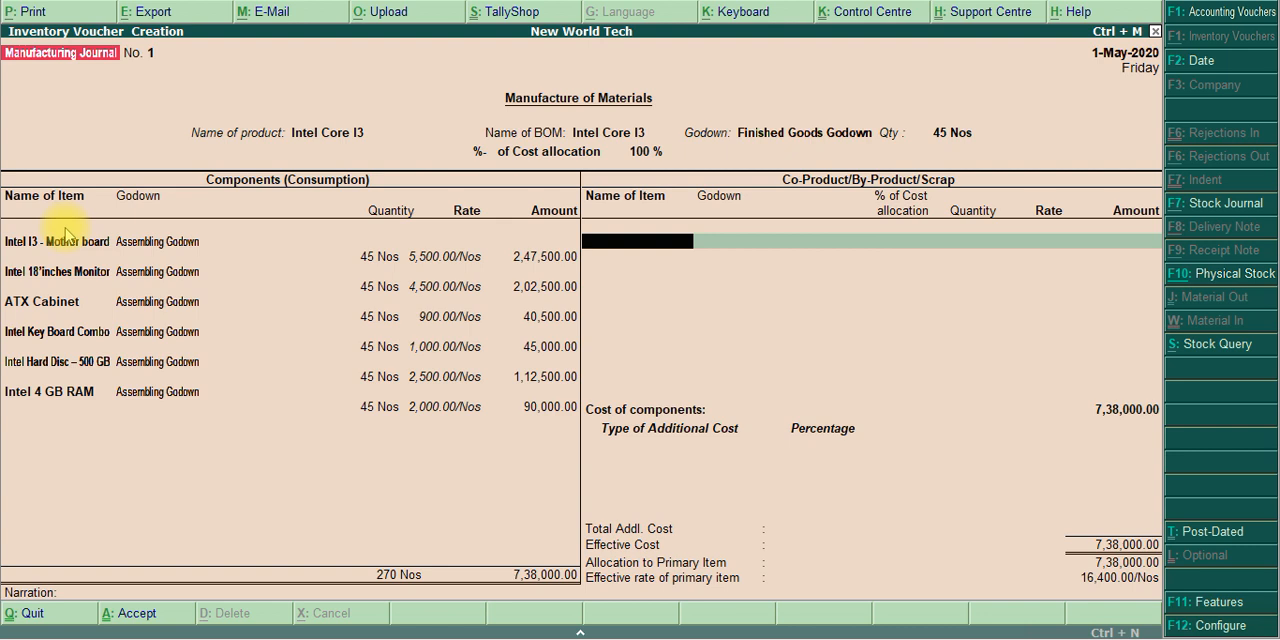
pyautogui.press('Return')
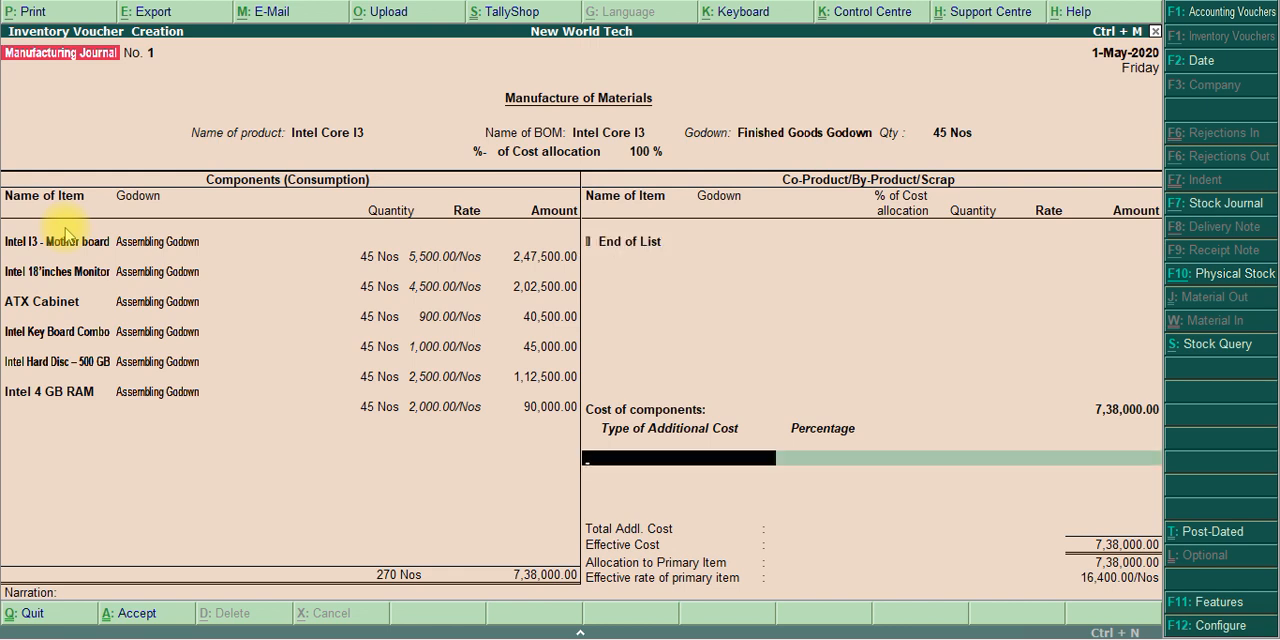
# Add Wages of 10,000 as an additional cost, leaving its percentage blank
pyautogui.write('Wa')
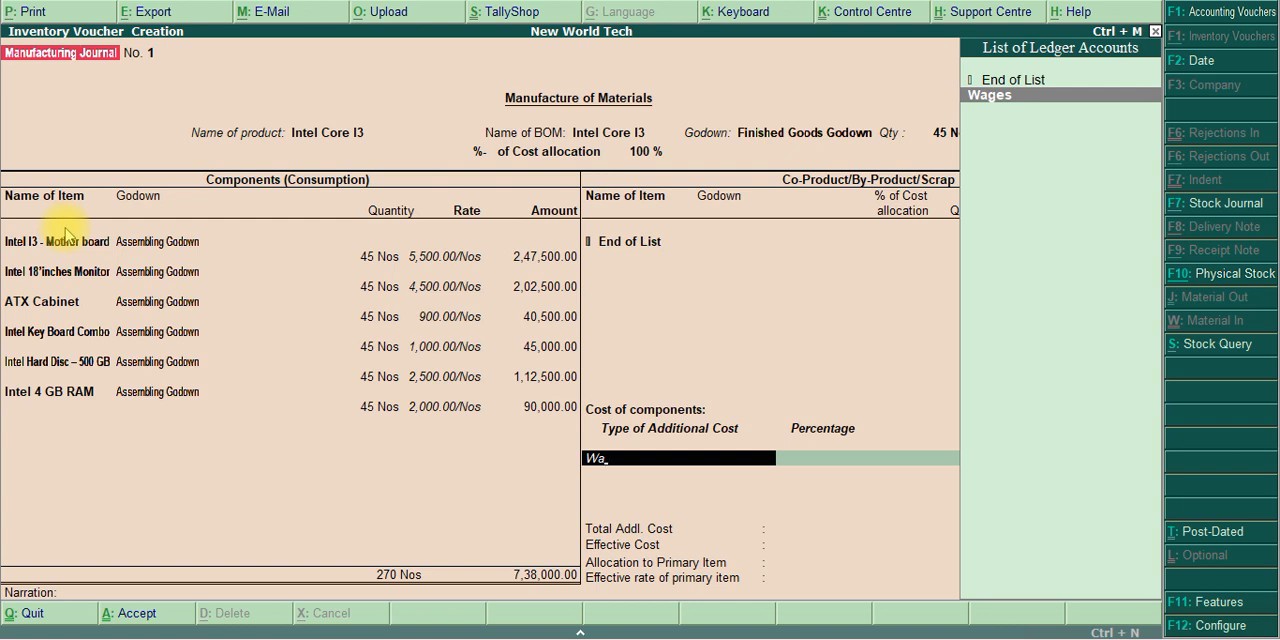
pyautogui.write('g')
pyautogui.press('Return')
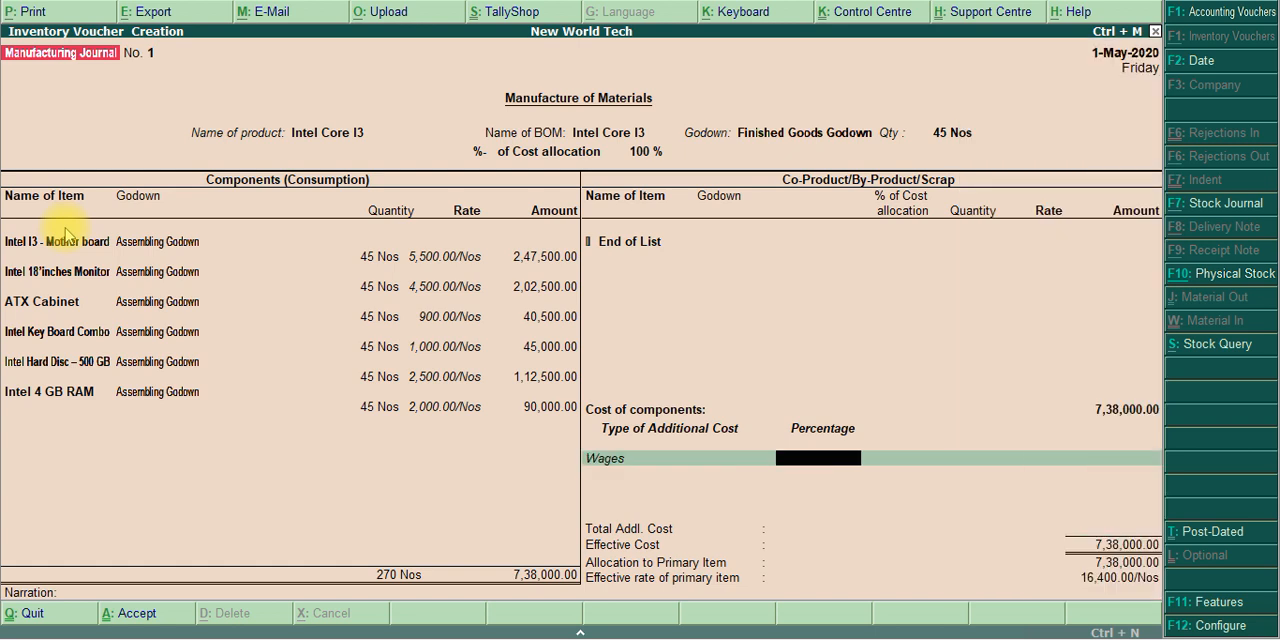
pyautogui.press('Return')
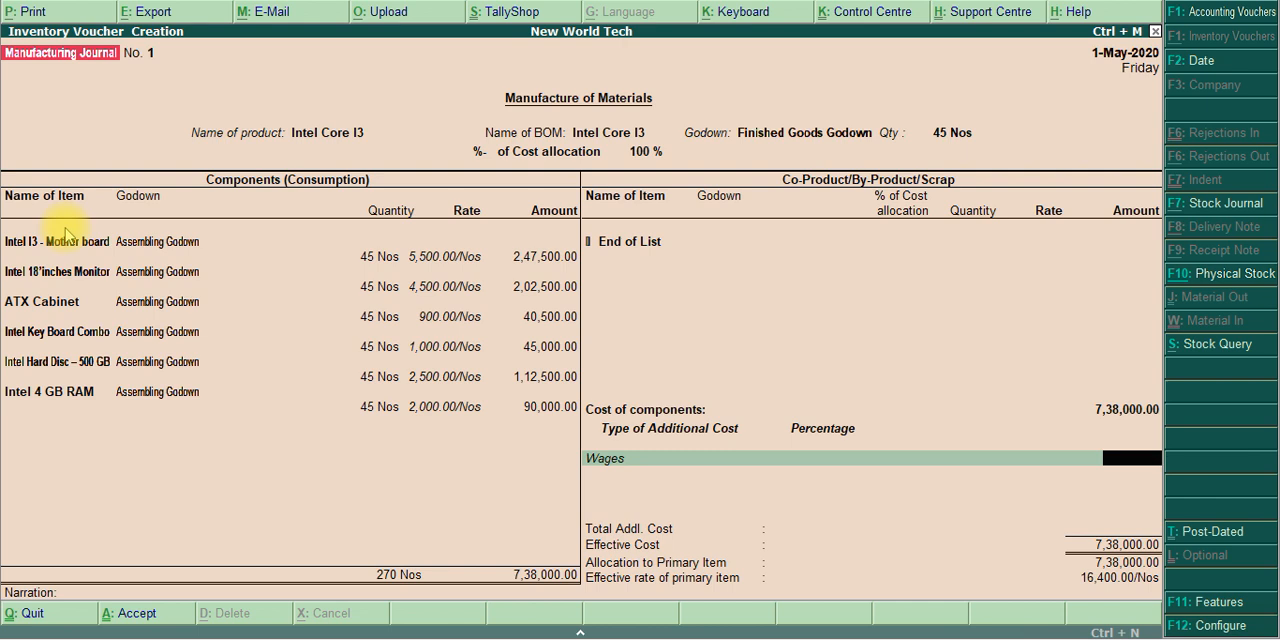
pyautogui.write('10000')
pyautogui.press('Return')
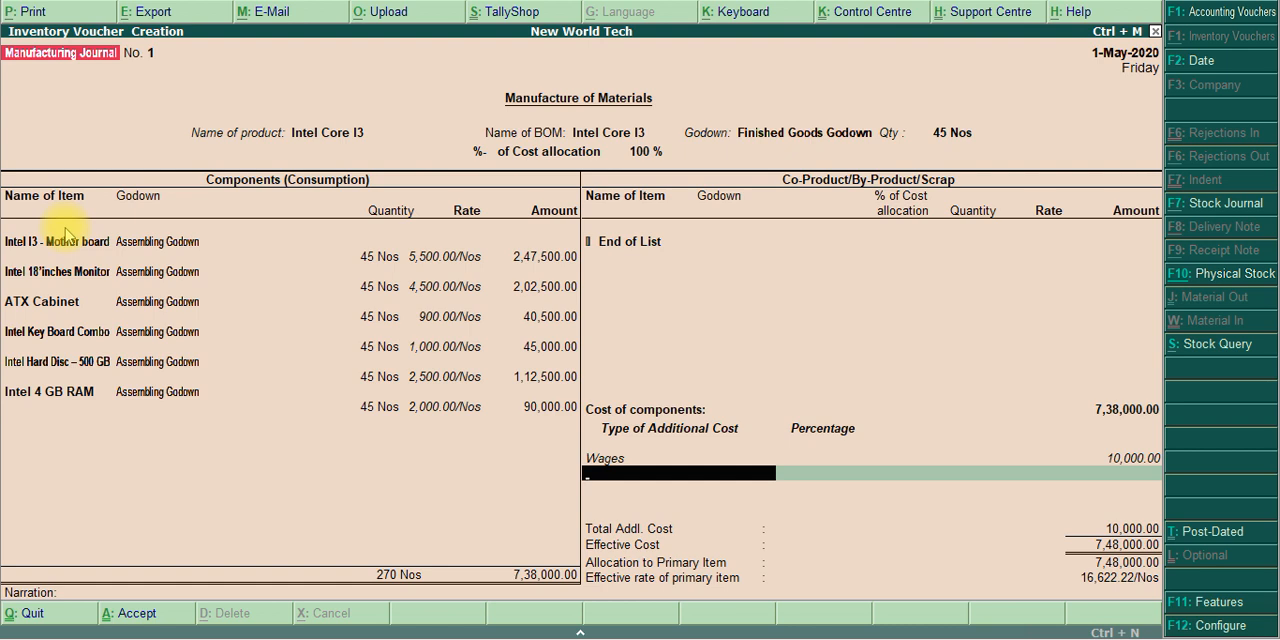
# End the additional cost list, leave the narration empty and accept the manufacturing journal
pyautogui.press('Return')
pyautogui.press('Return')
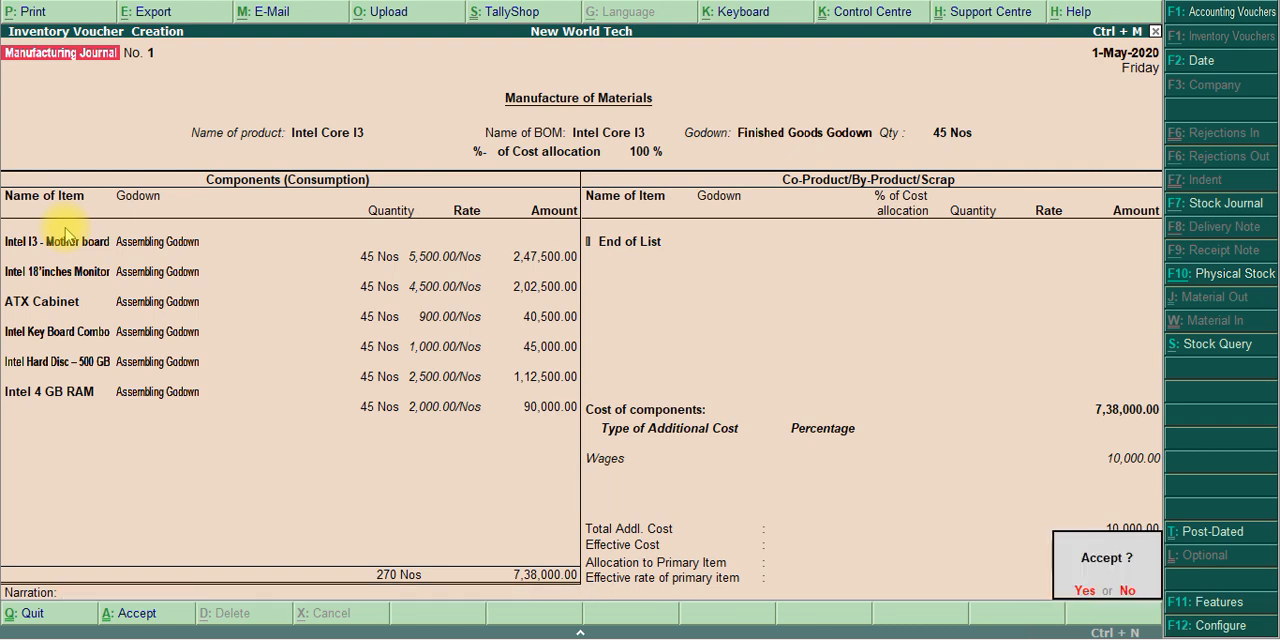
pyautogui.click(63, 227)
pyautogui.press('y')
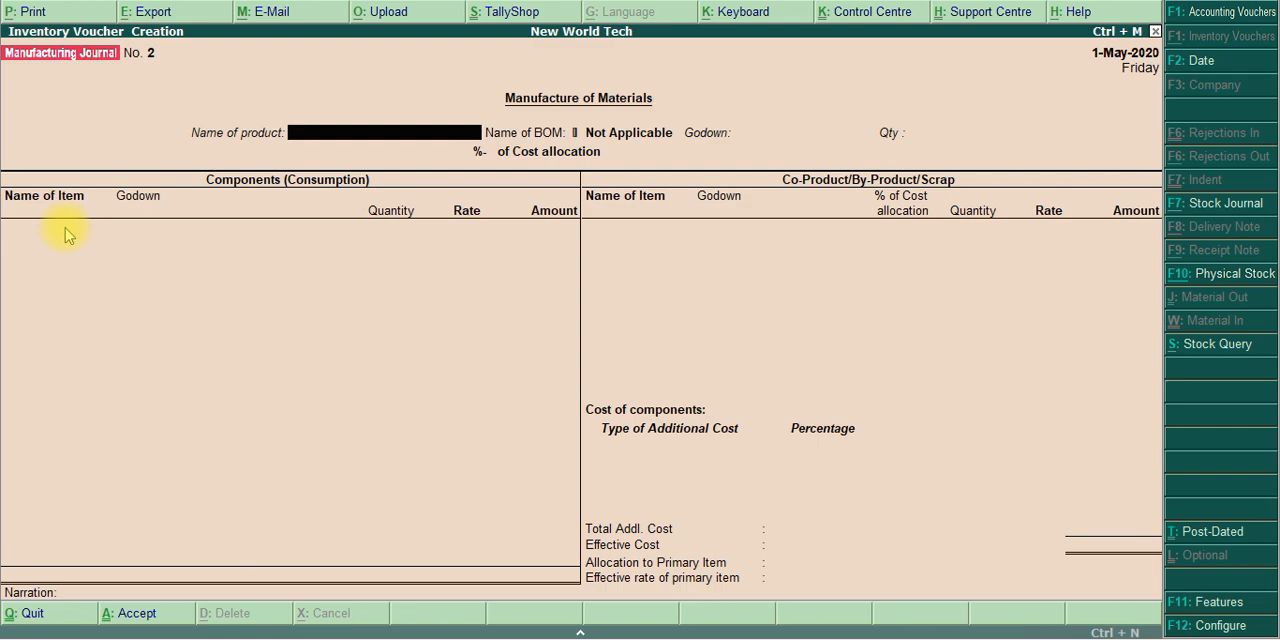
# Check transaction 4 on the wage settlement in the exercise PDF, and open a new Payment voucher in Tally.ERP 9
pyautogui.hotkey('alt', 'Tab')
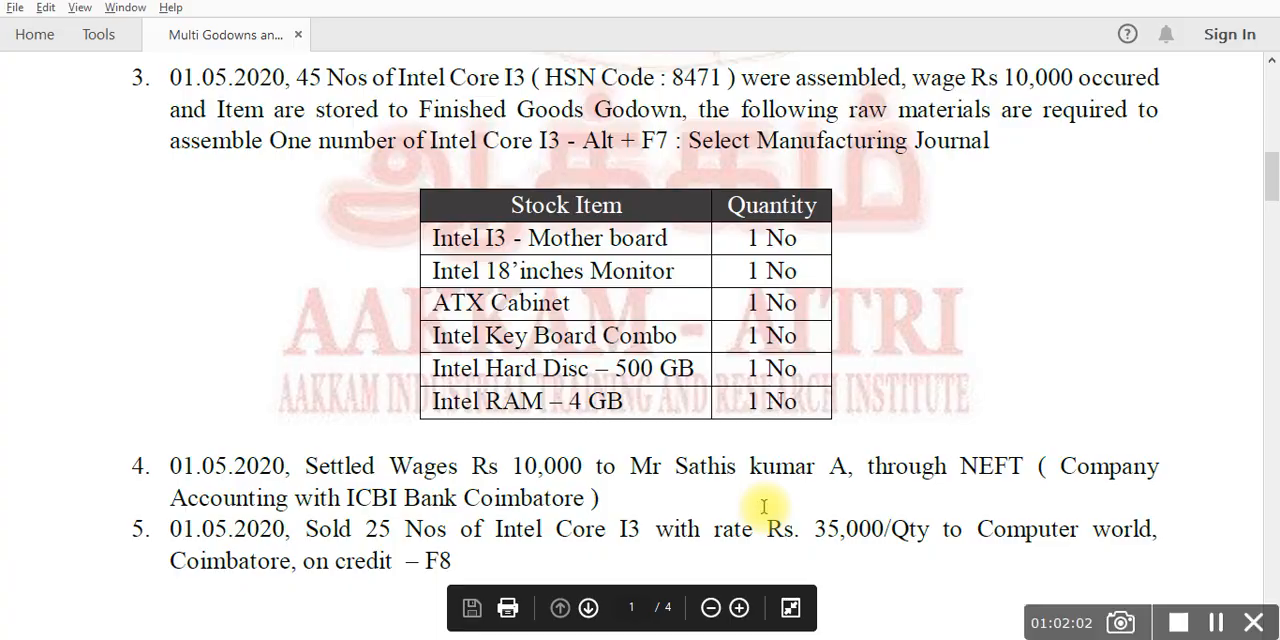
pyautogui.hotkey('alt', 'Tab')
pyautogui.press('Escape')
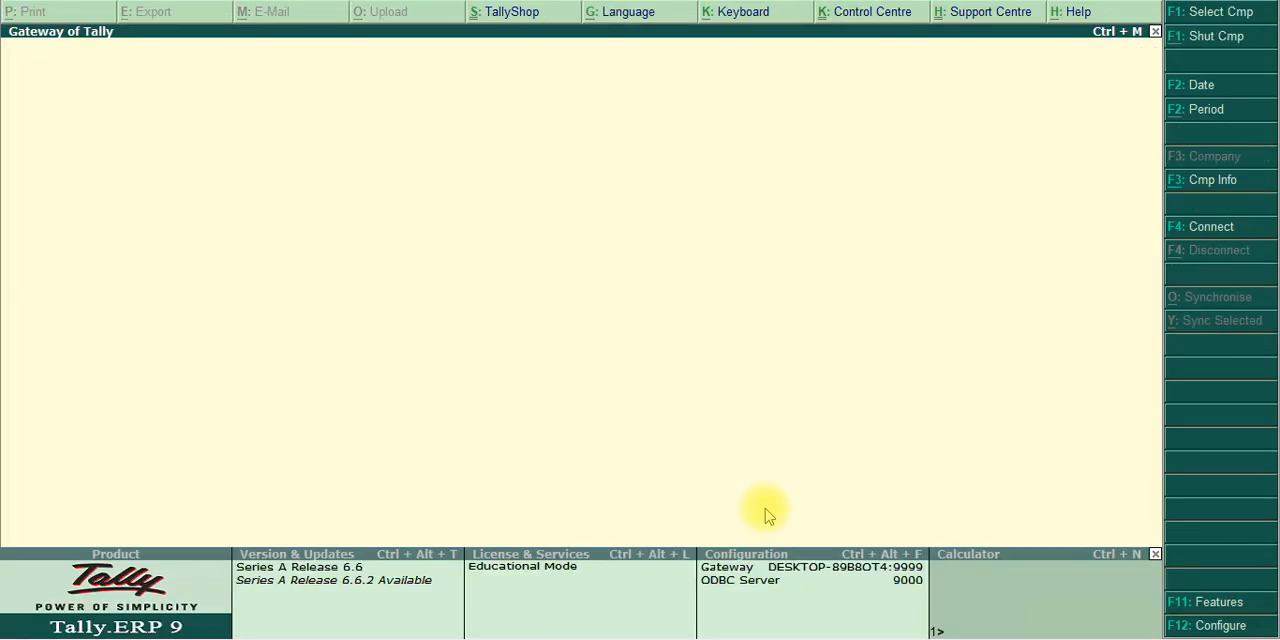
pyautogui.press('Escape')
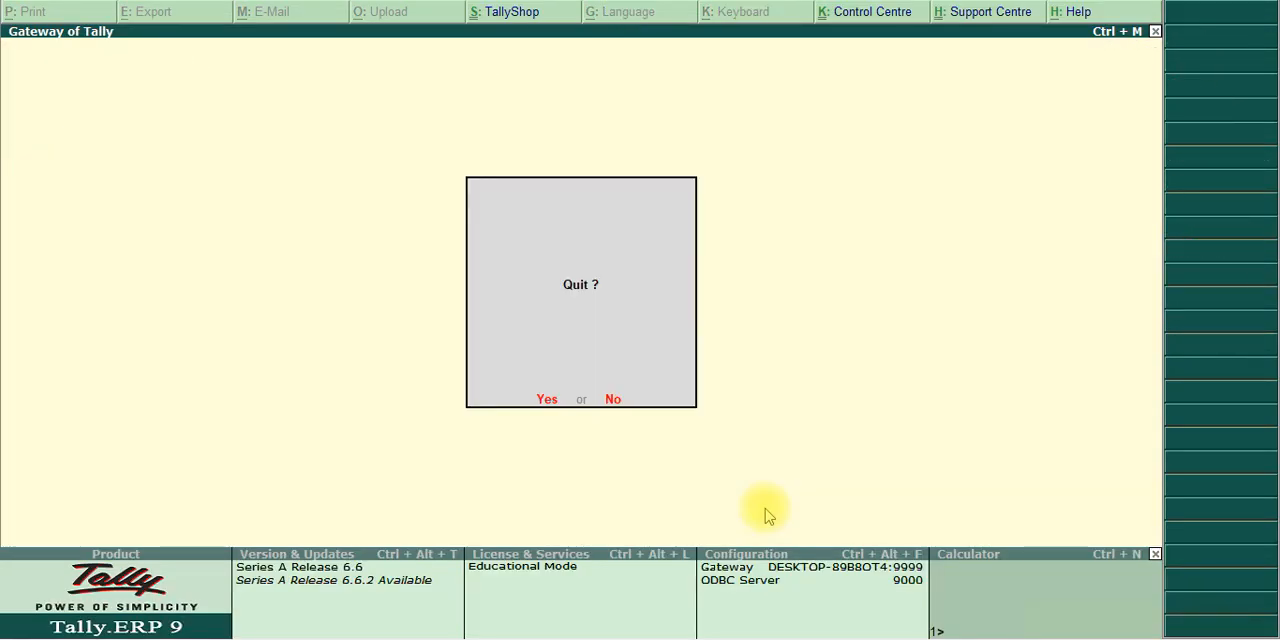
pyautogui.press('Escape')
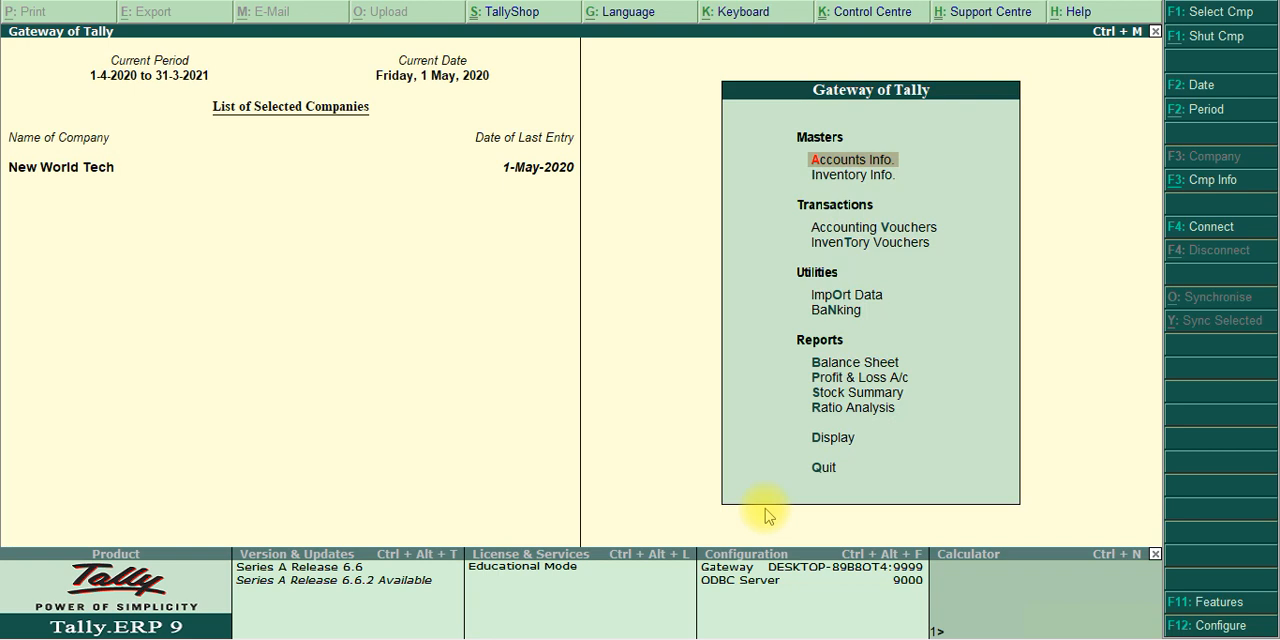
pyautogui.press('Down')
pyautogui.press('Down')
pyautogui.press('Return')
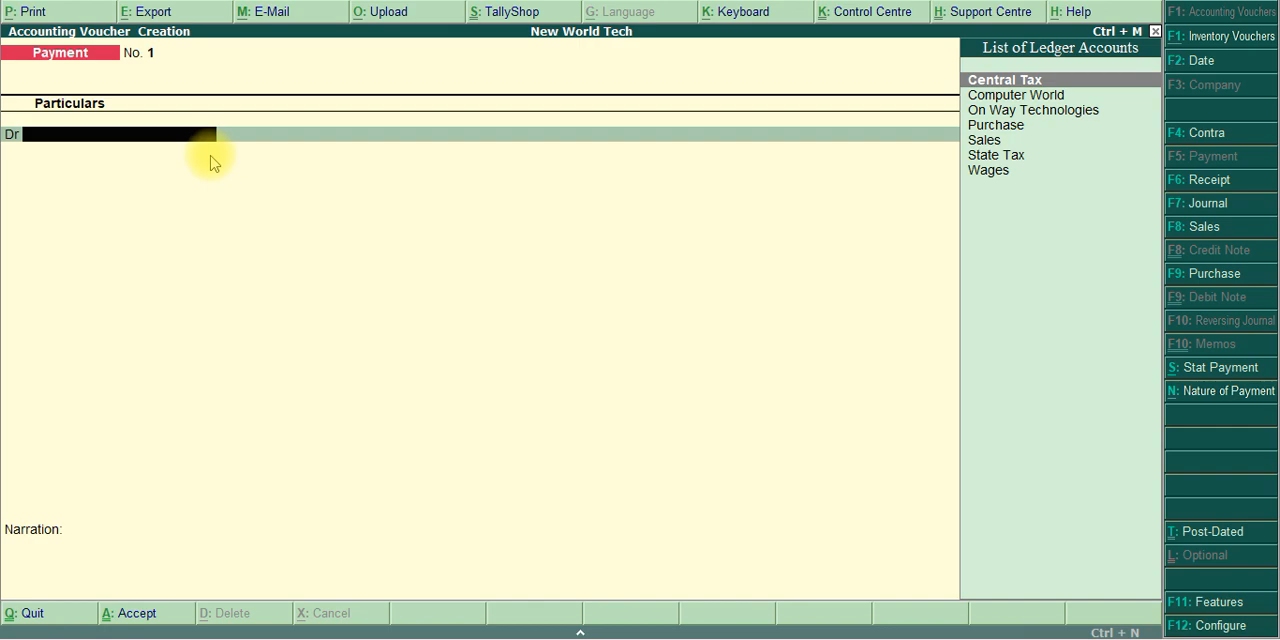
# Debit Wages with 10,000 in the payment voucher, rechecking transaction 4 in the exercise PDF
pyautogui.hotkey('alt', 'Tab')
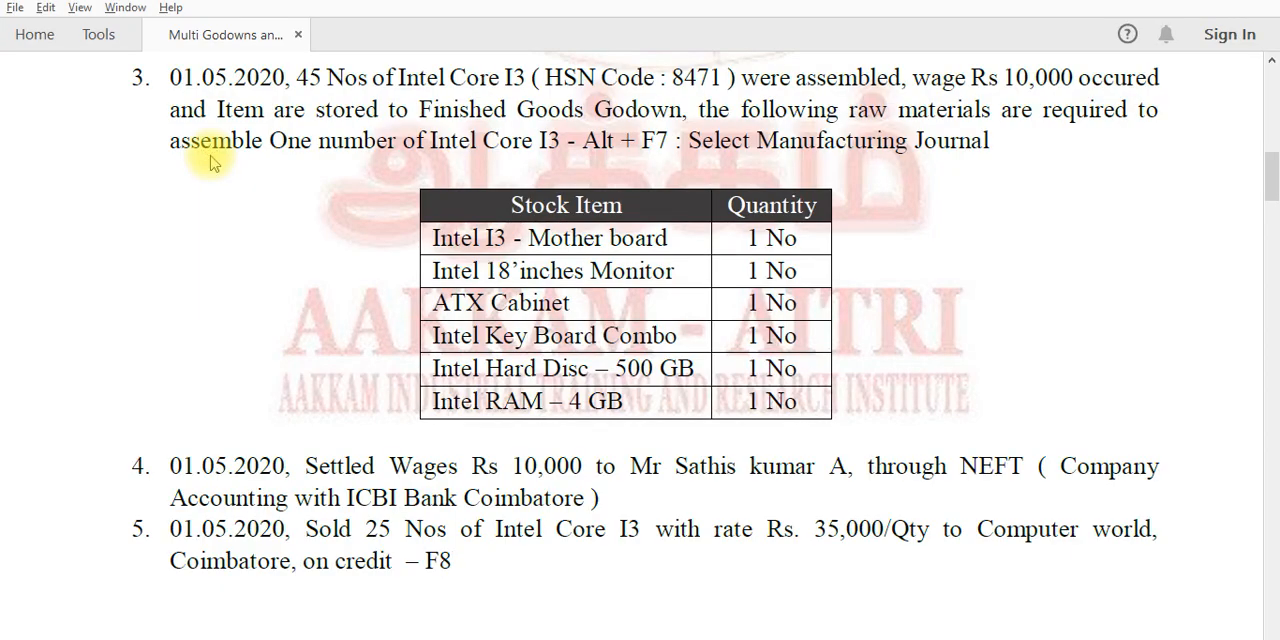
pyautogui.hotkey('alt', 'Tab')
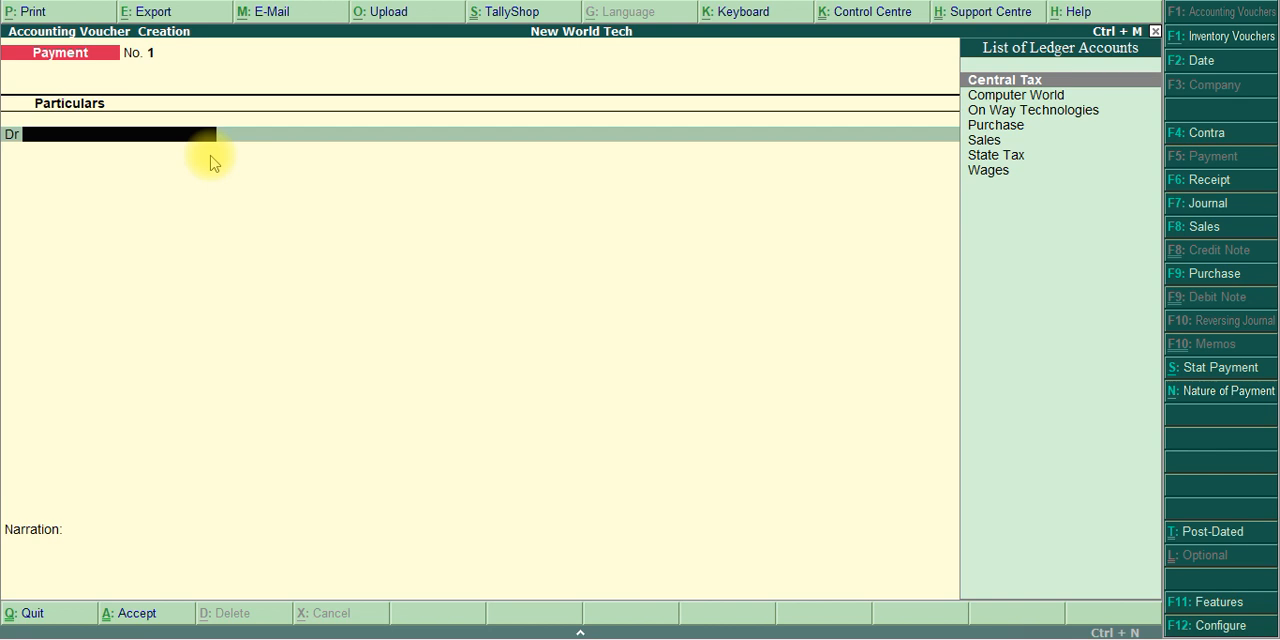
pyautogui.write('Wages')
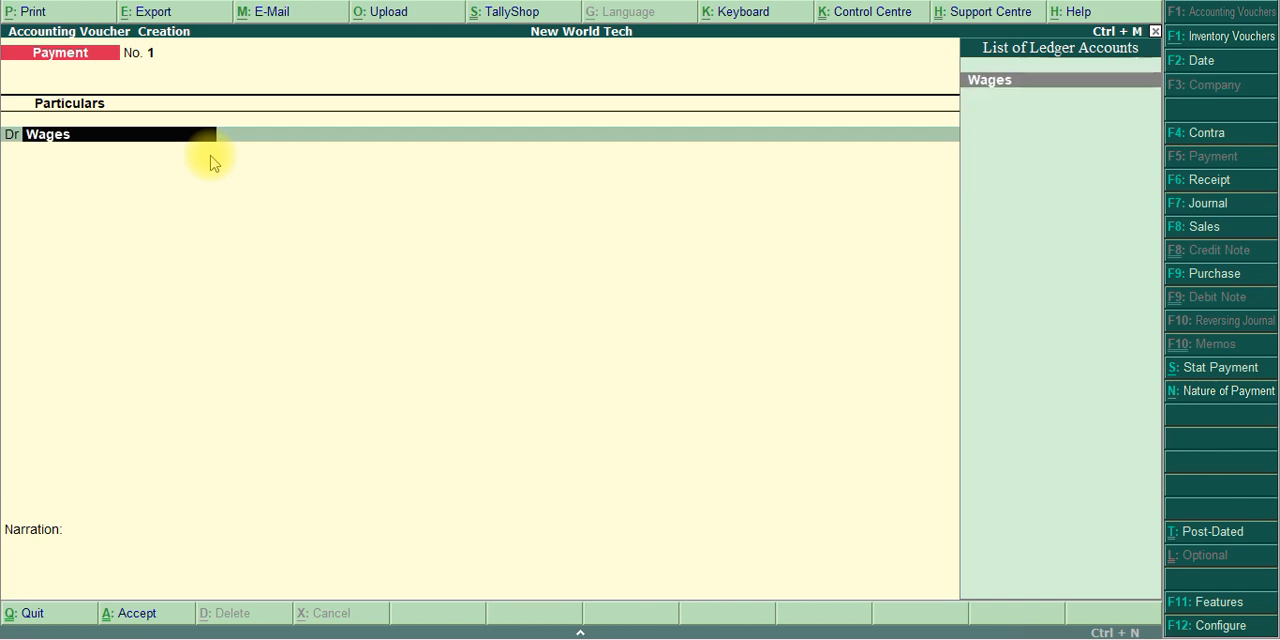
pyautogui.press('Return')
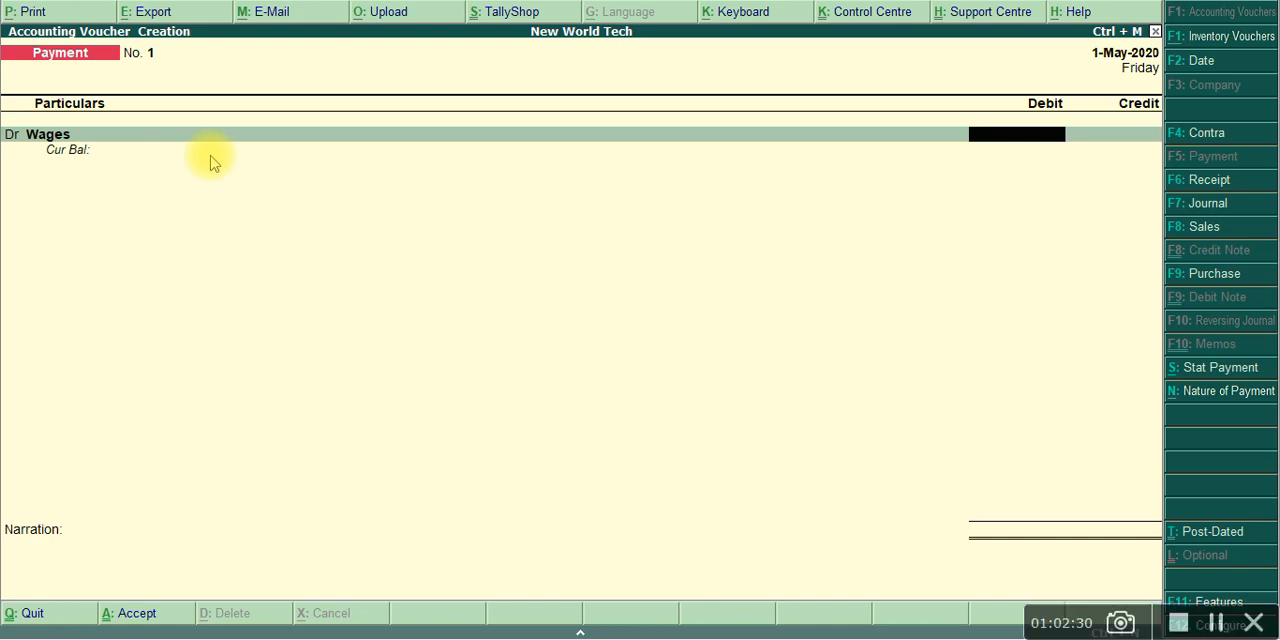
pyautogui.hotkey('alt', 'Tab')
pyautogui.hotkey('alt', 'Tab')
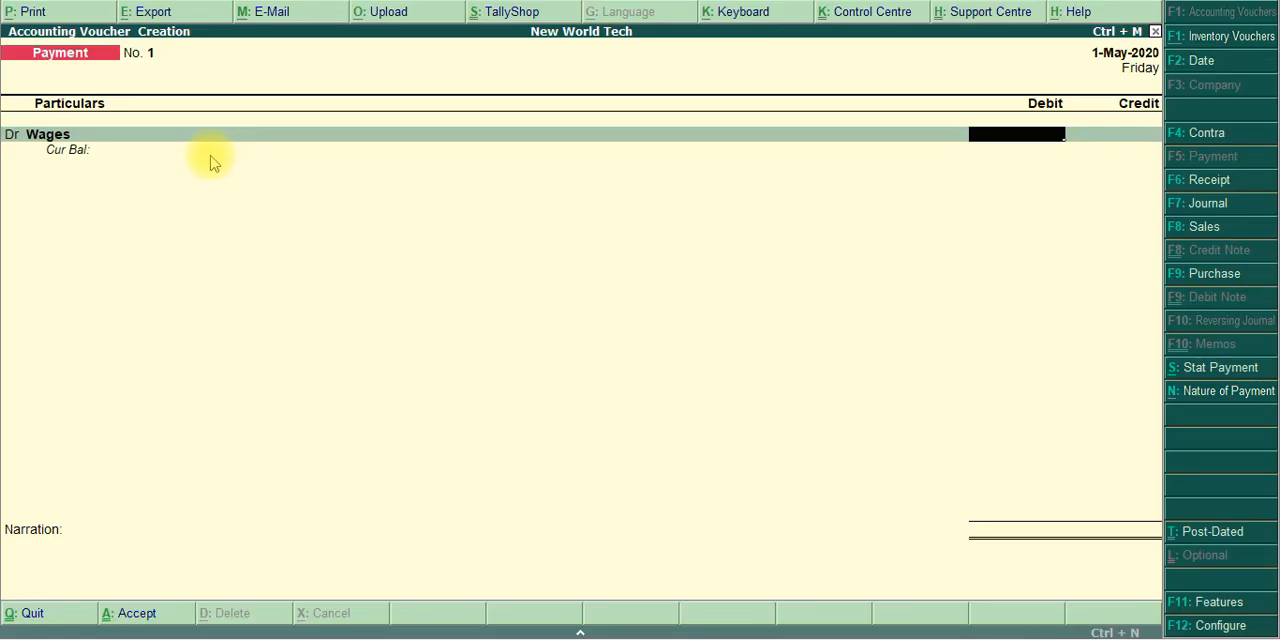
pyautogui.write('10000')
pyautogui.press('Return')
pyautogui.press('Return')
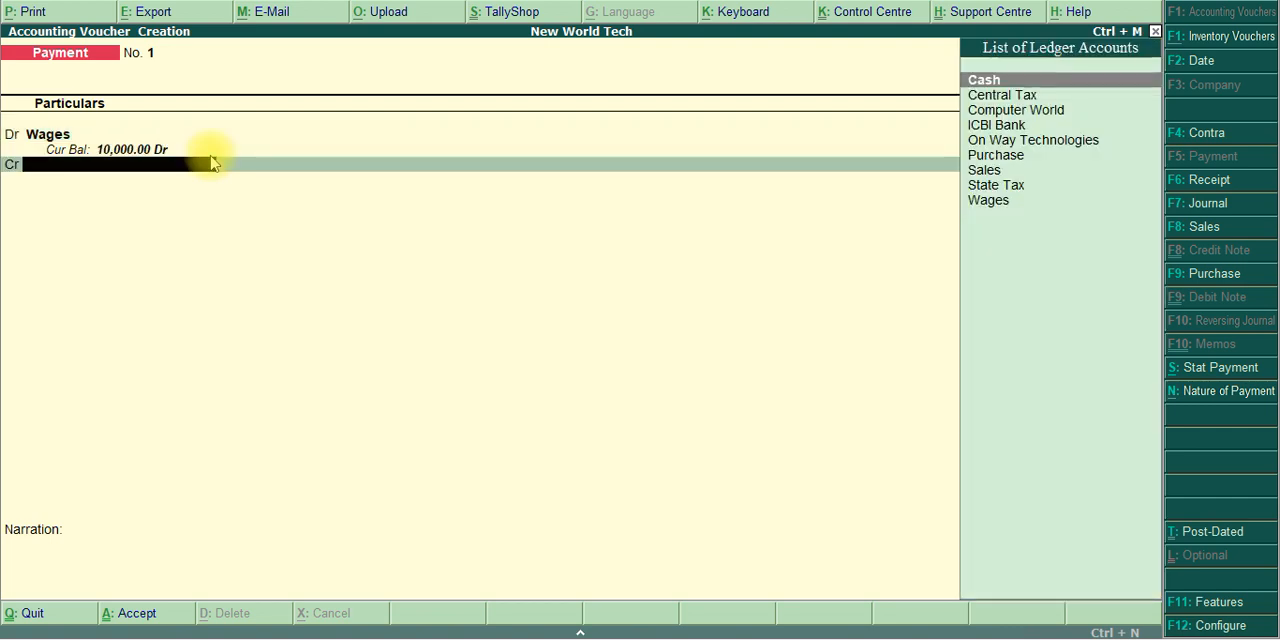
# Credit ICBI Bank with 10,000 as the paying account and proceed to its bank allocations
pyautogui.press('Down')
pyautogui.press('Down')
pyautogui.press('Down')
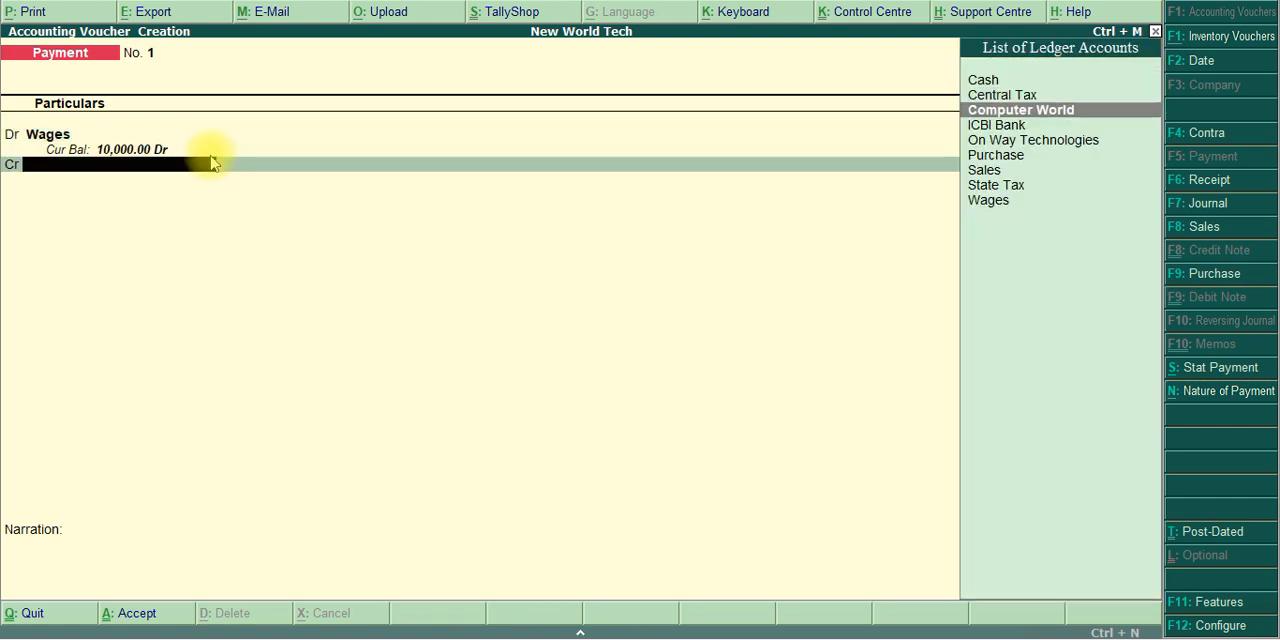
pyautogui.press('Return')
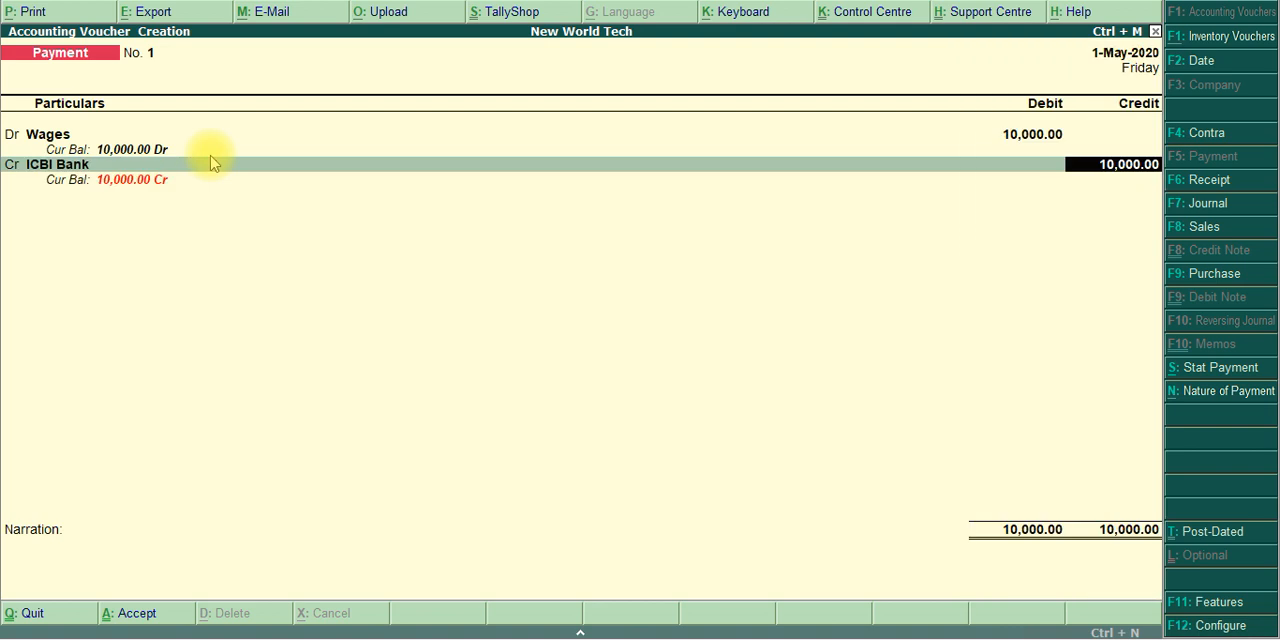
pyautogui.press('Return')
pyautogui.press('Return')
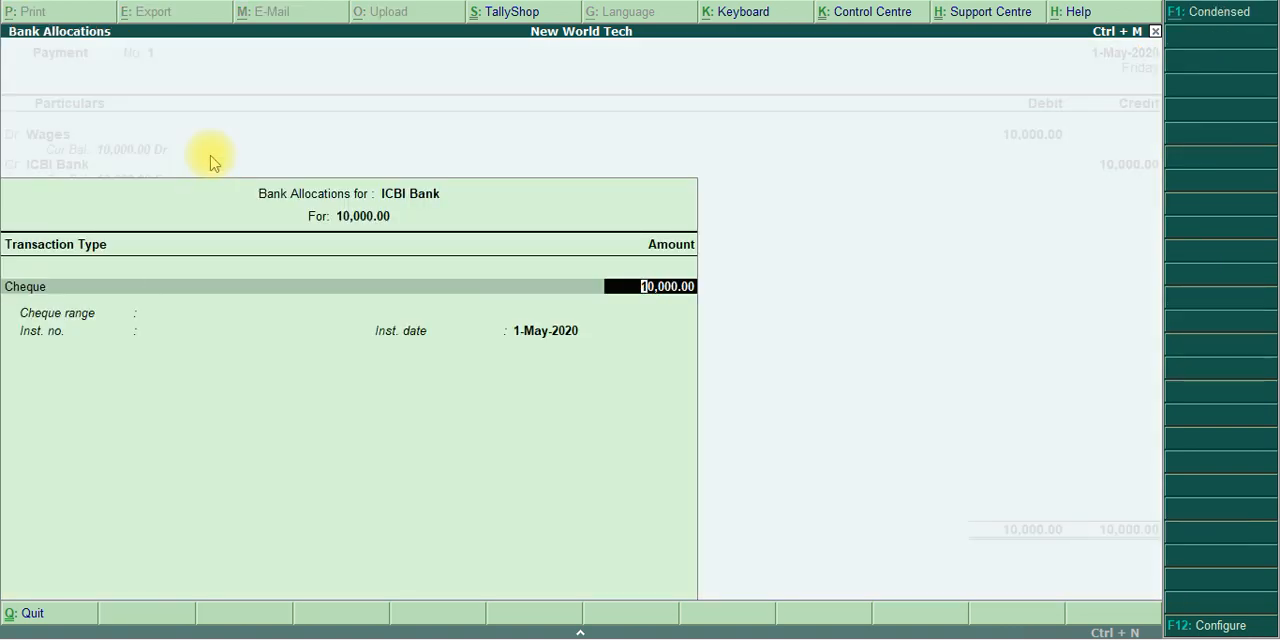
# Set the bank transaction type to e-Fund Transfer, with bank Not Applicable and the account, IFS code and instrument numbers blank
pyautogui.press('BackSpace')
pyautogui.press('Down')
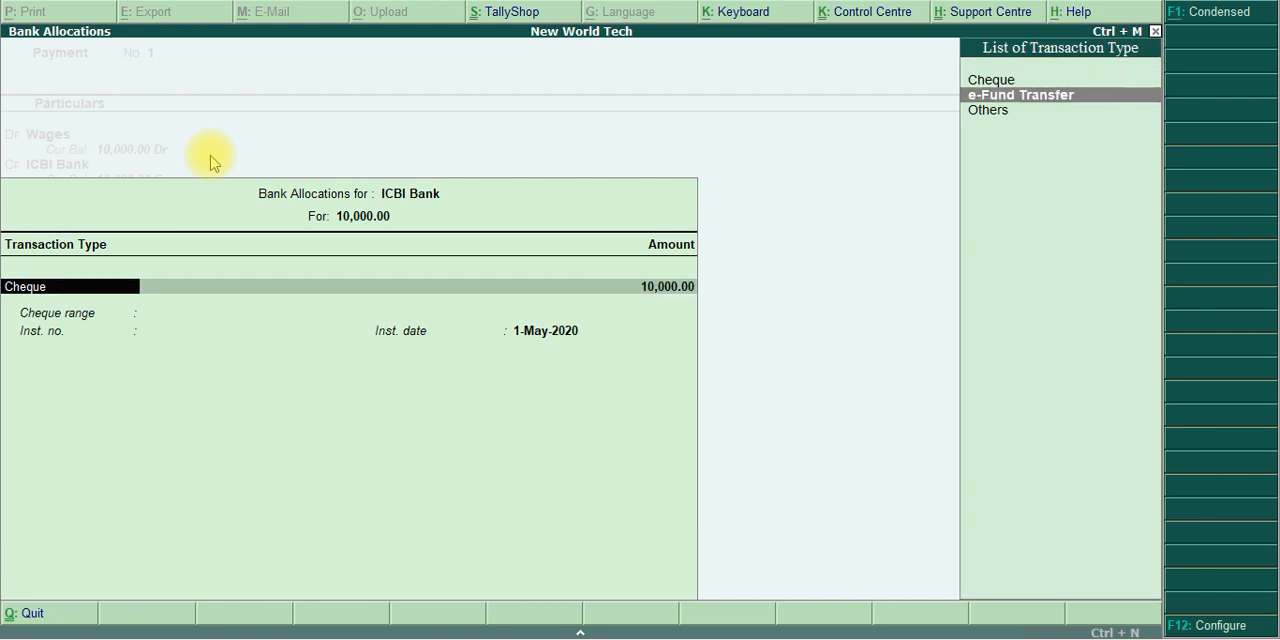
pyautogui.press('Return')
pyautogui.press('Return')
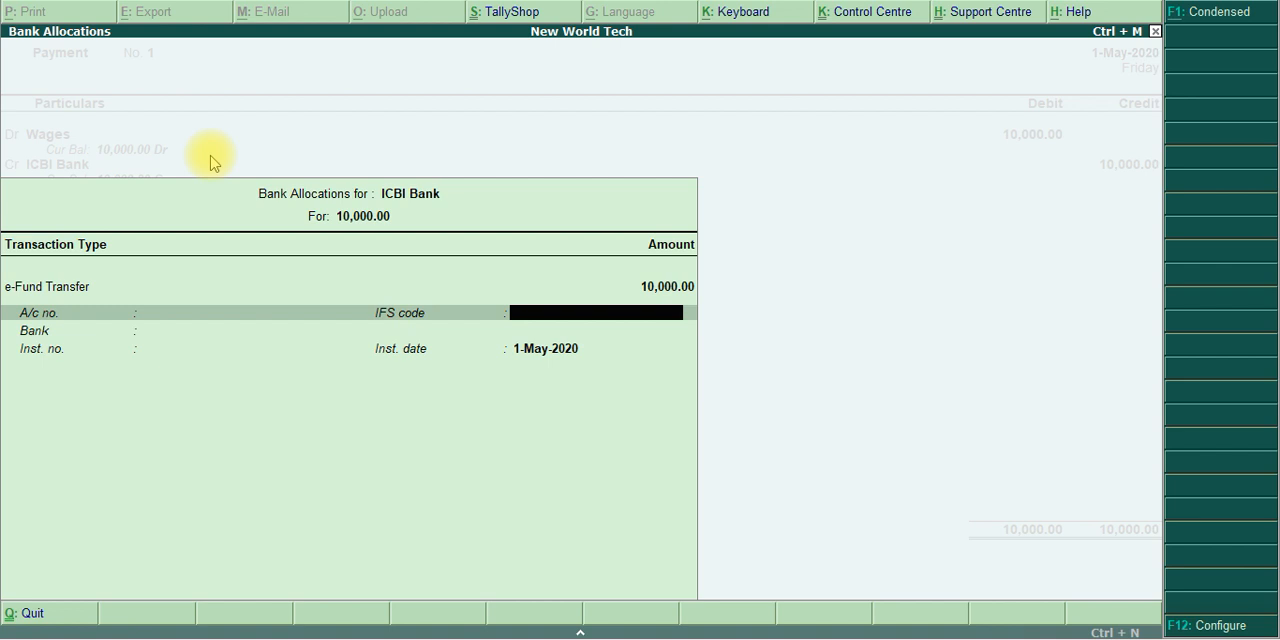
pyautogui.press('Return')
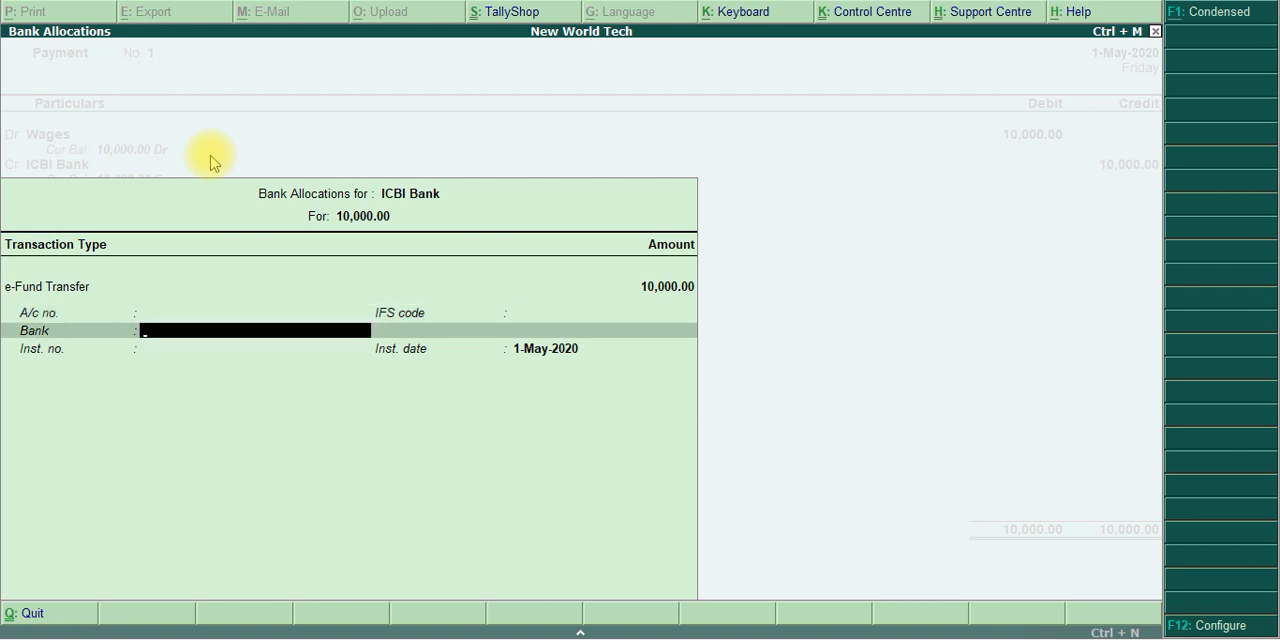
pyautogui.press('Return')
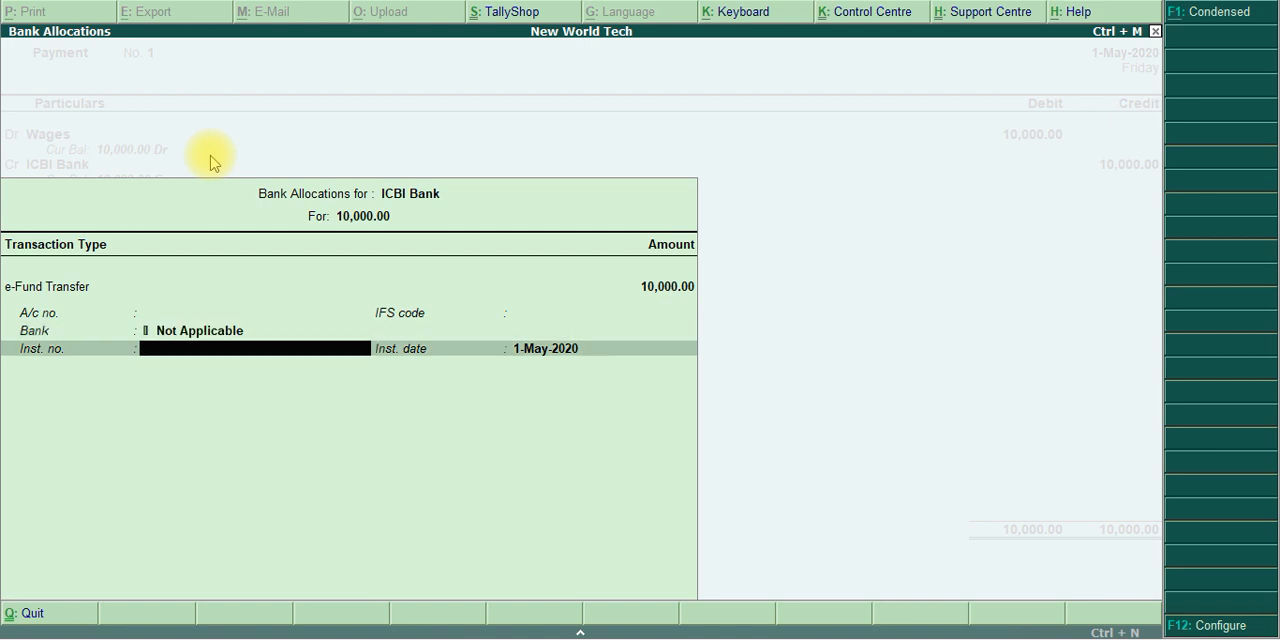
pyautogui.press('Return')
# Accept the wages payment voucher without a narration, and switch to the exercise PDF for transaction 5
pyautogui.press('Return')
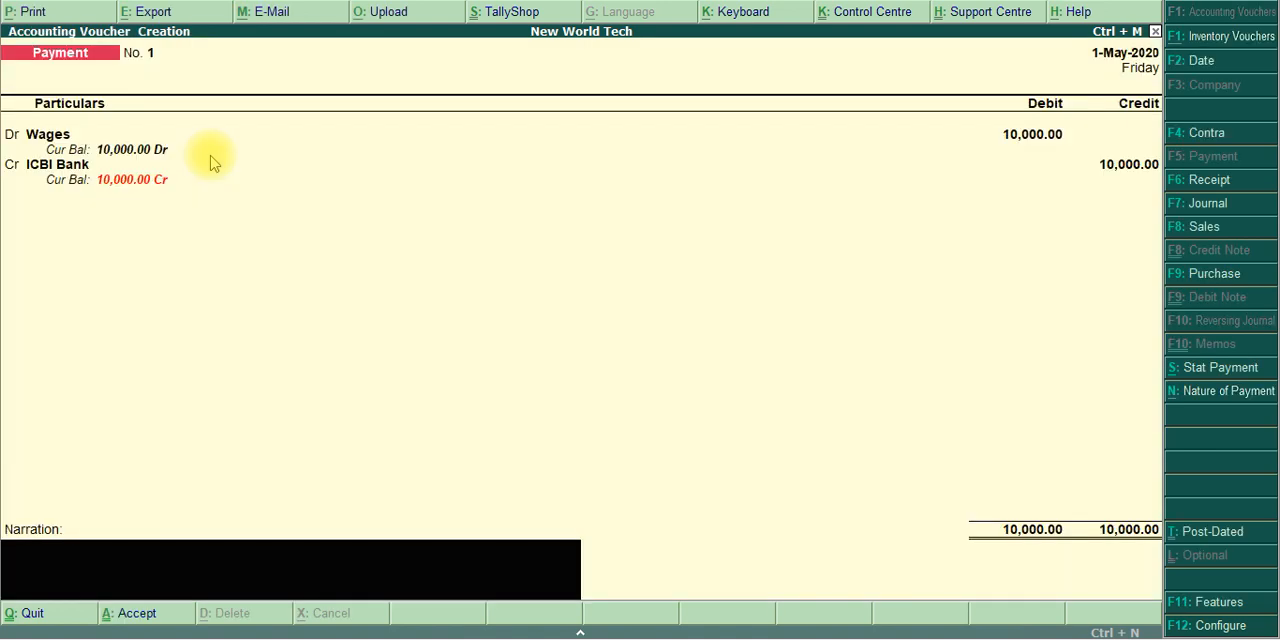
pyautogui.press('Return')
pyautogui.click(209, 154)
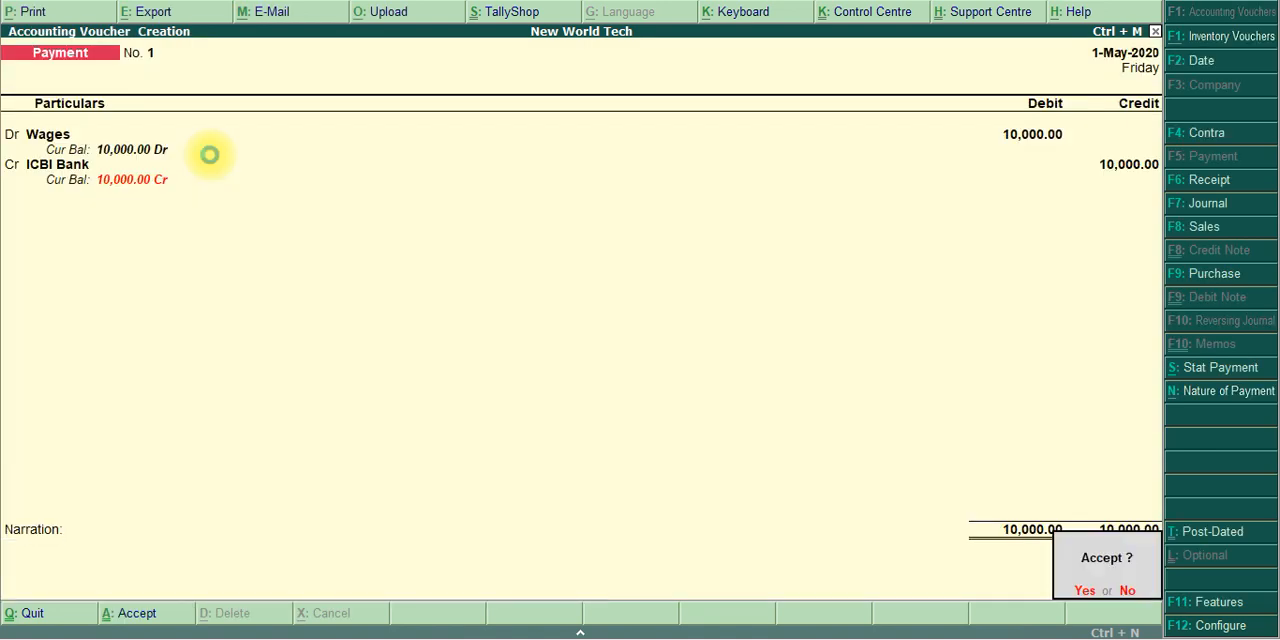
pyautogui.press('Return')
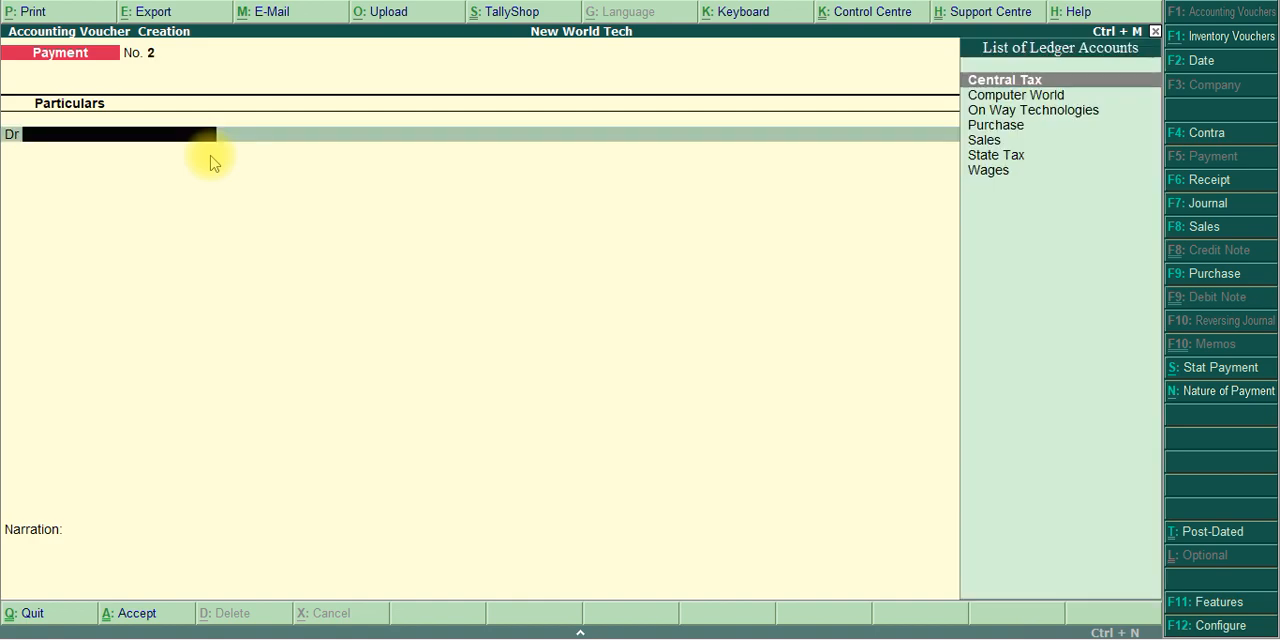
pyautogui.hotkey('alt', 'Tab')
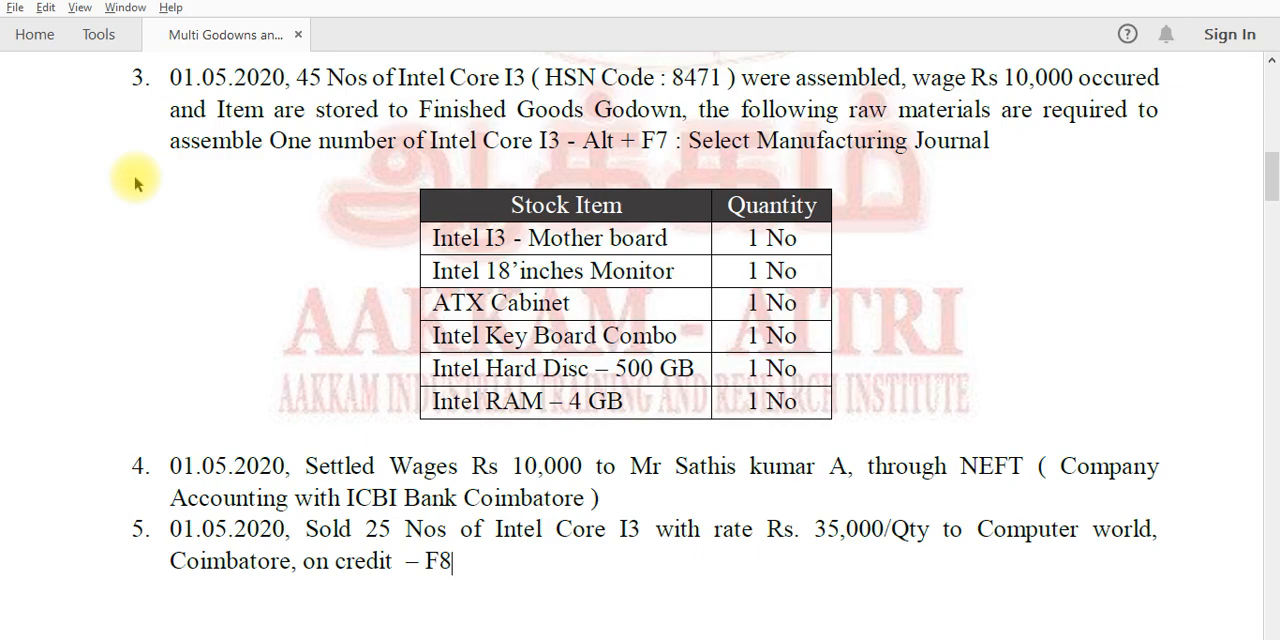
# Switch to Tally and start a sales voucher with a blank reference number, checking transaction 5 in the exercise PDF
pyautogui.hotkey('alt', 'Tab')
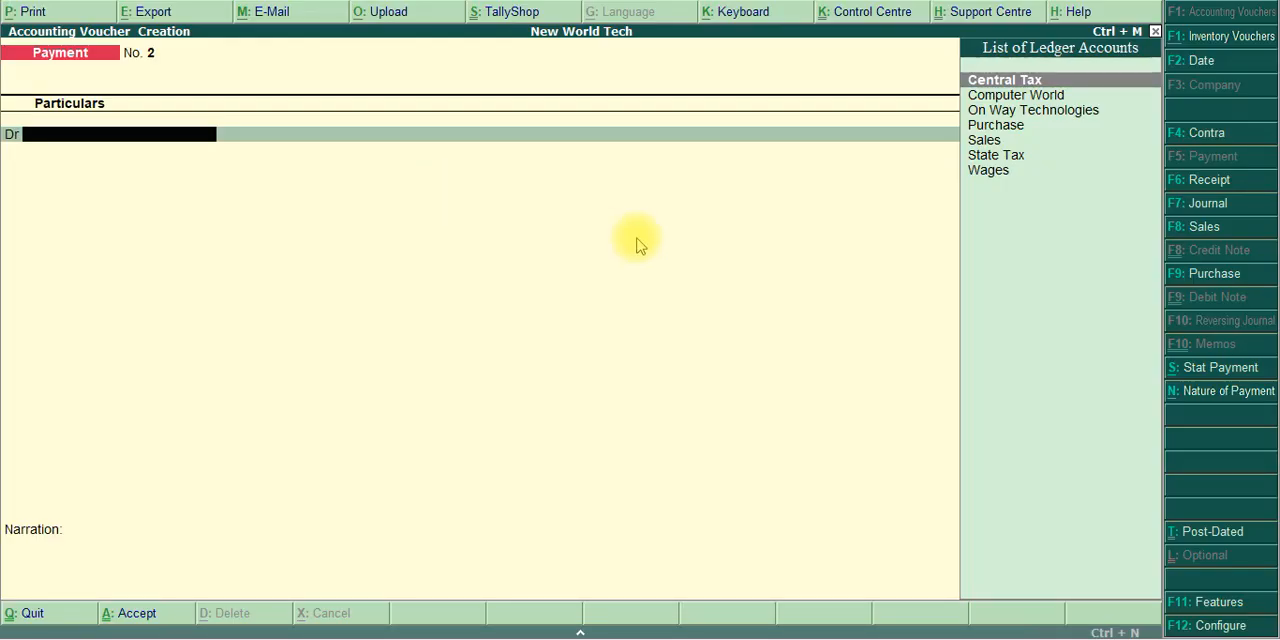
pyautogui.click(1206, 228)
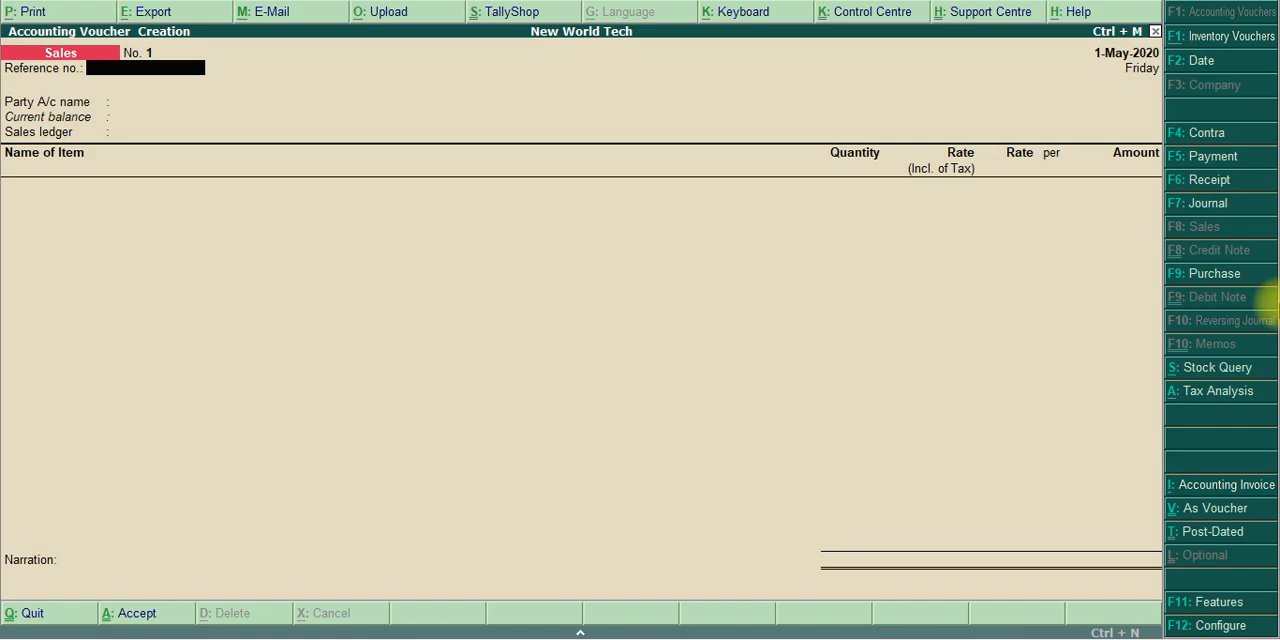
pyautogui.hotkey('alt', 'Tab')
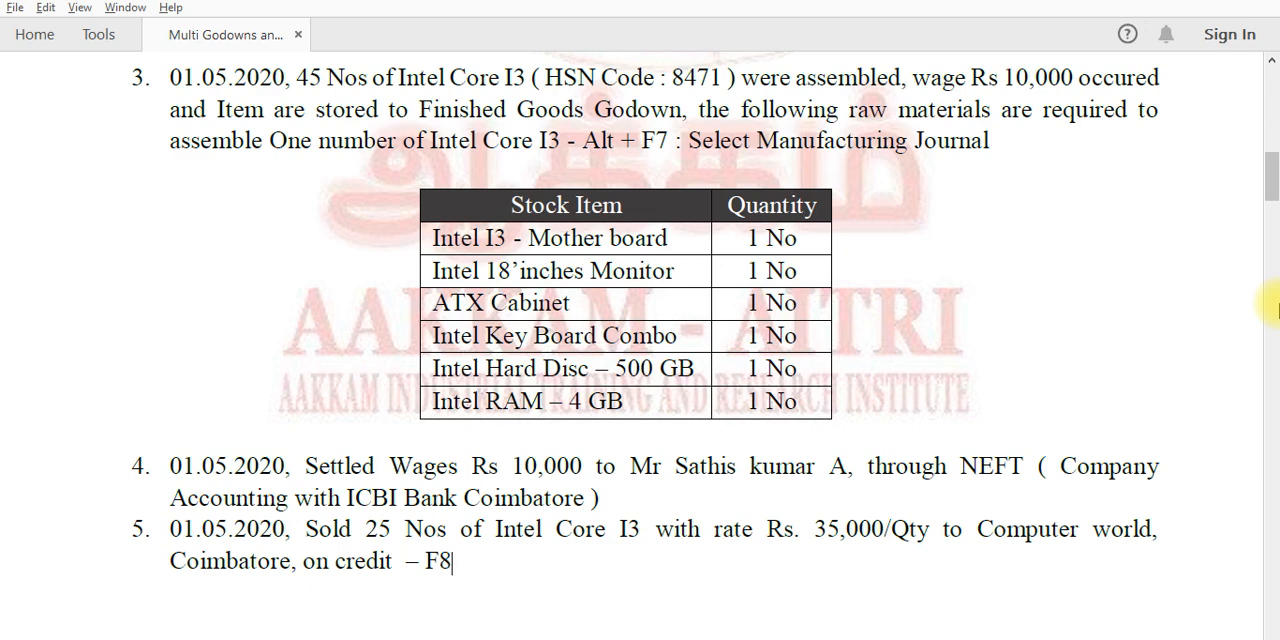
pyautogui.hotkey('alt', 'Tab')
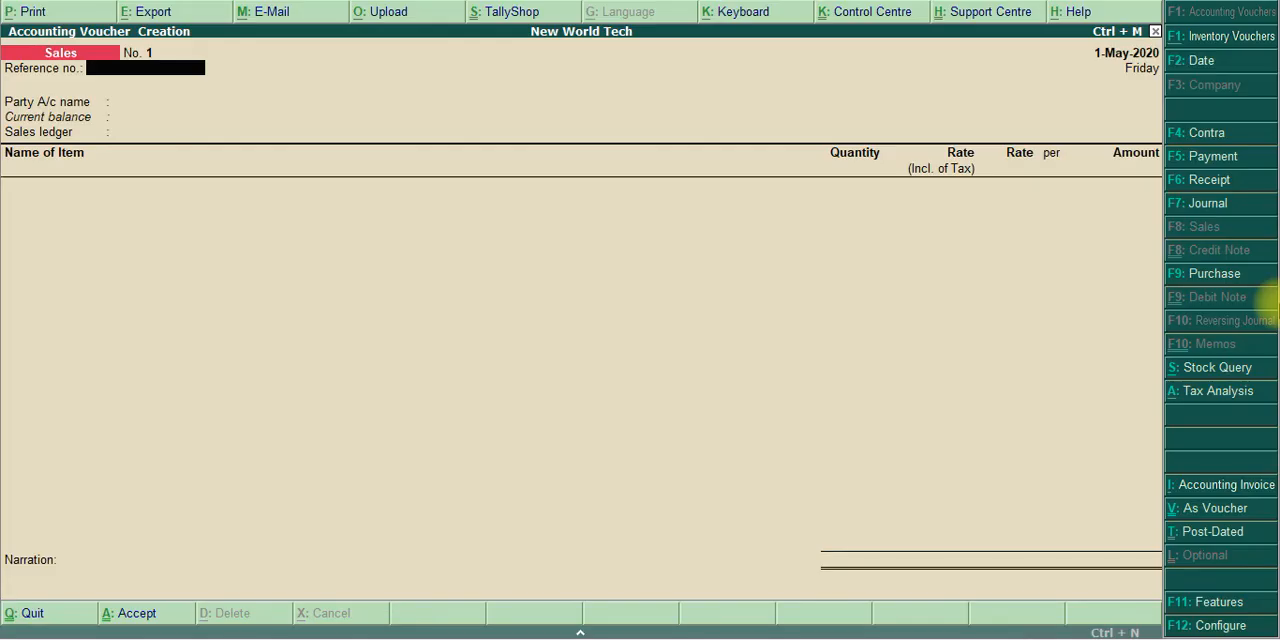
pyautogui.hotkey('alt', 'Tab')
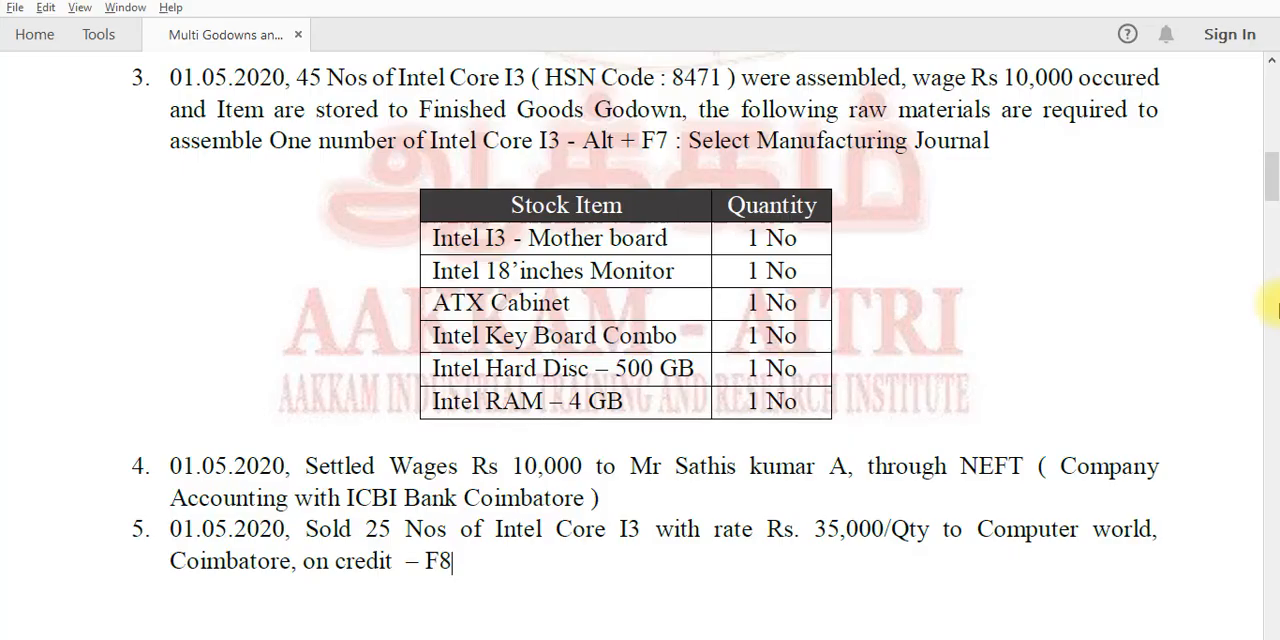
pyautogui.hotkey('alt', 'Tab')
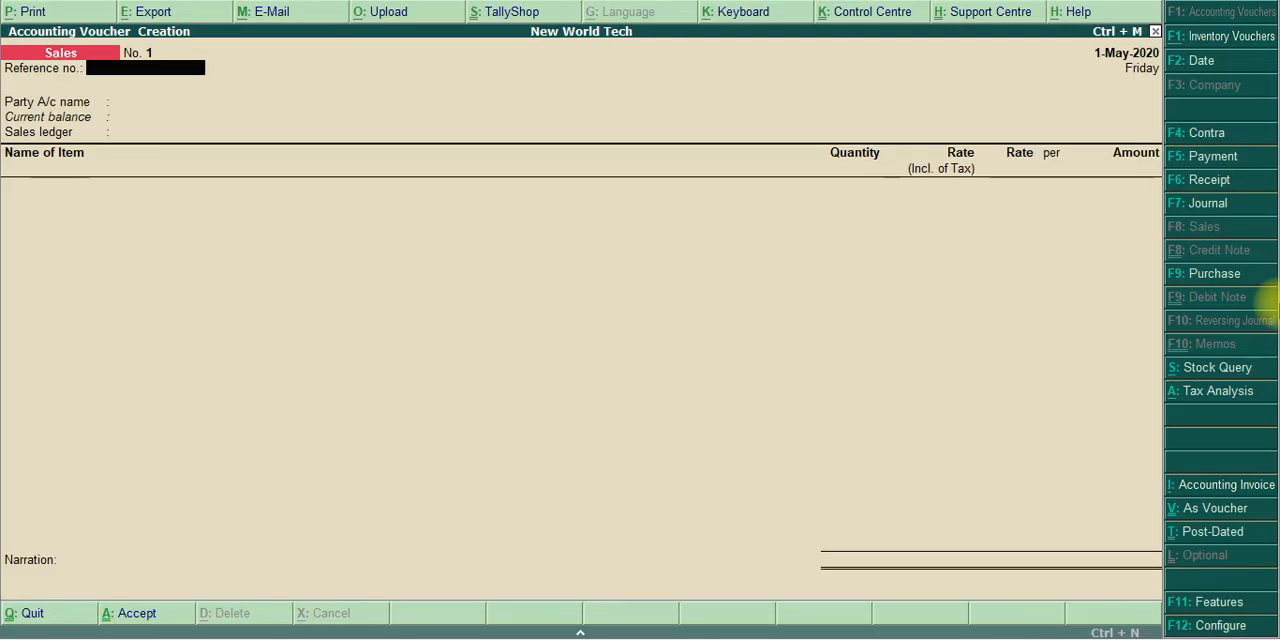
pyautogui.press('Return')
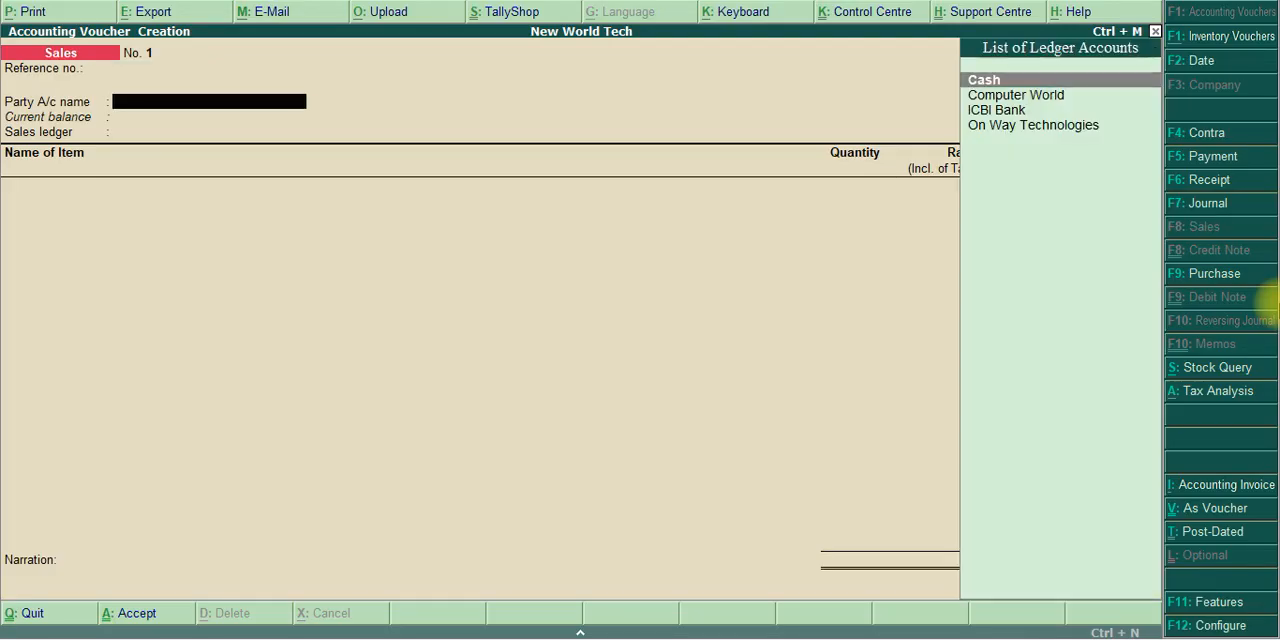
# Set Computer World as the sales voucher's party account, rechecking transaction 5 in the exercise PDF
pyautogui.press('Down')
pyautogui.press('Down')
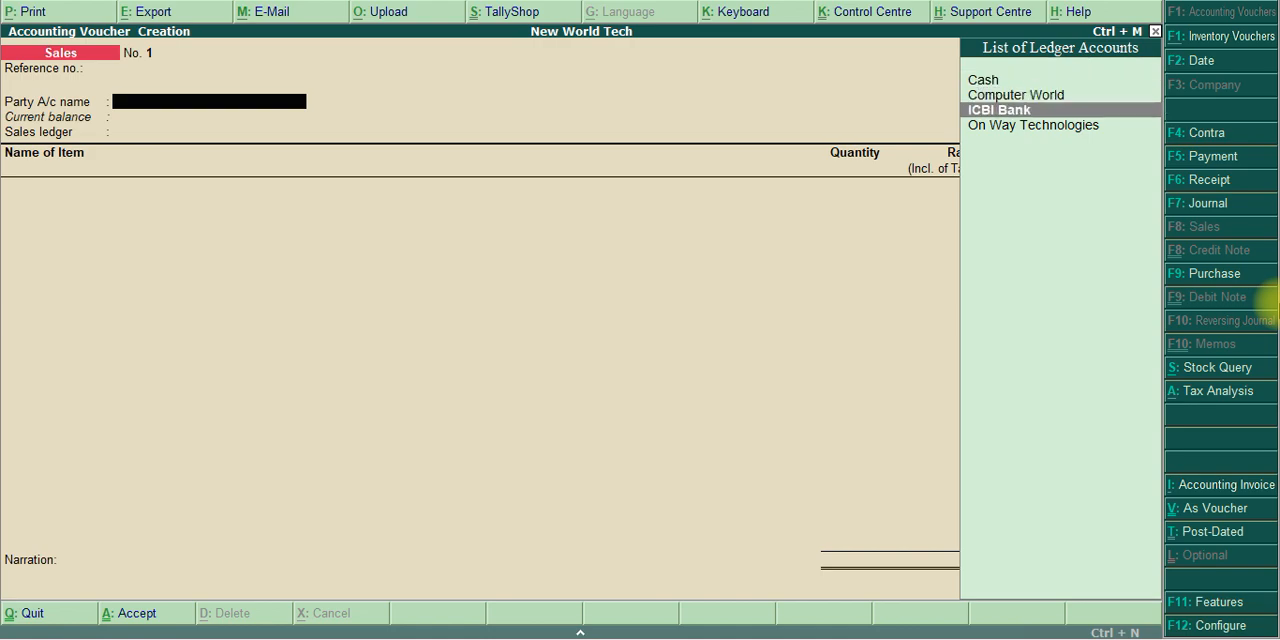
pyautogui.press('Up')
pyautogui.hotkey('alt', 'Tab')
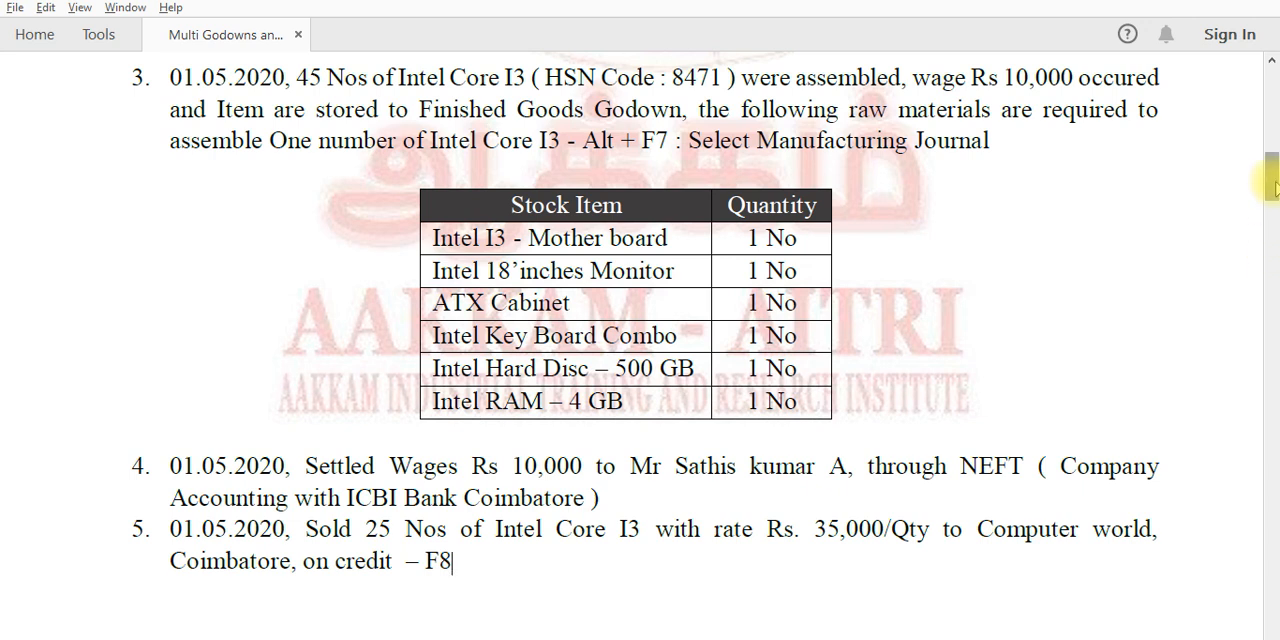
pyautogui.moveTo(1277, 182); pyautogui.dragTo(1277, 194)
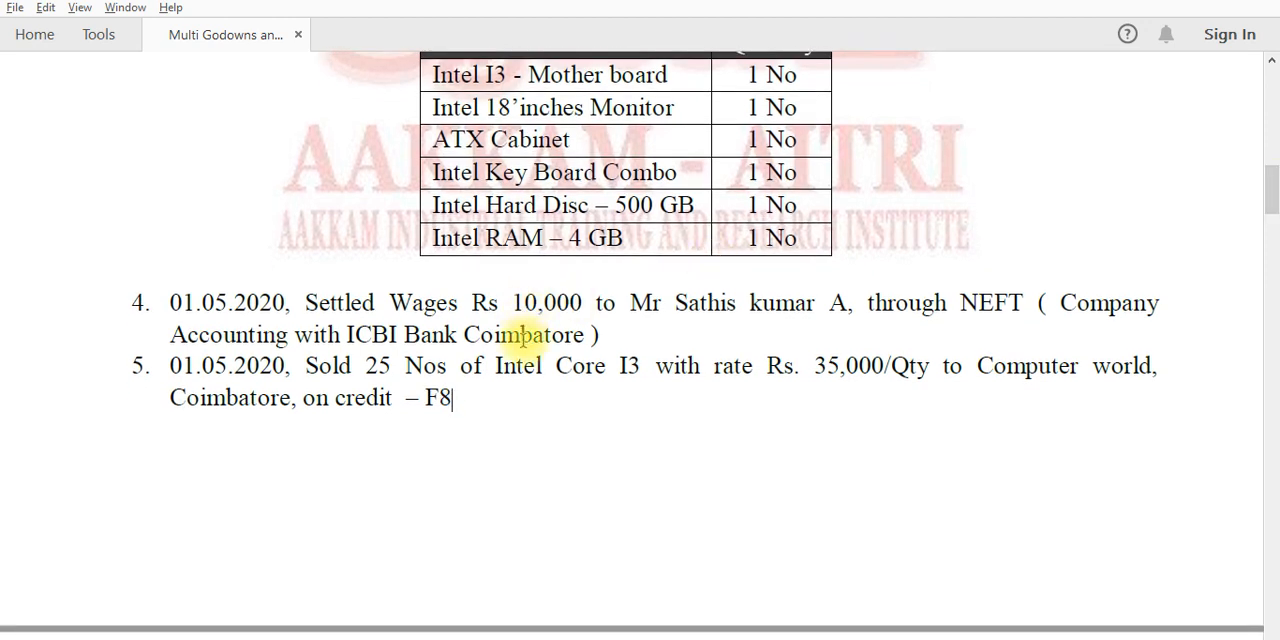
pyautogui.hotkey('alt', 'Tab')
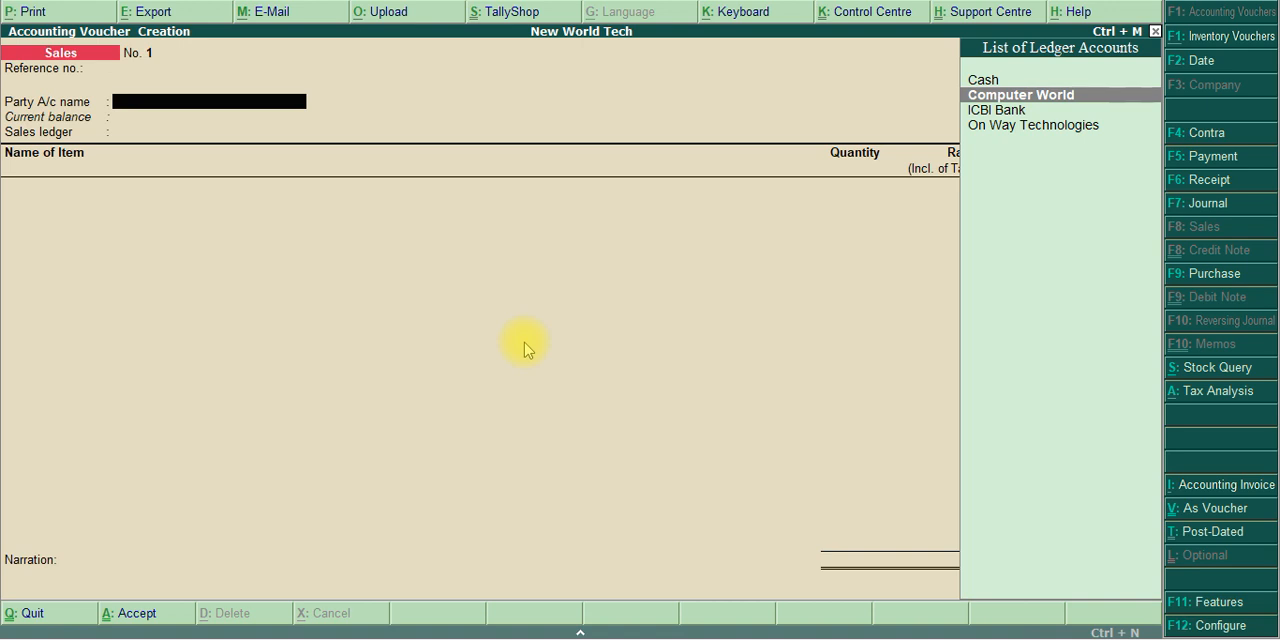
pyautogui.press('Return')
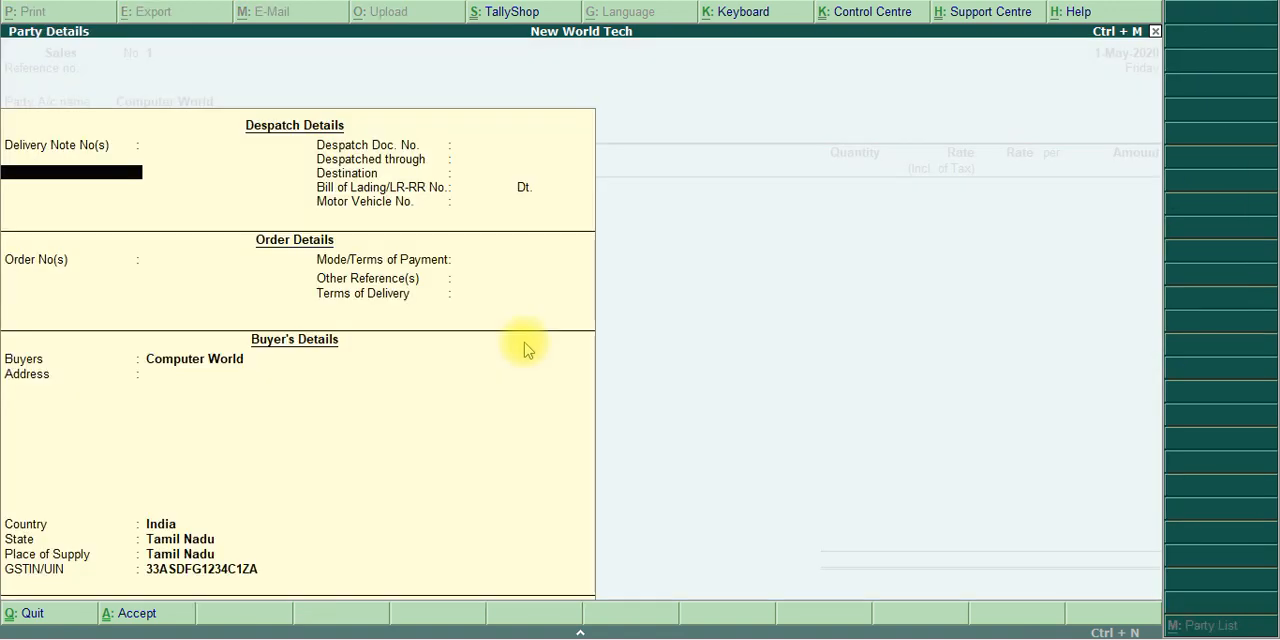
# Leave the despatch and order details blank, accept the buyer's details, and choose Sales as the sales ledger
pyautogui.press('Return')
pyautogui.press('Return')
pyautogui.press('Return')
pyautogui.press('Return')
pyautogui.press('Return')
pyautogui.press('Return')
pyautogui.press('Return')
pyautogui.press('Return')
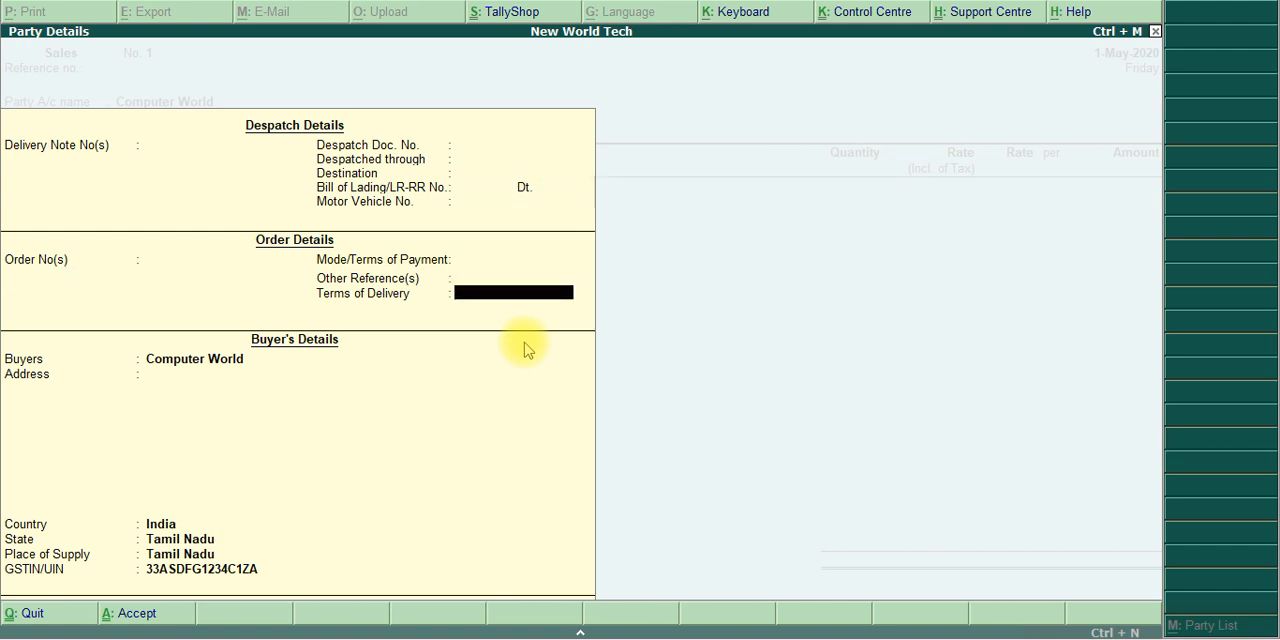
pyautogui.press('Return')
pyautogui.press('Return')
pyautogui.press('Return')
pyautogui.press('Return')
pyautogui.press('Return')
pyautogui.press('Return')
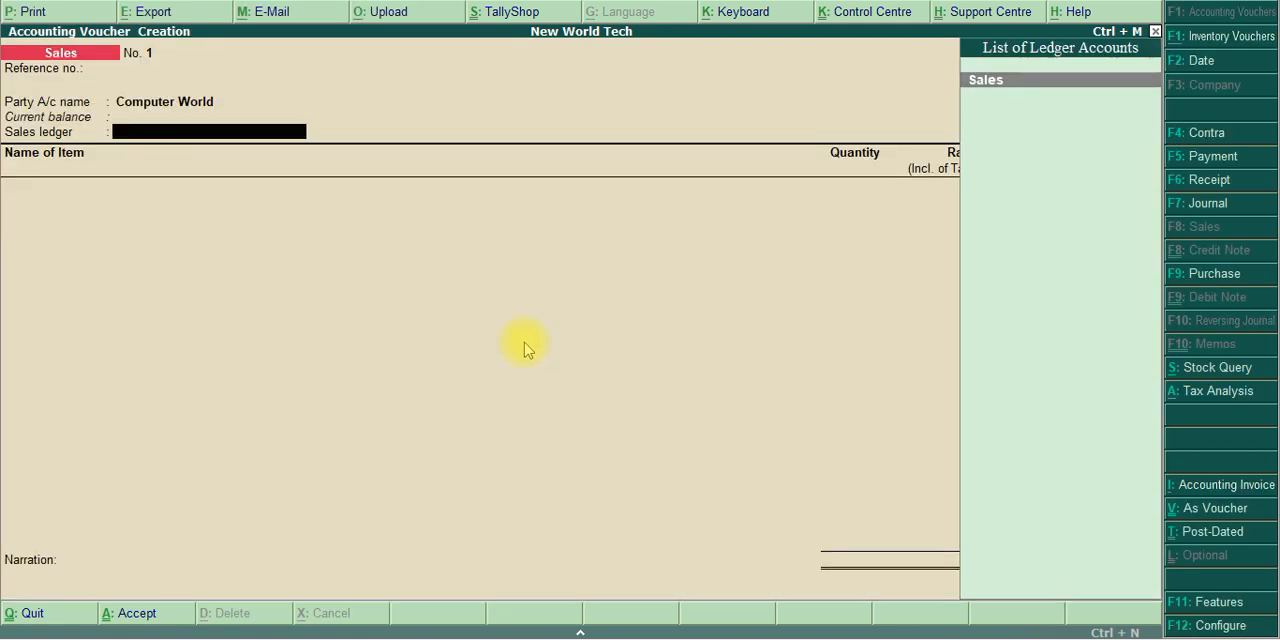
pyautogui.press('Return')
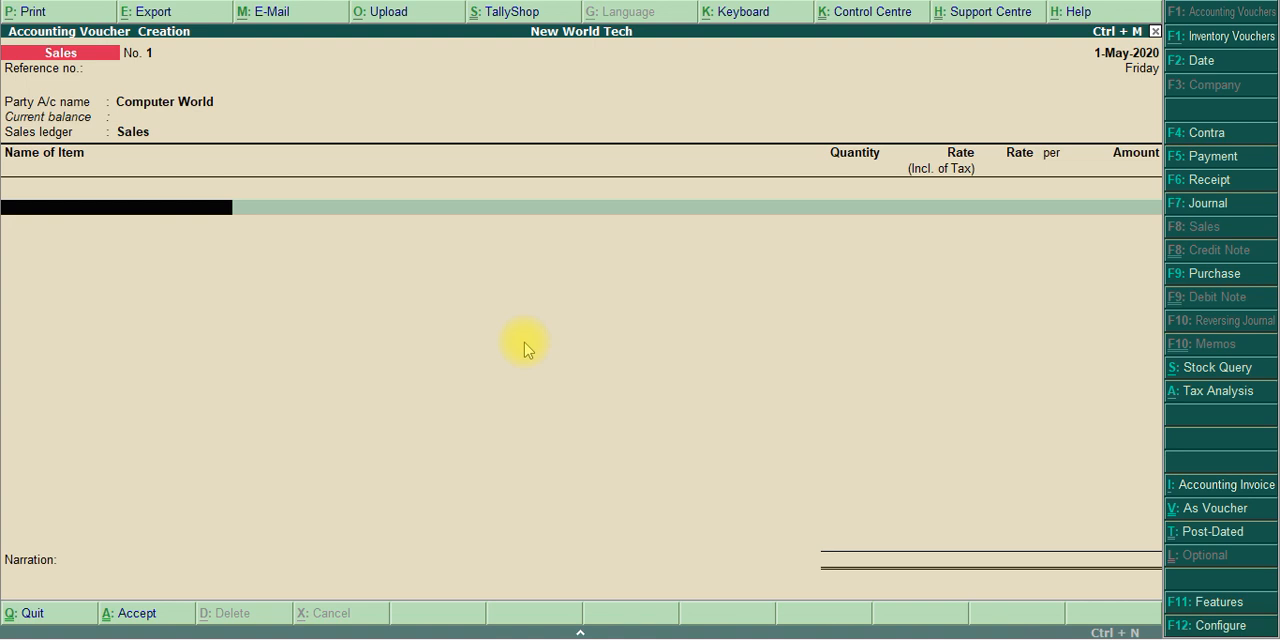
# Add Intel Core I3 as the item sold and proceed to its stock item allocations
pyautogui.write('Co')
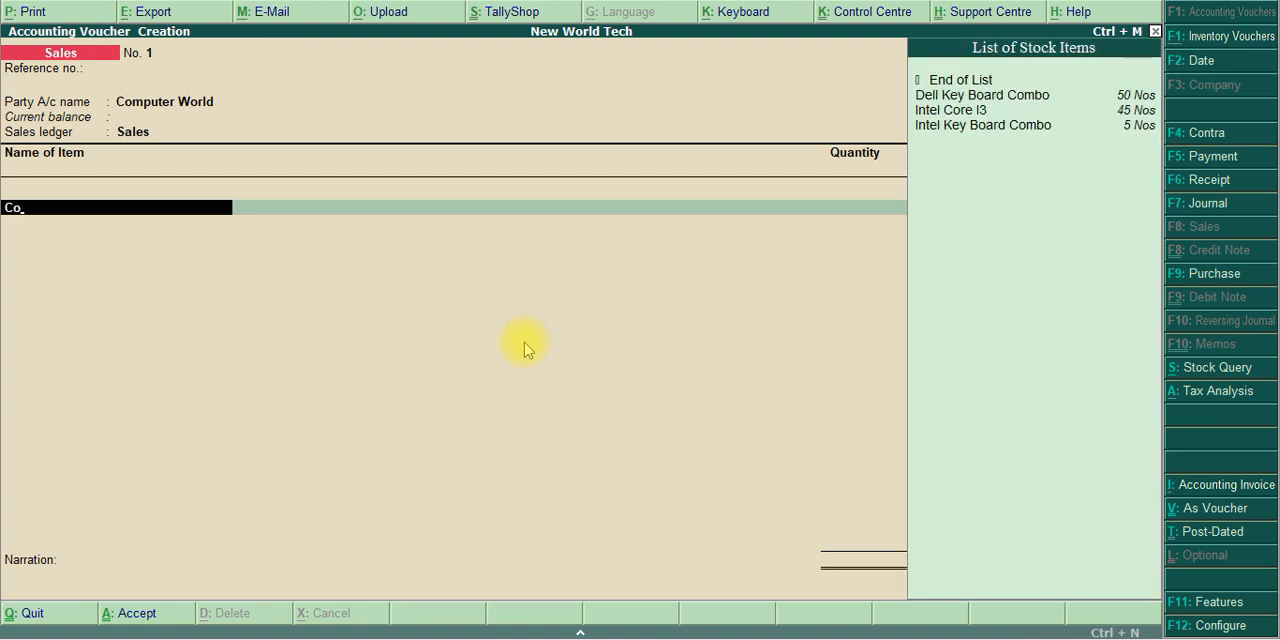
pyautogui.press('Down')
pyautogui.press('Down')
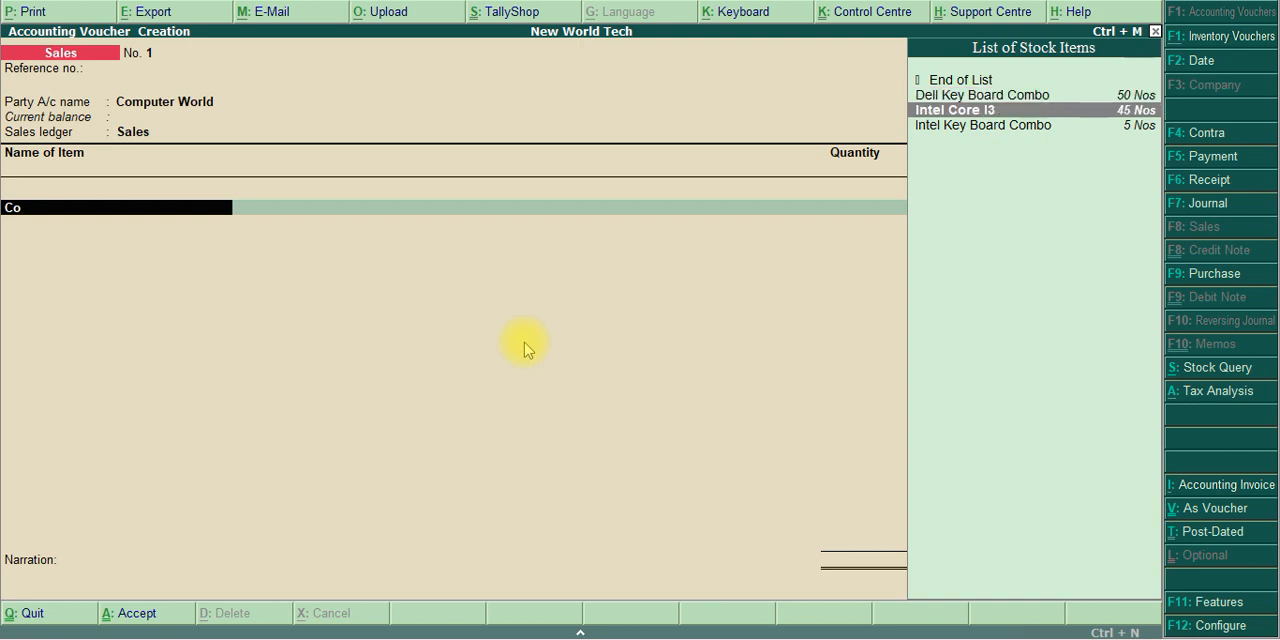
pyautogui.press('Return')
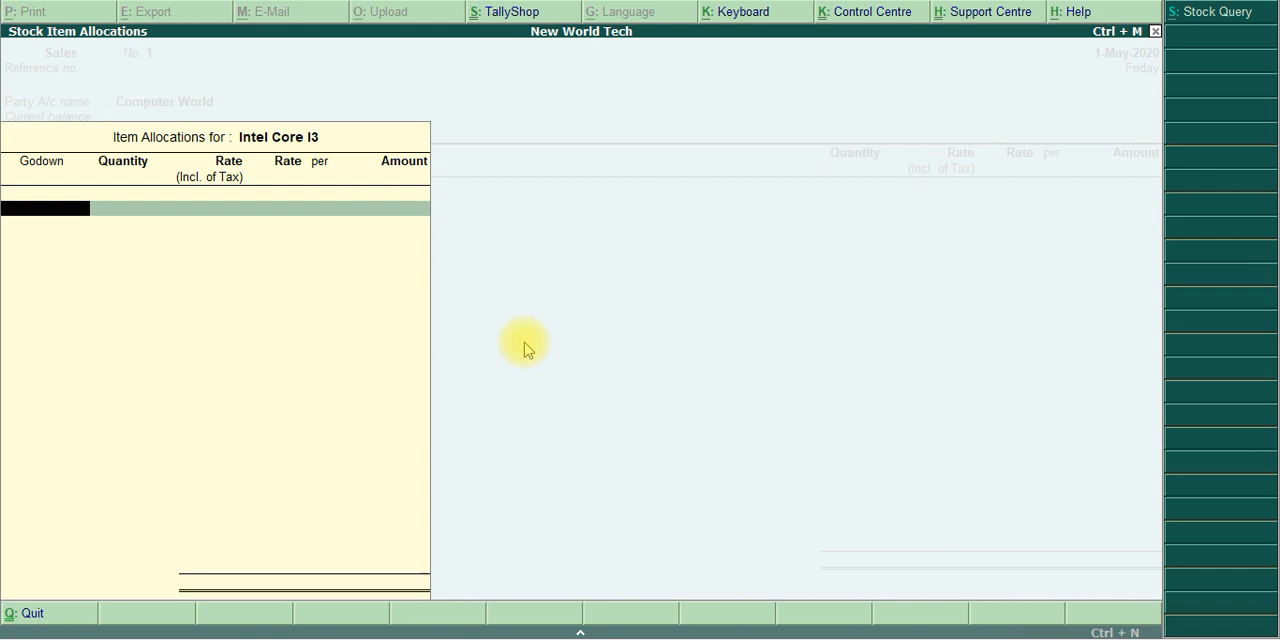
# Allocate the Intel Core I3 sale to the Finished Goods Godown
pyautogui.write('Acc')
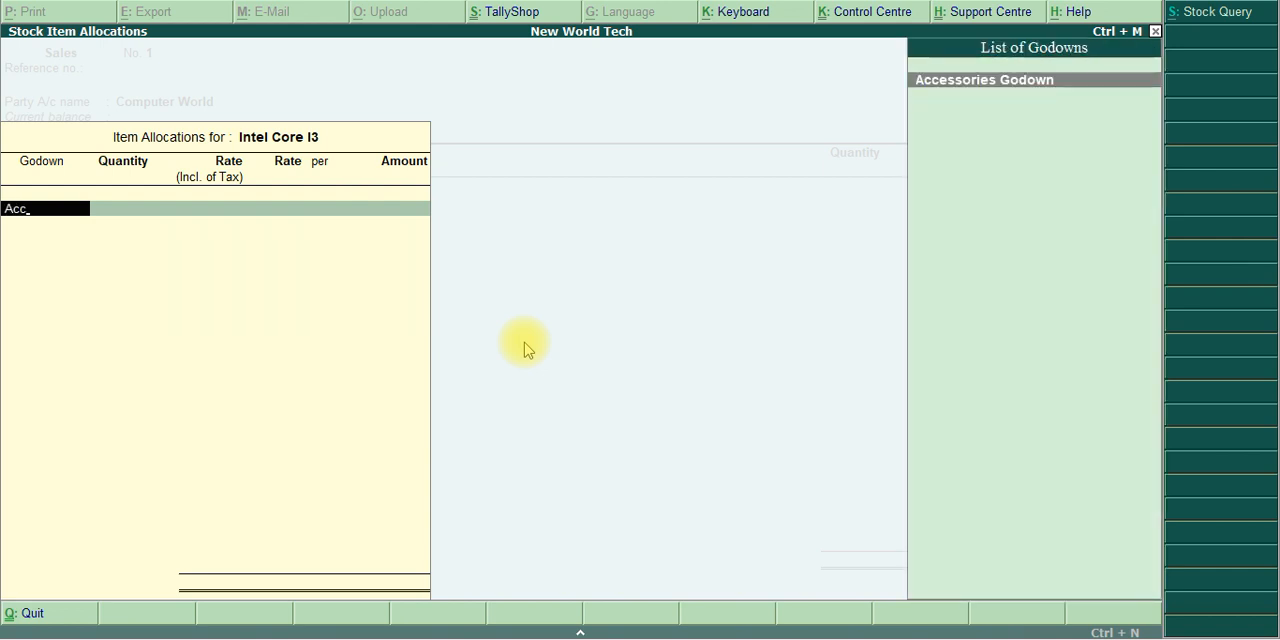
pyautogui.press('BackSpace')
pyautogui.press('BackSpace')
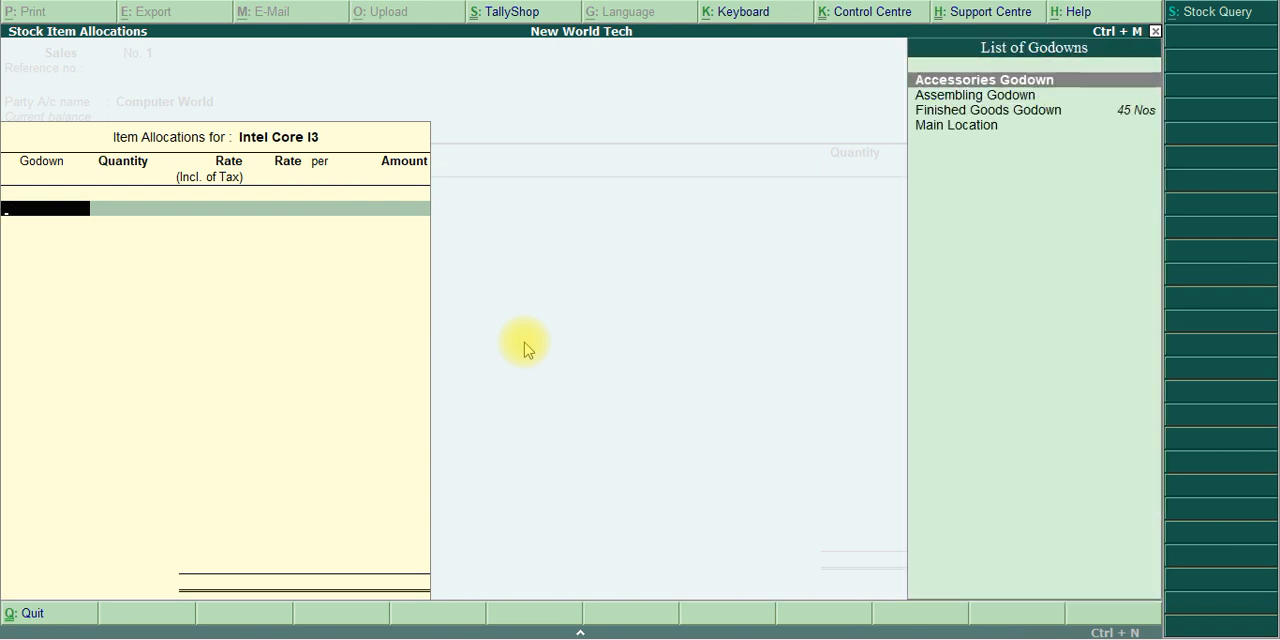
pyautogui.write('Fins')
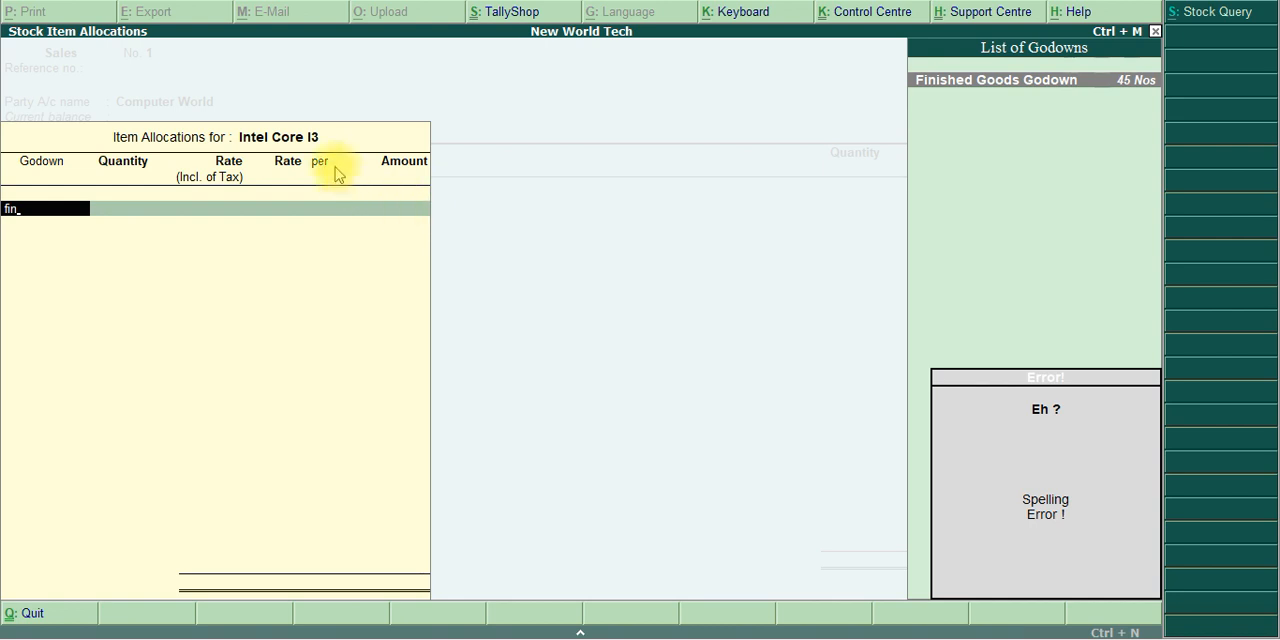
pyautogui.press('Return')
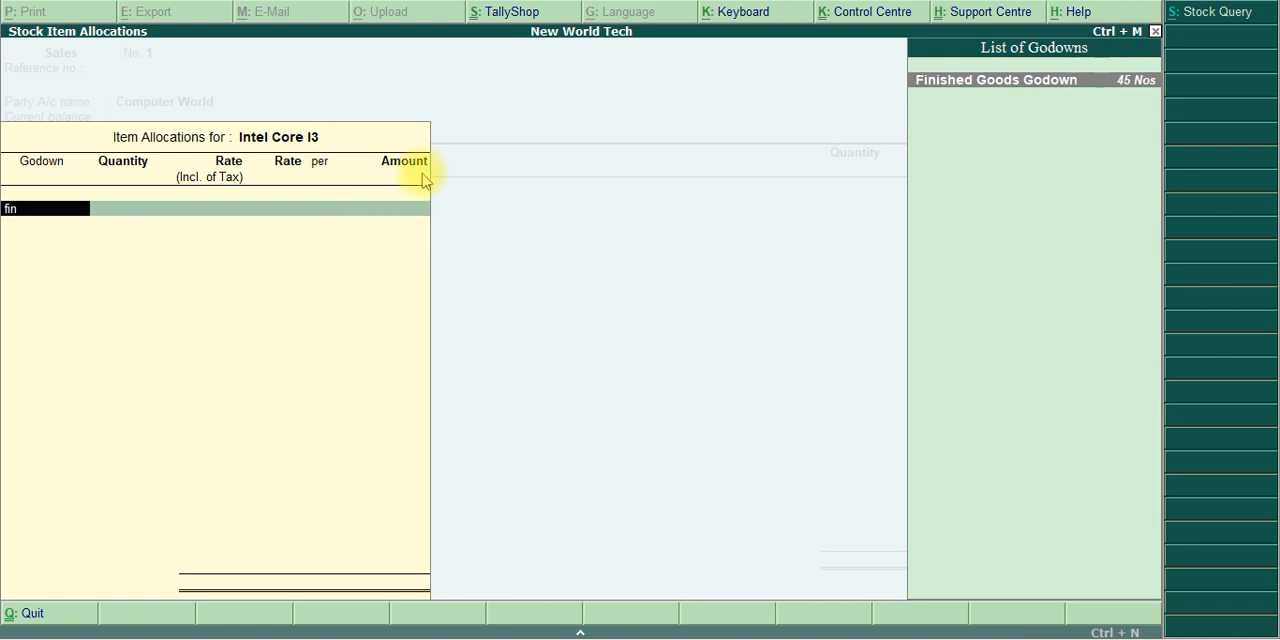
pyautogui.press('Return')
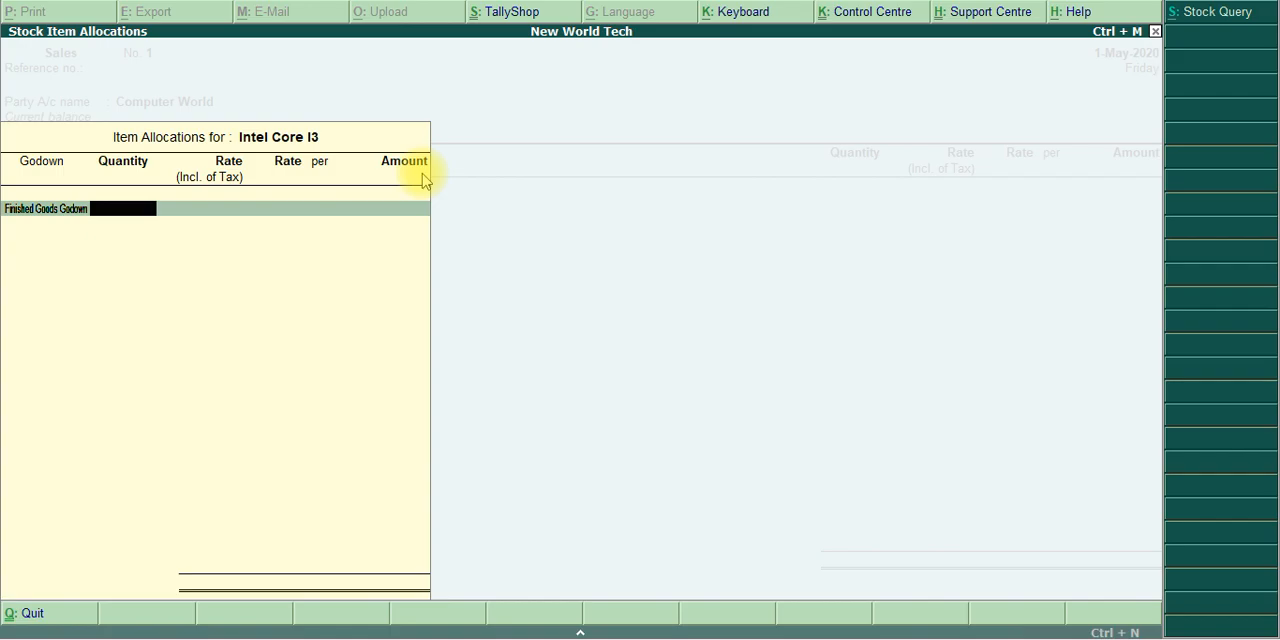
# Set the allocated quantity to 25 Nos and leave the tax-inclusive rate blank, consulting the exercise PDF
pyautogui.hotkey('alt', 'Tab')
pyautogui.hotkey('alt', 'Tab')
pyautogui.write('25')
pyautogui.press('Return')
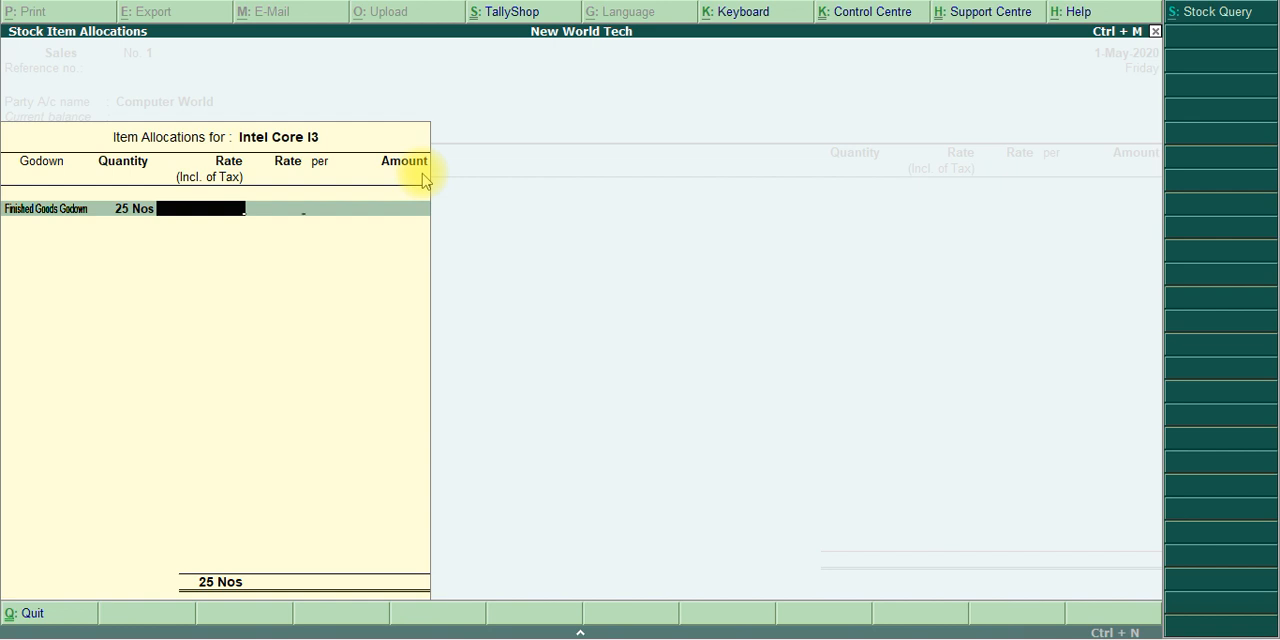
pyautogui.press('Return')
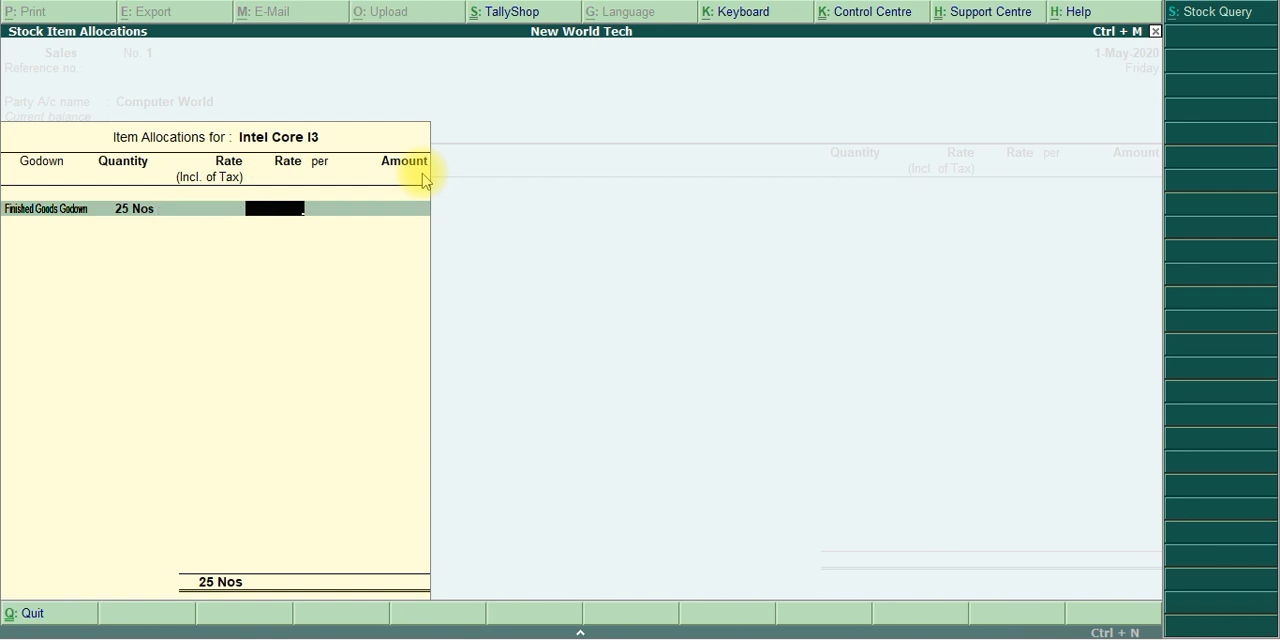
# Set the rate to 35,000 per Nos from the exercise PDF and accept the allocation and the item line
pyautogui.hotkey('alt', 'Tab')
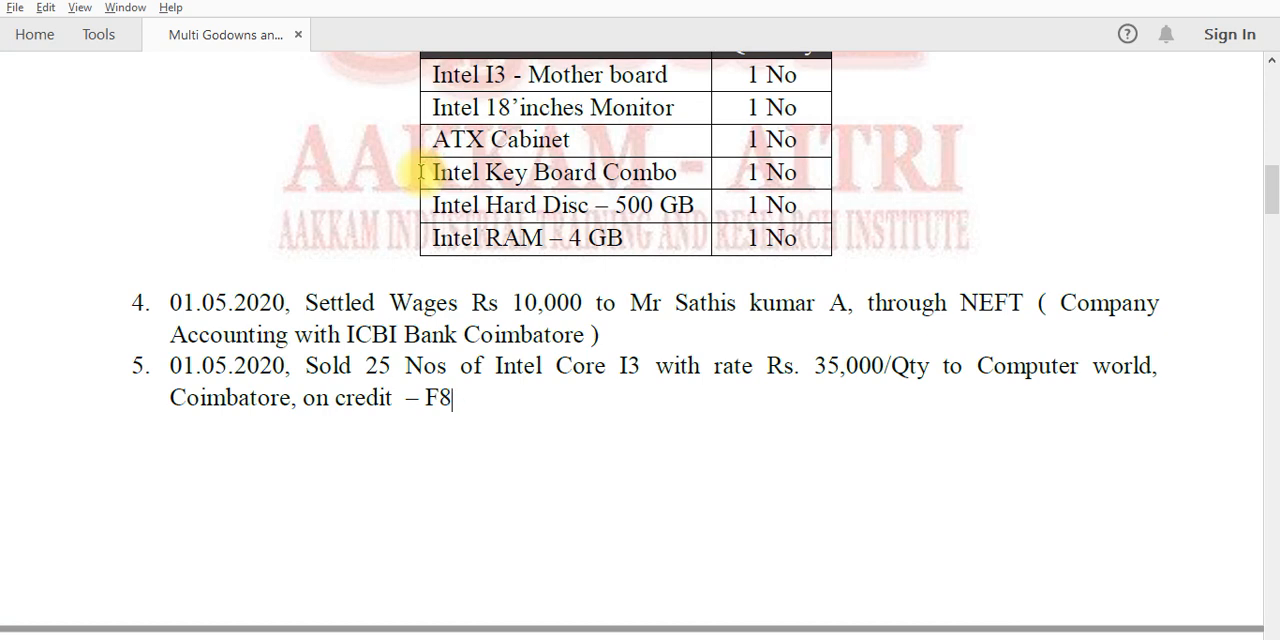
pyautogui.hotkey('alt', 'Tab')
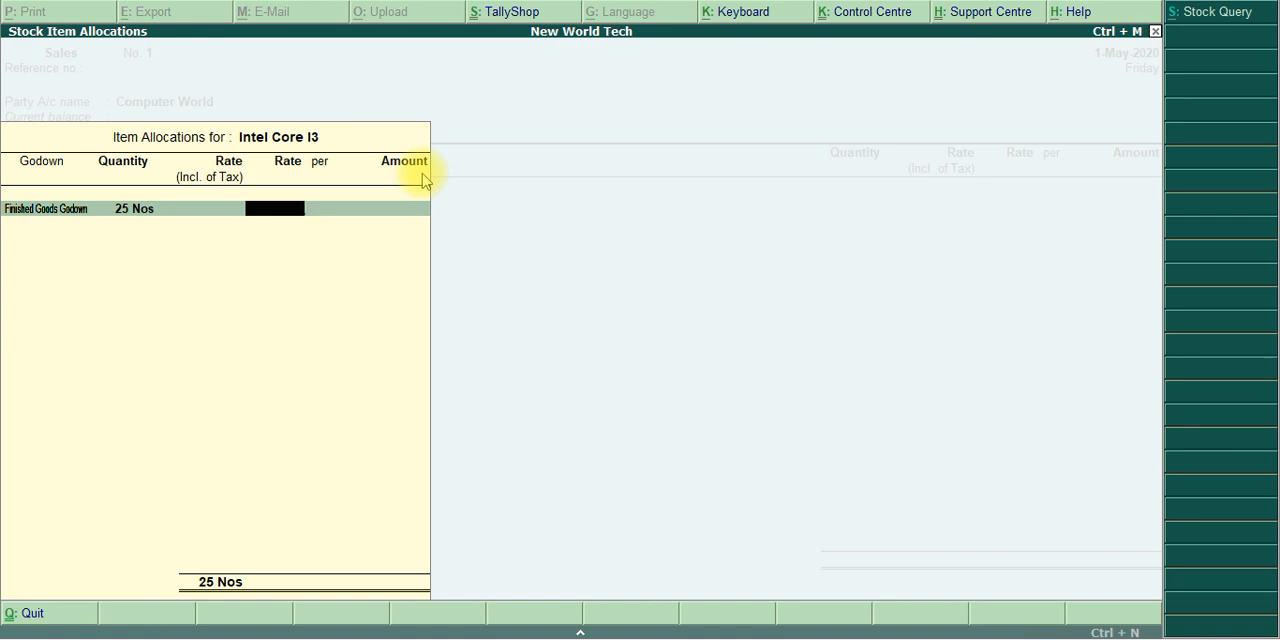
pyautogui.hotkey('alt', 'Tab')
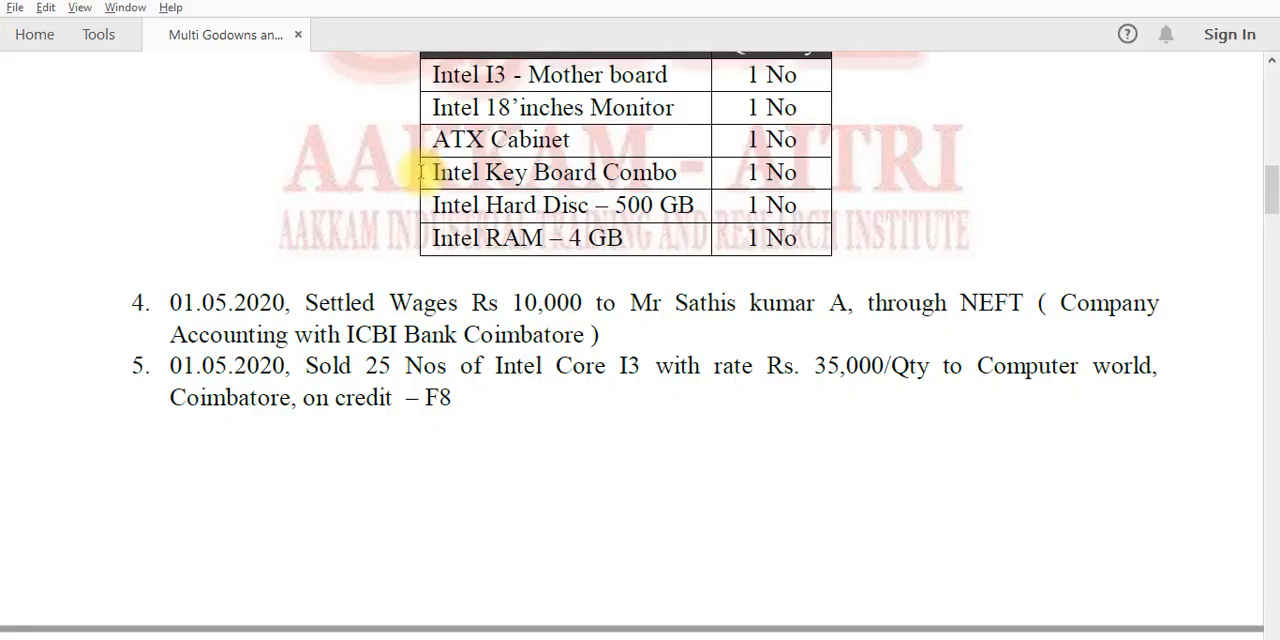
pyautogui.hotkey('alt', 'Tab')
pyautogui.write('350')
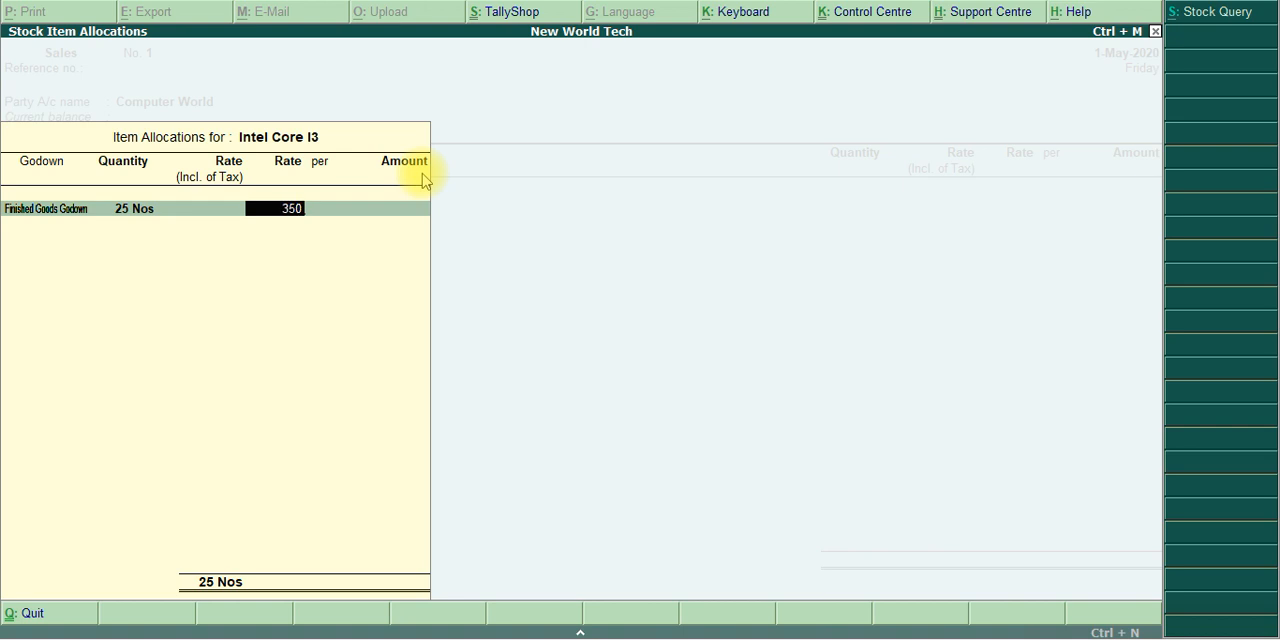
pyautogui.write('00')
pyautogui.press('Return')
pyautogui.press('Return')
pyautogui.press('Return')
pyautogui.press('Return')
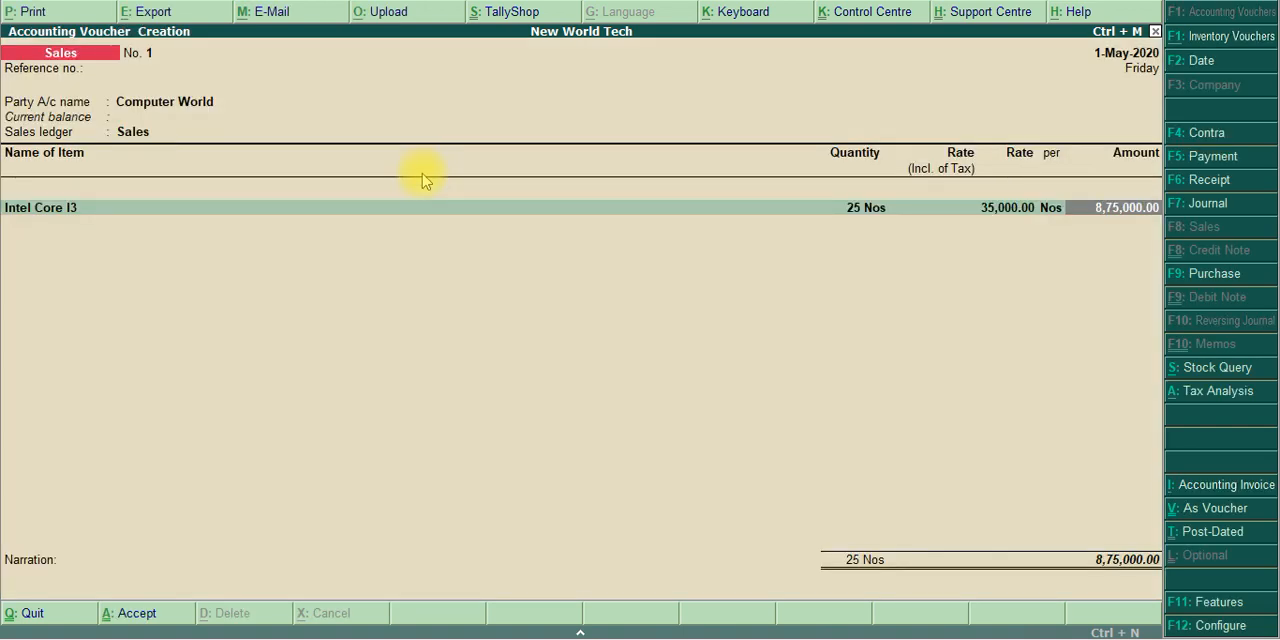
pyautogui.press('Return')
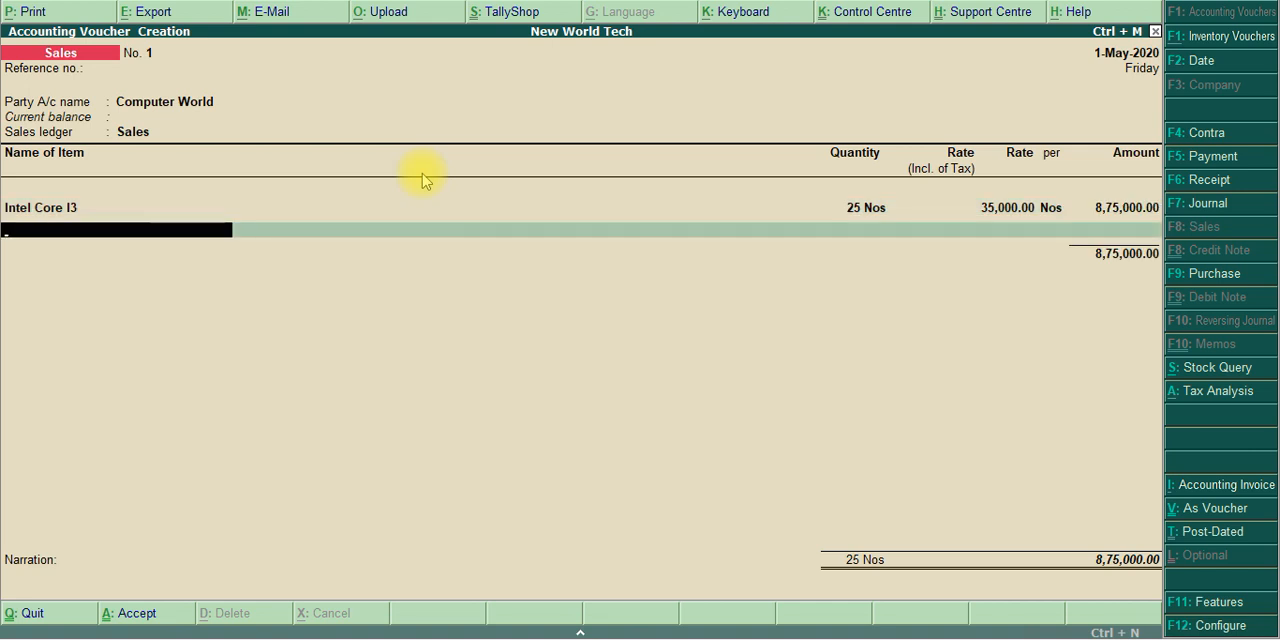
# Finish the item list and add the Central Tax and State Tax ledgers to the sale with their calculated amounts
pyautogui.press('Return')
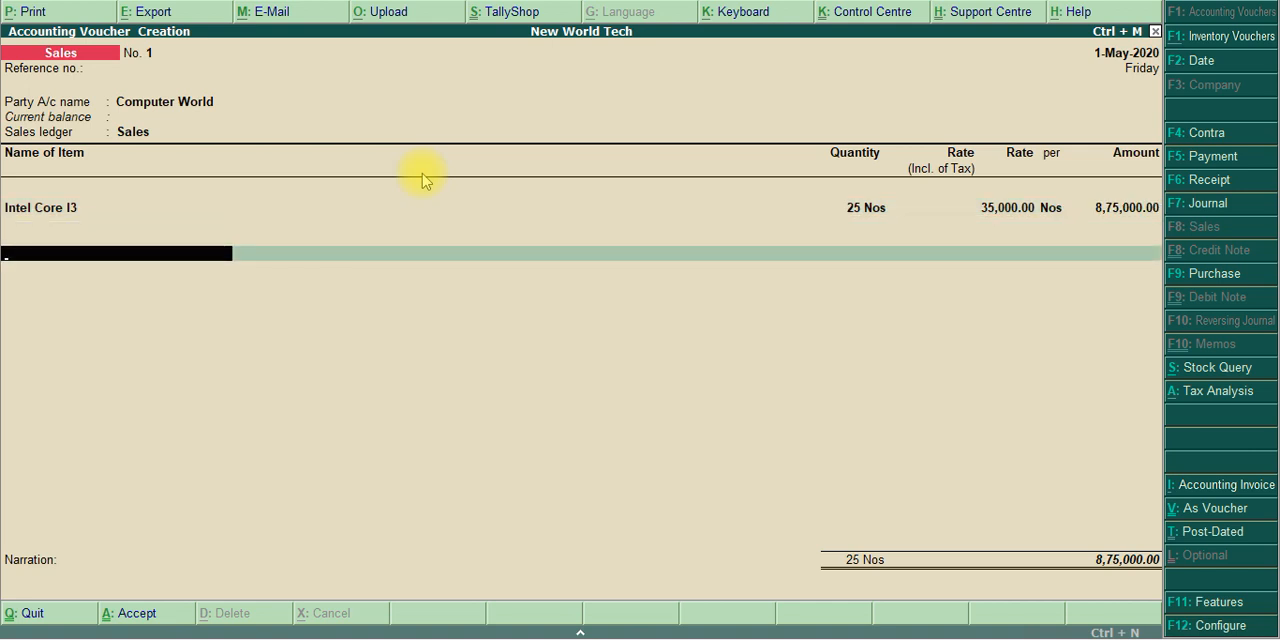
pyautogui.write('Ce')
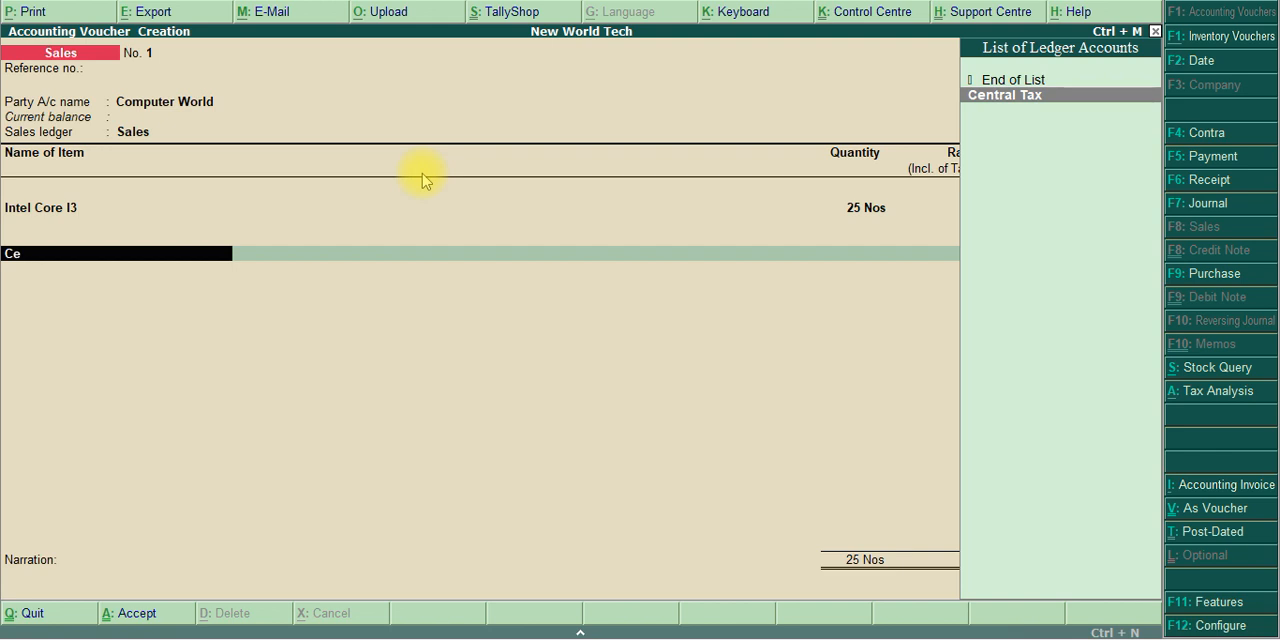
pyautogui.press('Return')
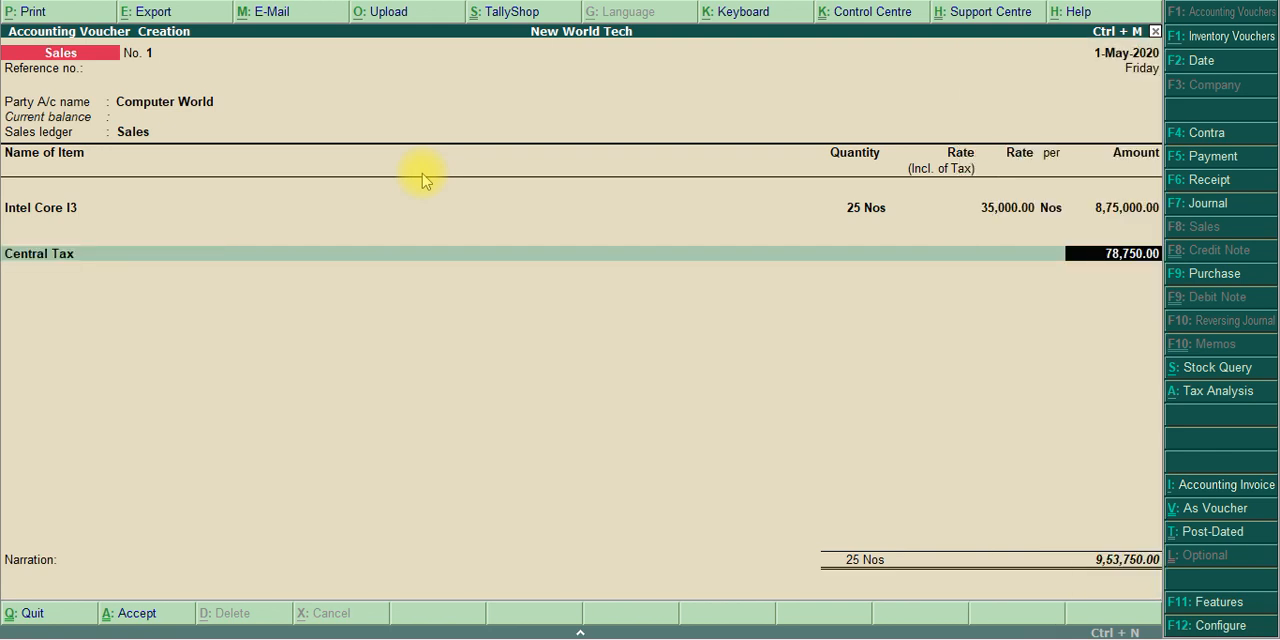
pyautogui.press('Return')
pyautogui.write('ate')
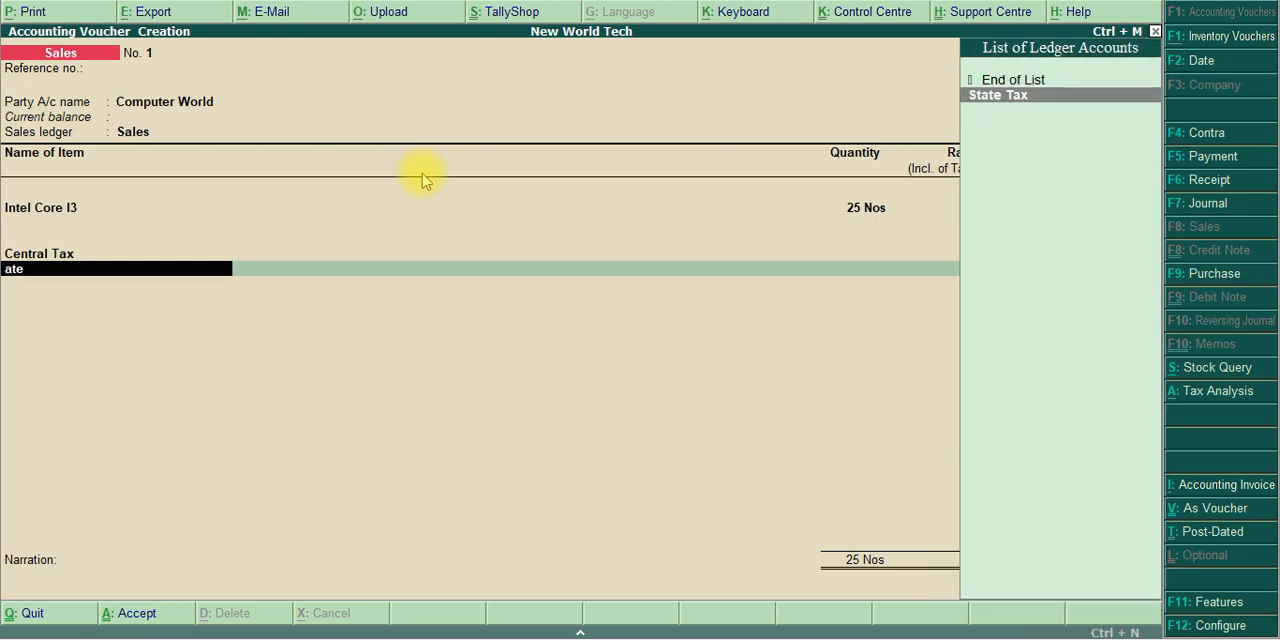
pyautogui.press('Return')
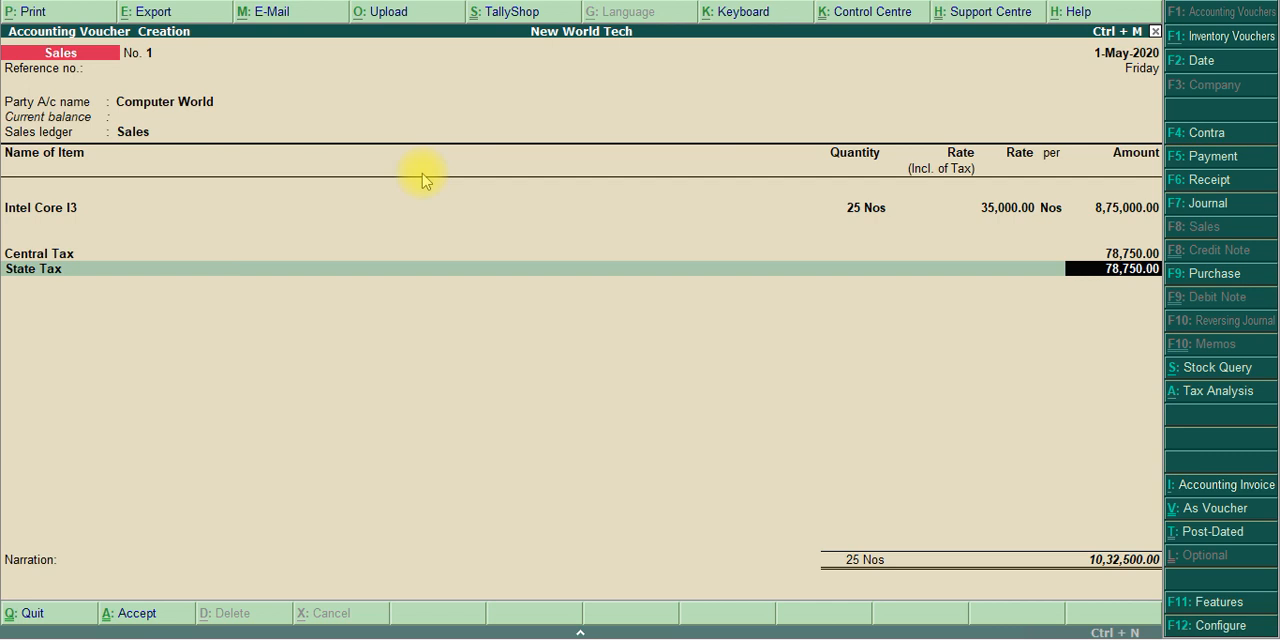
pyautogui.press('Return')
# End the ledger list, leave the narration blank and save the Computer World sales voucher
pyautogui.press('Return')
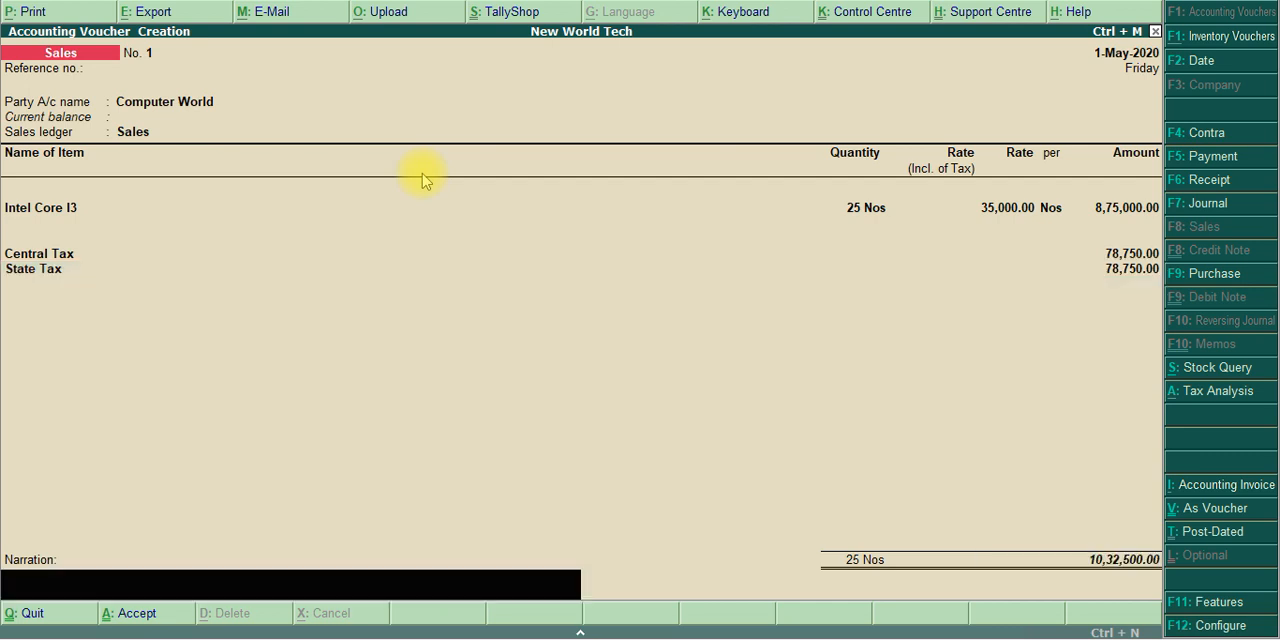
pyautogui.press('Return')
pyautogui.click(421, 173)
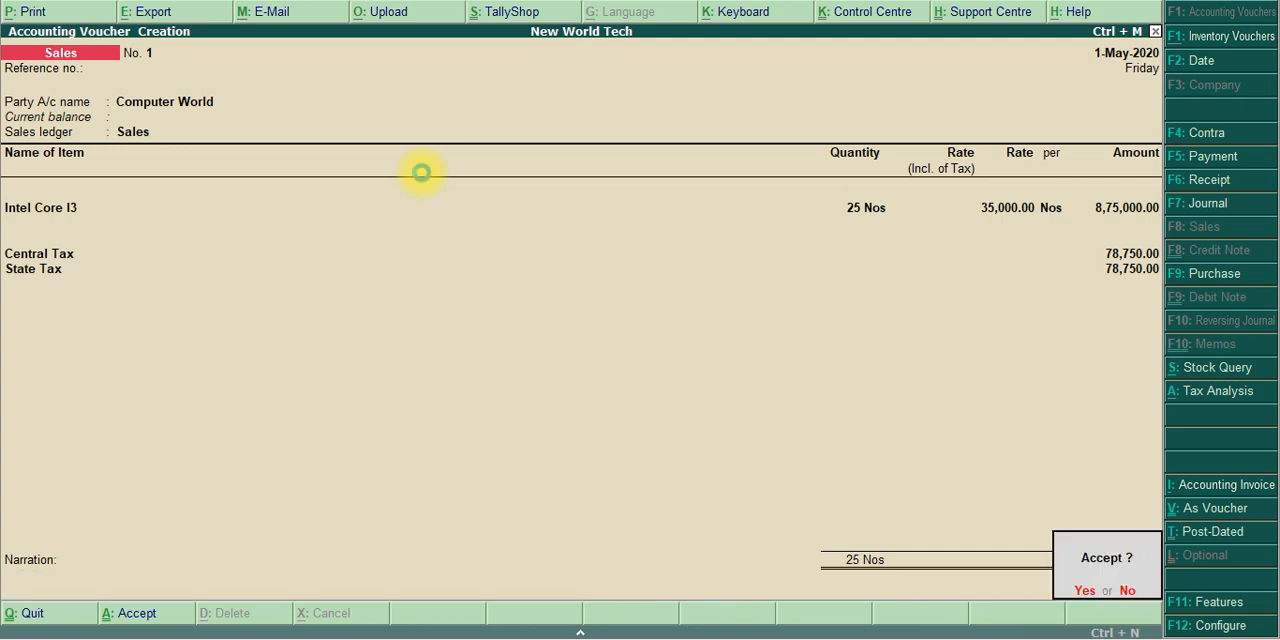
pyautogui.press('Return')
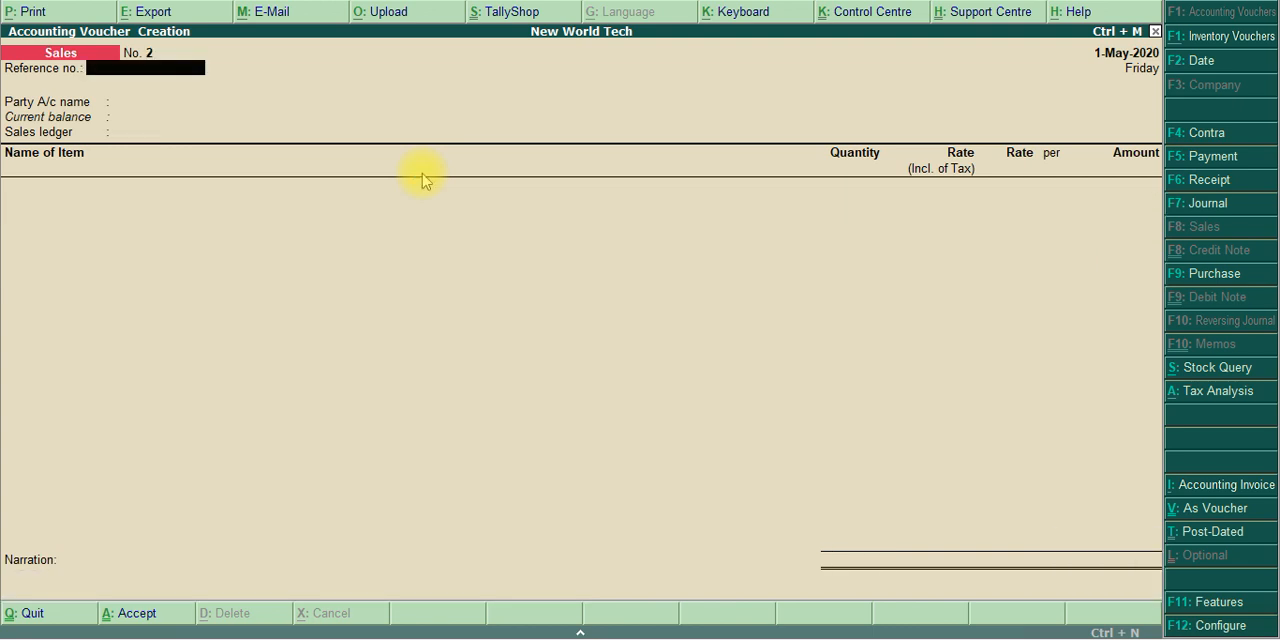
# Check the sale against the exercise PDF and leave voucher entry for the Gateway of Tally
pyautogui.hotkey('alt', 'Tab')
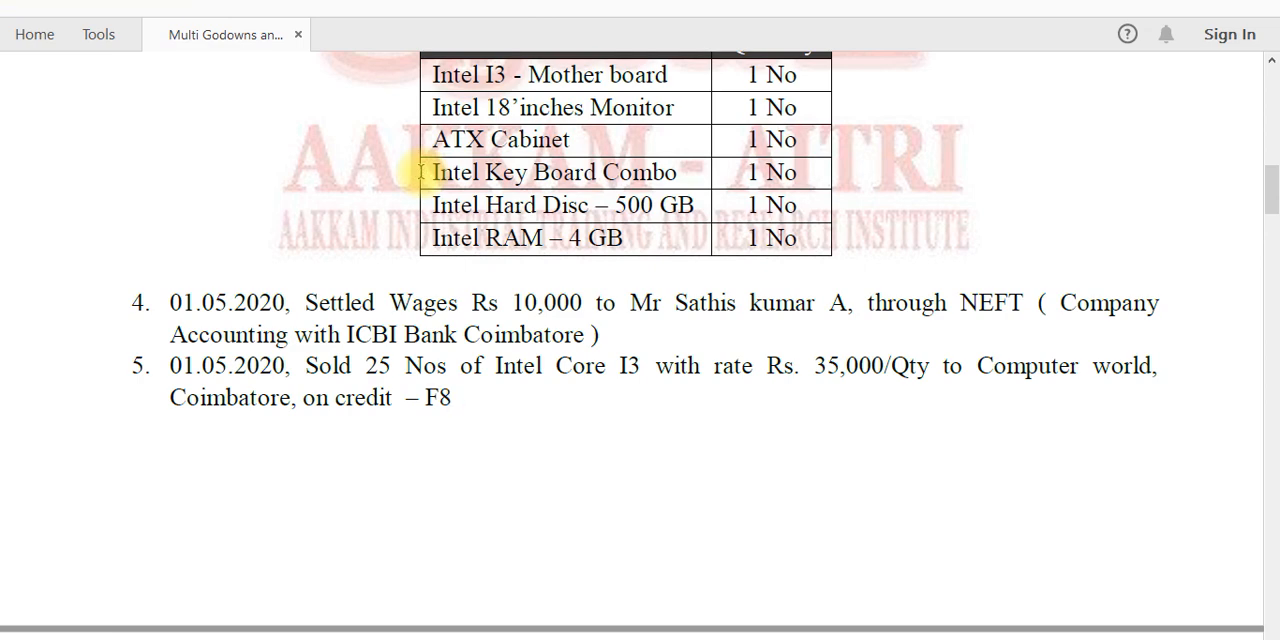
pyautogui.hotkey('alt', 'Tab')
pyautogui.press('Escape')
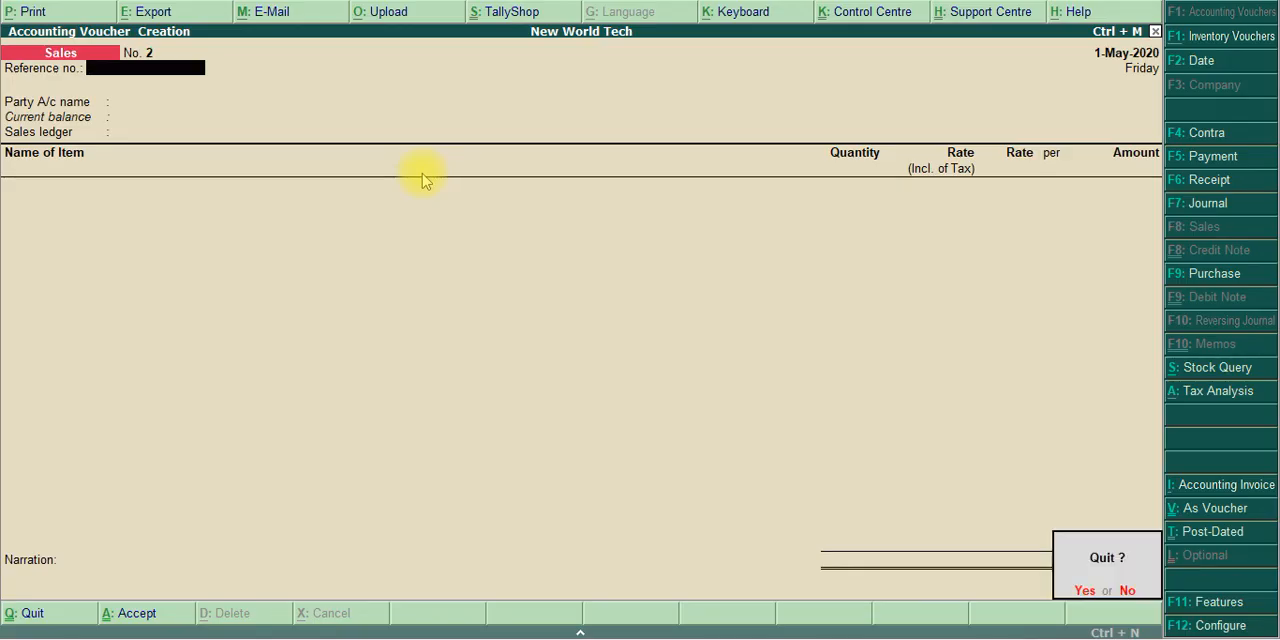
pyautogui.press('Return')
pyautogui.press('Escape')
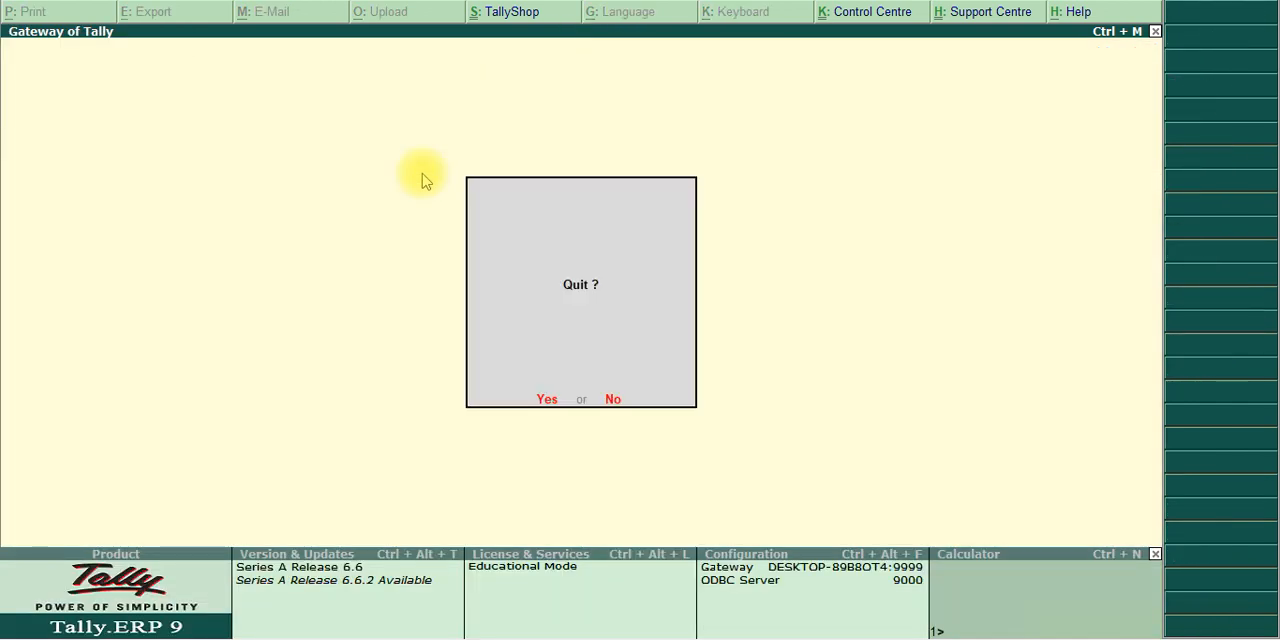
pyautogui.press('n')
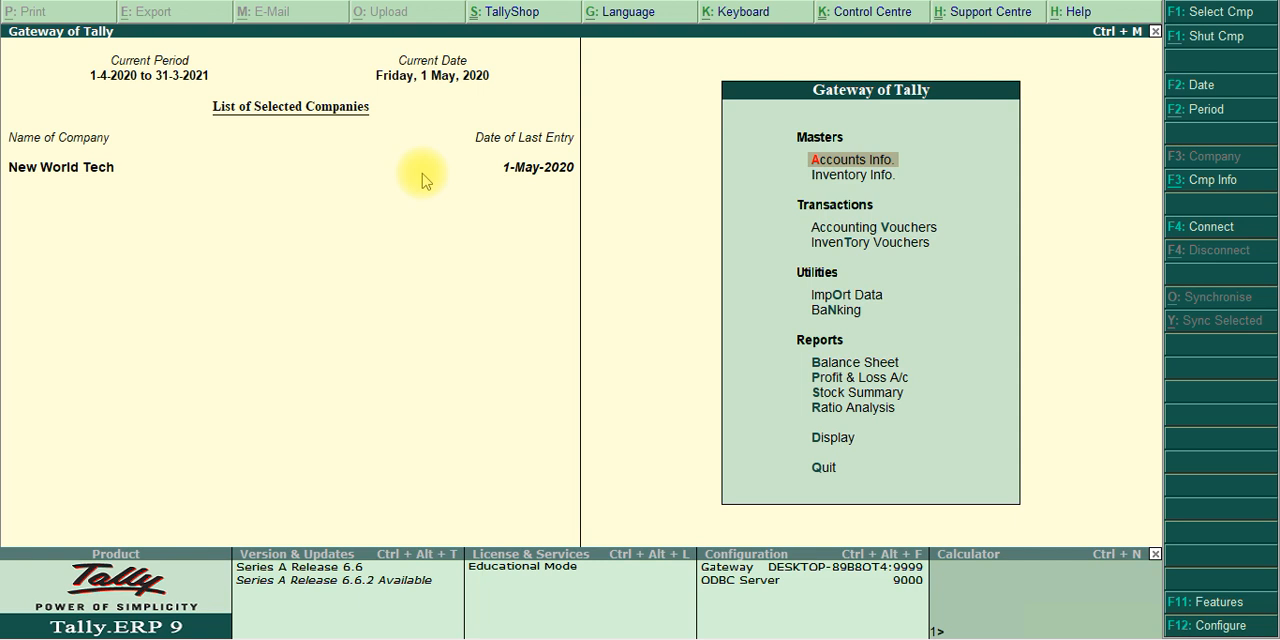
# Open the Stock Summary report, examine the item-level closing balances in detailed view and close the report
pyautogui.press('Down')
pyautogui.press('Down')
pyautogui.press('Down')
pyautogui.press('Down')
pyautogui.press('Down')
pyautogui.press('Down')
pyautogui.press('Down')
pyautogui.press('Down')
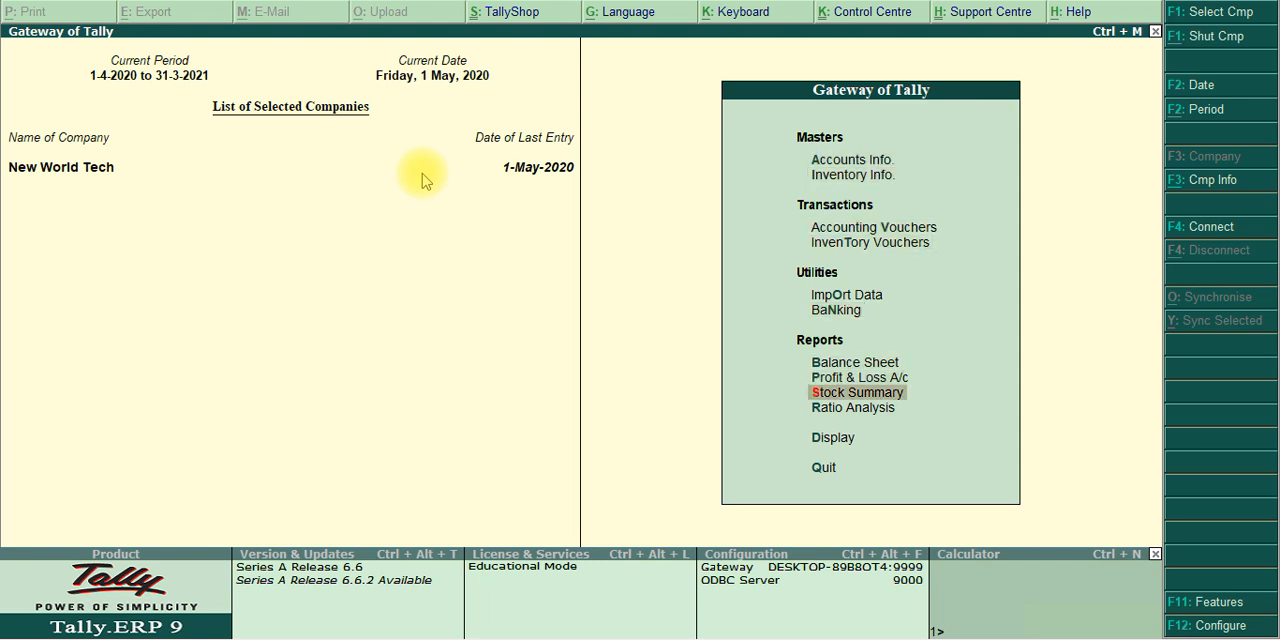
pyautogui.press('Up')
pyautogui.press('Up')
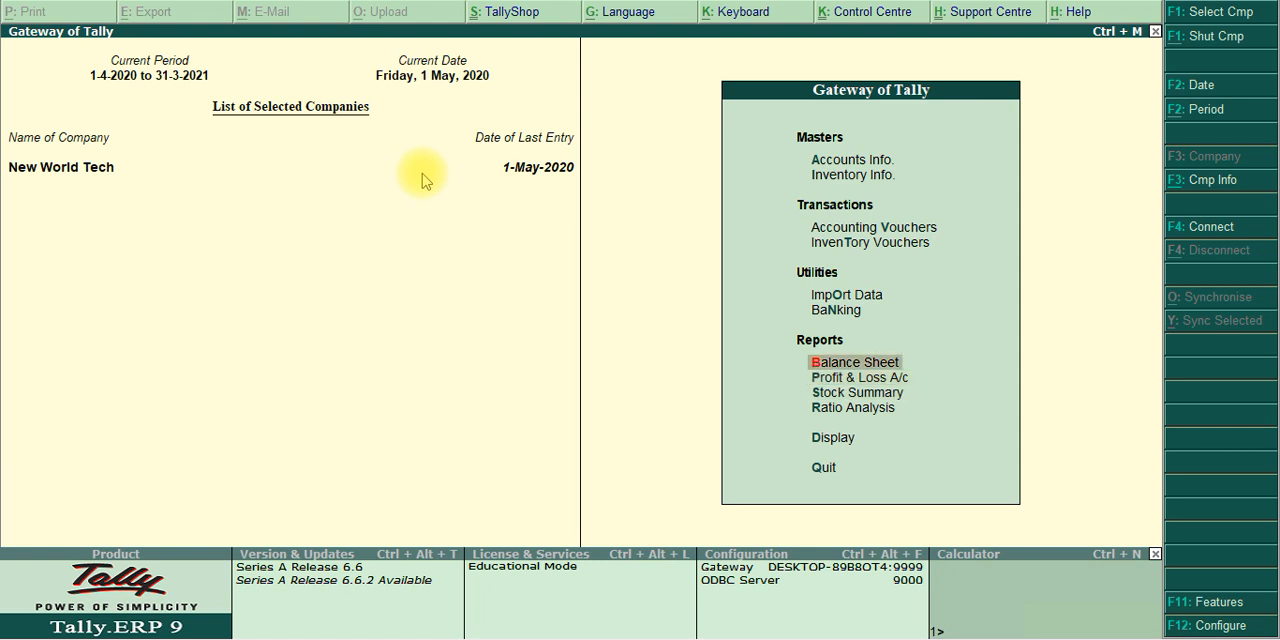
pyautogui.press('Down')
pyautogui.press('Down')
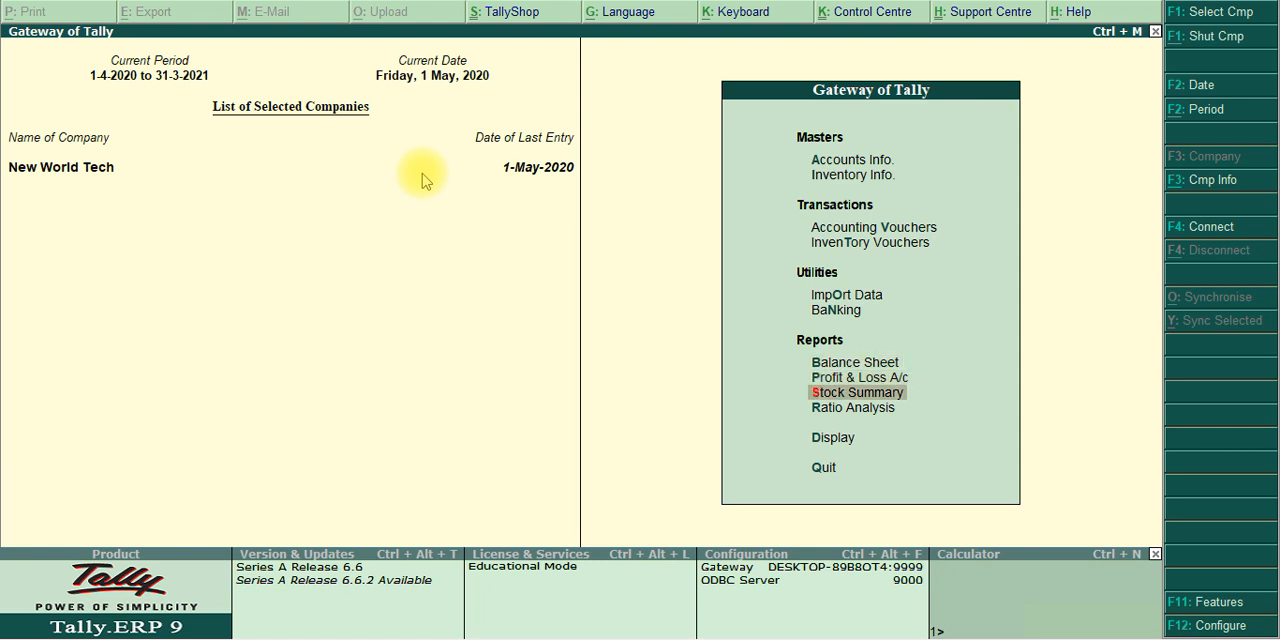
pyautogui.press('Return')
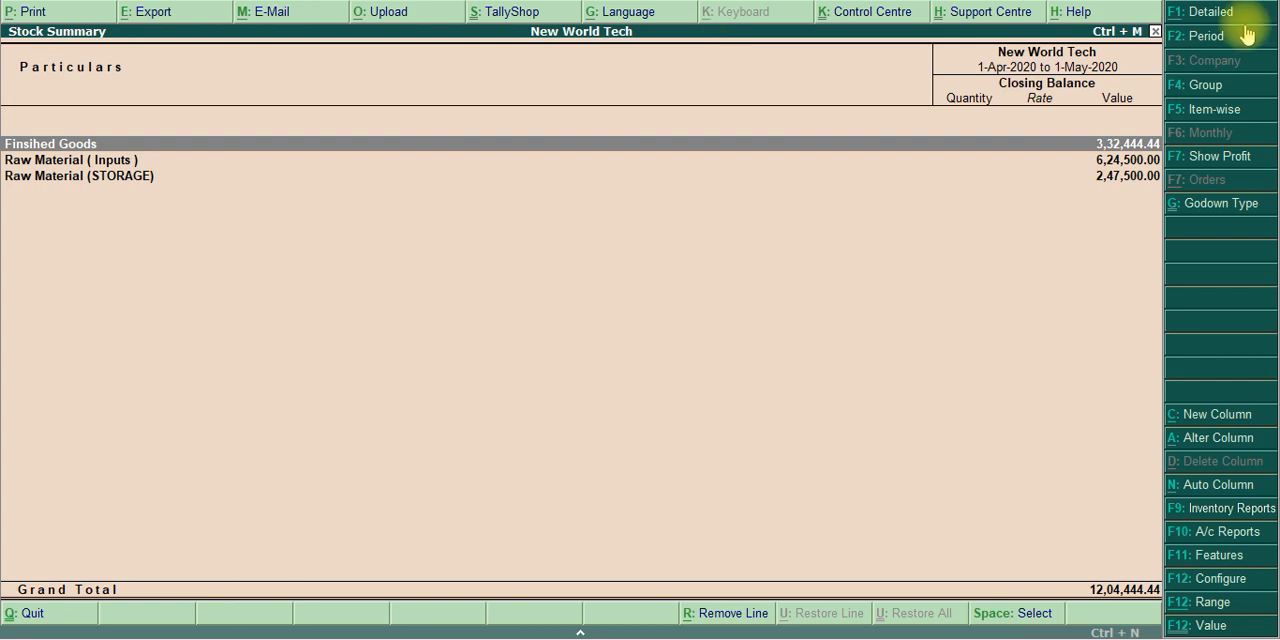
pyautogui.click(1212, 12)
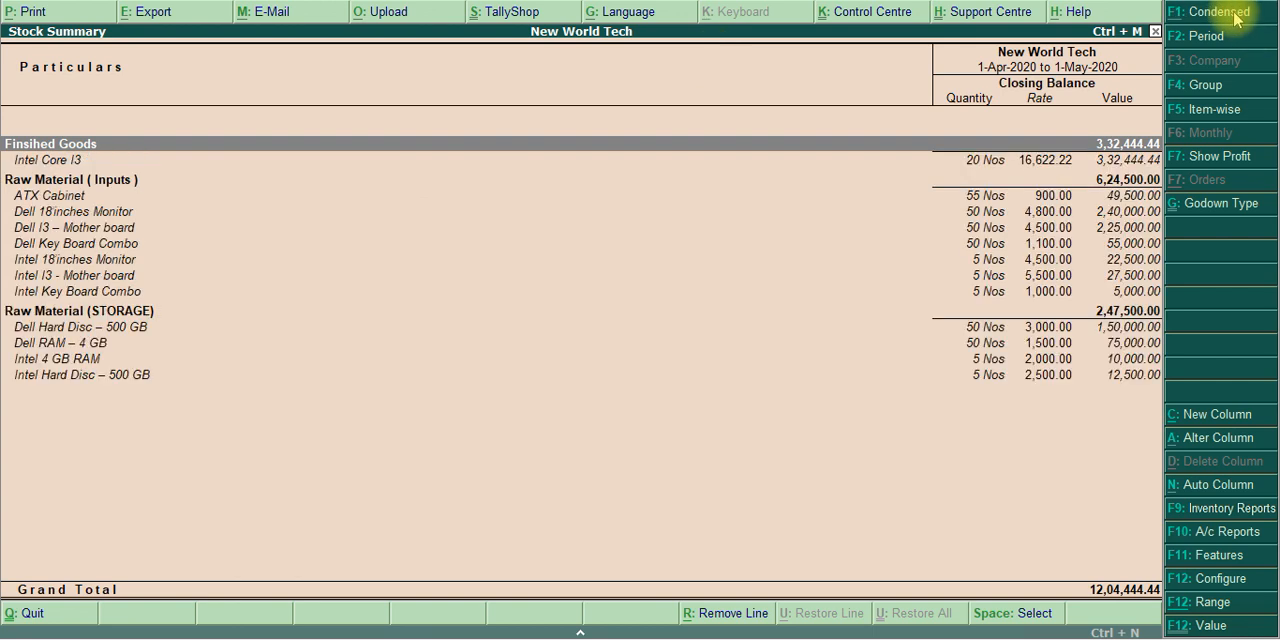
pyautogui.press('Escape')
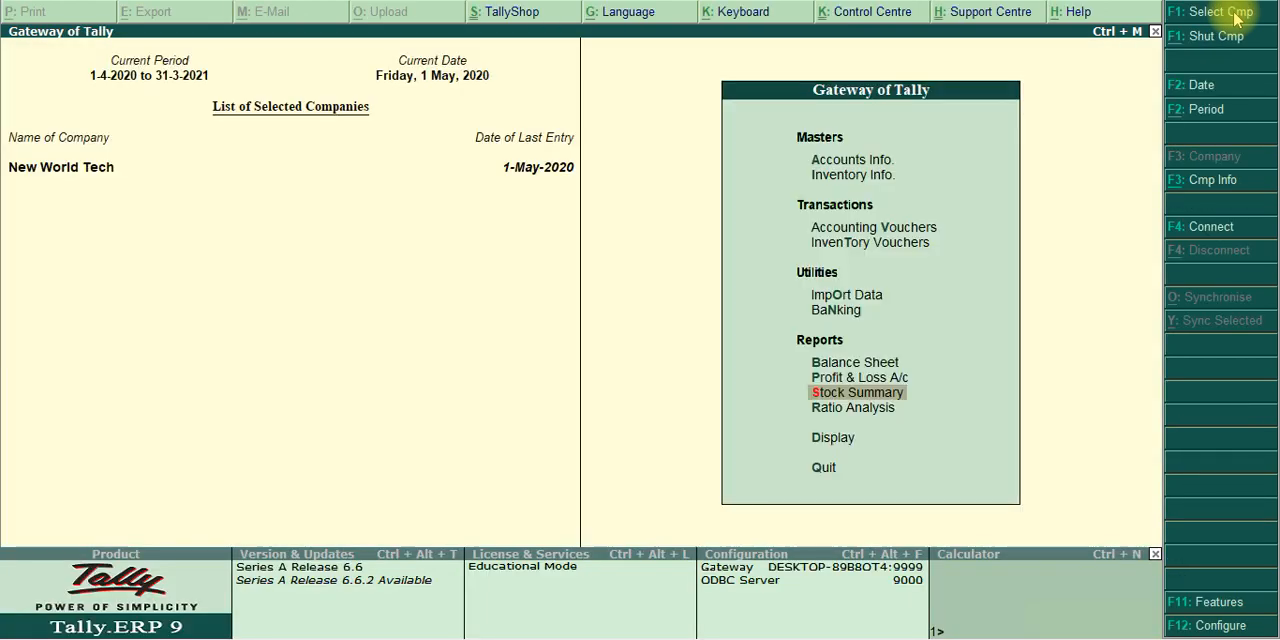
pyautogui.press('Escape')
pyautogui.press('Escape')
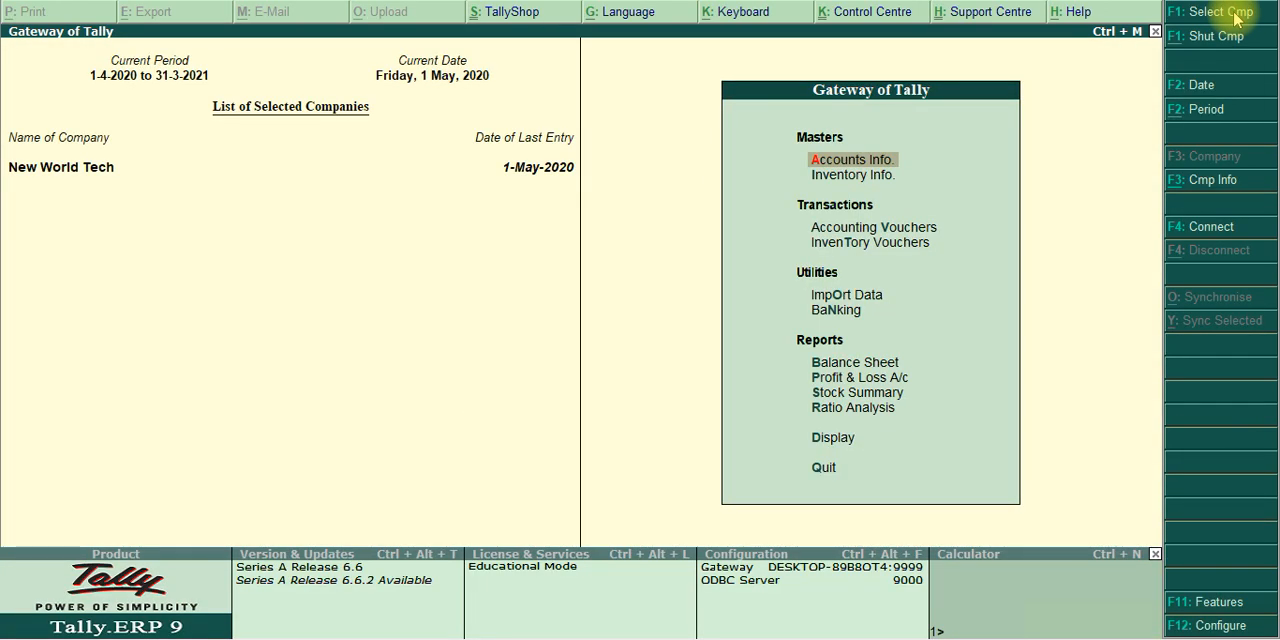
pyautogui.press('d')
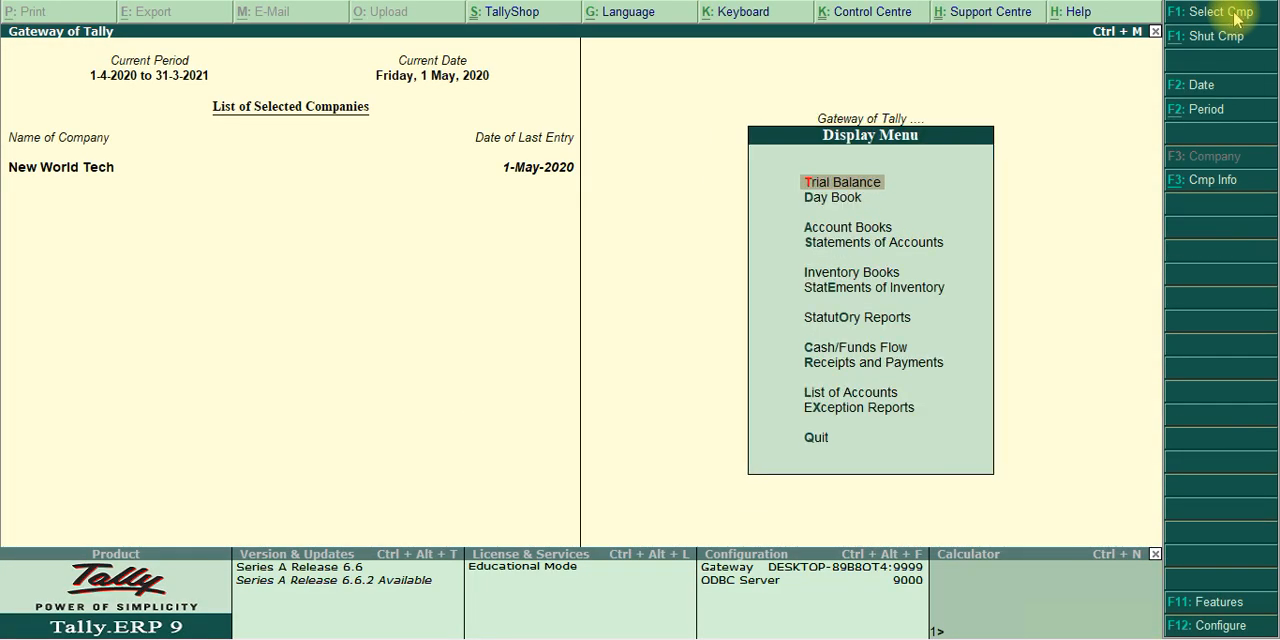
pyautogui.press('Down')
pyautogui.press('Down')
pyautogui.press('Down')
pyautogui.press('Down')
pyautogui.press('Down')
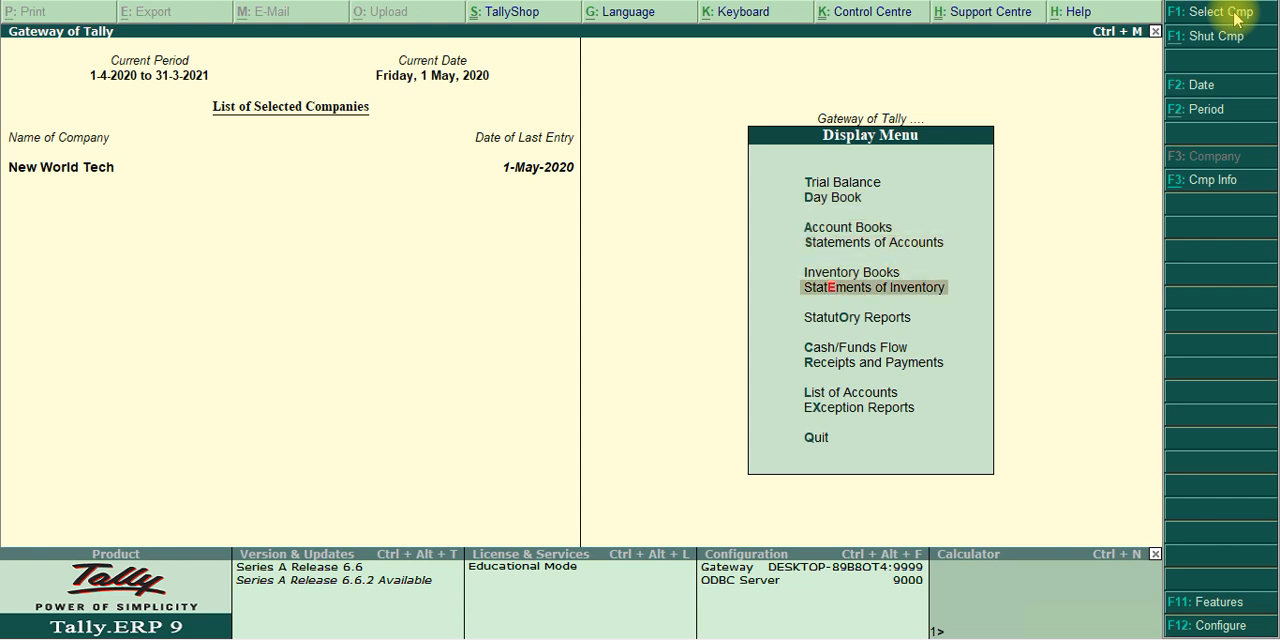
pyautogui.press('Escape')
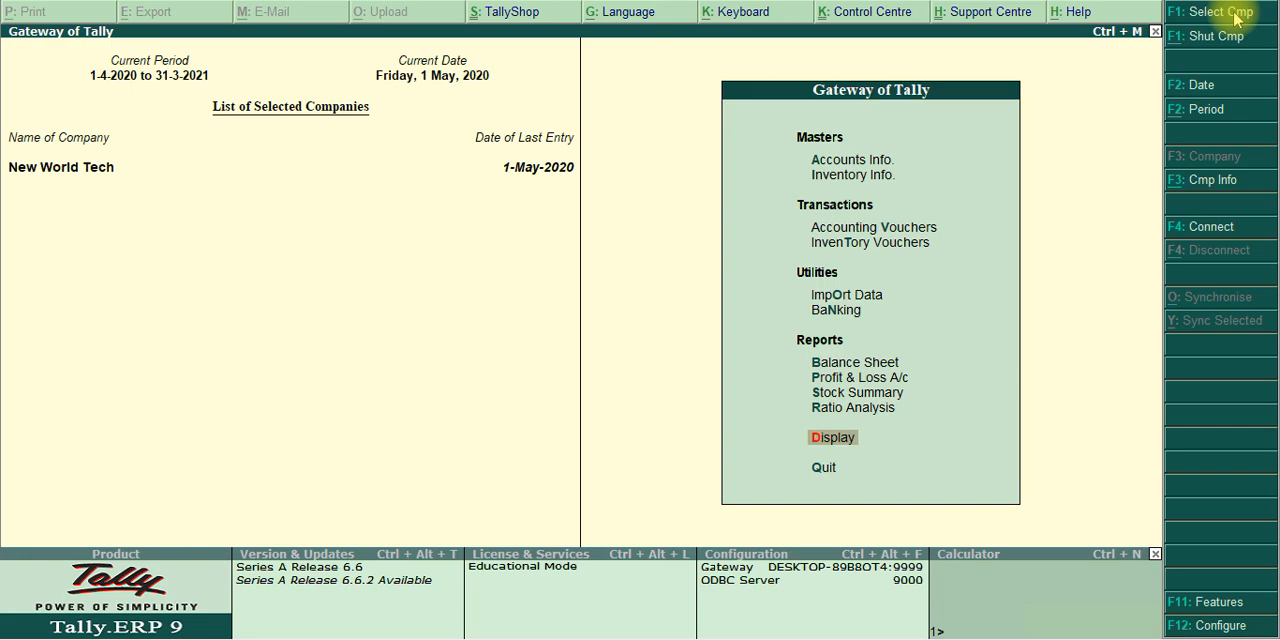
# Switch to the exercise PDF and read the report steps, the stock journal Transfer class instructions and the Dell Core I3 assembly activity
pyautogui.hotkey('alt', 'Tab')
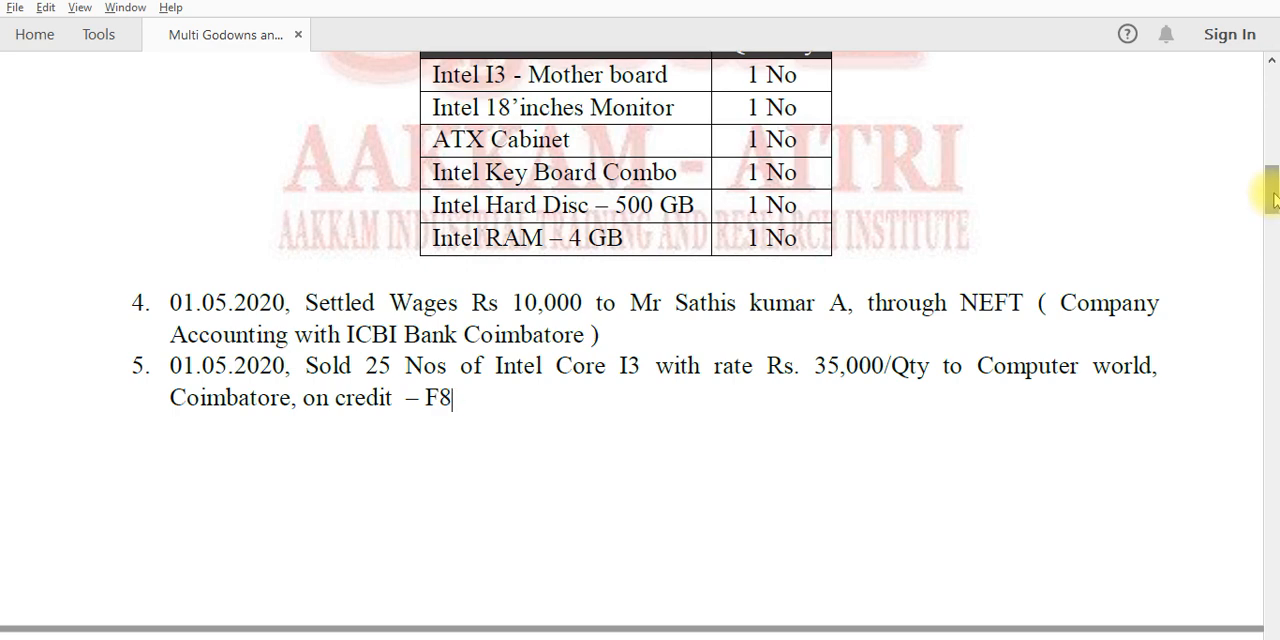
pyautogui.scroll(-1, 1273, 200)
pyautogui.moveTo(1273, 200); pyautogui.dragTo(1272, 465)
pyautogui.moveTo(1268, 478); pyautogui.dragTo(1271, 530)
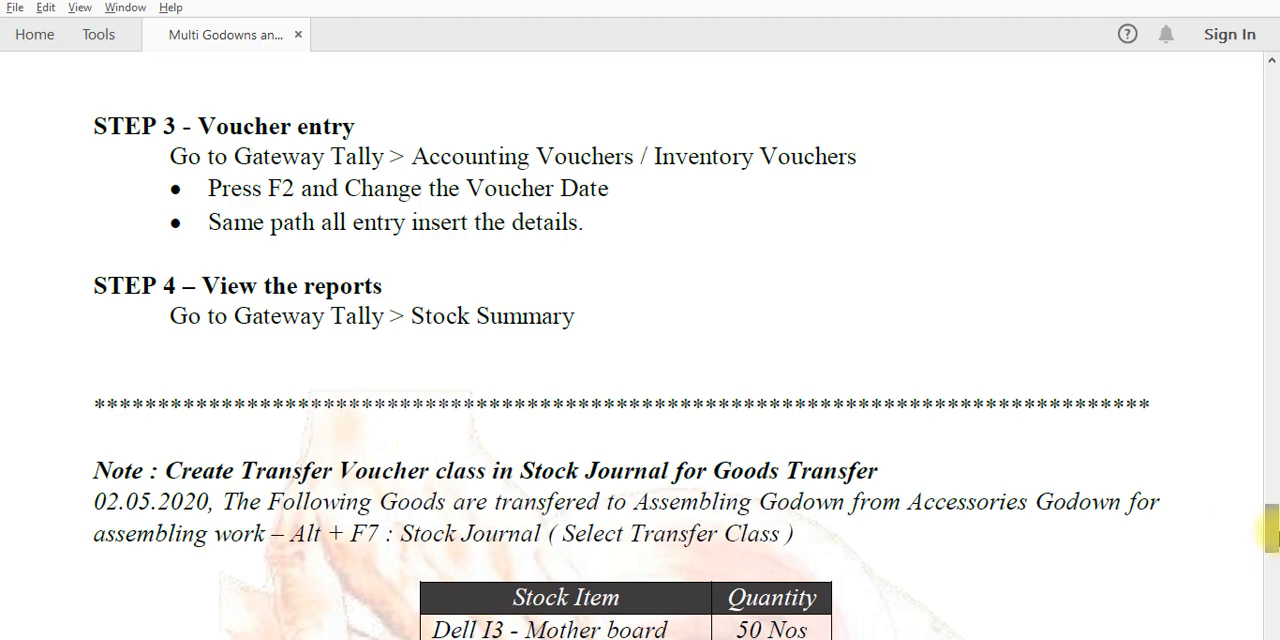
pyautogui.moveTo(1270, 535); pyautogui.dragTo(1272, 556)
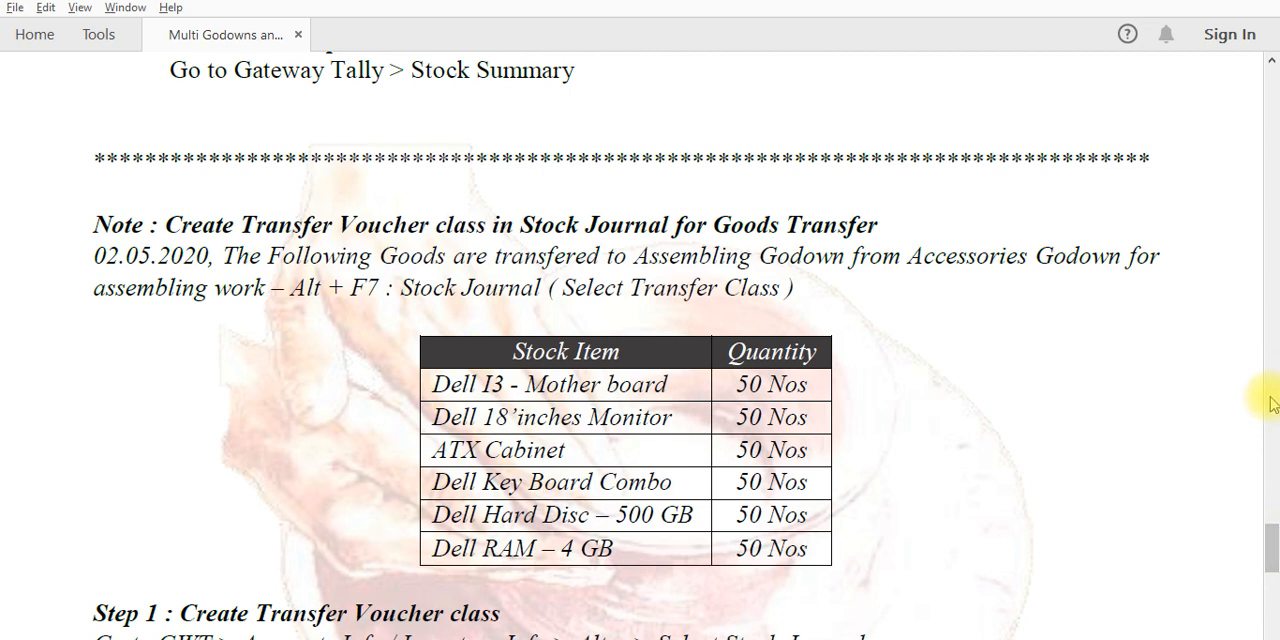
pyautogui.moveTo(1272, 550); pyautogui.dragTo(1275, 569)
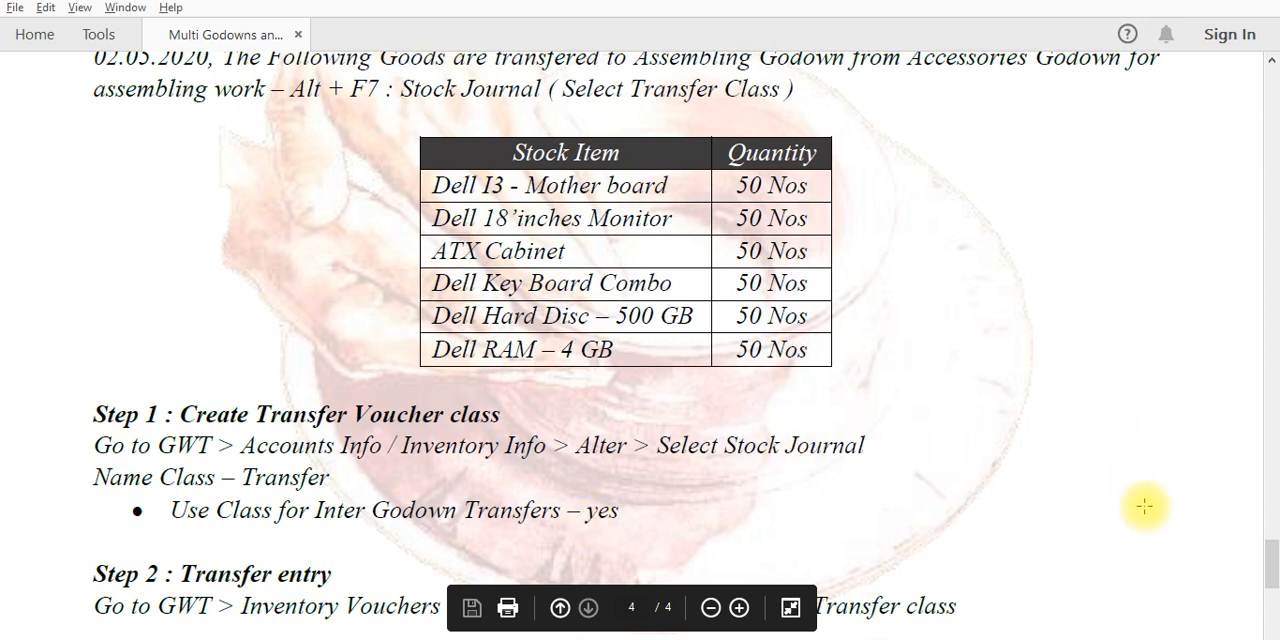
pyautogui.moveTo(1271, 565); pyautogui.dragTo(1272, 573)
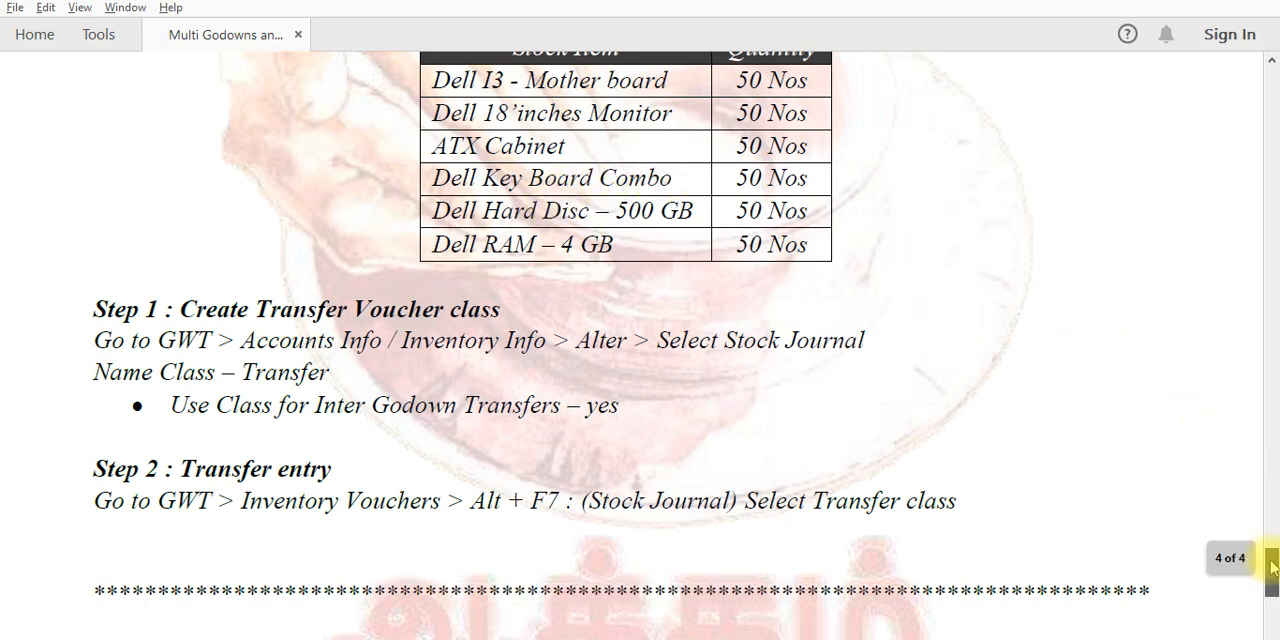
pyautogui.moveTo(1272, 567); pyautogui.dragTo(1271, 606)
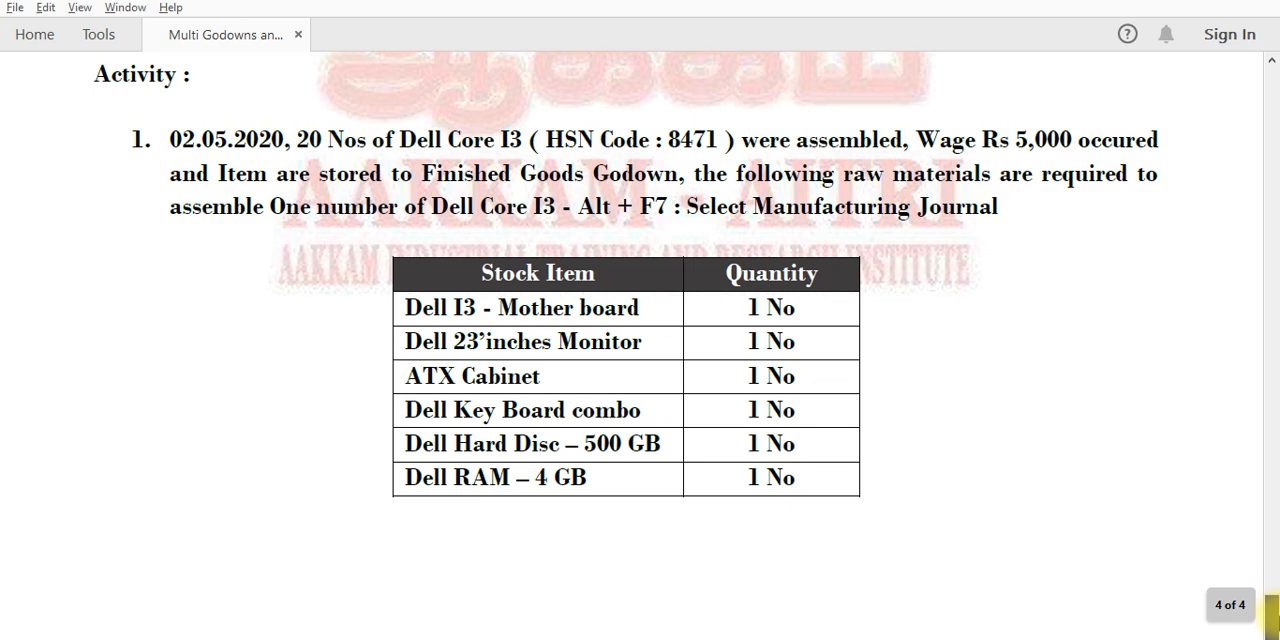